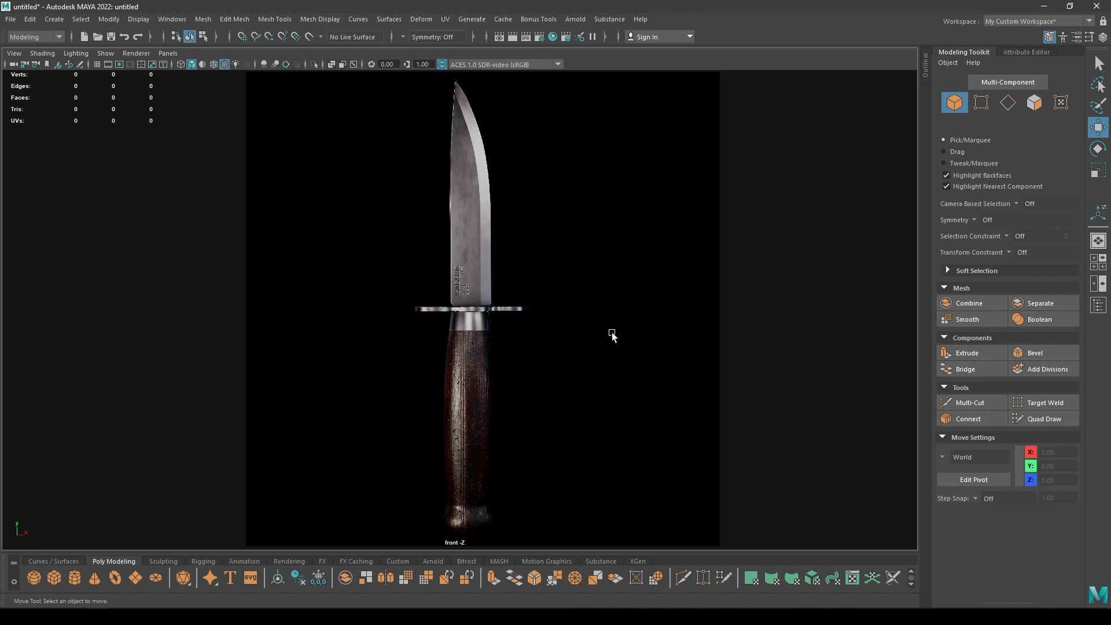
- Examine the knife reference image in the front view, from the whole knife to the blade's outline
{"action": "scroll", "coordinate": [614, 318], "scroll_direction": "down", "scroll_amount": 1}
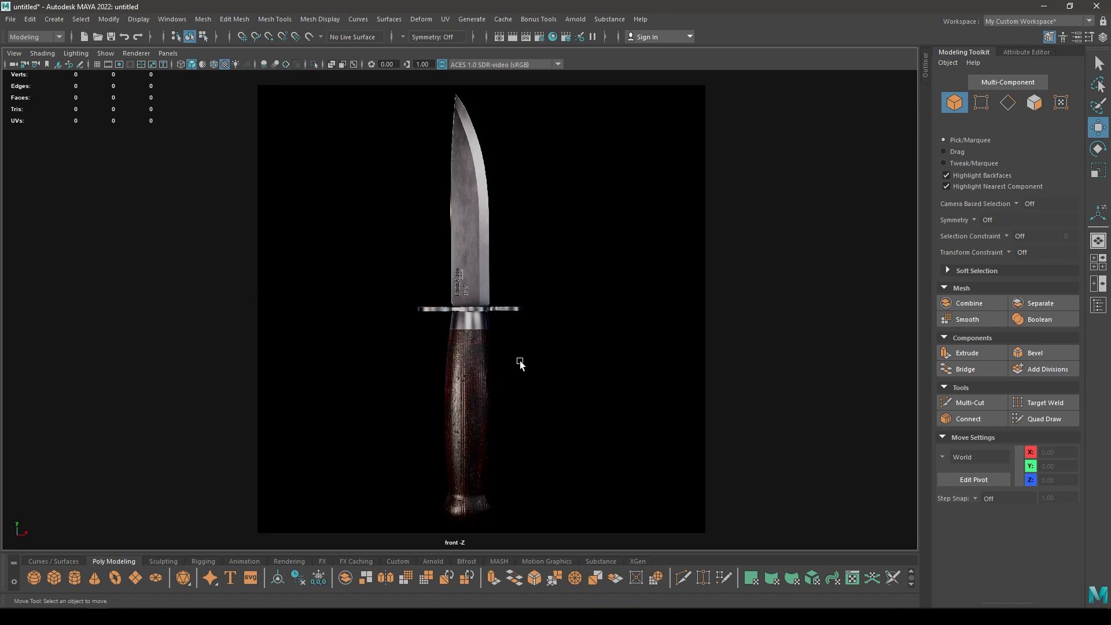
{"action": "right_click_drag", "start_coordinate": [501, 391], "coordinate": [515, 353], "text": "alt"}
{"action": "mouse_move", "coordinate": [515, 353]}
{"action": "left_mouse_down", "text": "alt"}
{"action": "mouse_move", "coordinate": [523, 328]}
{"action": "mouse_move", "coordinate": [529, 352]}
{"action": "left_mouse_up", "text": "alt"}
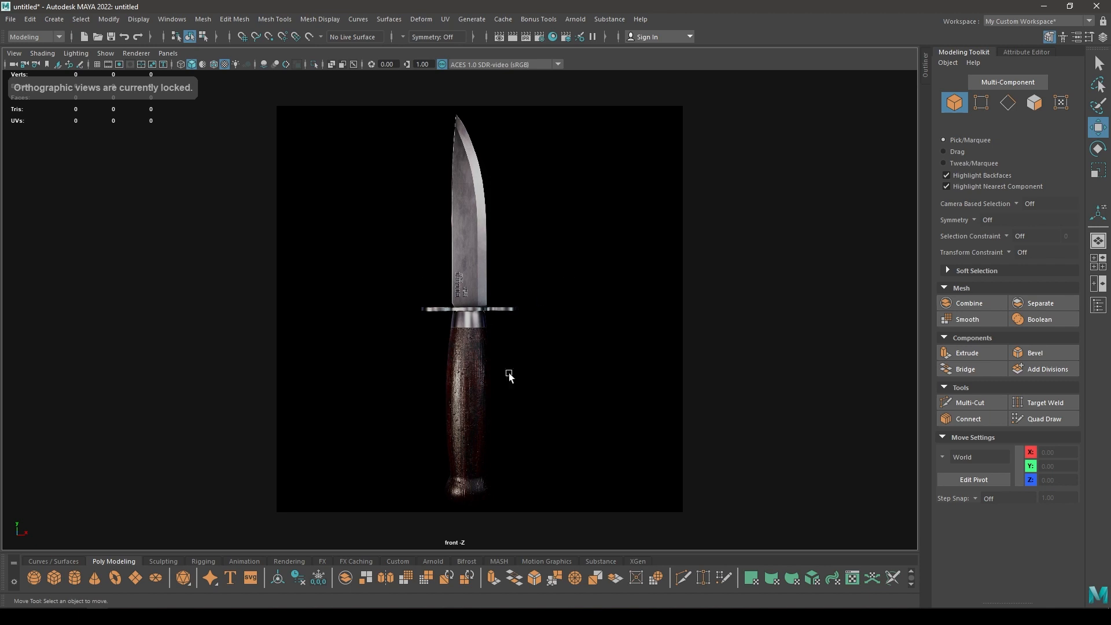
{"action": "scroll", "coordinate": [508, 375], "scroll_direction": "up", "scroll_amount": 2}
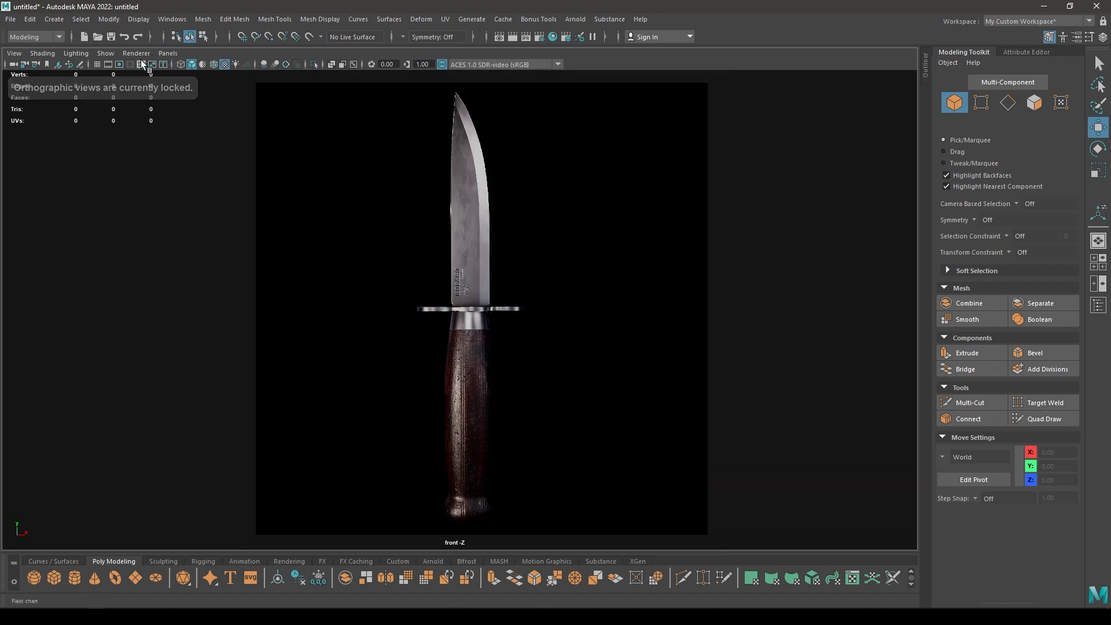
{"action": "scroll", "coordinate": [545, 367], "scroll_direction": "up", "scroll_amount": 2}
{"action": "scroll", "coordinate": [532, 341], "scroll_direction": "up", "scroll_amount": 3}
{"action": "middle_click_drag", "start_coordinate": [504, 363], "coordinate": [518, 471], "text": "alt"}
{"action": "scroll", "coordinate": [518, 471], "scroll_direction": "down", "scroll_amount": 3}
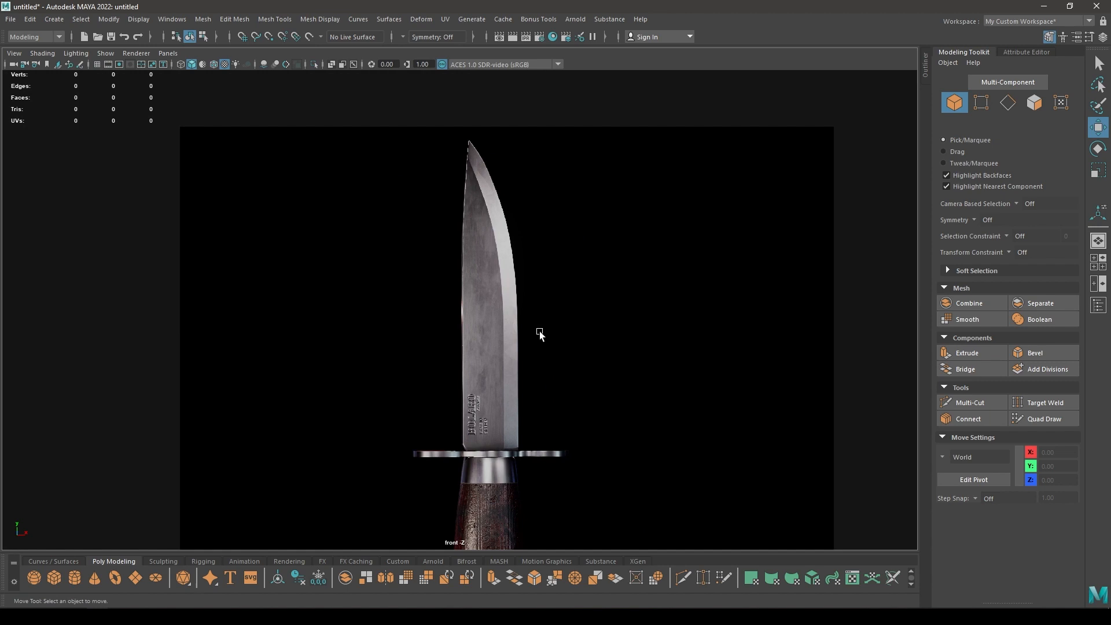
{"action": "right_click_drag", "start_coordinate": [542, 312], "coordinate": [561, 356], "text": "alt"}
{"action": "middle_click_drag", "start_coordinate": [551, 320], "coordinate": [547, 336], "text": "alt"}
{"action": "right_click_drag", "start_coordinate": [548, 337], "coordinate": [563, 379], "text": "alt"}
- Create a polygon cube and move it onto the middle of the blade, at about X -0.79, Y 4.03
{"action": "right_click", "coordinate": [537, 262], "text": "shift"}
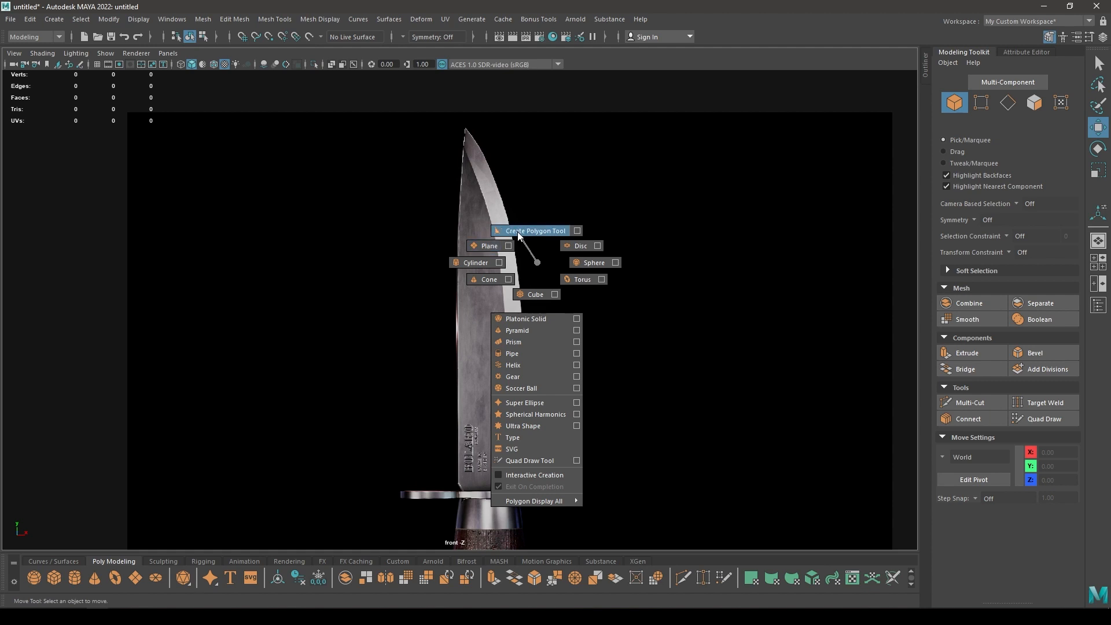
{"action": "middle_click_drag", "start_coordinate": [517, 232], "coordinate": [525, 214], "text": "alt"}
{"action": "right_click", "coordinate": [525, 215], "text": "shift"}
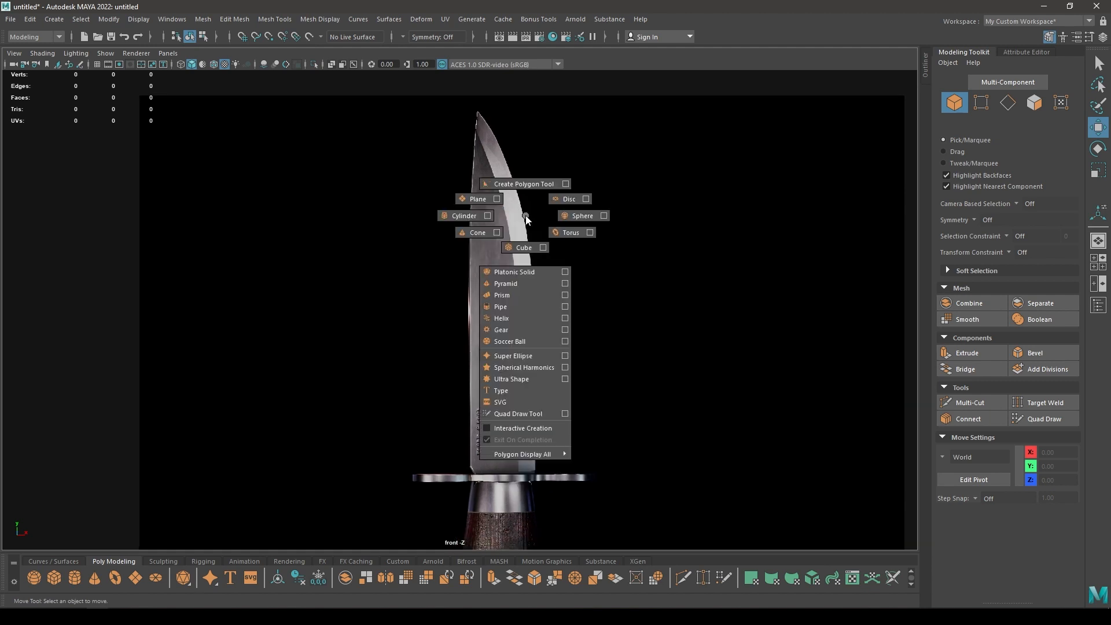
{"action": "left_click", "coordinate": [509, 249]}
{"action": "left_click_drag", "start_coordinate": [521, 478], "coordinate": [484, 319]}
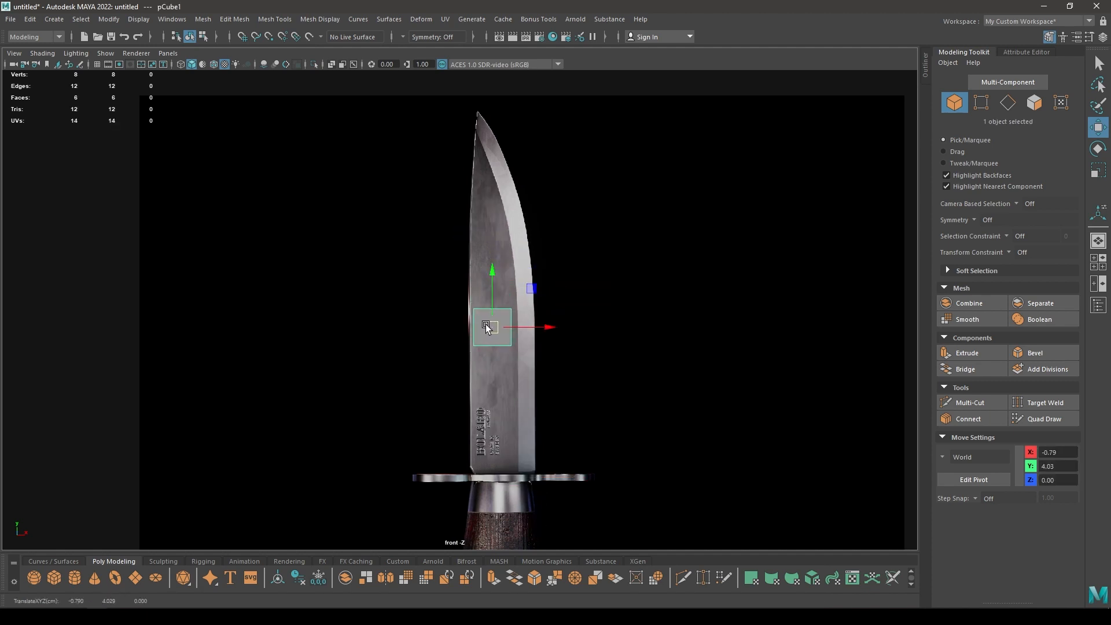
- Raise the cube's four upper vertices until its upper end sits just below the blade tip
{"action": "scroll", "coordinate": [484, 319], "scroll_direction": "up", "scroll_amount": 1}
{"action": "right_click_drag", "start_coordinate": [537, 258], "coordinate": [463, 260]}
{"action": "left_click_drag", "start_coordinate": [429, 246], "coordinate": [568, 321]}
{"action": "middle_click_drag", "start_coordinate": [555, 277], "coordinate": [609, 399], "text": "alt"}
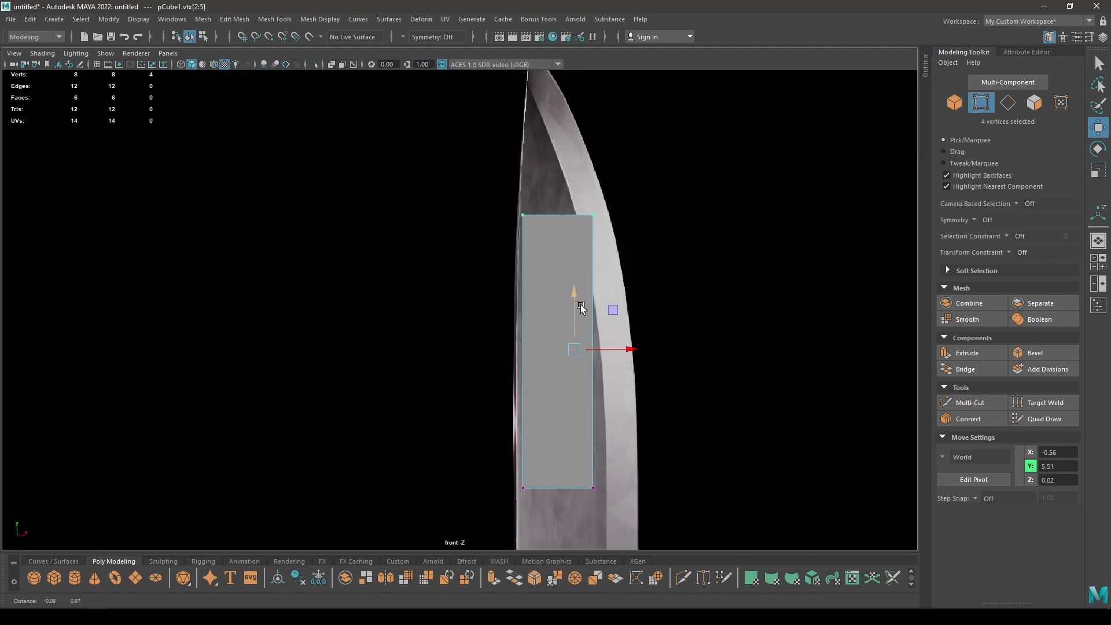
{"action": "middle_click_drag", "start_coordinate": [580, 307], "coordinate": [590, 356], "text": "alt"}
{"action": "left_click_drag", "start_coordinate": [640, 263], "coordinate": [438, 296]}
{"action": "middle_click_drag", "start_coordinate": [583, 409], "coordinate": [600, 491], "text": "alt"}
{"action": "scroll", "coordinate": [600, 491], "scroll_direction": "up", "scroll_amount": 1}
{"action": "scroll", "coordinate": [600, 492], "scroll_direction": "up", "scroll_amount": 1}
{"action": "left_click_drag", "start_coordinate": [627, 505], "coordinate": [632, 336]}
{"action": "middle_click_drag", "start_coordinate": [646, 407], "coordinate": [580, 11], "text": "alt"}
- Lower the cube's four lower vertices to just above the knife's guard
{"action": "left_click_drag", "start_coordinate": [624, 228], "coordinate": [382, 385]}
{"action": "scroll", "coordinate": [505, 313], "scroll_direction": "down", "scroll_amount": 3}
{"action": "middle_click_drag", "start_coordinate": [515, 287], "coordinate": [518, 199], "text": "alt"}
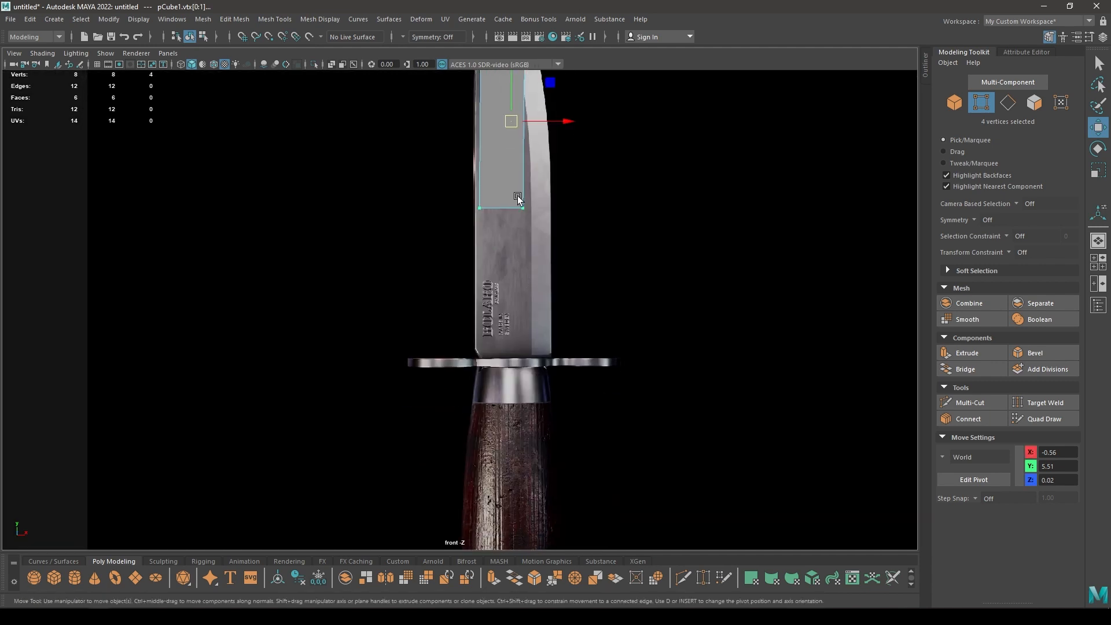
{"action": "left_click_drag", "start_coordinate": [511, 123], "coordinate": [516, 263]}
{"action": "scroll", "coordinate": [516, 263], "scroll_direction": "up", "scroll_amount": 5}
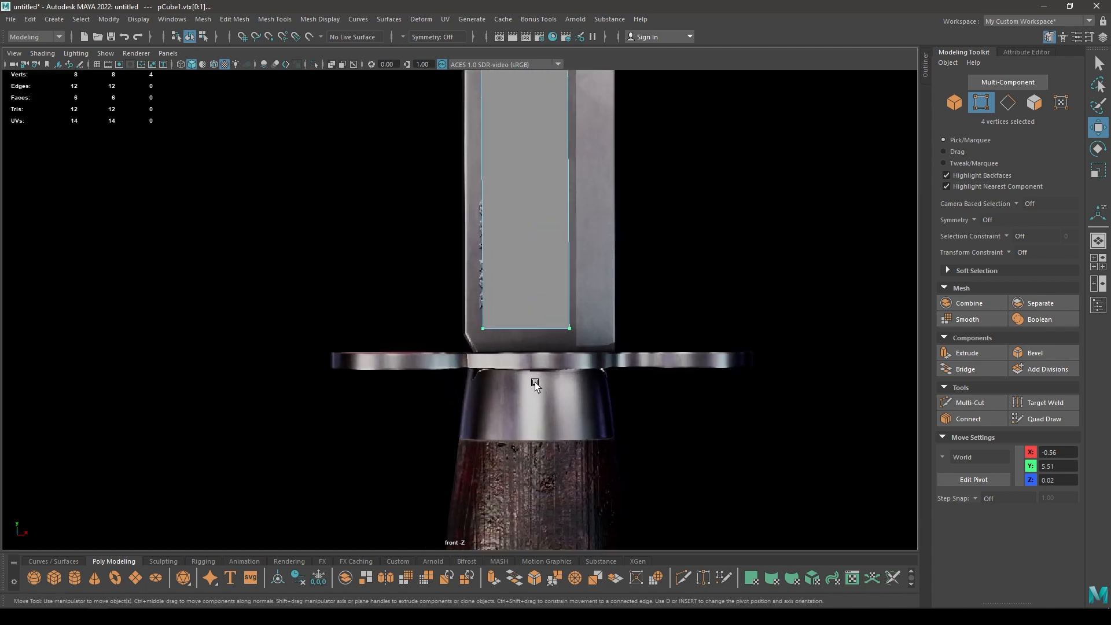
- Select the cube's five other faces in the top view, delete them to leave only the front face, and return to the front view
{"action": "key", "text": "space"}
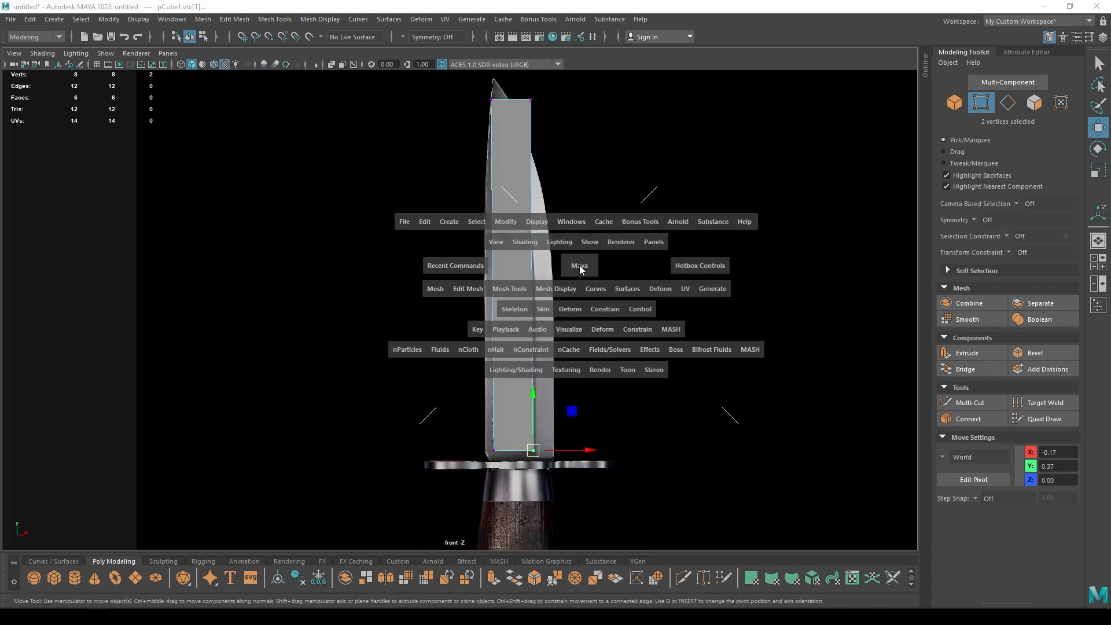
{"action": "left_click_drag", "start_coordinate": [579, 266], "coordinate": [520, 270]}
{"action": "scroll", "coordinate": [434, 237], "scroll_direction": "down", "scroll_amount": 12}
{"action": "right_click_drag", "start_coordinate": [435, 238], "coordinate": [568, 252], "text": "alt"}
{"action": "left_click_drag", "start_coordinate": [569, 241], "coordinate": [357, 302]}
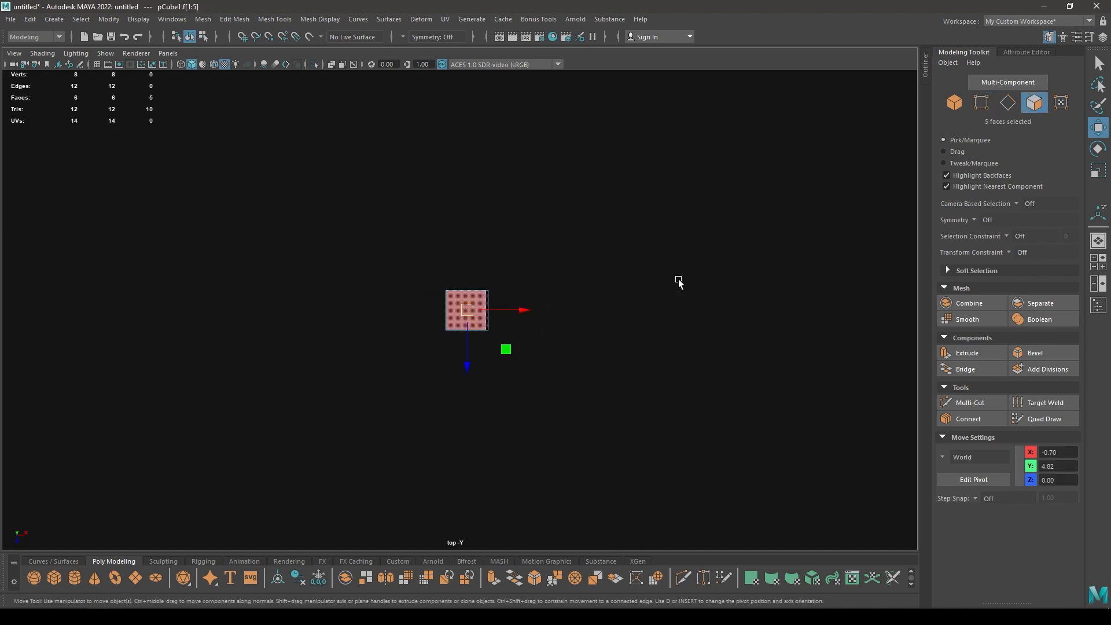
{"action": "key", "text": "Delete"}
{"action": "key", "text": "space"}
{"action": "left_click_drag", "start_coordinate": [679, 283], "coordinate": [668, 200]}
{"action": "left_click_drag", "start_coordinate": [453, 257], "coordinate": [436, 357], "text": "alt"}
{"action": "key", "text": "space"}
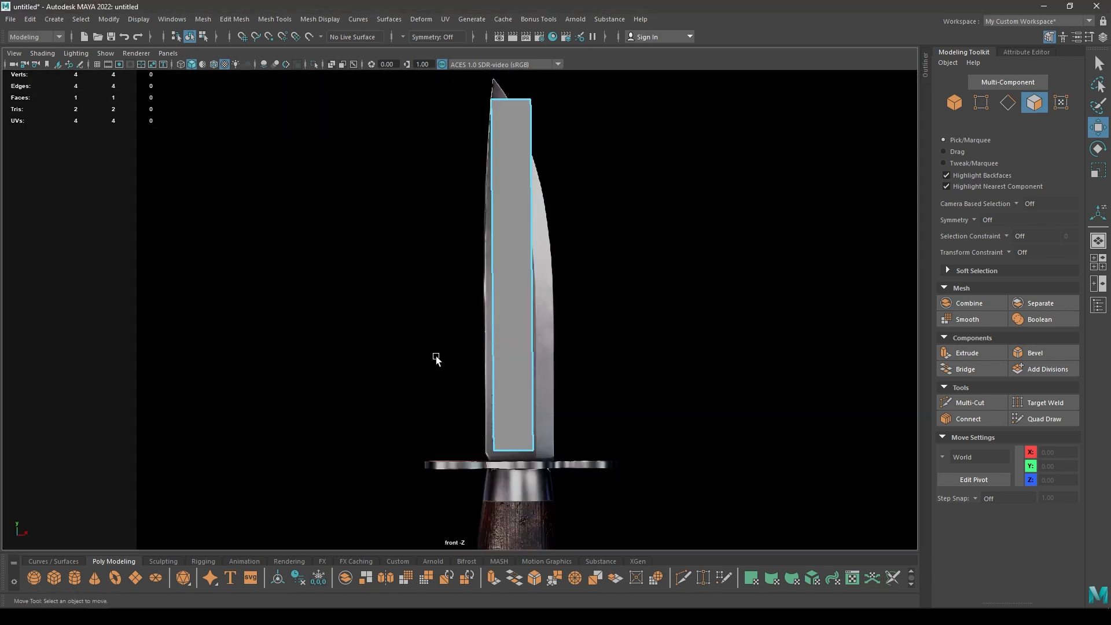
- Divide the blade strip crosswise with the Connect tool, using 8 segments along its long edge
{"action": "scroll", "coordinate": [436, 357], "scroll_direction": "down", "scroll_amount": 2}
{"action": "middle_click_drag", "start_coordinate": [441, 332], "coordinate": [444, 376], "text": "alt"}
{"action": "middle_click_drag", "start_coordinate": [526, 264], "coordinate": [502, 209], "text": "alt"}
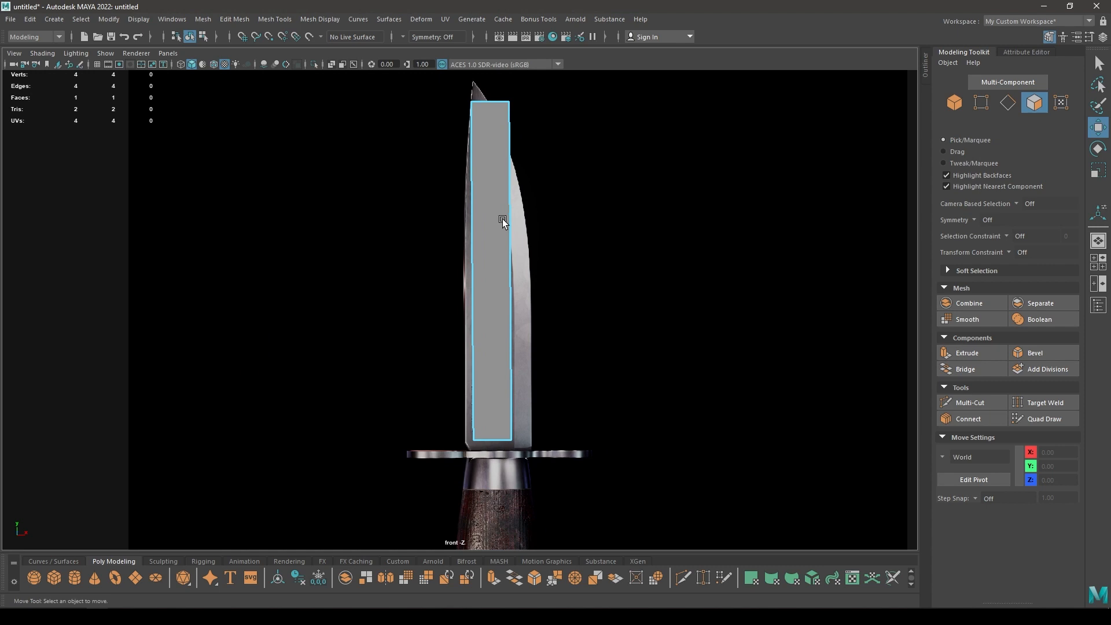
{"action": "right_click_drag", "start_coordinate": [502, 220], "coordinate": [635, 189]}
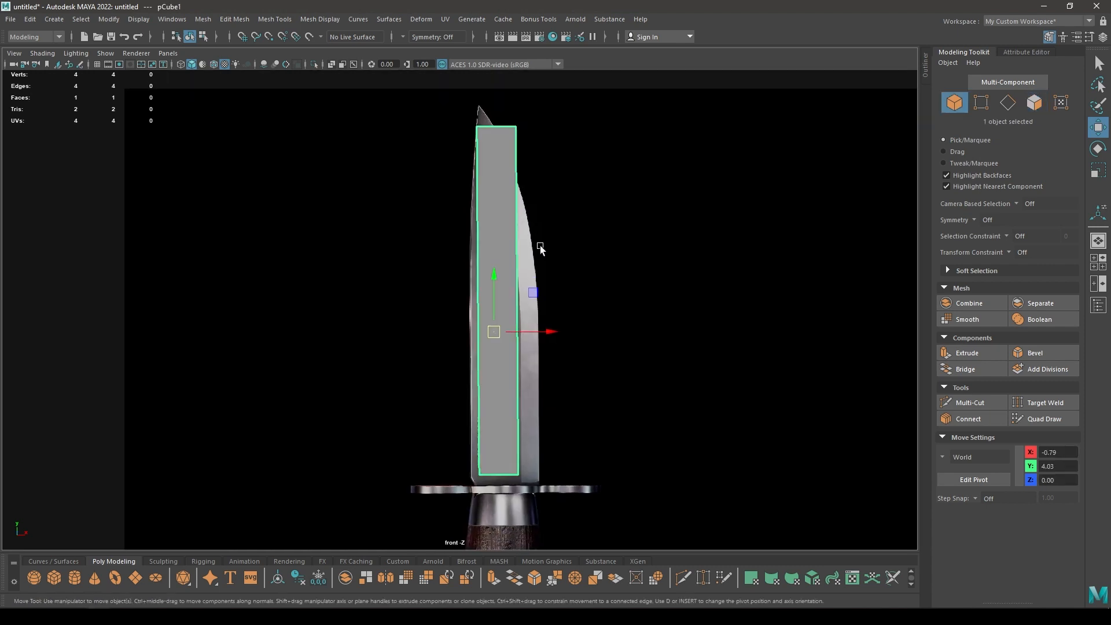
{"action": "right_click_drag", "start_coordinate": [560, 224], "coordinate": [531, 505], "text": "shift"}
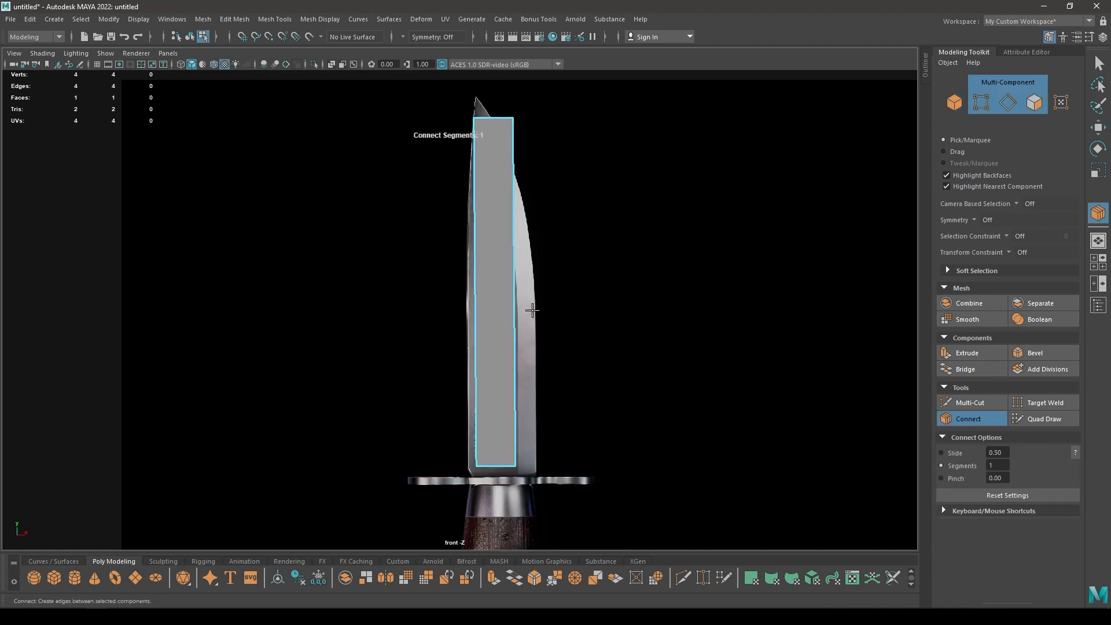
{"action": "left_click", "coordinate": [521, 287]}
{"action": "scroll", "coordinate": [608, 302], "scroll_direction": "up", "scroll_amount": 1}
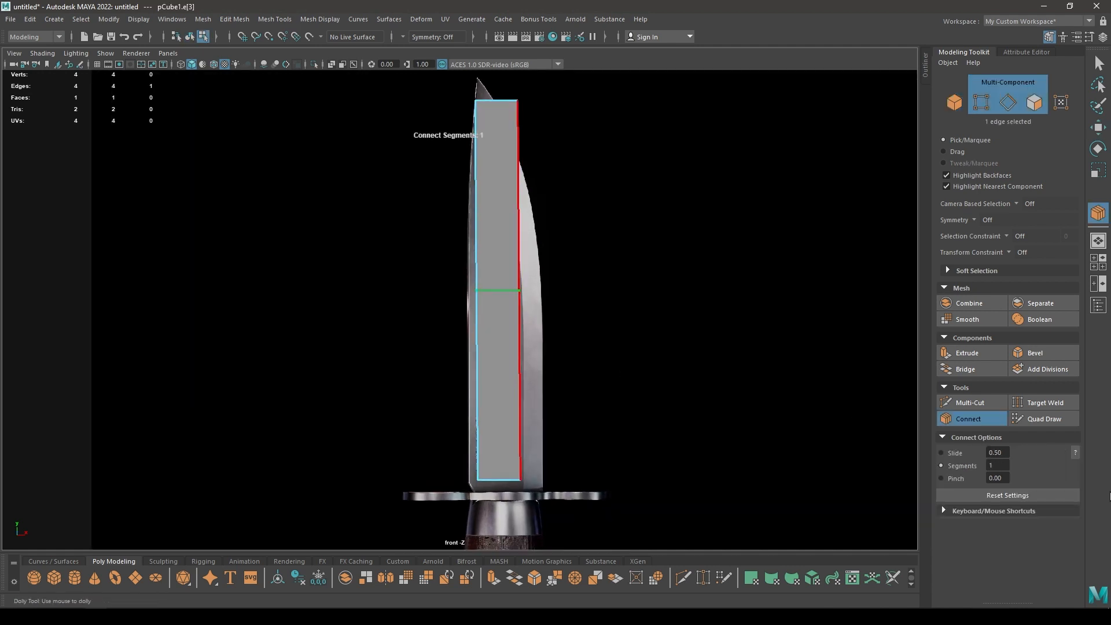
{"action": "left_click", "coordinate": [990, 465]}
{"action": "type", "text": "10"}
{"action": "double_click", "coordinate": [992, 465]}
{"action": "type", "text": "8"}
{"action": "key", "text": "Return"}
{"action": "scroll", "coordinate": [815, 432], "scroll_direction": "down", "scroll_amount": 1}
{"action": "key", "text": "w"}
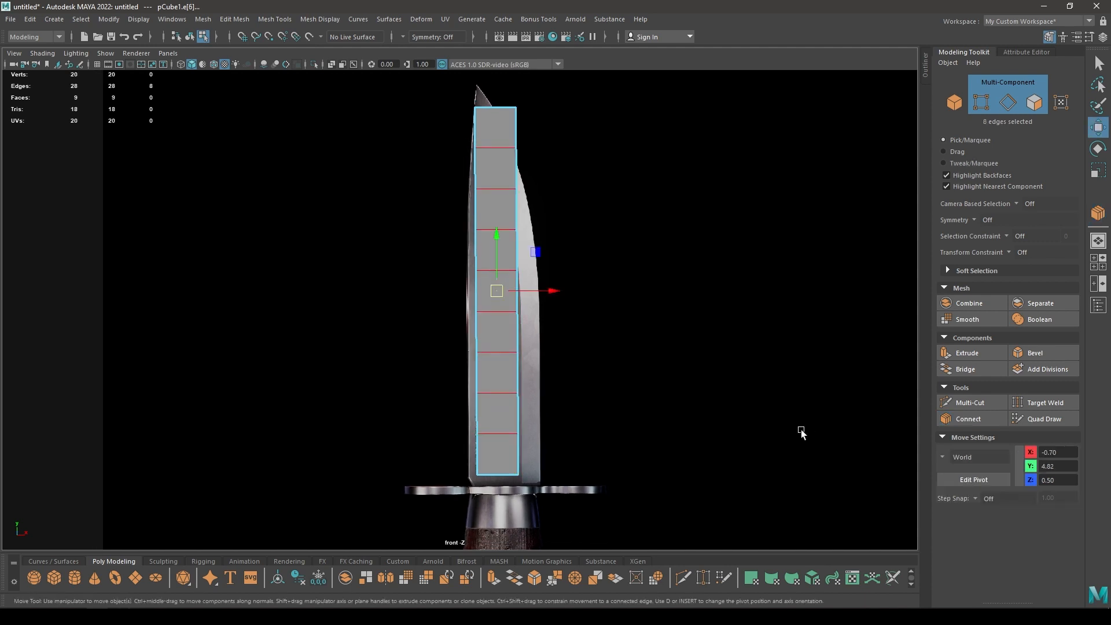
- Switch to vertex editing with wireframe display and move the strip's uppermost cutting-side vertex onto the blade's bevel line
{"action": "scroll", "coordinate": [487, 247], "scroll_direction": "up", "scroll_amount": 3}
{"action": "middle_click_drag", "start_coordinate": [519, 335], "coordinate": [508, 393], "text": "alt"}
{"action": "scroll", "coordinate": [562, 249], "scroll_direction": "down", "scroll_amount": 1}
{"action": "middle_click_drag", "start_coordinate": [562, 250], "coordinate": [600, 313], "text": "alt"}
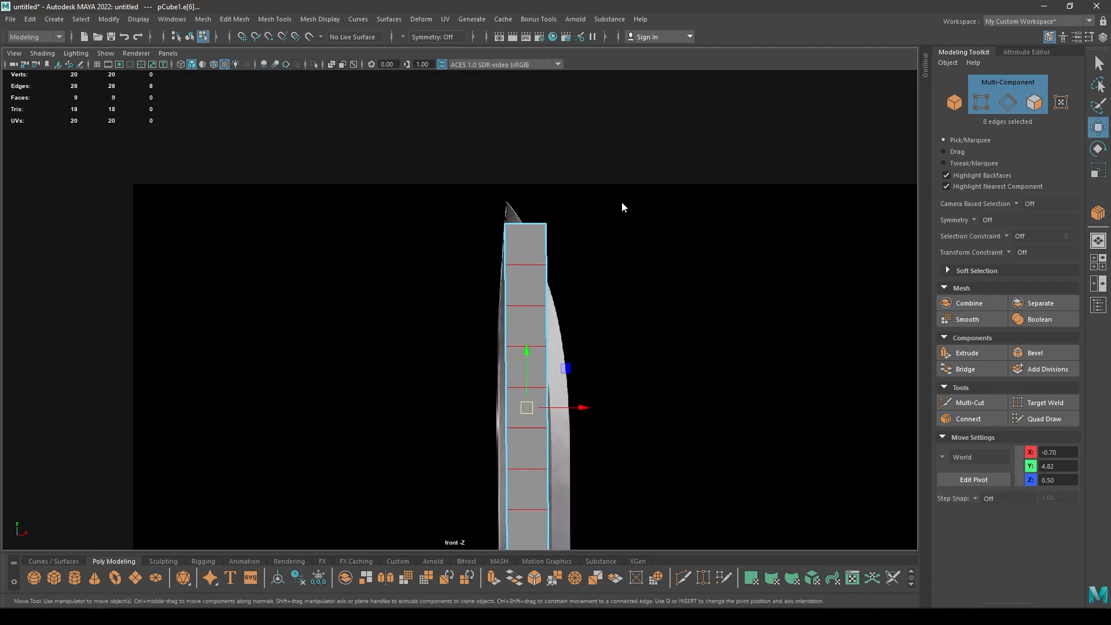
{"action": "right_click_drag", "start_coordinate": [621, 202], "coordinate": [512, 204]}
{"action": "right_click_drag", "start_coordinate": [515, 232], "coordinate": [664, 564], "text": "alt"}
{"action": "middle_click_drag", "start_coordinate": [626, 332], "coordinate": [532, 432], "text": "alt"}
{"action": "key", "text": "4"}
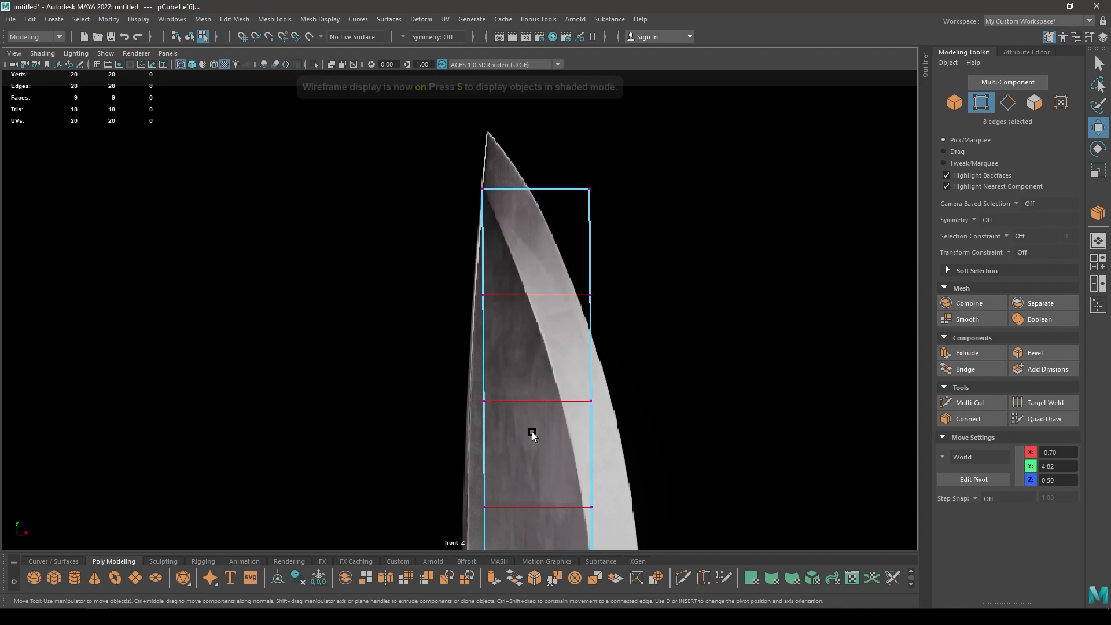
{"action": "right_click_drag", "start_coordinate": [563, 242], "coordinate": [685, 278], "text": "alt"}
{"action": "left_click", "coordinate": [557, 254]}
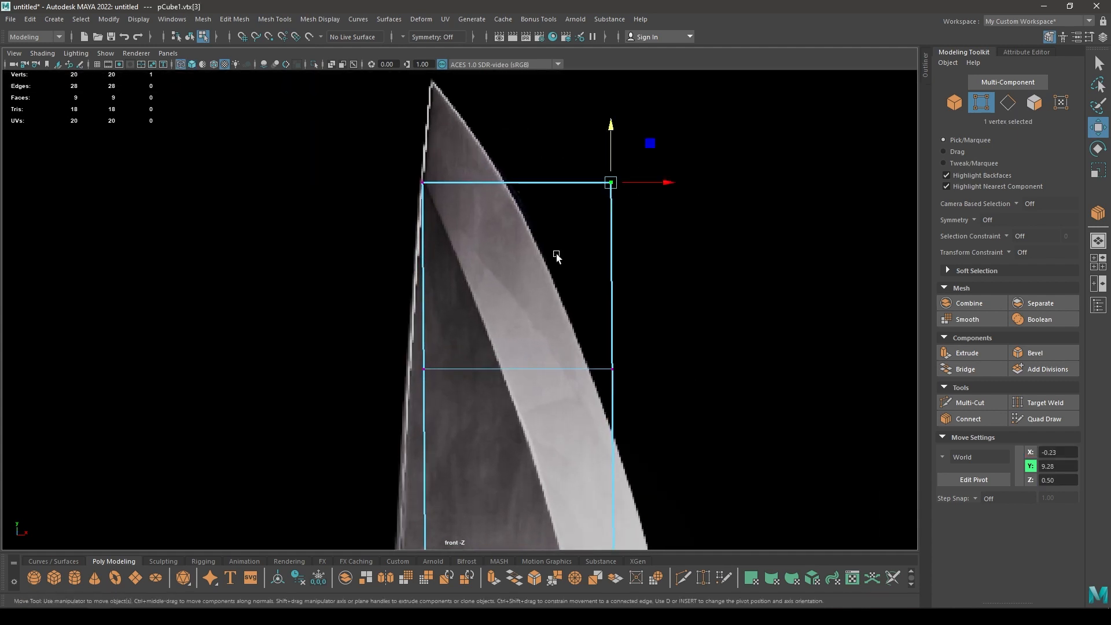
{"action": "left_click_drag", "start_coordinate": [615, 189], "coordinate": [489, 330]}
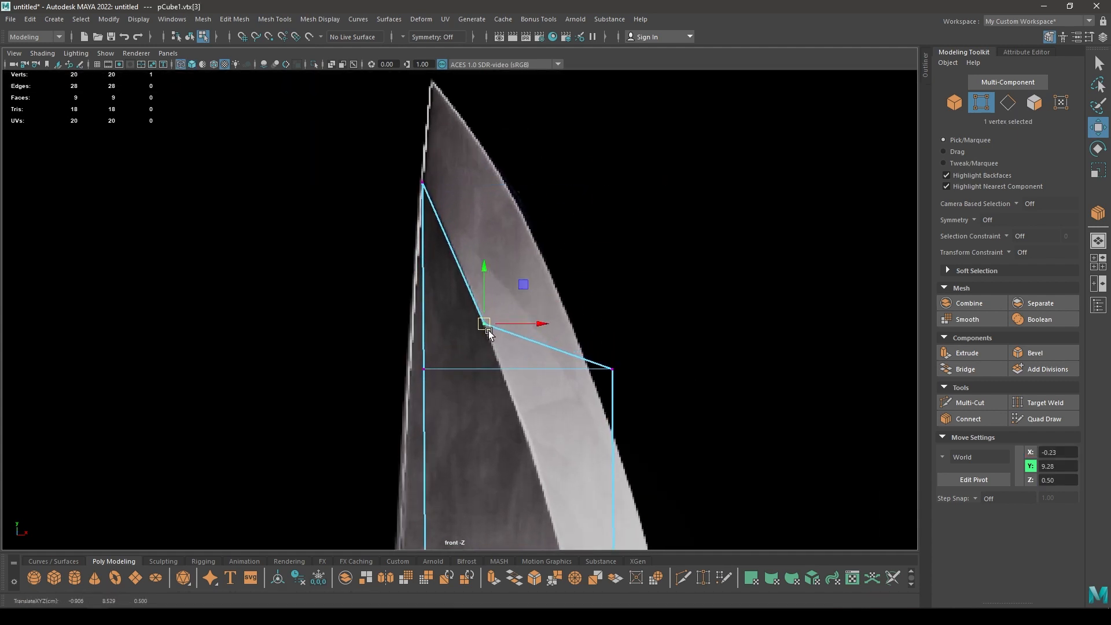
- Fit the second vertex row between the spine and bevel line, and slide the uppermost bevel vertex to about X -1.00, Y 8.77
{"action": "middle_click_drag", "start_coordinate": [533, 422], "coordinate": [536, 356], "text": "alt"}
{"action": "left_click_drag", "start_coordinate": [377, 278], "coordinate": [425, 377]}
{"action": "left_click_drag", "start_coordinate": [495, 311], "coordinate": [468, 310]}
{"action": "left_click", "coordinate": [619, 303]}
{"action": "left_click_drag", "start_coordinate": [661, 305], "coordinate": [537, 325]}
{"action": "left_click", "coordinate": [486, 257]}
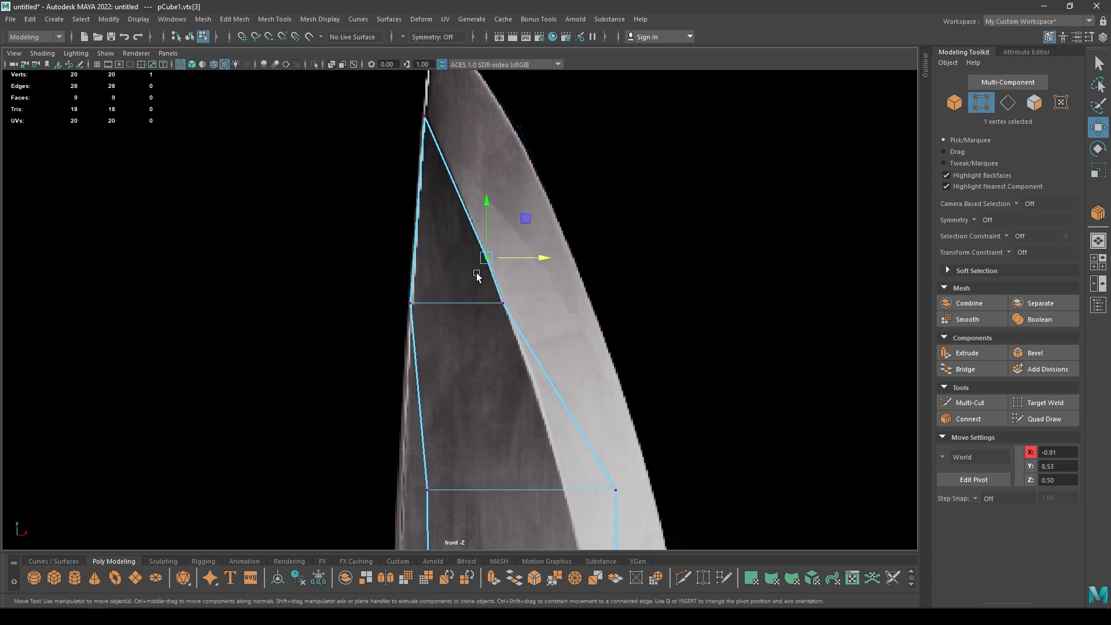
{"action": "left_click_drag", "start_coordinate": [485, 257], "coordinate": [467, 209]}
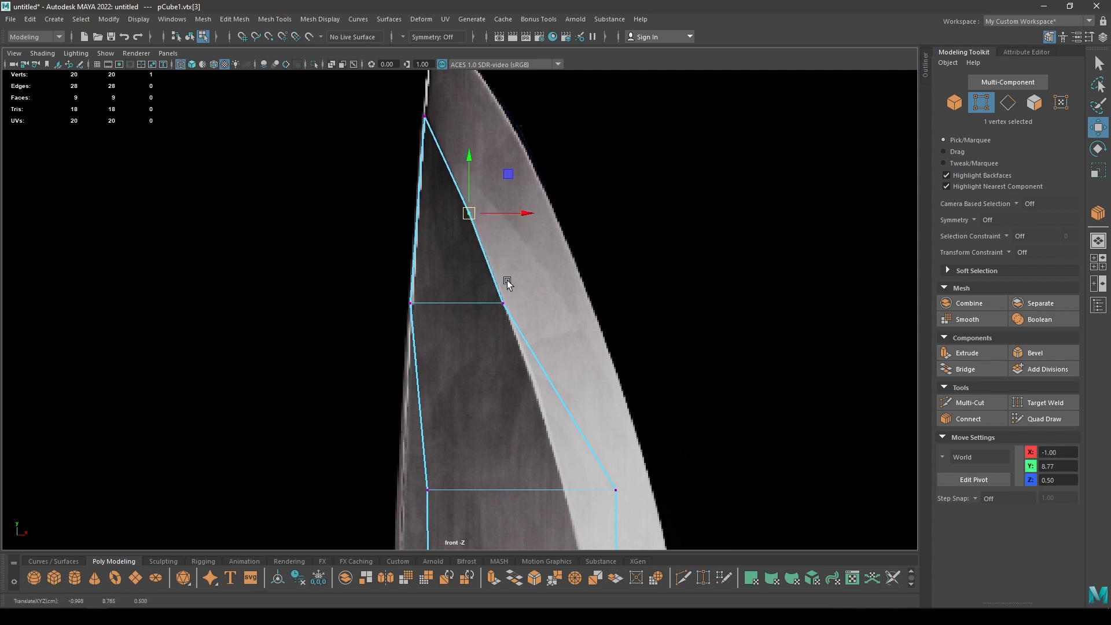
- Fit the third vertex row from the tip to the blade's spine and bevel line, with the bevel vertex at about X -0.49
{"action": "middle_click_drag", "start_coordinate": [526, 429], "coordinate": [517, 310], "text": "alt"}
{"action": "left_click_drag", "start_coordinate": [357, 308], "coordinate": [755, 434]}
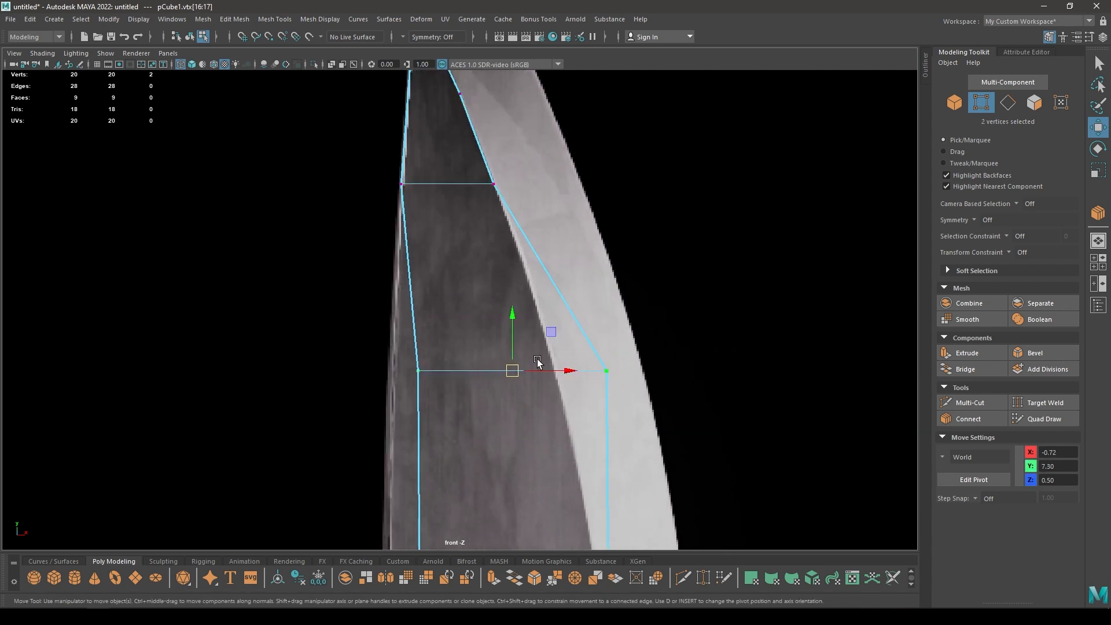
{"action": "left_click_drag", "start_coordinate": [569, 372], "coordinate": [542, 377]}
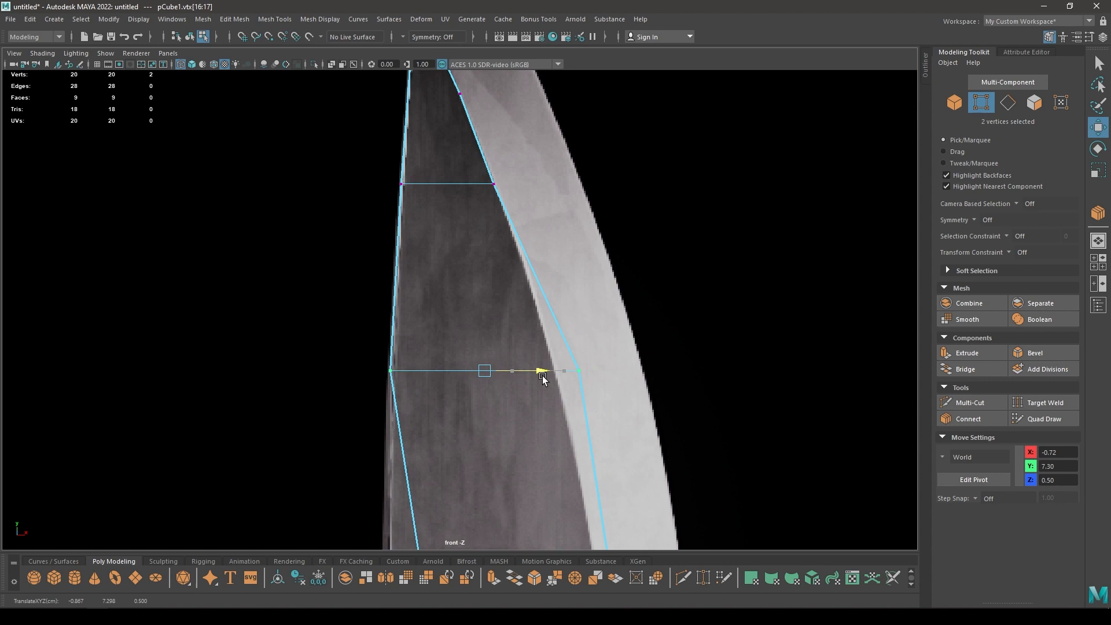
{"action": "left_click", "coordinate": [564, 389]}
{"action": "left_click_drag", "start_coordinate": [634, 374], "coordinate": [611, 380]}
{"action": "middle_click_drag", "start_coordinate": [596, 331], "coordinate": [616, 206], "text": "alt"}
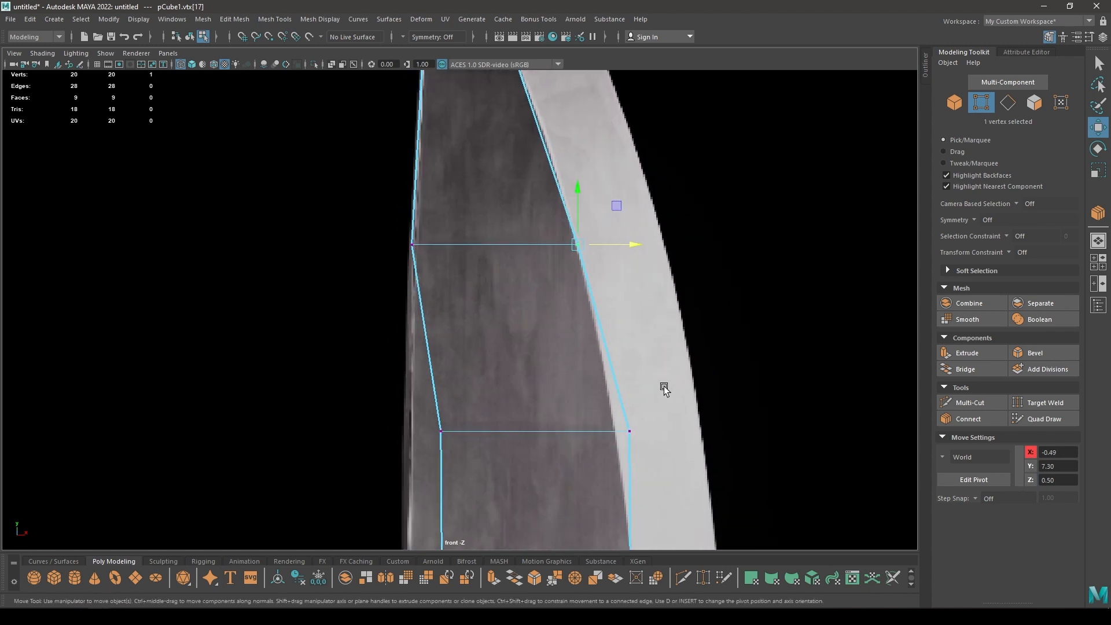
- Align the fourth vertex row from the tip with the spine and bevel line, placing the bevel vertex at about X -0.29
{"action": "left_click_drag", "start_coordinate": [664, 386], "coordinate": [420, 470]}
{"action": "left_click_drag", "start_coordinate": [576, 429], "coordinate": [661, 429]}
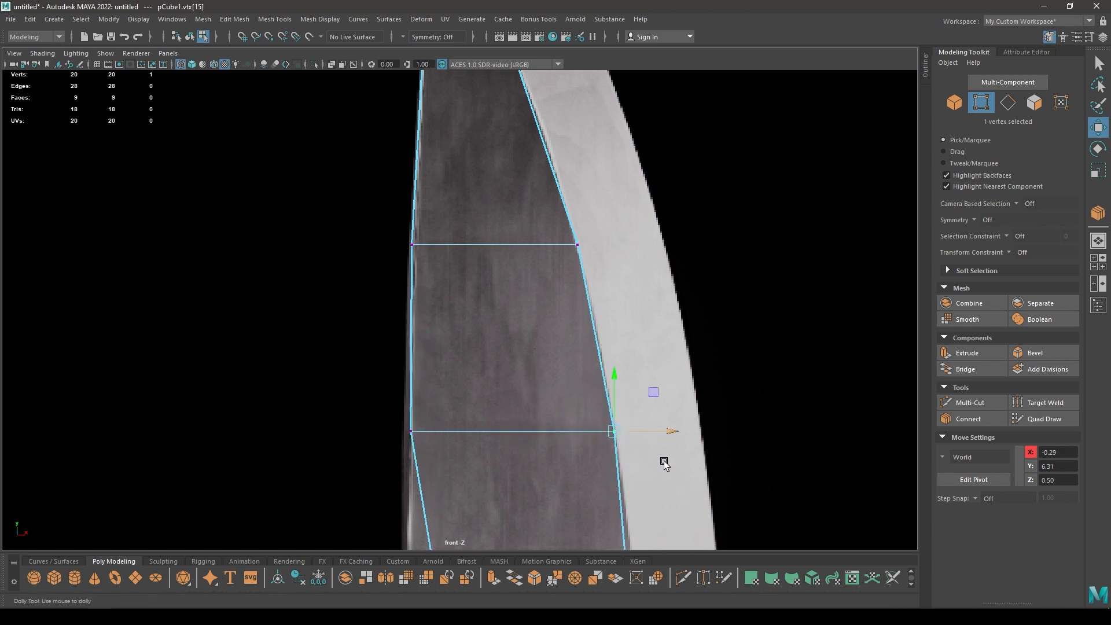
{"action": "middle_click_drag", "start_coordinate": [664, 461], "coordinate": [653, 342], "text": "alt"}
{"action": "left_click_drag", "start_coordinate": [652, 342], "coordinate": [649, 352]}
- Move the fifth vertex row from the tip onto the blade's spine, then adjust its other vertex to the bevel line
{"action": "middle_click_drag", "start_coordinate": [639, 409], "coordinate": [647, 310], "text": "alt"}
{"action": "left_click_drag", "start_coordinate": [642, 390], "coordinate": [428, 440]}
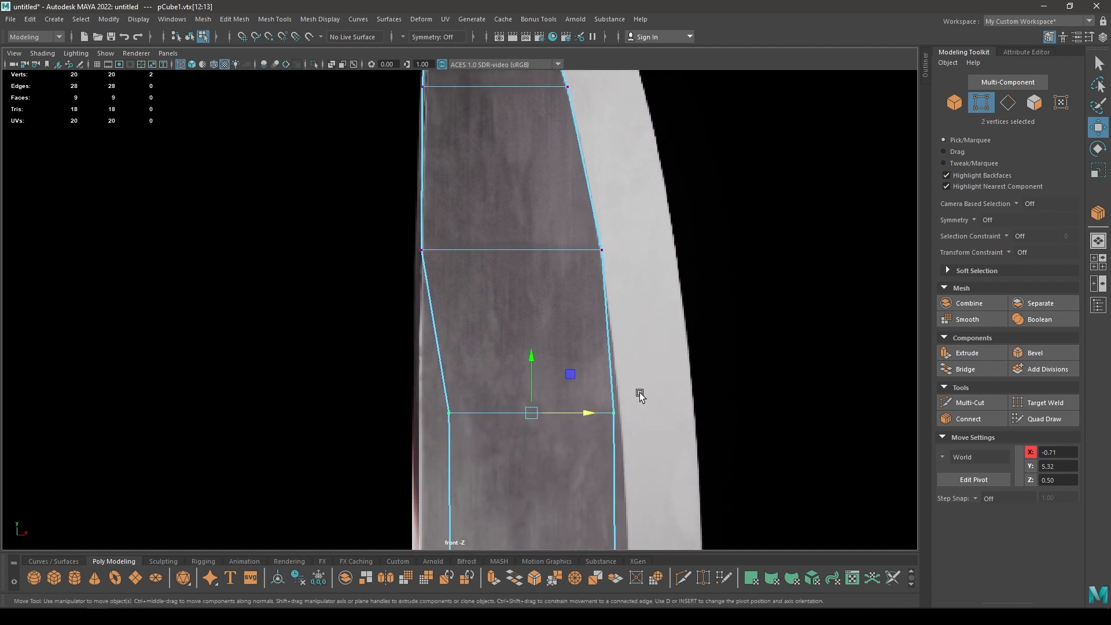
{"action": "left_click_drag", "start_coordinate": [512, 385], "coordinate": [428, 438]}
{"action": "left_click_drag", "start_coordinate": [504, 412], "coordinate": [473, 416]}
{"action": "left_click", "coordinate": [614, 412]}
{"action": "left_click_drag", "start_coordinate": [662, 413], "coordinate": [668, 414]}
- Move the sixth row's two vertices outward onto the bevel line and the spine, with the spine vertex at about X -1.38
{"action": "middle_click_drag", "start_coordinate": [667, 454], "coordinate": [664, 266], "text": "alt"}
{"action": "left_click_drag", "start_coordinate": [629, 335], "coordinate": [682, 362]}
{"action": "left_click", "coordinate": [613, 360]}
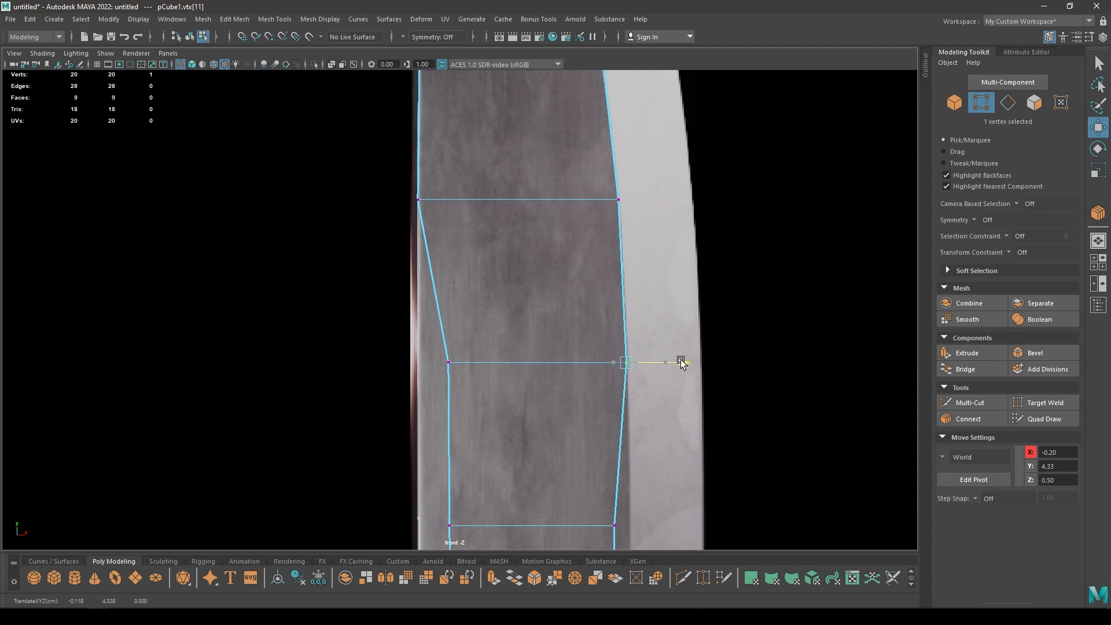
{"action": "left_click", "coordinate": [449, 362]}
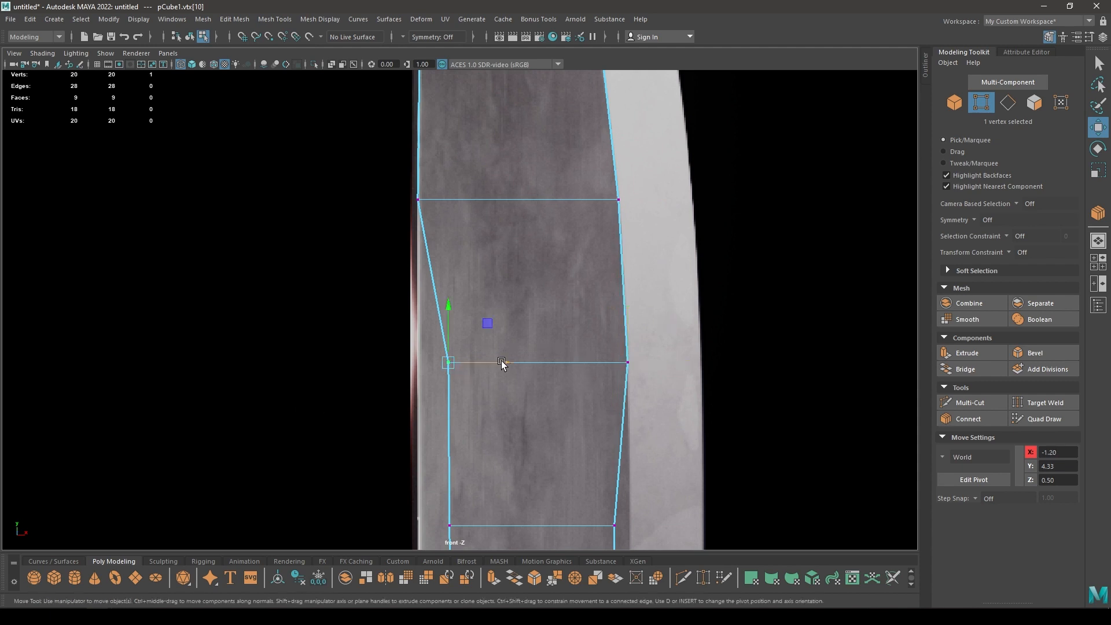
{"action": "left_click_drag", "start_coordinate": [503, 365], "coordinate": [472, 369]}
- Move the seventh row's two vertices outward to match the bevel line and the blade's spine
{"action": "scroll", "coordinate": [501, 428], "scroll_direction": "down", "scroll_amount": 3}
{"action": "middle_click_drag", "start_coordinate": [537, 390], "coordinate": [540, 244], "text": "alt"}
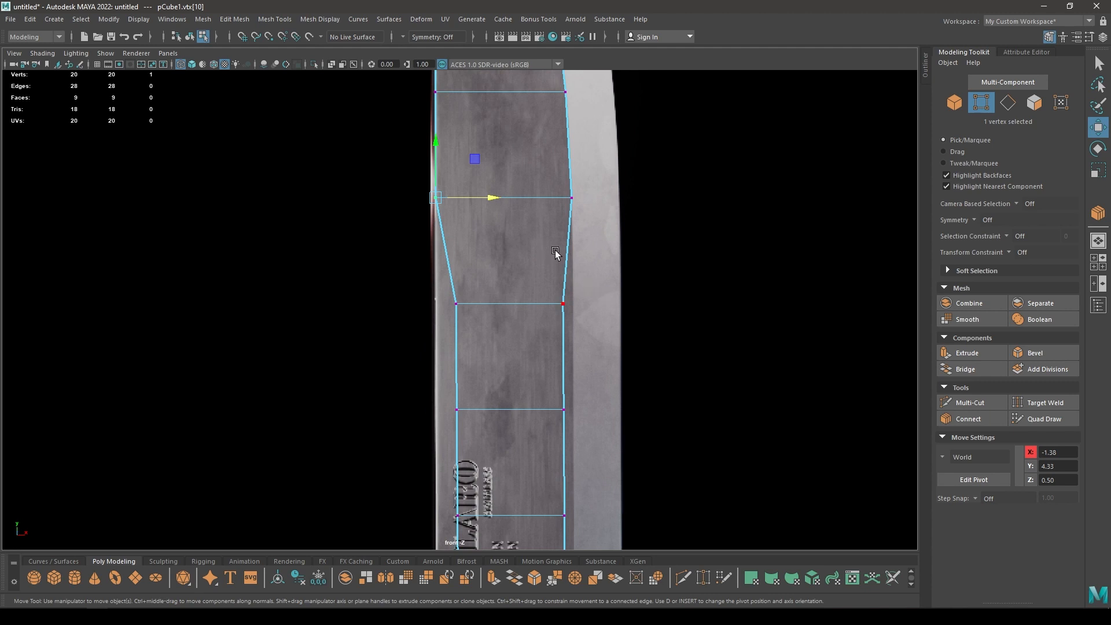
{"action": "scroll", "coordinate": [507, 231], "scroll_direction": "up", "scroll_amount": 2}
{"action": "left_click", "coordinate": [654, 302]}
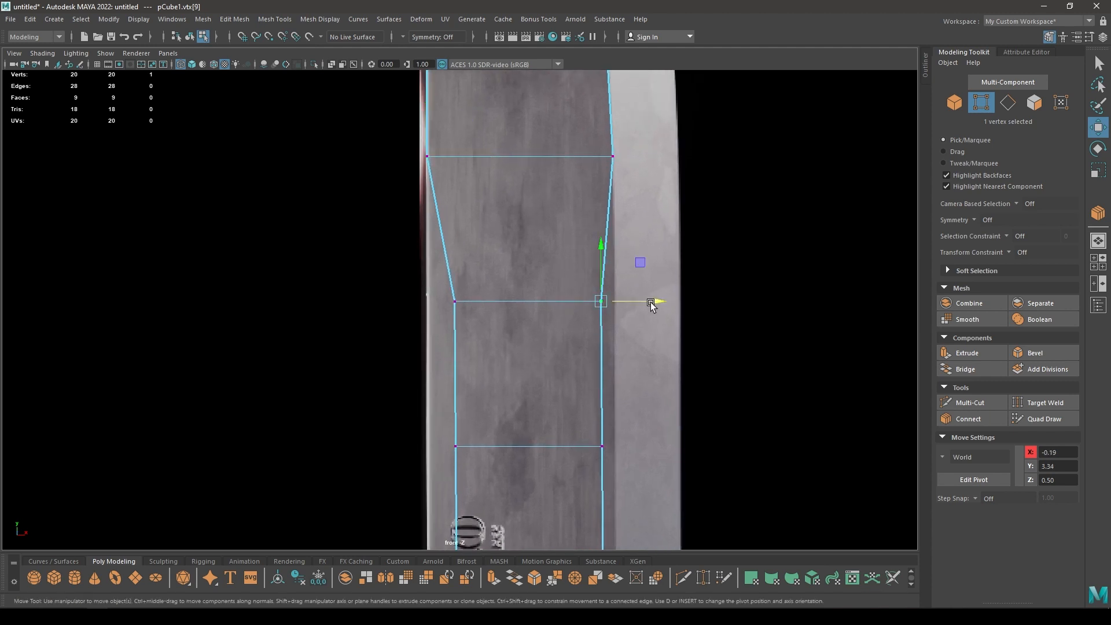
{"action": "left_click_drag", "start_coordinate": [654, 303], "coordinate": [665, 296]}
{"action": "left_click", "coordinate": [455, 301]}
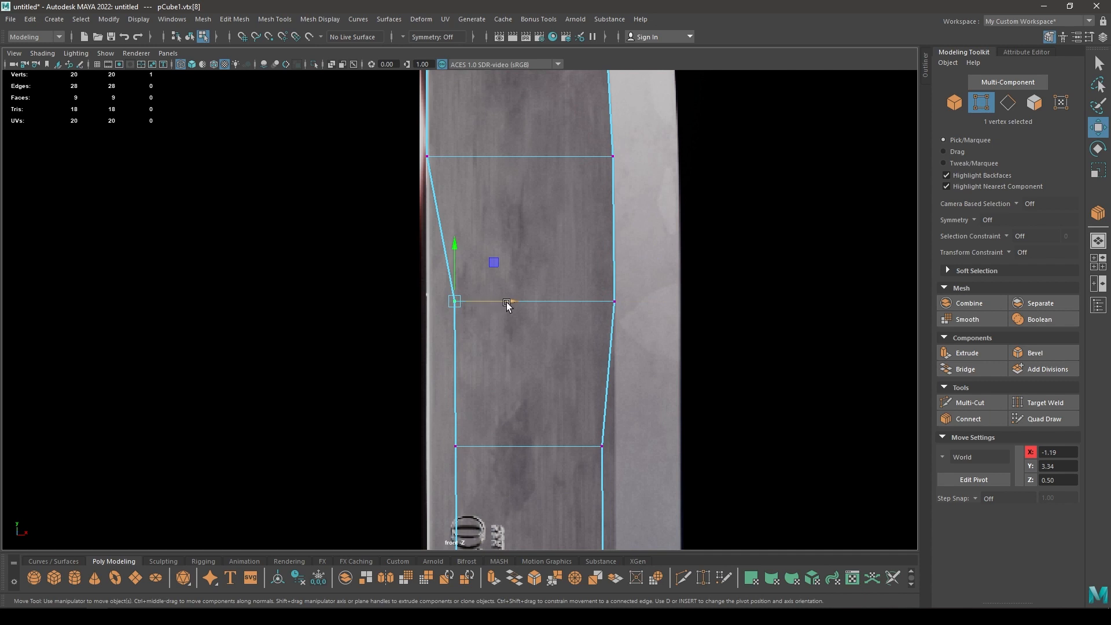
{"action": "left_click_drag", "start_coordinate": [507, 303], "coordinate": [479, 309]}
- Move the eighth row's two vertices outward, placing one on the bevel line at about X -0.09 and the other on the spine
{"action": "middle_click_drag", "start_coordinate": [491, 342], "coordinate": [478, 255], "text": "alt"}
{"action": "left_click_drag", "start_coordinate": [528, 283], "coordinate": [644, 362]}
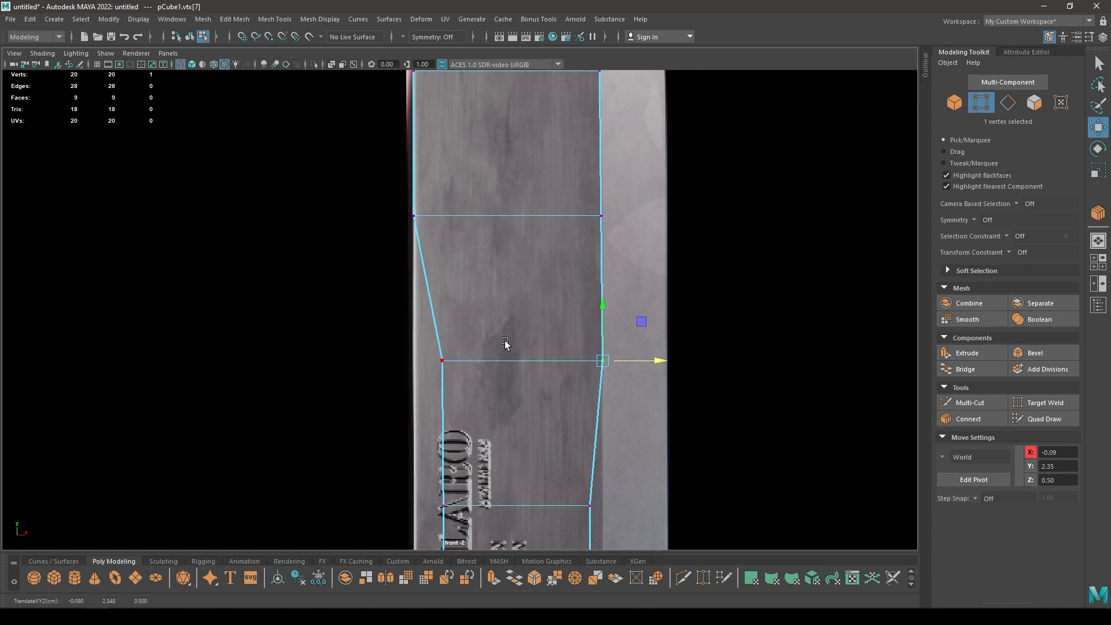
{"action": "left_click_drag", "start_coordinate": [502, 339], "coordinate": [369, 374]}
{"action": "left_click_drag", "start_coordinate": [494, 360], "coordinate": [467, 366]}
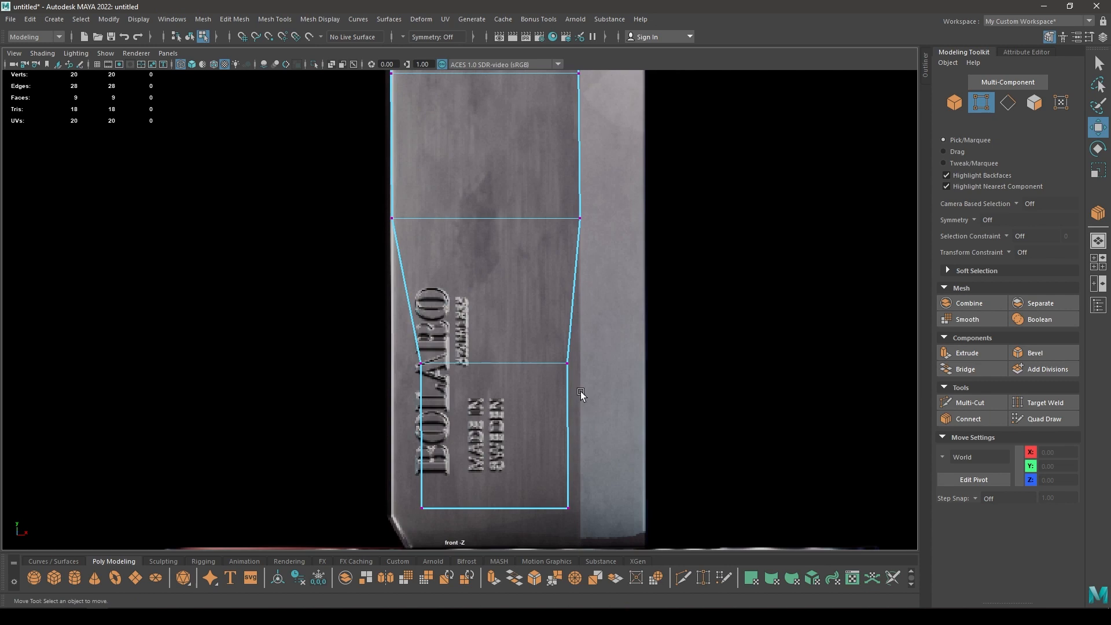
- Move the ninth row's two vertices outward onto the bevel line and the spine, with the spine vertex at about X -1.38
{"action": "left_click_drag", "start_coordinate": [528, 334], "coordinate": [600, 401]}
{"action": "left_click_drag", "start_coordinate": [623, 365], "coordinate": [634, 365]}
{"action": "left_click_drag", "start_coordinate": [503, 336], "coordinate": [338, 412]}
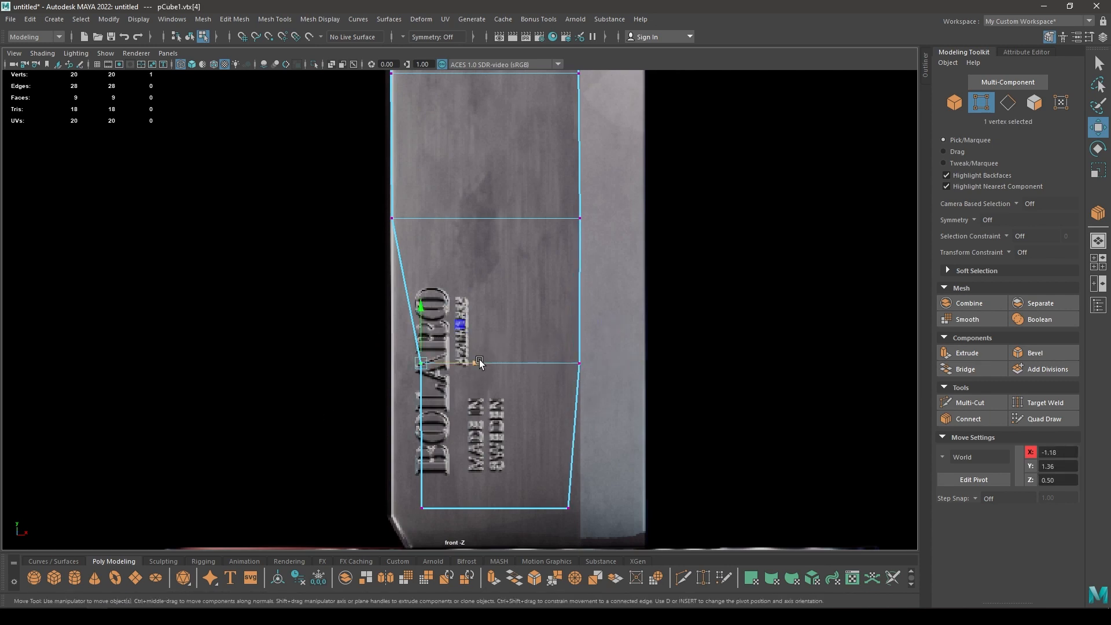
{"action": "left_click_drag", "start_coordinate": [479, 359], "coordinate": [449, 370]}
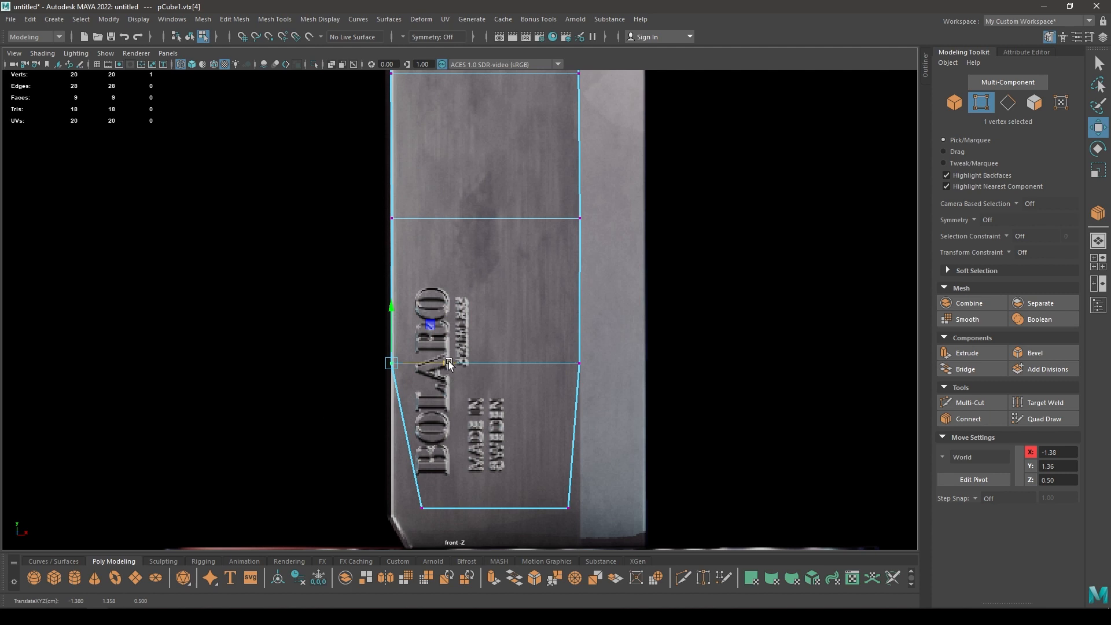
- Move the bottom row's two vertices outward onto the spine and the bevel line, with the bevel vertex at about X -0.09
{"action": "middle_click_drag", "start_coordinate": [371, 460], "coordinate": [383, 296], "text": "alt"}
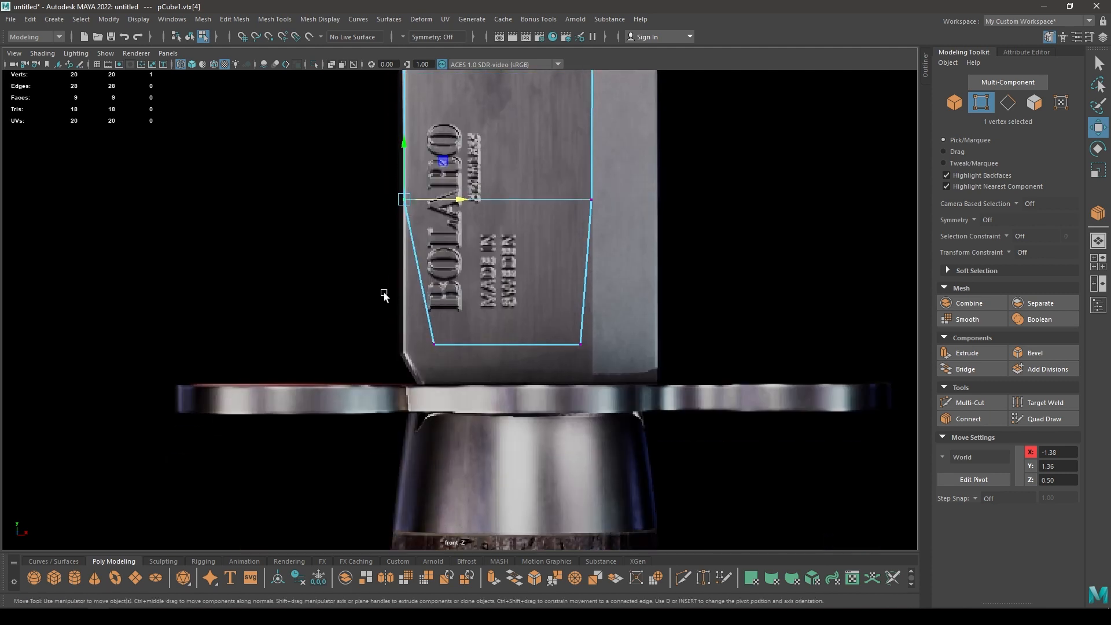
{"action": "left_click", "coordinate": [434, 344]}
{"action": "left_click_drag", "start_coordinate": [487, 353], "coordinate": [457, 354]}
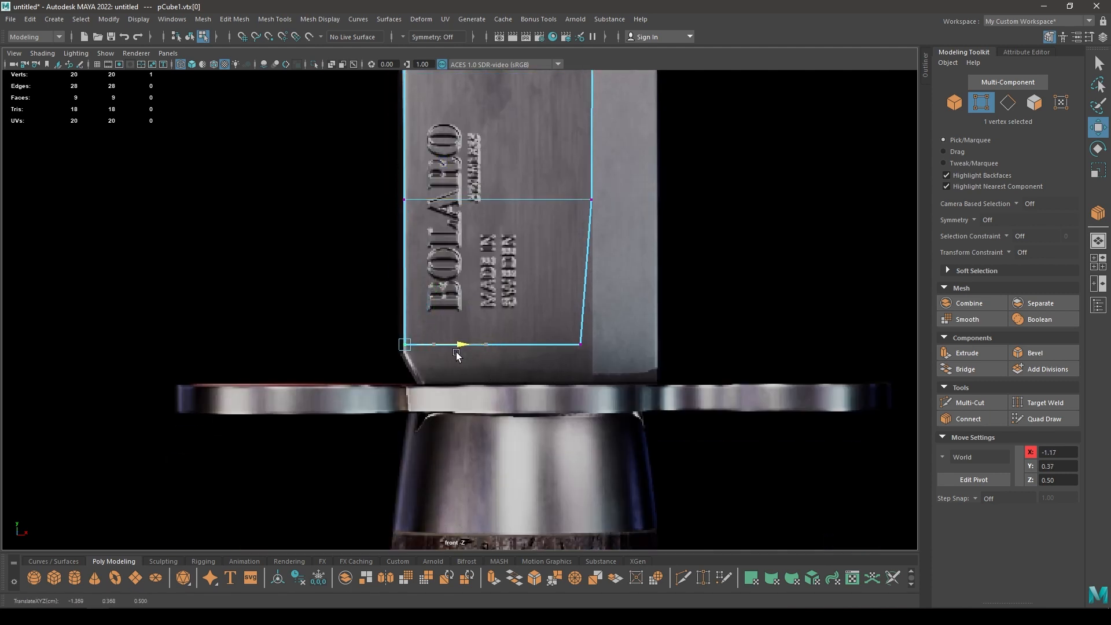
{"action": "left_click", "coordinate": [581, 344]}
{"action": "left_click_drag", "start_coordinate": [626, 345], "coordinate": [636, 346]}
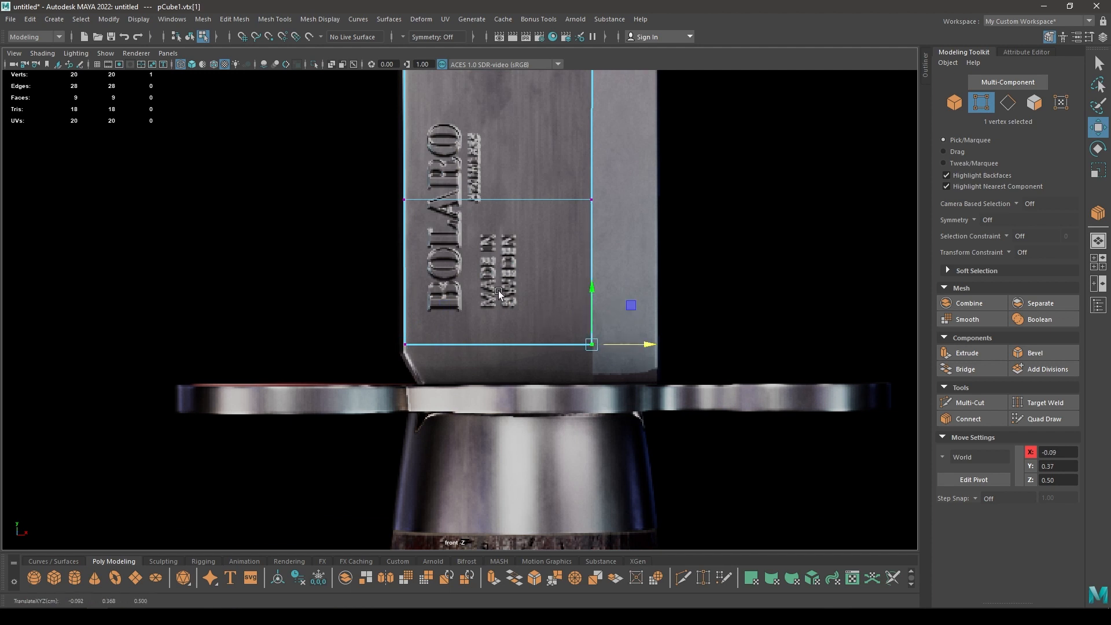
- Lower both vertices of the strip's bottom row to about Y 0.32, where the spine's angled corner begins
{"action": "left_click", "coordinate": [695, 324]}
{"action": "left_click_drag", "start_coordinate": [397, 298], "coordinate": [716, 416]}
{"action": "scroll", "coordinate": [588, 337], "scroll_direction": "up", "scroll_amount": 5}
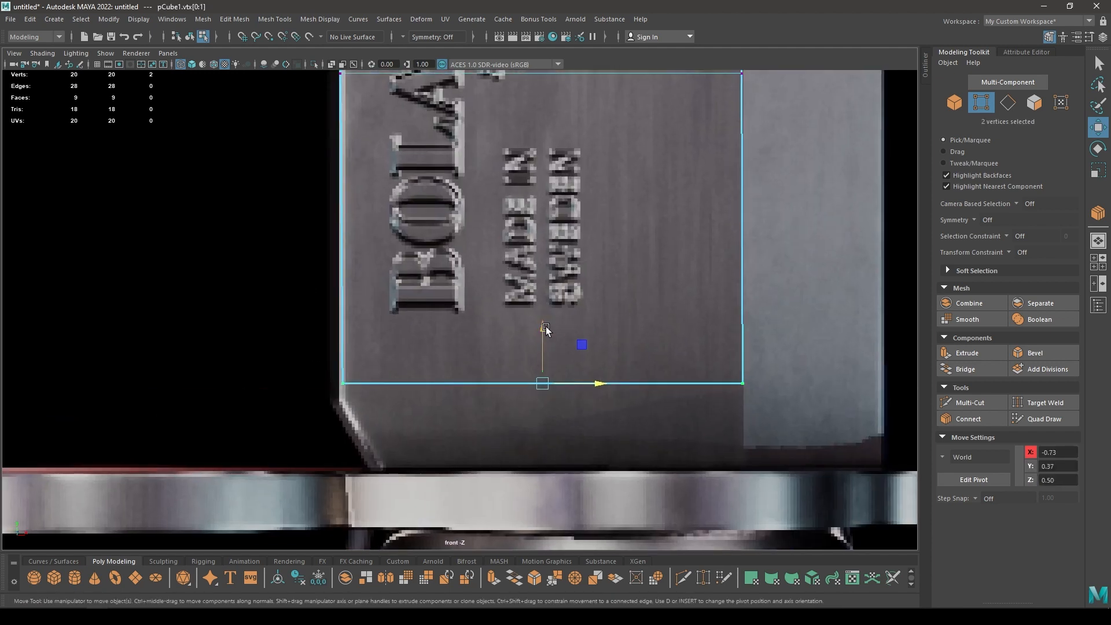
{"action": "left_click_drag", "start_coordinate": [544, 328], "coordinate": [544, 345]}
- Extrude the strip's bottom edge down to the guard, at about Y 0.09
{"action": "scroll", "coordinate": [585, 341], "scroll_direction": "down", "scroll_amount": 10}
{"action": "middle_click_drag", "start_coordinate": [564, 220], "coordinate": [498, 184], "text": "alt"}
{"action": "scroll", "coordinate": [521, 341], "scroll_direction": "up", "scroll_amount": 2}
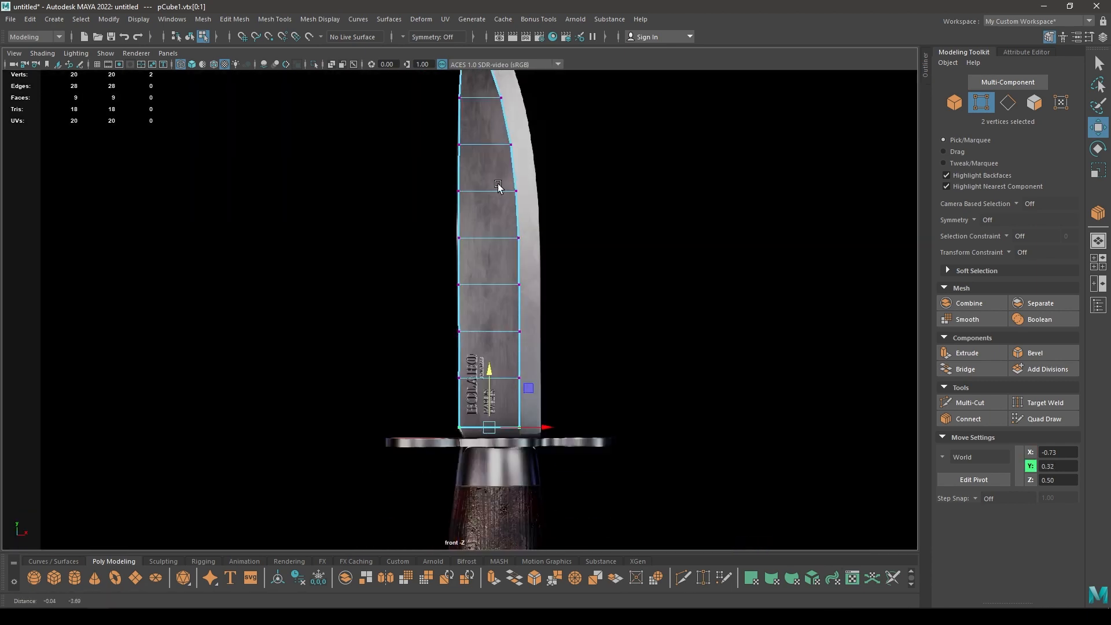
{"action": "scroll", "coordinate": [492, 463], "scroll_direction": "up", "scroll_amount": 10}
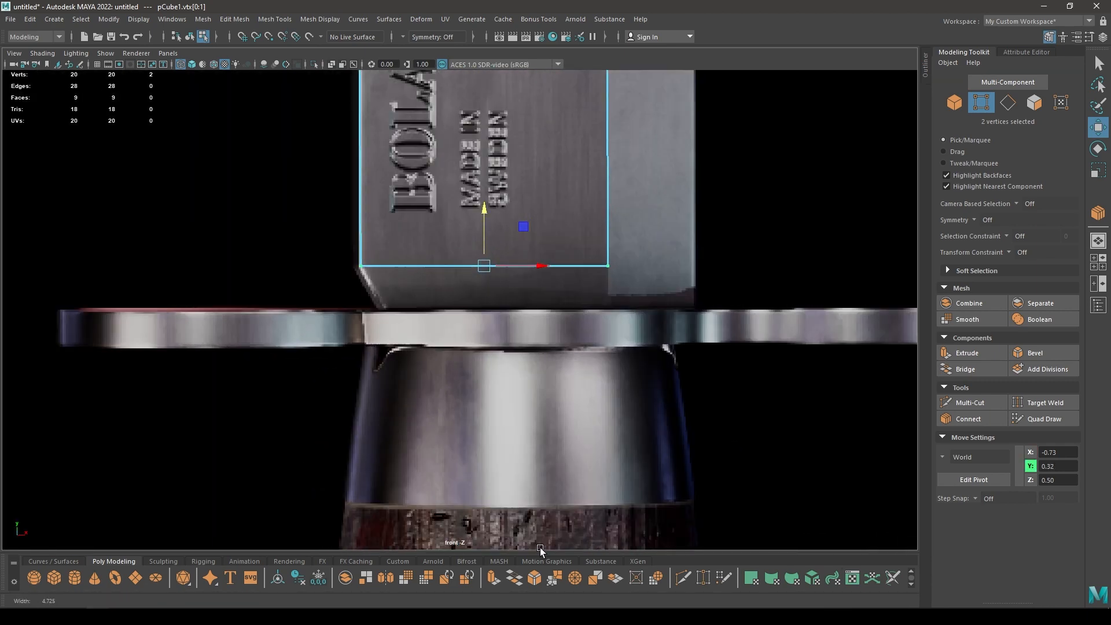
{"action": "scroll", "coordinate": [376, 243], "scroll_direction": "up", "scroll_amount": 3}
{"action": "key", "text": "F10"}
{"action": "left_click", "coordinate": [484, 245]}
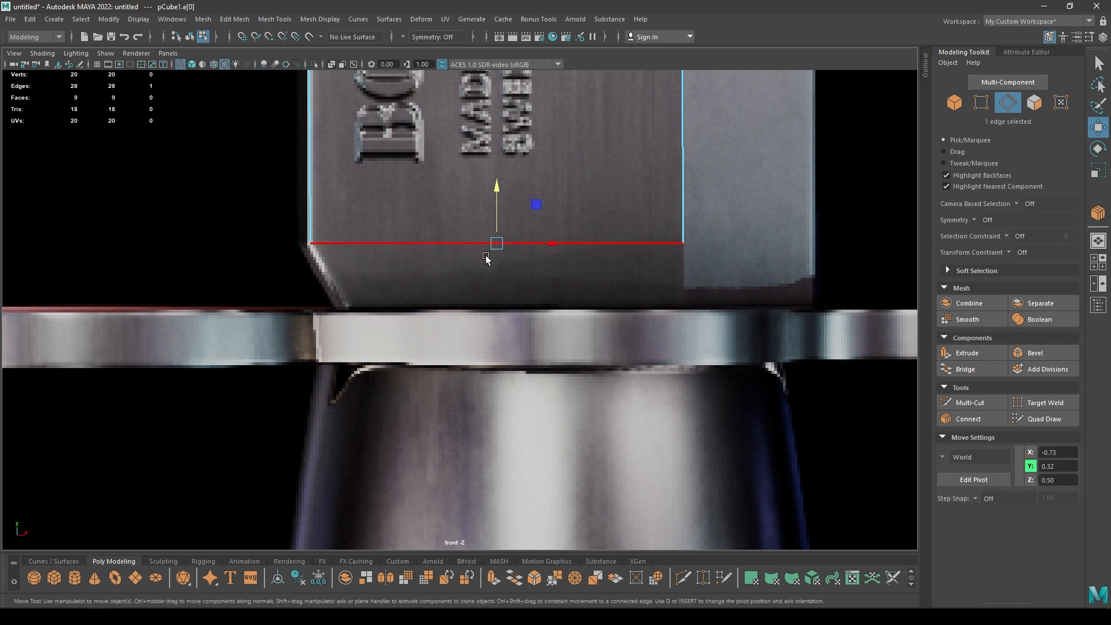
{"action": "left_click_drag", "start_coordinate": [496, 190], "coordinate": [511, 253], "text": "shift"}
- Move the new bottom vertex on the spine side inward to about X -1.23 to follow the blade's angled corner
{"action": "right_click_drag", "start_coordinate": [288, 265], "coordinate": [217, 259]}
{"action": "left_click_drag", "start_coordinate": [226, 266], "coordinate": [415, 315]}
{"action": "scroll", "coordinate": [620, 357], "scroll_direction": "down", "scroll_amount": 5}
{"action": "middle_click_drag", "start_coordinate": [607, 281], "coordinate": [595, 538], "text": "alt"}
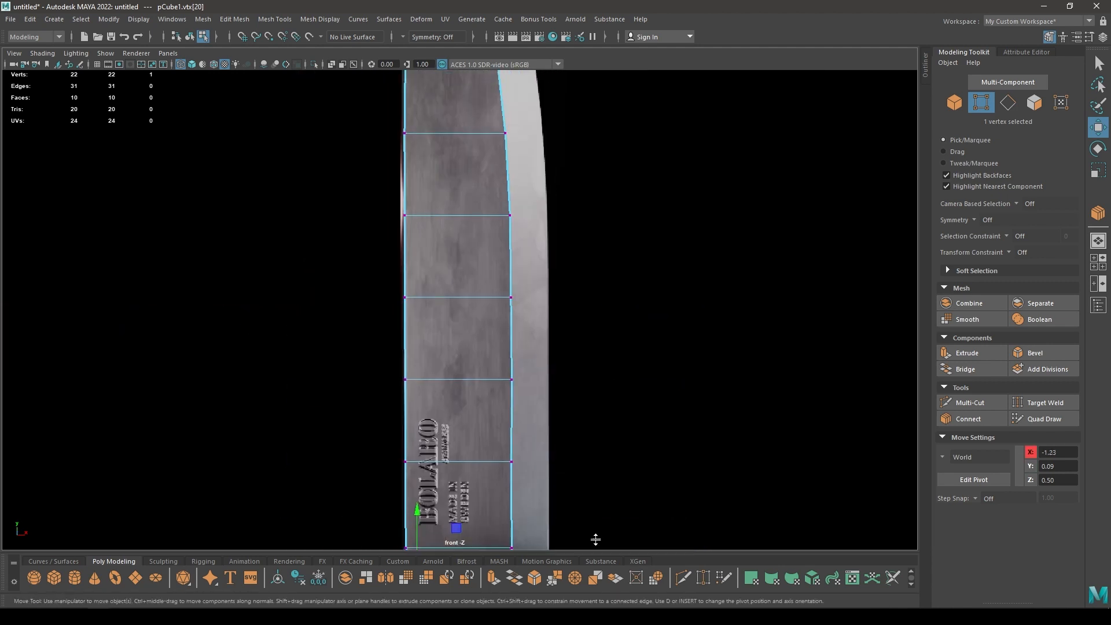
{"action": "scroll", "coordinate": [528, 275], "scroll_direction": "down", "scroll_amount": 3}
{"action": "scroll", "coordinate": [526, 296], "scroll_direction": "up", "scroll_amount": 5}
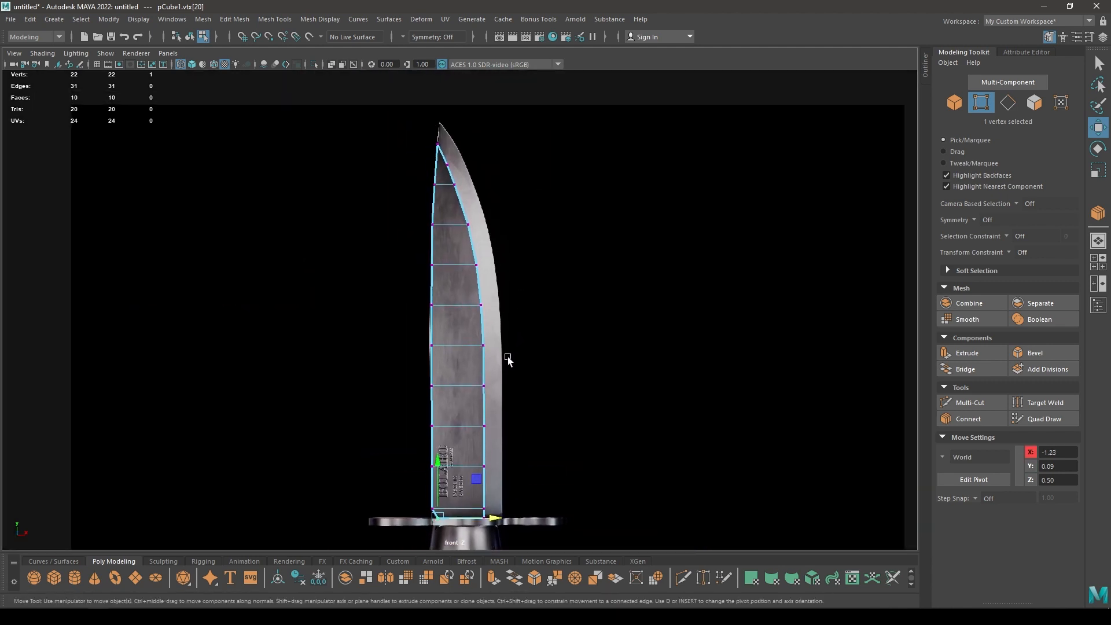
- Inspect the blade strip in the perspective view with textured shading
{"action": "key", "text": "space"}
{"action": "left_click", "coordinate": [515, 382]}
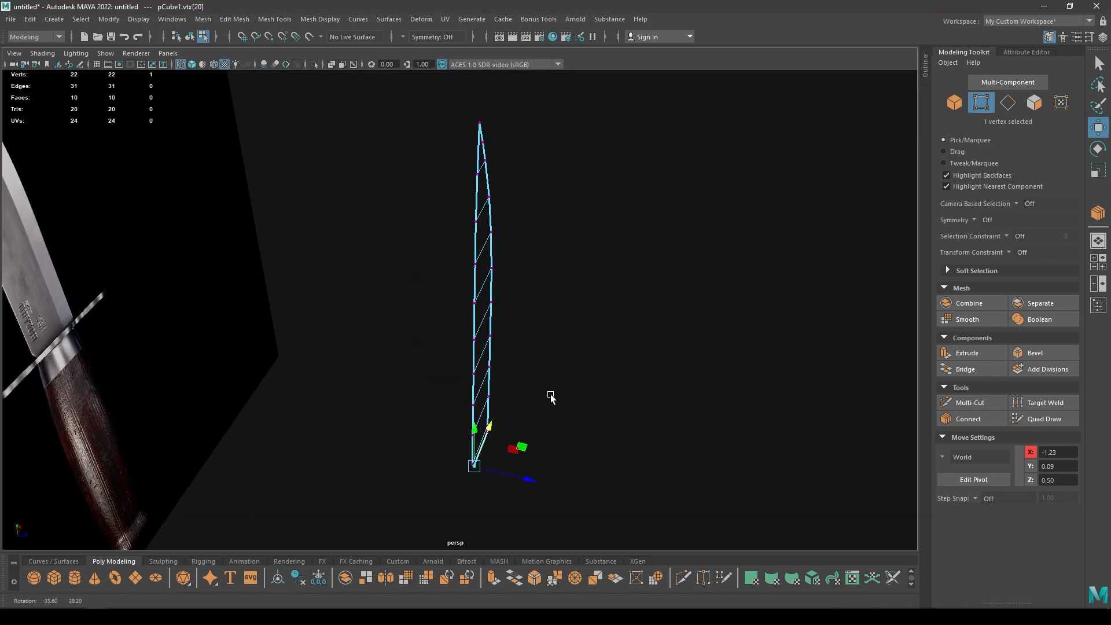
{"action": "key", "text": "6"}
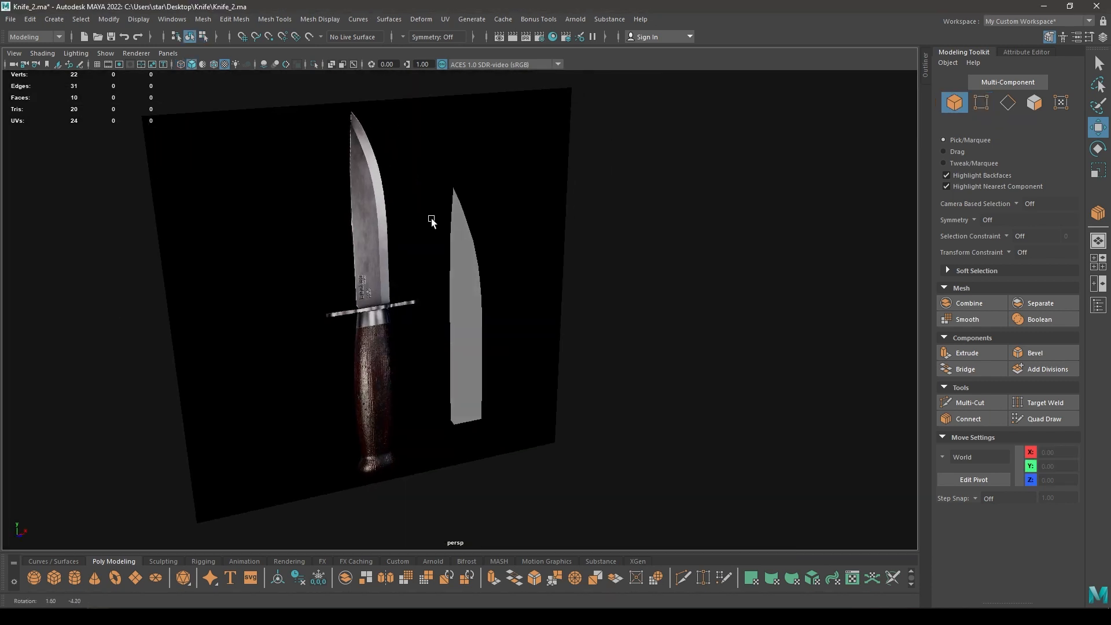
- Extrude the blade strip's eleven bevel-side edges outward to the cutting edge in the front view
{"action": "left_click", "coordinate": [459, 259]}
{"action": "key", "text": "space"}
{"action": "left_click", "coordinate": [458, 292]}
{"action": "scroll", "coordinate": [489, 289], "scroll_direction": "down", "scroll_amount": 2}
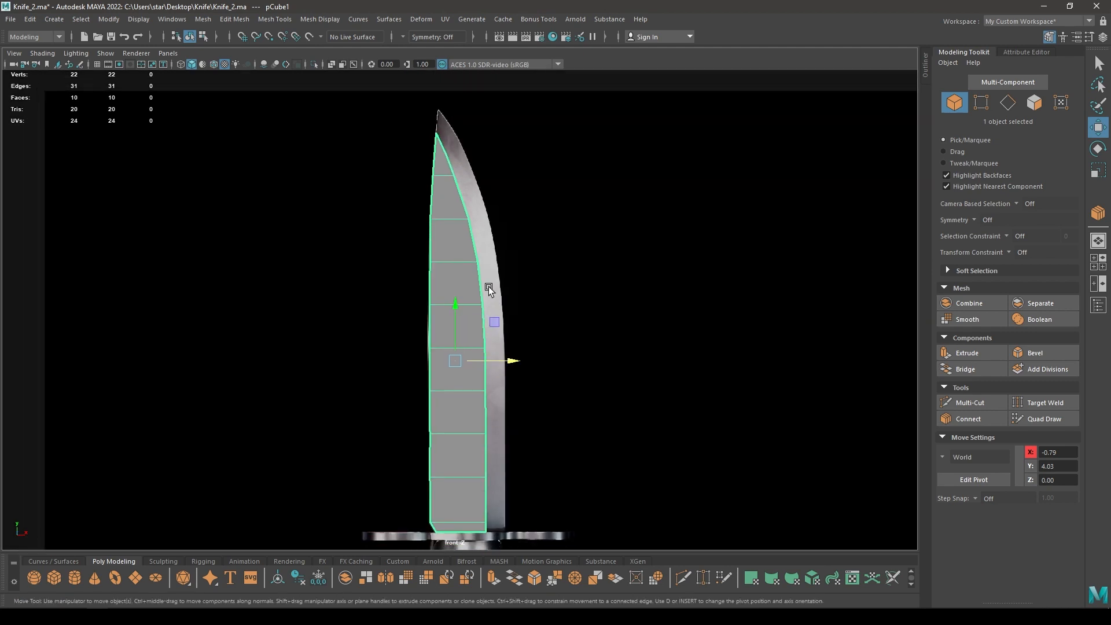
{"action": "middle_click_drag", "start_coordinate": [492, 276], "coordinate": [449, 183], "text": "alt"}
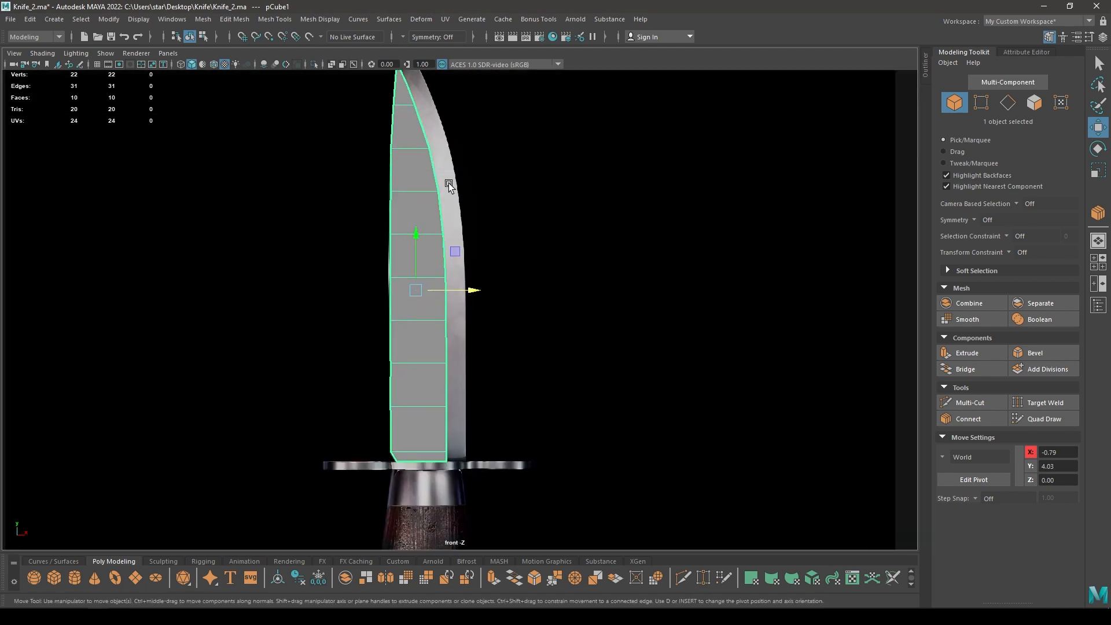
{"action": "scroll", "coordinate": [457, 196], "scroll_direction": "up", "scroll_amount": 3}
{"action": "right_click_drag", "start_coordinate": [544, 258], "coordinate": [538, 227]}
{"action": "left_click", "coordinate": [446, 129]}
{"action": "middle_click_drag", "start_coordinate": [485, 232], "coordinate": [470, 147], "text": "alt"}
{"action": "middle_click_drag", "start_coordinate": [473, 213], "coordinate": [480, 228], "text": "alt"}
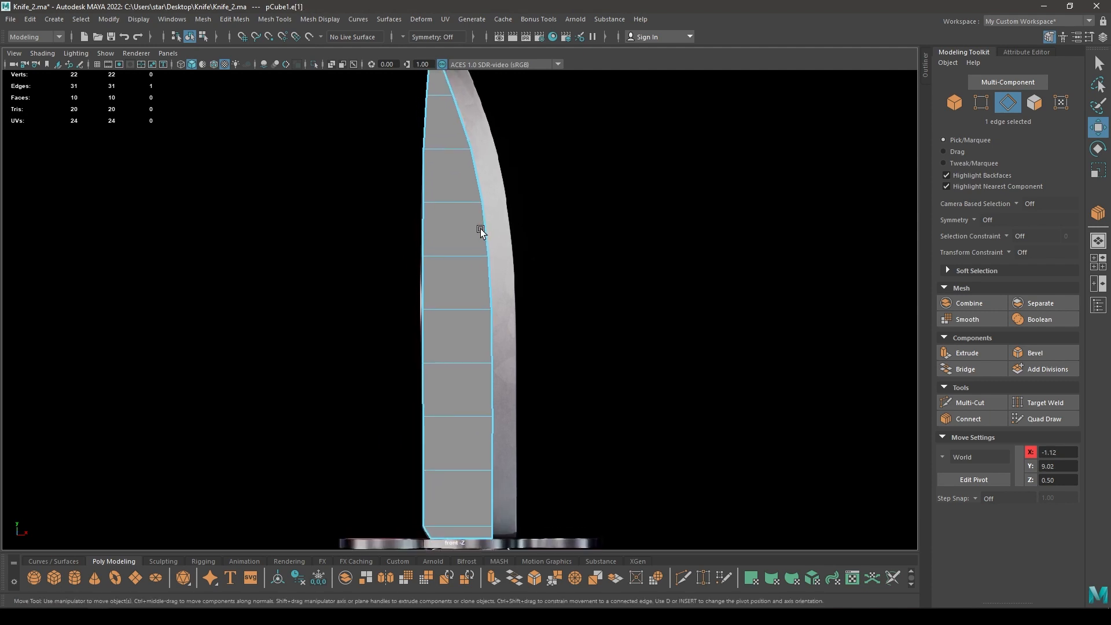
{"action": "scroll", "coordinate": [517, 440], "scroll_direction": "down", "scroll_amount": 3}
{"action": "middle_click_drag", "start_coordinate": [517, 440], "coordinate": [515, 455], "text": "alt"}
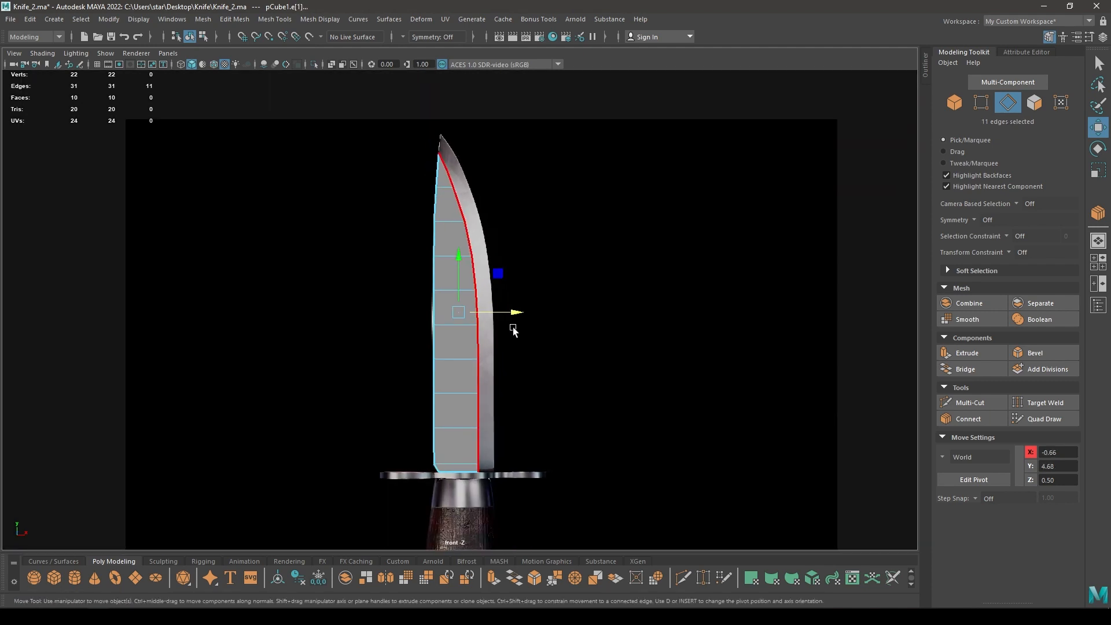
{"action": "left_click_drag", "start_coordinate": [516, 309], "coordinate": [533, 308], "text": "shift"}
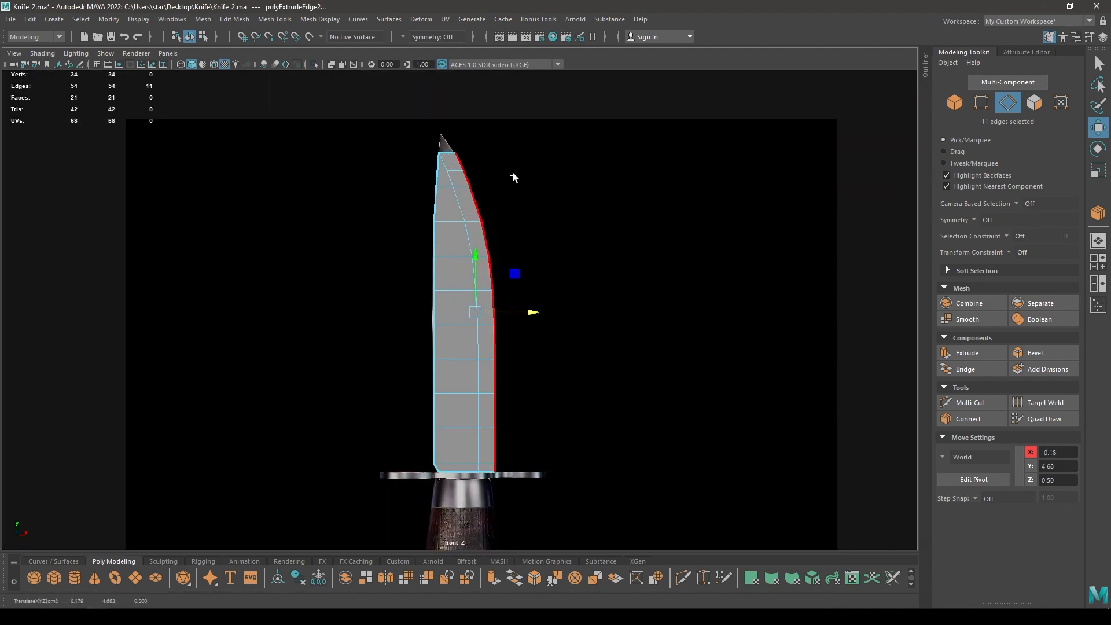
- Show the mesh in wireframe and move the extruded border's top vertex to the tip of the blade
{"action": "scroll", "coordinate": [513, 174], "scroll_direction": "up", "scroll_amount": 10}
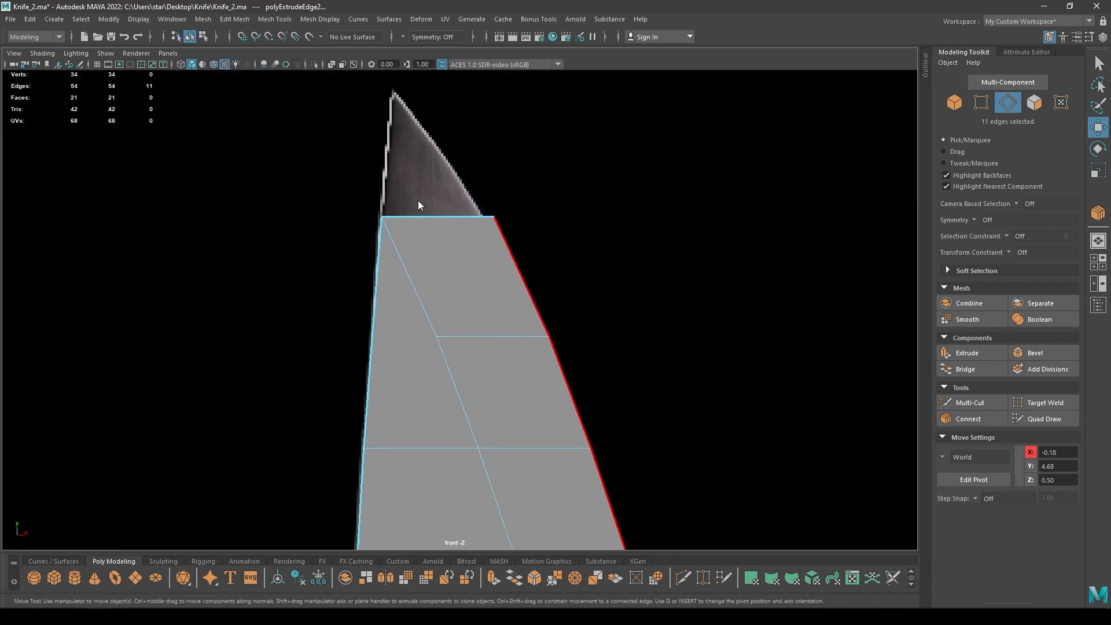
{"action": "key", "text": "F9"}
{"action": "key", "text": "4"}
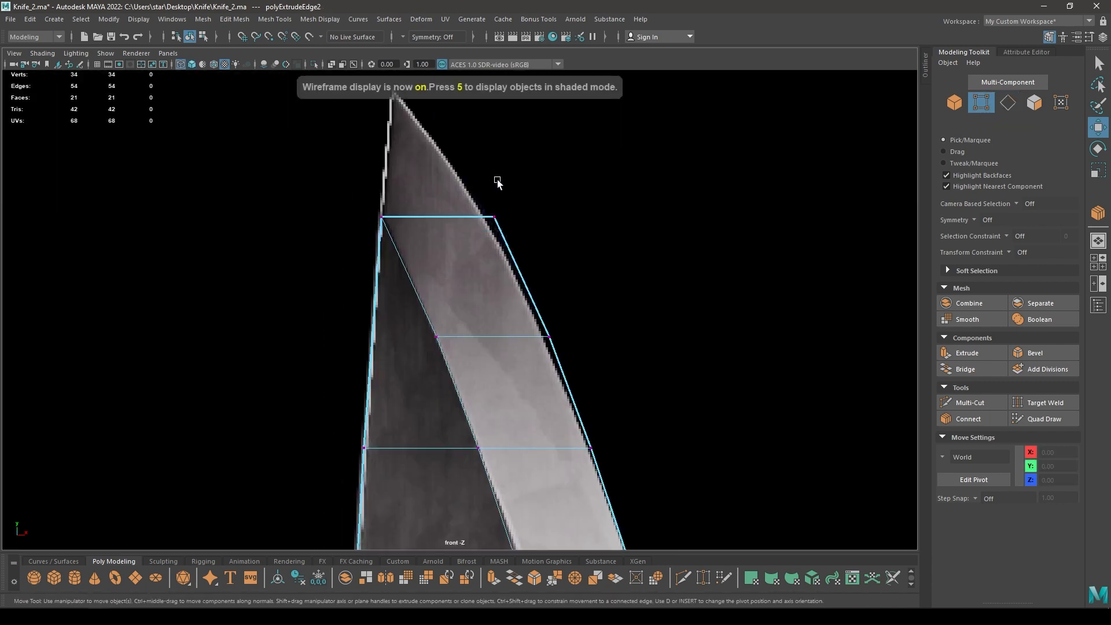
{"action": "middle_click_drag", "start_coordinate": [454, 158], "coordinate": [458, 163], "text": "alt"}
{"action": "key", "text": "F7"}
{"action": "right_click_drag", "start_coordinate": [515, 210], "coordinate": [446, 192]}
{"action": "left_click_drag", "start_coordinate": [359, 188], "coordinate": [398, 93]}
- Move the next two cutting-edge vertices onto the blade's outline, at about X -0.78, Y 9.25 and X -0.44, Y 8.54
{"action": "left_click", "coordinate": [553, 342]}
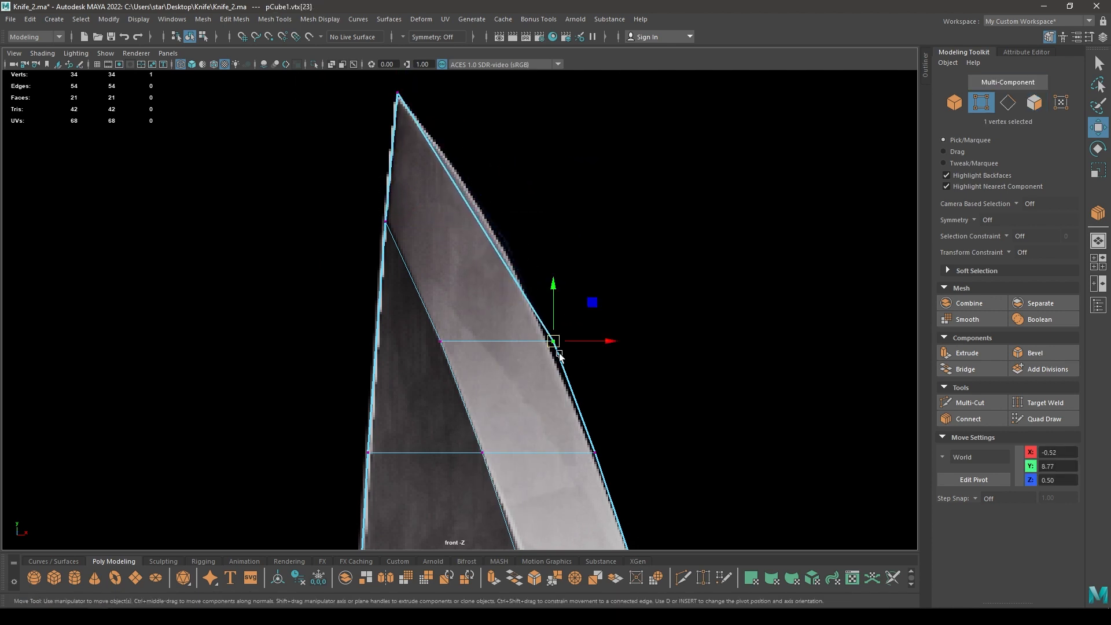
{"action": "left_click_drag", "start_coordinate": [553, 341], "coordinate": [495, 231]}
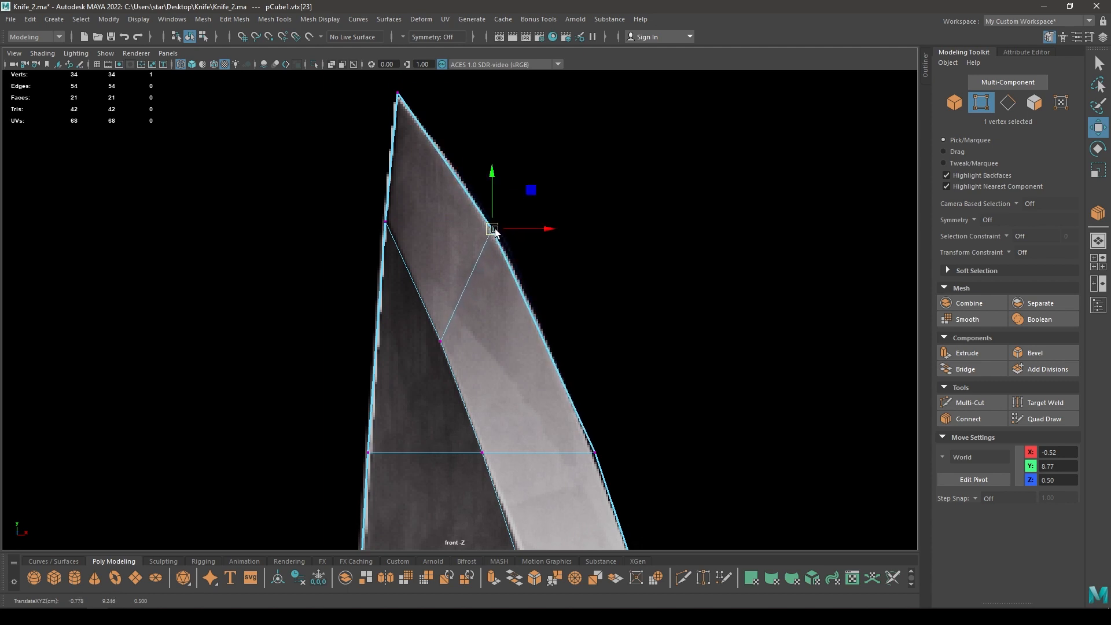
{"action": "middle_click_drag", "start_coordinate": [573, 392], "coordinate": [553, 279], "text": "alt"}
{"action": "left_click_drag", "start_coordinate": [576, 339], "coordinate": [555, 286]}
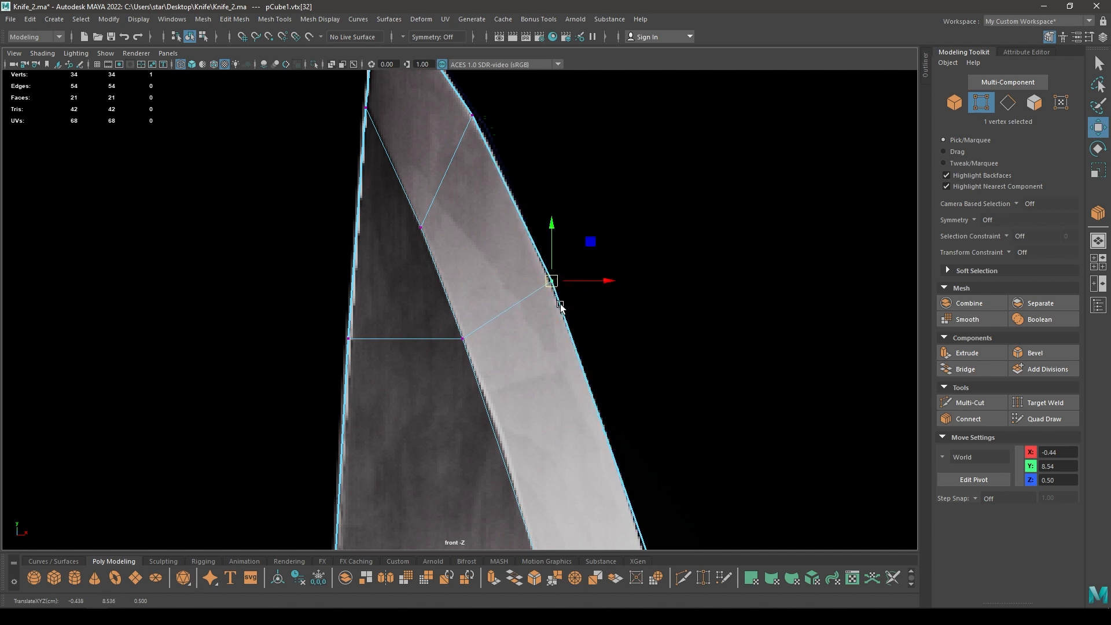
- Move the fourth and fifth cutting-edge vertices onto the outline, at about X -0.12, Y 7.61 and X 0.15, Y 6.44
{"action": "middle_click_drag", "start_coordinate": [564, 498], "coordinate": [454, 323], "text": "alt"}
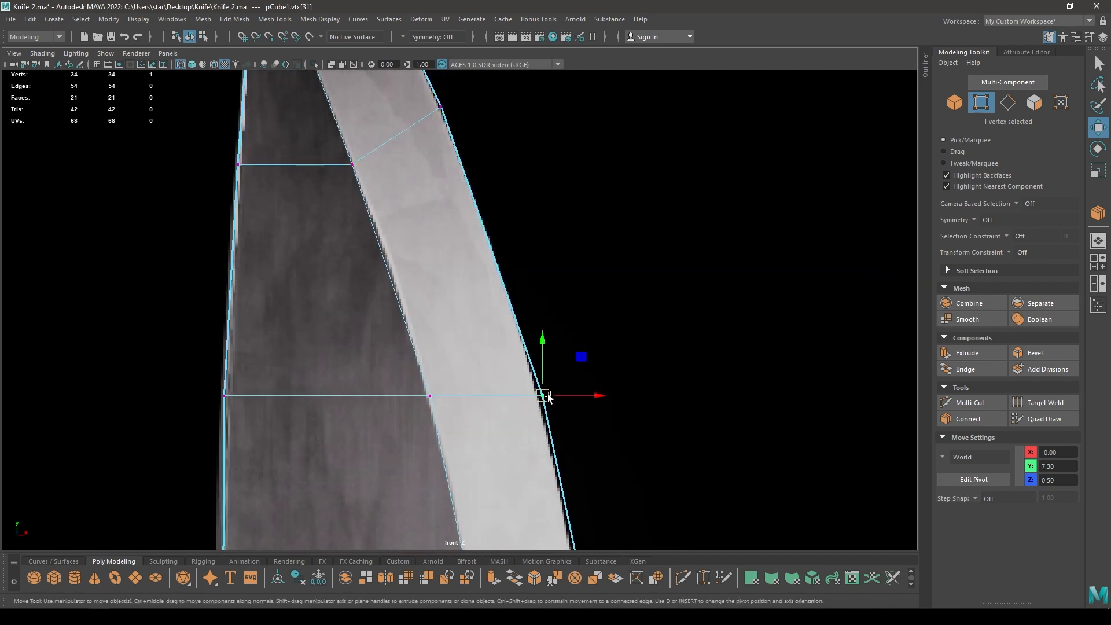
{"action": "left_click_drag", "start_coordinate": [547, 396], "coordinate": [519, 320]}
{"action": "middle_click_drag", "start_coordinate": [530, 364], "coordinate": [448, 180], "text": "alt"}
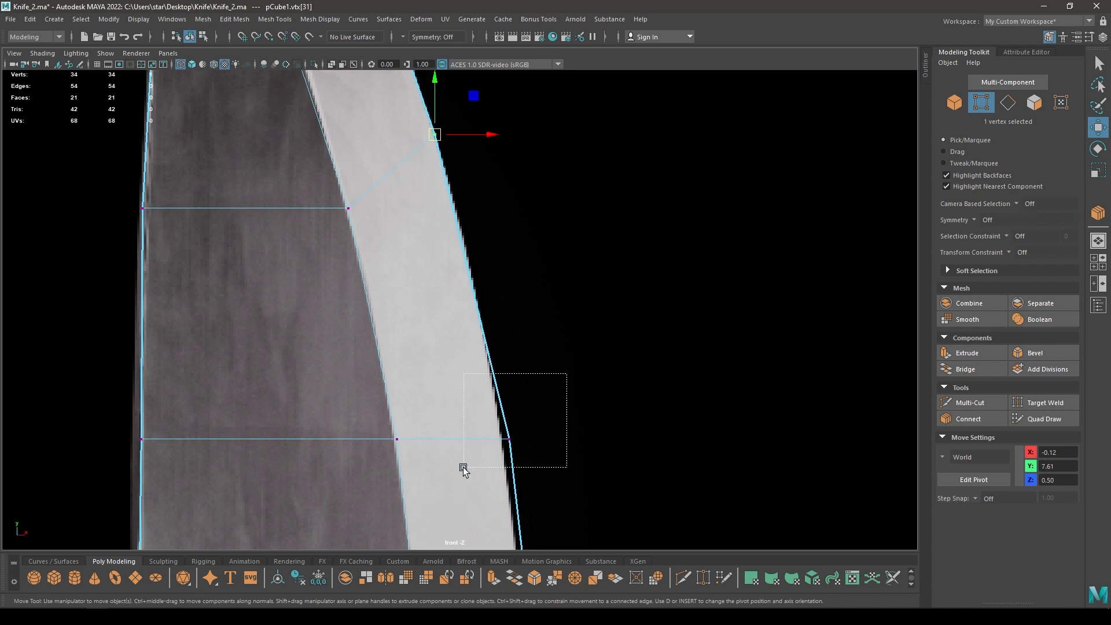
{"action": "left_click_drag", "start_coordinate": [463, 467], "coordinate": [463, 467]}
{"action": "left_click_drag", "start_coordinate": [518, 443], "coordinate": [508, 414]}
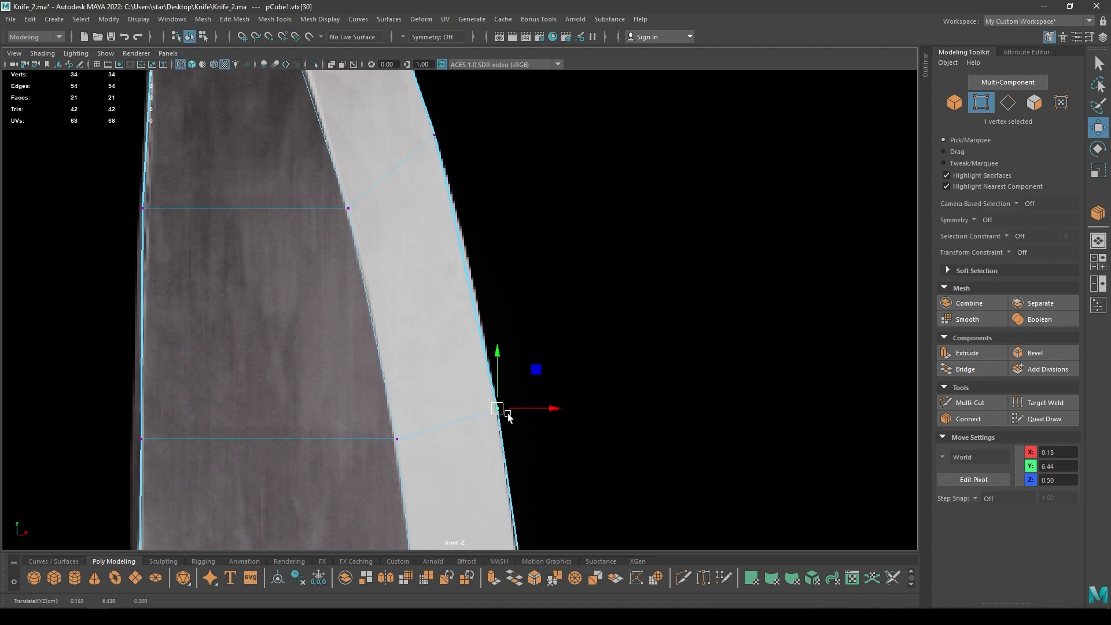
- Raise the sixth cutting-edge vertex and pull it inward onto the blade's outline
{"action": "middle_click_drag", "start_coordinate": [513, 423], "coordinate": [480, 233], "text": "alt"}
{"action": "middle_click_drag", "start_coordinate": [503, 323], "coordinate": [472, 160], "text": "alt"}
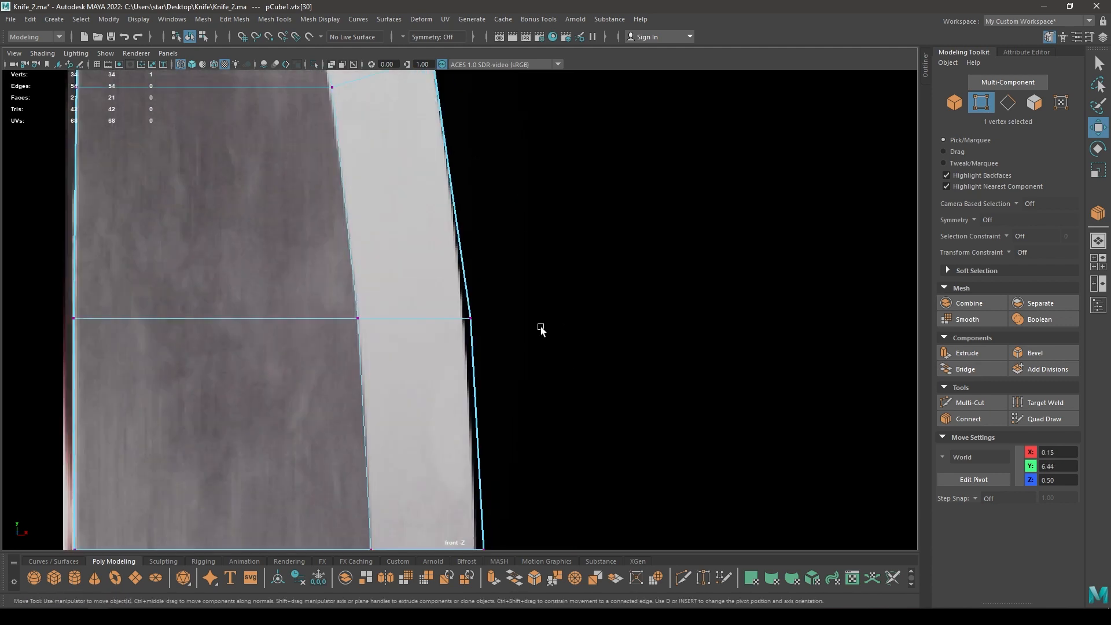
{"action": "left_click_drag", "start_coordinate": [519, 318], "coordinate": [511, 318]}
{"action": "left_click_drag", "start_coordinate": [464, 260], "coordinate": [457, 186]}
{"action": "left_click_drag", "start_coordinate": [520, 246], "coordinate": [511, 251]}
- Raise the seventh and eighth cutting-edge vertices and pull them onto the outline, with the eighth at about X 0.35, Y 3.61
{"action": "middle_click_drag", "start_coordinate": [521, 400], "coordinate": [471, 143], "text": "alt"}
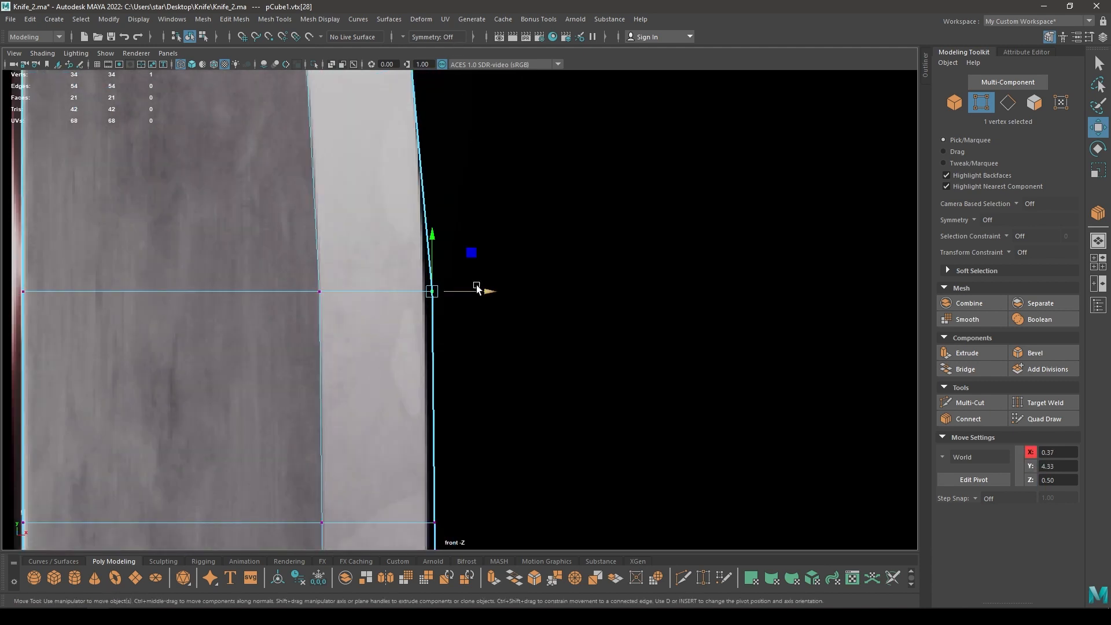
{"action": "left_click_drag", "start_coordinate": [432, 238], "coordinate": [432, 181]}
{"action": "left_click_drag", "start_coordinate": [479, 236], "coordinate": [469, 240]}
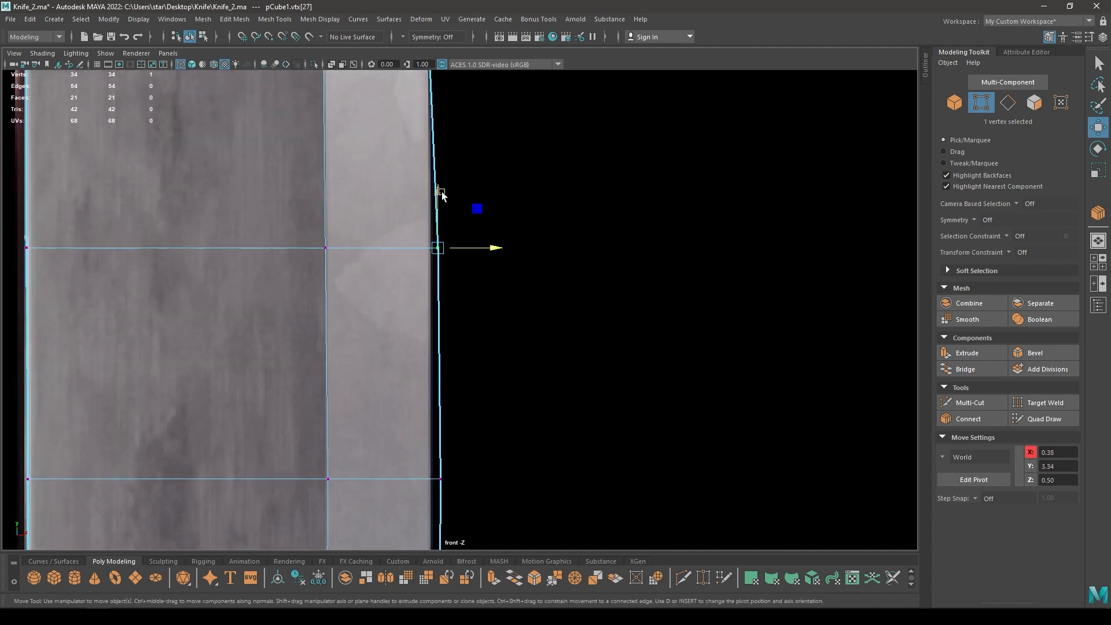
{"action": "left_click_drag", "start_coordinate": [441, 194], "coordinate": [449, 149]}
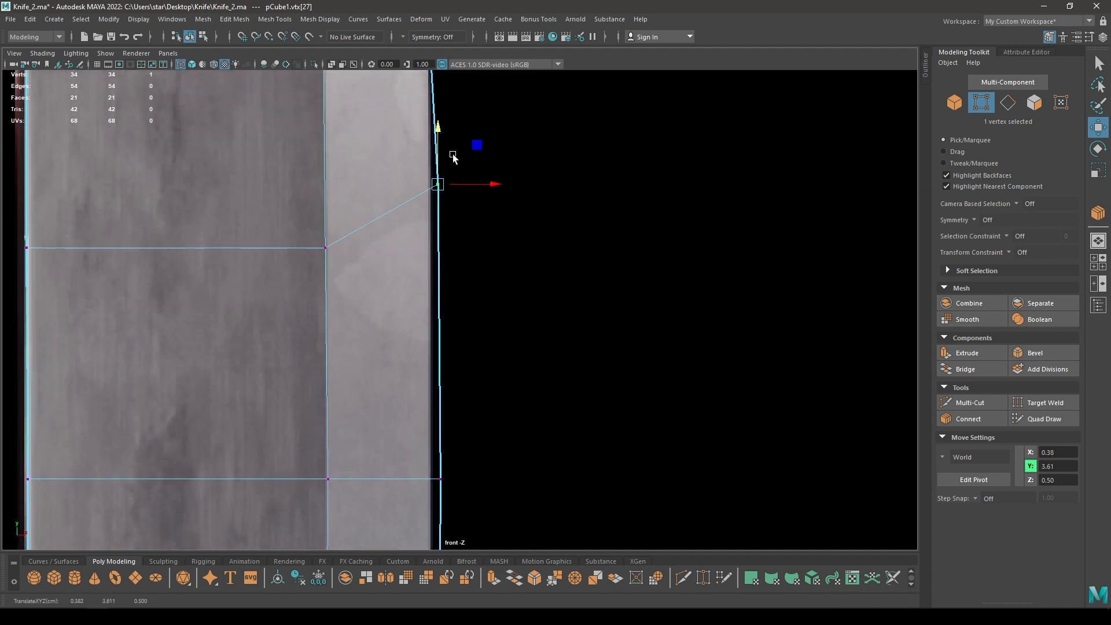
{"action": "middle_click_drag", "start_coordinate": [448, 149], "coordinate": [466, 221], "text": "alt"}
{"action": "right_click_drag", "start_coordinate": [500, 346], "coordinate": [484, 236], "text": "alt"}
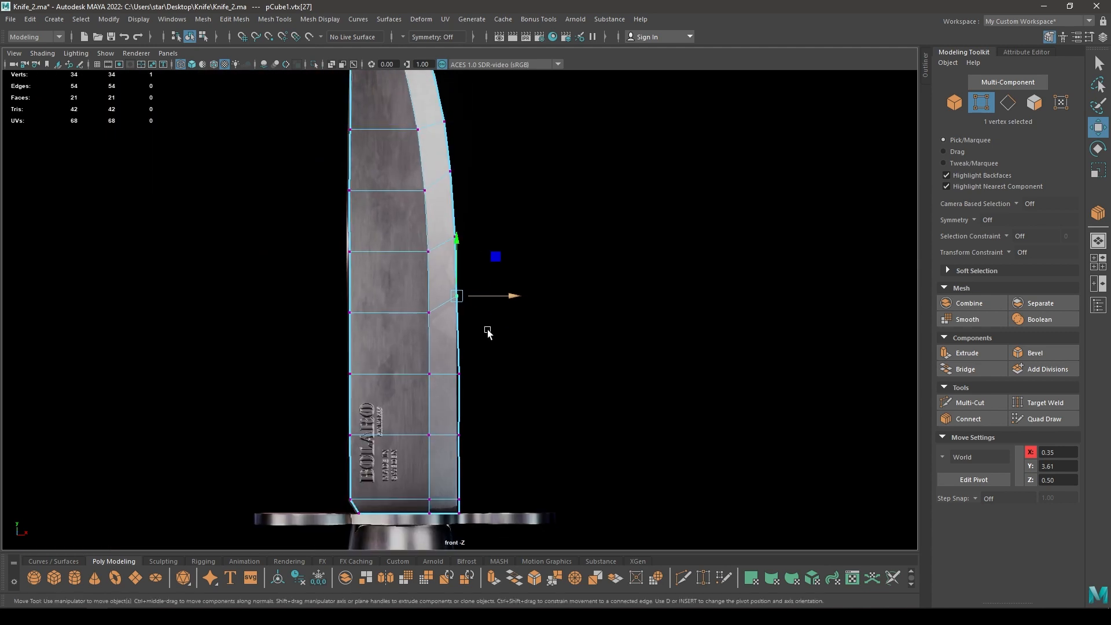
- Raise the ninth and tenth cutting-edge vertices and pull them onto the outline, at about Y 2.60 and at X 0.37, Y 1.57
{"action": "scroll", "coordinate": [516, 427], "scroll_direction": "up", "scroll_amount": 5}
{"action": "middle_click_drag", "start_coordinate": [528, 427], "coordinate": [528, 305], "text": "alt"}
{"action": "scroll", "coordinate": [504, 272], "scroll_direction": "up", "scroll_amount": 1}
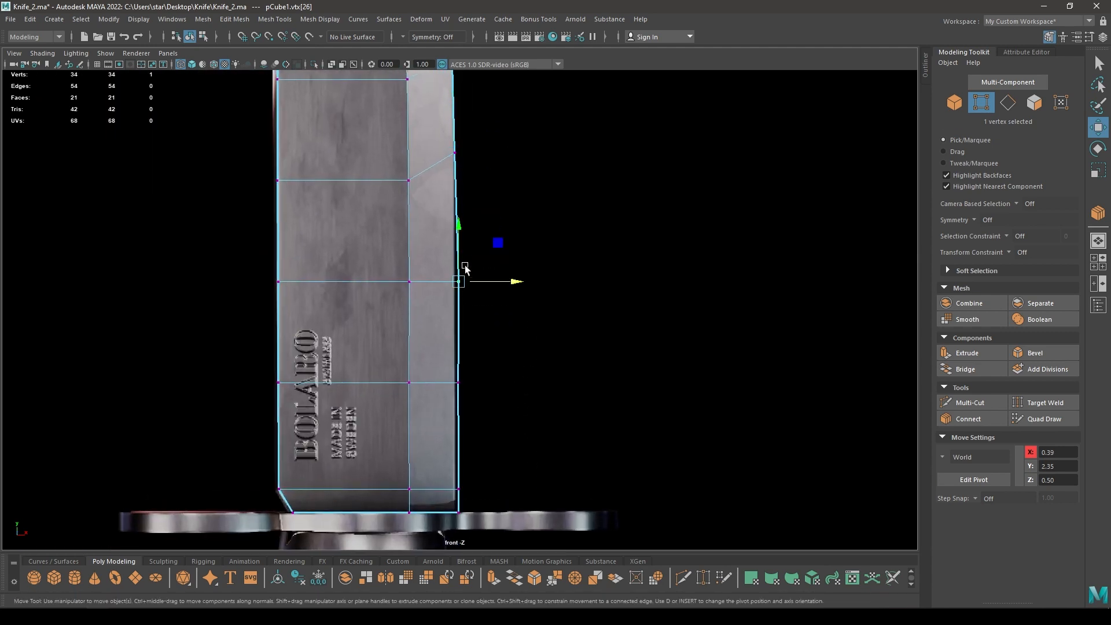
{"action": "left_click_drag", "start_coordinate": [450, 207], "coordinate": [457, 220]}
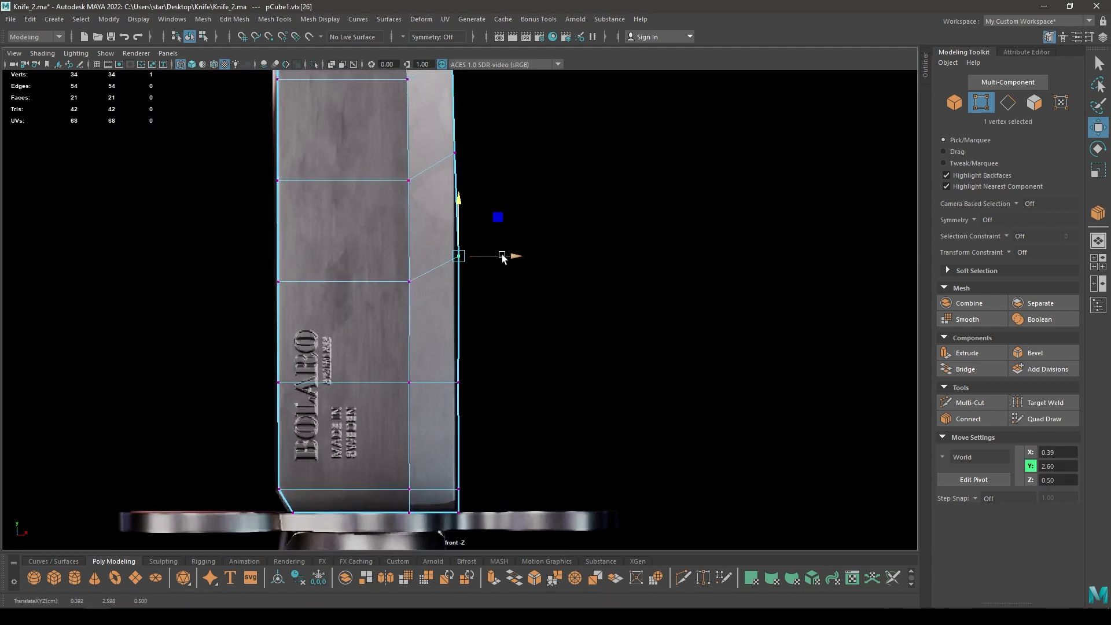
{"action": "left_click_drag", "start_coordinate": [502, 362], "coordinate": [434, 418]}
{"action": "scroll", "coordinate": [445, 402], "scroll_direction": "up", "scroll_amount": 2}
{"action": "left_click_drag", "start_coordinate": [459, 339], "coordinate": [456, 294]}
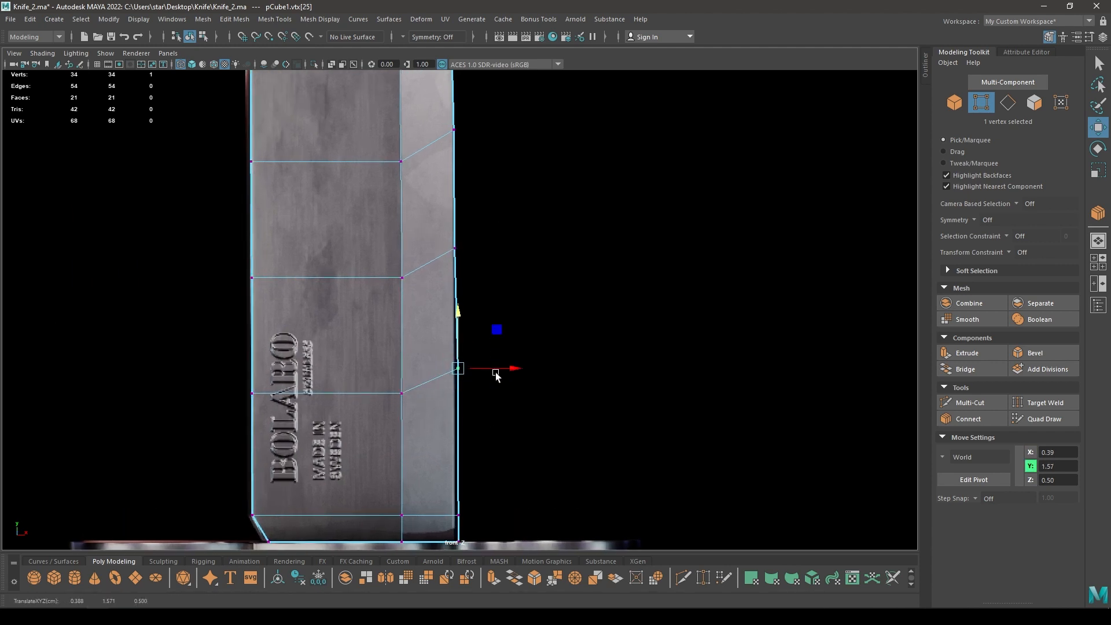
{"action": "left_click_drag", "start_coordinate": [496, 376], "coordinate": [503, 373]}
- Raise the eleventh cutting-edge vertex to about Y 0.51 and pull it and the bottom corner vertex onto the outline at about X 0.37
{"action": "middle_click_drag", "start_coordinate": [502, 383], "coordinate": [505, 262], "text": "alt"}
{"action": "scroll", "coordinate": [488, 405], "scroll_direction": "up", "scroll_amount": 2}
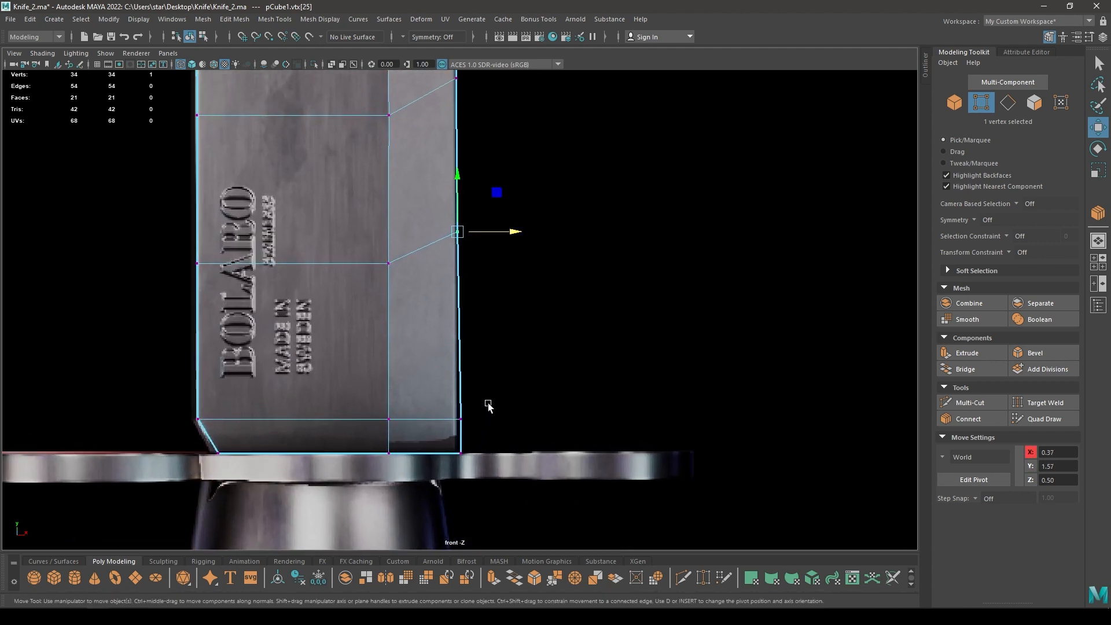
{"action": "left_click_drag", "start_coordinate": [465, 391], "coordinate": [462, 338]}
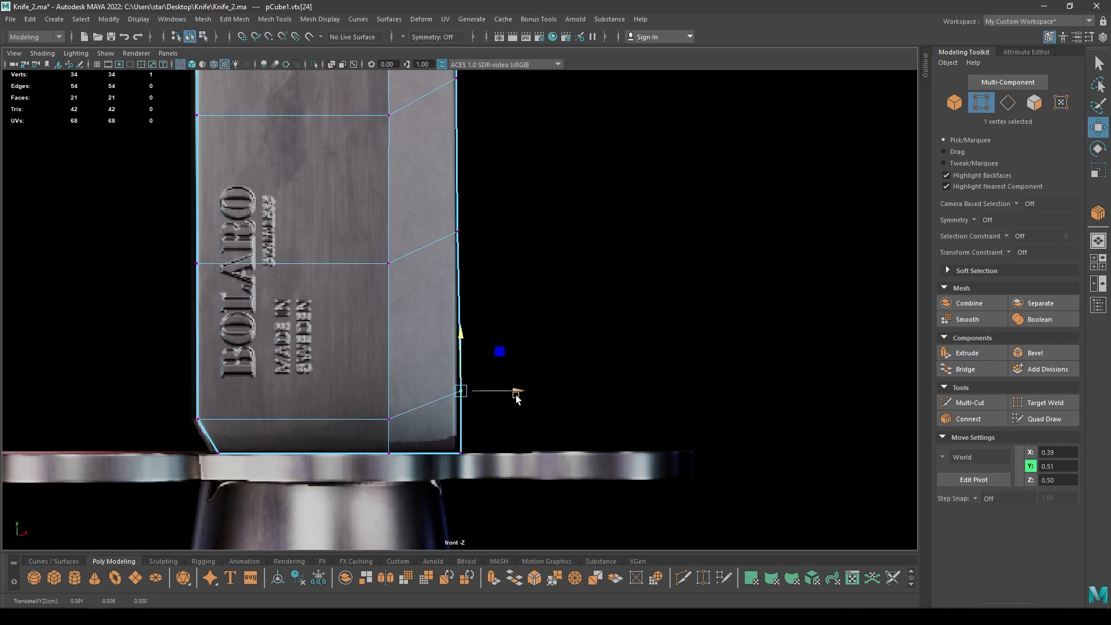
{"action": "left_click_drag", "start_coordinate": [516, 398], "coordinate": [514, 399]}
{"action": "left_click_drag", "start_coordinate": [434, 482], "coordinate": [453, 387]}
{"action": "left_click", "coordinate": [460, 396]}
- Select the 11 cutting-edge edges and move them inward along Z to about 0.31 to slope the bevel
{"action": "key", "text": "space"}
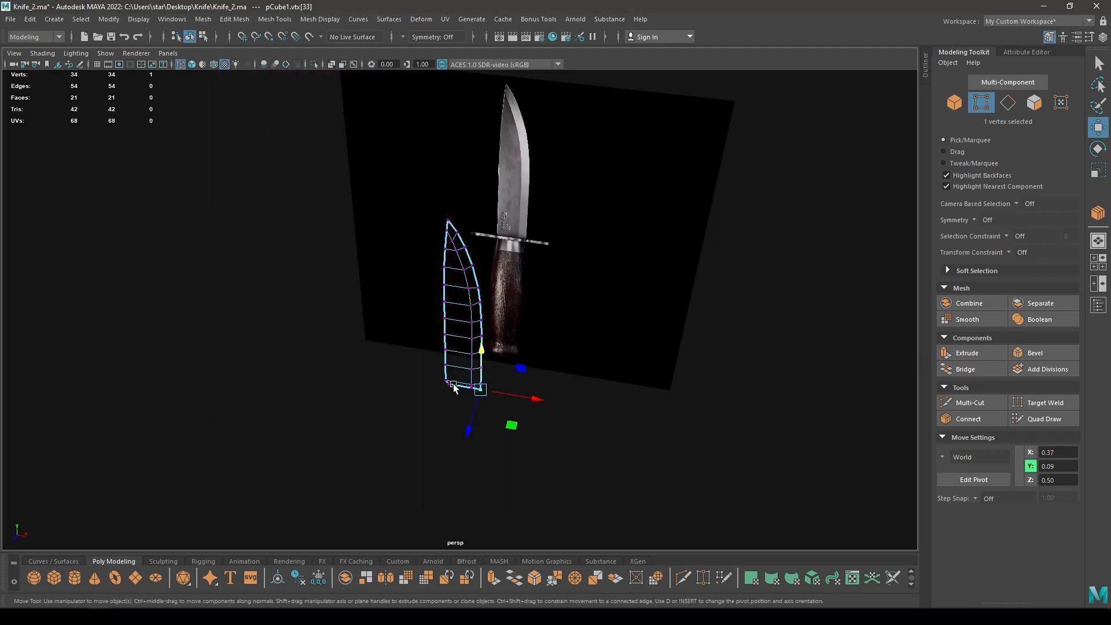
{"action": "key", "text": "6"}
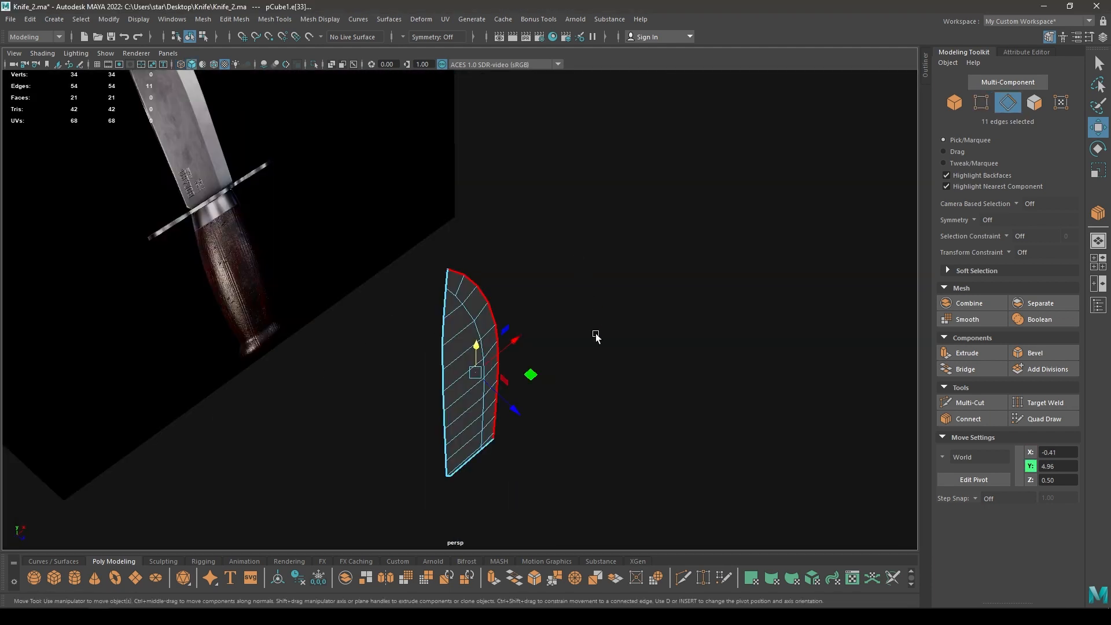
{"action": "mouse_move", "coordinate": [595, 334]}
{"action": "left_mouse_down", "text": "alt"}
{"action": "mouse_move", "coordinate": [422, 263]}
{"action": "mouse_move", "coordinate": [425, 251]}
{"action": "mouse_move", "coordinate": [461, 384]}
{"action": "mouse_move", "coordinate": [454, 536]}
{"action": "mouse_move", "coordinate": [516, 363]}
{"action": "mouse_move", "coordinate": [476, 366]}
{"action": "left_mouse_up", "text": "alt"}
{"action": "key", "text": "space"}
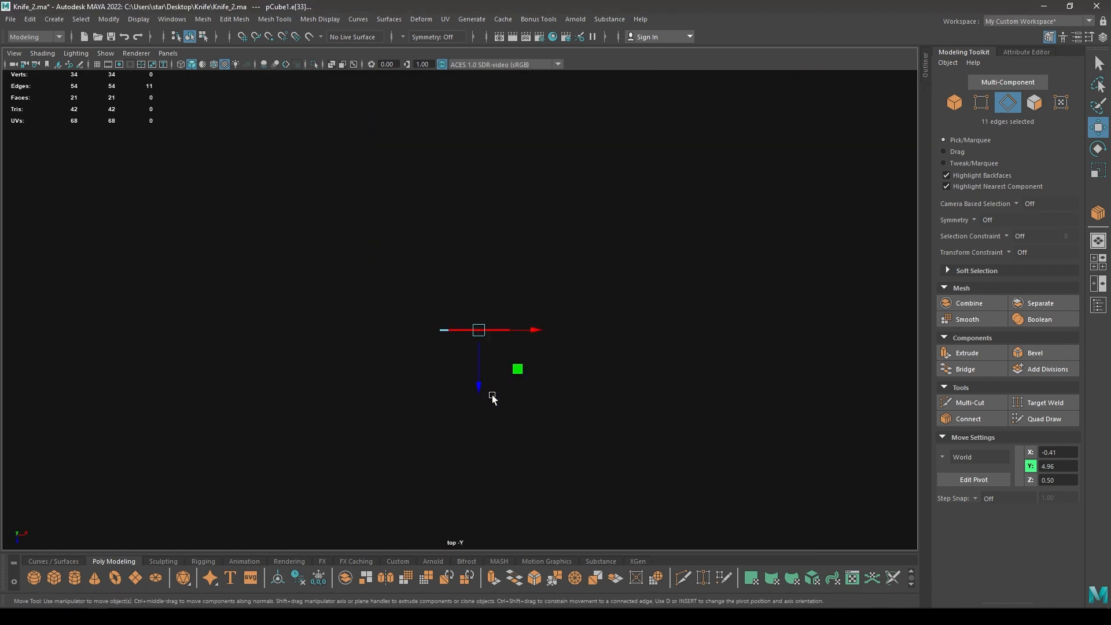
{"action": "right_click_drag", "start_coordinate": [492, 395], "coordinate": [502, 436], "text": "alt"}
{"action": "left_click_drag", "start_coordinate": [491, 402], "coordinate": [492, 389]}
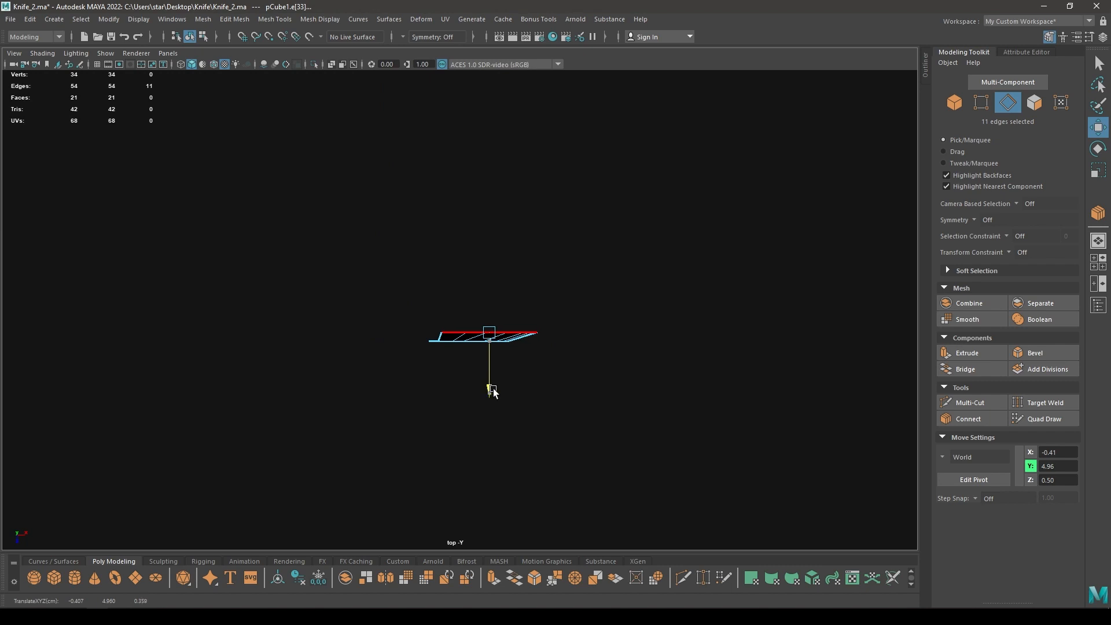
{"action": "key", "text": "space"}
{"action": "left_click_drag", "start_coordinate": [491, 344], "coordinate": [503, 378]}
{"action": "right_click_drag", "start_coordinate": [503, 379], "coordinate": [564, 311], "text": "alt"}
{"action": "left_click_drag", "start_coordinate": [564, 311], "coordinate": [718, 252], "text": "alt"}
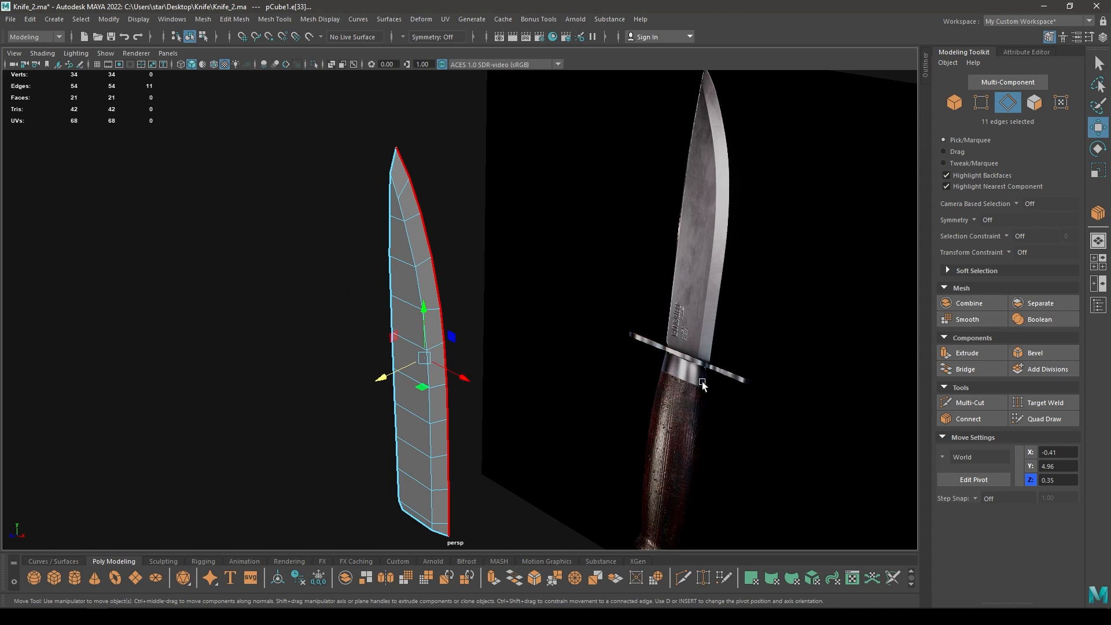
{"action": "left_click_drag", "start_coordinate": [702, 380], "coordinate": [564, 398], "text": "alt"}
{"action": "left_click", "coordinate": [547, 363]}
{"action": "key", "text": "space"}
{"action": "key", "text": "4"}
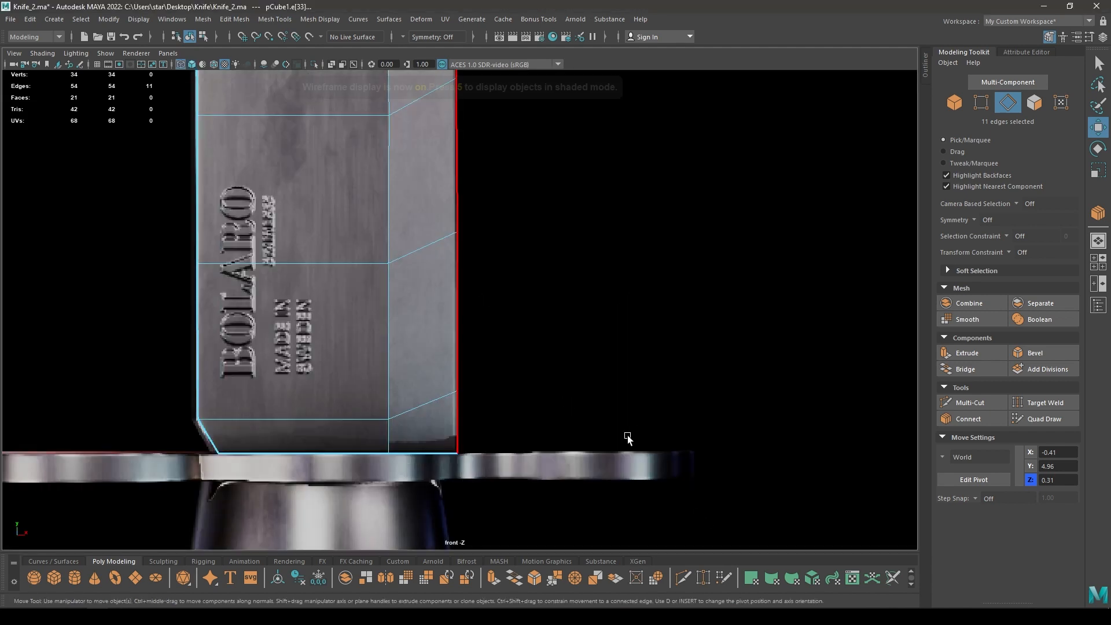
{"action": "key", "text": "space"}
{"action": "left_click_drag", "start_coordinate": [422, 293], "coordinate": [421, 243]}
{"action": "left_click_drag", "start_coordinate": [434, 312], "coordinate": [595, 307], "text": "alt"}
- Select the ten edges along the blade's spine and extrude them inward along Z
{"action": "right_click", "coordinate": [629, 215]}
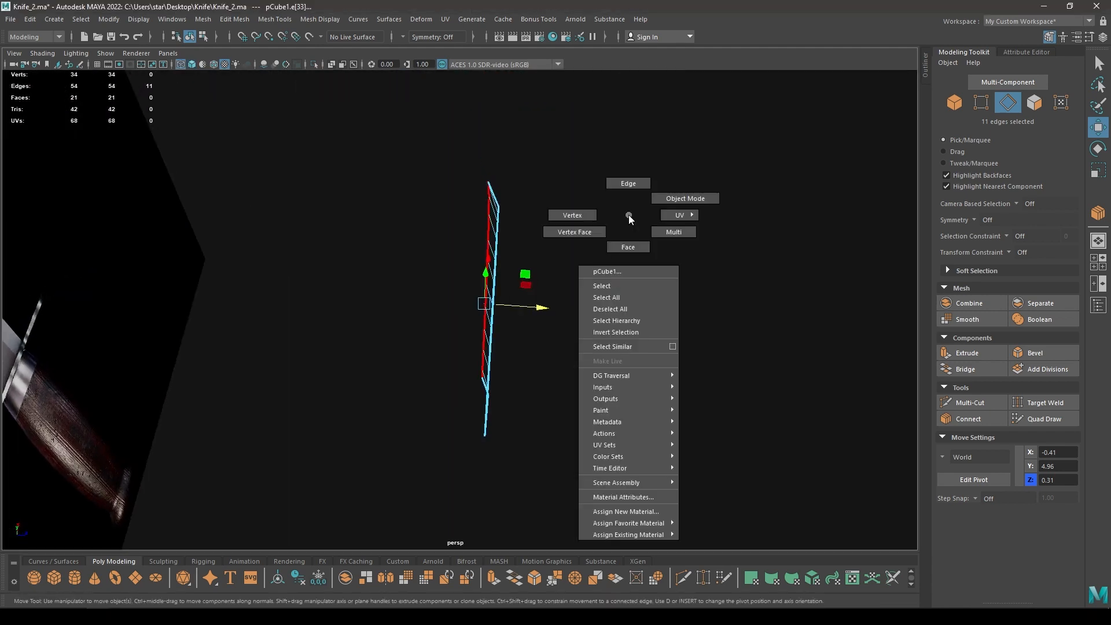
{"action": "right_click_drag", "start_coordinate": [628, 215], "coordinate": [615, 184]}
{"action": "left_click_drag", "start_coordinate": [614, 184], "coordinate": [567, 84], "text": "alt"}
{"action": "left_click_drag", "start_coordinate": [474, 353], "coordinate": [462, 380], "text": "alt"}
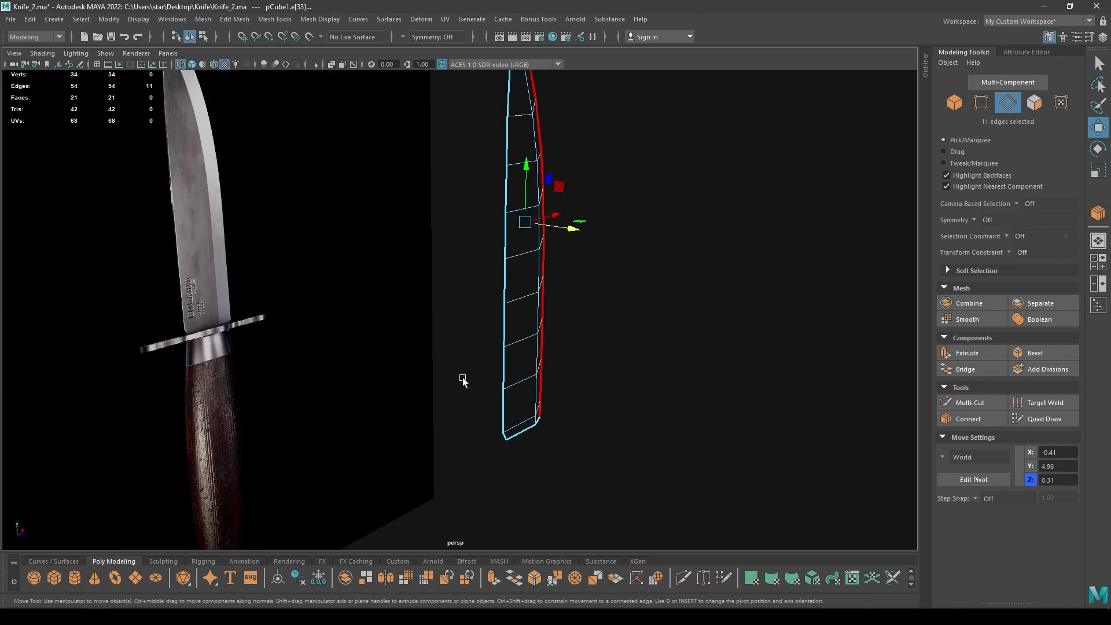
{"action": "left_click", "coordinate": [502, 441]}
{"action": "middle_click_drag", "start_coordinate": [562, 381], "coordinate": [577, 459], "text": "alt"}
{"action": "left_click_drag", "start_coordinate": [535, 229], "coordinate": [484, 326], "text": "alt"}
{"action": "double_click", "coordinate": [525, 248], "text": "shift"}
{"action": "key", "text": "space"}
{"action": "right_click_drag", "start_coordinate": [483, 326], "coordinate": [597, 606], "text": "alt"}
{"action": "right_click_drag", "start_coordinate": [439, 405], "coordinate": [497, 493], "text": "alt"}
{"action": "middle_click_drag", "start_coordinate": [453, 366], "coordinate": [513, 244], "text": "alt"}
- Align the extruded spine edges with the cutting edge at Z 0.31
{"action": "right_click_drag", "start_coordinate": [289, 174], "coordinate": [404, 370], "text": "alt"}
{"action": "middle_click_drag", "start_coordinate": [396, 240], "coordinate": [415, 349], "text": "alt"}
{"action": "right_click_drag", "start_coordinate": [415, 349], "coordinate": [508, 291], "text": "alt"}
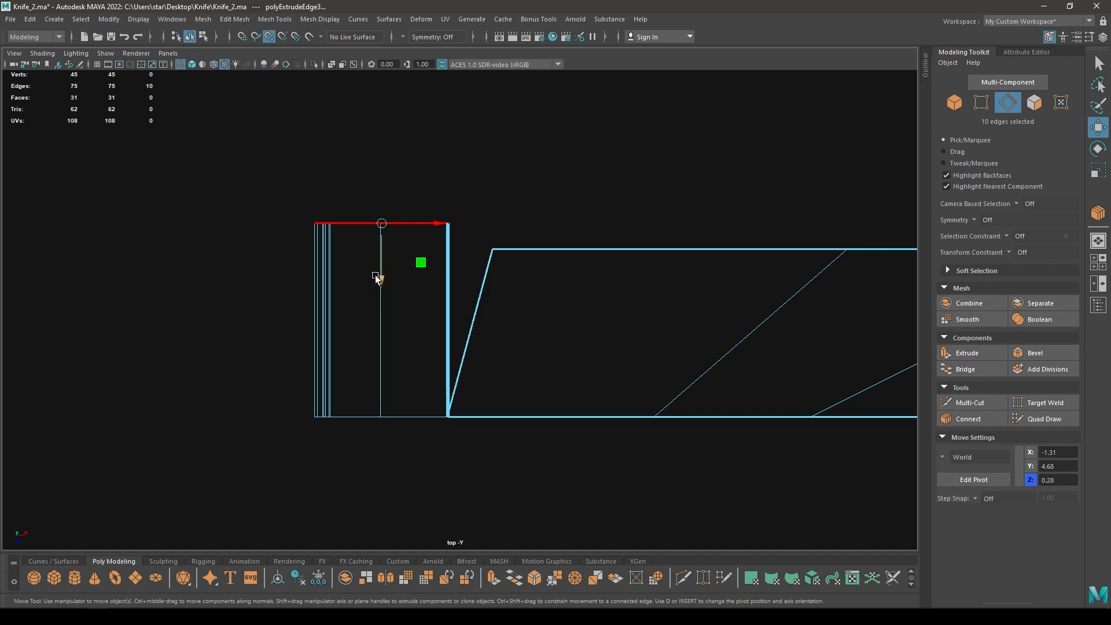
{"action": "left_click_drag", "start_coordinate": [374, 275], "coordinate": [380, 298]}
{"action": "key", "text": "space"}
{"action": "key", "text": "space"}
{"action": "left_click_drag", "start_coordinate": [518, 316], "coordinate": [503, 340], "text": "alt"}
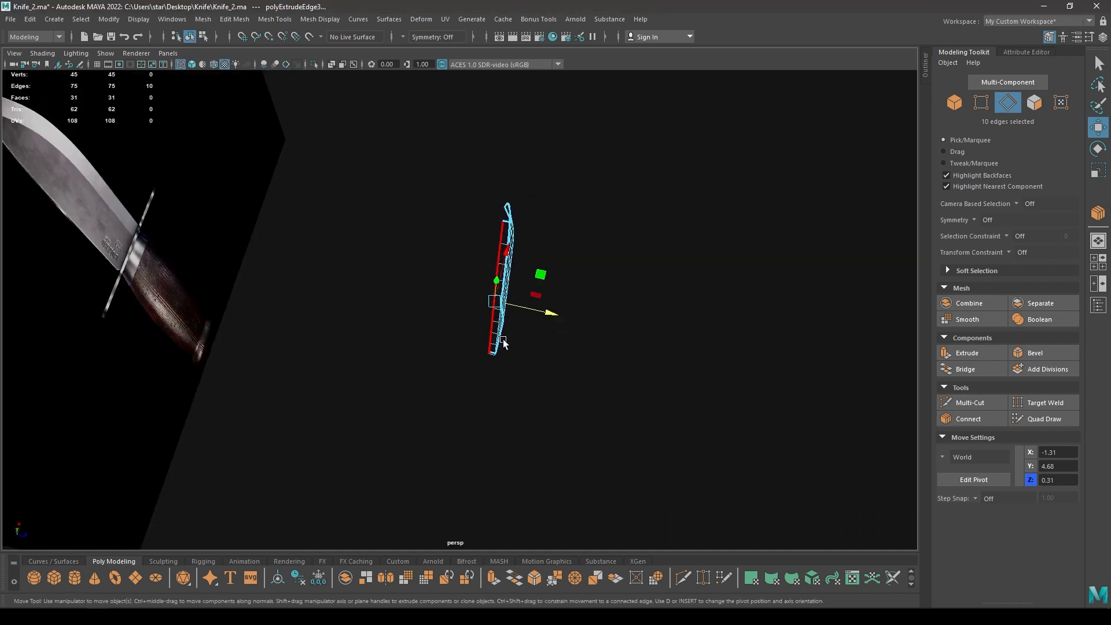
- Return to object mode and snap the blade's pivot to the spine's bottom inner vertex at X -1.23, Y 0.09, Z 0.31
{"action": "key", "text": "6"}
{"action": "mouse_move", "coordinate": [526, 302]}
{"action": "left_mouse_down", "text": "alt"}
{"action": "mouse_move", "coordinate": [588, 237]}
{"action": "mouse_move", "coordinate": [615, 369]}
{"action": "left_mouse_up", "text": "alt"}
{"action": "middle_click_drag", "start_coordinate": [448, 248], "coordinate": [516, 427], "text": "alt"}
{"action": "left_click_drag", "start_coordinate": [517, 428], "coordinate": [400, 310], "text": "alt"}
{"action": "right_click_drag", "start_coordinate": [390, 273], "coordinate": [443, 253]}
{"action": "left_click_drag", "start_coordinate": [480, 295], "coordinate": [433, 177], "text": "alt"}
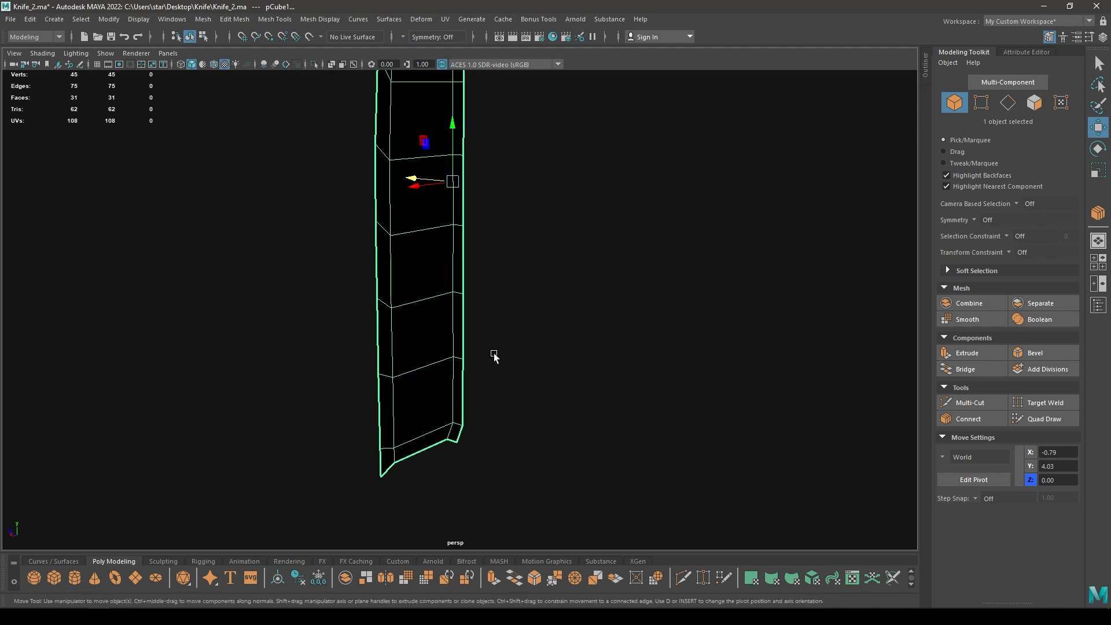
{"action": "key", "text": "d"}
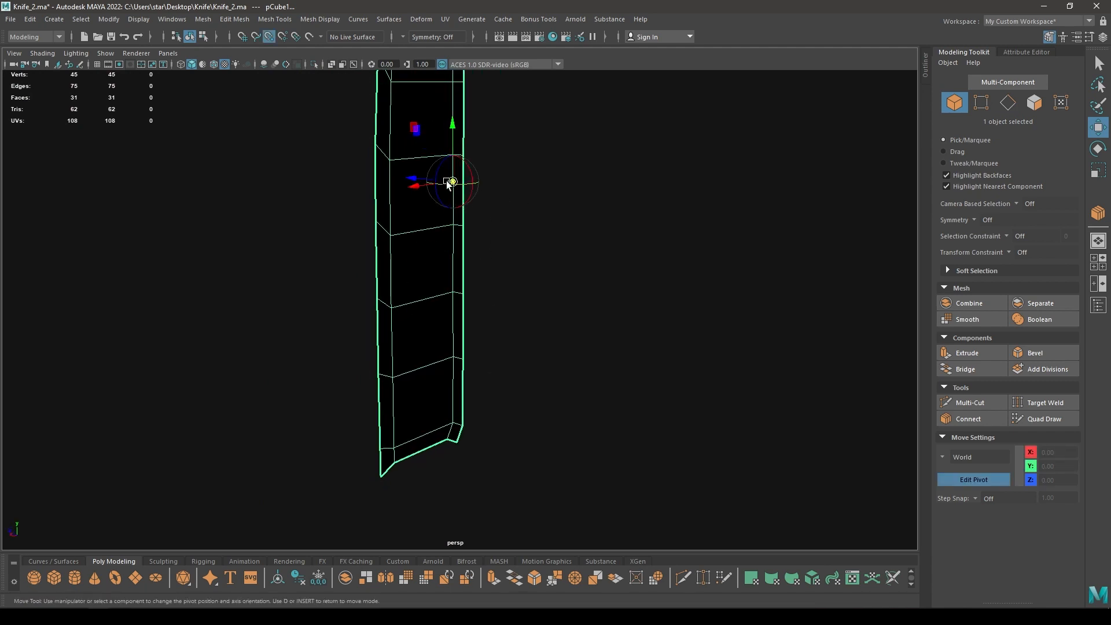
{"action": "left_click_drag", "start_coordinate": [451, 181], "coordinate": [372, 348]}
{"action": "key", "text": "d"}
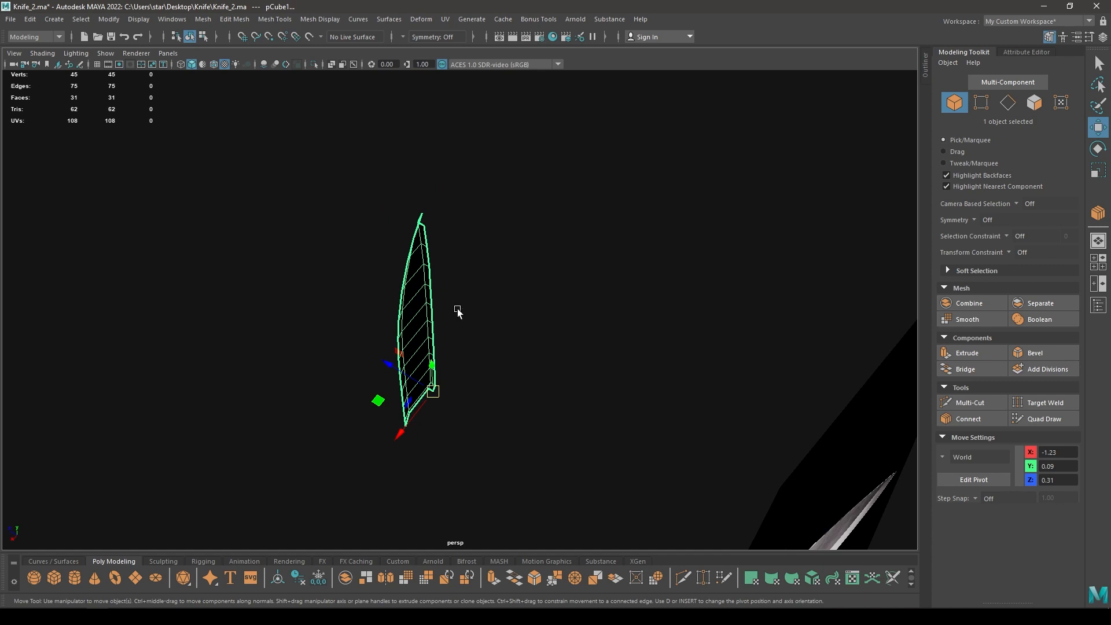
- Soften the crosswise edges along the blade and spine, leaving out the border edges at the tip and base
{"action": "left_click_drag", "start_coordinate": [457, 311], "coordinate": [721, 283], "text": "alt"}
{"action": "right_click_drag", "start_coordinate": [721, 283], "coordinate": [708, 211]}
{"action": "left_click_drag", "start_coordinate": [708, 211], "coordinate": [603, 209], "text": "alt"}
{"action": "left_click_drag", "start_coordinate": [469, 183], "coordinate": [491, 176], "text": "alt"}
{"action": "double_click", "coordinate": [490, 176]}
{"action": "right_click_drag", "start_coordinate": [610, 151], "coordinate": [505, 191], "text": "ctrl"}
{"action": "left_click_drag", "start_coordinate": [505, 191], "coordinate": [503, 395], "text": "alt"}
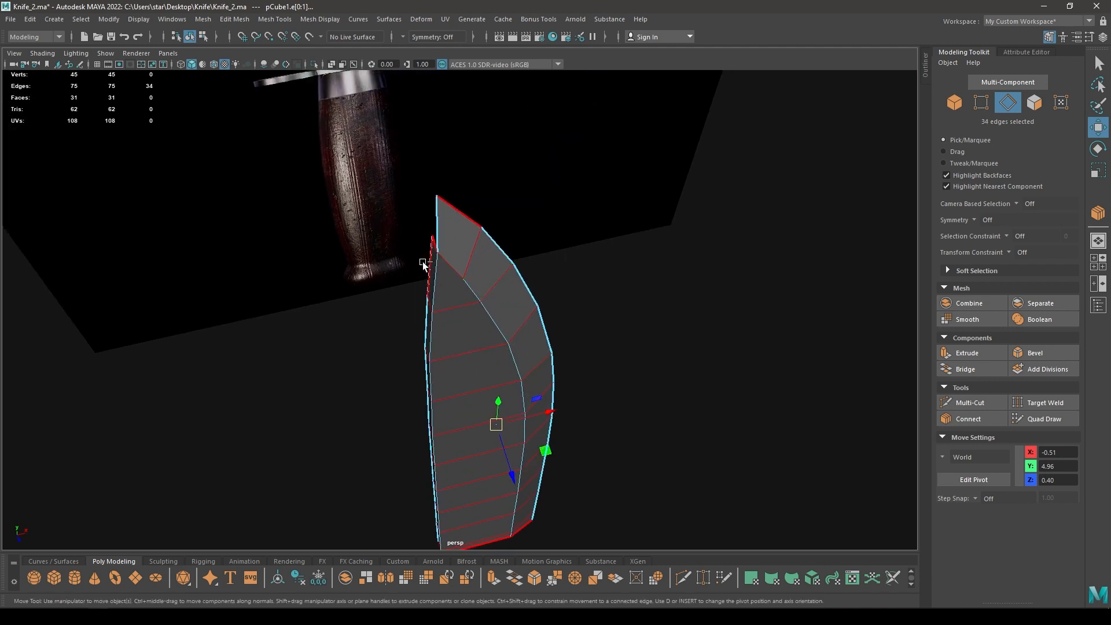
{"action": "left_click_drag", "start_coordinate": [471, 323], "coordinate": [600, 346], "text": "alt"}
{"action": "left_click", "coordinate": [460, 263], "text": "ctrl"}
{"action": "left_click", "coordinate": [510, 296], "text": "ctrl"}
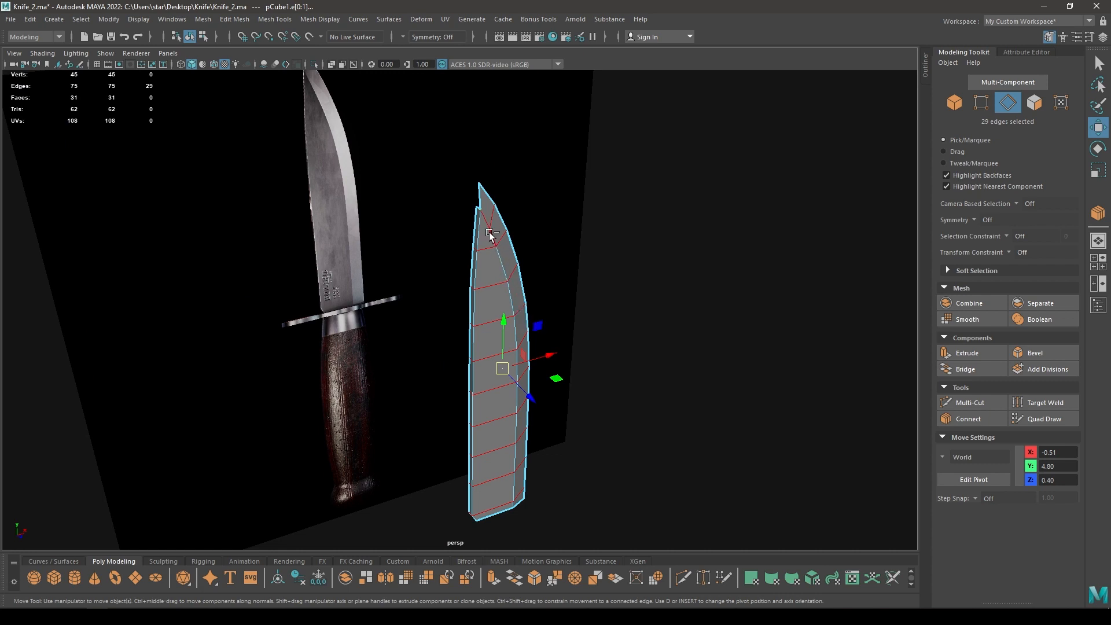
{"action": "left_click", "coordinate": [482, 217], "text": "ctrl"}
{"action": "left_click_drag", "start_coordinate": [482, 217], "coordinate": [505, 275], "text": "alt"}
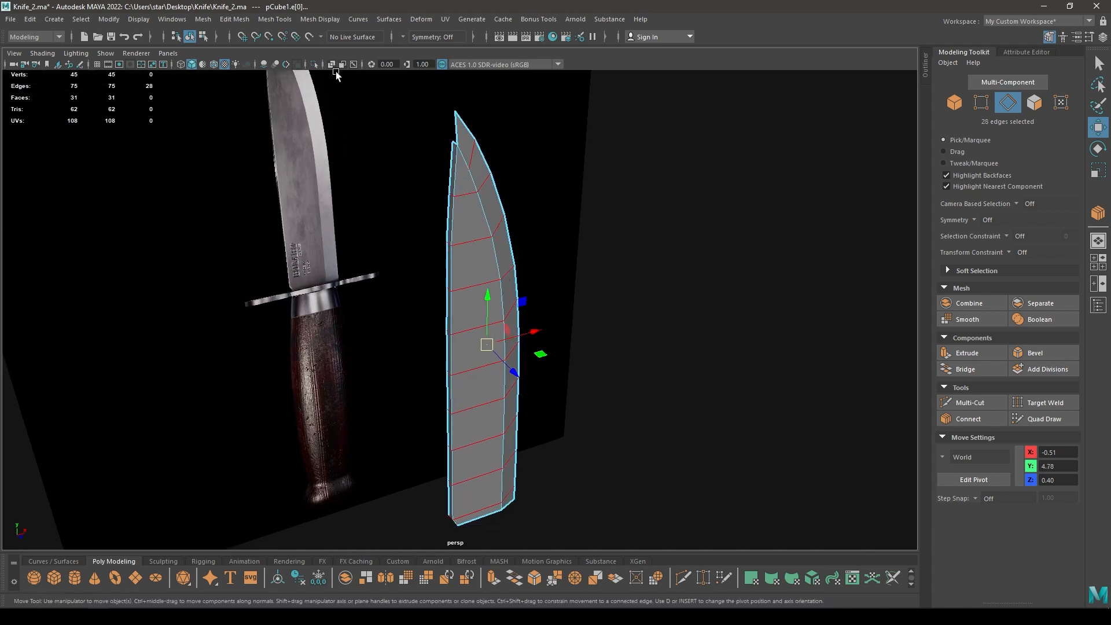
{"action": "left_click", "coordinate": [320, 18]}
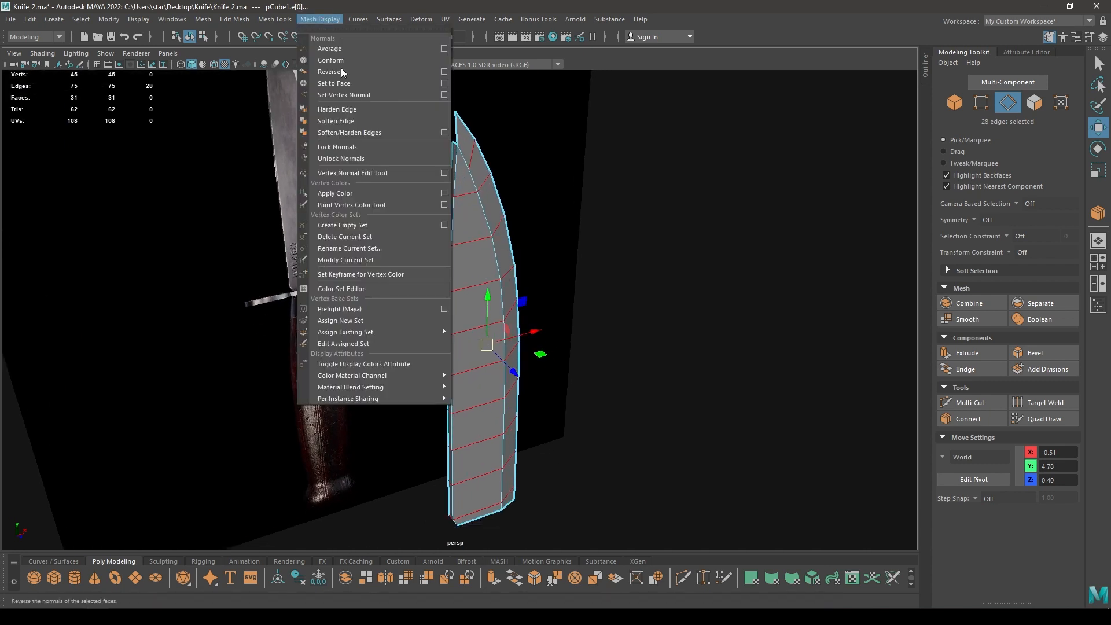
{"action": "left_click", "coordinate": [354, 124]}
{"action": "right_click_drag", "start_coordinate": [474, 208], "coordinate": [555, 162]}
{"action": "left_click_drag", "start_coordinate": [567, 276], "coordinate": [521, 292], "text": "alt"}
{"action": "scroll", "coordinate": [412, 232], "scroll_direction": "down", "scroll_amount": 2}
{"action": "scroll", "coordinate": [412, 233], "scroll_direction": "up", "scroll_amount": 2}
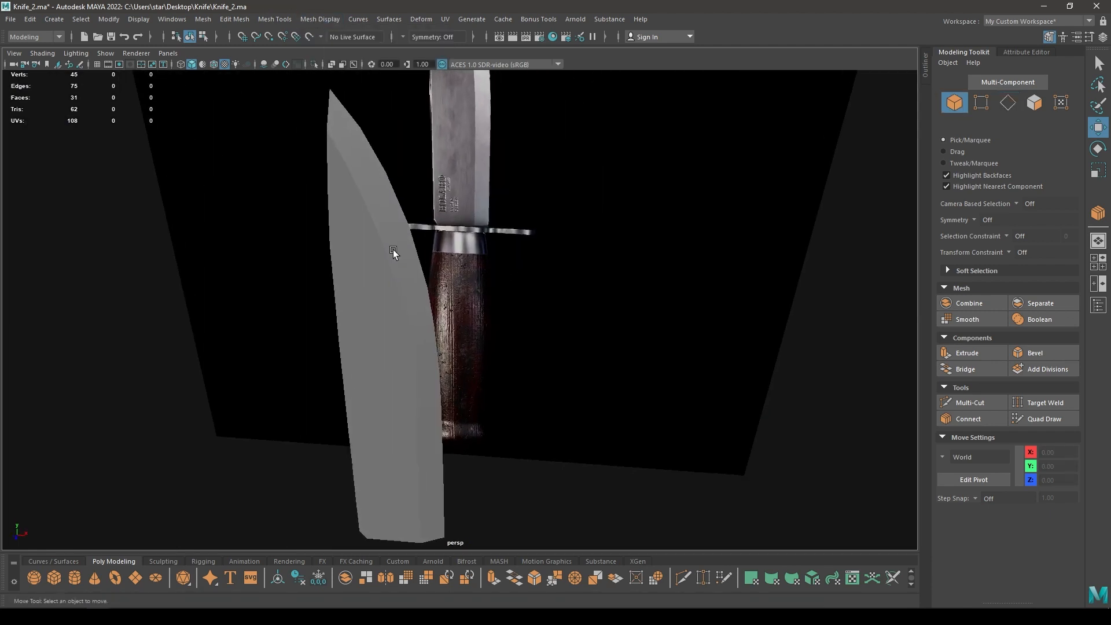
- Harden the 11 edges of the bevel line running from the tip to the base
{"action": "right_click_drag", "start_coordinate": [393, 249], "coordinate": [393, 202]}
{"action": "left_click_drag", "start_coordinate": [539, 293], "coordinate": [584, 293], "text": "alt"}
{"action": "double_click", "coordinate": [467, 236]}
{"action": "middle_click_drag", "start_coordinate": [483, 236], "coordinate": [509, 289], "text": "alt"}
{"action": "scroll", "coordinate": [509, 289], "scroll_direction": "down", "scroll_amount": 1}
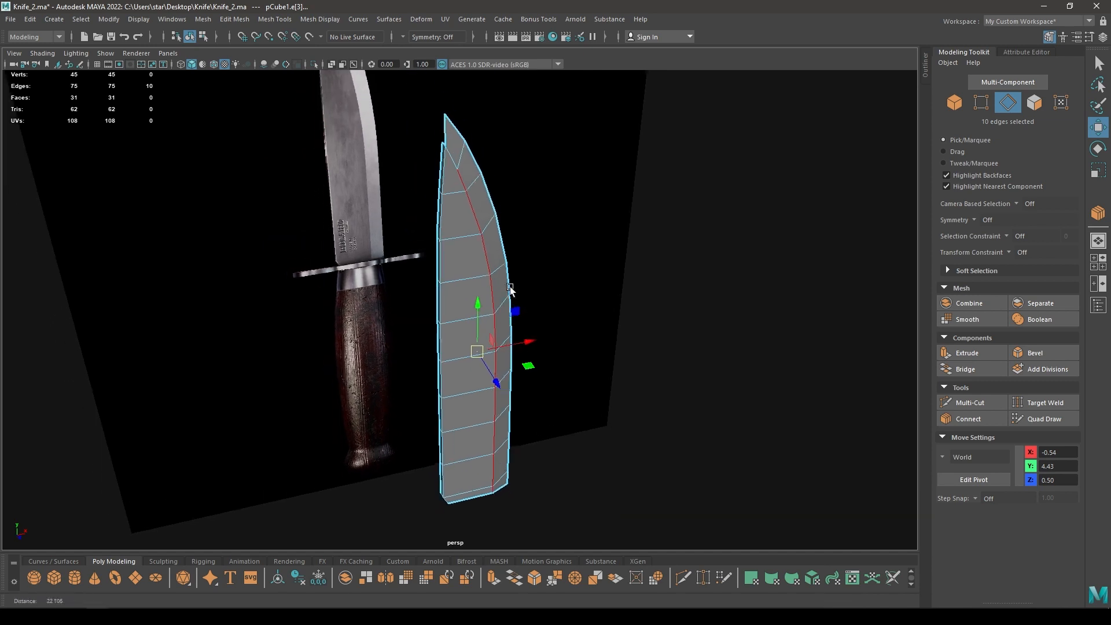
{"action": "left_click", "coordinate": [453, 158], "text": "shift"}
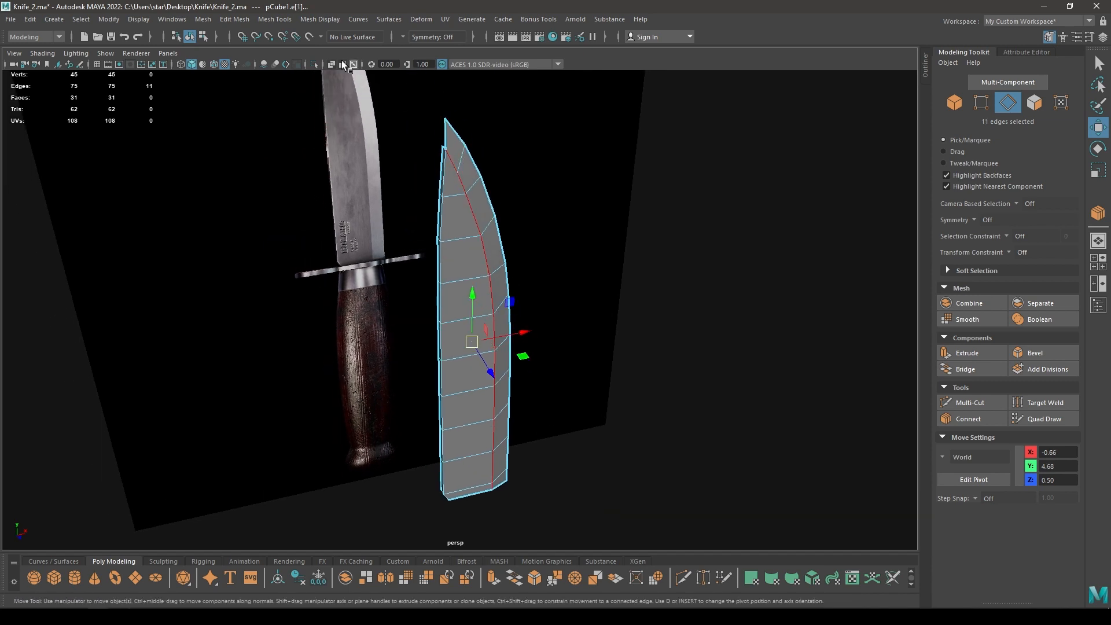
{"action": "left_click", "coordinate": [315, 19]}
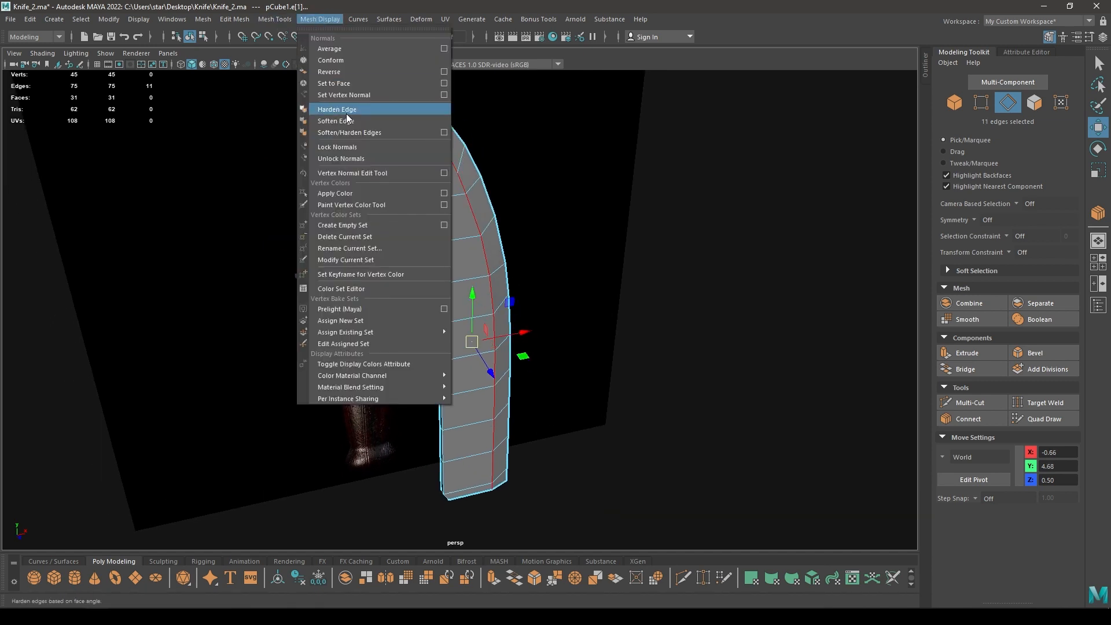
{"action": "left_click", "coordinate": [346, 113]}
{"action": "right_click_drag", "start_coordinate": [469, 204], "coordinate": [515, 185]}
{"action": "left_click", "coordinate": [654, 360]}
{"action": "left_click_drag", "start_coordinate": [659, 364], "coordinate": [612, 264], "text": "alt"}
{"action": "scroll", "coordinate": [612, 265], "scroll_direction": "up", "scroll_amount": 5}
- Duplicate the blade half and mirror the copy by setting its Scale Z to -1
{"action": "left_click", "coordinate": [487, 358]}
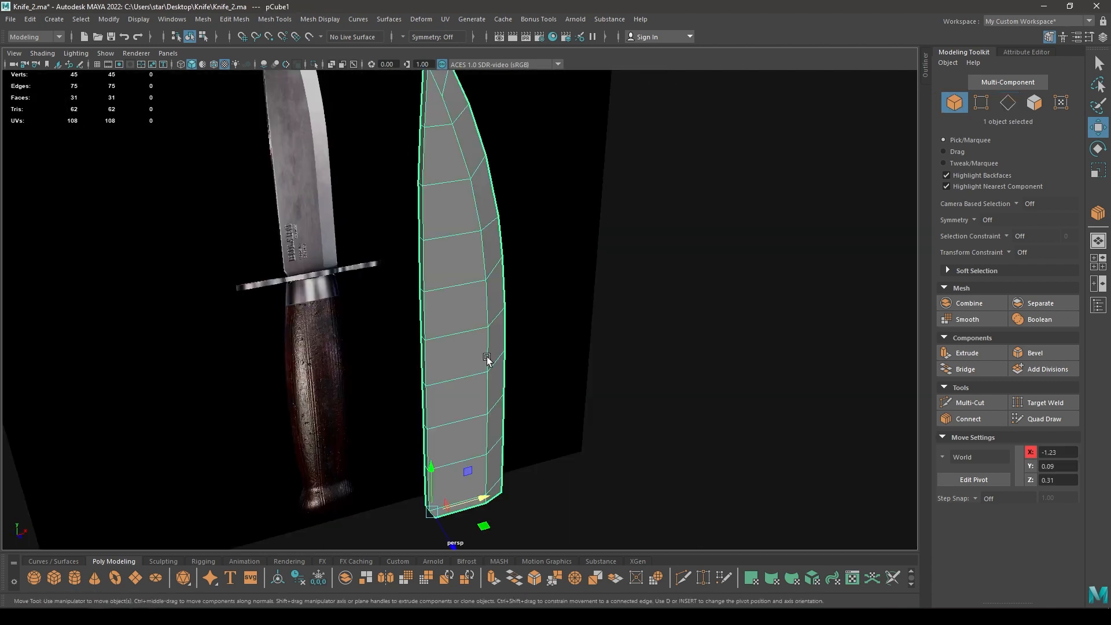
{"action": "right_click_drag", "start_coordinate": [487, 357], "coordinate": [466, 322], "text": "alt"}
{"action": "left_click_drag", "start_coordinate": [467, 322], "coordinate": [471, 314], "text": "alt"}
{"action": "right_click_drag", "start_coordinate": [502, 403], "coordinate": [498, 368], "text": "alt"}
{"action": "left_click", "coordinate": [583, 426]}
{"action": "left_click_drag", "start_coordinate": [492, 297], "coordinate": [351, 403], "text": "alt"}
{"action": "left_click", "coordinate": [486, 306]}
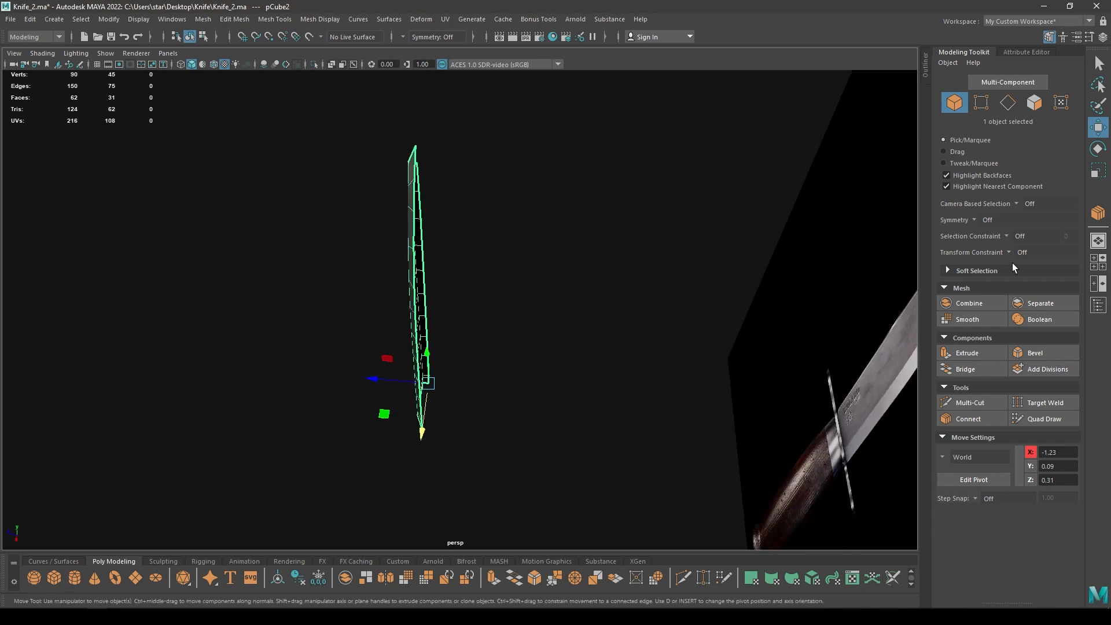
{"action": "left_click", "coordinate": [1102, 37]}
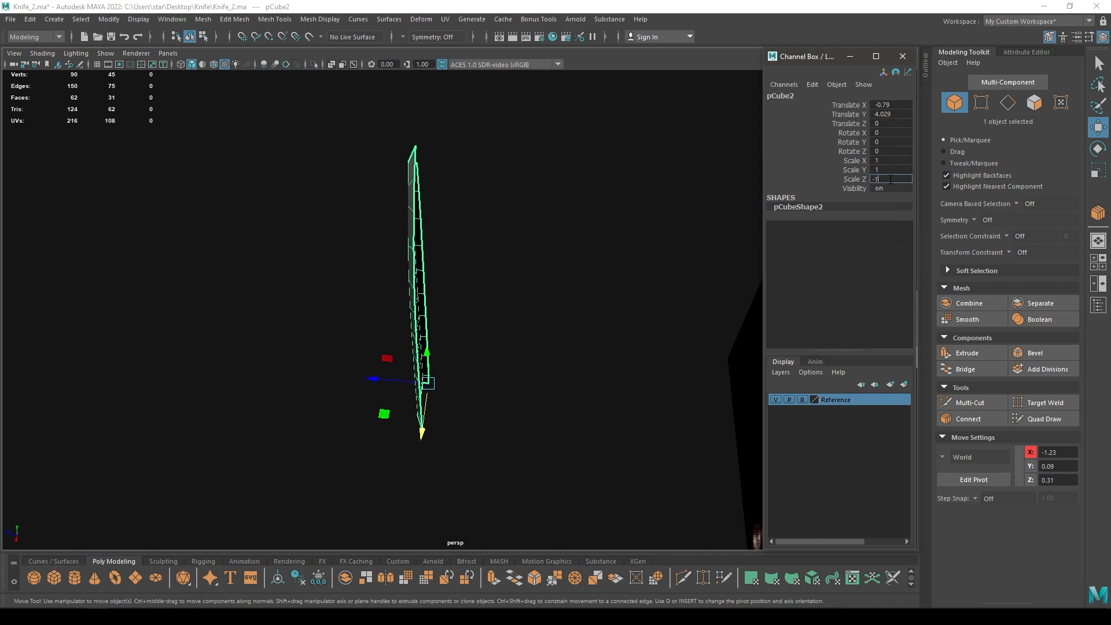
{"action": "key", "text": "Return"}
{"action": "left_click", "coordinate": [902, 56]}
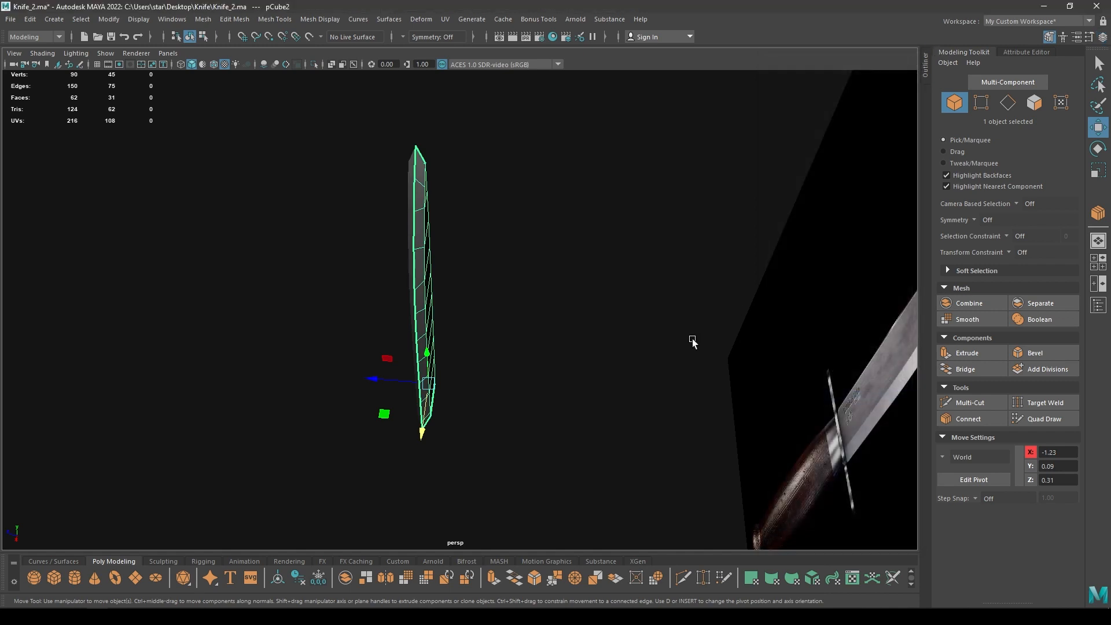
{"action": "left_click_drag", "start_coordinate": [517, 391], "coordinate": [477, 316], "text": "alt"}
- Show the wireframe over the shaded surfaces and inspect the two blade halves along the spine and tip
{"action": "left_click", "coordinate": [213, 63]}
{"action": "left_click_drag", "start_coordinate": [416, 333], "coordinate": [504, 243], "text": "alt"}
{"action": "left_click", "coordinate": [571, 237]}
{"action": "mouse_move", "coordinate": [569, 285]}
{"action": "left_mouse_down", "text": "alt"}
{"action": "mouse_move", "coordinate": [660, 332]}
{"action": "mouse_move", "coordinate": [684, 307]}
{"action": "mouse_move", "coordinate": [588, 314]}
{"action": "mouse_move", "coordinate": [543, 298]}
{"action": "left_mouse_up", "text": "alt"}
{"action": "right_click_drag", "start_coordinate": [543, 298], "coordinate": [502, 403], "text": "alt"}
{"action": "left_click", "coordinate": [478, 271]}
{"action": "left_click_drag", "start_coordinate": [502, 403], "coordinate": [520, 441], "text": "alt"}
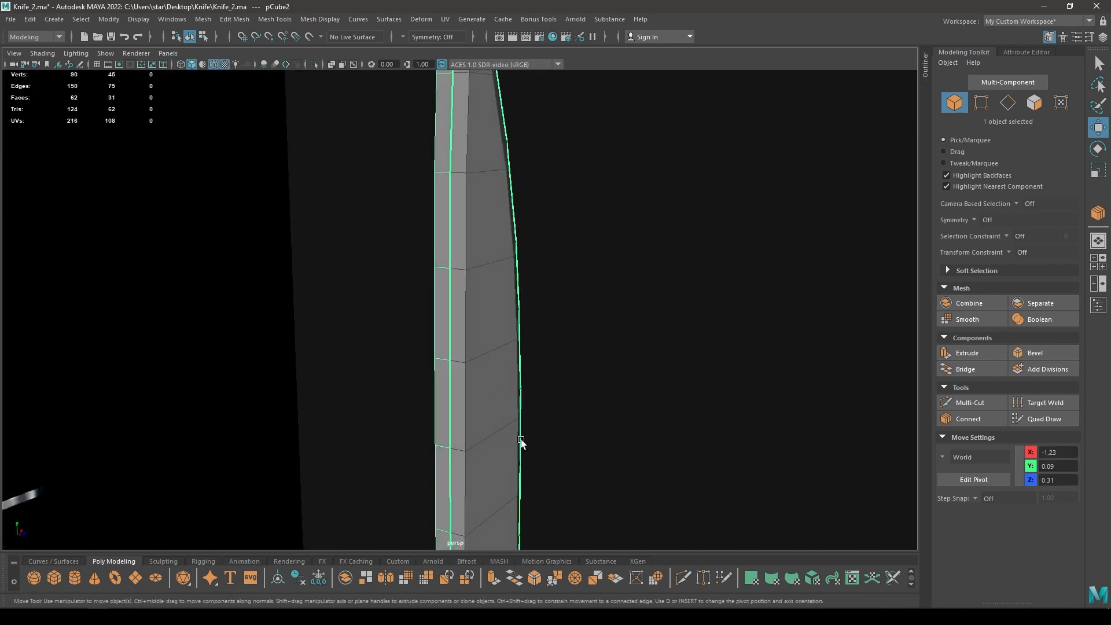
{"action": "left_click", "coordinate": [578, 238]}
{"action": "right_click_drag", "start_coordinate": [520, 441], "coordinate": [540, 303], "text": "alt"}
{"action": "middle_click_drag", "start_coordinate": [540, 303], "coordinate": [526, 405], "text": "alt"}
{"action": "left_click_drag", "start_coordinate": [461, 318], "coordinate": [411, 314], "text": "alt"}
- Select the top spine vertices of both blade halves and scale them closer together along Z
{"action": "left_click", "coordinate": [431, 344]}
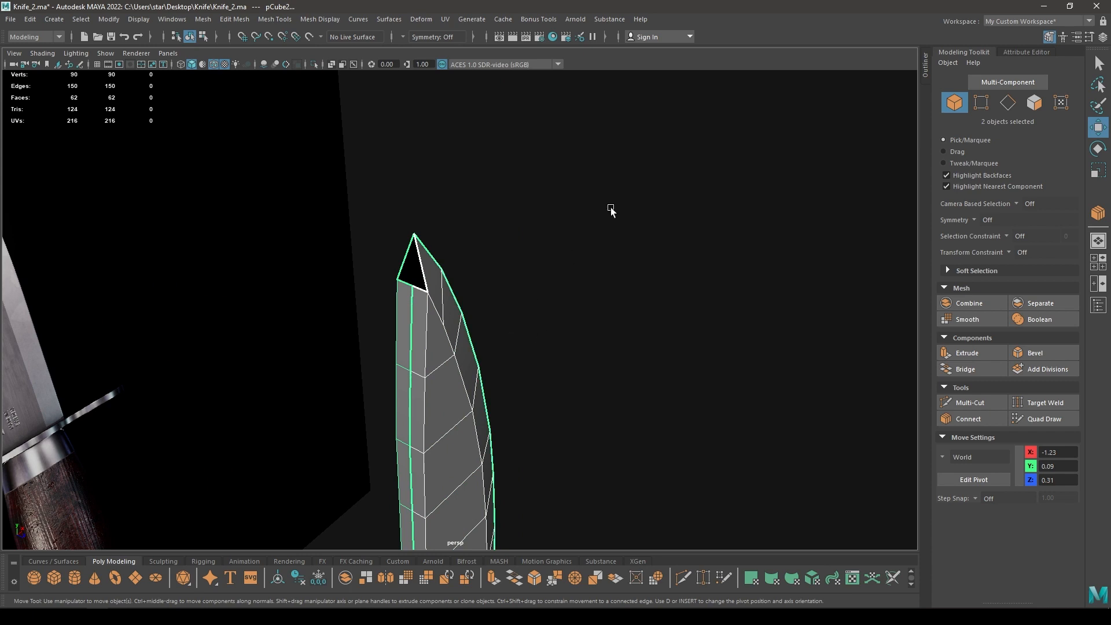
{"action": "right_click_drag", "start_coordinate": [610, 207], "coordinate": [537, 206]}
{"action": "left_click_drag", "start_coordinate": [537, 210], "coordinate": [498, 233], "text": "alt"}
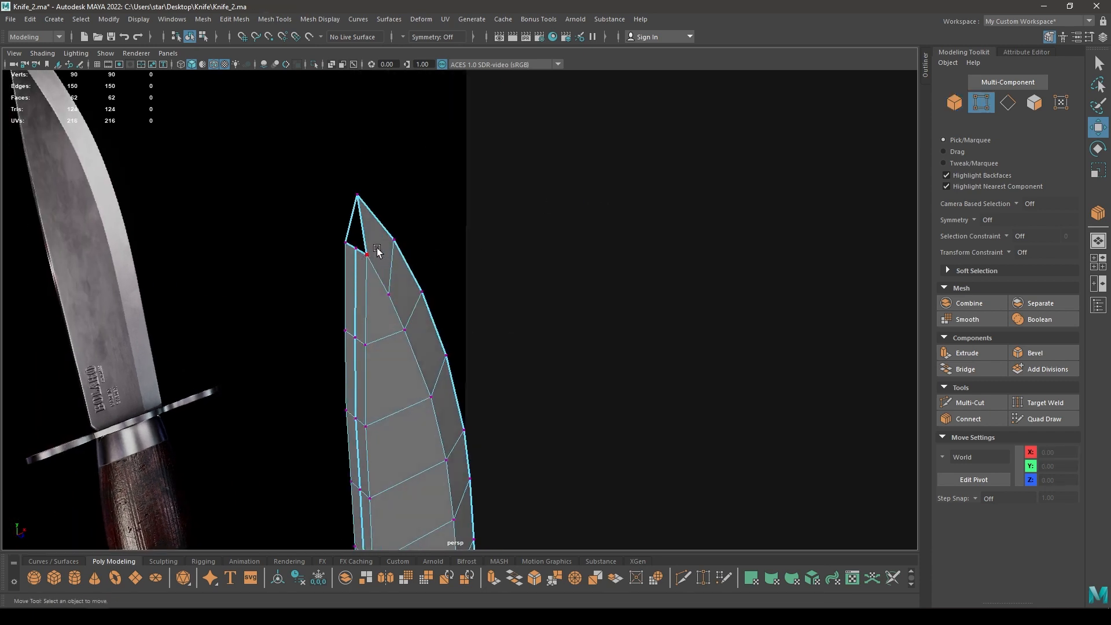
{"action": "left_click_drag", "start_coordinate": [373, 237], "coordinate": [421, 286]}
{"action": "right_click_drag", "start_coordinate": [421, 286], "coordinate": [529, 373], "text": "alt"}
{"action": "middle_click_drag", "start_coordinate": [529, 373], "coordinate": [476, 309], "text": "alt"}
{"action": "key", "text": "r"}
{"action": "left_click_drag", "start_coordinate": [522, 279], "coordinate": [512, 280]}
- Scale the second and third rows of spine vertices narrower along Z to taper the spine towards the tip
{"action": "left_click_drag", "start_coordinate": [515, 352], "coordinate": [385, 310], "text": "alt"}
{"action": "left_click_drag", "start_coordinate": [222, 195], "coordinate": [375, 299]}
{"action": "left_click_drag", "start_coordinate": [513, 404], "coordinate": [347, 336]}
{"action": "left_click_drag", "start_coordinate": [296, 310], "coordinate": [408, 421]}
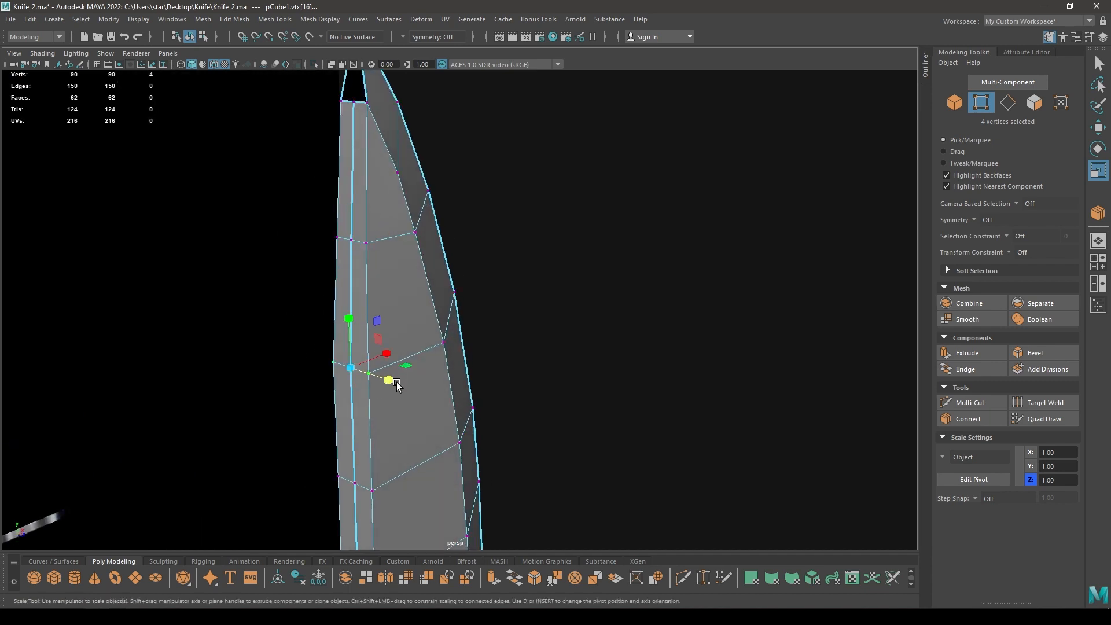
{"action": "left_click_drag", "start_coordinate": [390, 379], "coordinate": [382, 377]}
{"action": "left_click_drag", "start_coordinate": [383, 377], "coordinate": [457, 447], "text": "alt"}
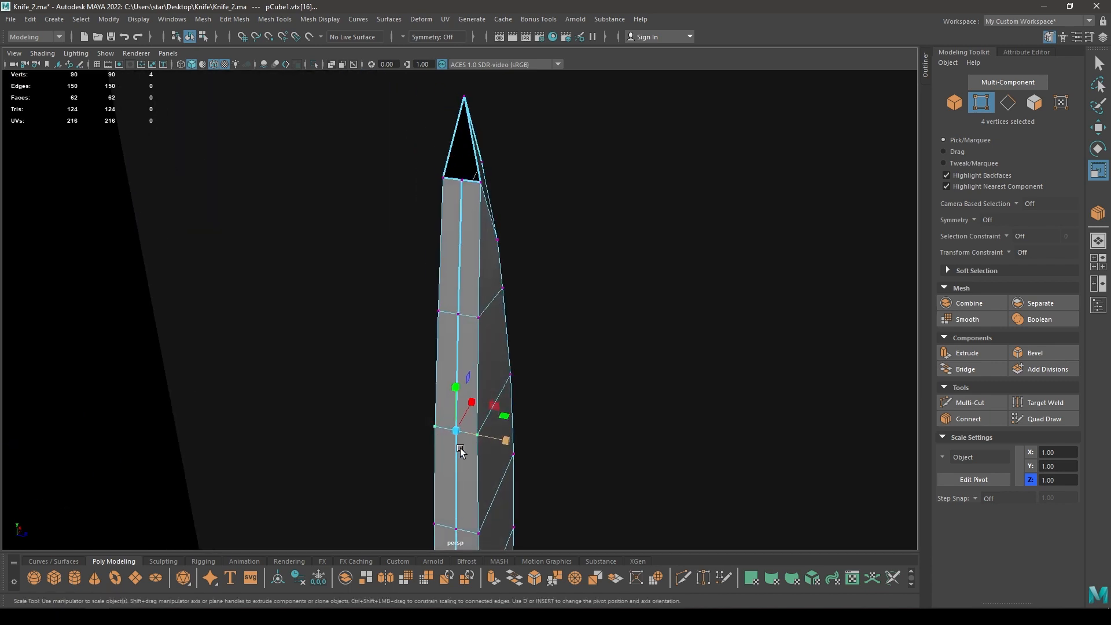
- Scale the spine vertices nearest the tip closer together along Z and check the taper in object mode
{"action": "left_click_drag", "start_coordinate": [454, 251], "coordinate": [404, 255], "text": "alt"}
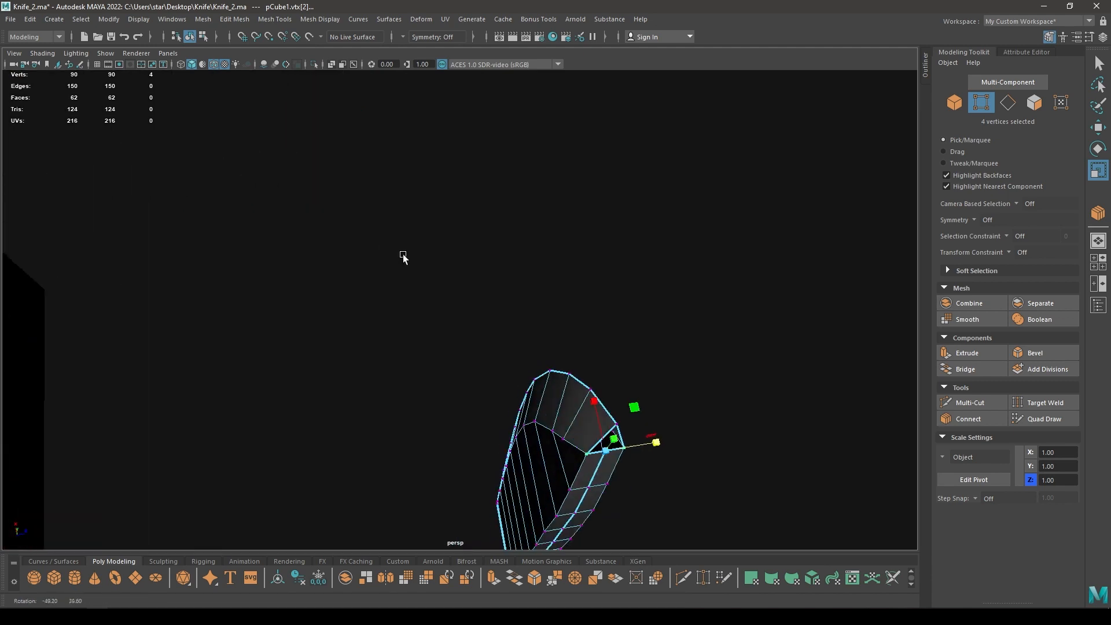
{"action": "left_click_drag", "start_coordinate": [678, 441], "coordinate": [473, 265]}
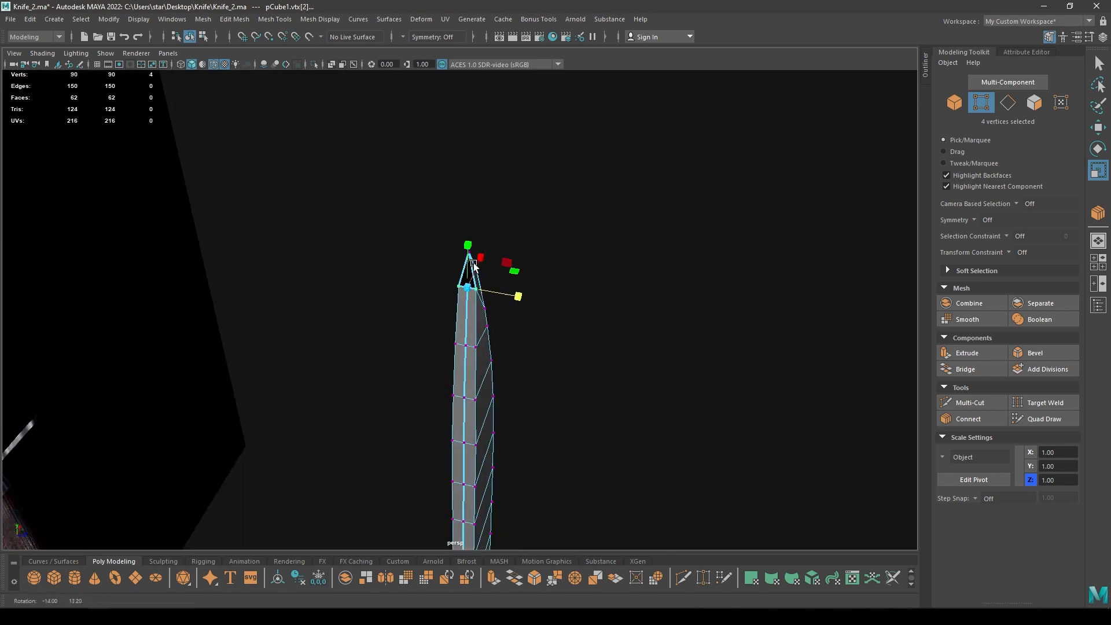
{"action": "right_click_drag", "start_coordinate": [572, 220], "coordinate": [635, 202]}
{"action": "key", "text": "w"}
{"action": "left_click", "coordinate": [640, 238]}
{"action": "scroll", "coordinate": [600, 340], "scroll_direction": "down", "scroll_amount": 3}
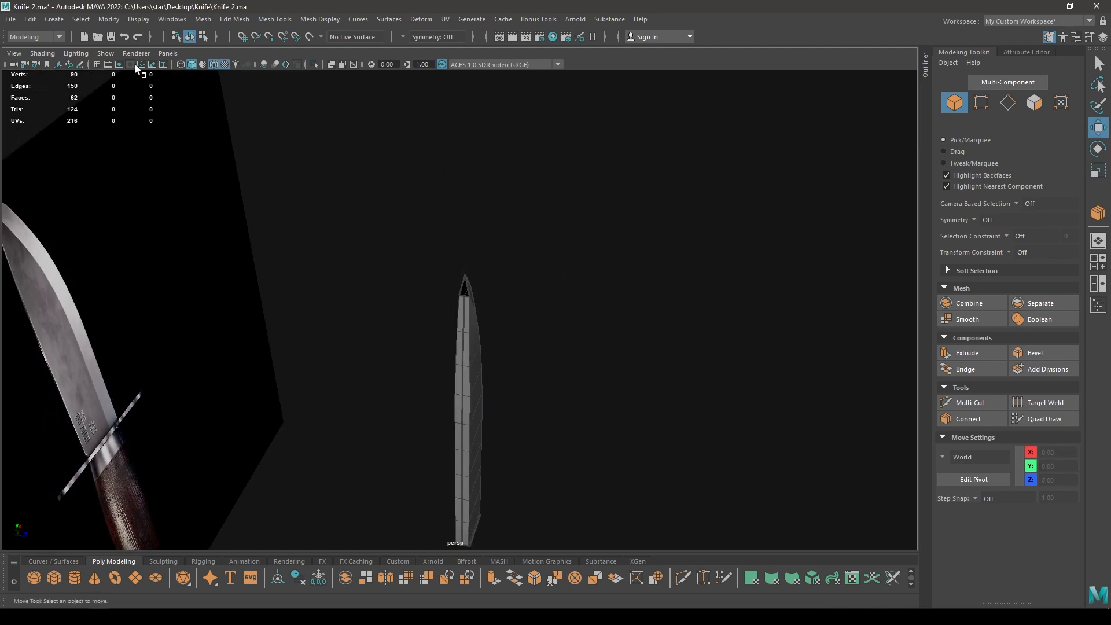
{"action": "scroll", "coordinate": [372, 249], "scroll_direction": "down", "scroll_amount": 2}
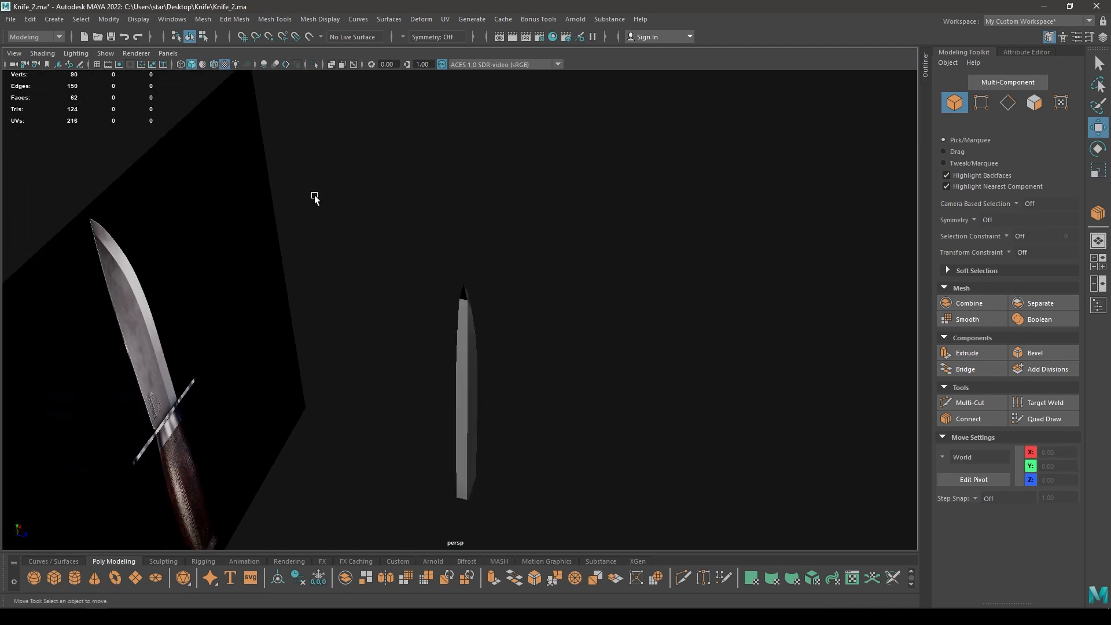
- Select both blade halves and combine them into one mesh
{"action": "left_click_drag", "start_coordinate": [315, 198], "coordinate": [516, 502], "text": "alt"}
{"action": "left_click", "coordinate": [519, 510]}
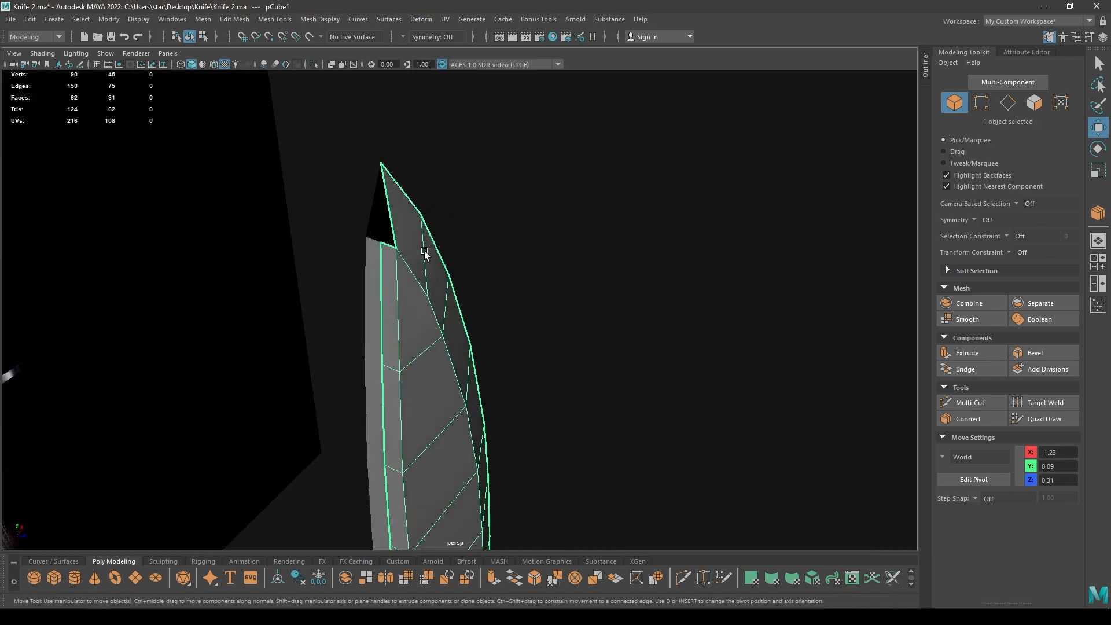
{"action": "left_click_drag", "start_coordinate": [424, 251], "coordinate": [466, 243], "text": "alt"}
{"action": "right_click_drag", "start_coordinate": [466, 243], "coordinate": [432, 182], "text": "alt"}
{"action": "left_click_drag", "start_coordinate": [470, 198], "coordinate": [255, 334]}
{"action": "right_click", "coordinate": [600, 237], "text": "shift"}
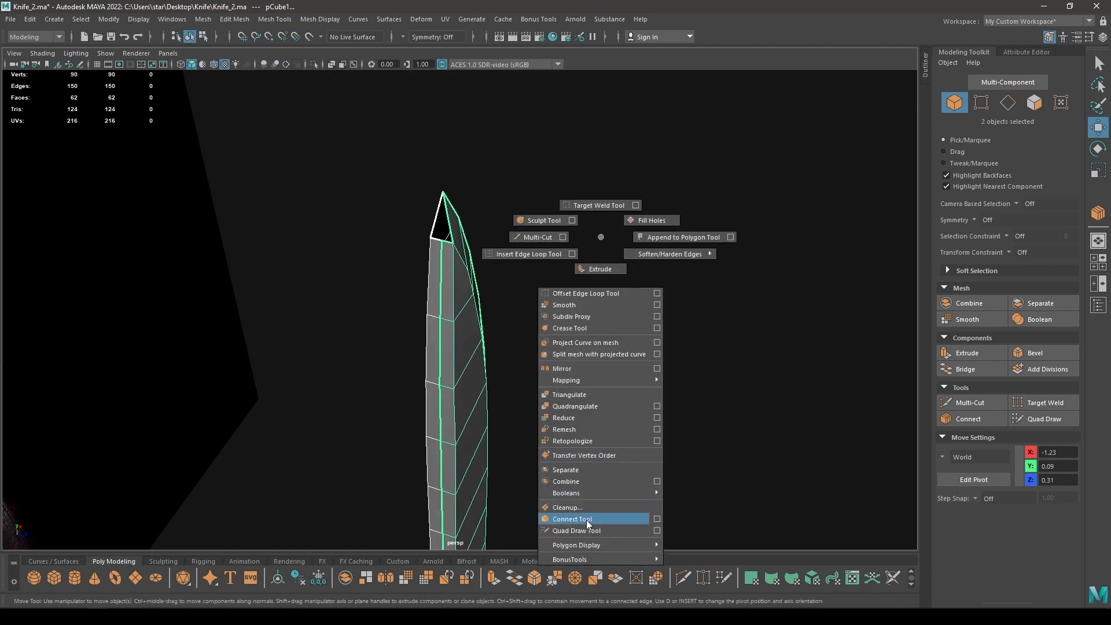
{"action": "right_click_drag", "start_coordinate": [585, 519], "coordinate": [575, 486], "text": "shift"}
- In the top view, select all vertices along the seam between the two halves and merge them, returning to the perspective view
{"action": "key", "text": "space"}
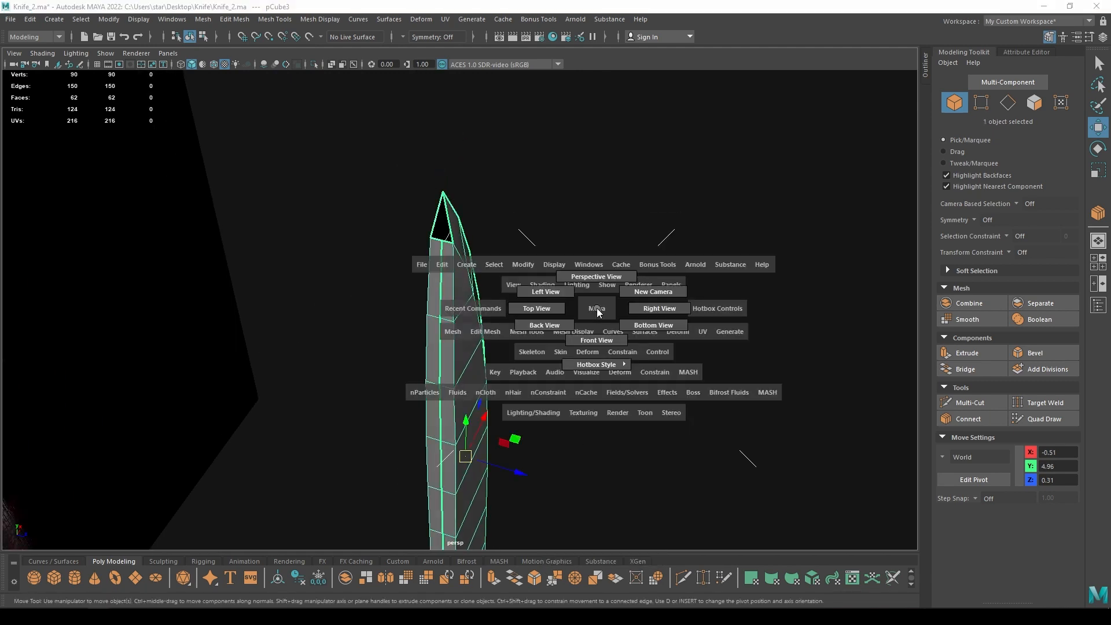
{"action": "left_click_drag", "start_coordinate": [597, 312], "coordinate": [517, 308]}
{"action": "scroll", "coordinate": [515, 310], "scroll_direction": "down", "scroll_amount": 5}
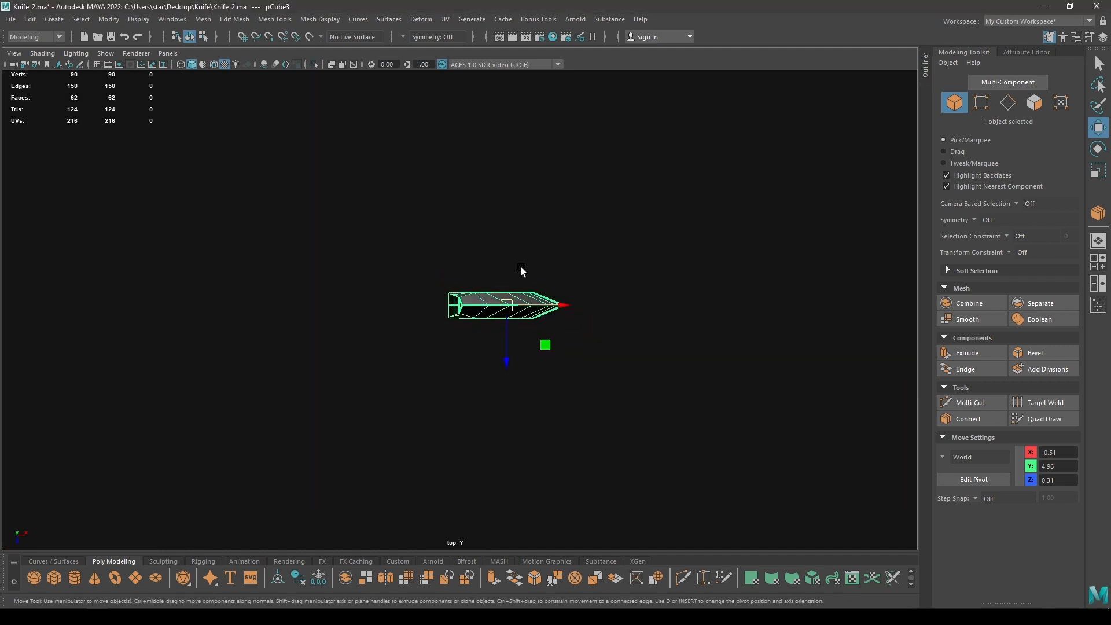
{"action": "middle_click_drag", "start_coordinate": [520, 267], "coordinate": [479, 259], "text": "alt"}
{"action": "right_click_drag", "start_coordinate": [590, 212], "coordinate": [520, 201]}
{"action": "scroll", "coordinate": [439, 266], "scroll_direction": "up", "scroll_amount": 4}
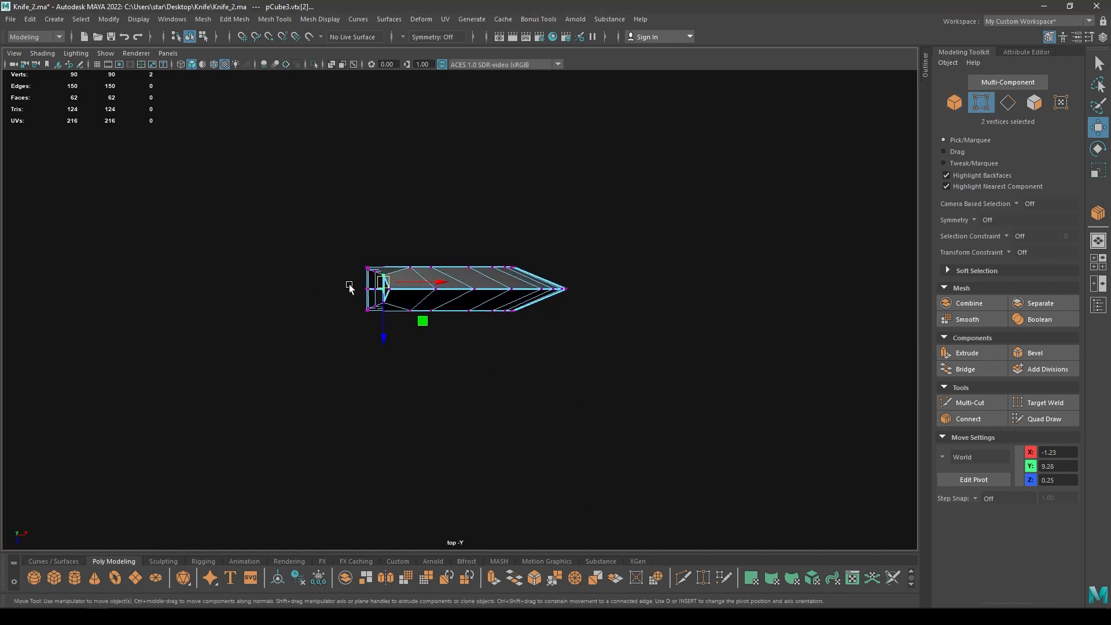
{"action": "left_click_drag", "start_coordinate": [637, 294], "coordinate": [639, 295]}
{"action": "scroll", "coordinate": [458, 504], "scroll_direction": "up", "scroll_amount": 4}
{"action": "key", "text": "space"}
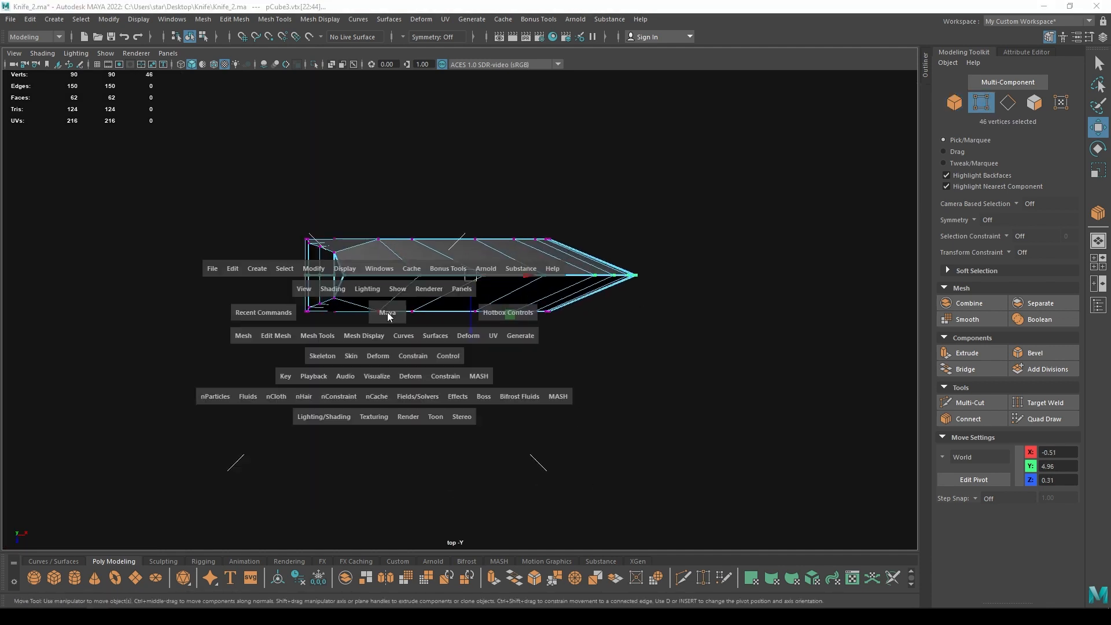
{"action": "left_click_drag", "start_coordinate": [389, 316], "coordinate": [416, 327]}
{"action": "left_click_drag", "start_coordinate": [500, 350], "coordinate": [446, 325], "text": "alt"}
{"action": "right_click_drag", "start_coordinate": [446, 325], "coordinate": [450, 403], "text": "alt"}
{"action": "right_click_drag", "start_coordinate": [407, 321], "coordinate": [460, 260], "text": "shift"}
{"action": "key", "text": "w"}
- Select the open border edges at the blade's tip and fill the triangular hole
{"action": "left_click_drag", "start_coordinate": [416, 323], "coordinate": [457, 216], "text": "alt"}
{"action": "key", "text": "F10"}
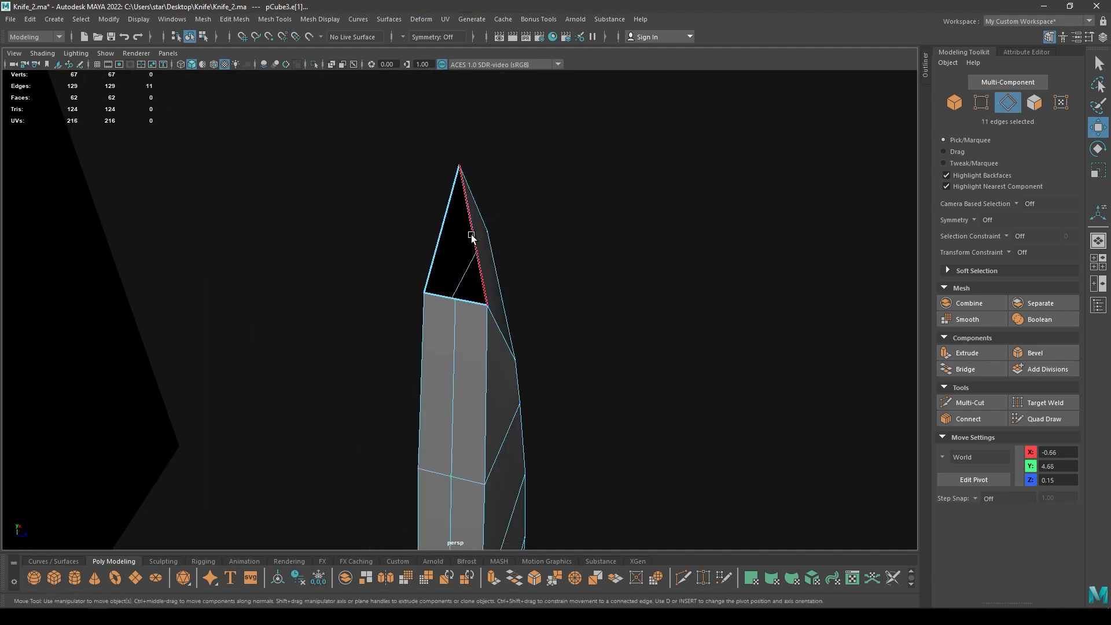
{"action": "double_click", "coordinate": [473, 235]}
{"action": "right_click_drag", "start_coordinate": [581, 206], "coordinate": [560, 359], "text": "shift"}
{"action": "left_click", "coordinate": [508, 276]}
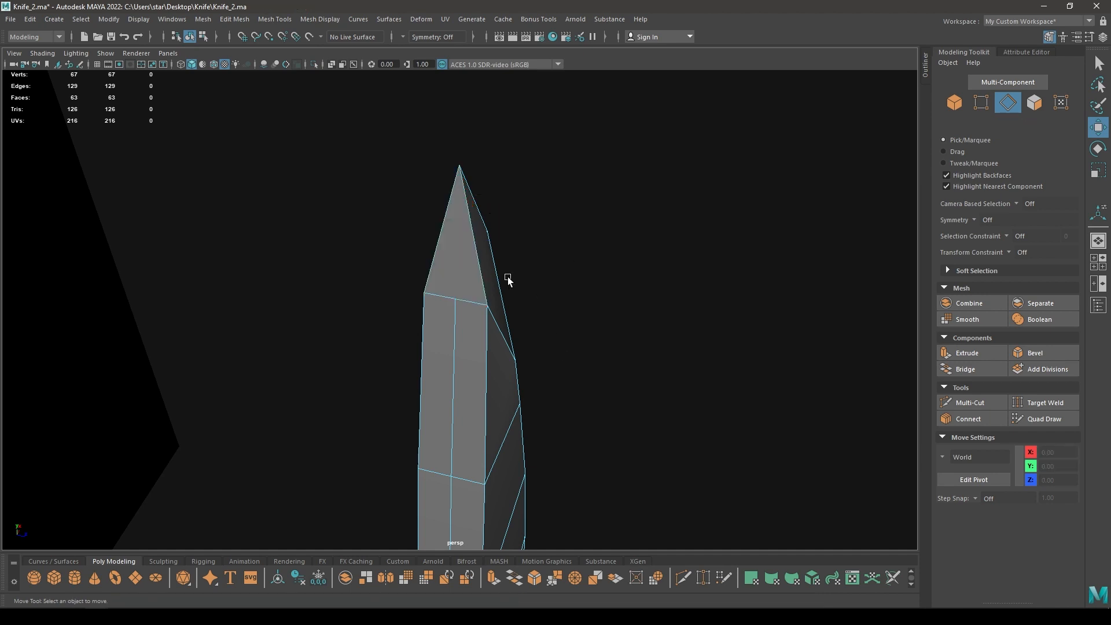
- Examine the filled tip face and the adjoining spine edges, close up and in object mode
{"action": "scroll", "coordinate": [467, 301], "scroll_direction": "up", "scroll_amount": 3}
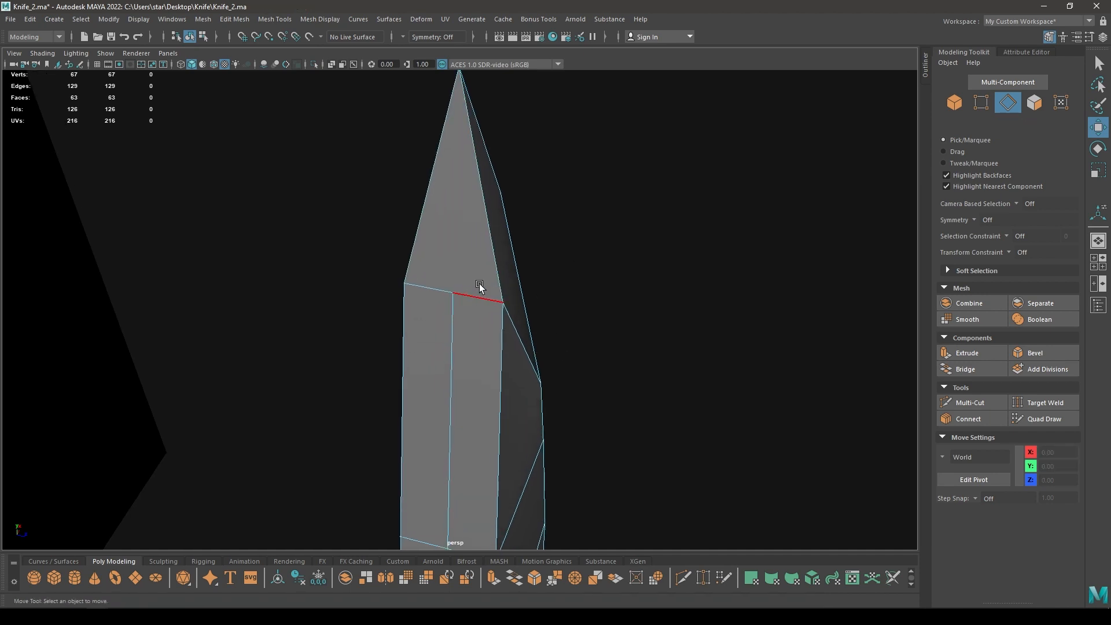
{"action": "scroll", "coordinate": [473, 291], "scroll_direction": "down", "scroll_amount": 1}
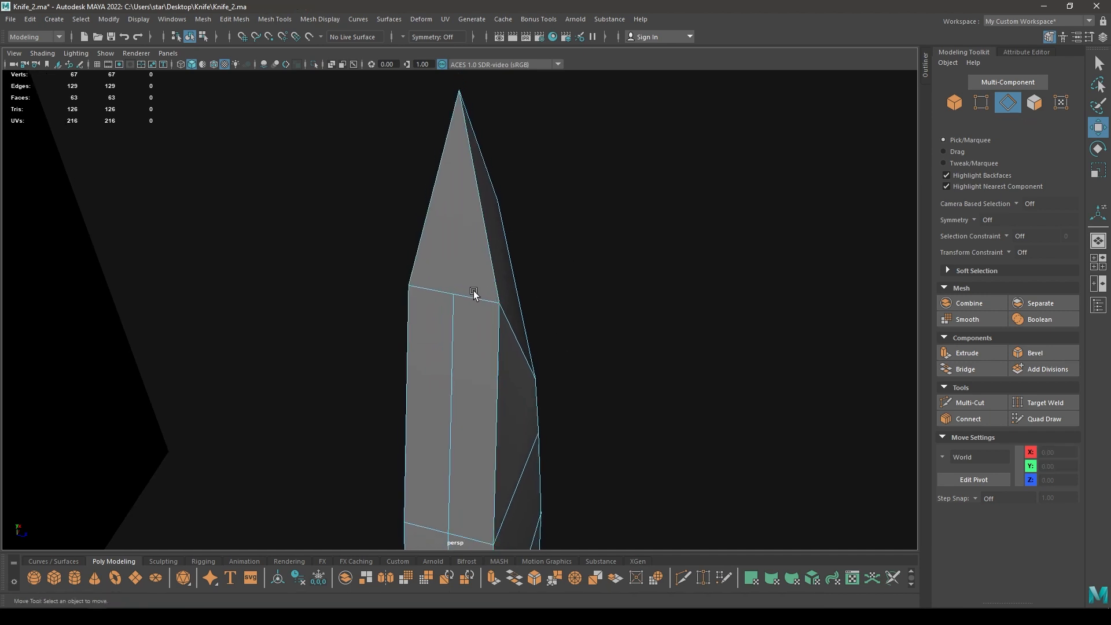
{"action": "right_click", "coordinate": [459, 207]}
{"action": "left_click", "coordinate": [462, 175]}
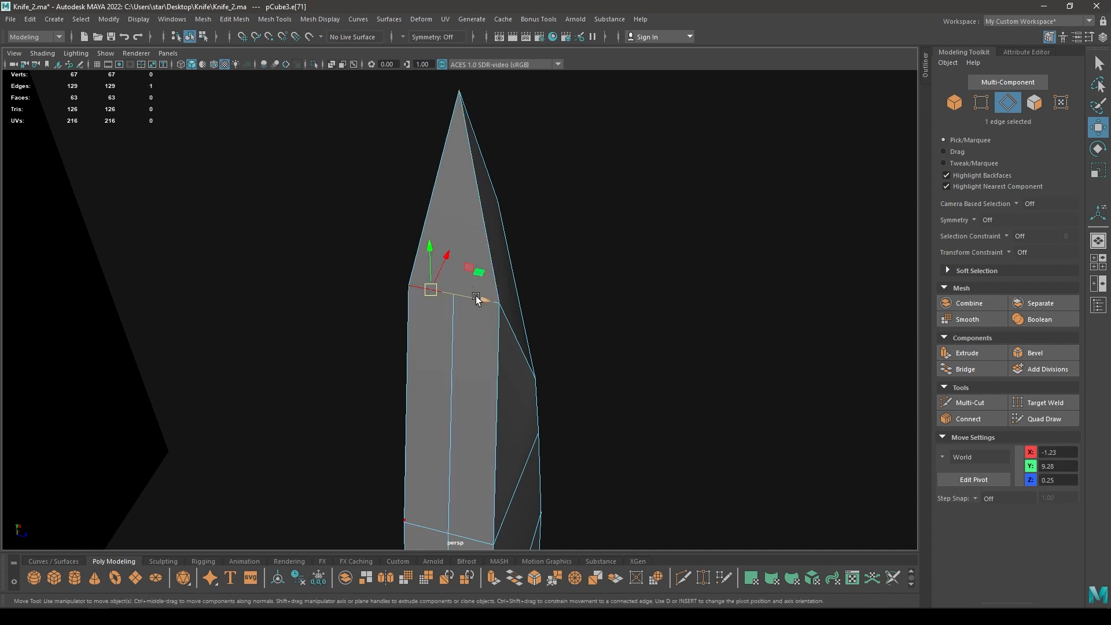
{"action": "right_click_drag", "start_coordinate": [472, 301], "coordinate": [563, 231]}
{"action": "left_click", "coordinate": [562, 230]}
{"action": "scroll", "coordinate": [478, 176], "scroll_direction": "down", "scroll_amount": 3}
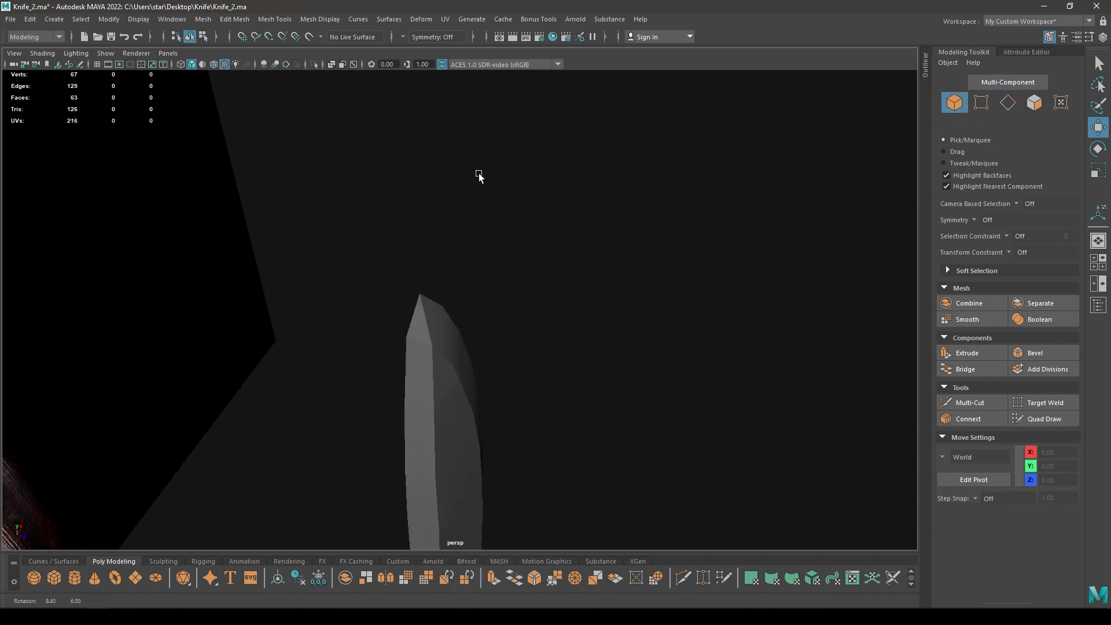
{"action": "left_click_drag", "start_coordinate": [479, 176], "coordinate": [512, 231], "text": "alt"}
- Apply a lattice deformer to the blade and set its T Divisions to 2
{"action": "left_click", "coordinate": [426, 253]}
{"action": "key", "text": "f"}
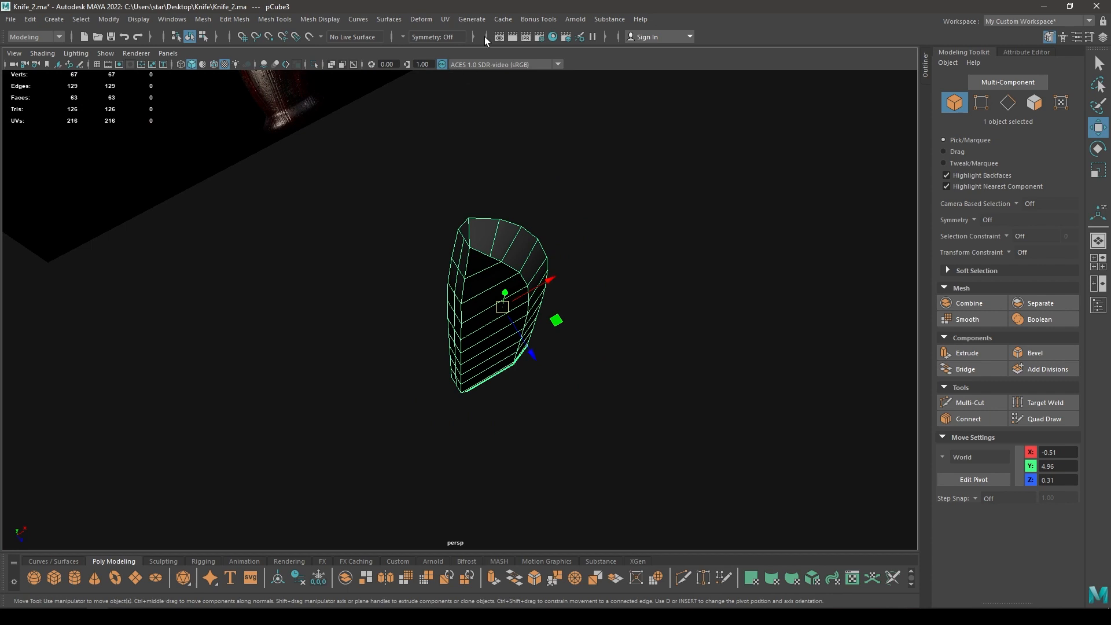
{"action": "left_click", "coordinate": [411, 19]}
{"action": "left_click", "coordinate": [449, 110]}
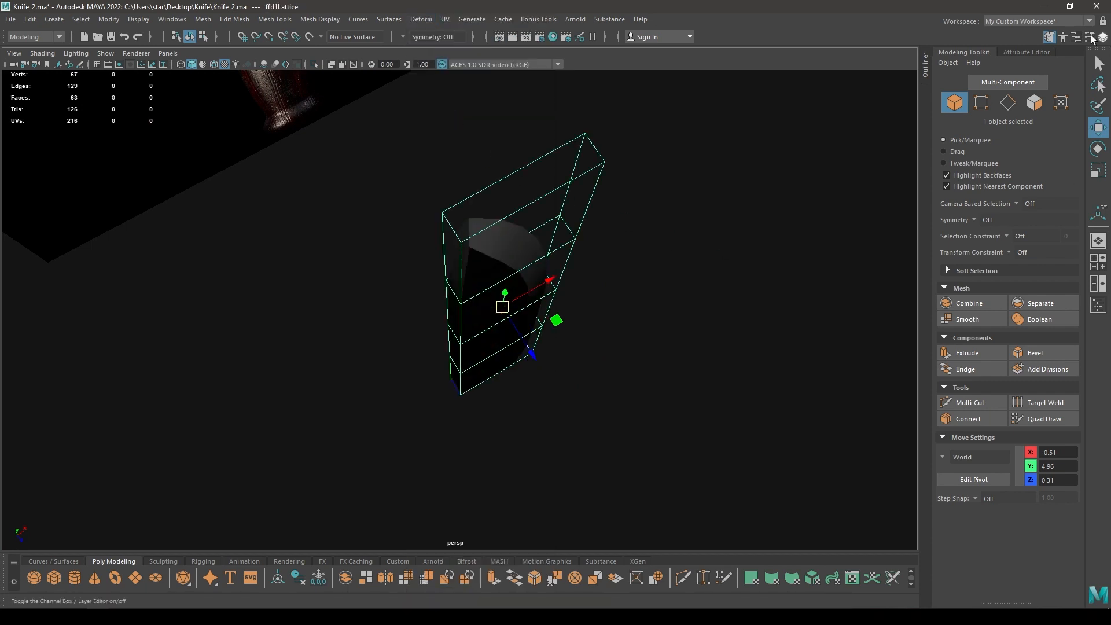
{"action": "left_click", "coordinate": [1035, 51]}
{"action": "left_click", "coordinate": [898, 85]}
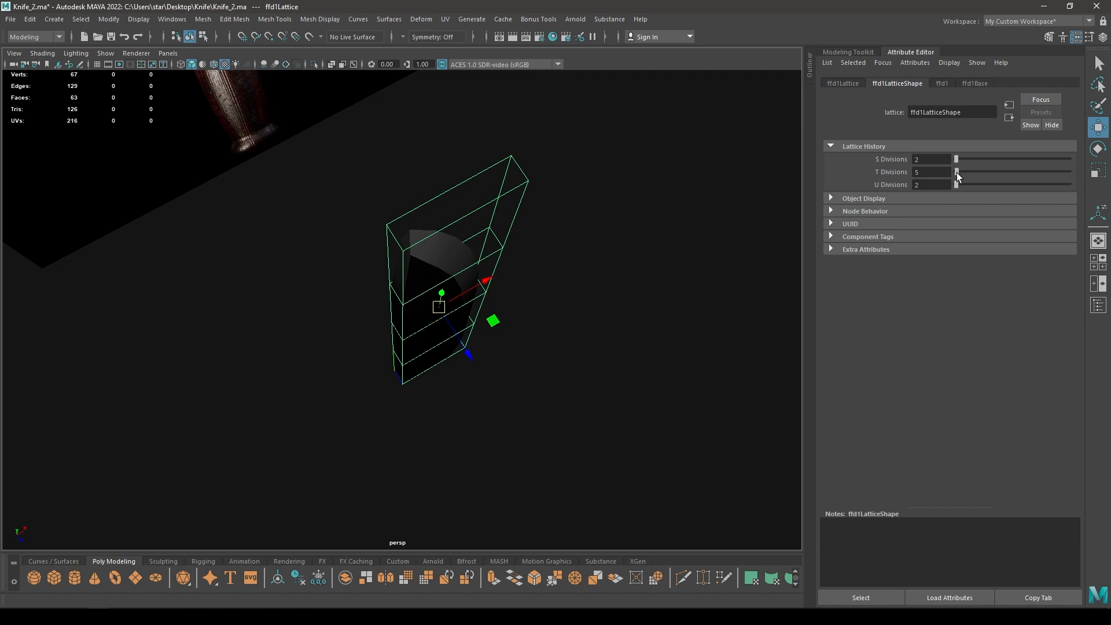
{"action": "left_click_drag", "start_coordinate": [956, 172], "coordinate": [926, 175]}
- Select all lattice points and scale them narrower along Z to thin the whole blade
{"action": "right_click_drag", "start_coordinate": [616, 236], "coordinate": [596, 196]}
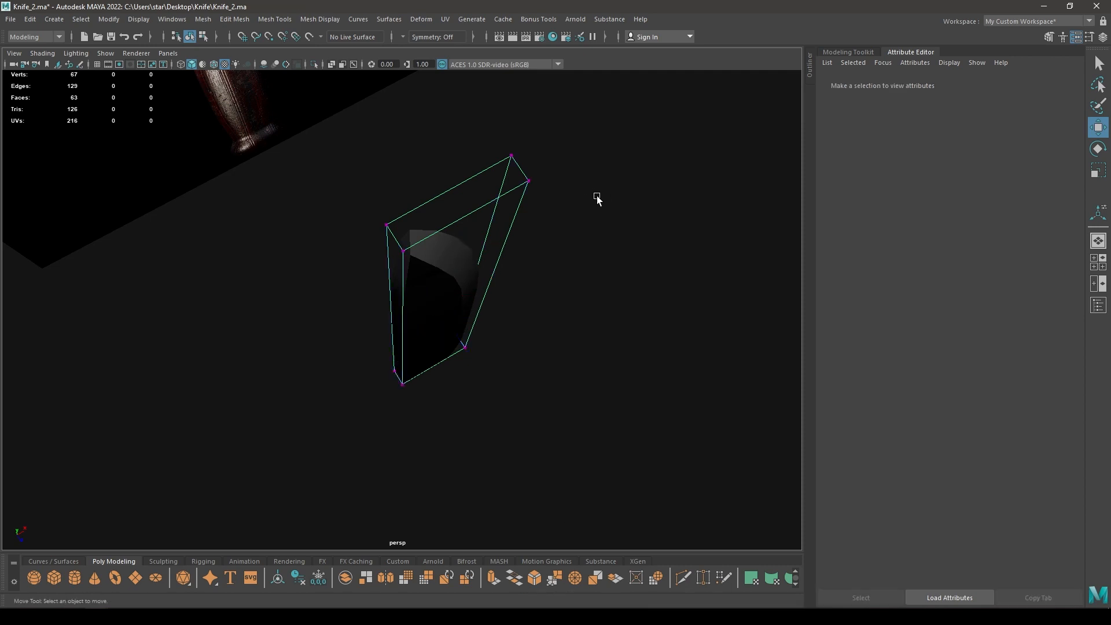
{"action": "left_click_drag", "start_coordinate": [595, 197], "coordinate": [324, 557], "text": "alt"}
{"action": "left_click_drag", "start_coordinate": [347, 511], "coordinate": [467, 519], "text": "alt"}
{"action": "key", "text": "r"}
{"action": "left_click_drag", "start_coordinate": [444, 293], "coordinate": [425, 296]}
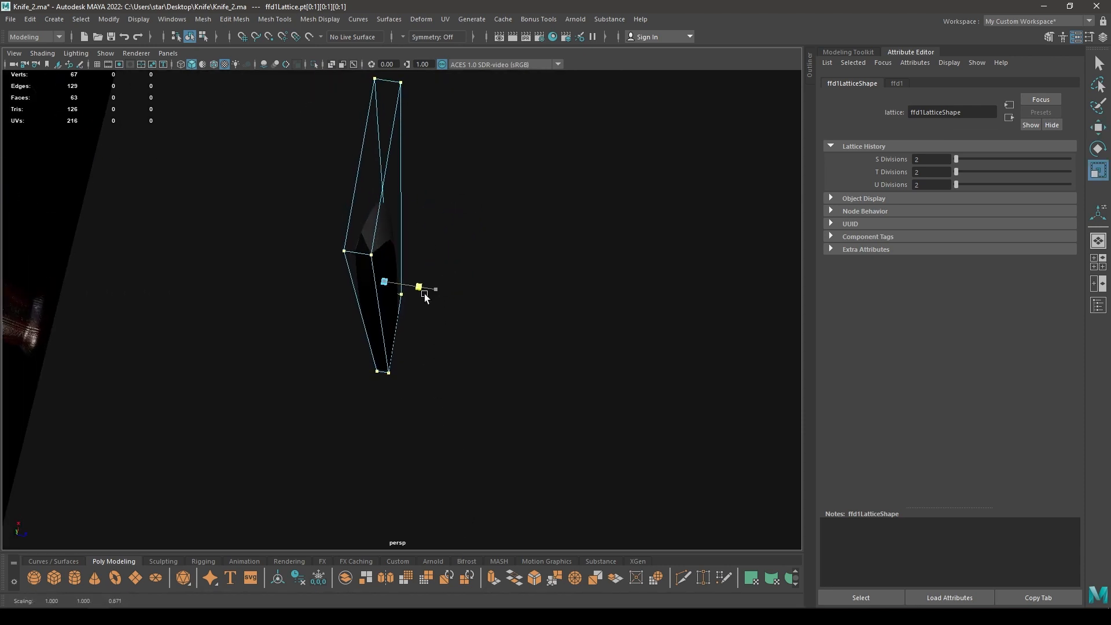
- Select the lattice points on the cutting-edge side and scale them closer together along Z
{"action": "left_click_drag", "start_coordinate": [404, 361], "coordinate": [544, 289], "text": "alt"}
{"action": "left_click_drag", "start_coordinate": [594, 236], "coordinate": [404, 252]}
{"action": "scroll", "coordinate": [404, 252], "scroll_direction": "up", "scroll_amount": 3}
{"action": "left_click_drag", "start_coordinate": [486, 481], "coordinate": [563, 327]}
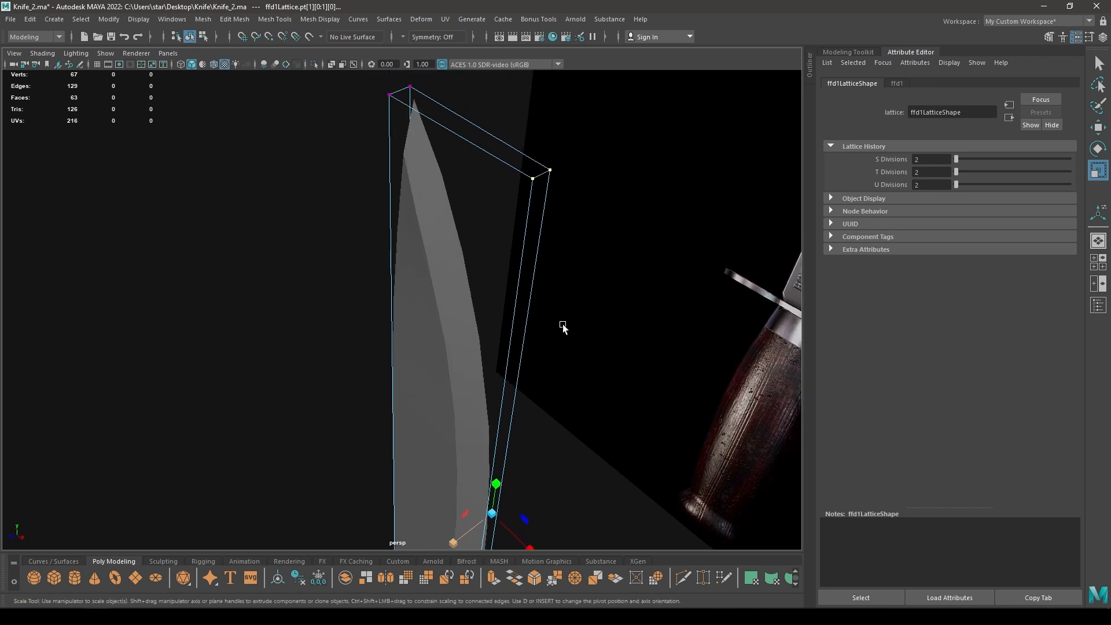
{"action": "left_click_drag", "start_coordinate": [533, 191], "coordinate": [476, 330]}
{"action": "key", "text": "w"}
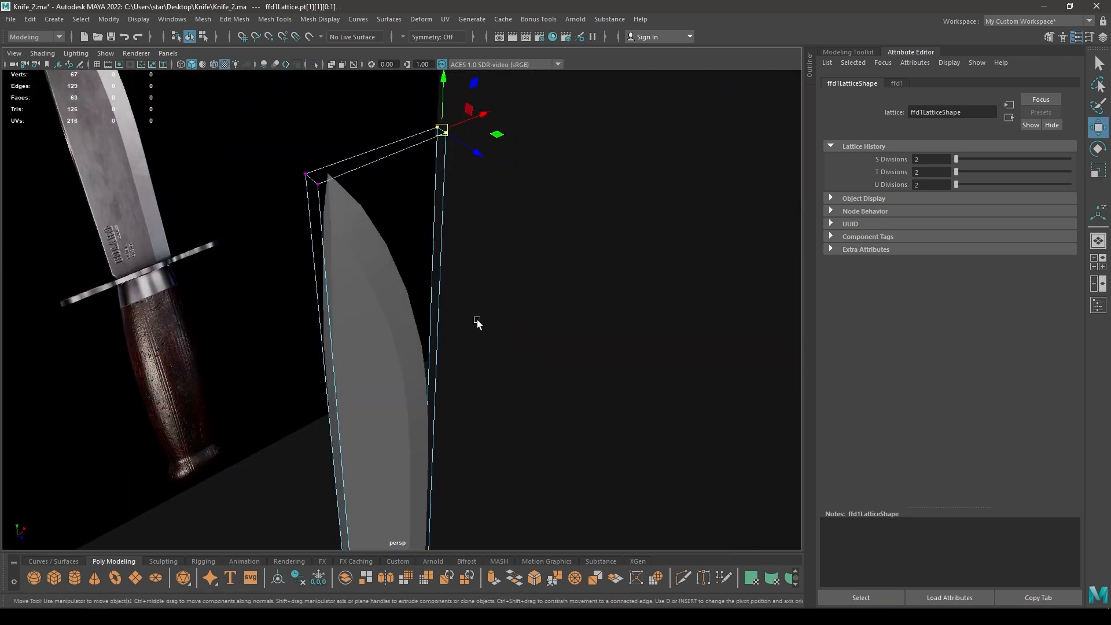
- Delete the blade mesh's history to bake in the lattice deformation
{"action": "left_click", "coordinate": [400, 348]}
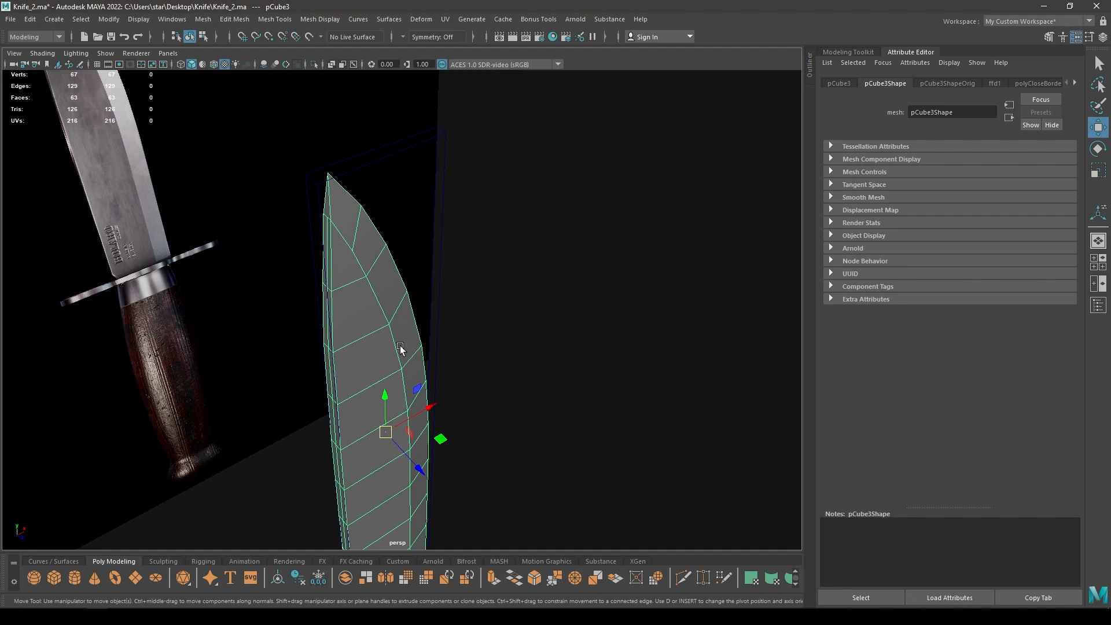
{"action": "left_click", "coordinate": [30, 19]}
{"action": "mouse_move", "coordinate": [100, 155]}
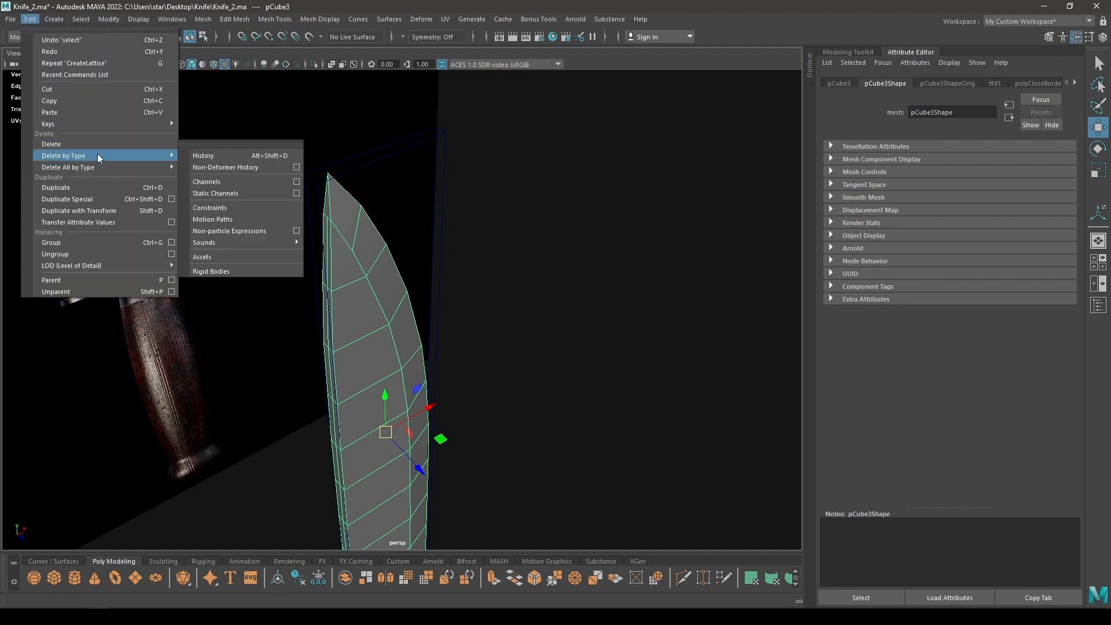
{"action": "left_click", "coordinate": [204, 156]}
{"action": "left_click", "coordinate": [852, 52]}
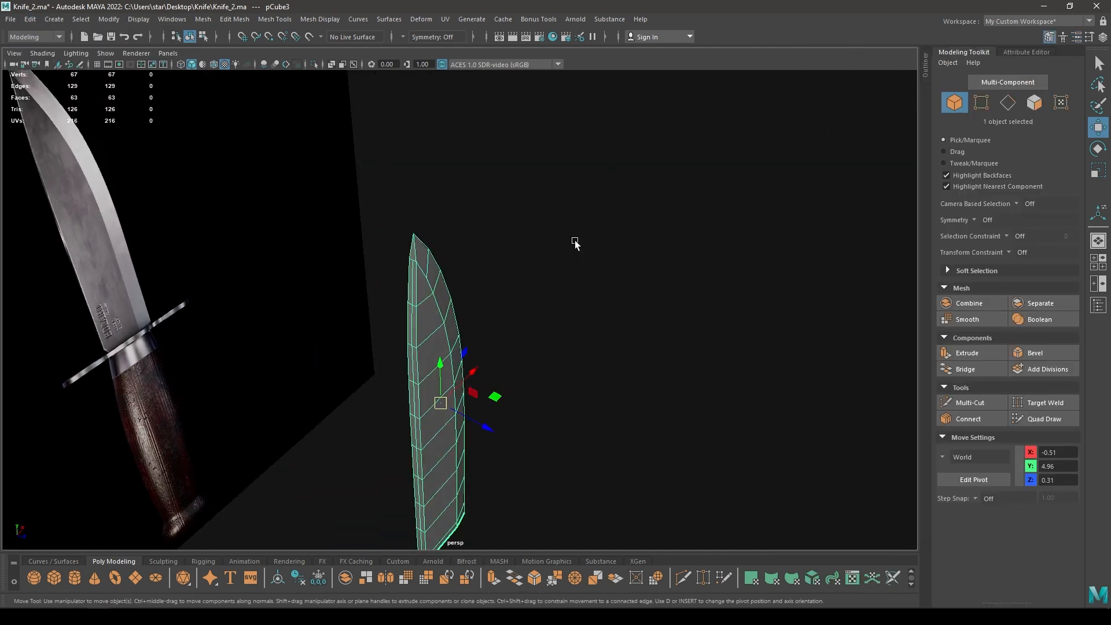
- Select the three spine vertices in the row nearest the tip and scale them narrower along Z
{"action": "left_click", "coordinate": [500, 208]}
{"action": "right_click_drag", "start_coordinate": [621, 162], "coordinate": [628, 162]}
{"action": "left_click_drag", "start_coordinate": [628, 162], "coordinate": [570, 186], "text": "alt"}
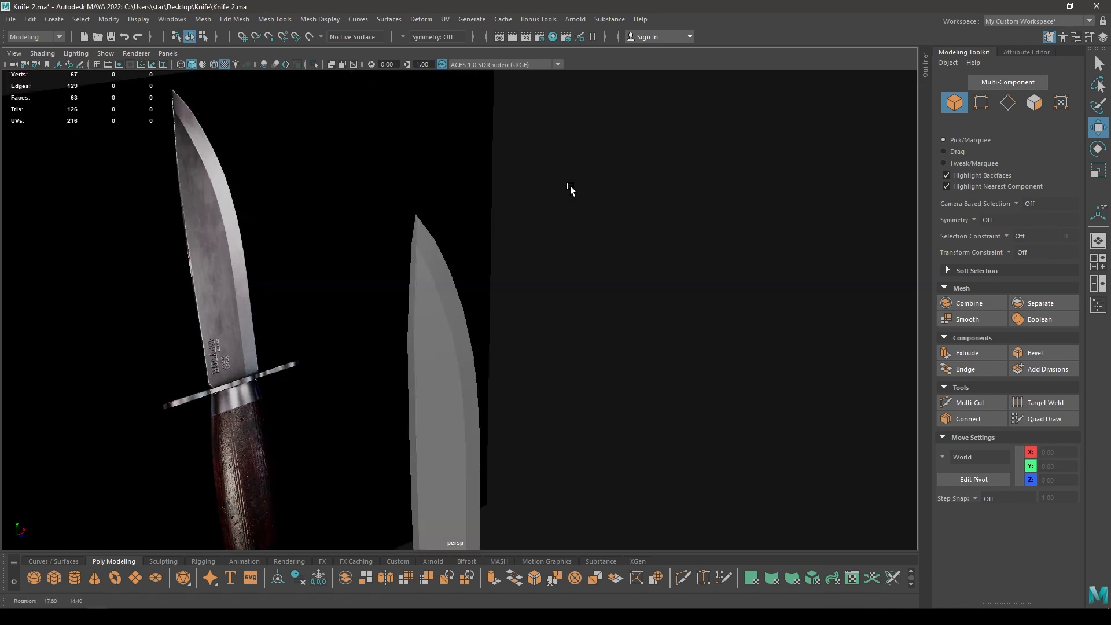
{"action": "right_click_drag", "start_coordinate": [570, 186], "coordinate": [470, 423], "text": "alt"}
{"action": "mouse_move", "coordinate": [470, 424]}
{"action": "left_mouse_down", "text": "alt"}
{"action": "mouse_move", "coordinate": [567, 426]}
{"action": "mouse_move", "coordinate": [489, 430]}
{"action": "left_mouse_up", "text": "alt"}
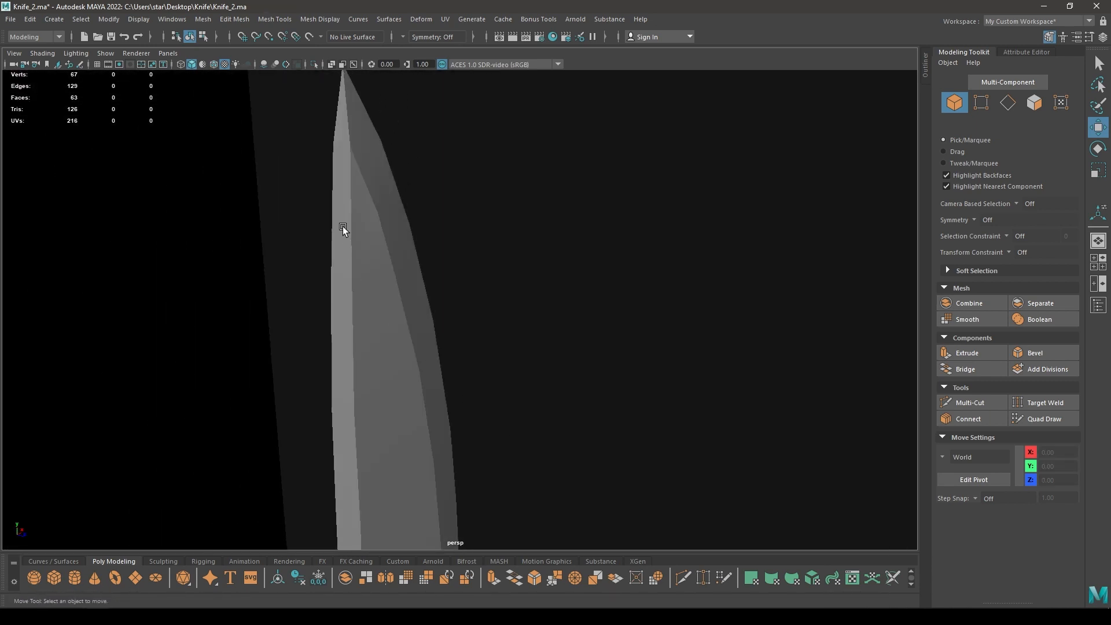
{"action": "left_click", "coordinate": [344, 230]}
{"action": "right_click_drag", "start_coordinate": [499, 165], "coordinate": [445, 165]}
{"action": "left_click_drag", "start_coordinate": [409, 203], "coordinate": [461, 362], "text": "alt"}
{"action": "key", "text": "r"}
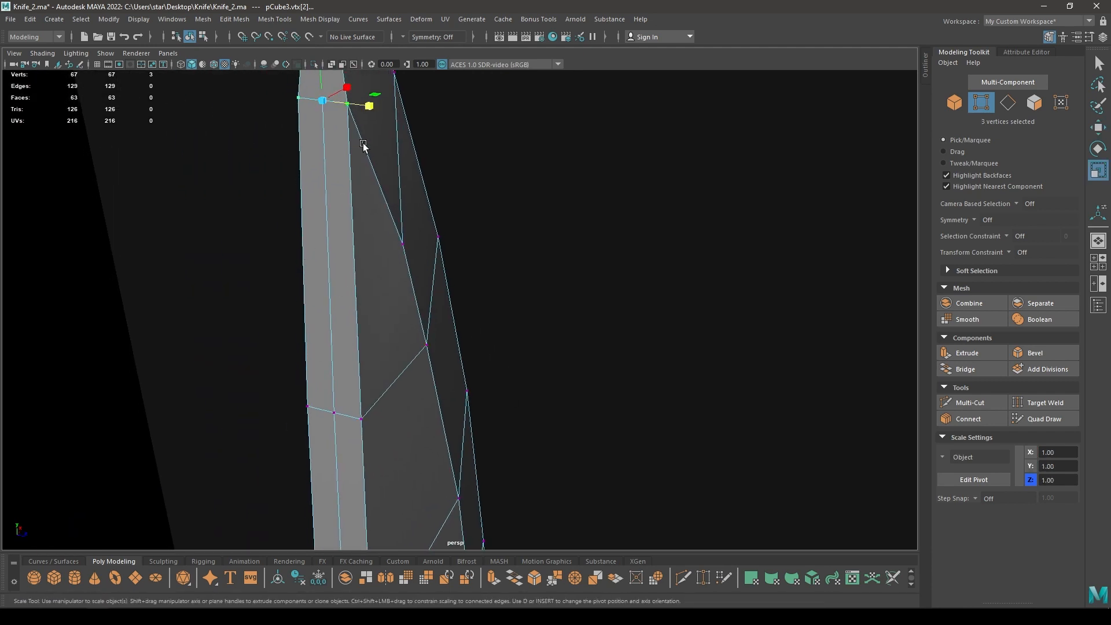
{"action": "left_click_drag", "start_coordinate": [370, 106], "coordinate": [355, 108]}
- Scale the next row of spine vertices slightly narrower along Z and return to object mode
{"action": "left_click_drag", "start_coordinate": [391, 373], "coordinate": [293, 280], "text": "alt"}
{"action": "left_click_drag", "start_coordinate": [335, 318], "coordinate": [394, 349]}
{"action": "left_click_drag", "start_coordinate": [391, 352], "coordinate": [457, 414], "text": "alt"}
{"action": "left_click_drag", "start_coordinate": [490, 354], "coordinate": [486, 352]}
{"action": "left_click_drag", "start_coordinate": [486, 352], "coordinate": [404, 318], "text": "alt"}
{"action": "key", "text": "w"}
{"action": "right_click_drag", "start_coordinate": [438, 290], "coordinate": [497, 260]}
{"action": "left_click", "coordinate": [536, 401]}
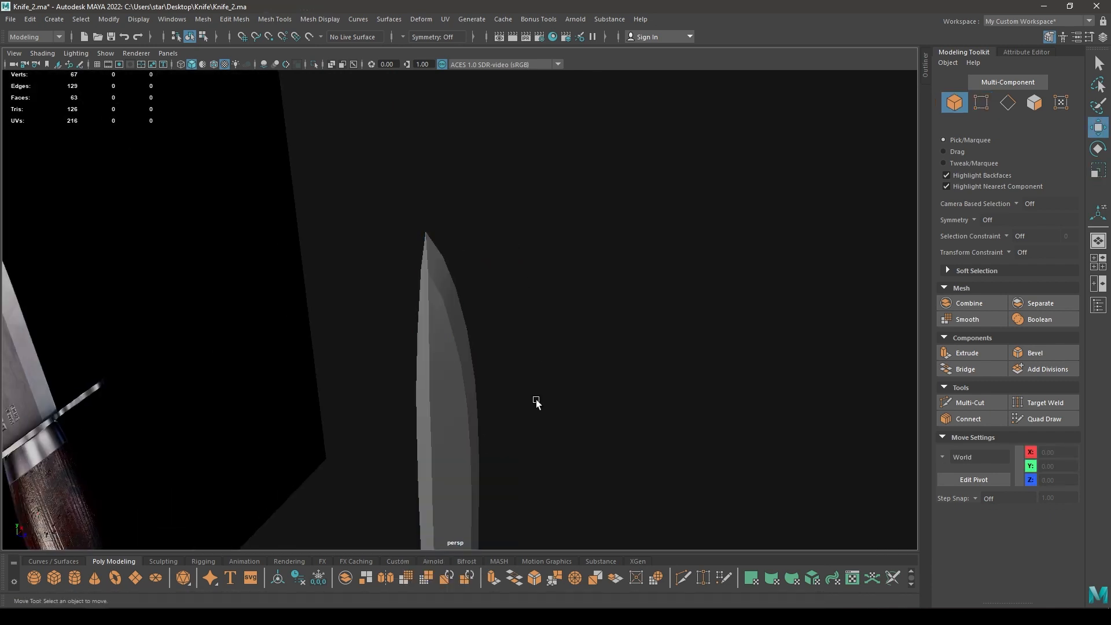
- Select the lengthwise bevel edge loops on both sides of the blade and harden them
{"action": "left_click_drag", "start_coordinate": [536, 400], "coordinate": [458, 421], "text": "alt"}
{"action": "left_click", "coordinate": [493, 260]}
{"action": "right_click_drag", "start_coordinate": [494, 260], "coordinate": [495, 161]}
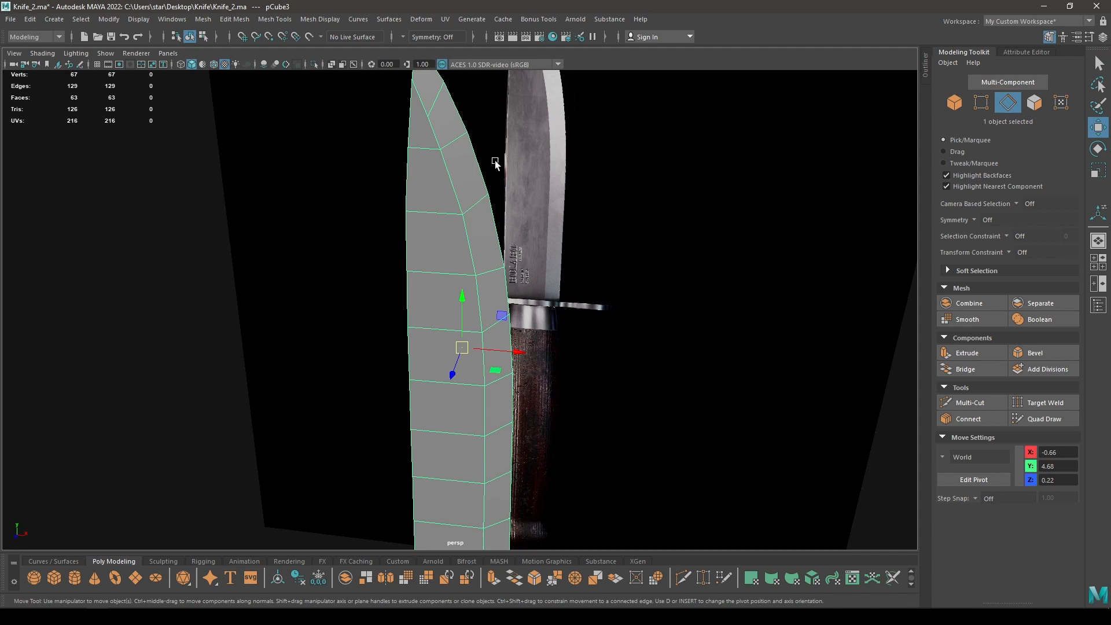
{"action": "double_click", "coordinate": [469, 248]}
{"action": "left_click", "coordinate": [428, 94], "text": "shift"}
{"action": "left_click_drag", "start_coordinate": [428, 94], "coordinate": [373, 218], "text": "alt"}
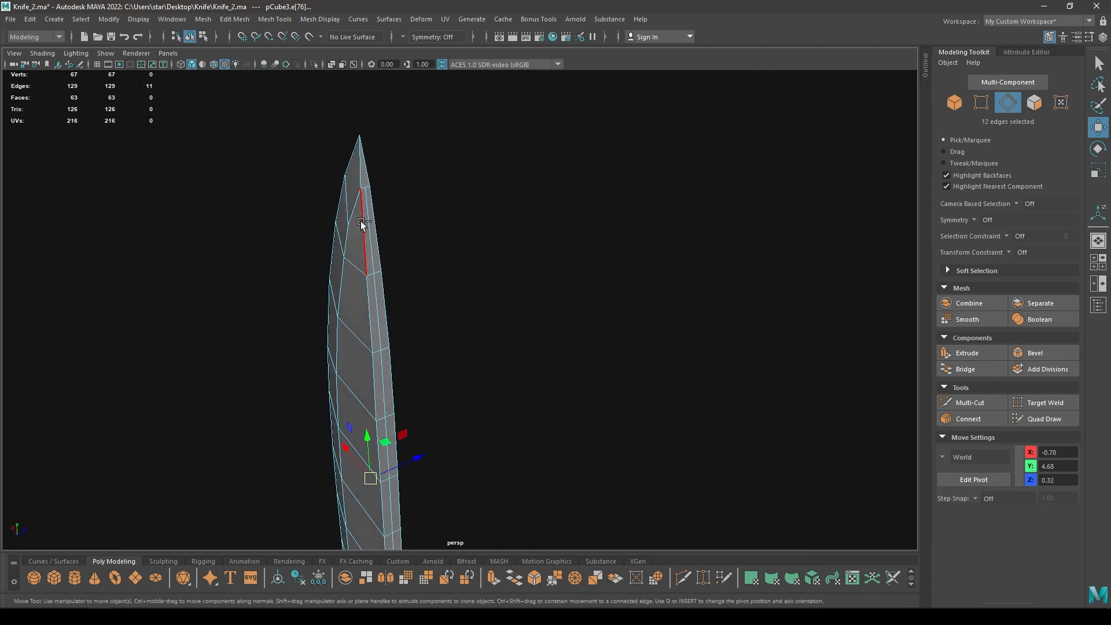
{"action": "left_click_drag", "start_coordinate": [343, 237], "coordinate": [284, 277], "text": "alt"}
{"action": "left_click", "coordinate": [317, 19]}
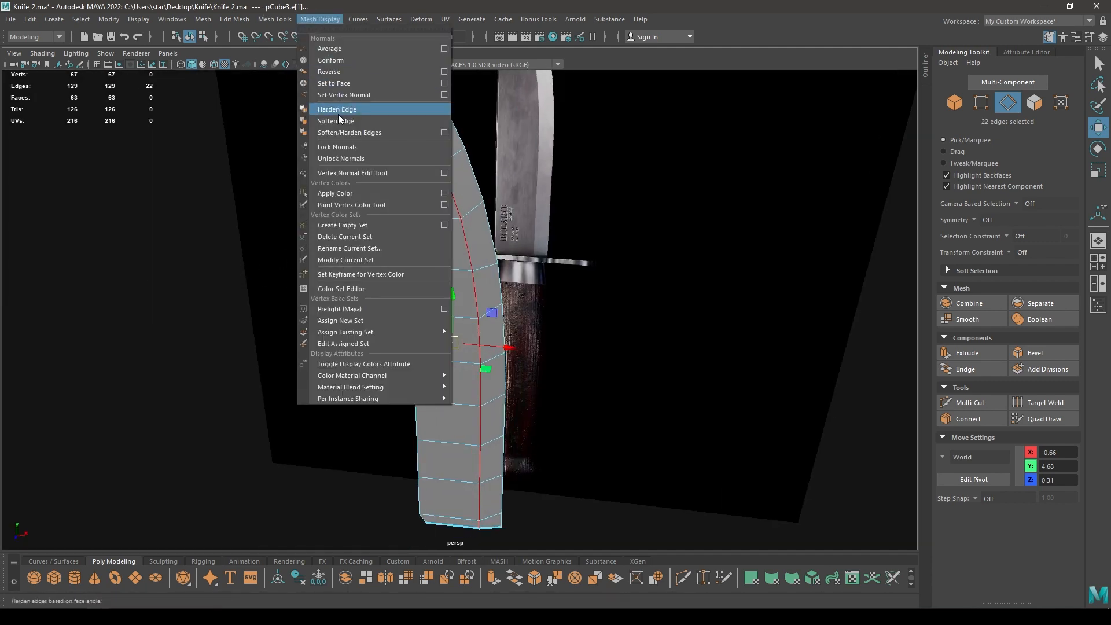
- Select the crosswise edge loops along the whole blade, from the tip down to the base
{"action": "right_click", "coordinate": [423, 155]}
{"action": "double_click", "coordinate": [453, 155]}
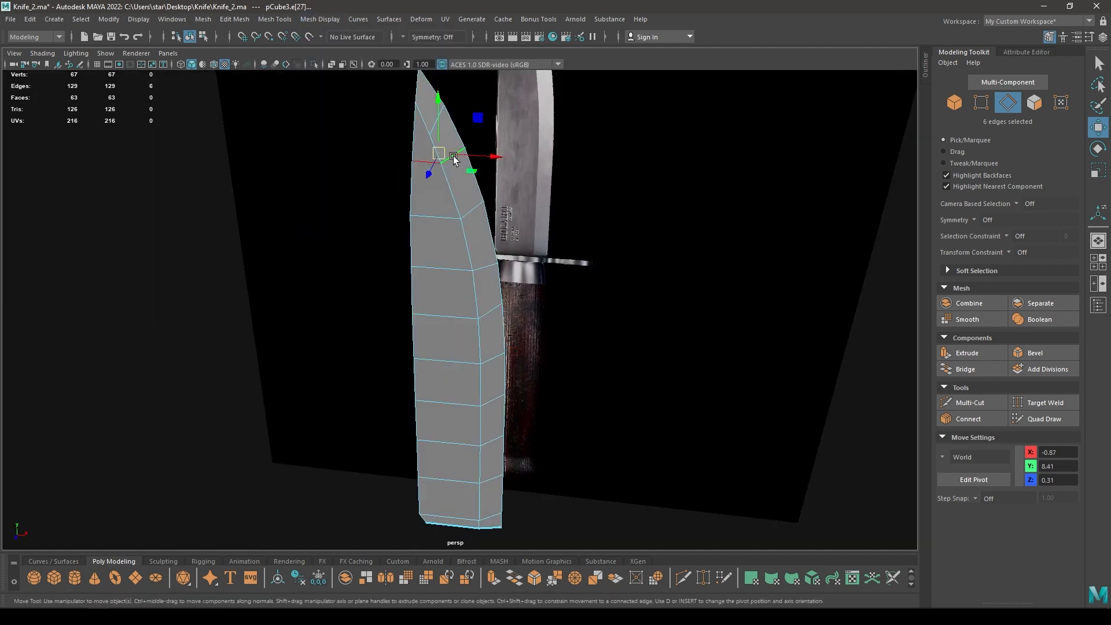
{"action": "right_click_drag", "start_coordinate": [516, 137], "coordinate": [353, 184], "text": "ctrl"}
{"action": "right_click_drag", "start_coordinate": [284, 204], "coordinate": [285, 209], "text": "ctrl"}
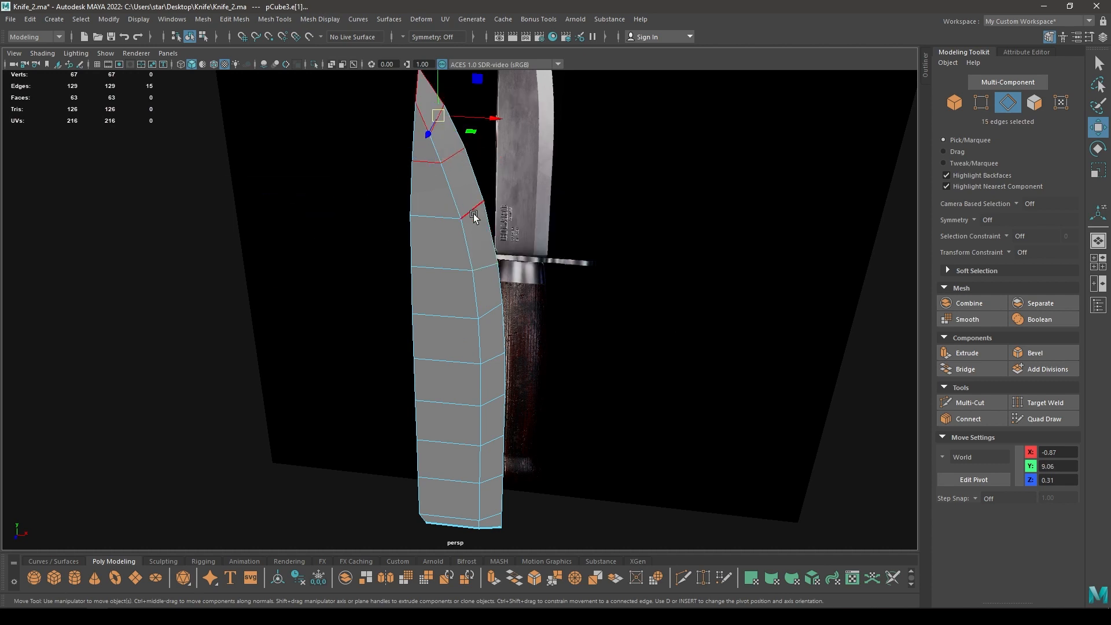
{"action": "double_click", "coordinate": [490, 310]}
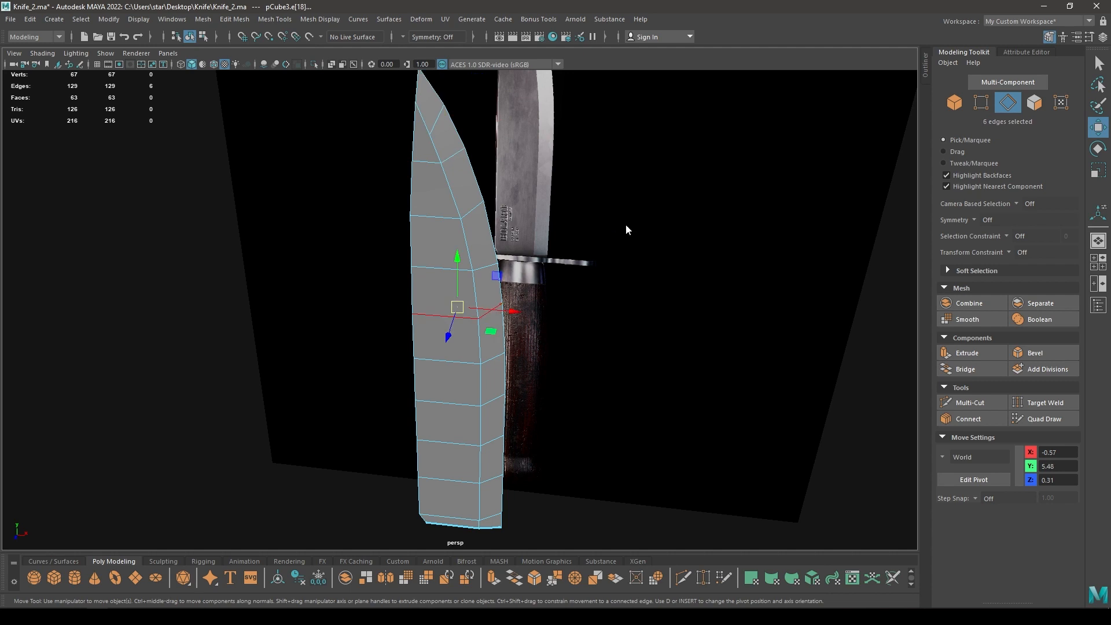
{"action": "right_click_drag", "start_coordinate": [624, 228], "coordinate": [389, 294], "text": "ctrl"}
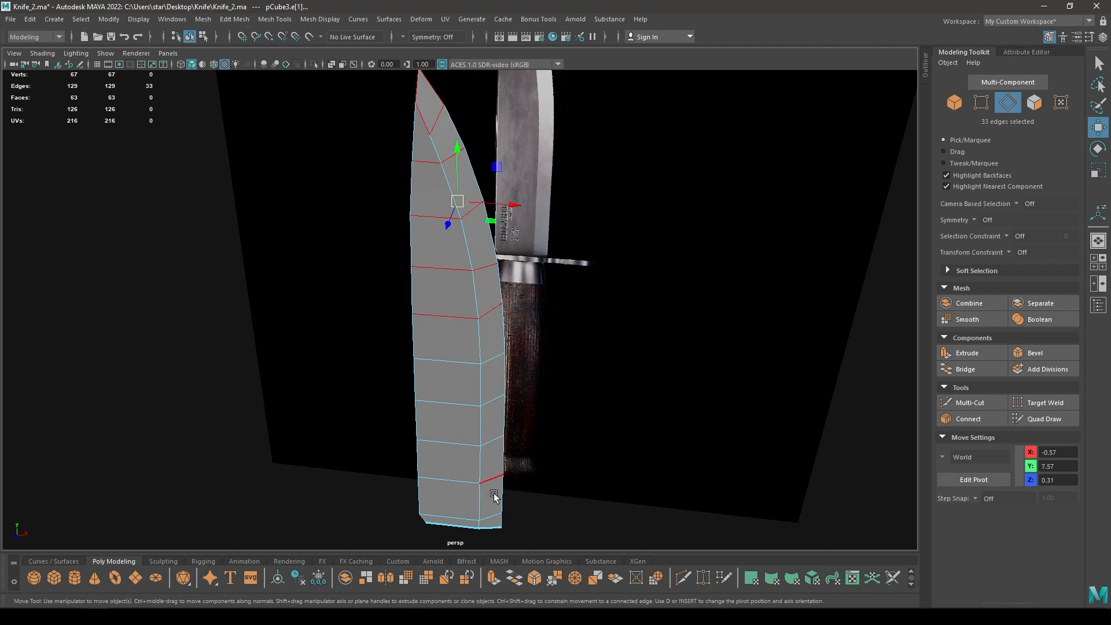
{"action": "double_click", "coordinate": [492, 516], "text": "shift"}
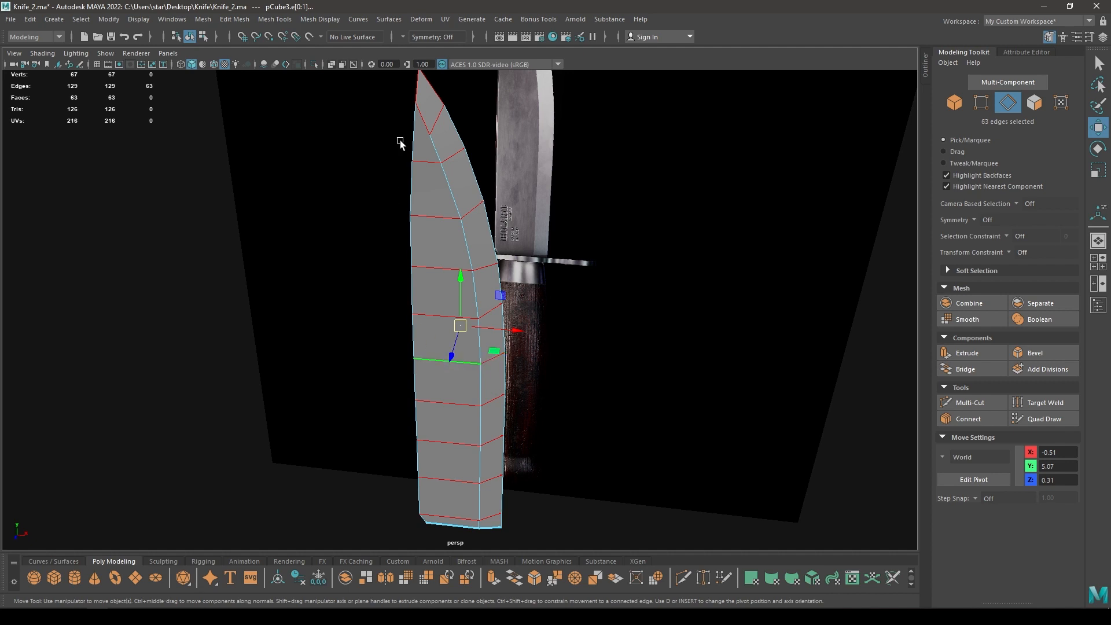
- Deselect the unwanted edges near the blade's tip on both sides, keeping the crosswise edges selected
{"action": "left_click", "coordinate": [429, 87], "text": "ctrl"}
{"action": "left_click_drag", "start_coordinate": [429, 87], "coordinate": [538, 257], "text": "alt"}
{"action": "left_click_drag", "start_coordinate": [369, 288], "coordinate": [411, 277], "text": "alt"}
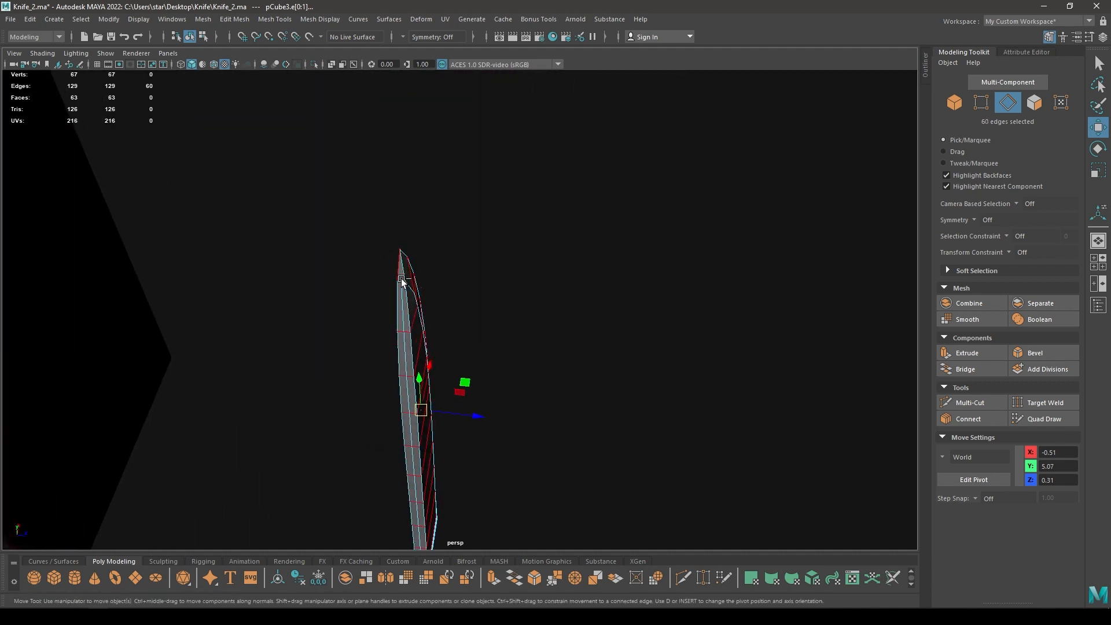
{"action": "left_click_drag", "start_coordinate": [404, 325], "coordinate": [436, 213], "text": "alt"}
{"action": "left_click_drag", "start_coordinate": [382, 298], "coordinate": [528, 239], "text": "alt"}
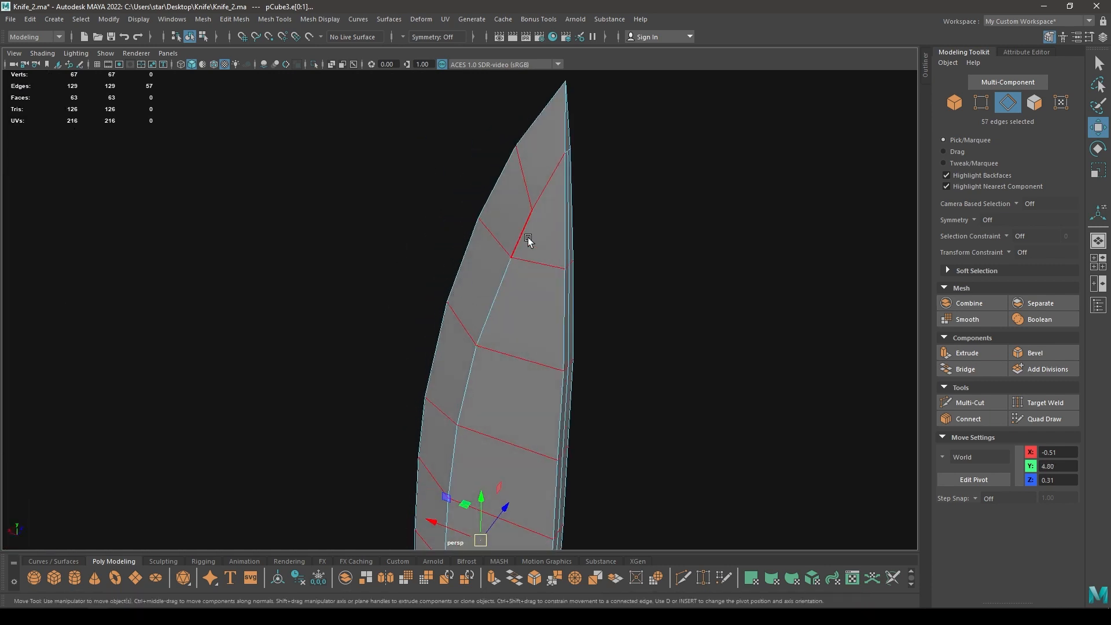
{"action": "left_click", "coordinate": [553, 183], "text": "ctrl"}
{"action": "left_click_drag", "start_coordinate": [539, 197], "coordinate": [478, 279], "text": "alt"}
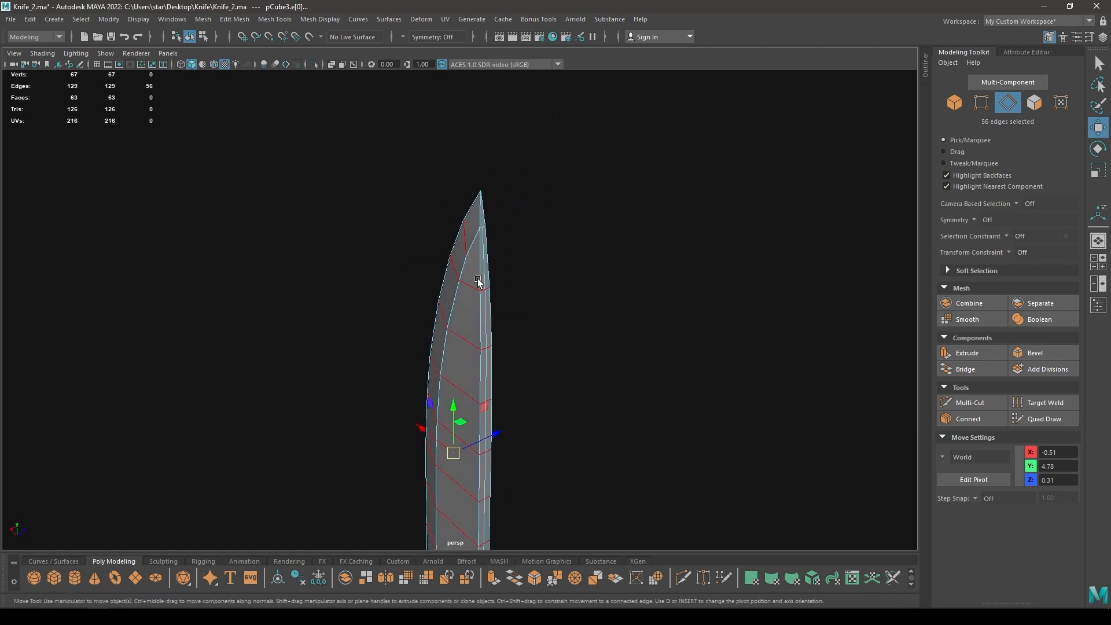
{"action": "left_click_drag", "start_coordinate": [488, 318], "coordinate": [319, 320], "text": "alt"}
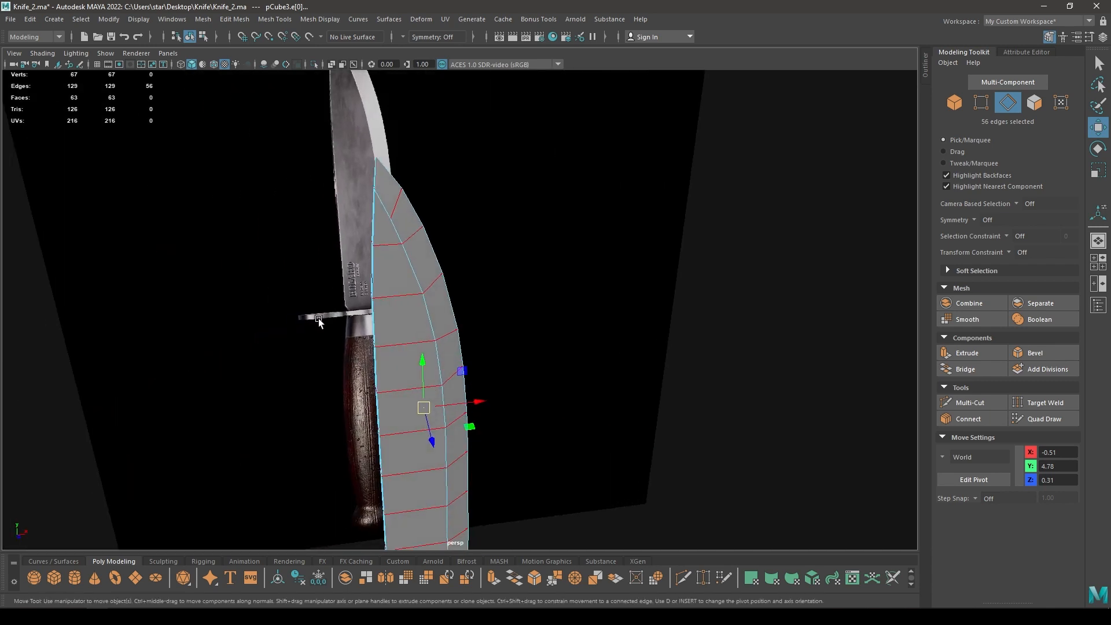
- Soften the selected crosswise edges, return to object mode and save the scene
{"action": "left_click", "coordinate": [318, 19]}
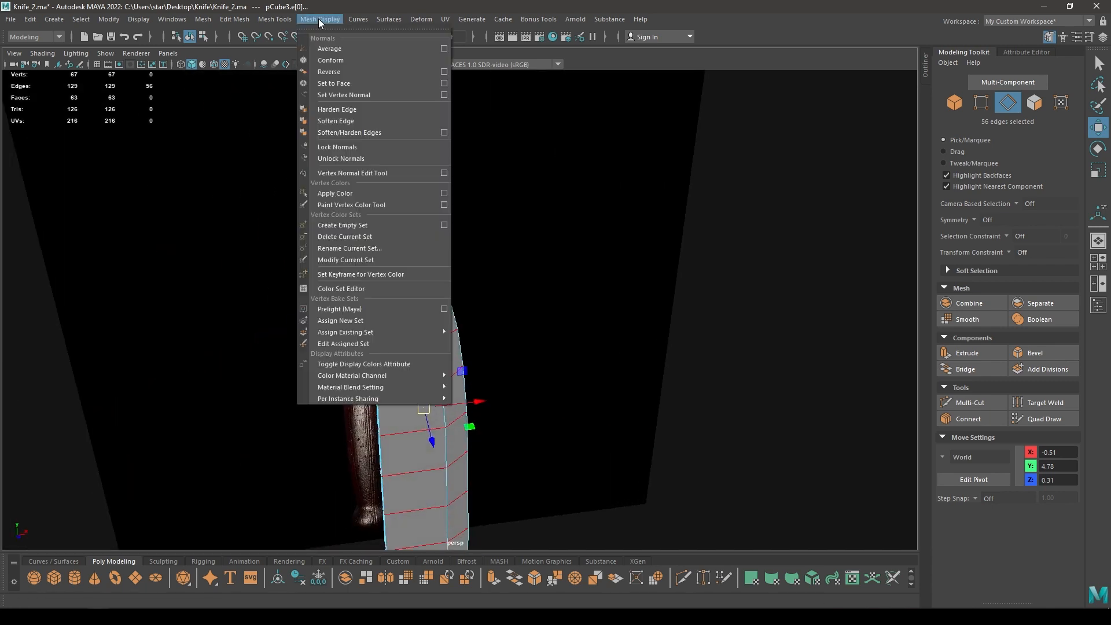
{"action": "left_click", "coordinate": [351, 119]}
{"action": "right_click_drag", "start_coordinate": [402, 220], "coordinate": [474, 99]}
{"action": "left_click", "coordinate": [476, 189]}
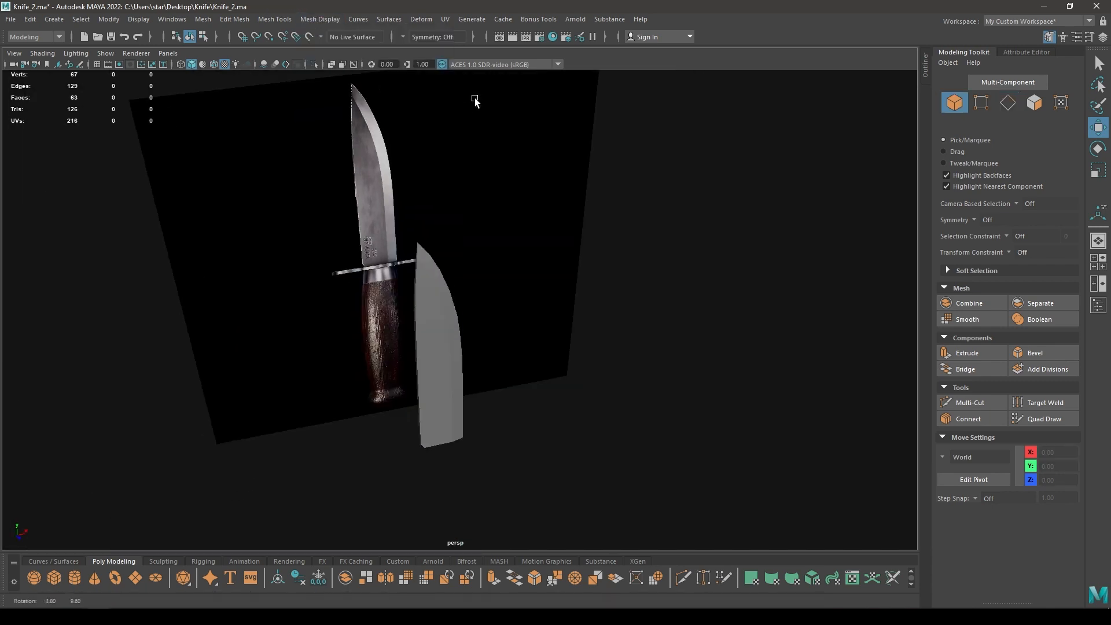
{"action": "left_click_drag", "start_coordinate": [474, 99], "coordinate": [508, 172], "text": "alt"}
{"action": "key", "text": "ctrl+s"}
- Examine the blade's shading and base from several angles and compare them with the reference knife
{"action": "right_click_drag", "start_coordinate": [507, 173], "coordinate": [515, 394], "text": "alt"}
{"action": "left_click_drag", "start_coordinate": [515, 394], "coordinate": [493, 355], "text": "alt"}
{"action": "middle_click_drag", "start_coordinate": [494, 355], "coordinate": [496, 96], "text": "alt"}
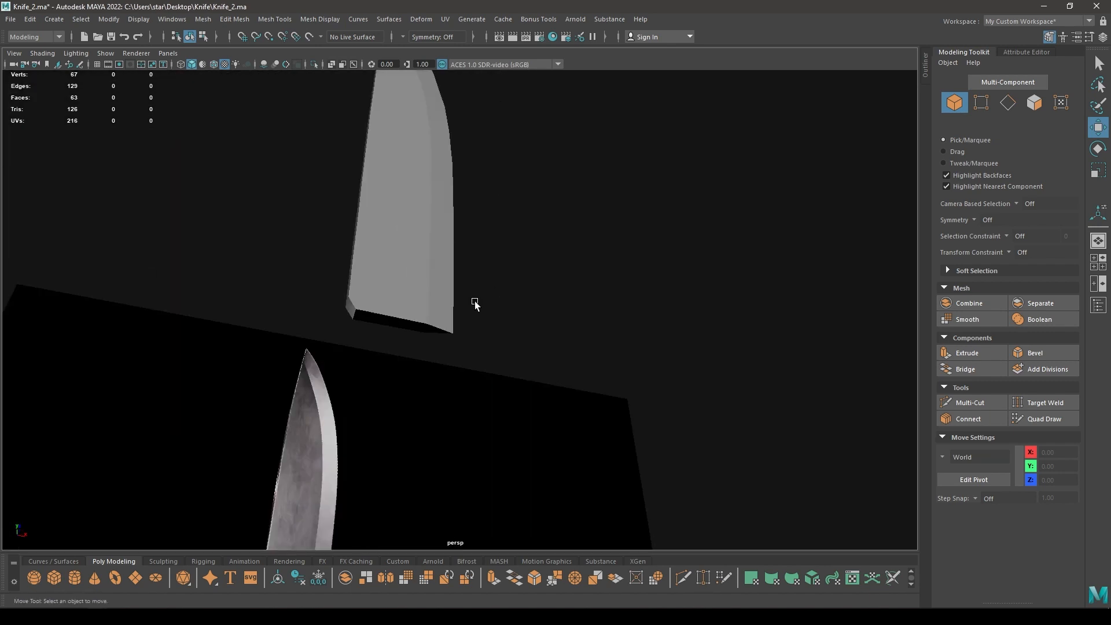
{"action": "left_click_drag", "start_coordinate": [474, 303], "coordinate": [455, 318], "text": "alt"}
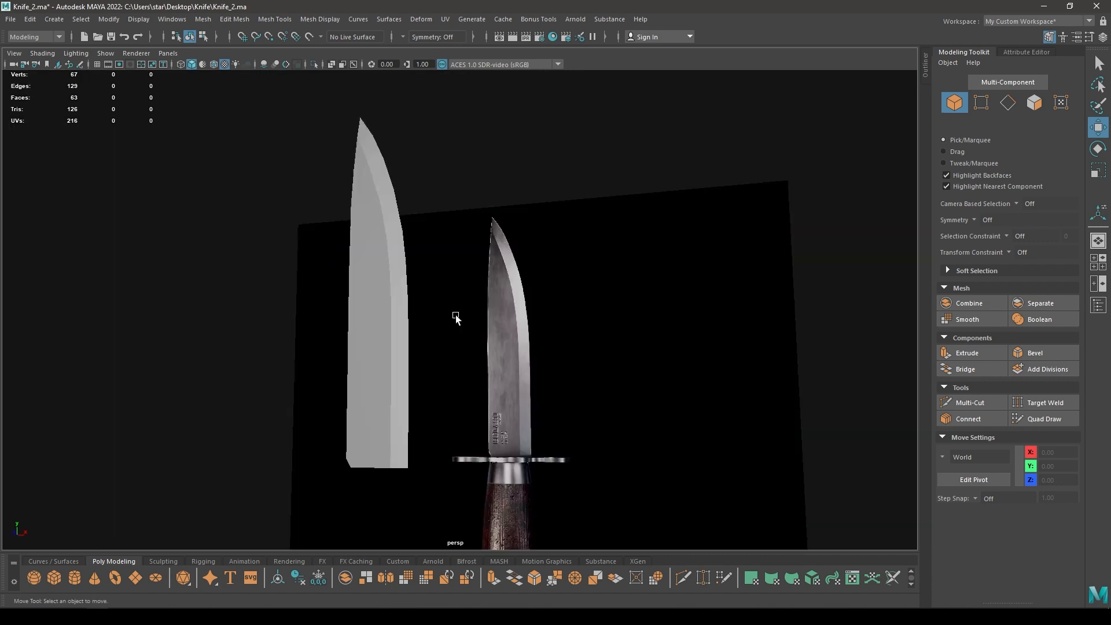
{"action": "left_click_drag", "start_coordinate": [441, 355], "coordinate": [490, 324], "text": "alt"}
{"action": "middle_click_drag", "start_coordinate": [489, 324], "coordinate": [514, 254], "text": "alt"}
{"action": "scroll", "coordinate": [466, 427], "scroll_direction": "down", "scroll_amount": 2}
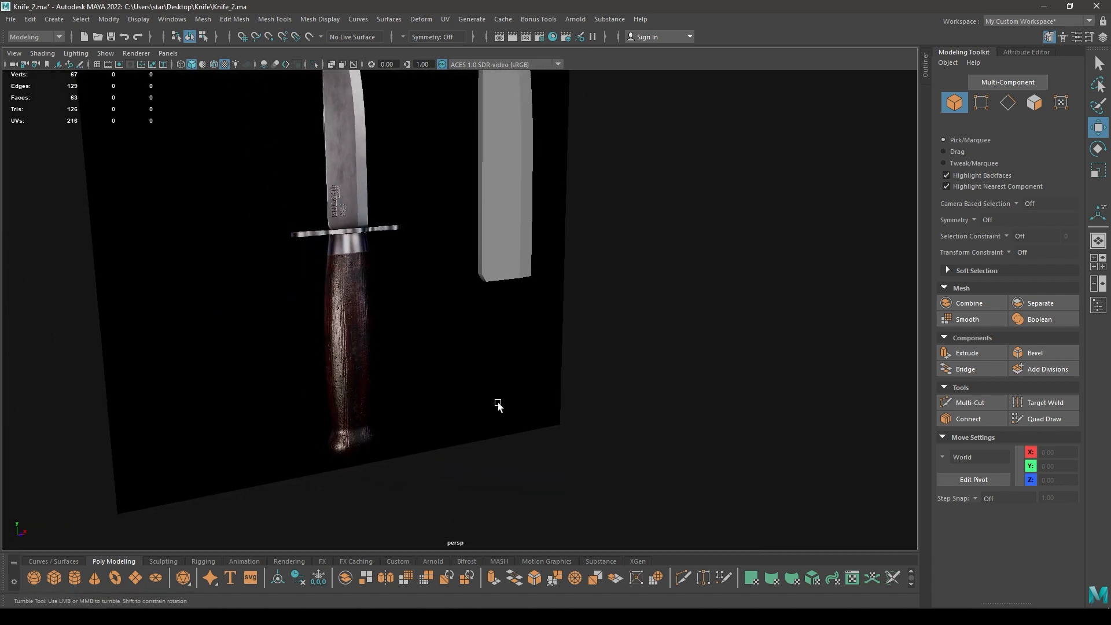
{"action": "left_click_drag", "start_coordinate": [534, 376], "coordinate": [509, 396], "text": "alt"}
{"action": "left_click_drag", "start_coordinate": [476, 351], "coordinate": [575, 407], "text": "alt"}
- Create a polygon cylinder at the origin as the base shape for the knife's crossguard
{"action": "left_click", "coordinate": [486, 374]}
{"action": "left_click", "coordinate": [575, 406]}
{"action": "scroll", "coordinate": [570, 328], "scroll_direction": "down", "scroll_amount": 2}
{"action": "right_click_drag", "start_coordinate": [667, 283], "coordinate": [602, 283], "text": "shift"}
{"action": "left_click_drag", "start_coordinate": [573, 327], "coordinate": [473, 348], "text": "alt"}
- Center the blade's pivot and snap the blade to the grid center at X 0 and Z 0 using the top view
{"action": "key", "text": "space"}
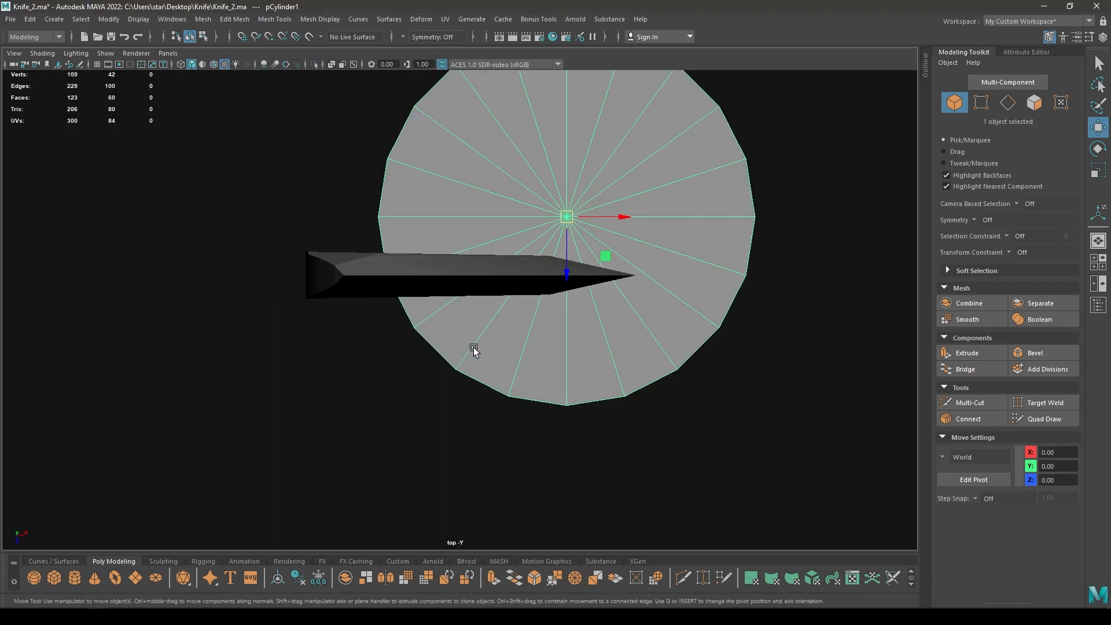
{"action": "left_click", "coordinate": [479, 289]}
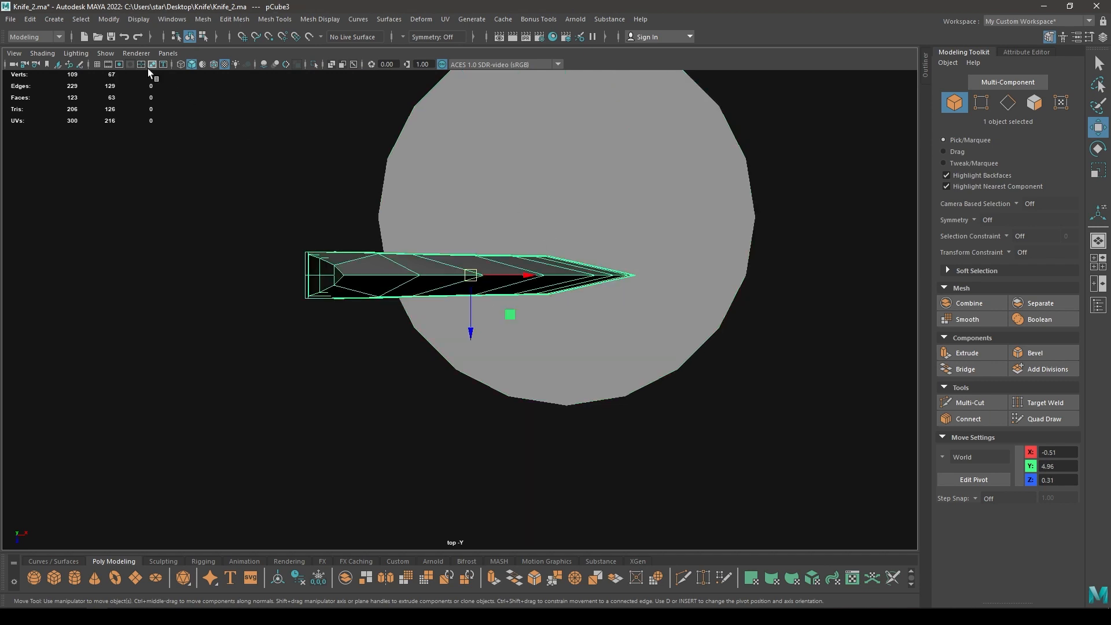
{"action": "left_click", "coordinate": [98, 64]}
{"action": "middle_click_drag", "start_coordinate": [591, 229], "coordinate": [536, 266], "text": "alt"}
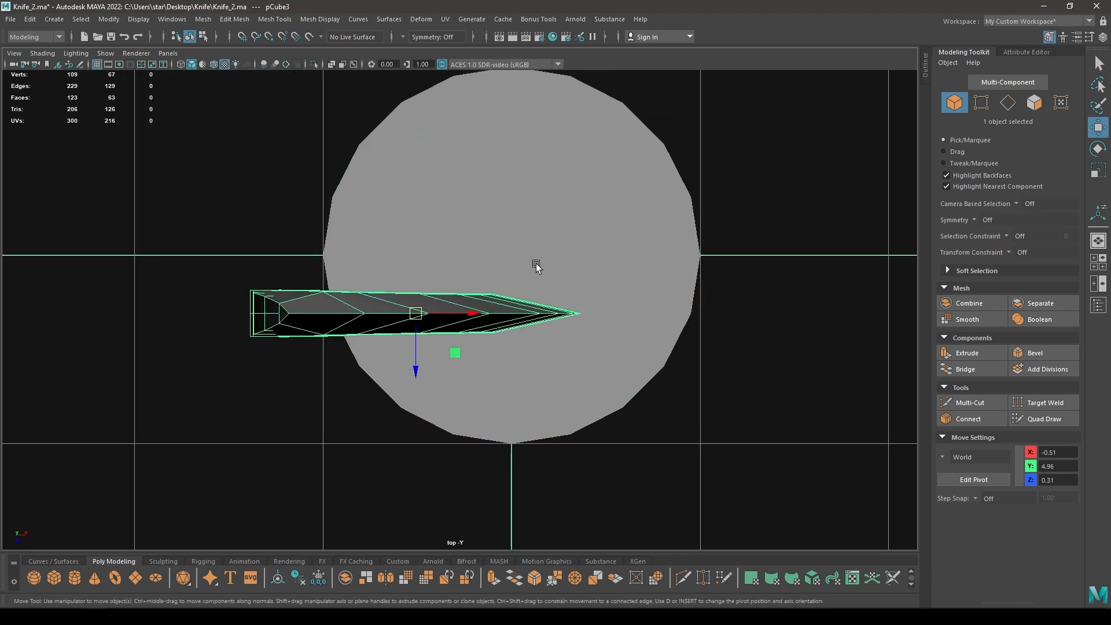
{"action": "key", "text": "4"}
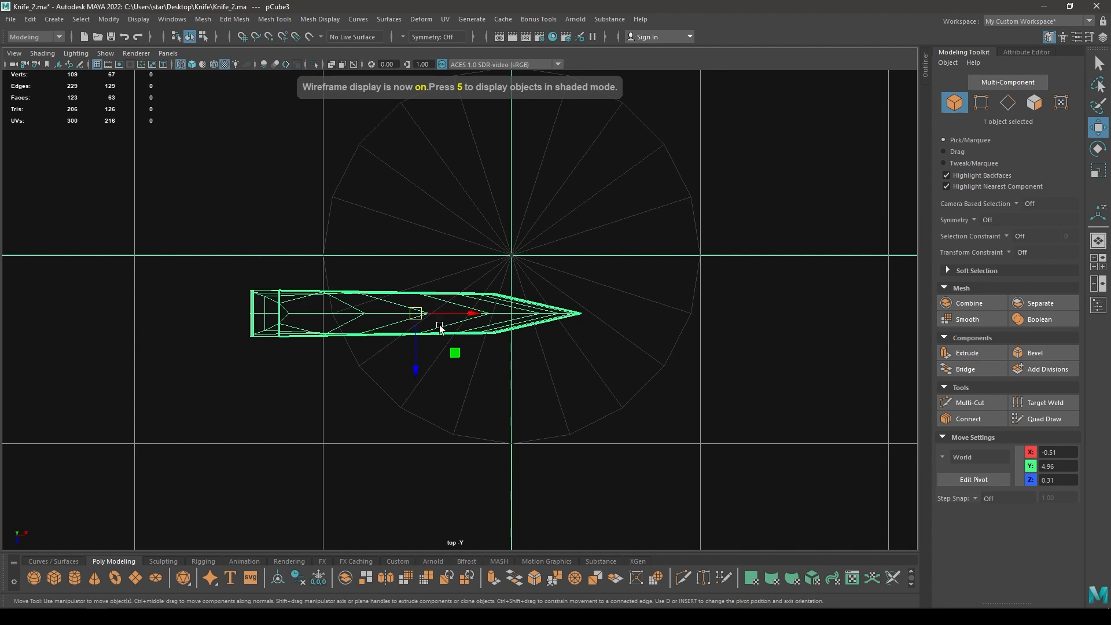
{"action": "key", "text": "space"}
{"action": "left_click", "coordinate": [345, 266]}
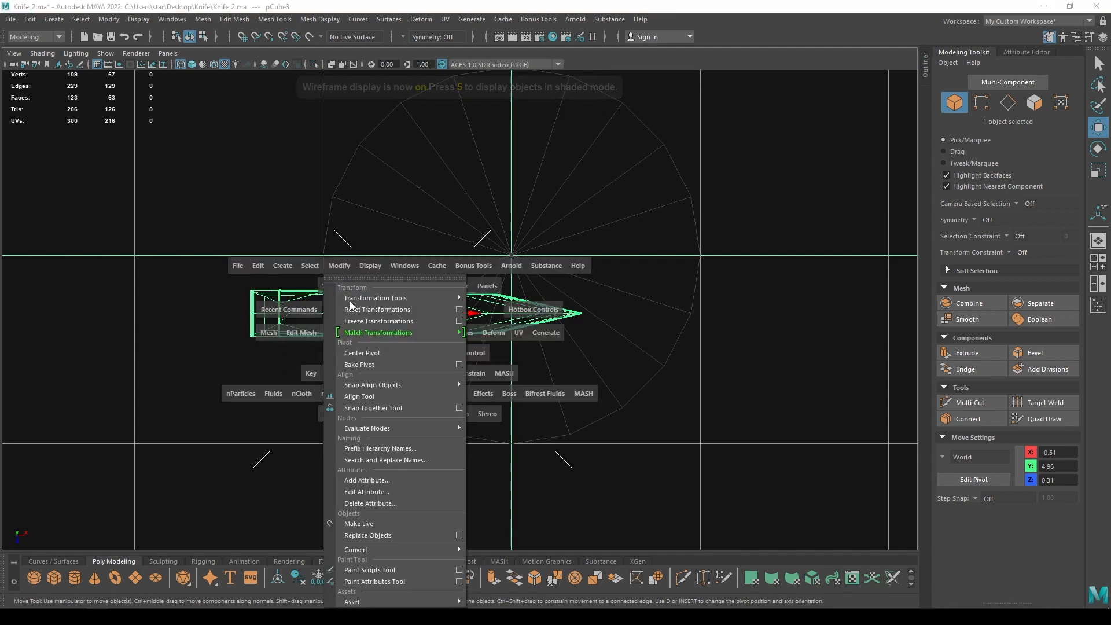
{"action": "left_click", "coordinate": [356, 354]}
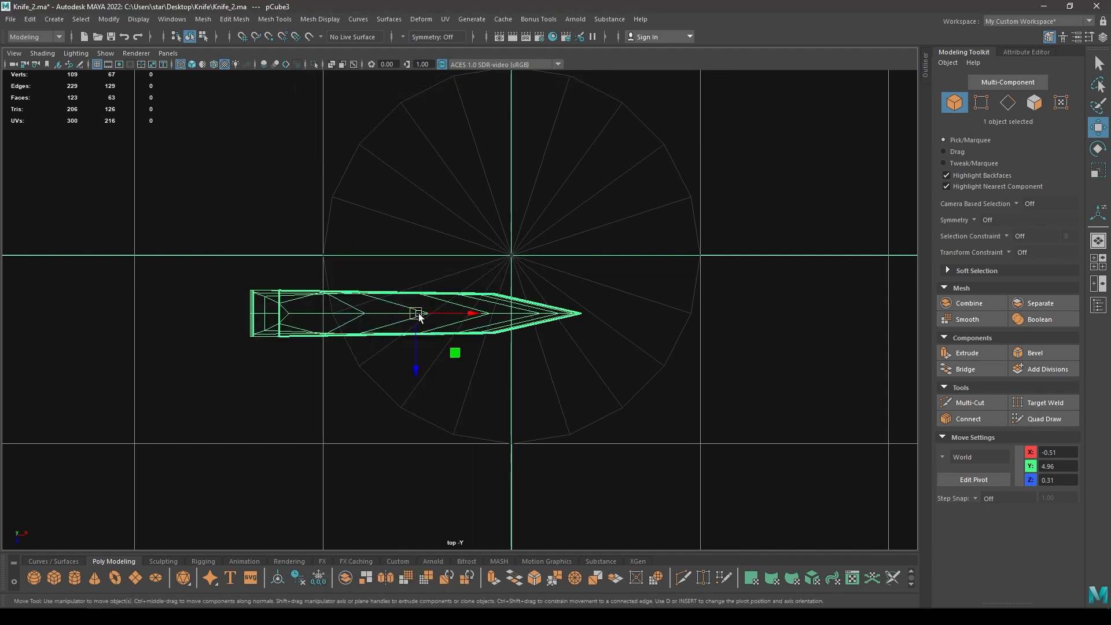
{"action": "left_click_drag", "start_coordinate": [418, 313], "coordinate": [421, 315]}
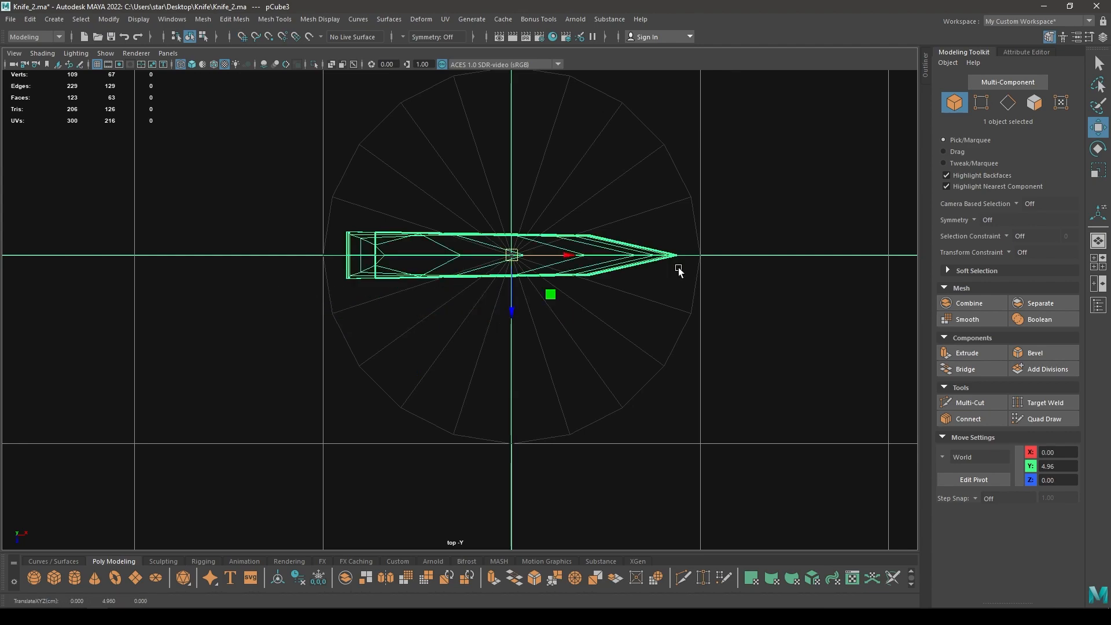
{"action": "key", "text": "space"}
{"action": "left_click_drag", "start_coordinate": [630, 277], "coordinate": [599, 301]}
{"action": "key", "text": "6"}
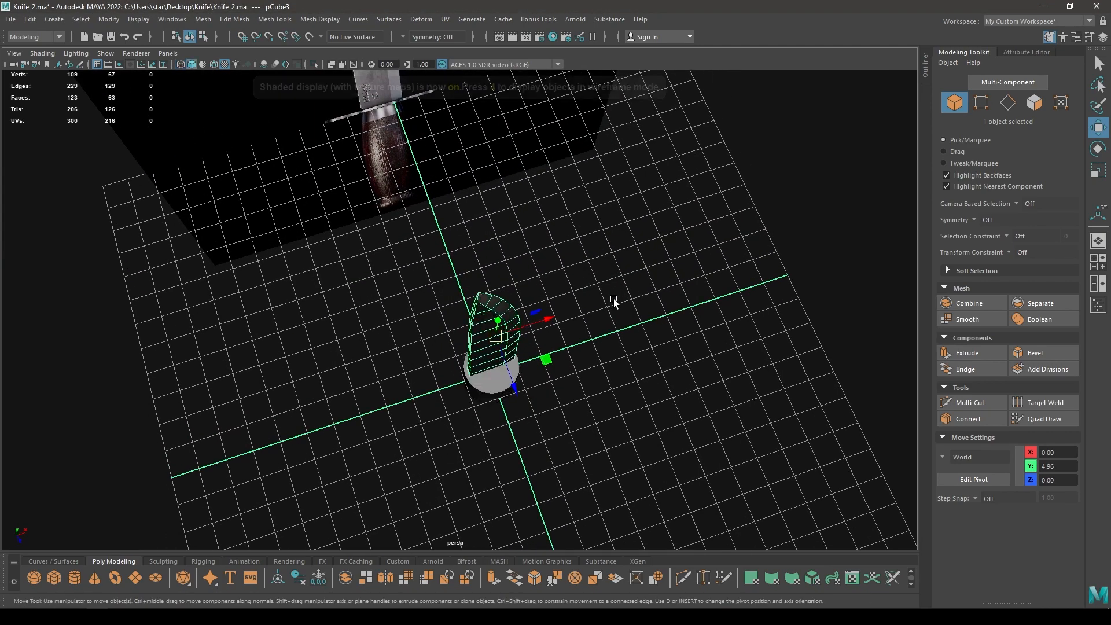
- Select the cylinder in the front view and reduce its height to 0.1 against the reference crossguard
{"action": "mouse_move", "coordinate": [541, 325]}
{"action": "left_mouse_down", "text": "alt"}
{"action": "mouse_move", "coordinate": [530, 245]}
{"action": "mouse_move", "coordinate": [513, 258]}
{"action": "mouse_move", "coordinate": [509, 295]}
{"action": "left_mouse_up", "text": "alt"}
{"action": "right_click_drag", "start_coordinate": [520, 370], "coordinate": [651, 466], "text": "alt"}
{"action": "key", "text": "space"}
{"action": "left_click_drag", "start_coordinate": [587, 357], "coordinate": [587, 388]}
{"action": "middle_click_drag", "start_coordinate": [560, 425], "coordinate": [637, 282], "text": "alt"}
{"action": "right_click_drag", "start_coordinate": [573, 434], "coordinate": [616, 456], "text": "alt"}
{"action": "left_click", "coordinate": [616, 439]}
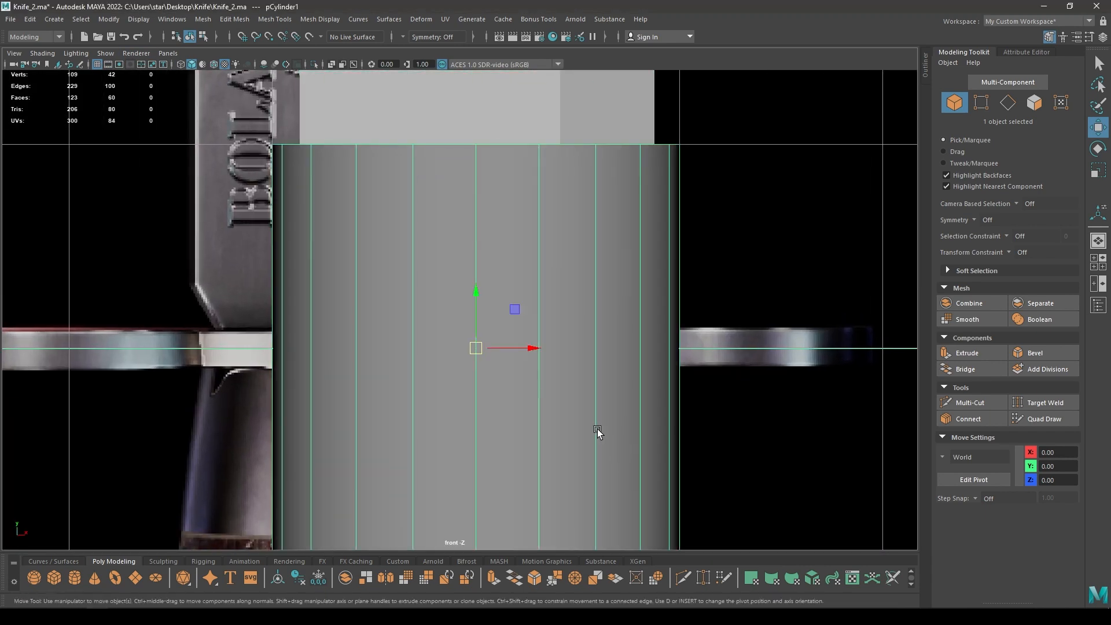
{"action": "key", "text": "4"}
{"action": "key", "text": "t"}
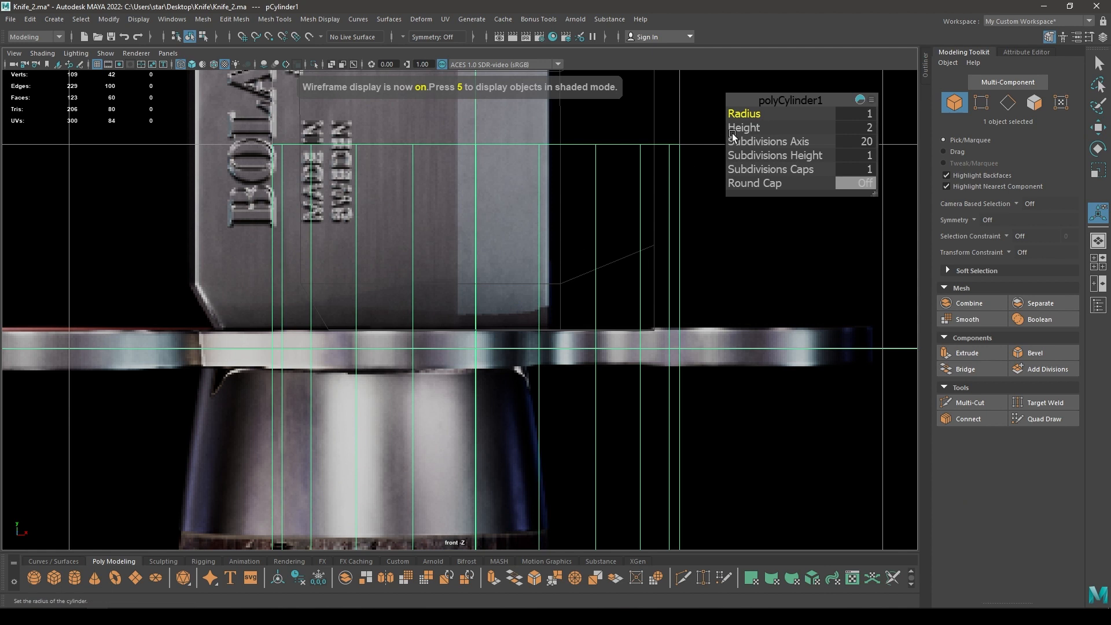
{"action": "left_click_drag", "start_coordinate": [742, 128], "coordinate": [732, 128]}
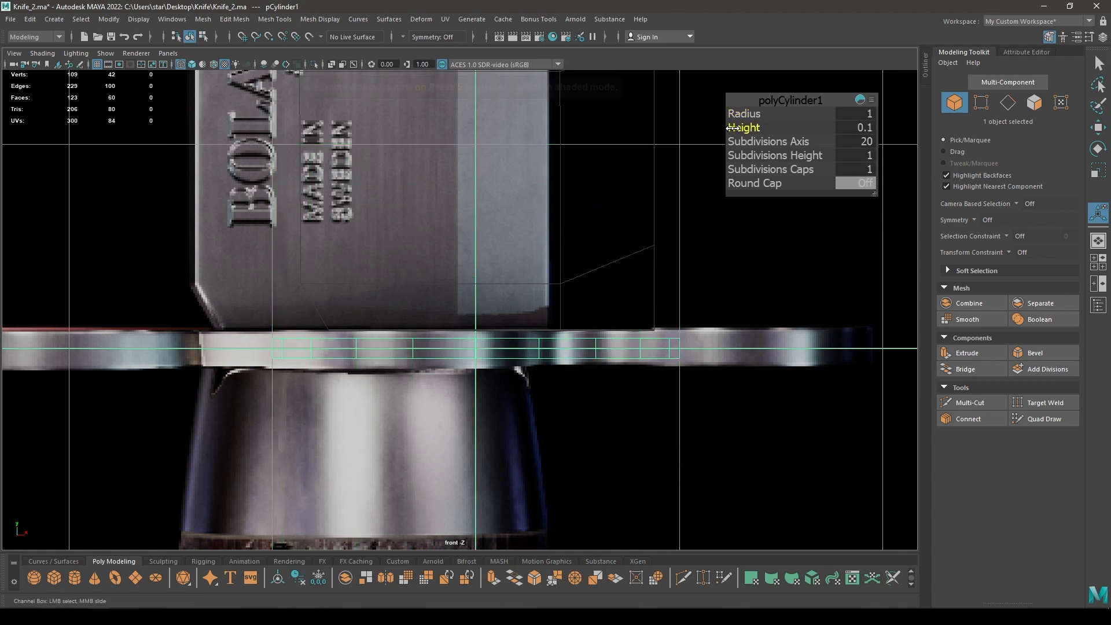
- Set the cylinder's height to 0.2 and move it along Y to about -0.01, just under the blade's base
{"action": "left_click", "coordinate": [212, 64]}
{"action": "scroll", "coordinate": [495, 248], "scroll_direction": "down", "scroll_amount": 5}
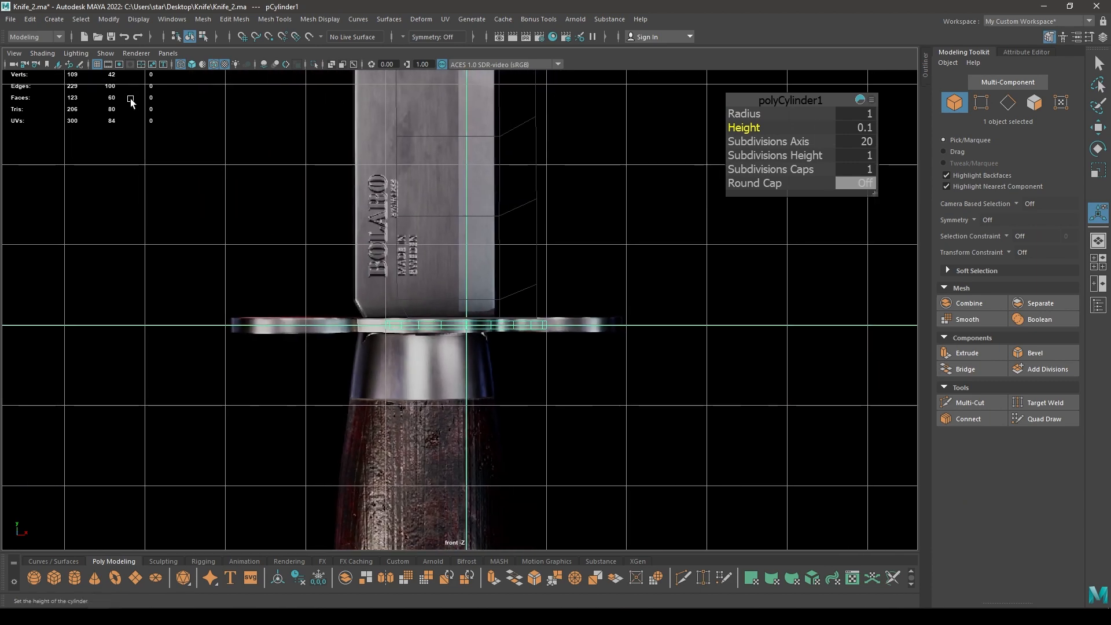
{"action": "scroll", "coordinate": [462, 313], "scroll_direction": "up", "scroll_amount": 5}
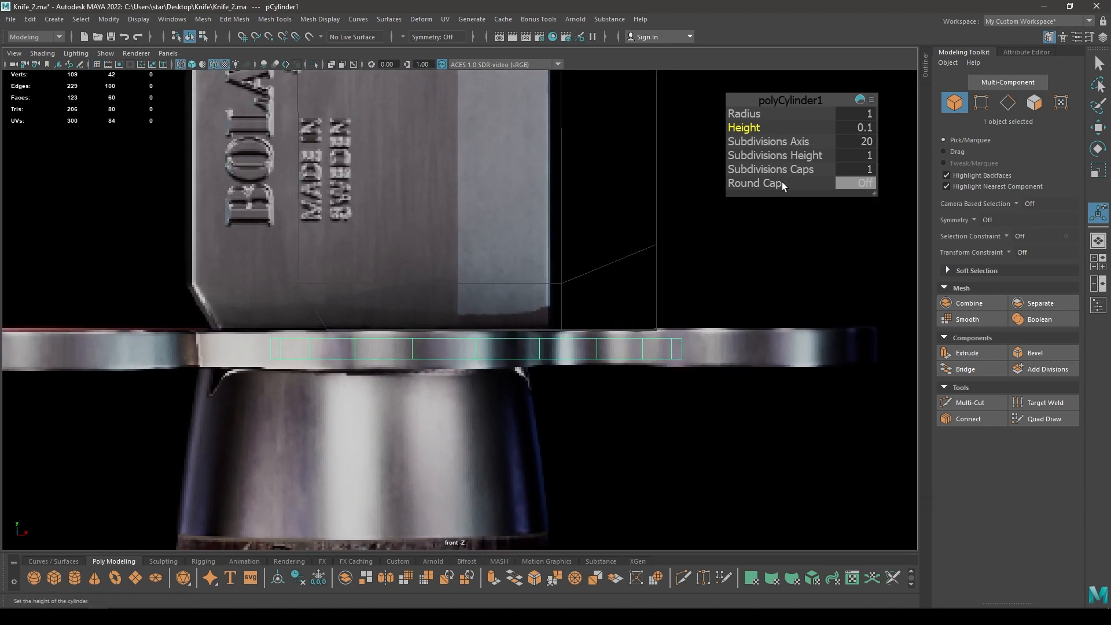
{"action": "type", "text": "0.2"}
{"action": "key", "text": "Return"}
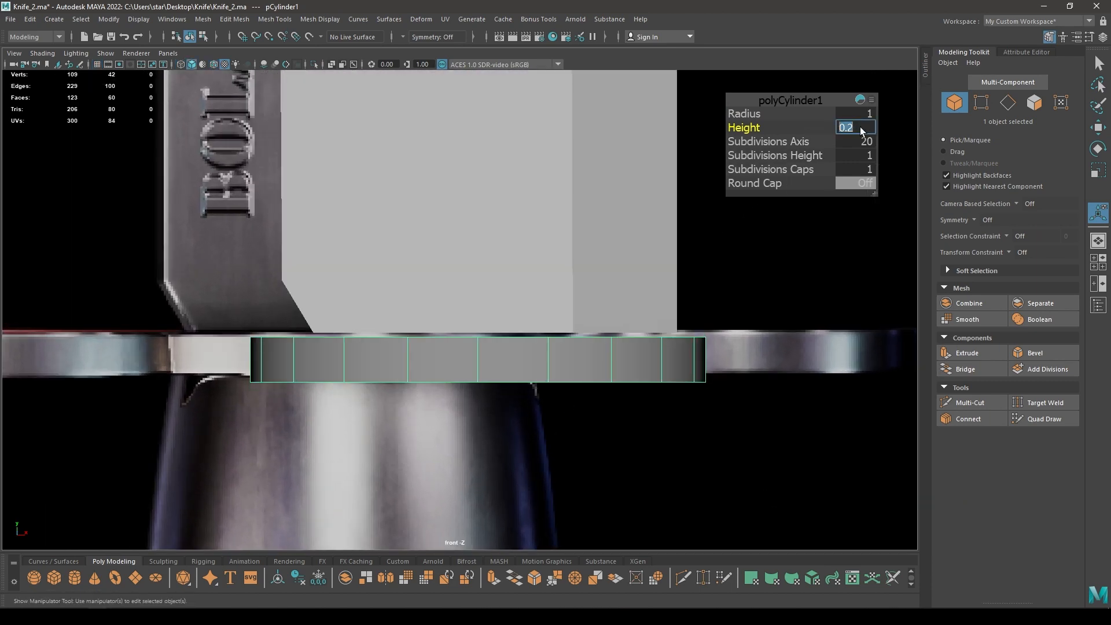
{"action": "key", "text": "w"}
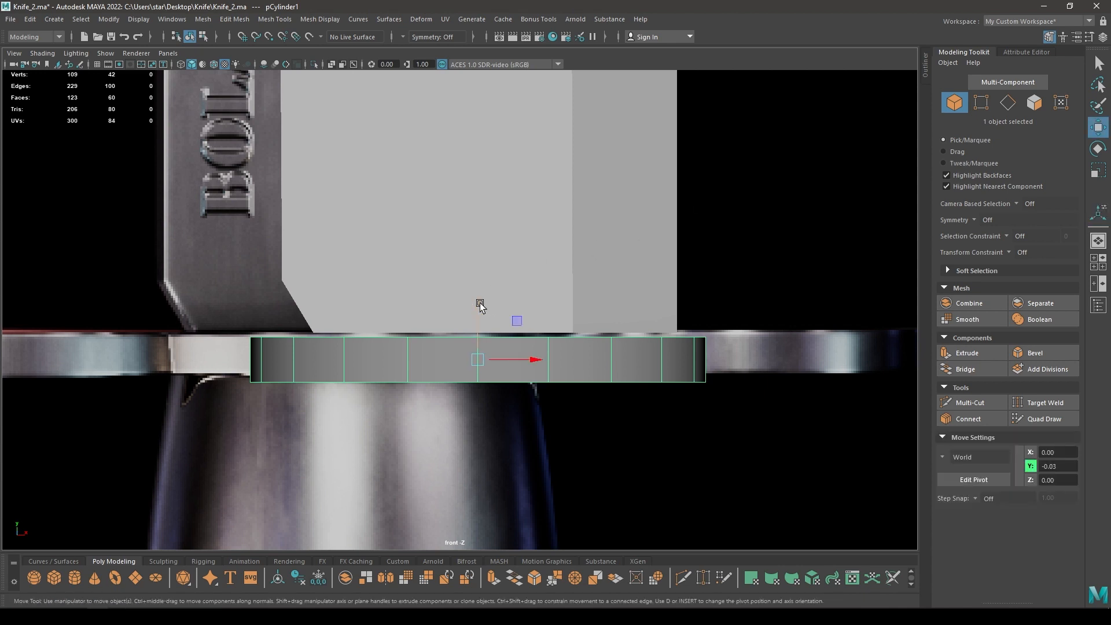
{"action": "left_click_drag", "start_coordinate": [480, 302], "coordinate": [369, 444]}
- Scale the crossguard disc along Z, duplicate it and move the copy along X to about 2.34
{"action": "key", "text": "space"}
{"action": "scroll", "coordinate": [370, 440], "scroll_direction": "up", "scroll_amount": 3}
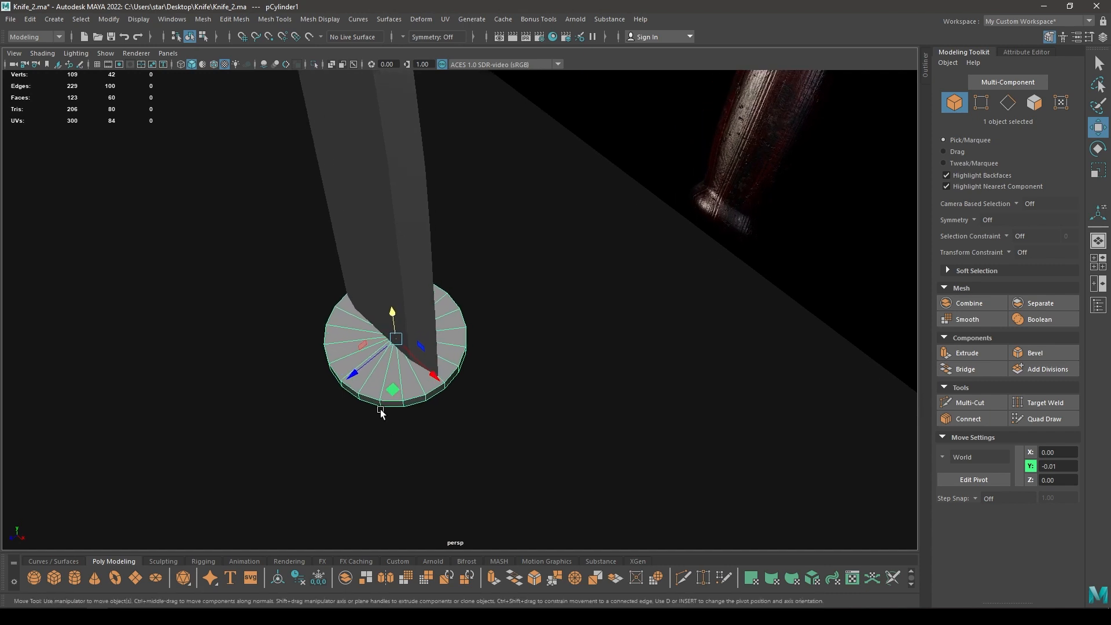
{"action": "key", "text": "r"}
{"action": "mouse_move", "coordinate": [355, 373]}
{"action": "left_mouse_down"}
{"action": "mouse_move", "coordinate": [389, 392]}
{"action": "mouse_move", "coordinate": [376, 385]}
{"action": "mouse_move", "coordinate": [446, 333]}
{"action": "mouse_move", "coordinate": [595, 266]}
{"action": "left_mouse_up"}
{"action": "key", "text": "w"}
{"action": "mouse_move", "coordinate": [585, 325]}
{"action": "left_mouse_down", "text": "alt"}
{"action": "mouse_move", "coordinate": [565, 310]}
{"action": "mouse_move", "coordinate": [612, 409]}
{"action": "left_mouse_up", "text": "alt"}
- Move the duplicated disc along X to about 2.06 in the front view against the reference crossguard
{"action": "key", "text": "space"}
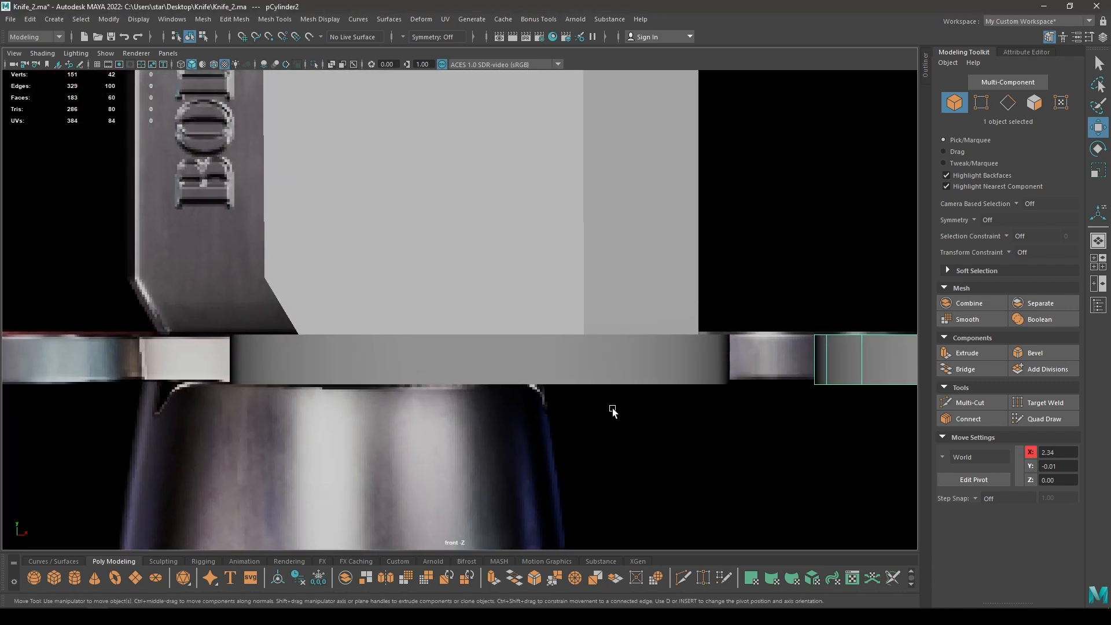
{"action": "middle_click_drag", "start_coordinate": [611, 408], "coordinate": [232, 393], "text": "alt"}
{"action": "key", "text": "4"}
{"action": "scroll", "coordinate": [712, 335], "scroll_direction": "down", "scroll_amount": 5}
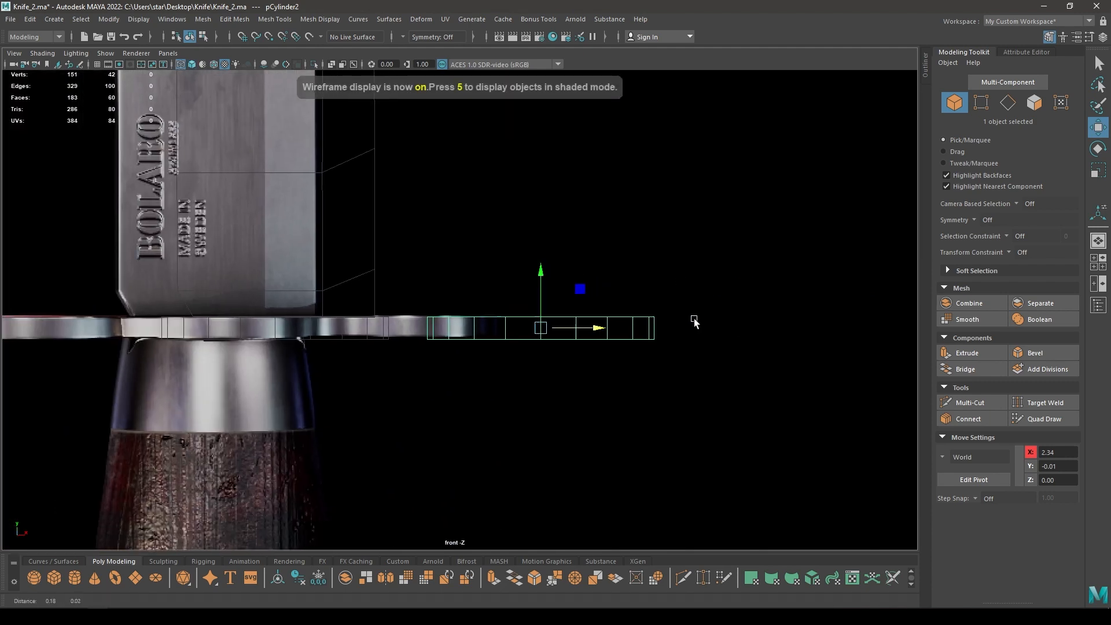
{"action": "left_click_drag", "start_coordinate": [596, 330], "coordinate": [563, 337]}
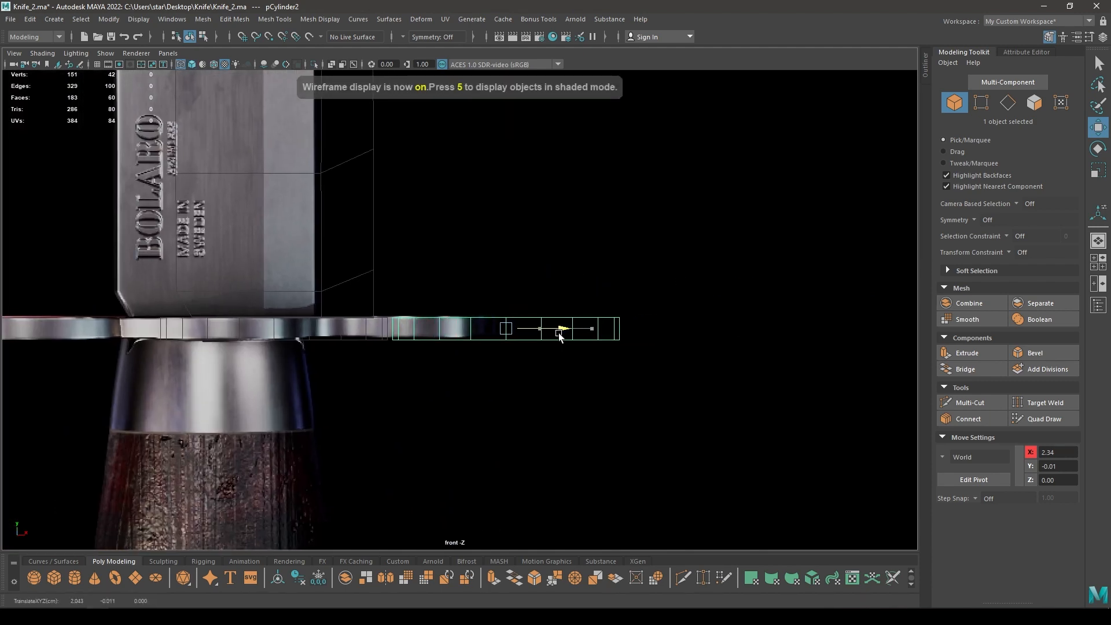
{"action": "scroll", "coordinate": [558, 339], "scroll_direction": "up", "scroll_amount": 4}
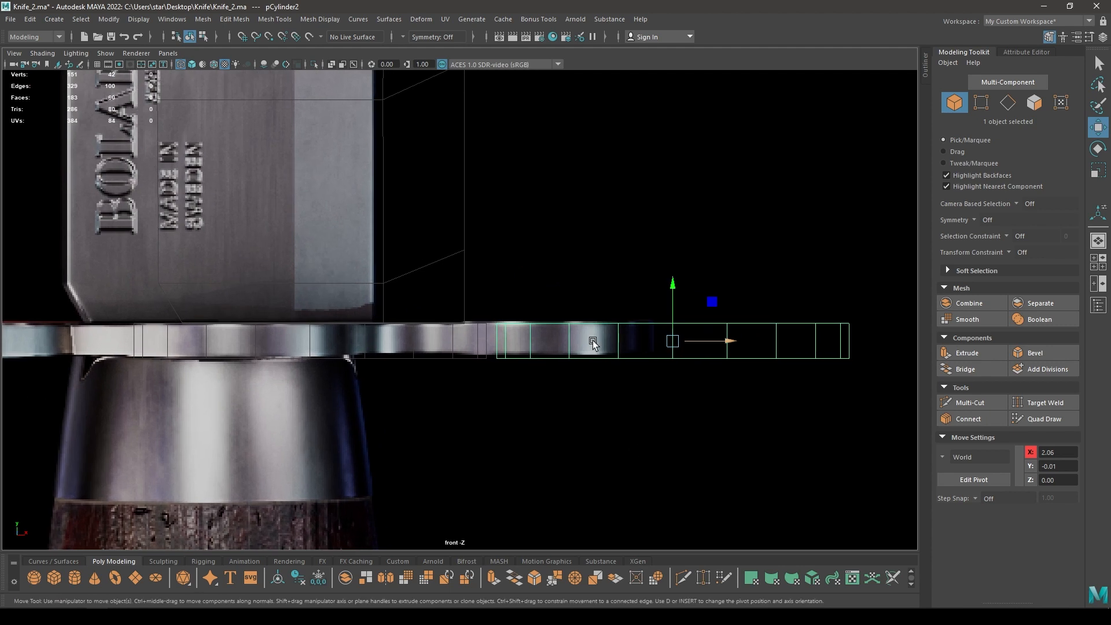
- Scale the duplicated disc down uniformly and move it along X to about 1.90
{"action": "key", "text": "r"}
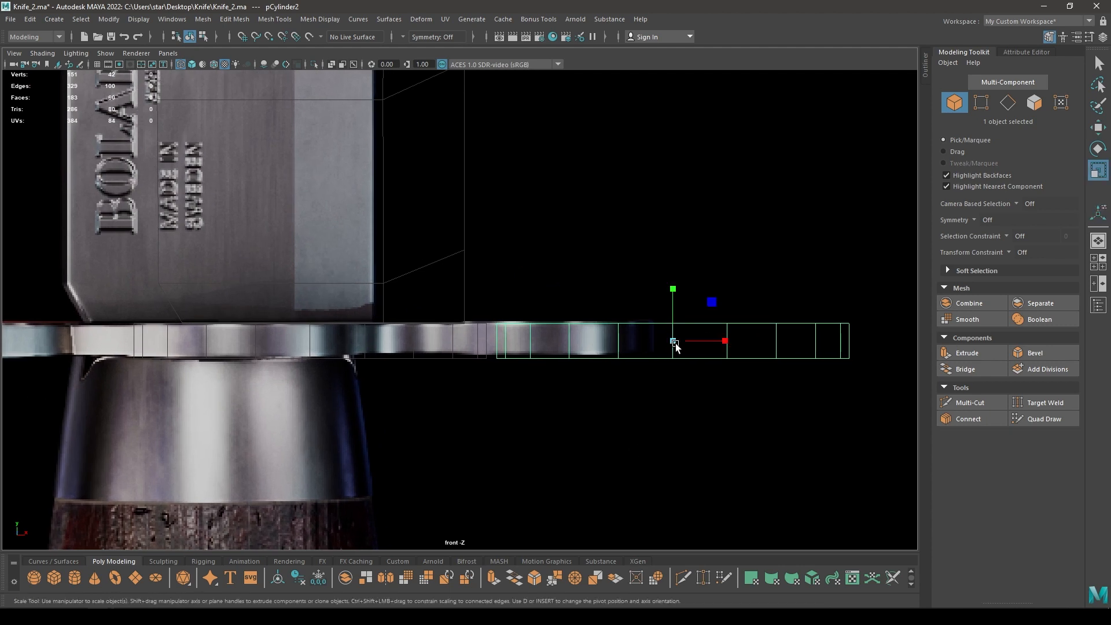
{"action": "left_click_drag", "start_coordinate": [673, 341], "coordinate": [625, 354]}
{"action": "key", "text": "w"}
{"action": "mouse_move", "coordinate": [725, 340]}
{"action": "left_mouse_down"}
{"action": "mouse_move", "coordinate": [673, 329]}
{"action": "mouse_move", "coordinate": [596, 351]}
{"action": "mouse_move", "coordinate": [478, 320]}
{"action": "mouse_move", "coordinate": [449, 281]}
{"action": "mouse_move", "coordinate": [452, 311]}
{"action": "mouse_move", "coordinate": [430, 318]}
{"action": "mouse_move", "coordinate": [428, 345]}
{"action": "left_mouse_up"}
{"action": "key", "text": "space"}
{"action": "key", "text": "6"}
{"action": "key", "text": "f"}
{"action": "key", "text": "r"}
{"action": "key", "text": "w"}
{"action": "key", "text": "space"}
{"action": "right_click_drag", "start_coordinate": [498, 347], "coordinate": [640, 372], "text": "alt"}
{"action": "middle_click_drag", "start_coordinate": [639, 371], "coordinate": [600, 350], "text": "alt"}
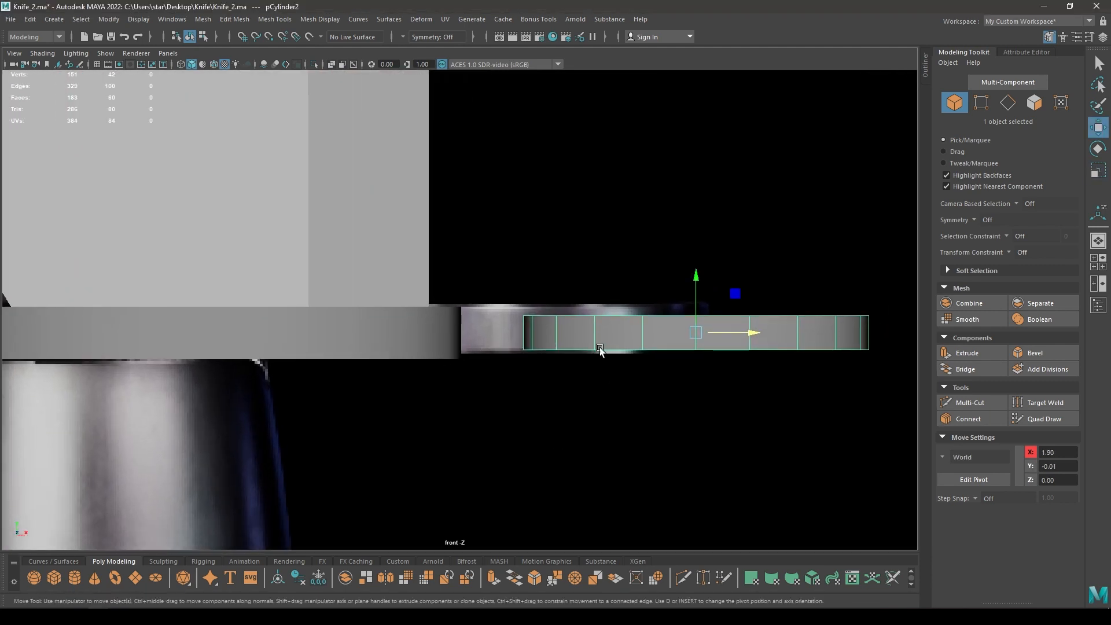
- Lower the small disc to about Y -0.04, level with the large disc's underside, and set its X position to about 1.83
{"action": "right_click_drag", "start_coordinate": [600, 350], "coordinate": [680, 397], "text": "alt"}
{"action": "left_click_drag", "start_coordinate": [757, 285], "coordinate": [747, 367]}
{"action": "left_click_drag", "start_coordinate": [757, 317], "coordinate": [759, 297]}
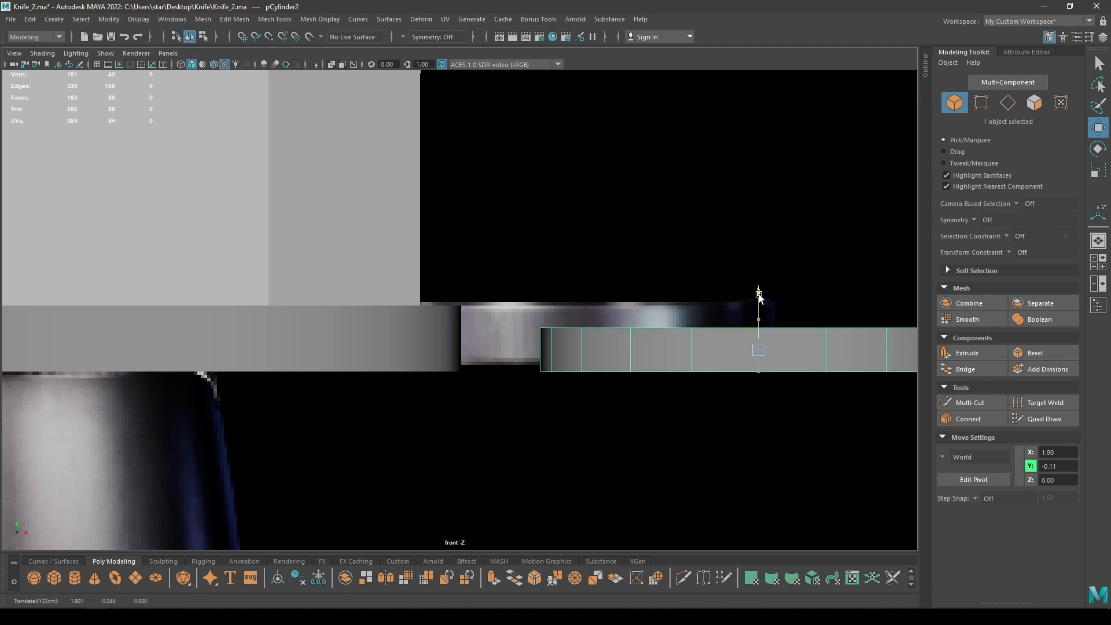
{"action": "left_click_drag", "start_coordinate": [818, 344], "coordinate": [692, 358]}
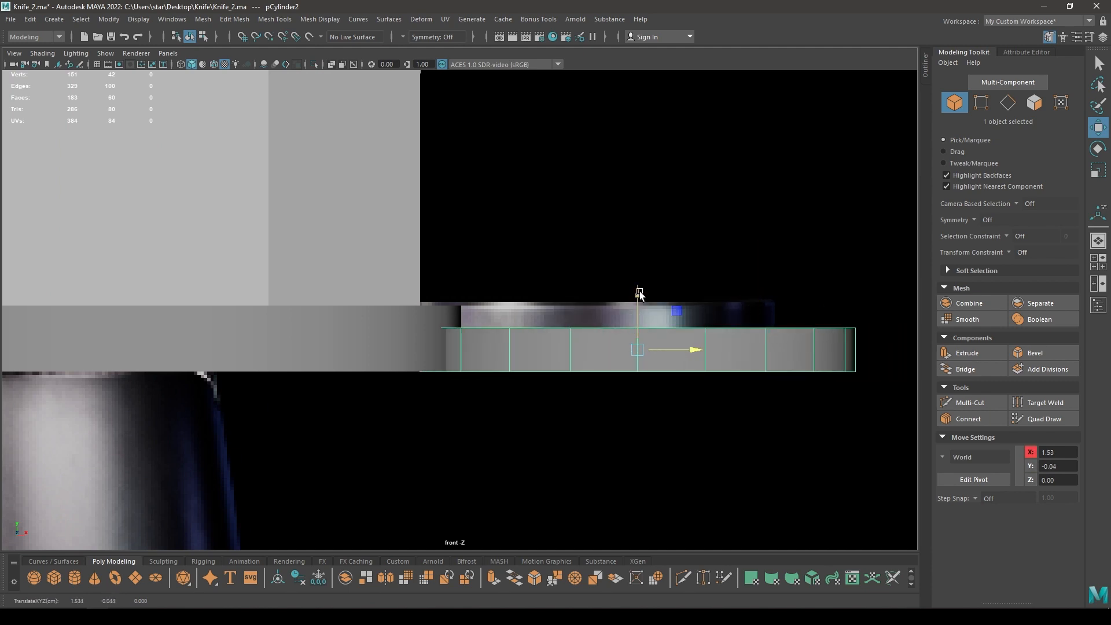
{"action": "left_click_drag", "start_coordinate": [640, 294], "coordinate": [639, 293]}
{"action": "mouse_move", "coordinate": [682, 348]}
{"action": "left_mouse_down"}
{"action": "mouse_move", "coordinate": [796, 347]}
{"action": "mouse_move", "coordinate": [768, 349]}
{"action": "mouse_move", "coordinate": [767, 321]}
{"action": "mouse_move", "coordinate": [666, 351]}
{"action": "left_mouse_up"}
{"action": "key", "text": "space"}
{"action": "left_click_drag", "start_coordinate": [496, 311], "coordinate": [496, 335], "text": "alt"}
{"action": "key", "text": "r"}
{"action": "key", "text": "w"}
- Raise the small disc's top vertices to the large disc's top height and move the disc along X to about 1.79
{"action": "key", "text": "space"}
{"action": "right_click", "coordinate": [663, 253]}
{"action": "left_click", "coordinate": [606, 250]}
{"action": "middle_click_drag", "start_coordinate": [527, 271], "coordinate": [404, 240], "text": "alt"}
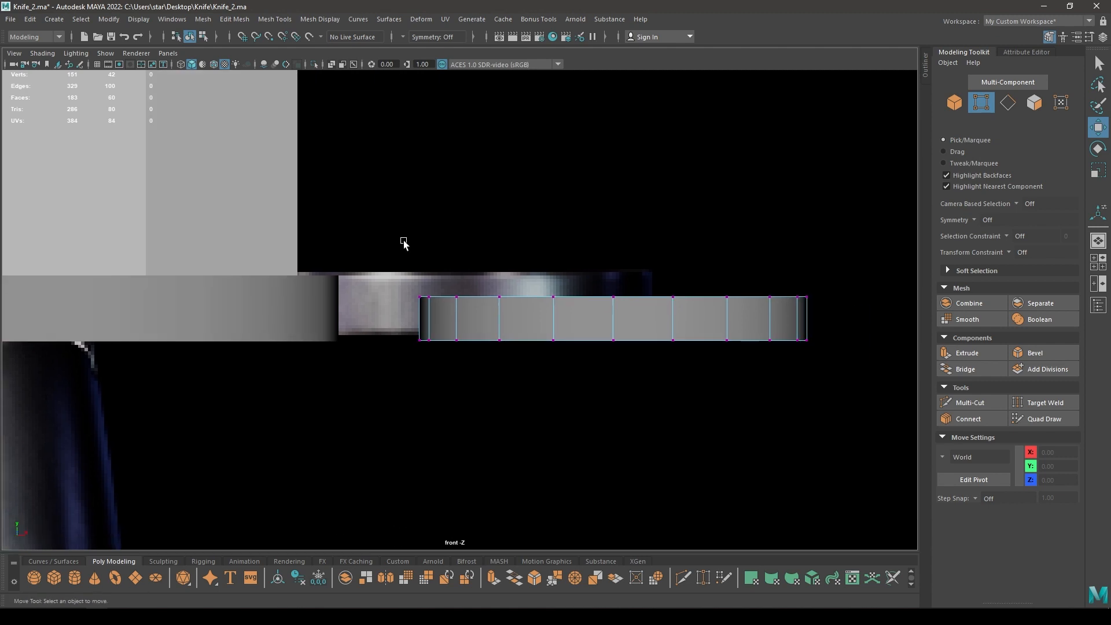
{"action": "left_click_drag", "start_coordinate": [401, 238], "coordinate": [820, 312]}
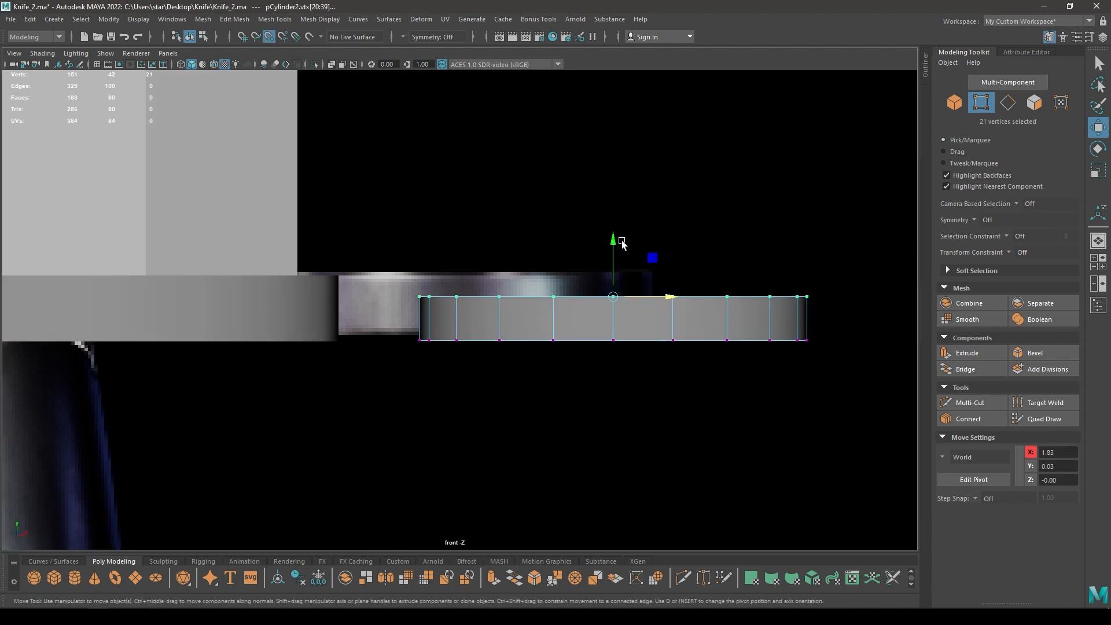
{"action": "left_click_drag", "start_coordinate": [622, 244], "coordinate": [610, 218]}
{"action": "left_click_drag", "start_coordinate": [612, 300], "coordinate": [617, 237]}
{"action": "right_click_drag", "start_coordinate": [607, 265], "coordinate": [678, 251]}
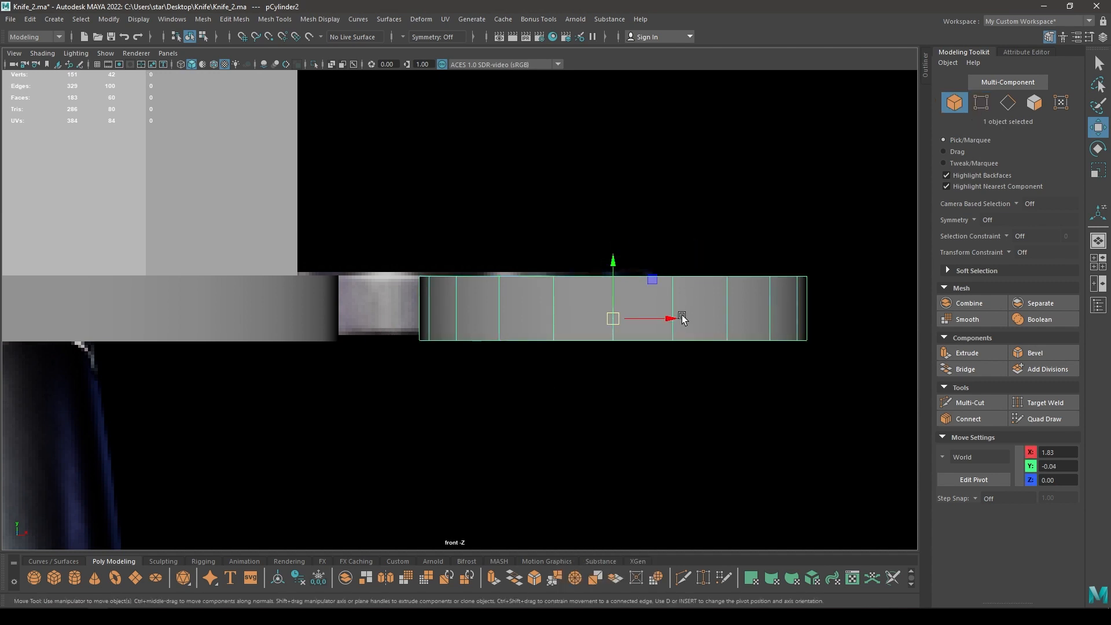
{"action": "left_click_drag", "start_coordinate": [671, 320], "coordinate": [495, 307]}
- Select the large and small crossguard discs and combine them into one mesh
{"action": "key", "text": "space"}
{"action": "key", "text": "space"}
{"action": "left_click_drag", "start_coordinate": [494, 308], "coordinate": [450, 302], "text": "alt"}
{"action": "scroll", "coordinate": [449, 303], "scroll_direction": "down", "scroll_amount": 1}
{"action": "left_click", "coordinate": [313, 314]}
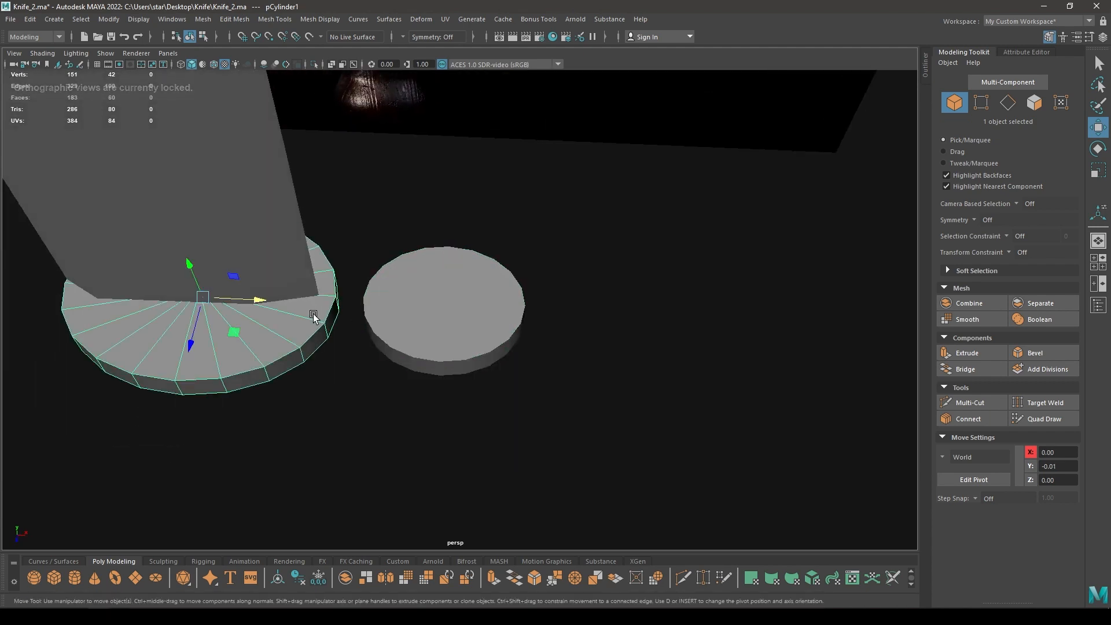
{"action": "left_click", "coordinate": [398, 322], "text": "shift"}
{"action": "right_click", "coordinate": [525, 276], "text": "shift"}
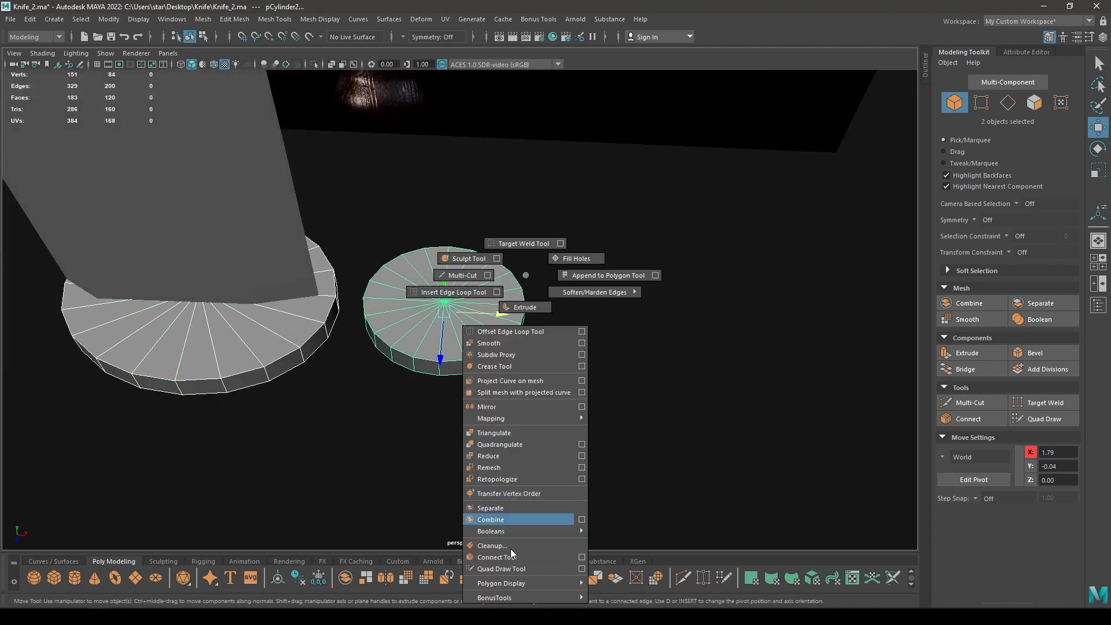
{"action": "left_click", "coordinate": [500, 521]}
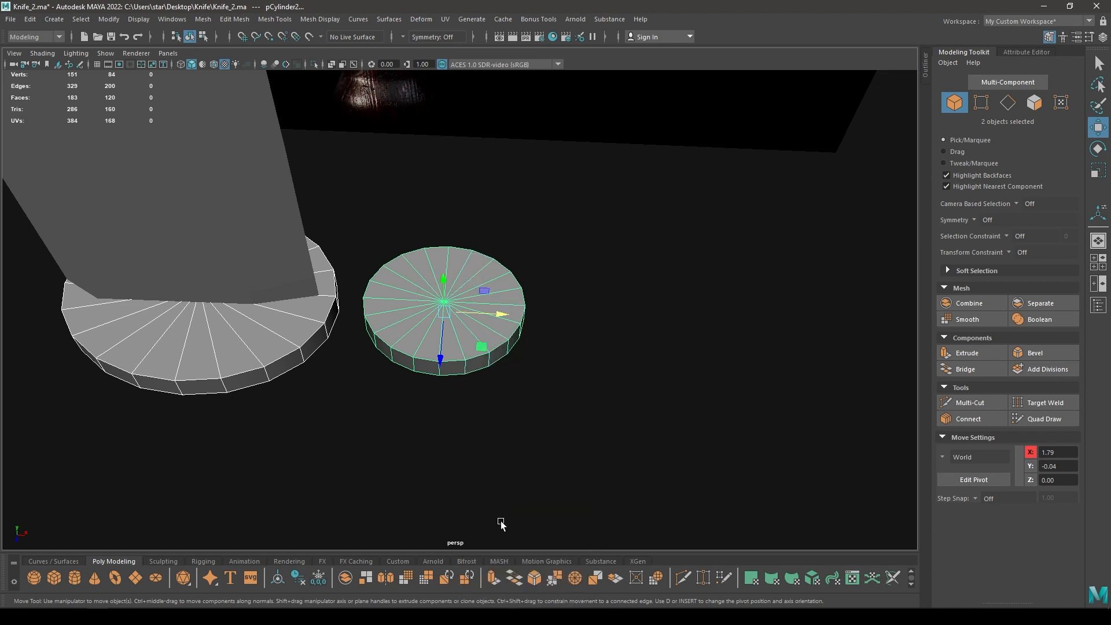
{"action": "left_click_drag", "start_coordinate": [503, 357], "coordinate": [526, 364], "text": "alt"}
- Delete the side and bottom faces of both discs, keeping only their top caps
{"action": "key", "text": "space"}
{"action": "right_click_drag", "start_coordinate": [638, 293], "coordinate": [638, 342]}
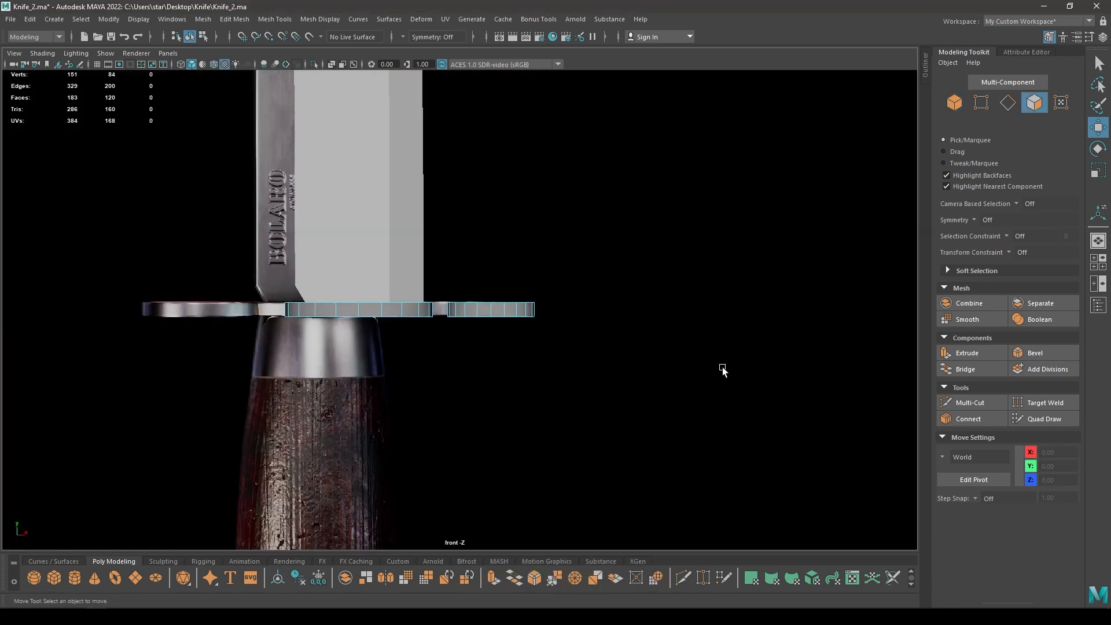
{"action": "left_click_drag", "start_coordinate": [696, 407], "coordinate": [232, 317]}
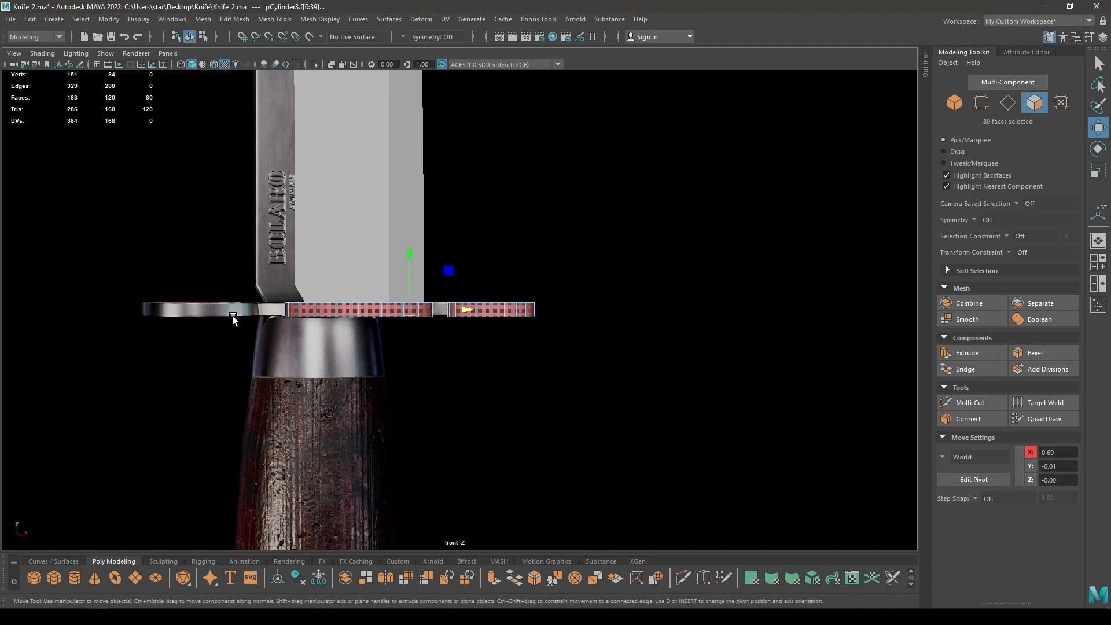
{"action": "key", "text": "Delete"}
- Bridge the first pair of facing border edges between the large and small caps
{"action": "key", "text": "space"}
{"action": "left_click_drag", "start_coordinate": [437, 246], "coordinate": [425, 126]}
{"action": "mouse_move", "coordinate": [312, 330]}
{"action": "left_mouse_down", "text": "alt"}
{"action": "mouse_move", "coordinate": [243, 365]}
{"action": "mouse_move", "coordinate": [328, 314]}
{"action": "left_mouse_up", "text": "alt"}
{"action": "right_click_drag", "start_coordinate": [327, 314], "coordinate": [375, 322], "text": "alt"}
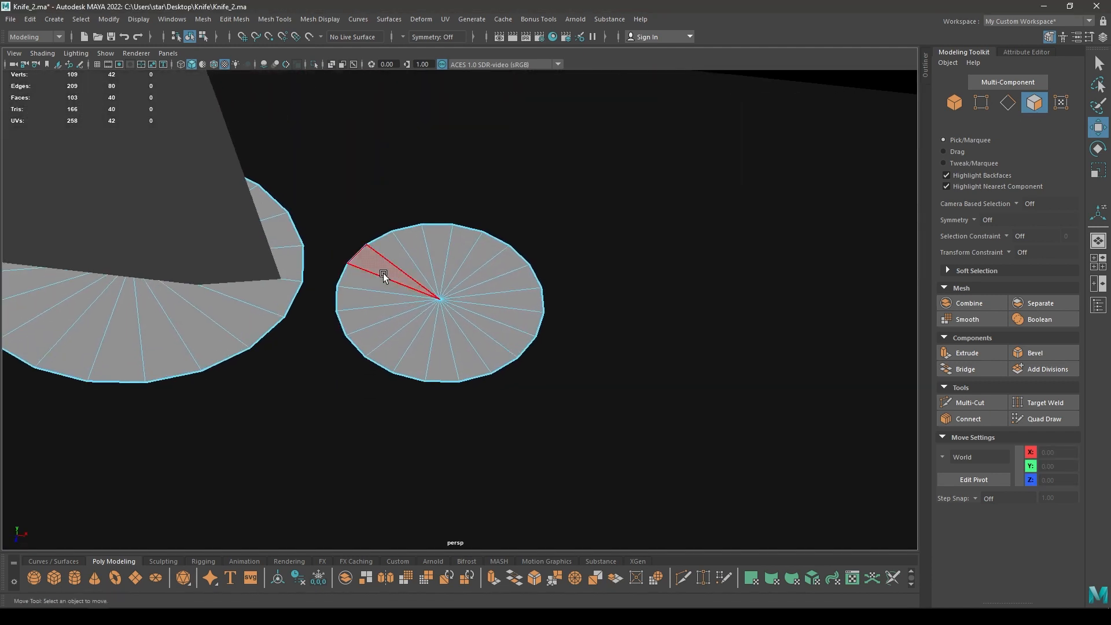
{"action": "right_click", "coordinate": [403, 241]}
{"action": "right_click_drag", "start_coordinate": [398, 205], "coordinate": [398, 209]}
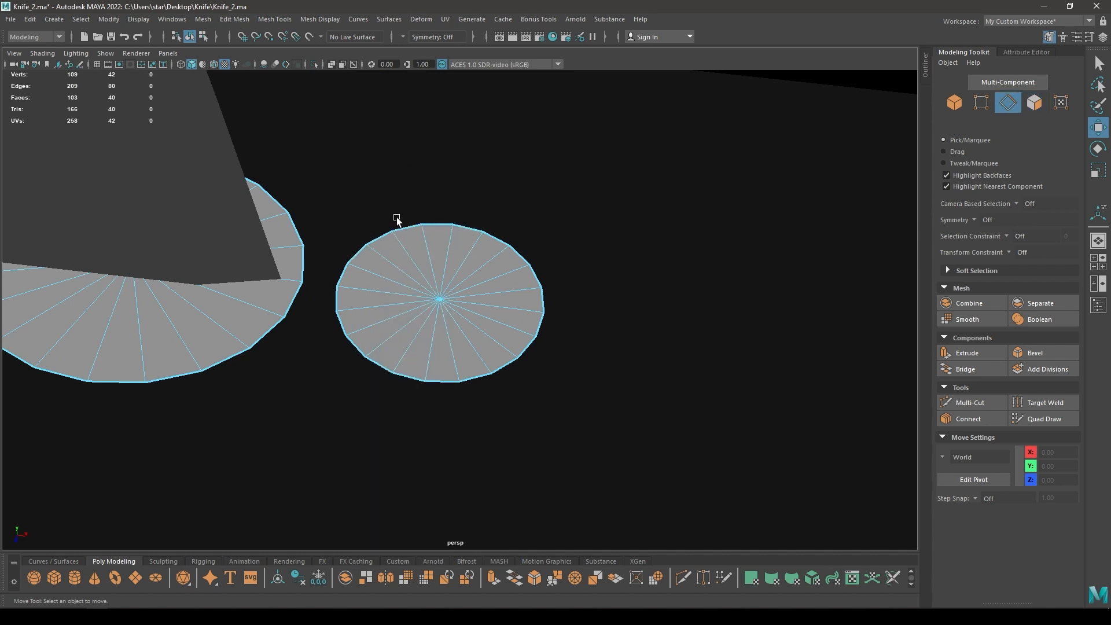
{"action": "left_click_drag", "start_coordinate": [335, 275], "coordinate": [318, 239], "text": "alt"}
{"action": "left_click", "coordinate": [388, 184]}
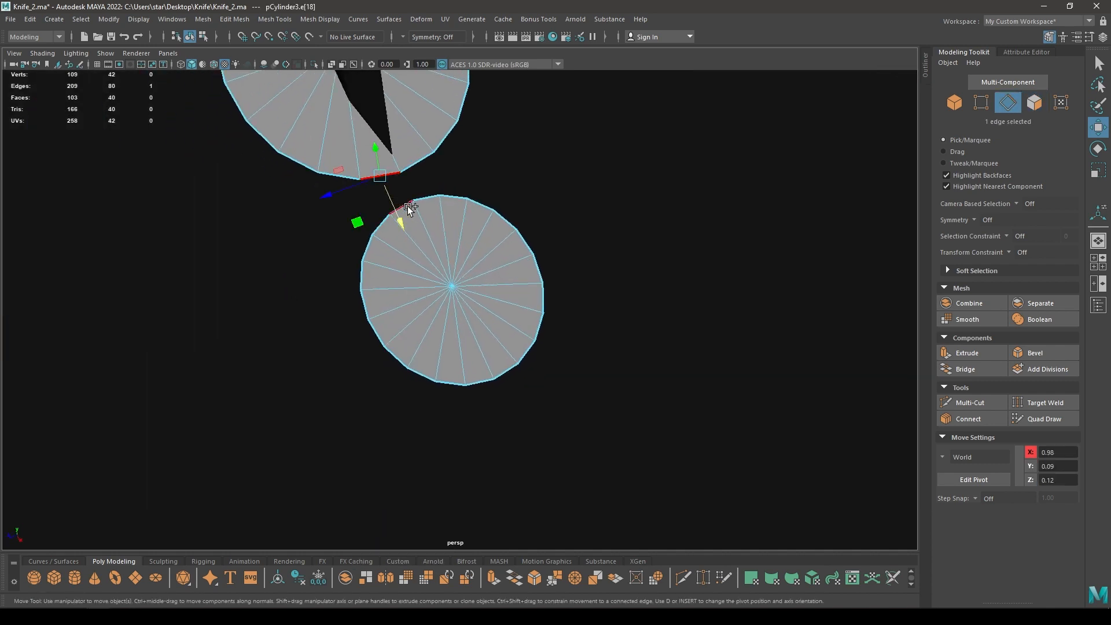
{"action": "left_click", "coordinate": [407, 205], "text": "shift"}
{"action": "right_click_drag", "start_coordinate": [408, 207], "coordinate": [408, 350], "text": "shift"}
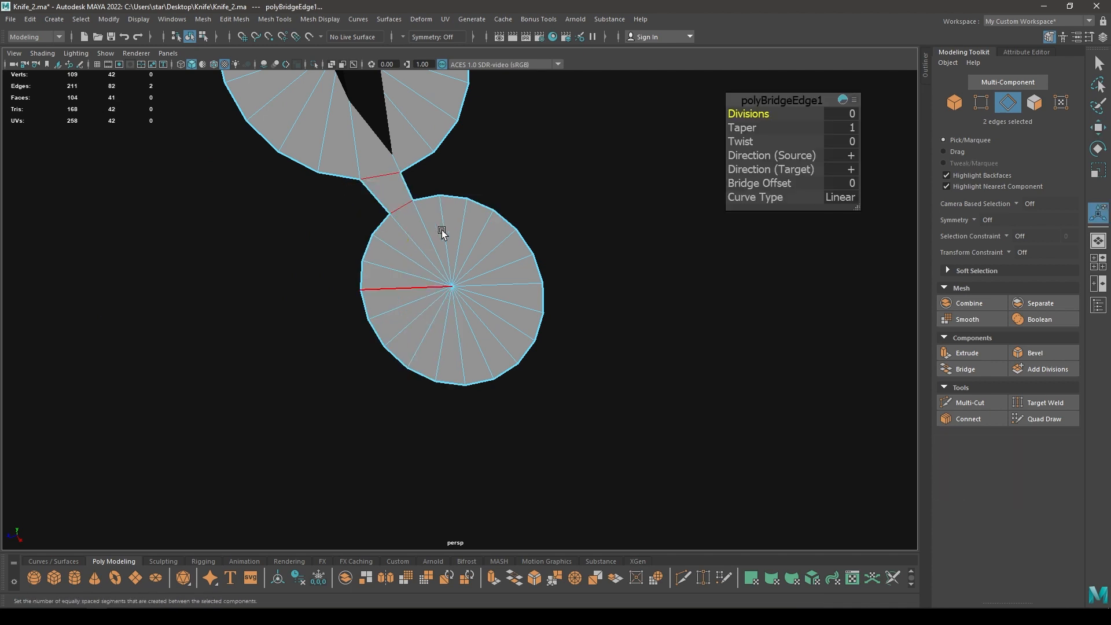
- Bridge the three neighbouring pairs of border edges to widen the connection between the two caps to four faces
{"action": "left_click", "coordinate": [416, 161], "text": "shift"}
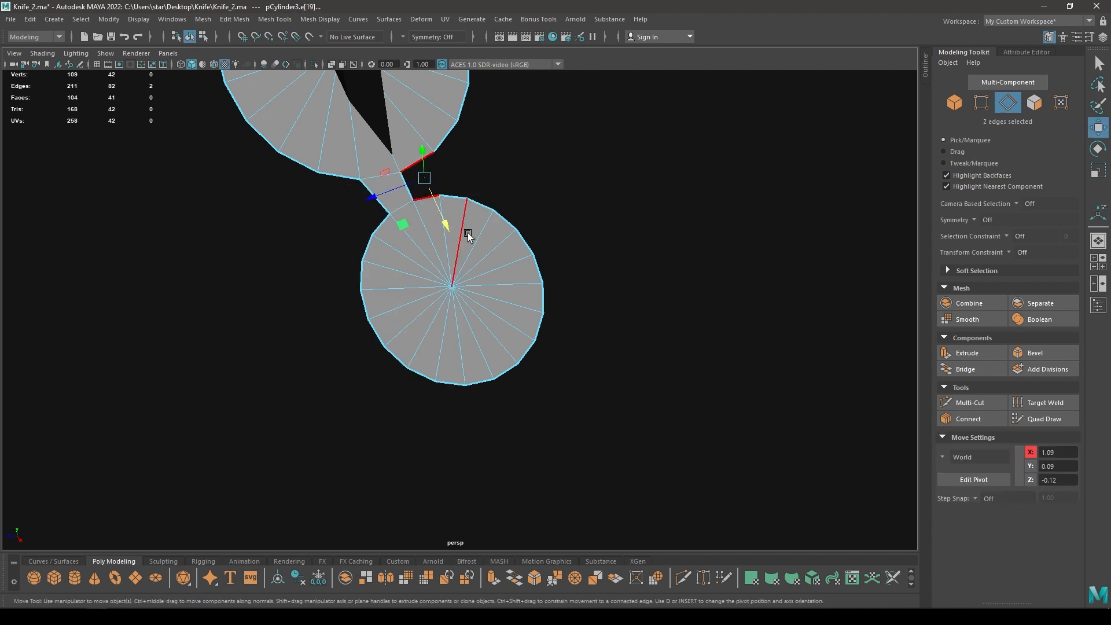
{"action": "key", "text": "g"}
{"action": "key", "text": "w"}
{"action": "left_click", "coordinate": [455, 196]}
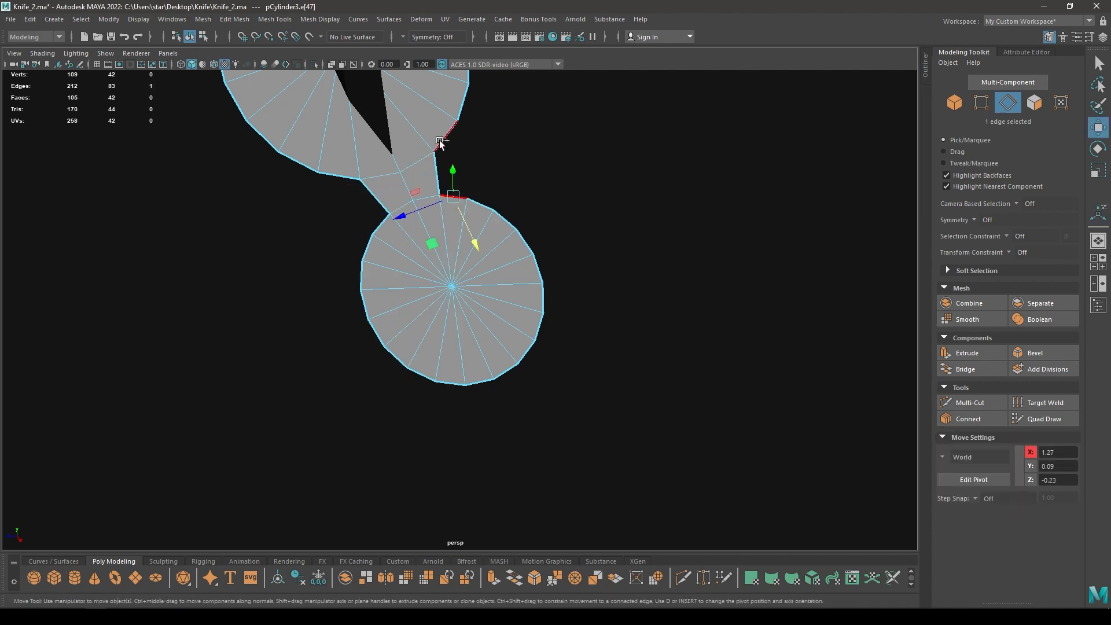
{"action": "left_click", "coordinate": [440, 140], "text": "shift"}
{"action": "key", "text": "g"}
{"action": "left_click", "coordinate": [373, 224]}
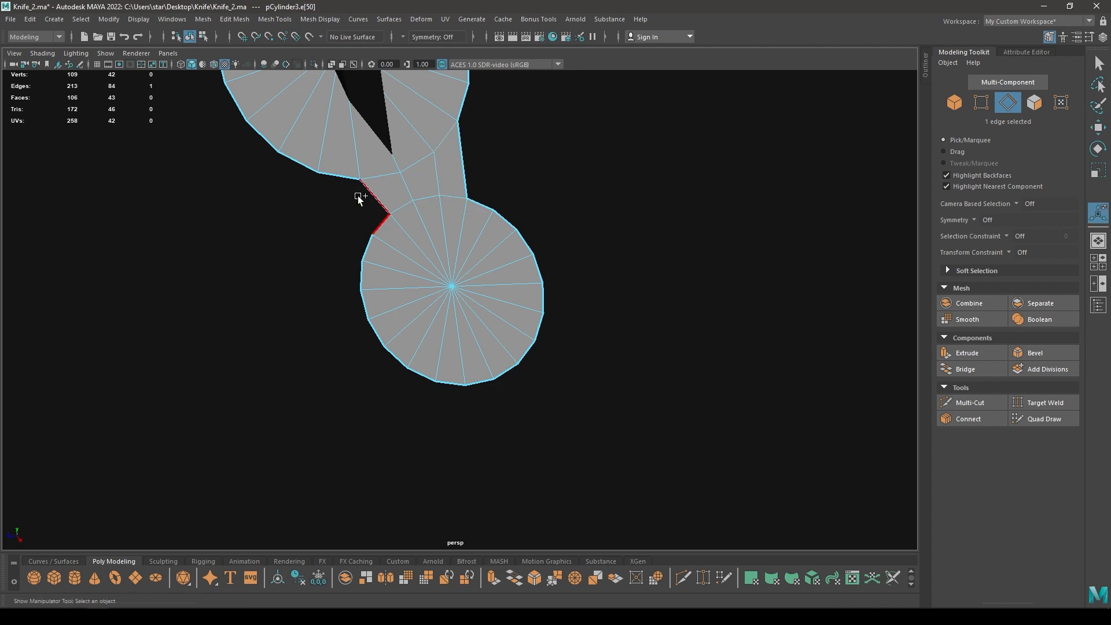
{"action": "key", "text": "g"}
{"action": "key", "text": "w"}
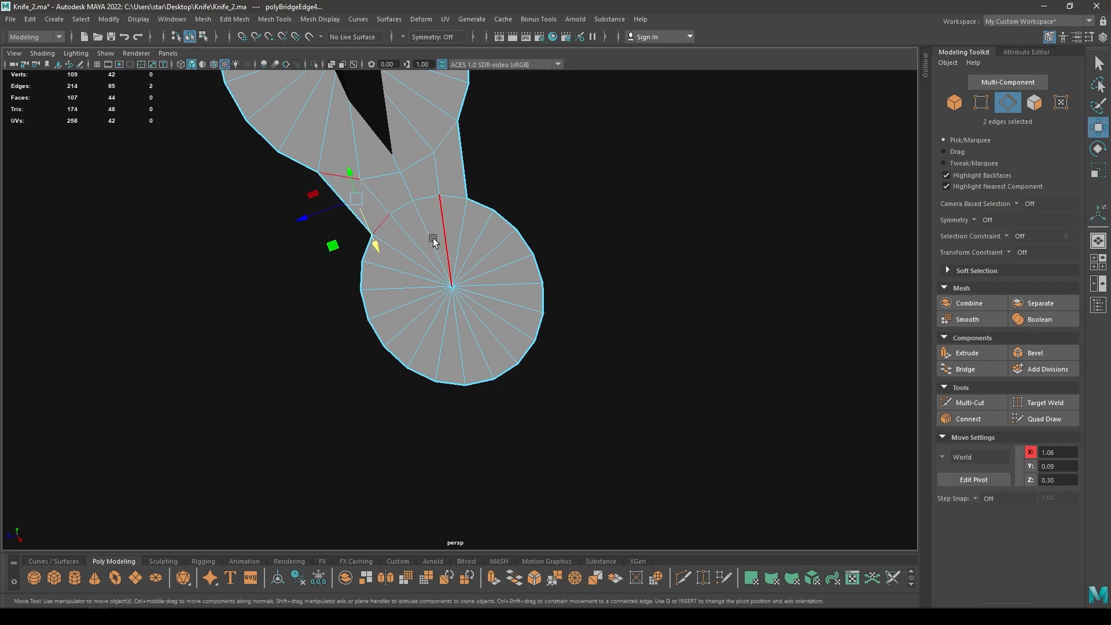
- Insert an edge loop across the middle of the bridge and scale it in along Z to narrow the neck
{"action": "left_click_drag", "start_coordinate": [347, 249], "coordinate": [380, 251], "text": "alt"}
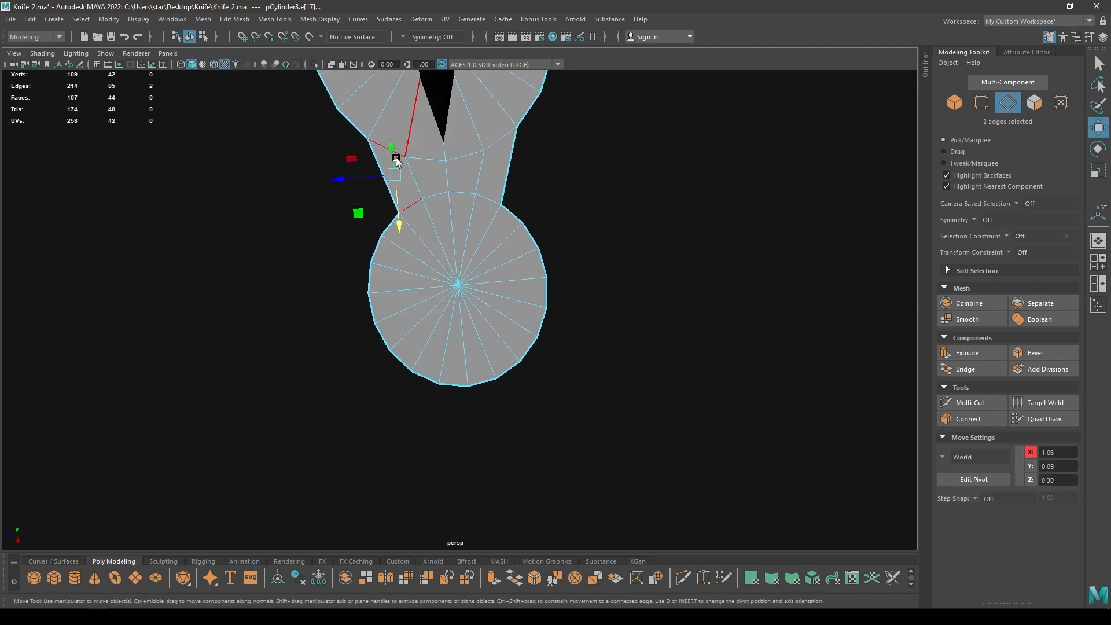
{"action": "right_click_drag", "start_coordinate": [388, 189], "coordinate": [421, 216], "text": "ctrl"}
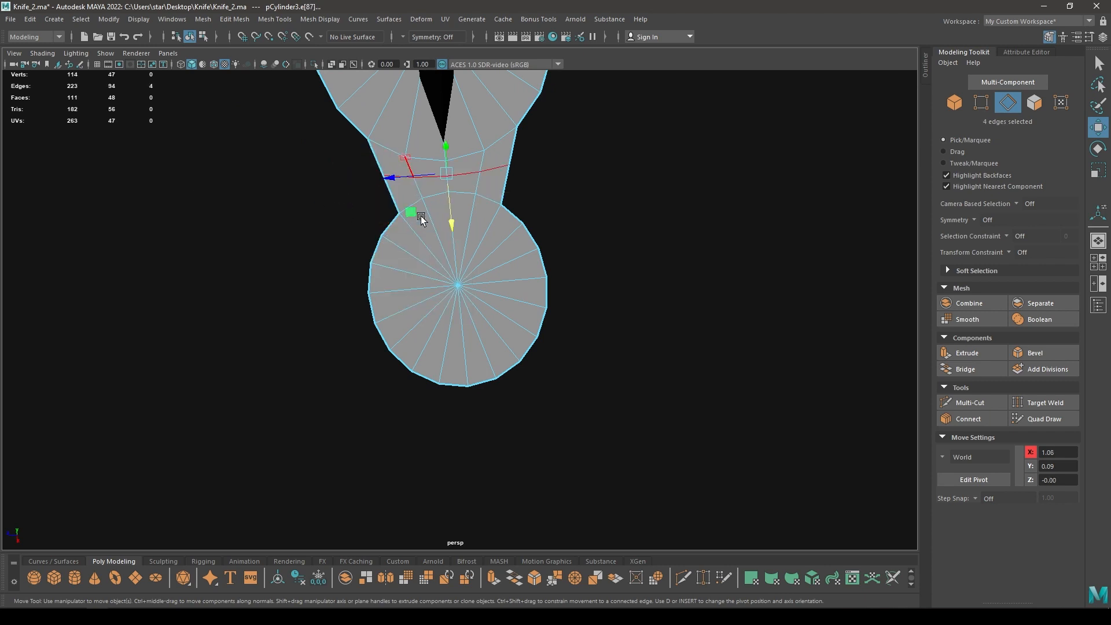
{"action": "key", "text": "r"}
{"action": "left_click_drag", "start_coordinate": [408, 179], "coordinate": [408, 179]}
{"action": "key", "text": "alt+x"}
{"action": "left_click_drag", "start_coordinate": [392, 223], "coordinate": [490, 214], "text": "alt"}
{"action": "left_click_drag", "start_coordinate": [438, 340], "coordinate": [496, 384]}
{"action": "left_click", "coordinate": [1096, 128]}
- Bevel the neck's middle edge loop with 1 segment and adjust the bevel fraction
{"action": "left_click_drag", "start_coordinate": [532, 285], "coordinate": [429, 315], "text": "alt"}
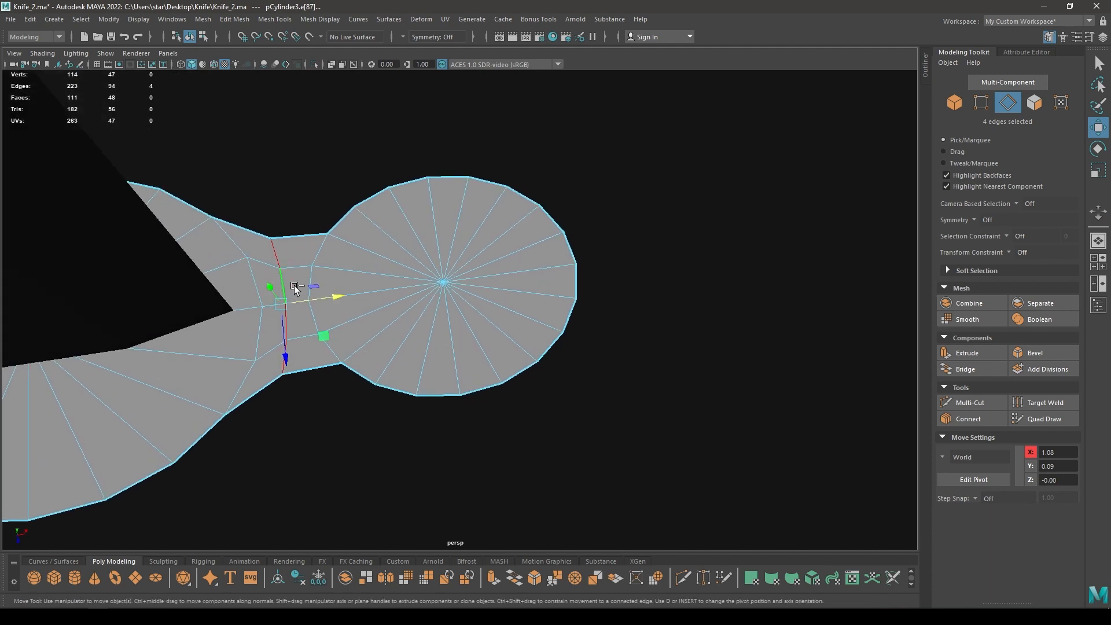
{"action": "right_click_drag", "start_coordinate": [292, 289], "coordinate": [349, 283], "text": "shift"}
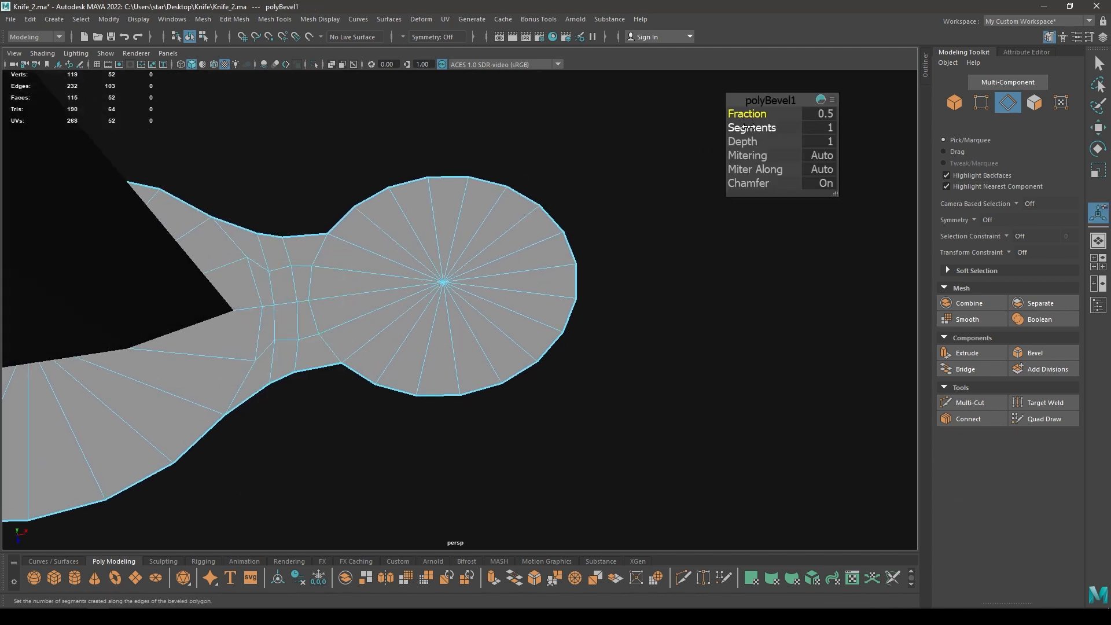
{"action": "left_click_drag", "start_coordinate": [748, 127], "coordinate": [763, 128]}
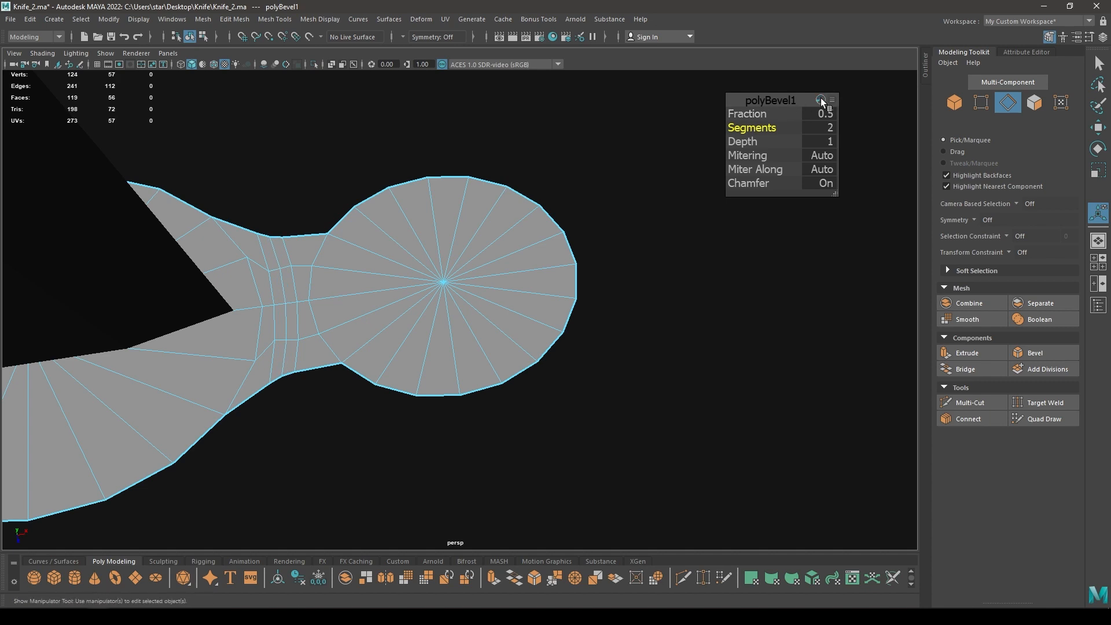
{"action": "left_click_drag", "start_coordinate": [758, 116], "coordinate": [751, 116]}
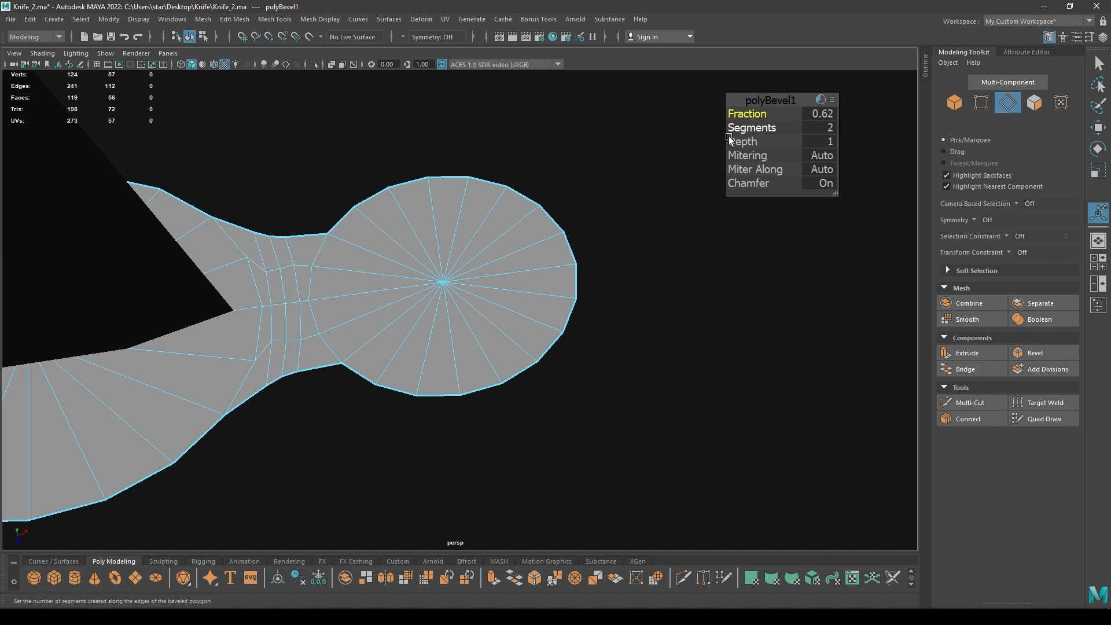
{"action": "left_click_drag", "start_coordinate": [549, 225], "coordinate": [567, 165], "text": "alt"}
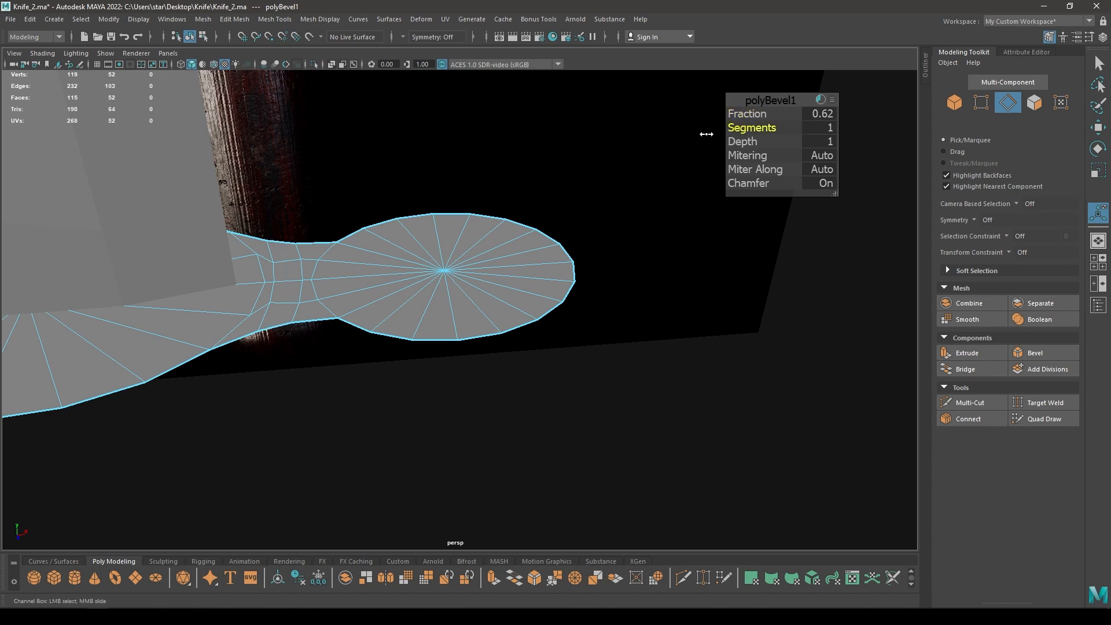
{"action": "left_click_drag", "start_coordinate": [763, 119], "coordinate": [376, 262]}
- In the top view, scale the vertex pair where the neck meets the small cap outward along Z
{"action": "key", "text": "w"}
{"action": "key", "text": "space"}
{"action": "right_click_drag", "start_coordinate": [451, 240], "coordinate": [535, 318], "text": "alt"}
{"action": "middle_click_drag", "start_coordinate": [534, 318], "coordinate": [217, 371], "text": "alt"}
{"action": "right_click_drag", "start_coordinate": [451, 254], "coordinate": [602, 174], "text": "alt"}
{"action": "left_click", "coordinate": [590, 178]}
{"action": "left_click", "coordinate": [590, 383], "text": "shift"}
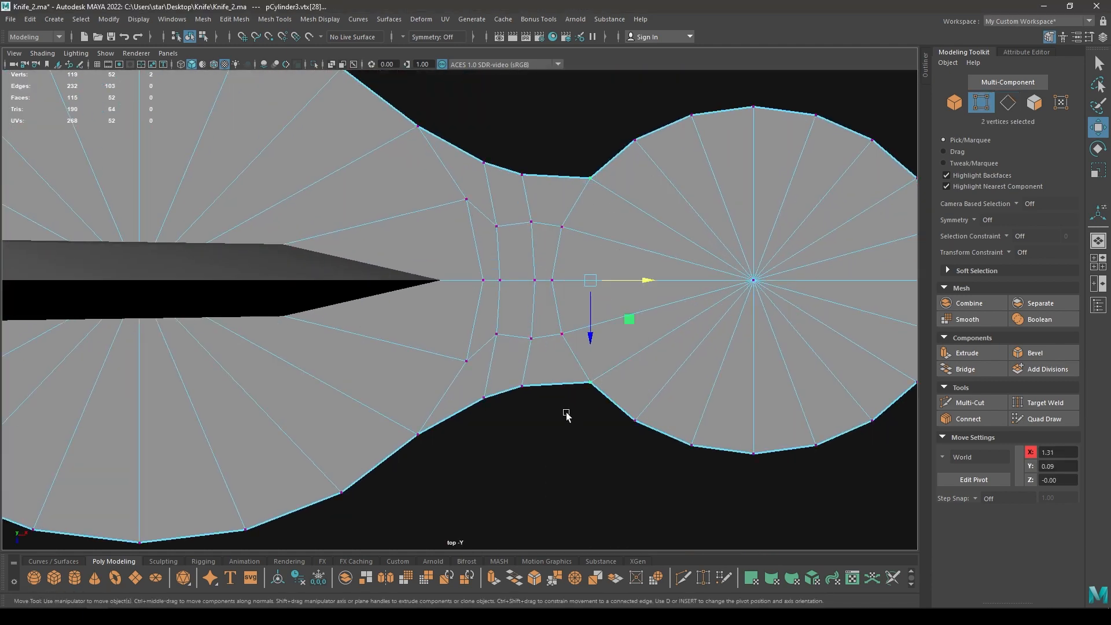
{"action": "key", "text": "r"}
{"action": "left_click_drag", "start_coordinate": [591, 335], "coordinate": [588, 340]}
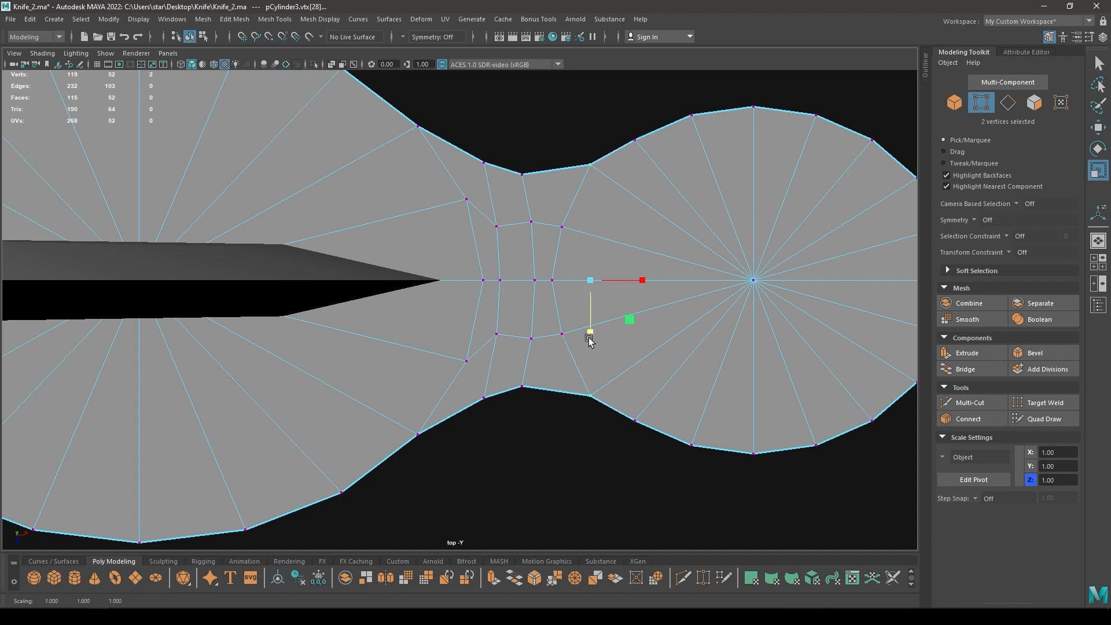
- Scale the outer vertex pair of the neck's narrowest section slightly outward along Z to smooth the outline
{"action": "left_click", "coordinate": [518, 171]}
{"action": "left_click_drag", "start_coordinate": [539, 422], "coordinate": [540, 422], "text": "shift"}
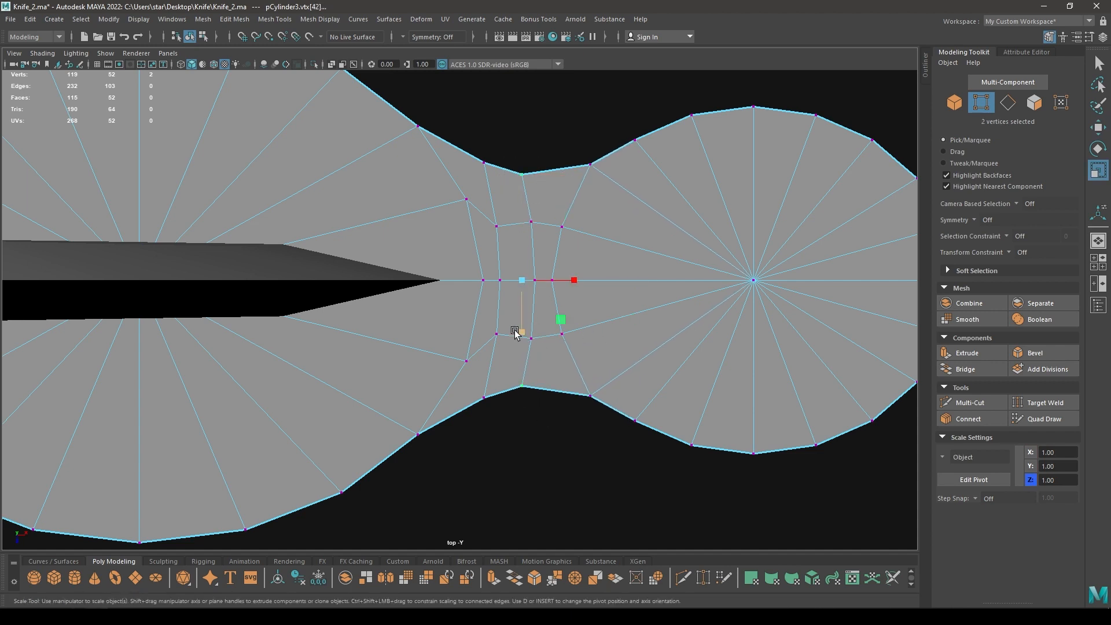
{"action": "left_click_drag", "start_coordinate": [522, 332], "coordinate": [522, 331]}
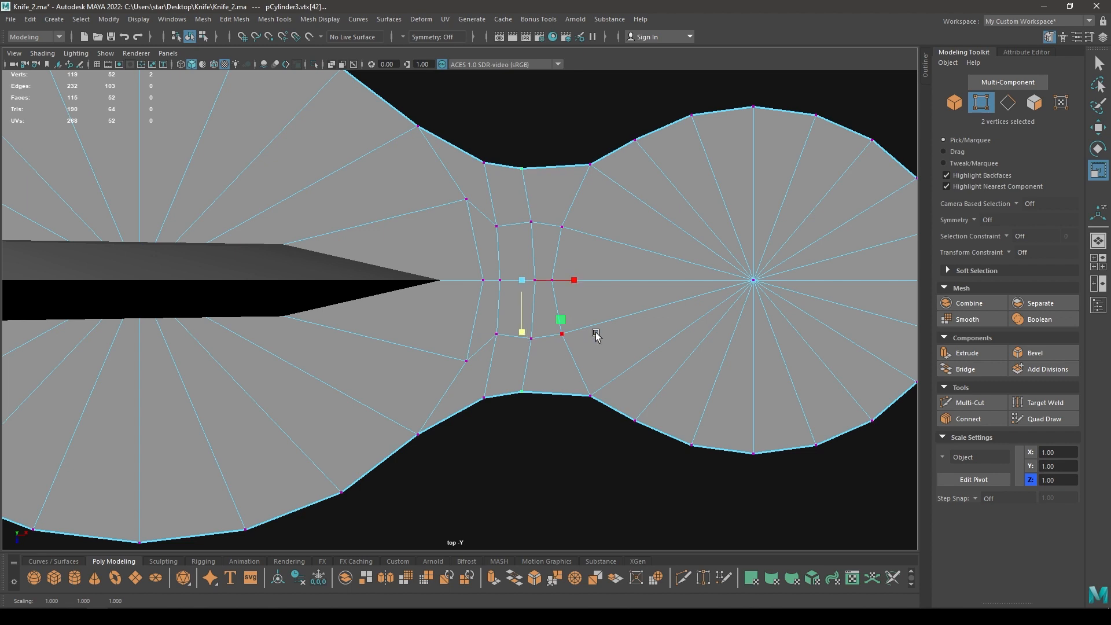
- In the top view, select the small cap's seven outermost vertices and move them slightly inward along X with soft selection
{"action": "scroll", "coordinate": [429, 321], "scroll_direction": "down", "scroll_amount": 6}
{"action": "scroll", "coordinate": [408, 347], "scroll_direction": "up", "scroll_amount": 2}
{"action": "key", "text": "w"}
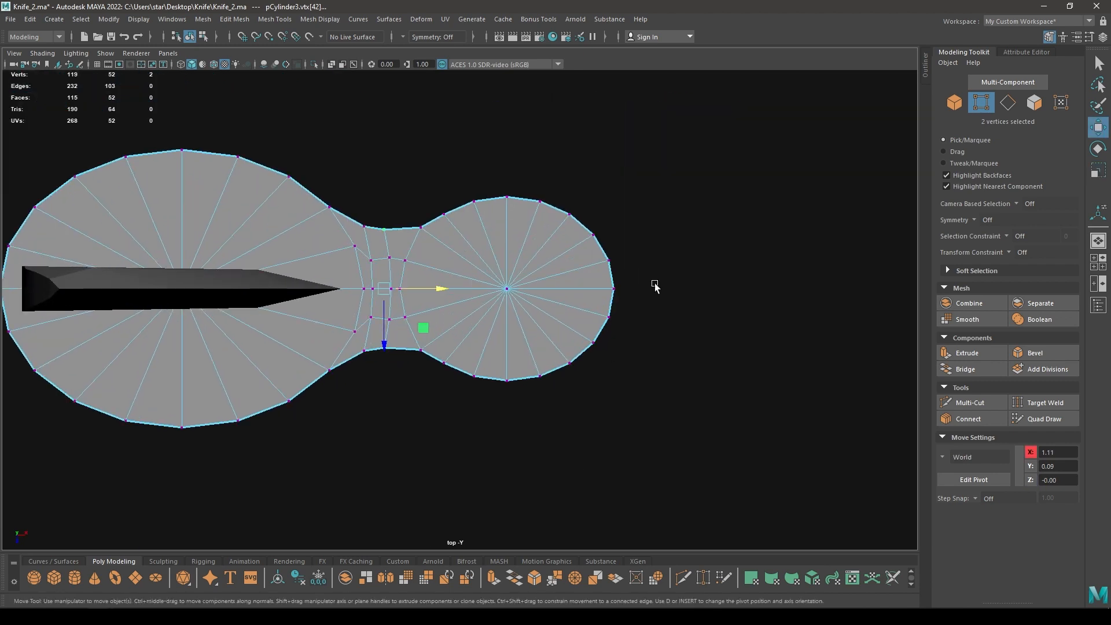
{"action": "right_click", "coordinate": [681, 233]}
{"action": "left_click_drag", "start_coordinate": [646, 188], "coordinate": [564, 450]}
{"action": "key", "text": "b"}
{"action": "scroll", "coordinate": [721, 314], "scroll_direction": "up", "scroll_amount": 2}
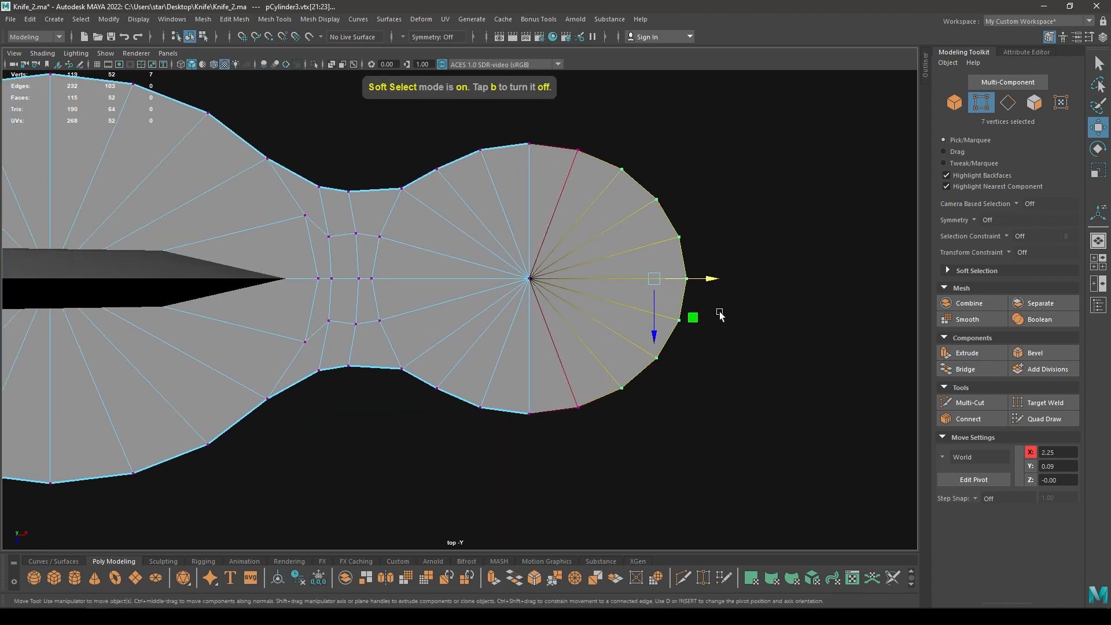
{"action": "left_click_drag", "start_coordinate": [715, 283], "coordinate": [699, 286]}
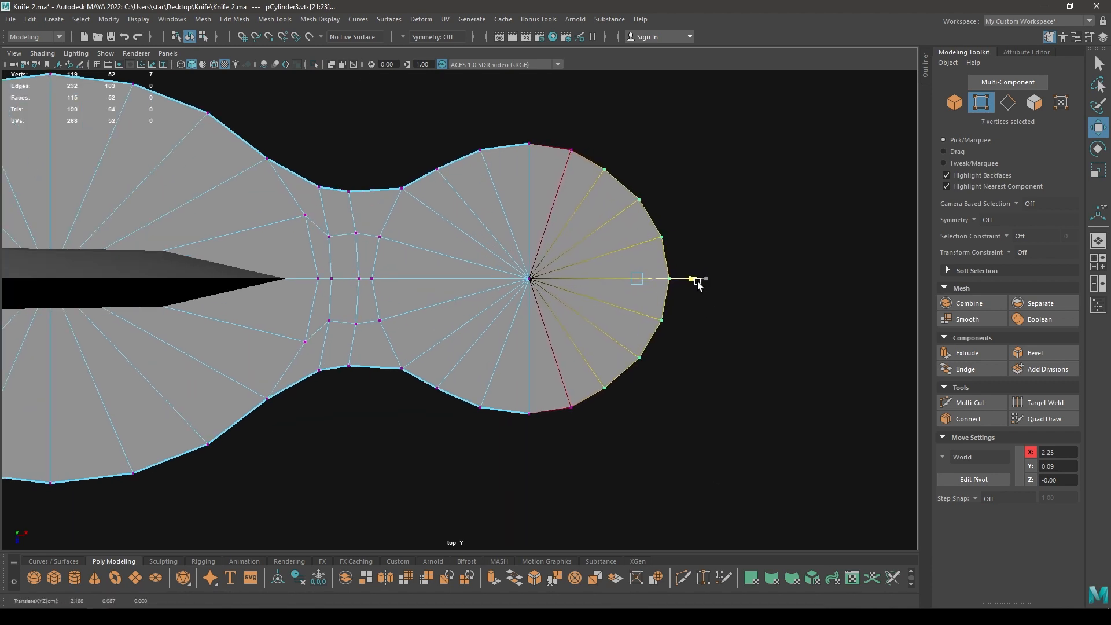
{"action": "key", "text": "space"}
{"action": "left_click_drag", "start_coordinate": [696, 339], "coordinate": [696, 307]}
{"action": "left_click_drag", "start_coordinate": [607, 365], "coordinate": [631, 341], "text": "alt"}
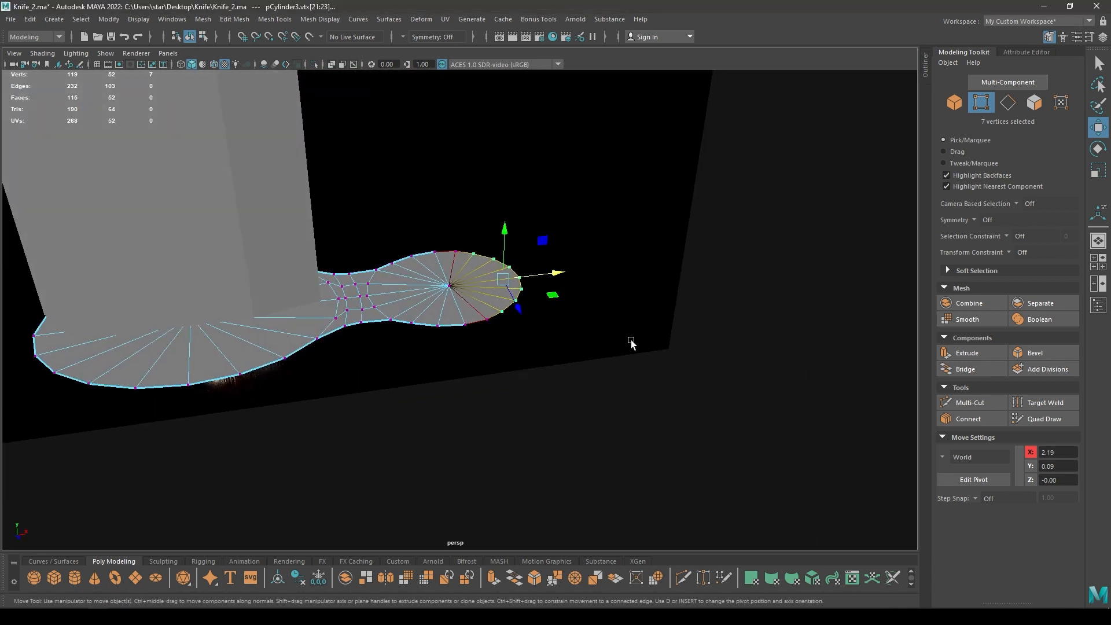
{"action": "left_click_drag", "start_coordinate": [492, 263], "coordinate": [322, 292], "text": "alt"}
{"action": "key", "text": "space"}
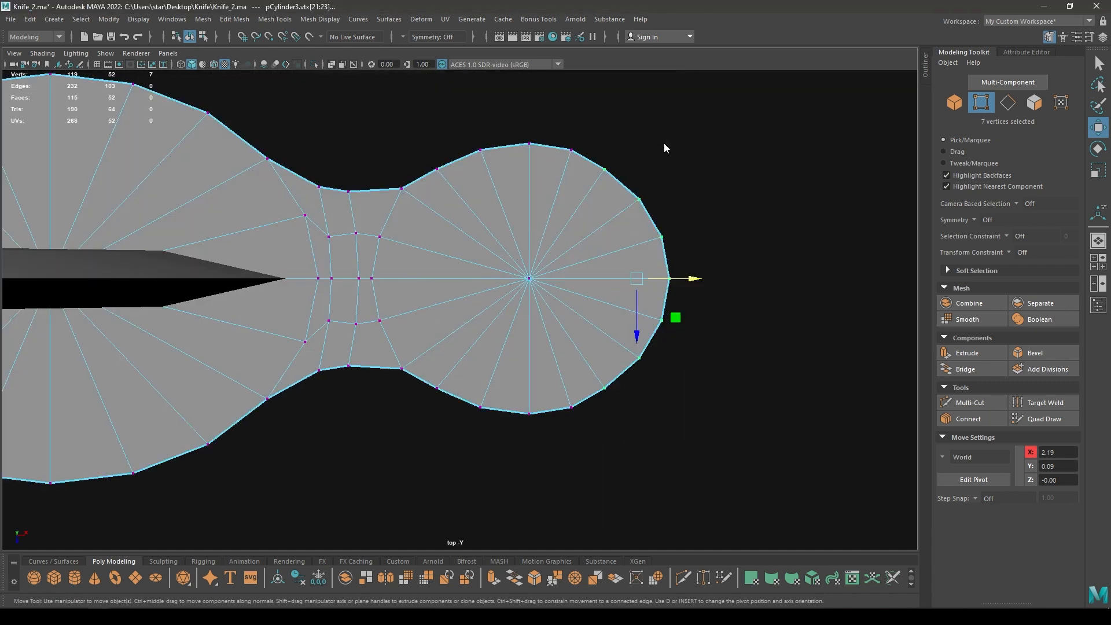
- Select the faces on the far half of the large central disc, away from the neck, and delete them
{"action": "right_click_drag", "start_coordinate": [664, 149], "coordinate": [669, 179]}
{"action": "scroll", "coordinate": [669, 179], "scroll_direction": "down", "scroll_amount": 7}
{"action": "middle_click_drag", "start_coordinate": [603, 205], "coordinate": [697, 221], "text": "alt"}
{"action": "left_click_drag", "start_coordinate": [248, 241], "coordinate": [443, 527]}
{"action": "key", "text": "Delete"}
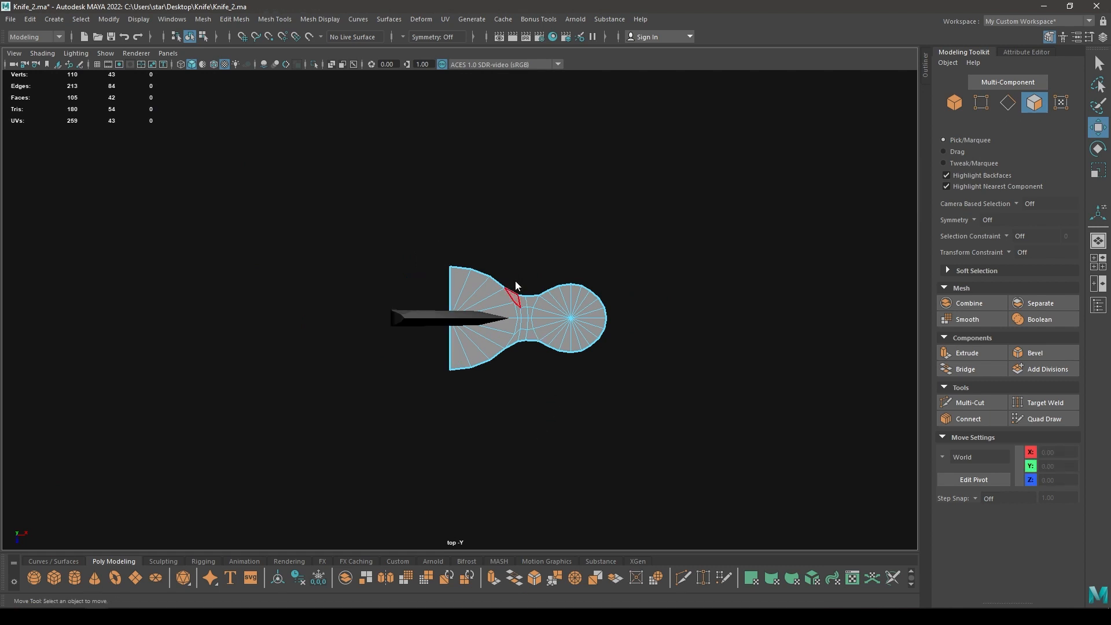
- Edit the half guard's pivot and vertex-snap it along X to the straight cut edge
{"action": "right_click_drag", "start_coordinate": [516, 285], "coordinate": [598, 262]}
{"action": "right_click_drag", "start_coordinate": [480, 317], "coordinate": [540, 505], "text": "alt"}
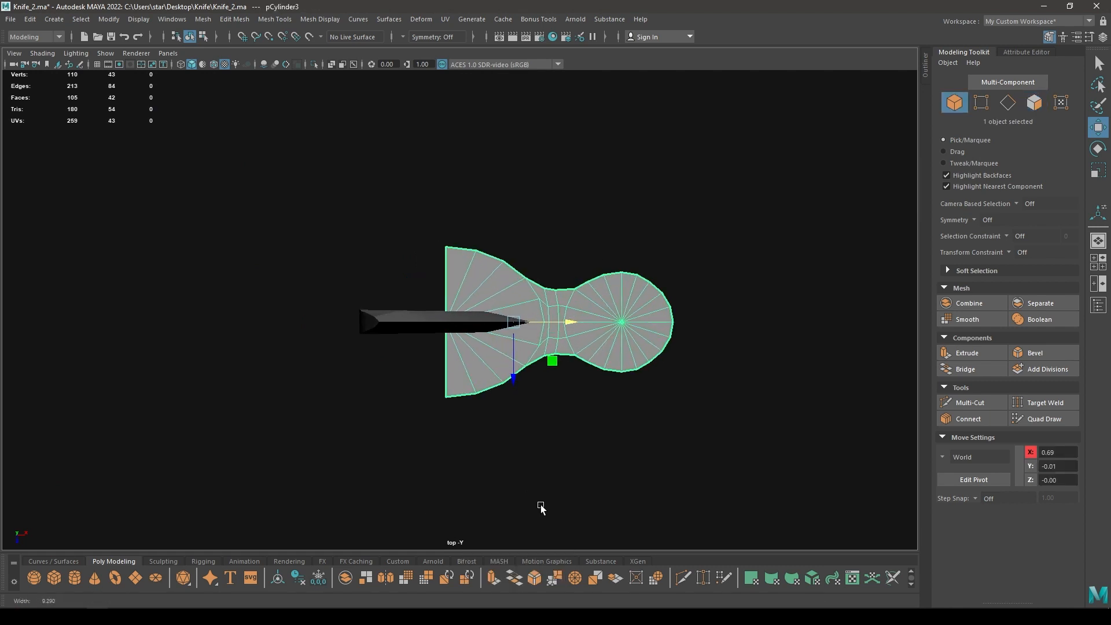
{"action": "key", "text": "d"}
{"action": "key", "text": "v"}
{"action": "left_click_drag", "start_coordinate": [569, 322], "coordinate": [556, 322]}
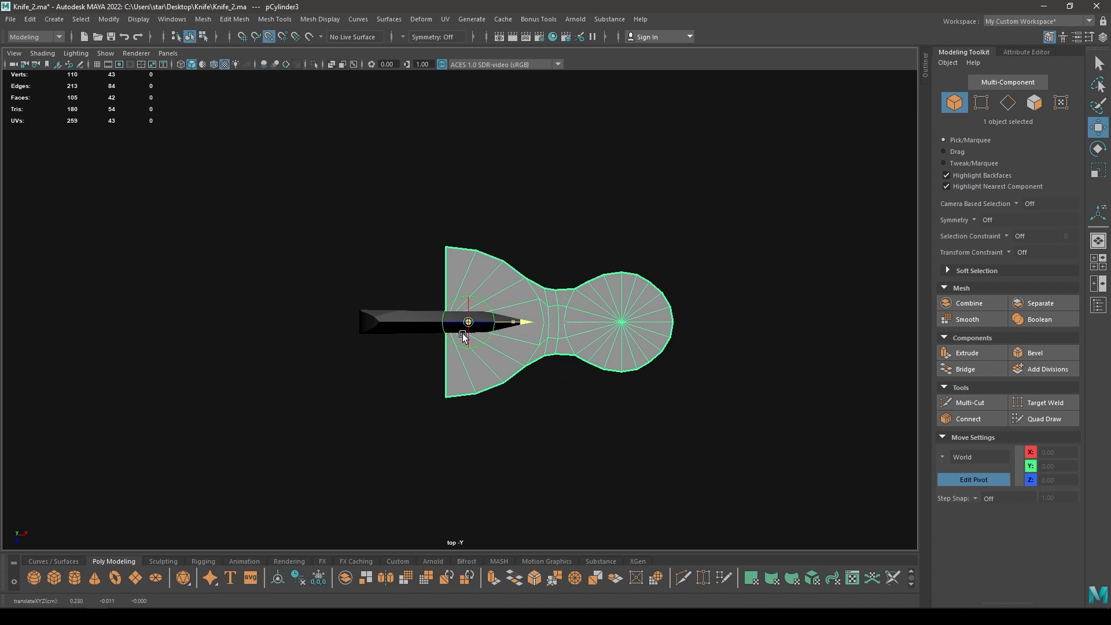
- Duplicate the half guard and rotate the copy around the pivot to form the opposite side
{"action": "key", "text": "ctrl+d"}
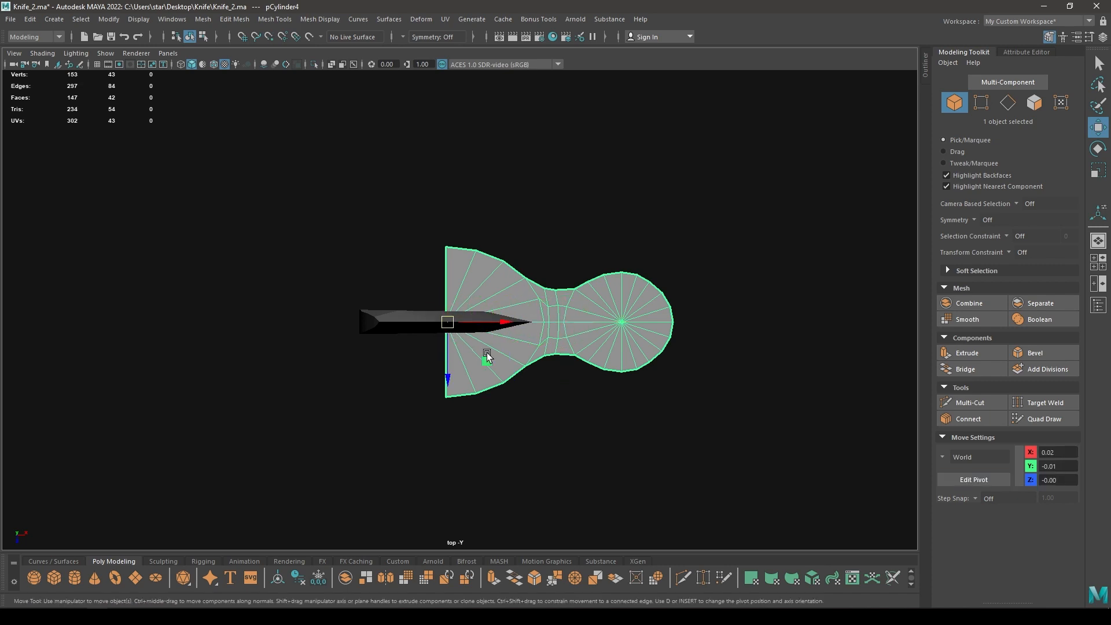
{"action": "key", "text": "e"}
{"action": "left_click_drag", "start_coordinate": [503, 352], "coordinate": [311, 397]}
{"action": "key", "text": "w"}
- Move the duplicated half along X until its straight edge meets the original's, then combine both halves into one mesh
{"action": "scroll", "coordinate": [540, 379], "scroll_direction": "up", "scroll_amount": 4}
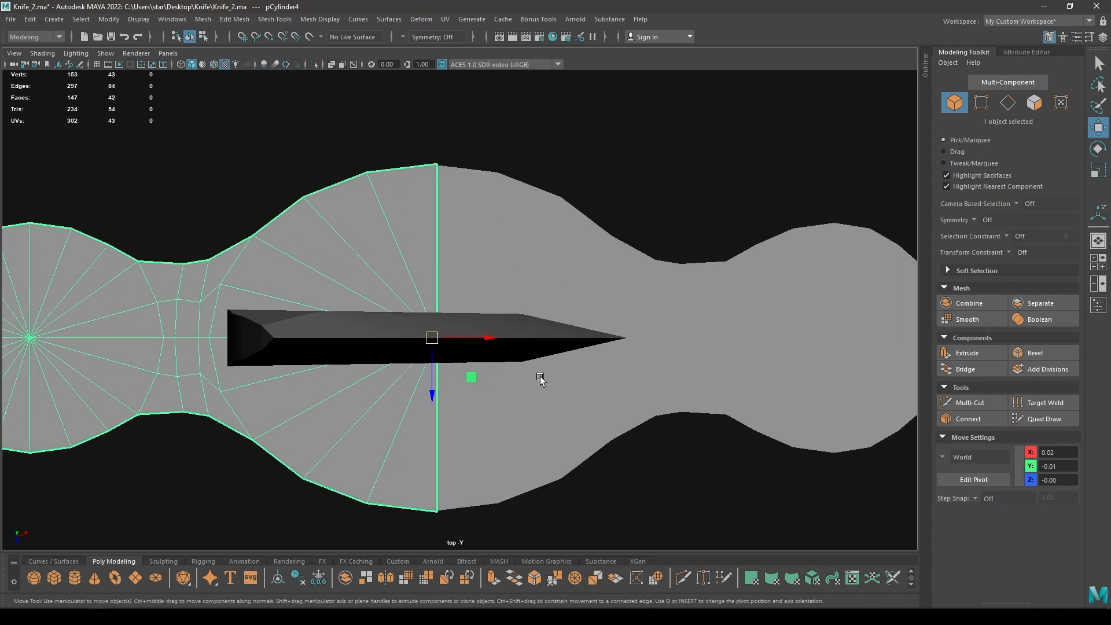
{"action": "mouse_move", "coordinate": [491, 345]}
{"action": "left_mouse_down"}
{"action": "mouse_move", "coordinate": [462, 344]}
{"action": "mouse_move", "coordinate": [479, 347]}
{"action": "left_mouse_up"}
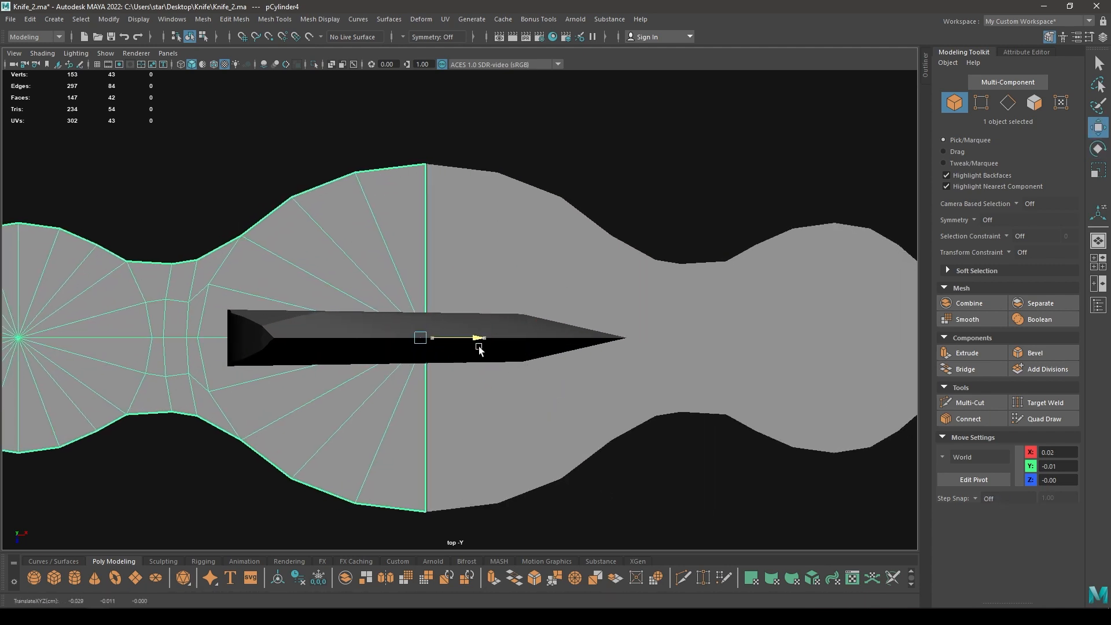
{"action": "left_click", "coordinate": [501, 181], "text": "shift"}
{"action": "right_click_drag", "start_coordinate": [449, 203], "coordinate": [428, 457], "text": "shift"}
- Select the doubled vertices along the guard's center seam and merge them
{"action": "right_click_drag", "start_coordinate": [588, 116], "coordinate": [523, 114]}
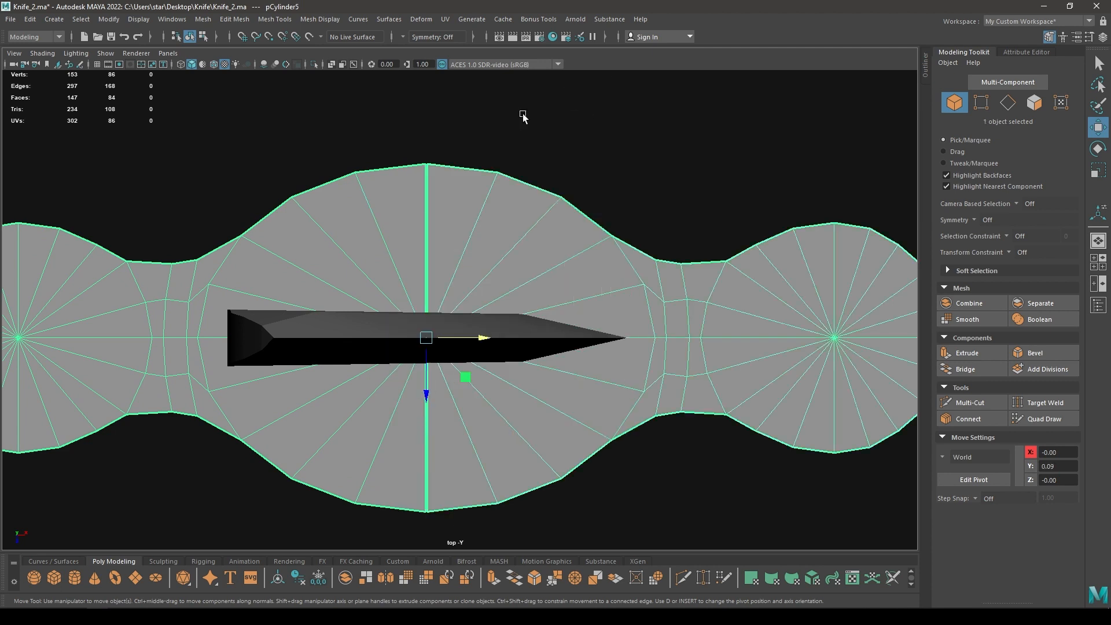
{"action": "left_click_drag", "start_coordinate": [423, 131], "coordinate": [453, 533]}
{"action": "right_click_drag", "start_coordinate": [480, 322], "coordinate": [543, 261], "text": "shift"}
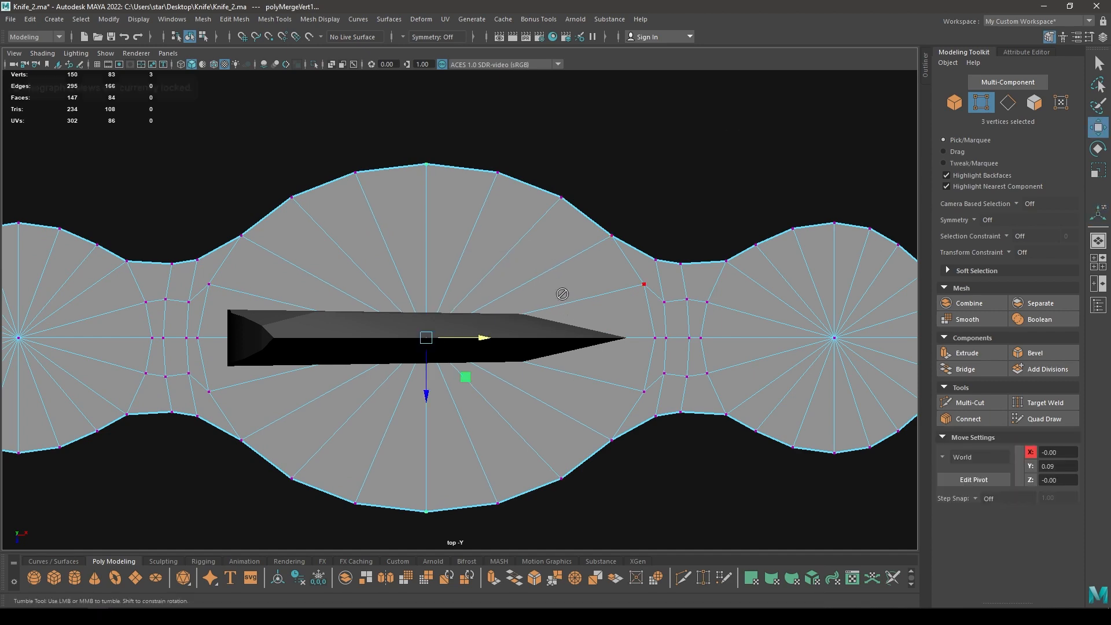
{"action": "left_click_drag", "start_coordinate": [566, 301], "coordinate": [525, 288], "text": "alt"}
{"action": "key", "text": "space"}
{"action": "key", "text": "space"}
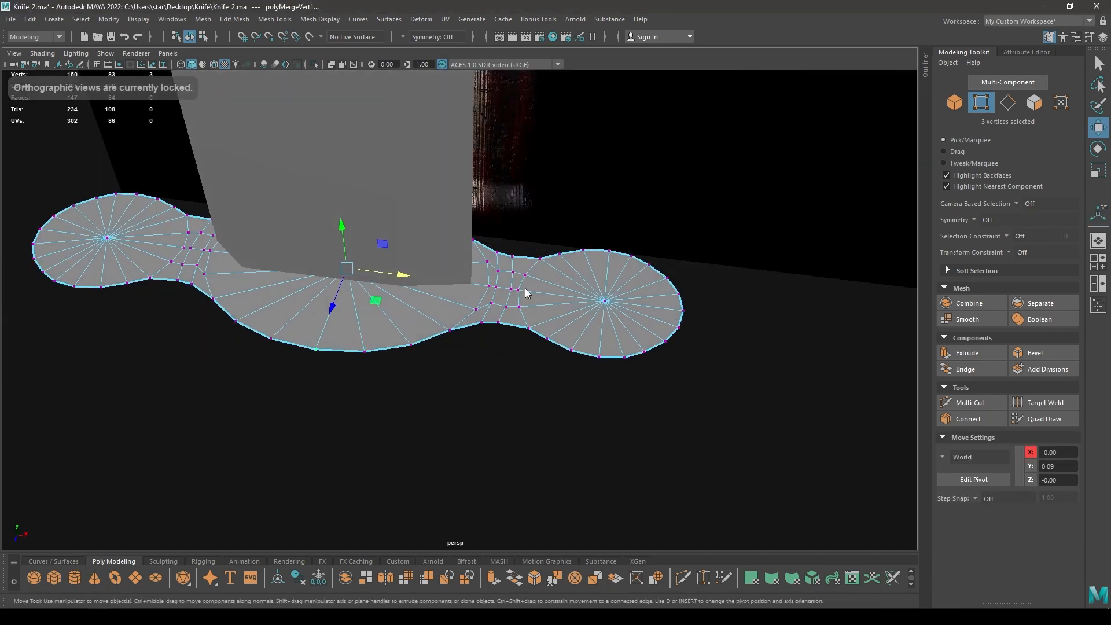
- In the front view, extrude all of the flat guard's faces upward to give it the reference crossguard's thickness
{"action": "right_click_drag", "start_coordinate": [526, 288], "coordinate": [522, 216]}
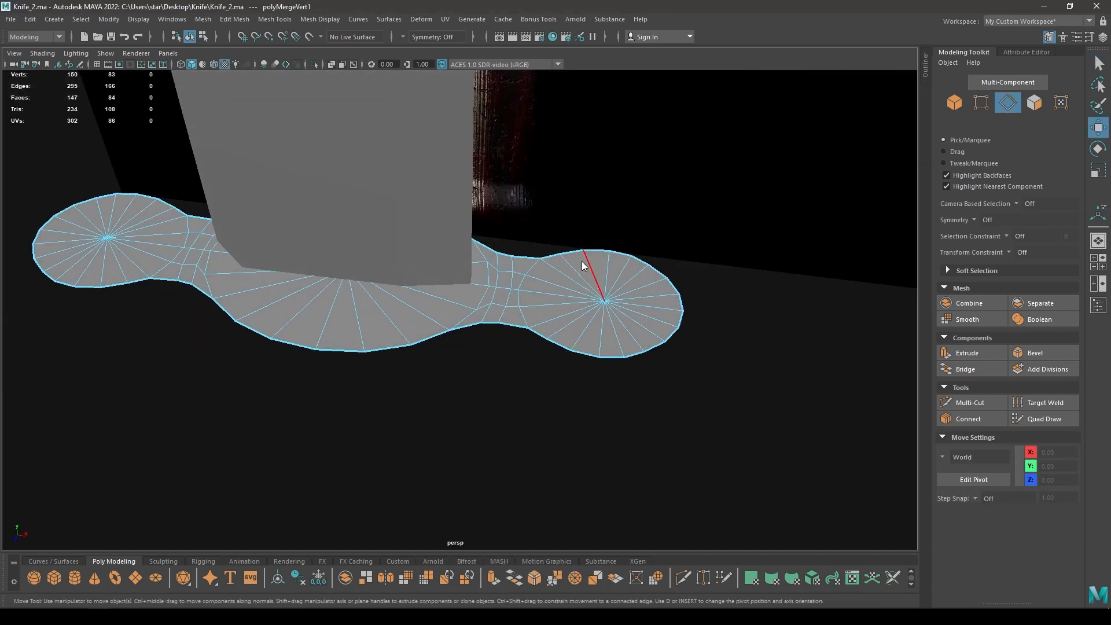
{"action": "right_click_drag", "start_coordinate": [588, 261], "coordinate": [657, 223]}
{"action": "left_click_drag", "start_coordinate": [657, 221], "coordinate": [574, 416], "text": "alt"}
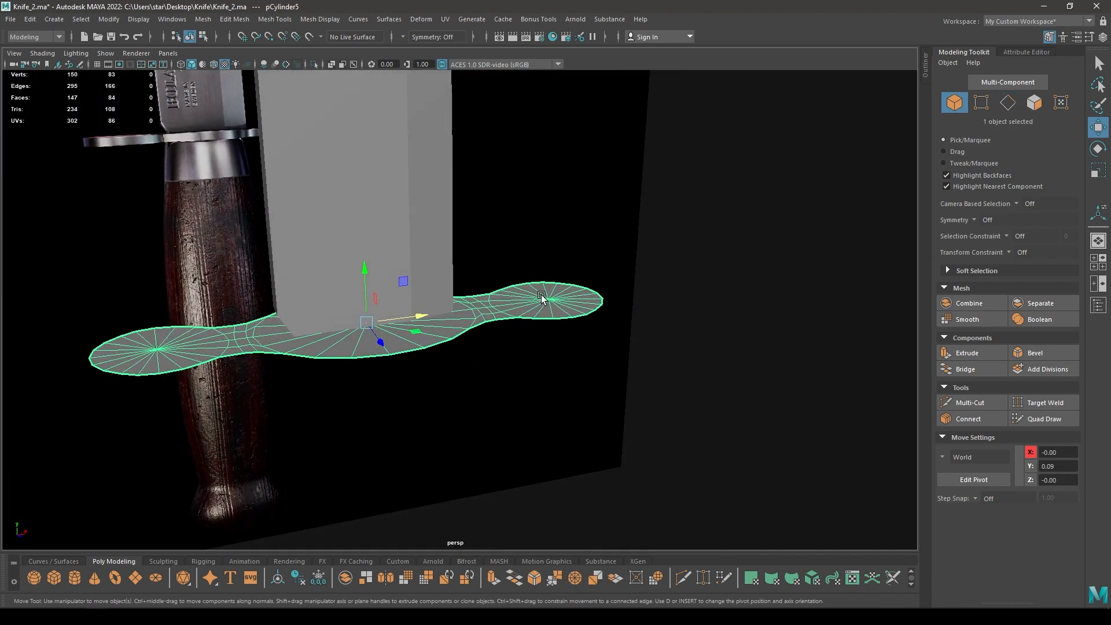
{"action": "key", "text": "space"}
{"action": "left_click_drag", "start_coordinate": [542, 297], "coordinate": [546, 339]}
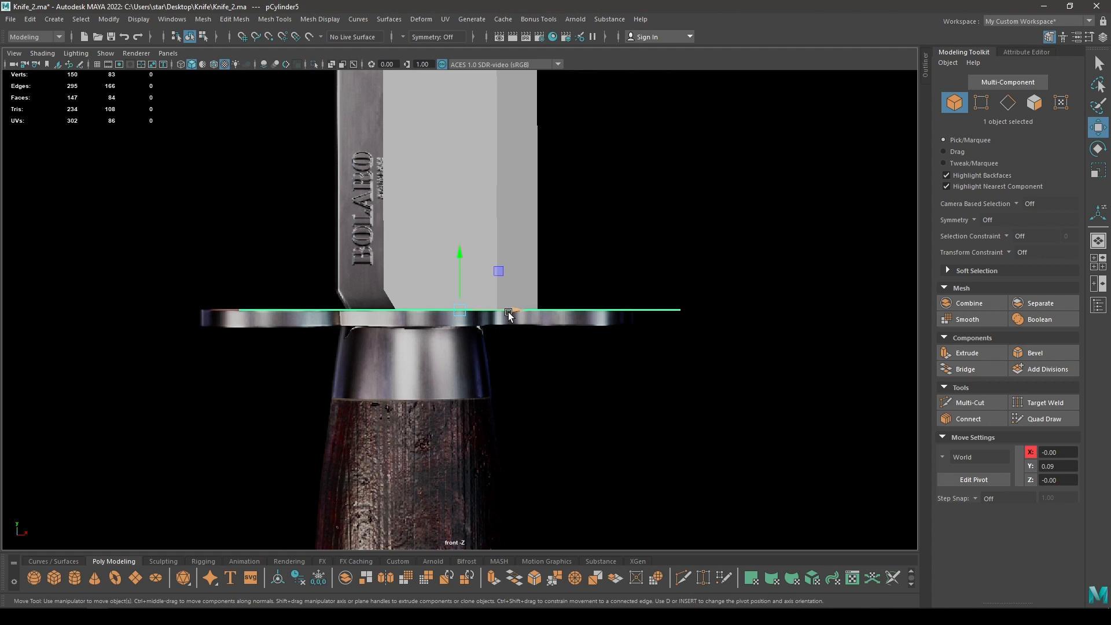
{"action": "key", "text": "ctrl+e"}
{"action": "left_click_drag", "start_coordinate": [748, 114], "coordinate": [759, 114]}
{"action": "key", "text": "w"}
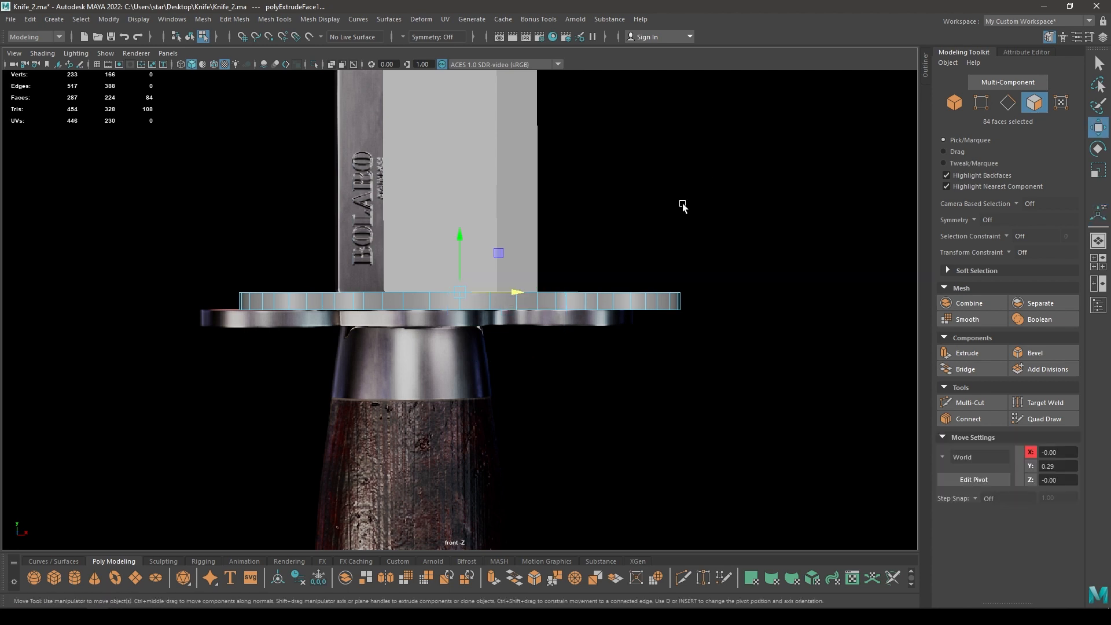
- Move the whole guard down along Y to -0.10 so it sits directly beneath the blade over the reference crossguard
{"action": "right_click_drag", "start_coordinate": [682, 203], "coordinate": [700, 198]}
{"action": "scroll", "coordinate": [507, 248], "scroll_direction": "up", "scroll_amount": 5}
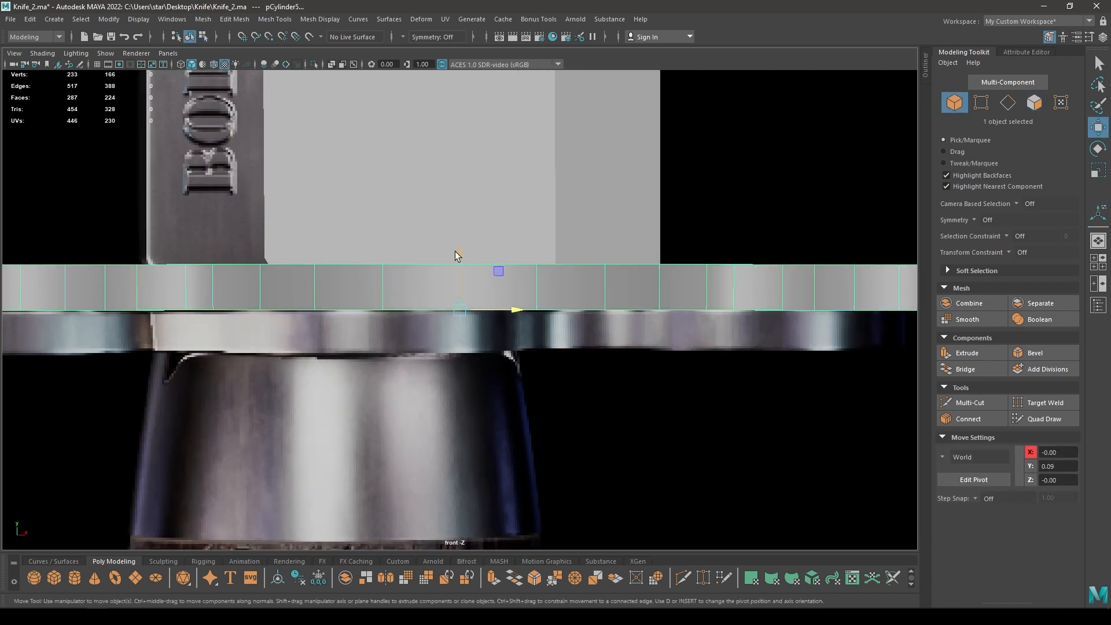
{"action": "left_click", "coordinate": [460, 293]}
{"action": "mouse_move", "coordinate": [457, 293]}
{"action": "left_mouse_down"}
{"action": "mouse_move", "coordinate": [463, 284]}
{"action": "mouse_move", "coordinate": [466, 297]}
{"action": "left_mouse_up"}
{"action": "key", "text": "ctrl+z"}
{"action": "left_click", "coordinate": [460, 310]}
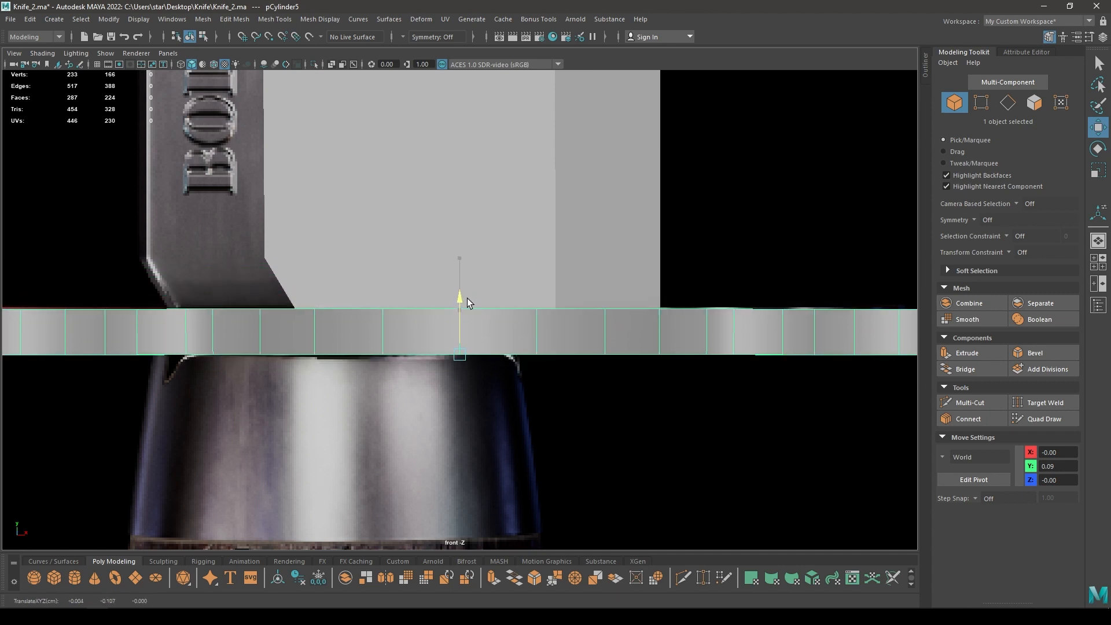
{"action": "key", "text": "space"}
{"action": "key", "text": "space"}
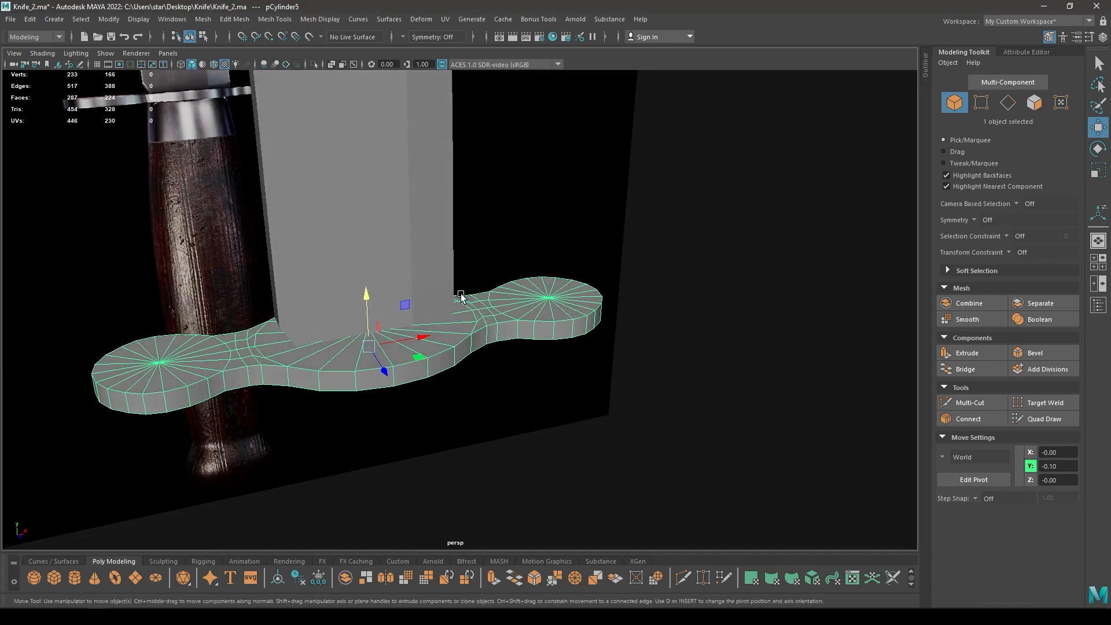
- Turn on wireframe on shaded in the perspective view and deselect the guard
{"action": "left_click", "coordinate": [214, 64]}
{"action": "left_click_drag", "start_coordinate": [324, 414], "coordinate": [412, 377], "text": "alt"}
{"action": "scroll", "coordinate": [412, 377], "scroll_direction": "up", "scroll_amount": 5}
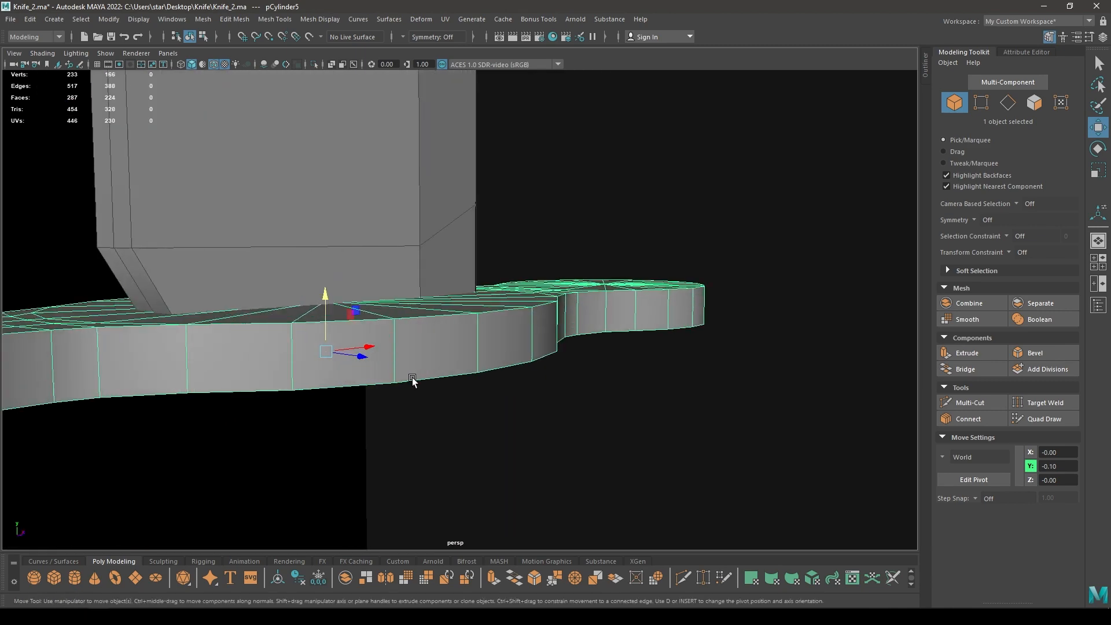
{"action": "left_click_drag", "start_coordinate": [325, 296], "coordinate": [326, 297]}
{"action": "left_click", "coordinate": [533, 211]}
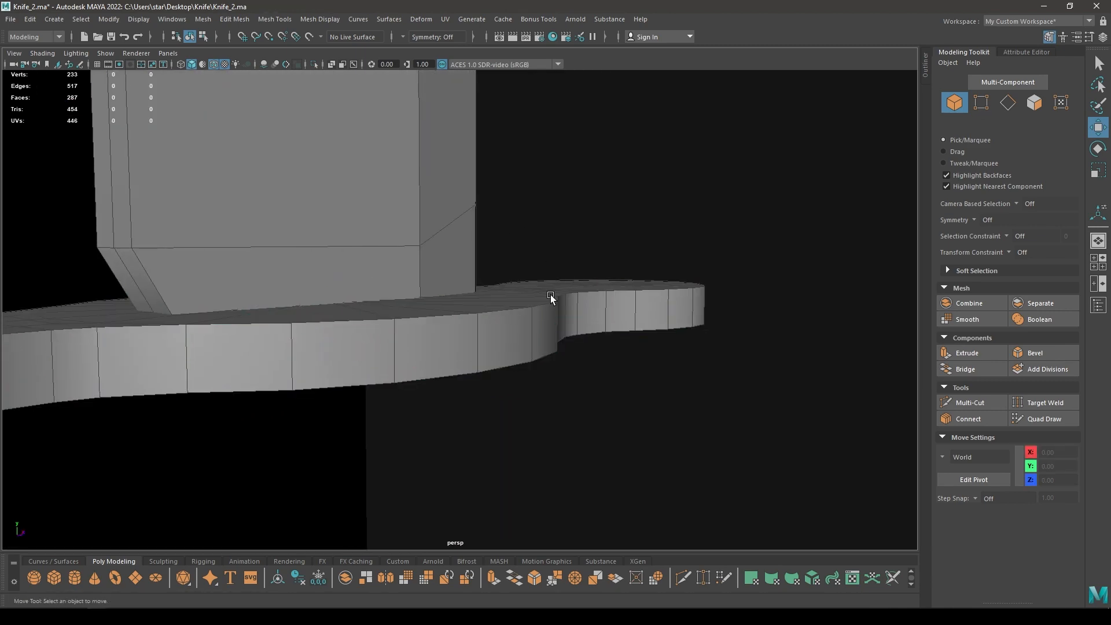
- Select the upper and lower rim edges around one small cap and along the neck and near side of the central disc
{"action": "left_click_drag", "start_coordinate": [550, 294], "coordinate": [545, 365], "text": "alt"}
{"action": "scroll", "coordinate": [422, 328], "scroll_direction": "down", "scroll_amount": 2}
{"action": "left_click", "coordinate": [429, 335]}
{"action": "right_click_drag", "start_coordinate": [571, 362], "coordinate": [561, 251]}
{"action": "left_click_drag", "start_coordinate": [561, 251], "coordinate": [564, 403], "text": "alt"}
{"action": "double_click", "coordinate": [572, 414]}
{"action": "double_click", "coordinate": [562, 341], "text": "shift"}
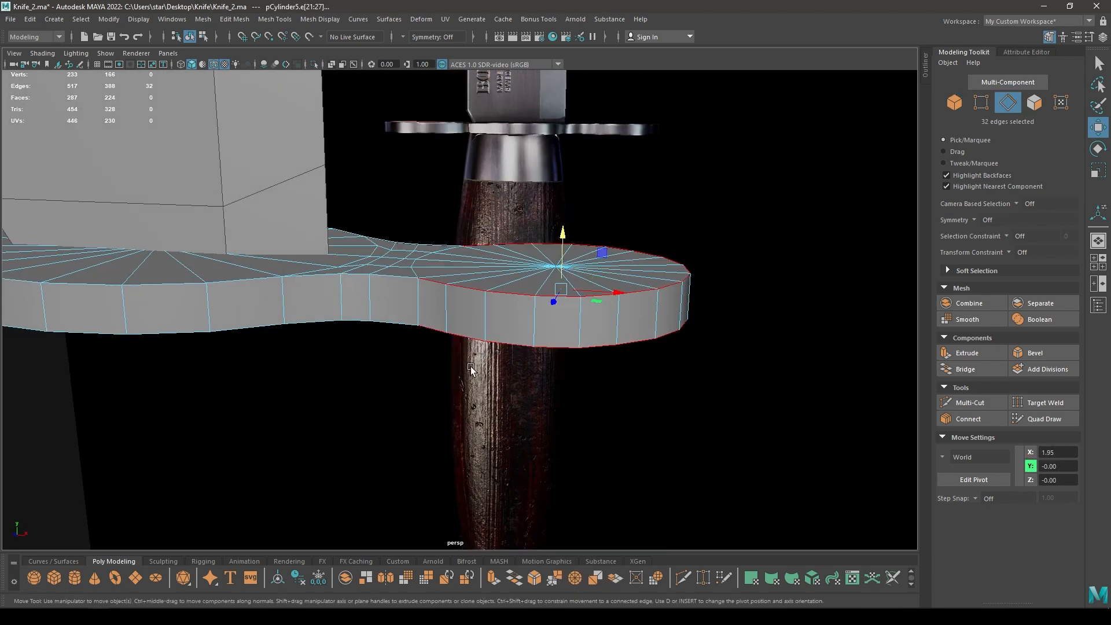
{"action": "left_click_drag", "start_coordinate": [472, 347], "coordinate": [490, 375], "text": "alt"}
{"action": "double_click", "coordinate": [427, 302], "text": "shift"}
{"action": "double_click", "coordinate": [301, 321], "text": "shift"}
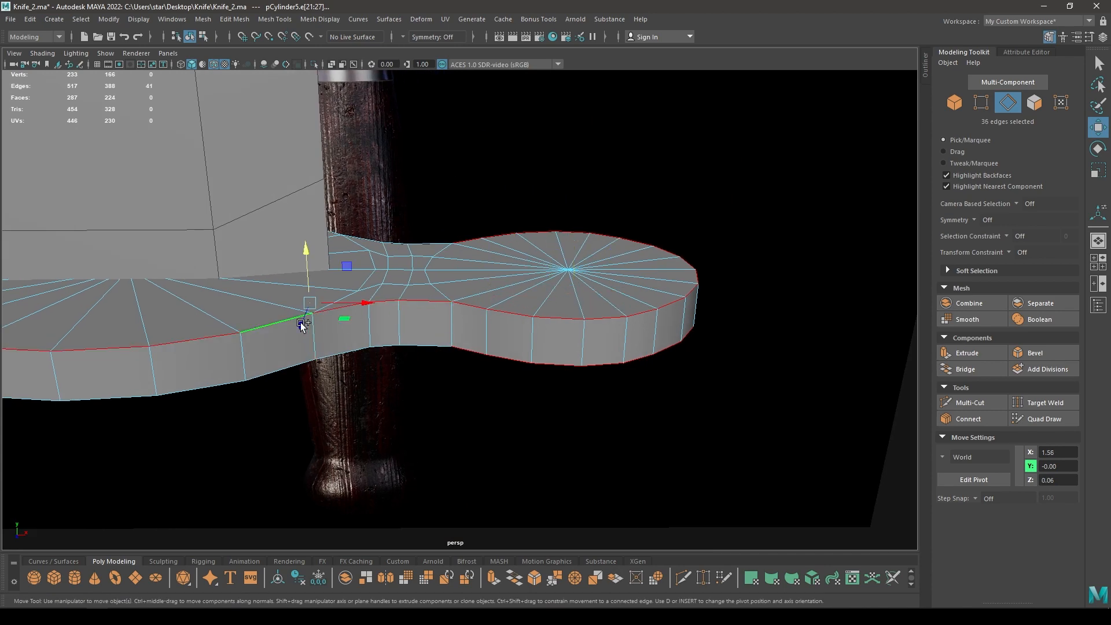
{"action": "double_click", "coordinate": [292, 363], "text": "shift"}
- Add the upper and lower rim edges of the opposite cap and the far side of the central disc to the selection
{"action": "left_click_drag", "start_coordinate": [277, 374], "coordinate": [466, 205], "text": "alt"}
{"action": "left_click", "coordinate": [496, 246], "text": "shift"}
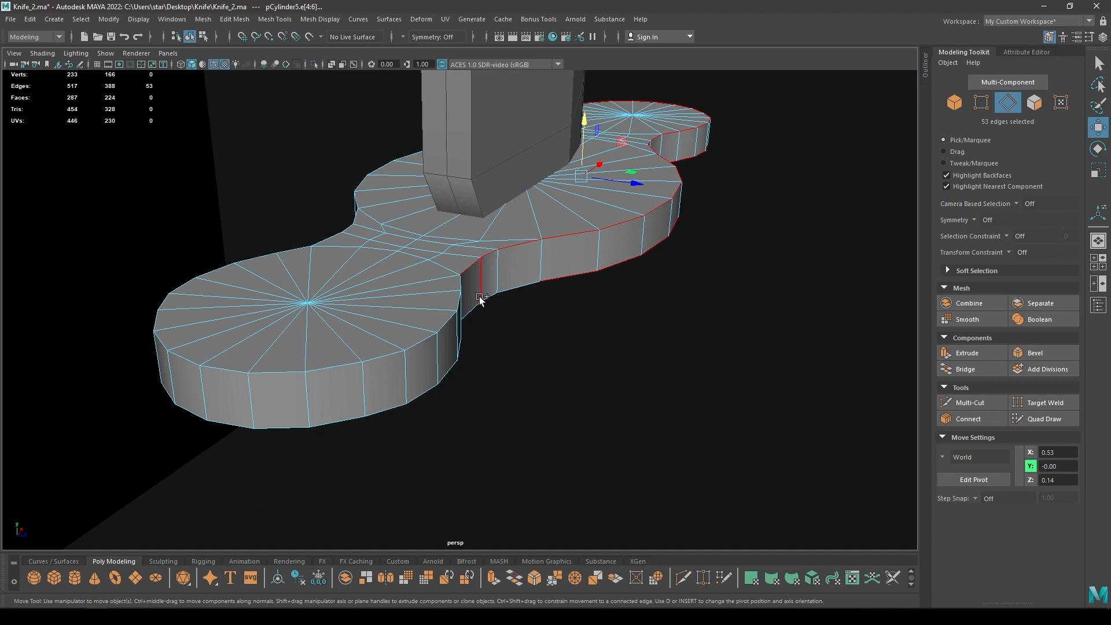
{"action": "double_click", "coordinate": [446, 322], "text": "shift"}
{"action": "double_click", "coordinate": [450, 375], "text": "shift"}
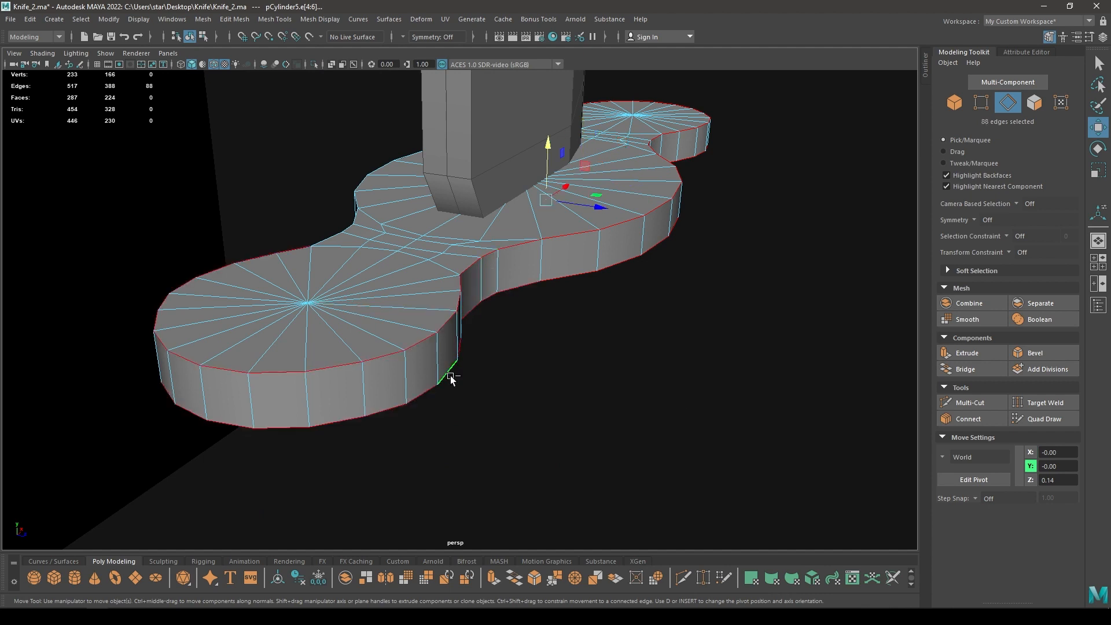
{"action": "left_click_drag", "start_coordinate": [306, 386], "coordinate": [465, 394], "text": "alt"}
{"action": "middle_click_drag", "start_coordinate": [465, 394], "coordinate": [121, 415], "text": "alt"}
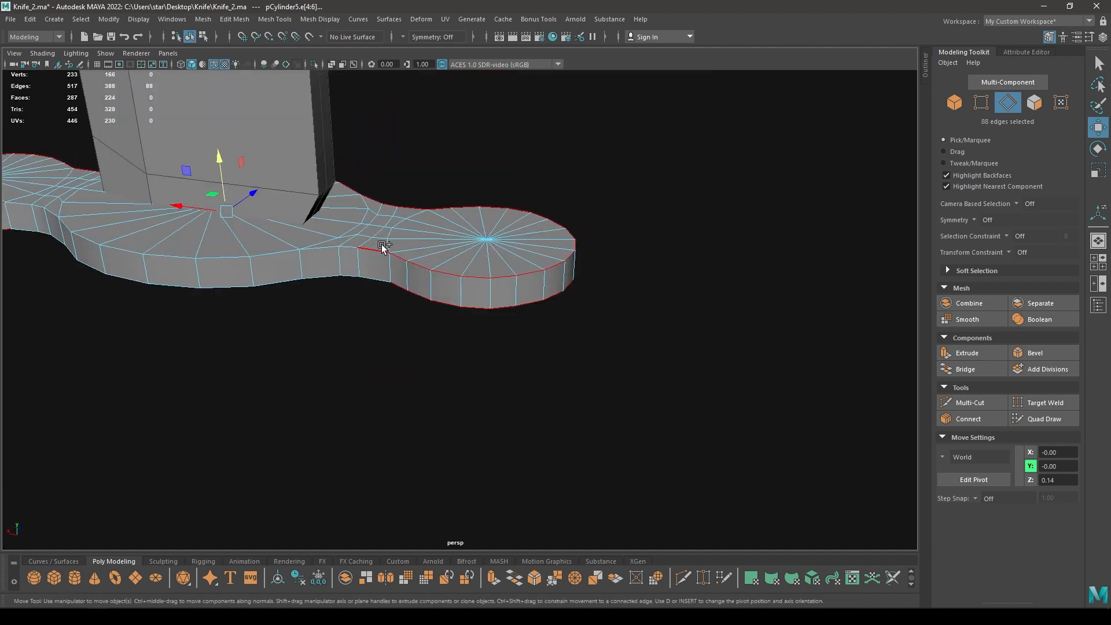
{"action": "double_click", "coordinate": [295, 253], "text": "shift"}
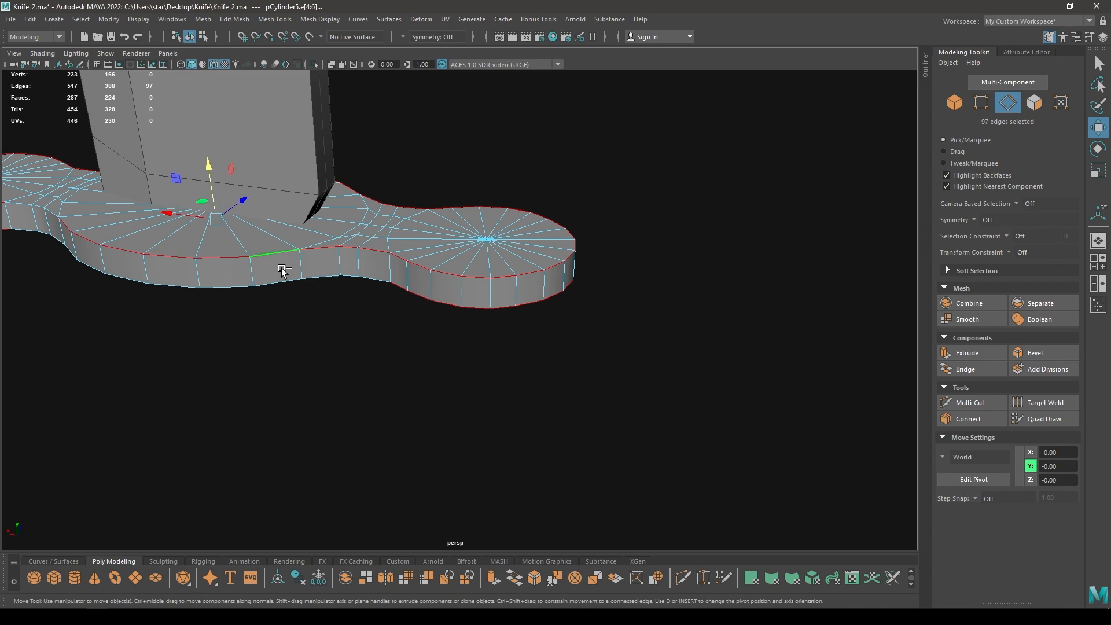
{"action": "double_click", "coordinate": [353, 273], "text": "shift"}
{"action": "middle_click_drag", "start_coordinate": [181, 322], "coordinate": [564, 318], "text": "alt"}
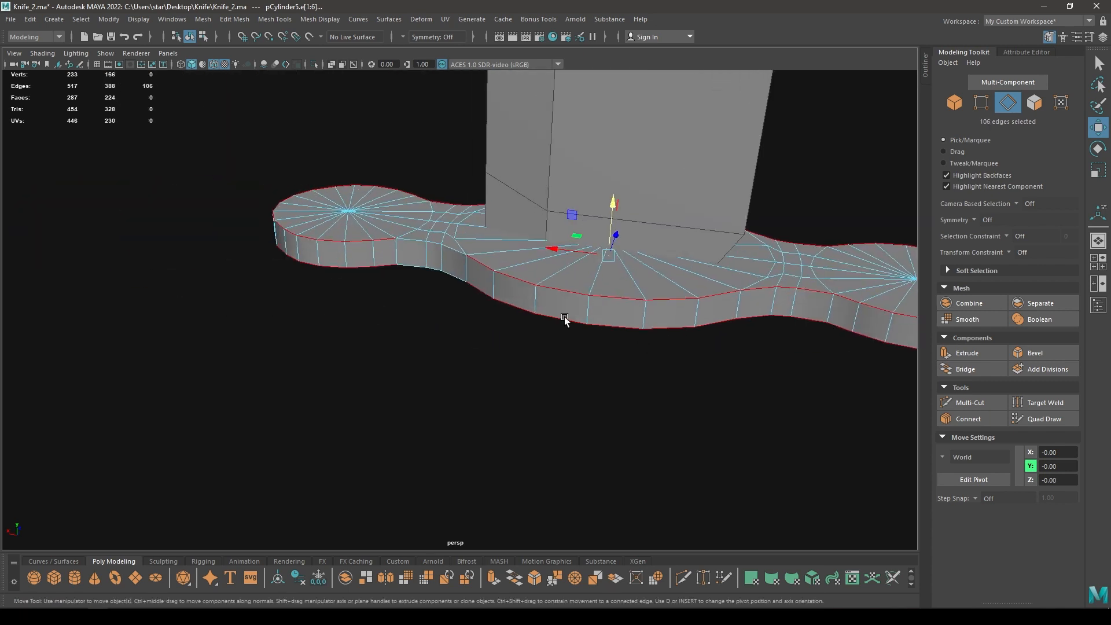
{"action": "double_click", "coordinate": [447, 276], "text": "shift"}
- Bevel the selected rim edges with 2 segments and reduce the bevel fraction
{"action": "left_click_drag", "start_coordinate": [615, 278], "coordinate": [431, 315], "text": "alt"}
{"action": "right_click_drag", "start_coordinate": [429, 328], "coordinate": [518, 428], "text": "shift"}
{"action": "middle_click_drag", "start_coordinate": [518, 429], "coordinate": [552, 378], "text": "alt"}
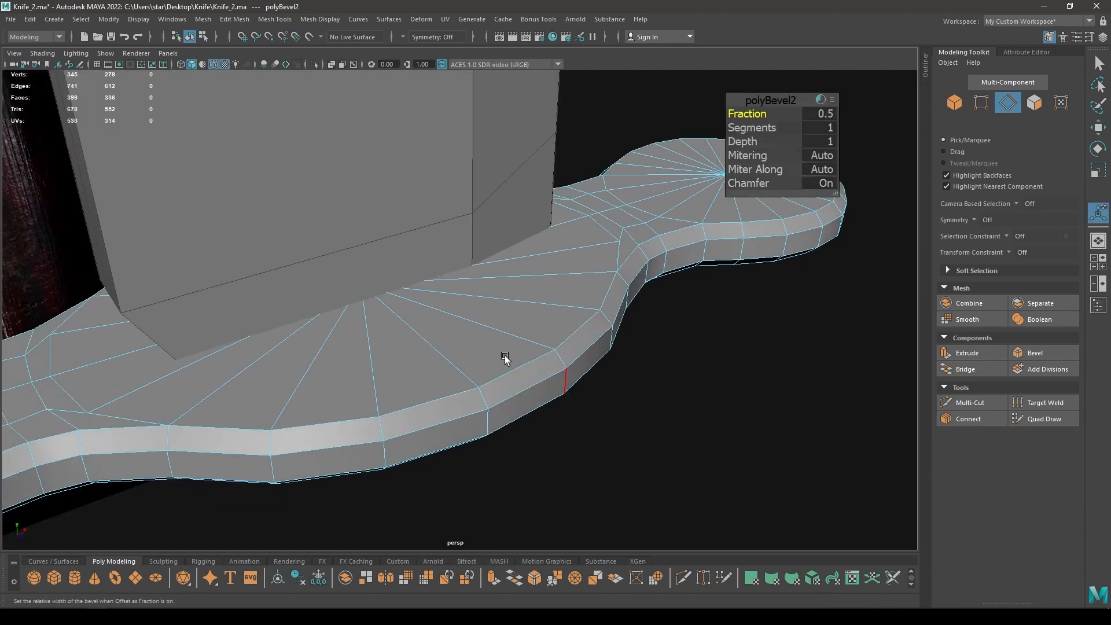
{"action": "right_click_drag", "start_coordinate": [505, 356], "coordinate": [524, 365], "text": "alt"}
{"action": "middle_click_drag", "start_coordinate": [524, 365], "coordinate": [531, 340], "text": "alt"}
{"action": "left_click_drag", "start_coordinate": [749, 116], "coordinate": [613, 220]}
{"action": "left_click_drag", "start_coordinate": [769, 114], "coordinate": [759, 114]}
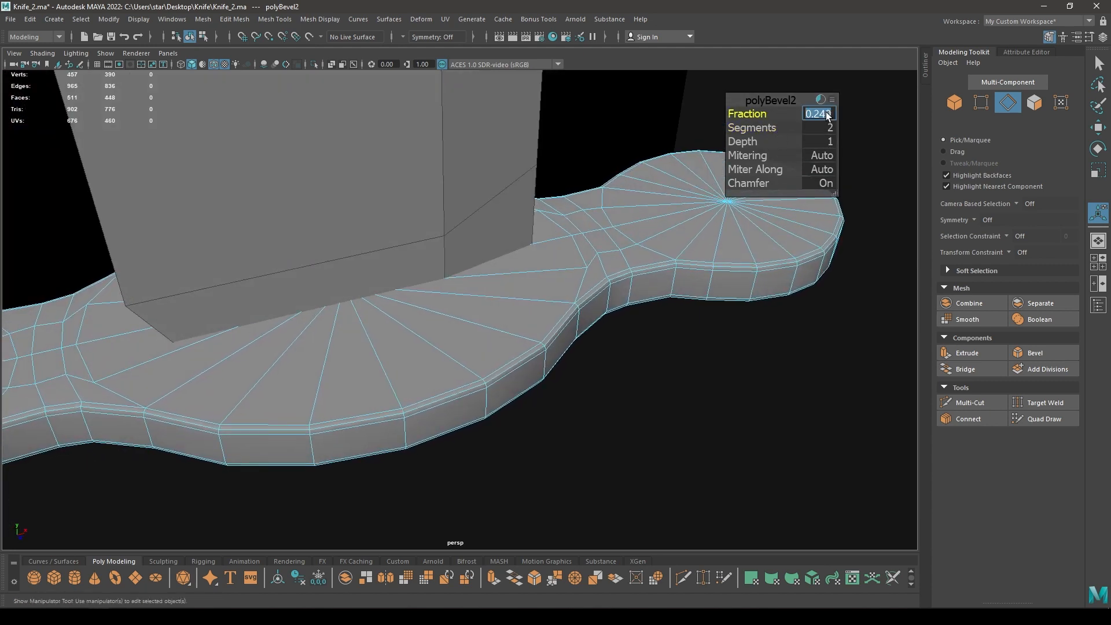
- Set the rim bevel's fraction to 0.2, return to object mode and deselect the guard
{"action": "type", "text": "3"}
{"action": "key", "text": "Return"}
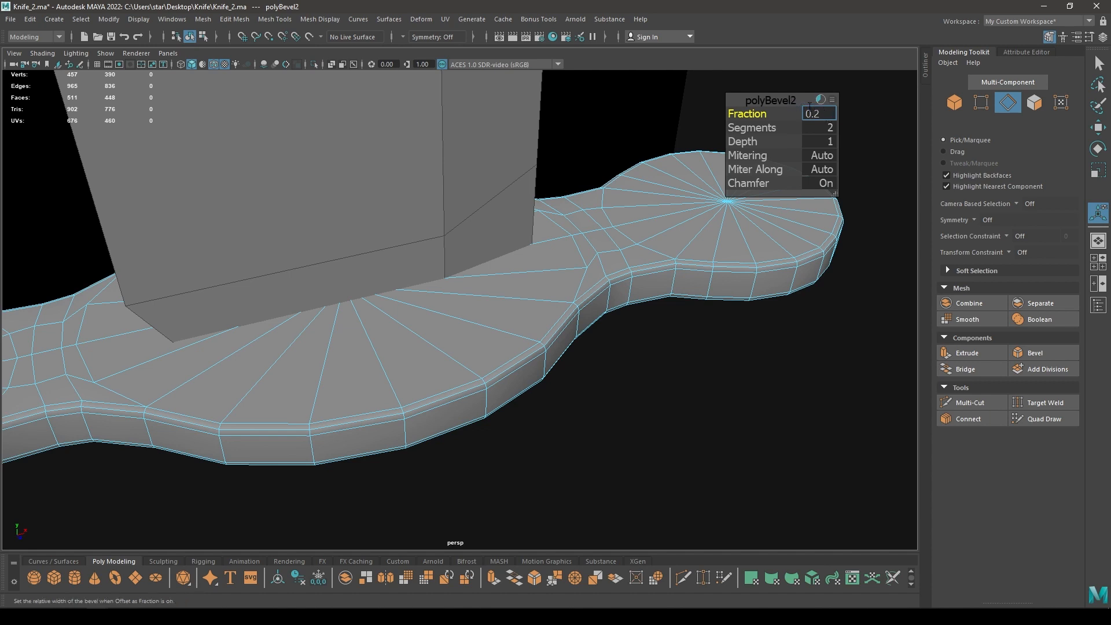
{"action": "type", "text": "0.2"}
{"action": "key", "text": "Return"}
{"action": "key", "text": "w"}
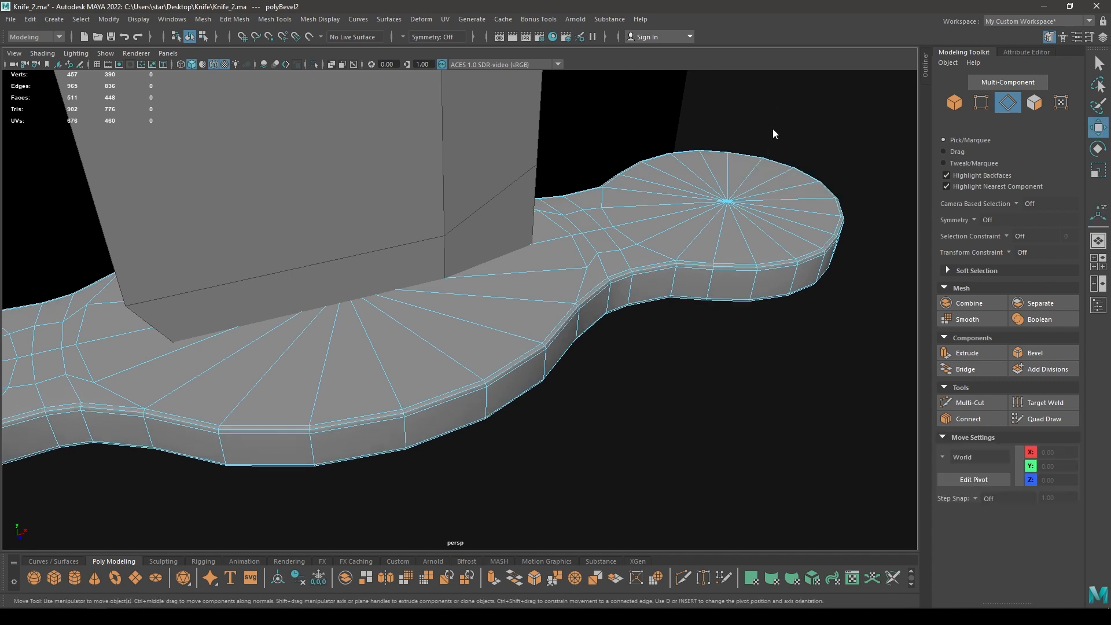
{"action": "right_click_drag", "start_coordinate": [774, 131], "coordinate": [833, 119]}
{"action": "left_click", "coordinate": [804, 347]}
{"action": "scroll", "coordinate": [804, 347], "scroll_direction": "down", "scroll_amount": 3}
{"action": "left_click_drag", "start_coordinate": [723, 168], "coordinate": [651, 159], "text": "alt"}
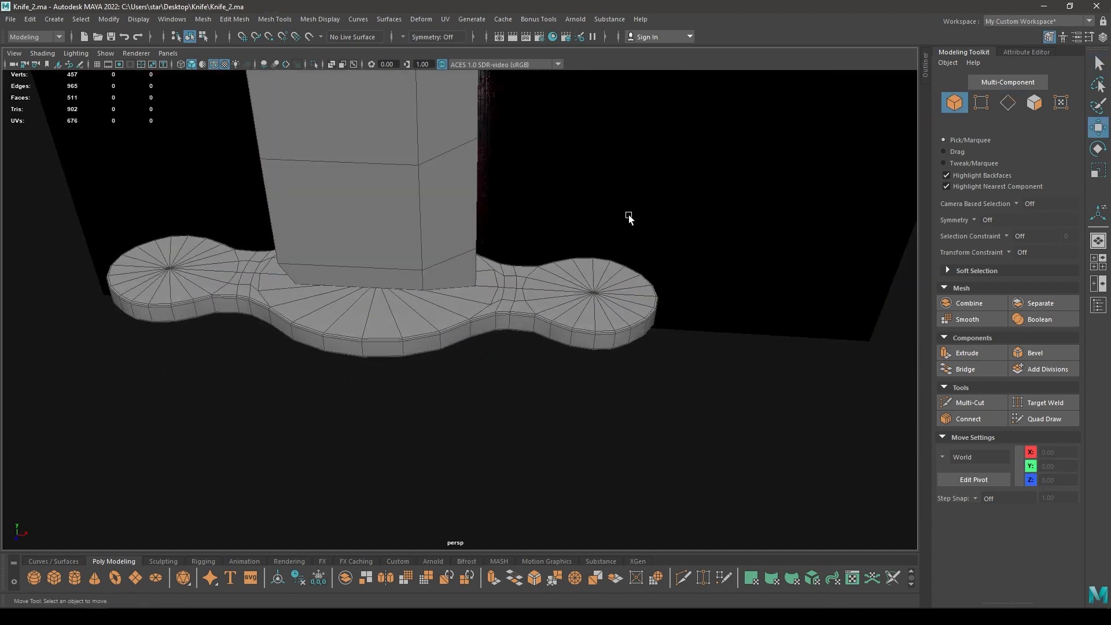
- Leave the guard deselected and hide the wireframe overlay on the shaded objects
{"action": "left_click", "coordinate": [604, 265]}
{"action": "right_click_drag", "start_coordinate": [604, 265], "coordinate": [681, 577]}
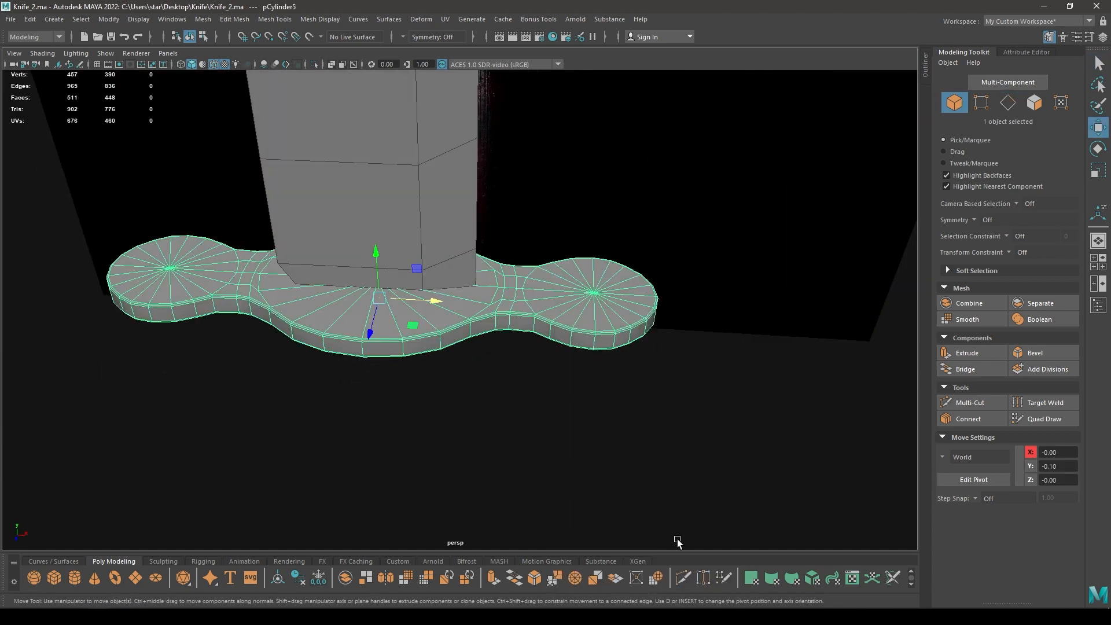
{"action": "left_click", "coordinate": [674, 538]}
{"action": "left_click_drag", "start_coordinate": [590, 436], "coordinate": [677, 435], "text": "alt"}
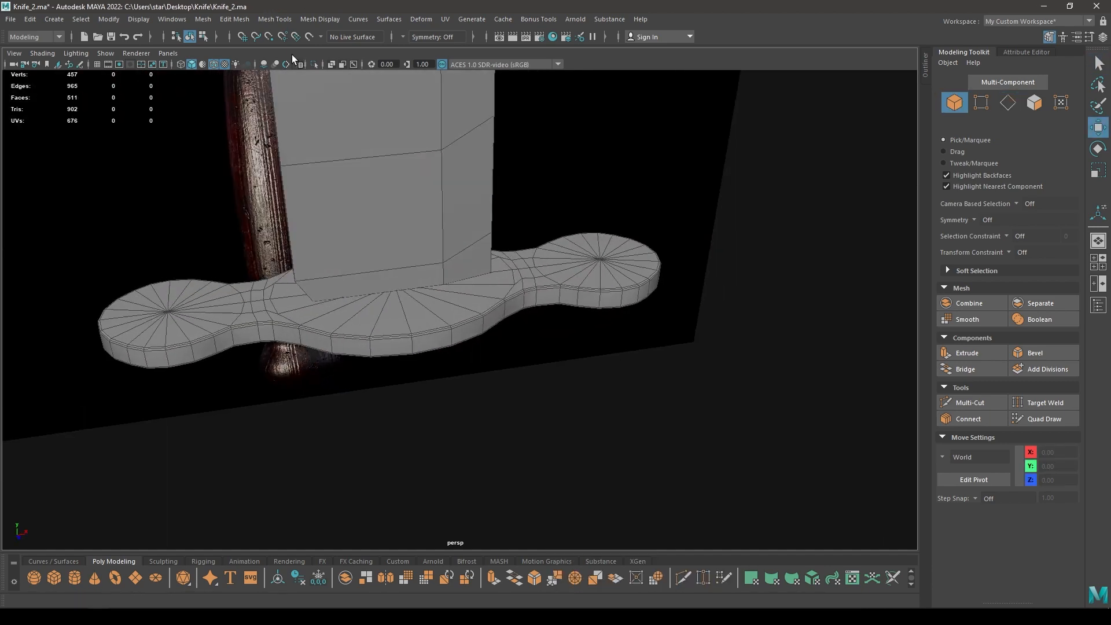
{"action": "left_click", "coordinate": [214, 64]}
{"action": "mouse_move", "coordinate": [399, 242]}
{"action": "left_mouse_down", "text": "alt"}
{"action": "mouse_move", "coordinate": [428, 271]}
{"action": "mouse_move", "coordinate": [376, 327]}
{"action": "mouse_move", "coordinate": [360, 310]}
{"action": "mouse_move", "coordinate": [289, 313]}
{"action": "mouse_move", "coordinate": [488, 434]}
{"action": "left_mouse_up", "text": "alt"}
{"action": "scroll", "coordinate": [471, 384], "scroll_direction": "up", "scroll_amount": 3}
- Soften all edges of the crossguard, return to object mode and deselect it
{"action": "left_click", "coordinate": [461, 367]}
{"action": "left_click_drag", "start_coordinate": [461, 366], "coordinate": [606, 317], "text": "alt"}
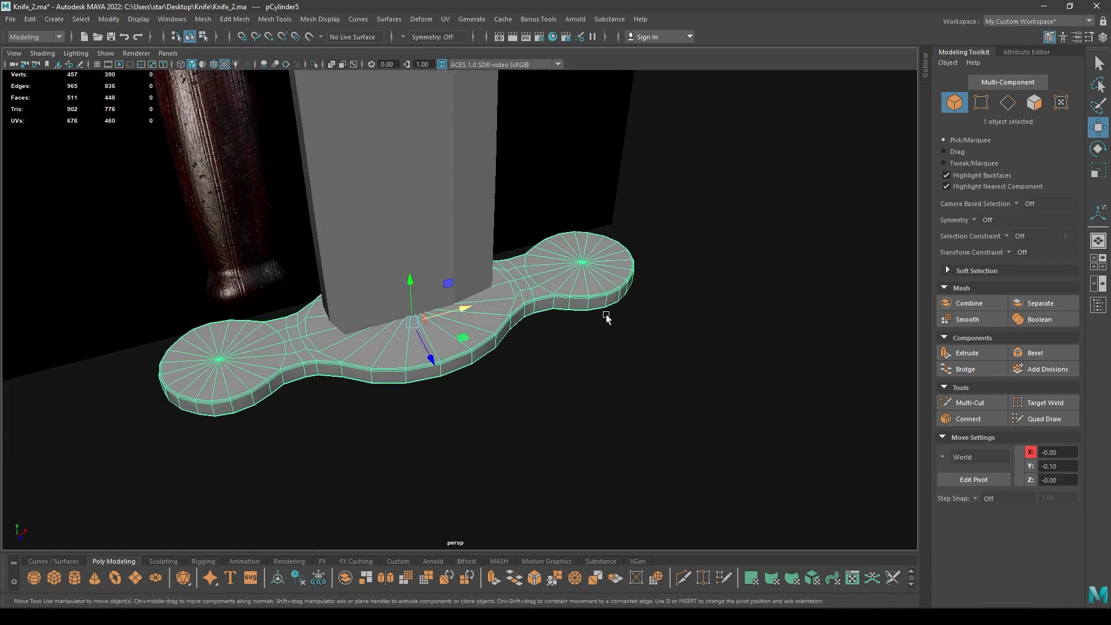
{"action": "right_click", "coordinate": [849, 219]}
{"action": "right_click_drag", "start_coordinate": [849, 219], "coordinate": [847, 185]}
{"action": "left_click_drag", "start_coordinate": [821, 272], "coordinate": [804, 241], "text": "alt"}
{"action": "left_click_drag", "start_coordinate": [789, 160], "coordinate": [2, 483]}
{"action": "right_click_drag", "start_coordinate": [408, 329], "coordinate": [410, 463], "text": "alt"}
{"action": "middle_click_drag", "start_coordinate": [409, 467], "coordinate": [473, 440], "text": "alt"}
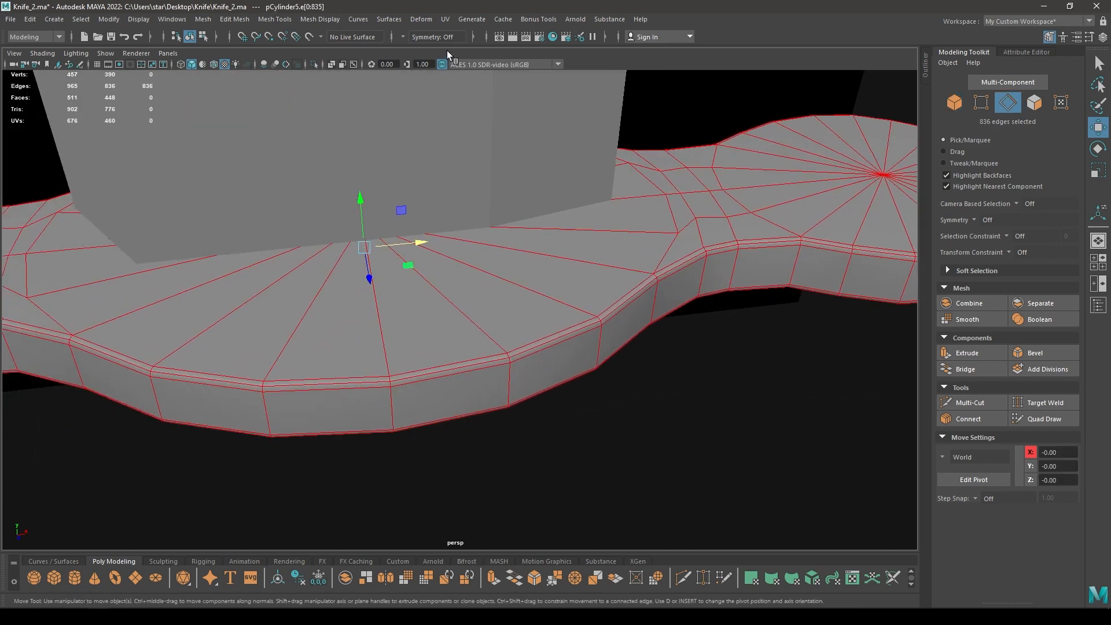
{"action": "left_click", "coordinate": [320, 19]}
{"action": "left_click", "coordinate": [341, 119]}
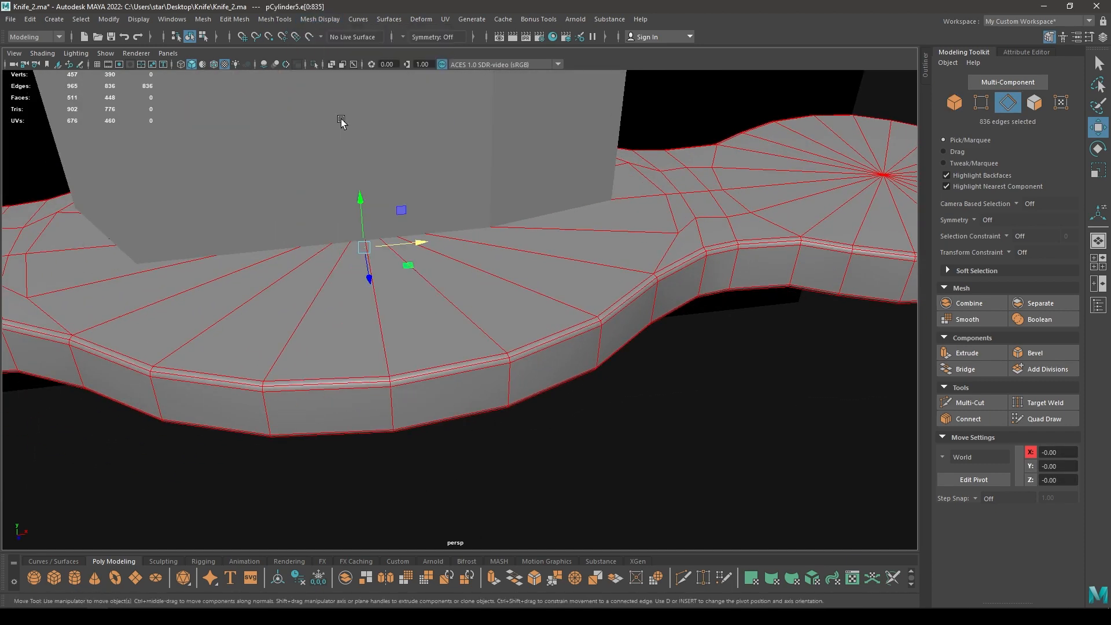
{"action": "right_click_drag", "start_coordinate": [483, 294], "coordinate": [540, 278]}
{"action": "left_click", "coordinate": [636, 409]}
- Examine the guard's softened shading from several angles and the edge layout on top of one small cap
{"action": "right_click_drag", "start_coordinate": [637, 409], "coordinate": [568, 255], "text": "alt"}
{"action": "left_click_drag", "start_coordinate": [568, 255], "coordinate": [493, 284], "text": "alt"}
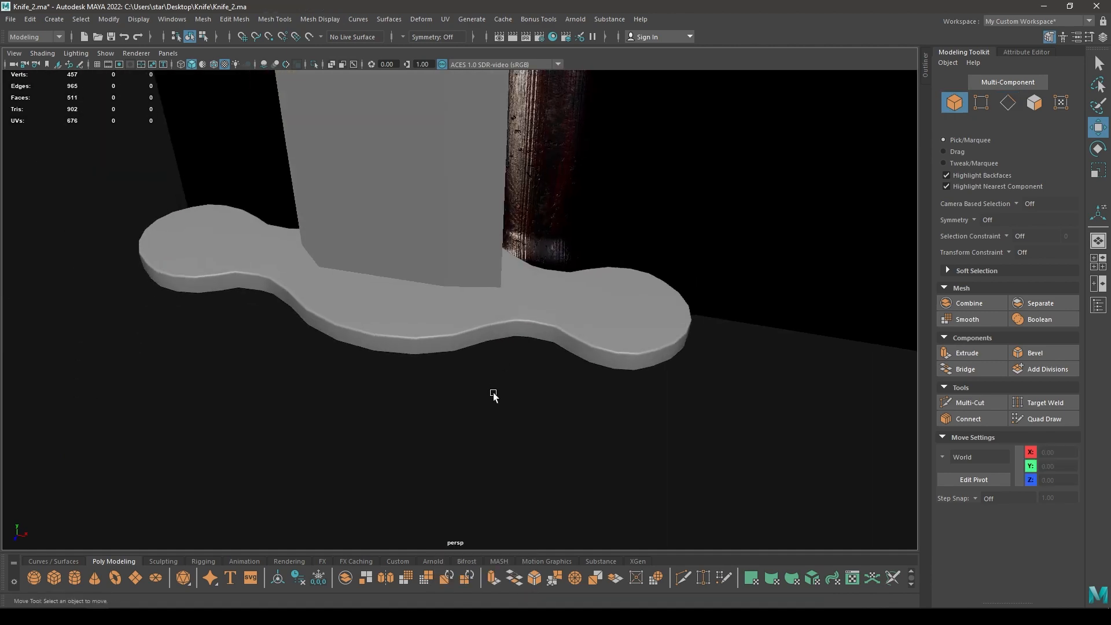
{"action": "right_click_drag", "start_coordinate": [493, 392], "coordinate": [393, 232], "text": "alt"}
{"action": "left_click_drag", "start_coordinate": [394, 231], "coordinate": [451, 237], "text": "alt"}
{"action": "right_click_drag", "start_coordinate": [451, 237], "coordinate": [571, 434], "text": "alt"}
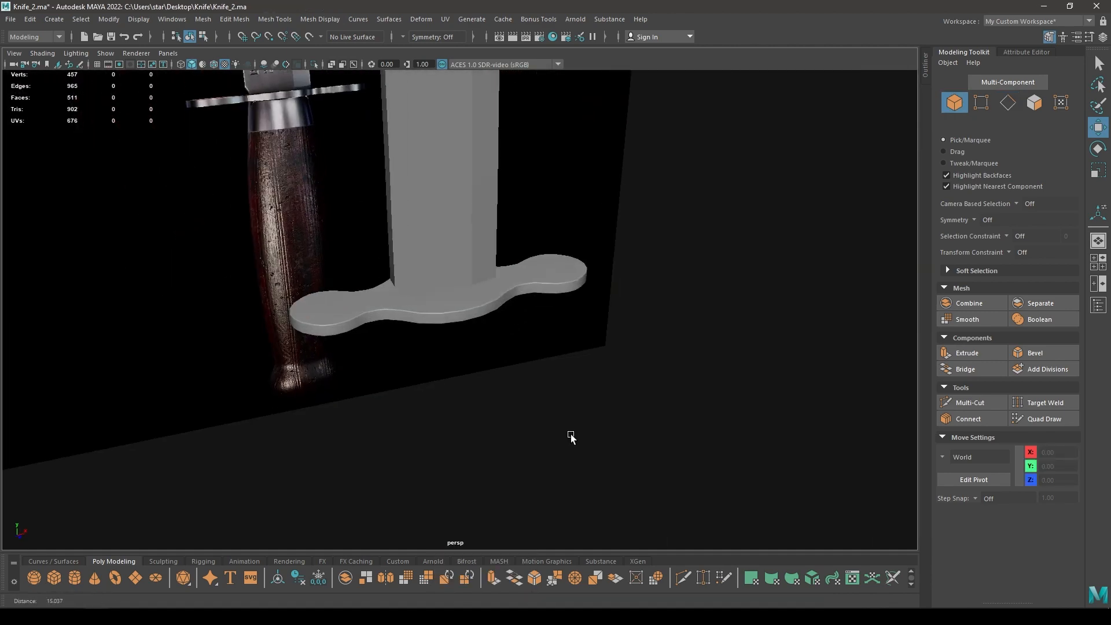
{"action": "scroll", "coordinate": [570, 434], "scroll_direction": "up", "scroll_amount": 4}
{"action": "left_click", "coordinate": [473, 308]}
{"action": "left_click_drag", "start_coordinate": [473, 308], "coordinate": [429, 317], "text": "alt"}
{"action": "middle_click_drag", "start_coordinate": [429, 317], "coordinate": [335, 285], "text": "alt"}
{"action": "right_click_drag", "start_coordinate": [336, 285], "coordinate": [509, 509], "text": "alt"}
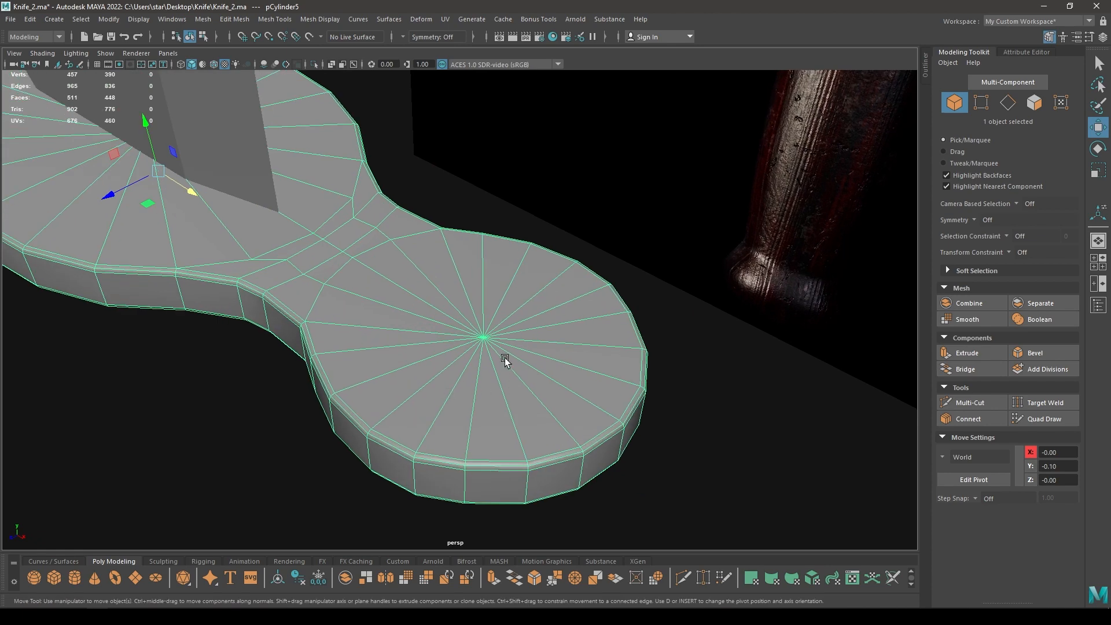
{"action": "right_click_drag", "start_coordinate": [504, 358], "coordinate": [500, 395], "text": "alt"}
{"action": "left_click_drag", "start_coordinate": [498, 419], "coordinate": [526, 397], "text": "alt"}
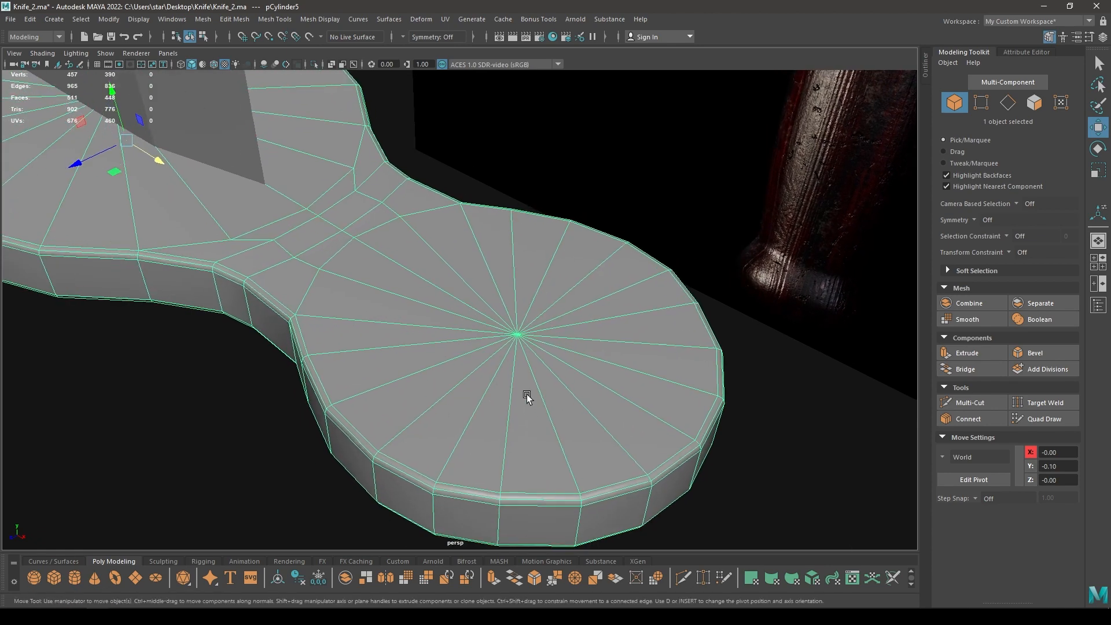
- Delete every second radial edge on the top face of the small end cap, ten edges in all
{"action": "right_click_drag", "start_coordinate": [481, 339], "coordinate": [554, 248]}
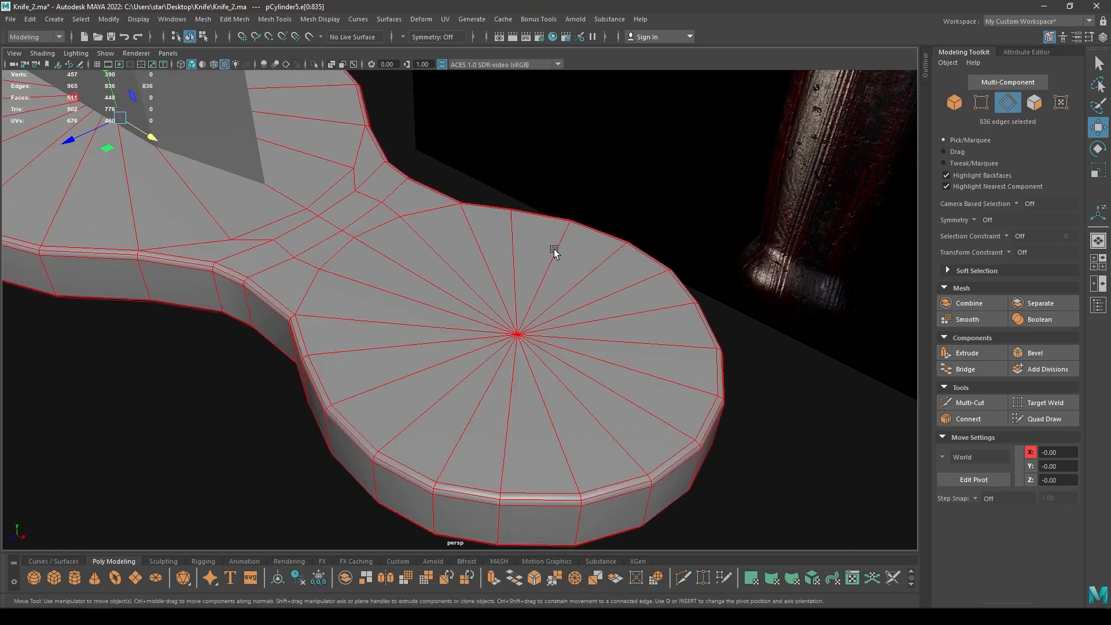
{"action": "left_click", "coordinate": [593, 272]}
{"action": "left_click", "coordinate": [658, 310], "text": "shift"}
{"action": "left_click", "coordinate": [658, 364], "text": "shift"}
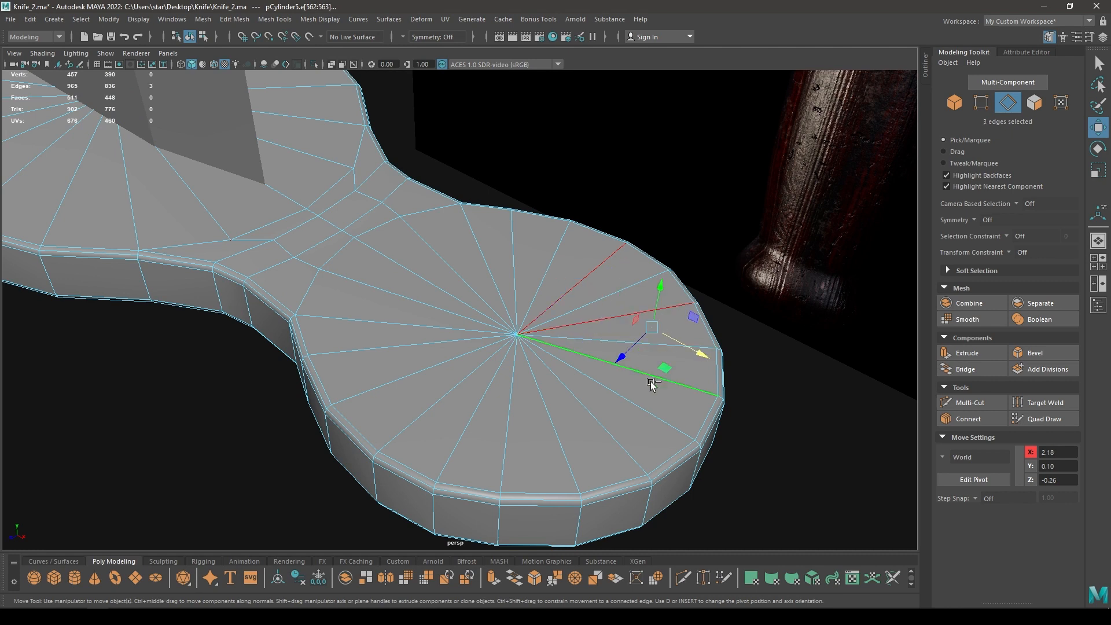
{"action": "left_click", "coordinate": [609, 415], "text": "shift"}
{"action": "left_click", "coordinate": [521, 438], "text": "shift"}
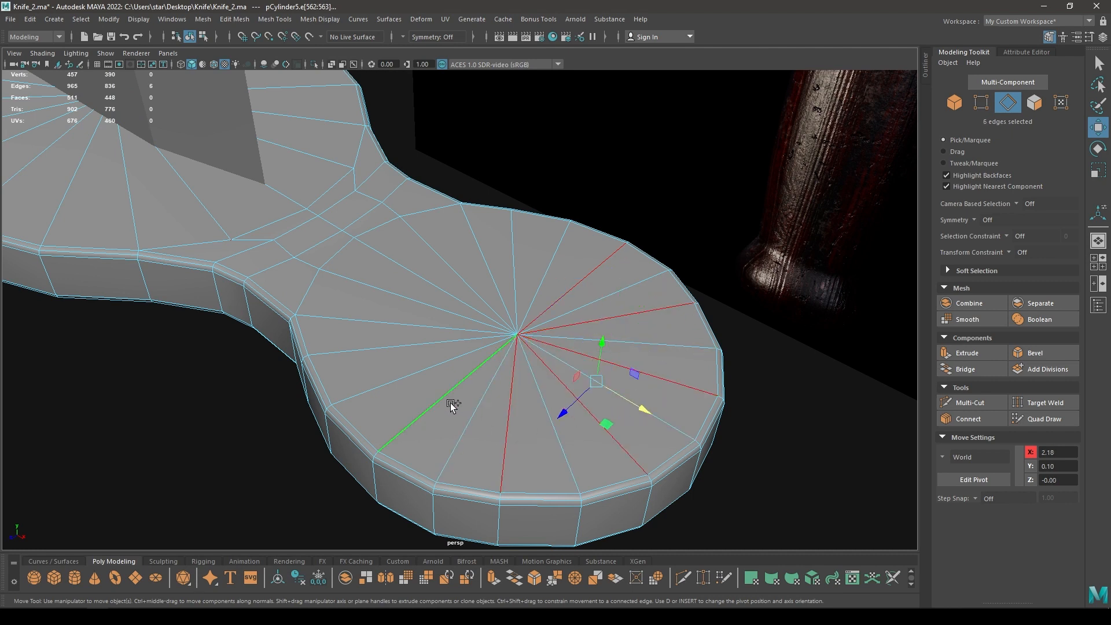
{"action": "left_click", "coordinate": [450, 403], "text": "shift"}
{"action": "left_click", "coordinate": [423, 342], "text": "shift"}
{"action": "left_click", "coordinate": [432, 305], "text": "shift"}
{"action": "left_click", "coordinate": [454, 271], "text": "shift"}
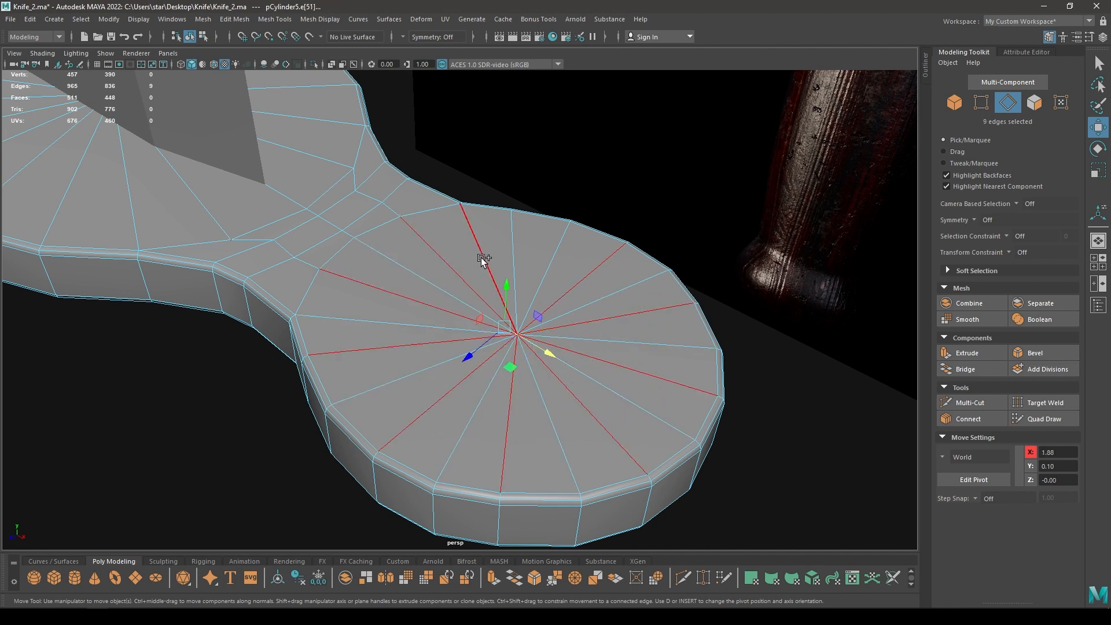
{"action": "left_click", "coordinate": [512, 244], "text": "shift"}
{"action": "right_click", "coordinate": [574, 266], "text": "shift"}
{"action": "key", "text": "Delete"}
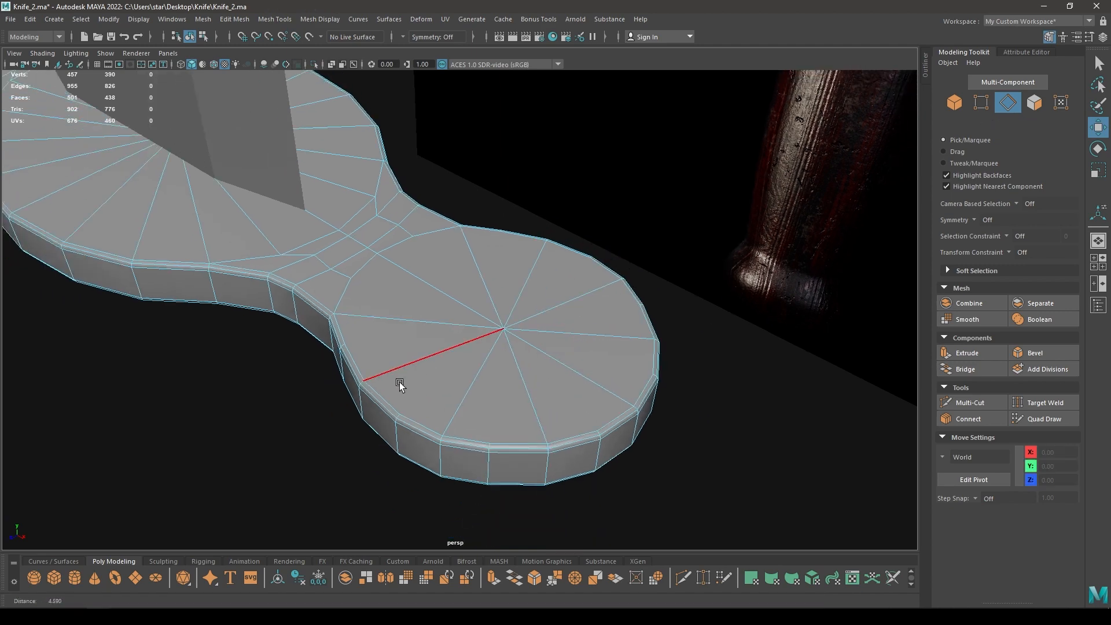
- Select every second radial edge on the top face of the guard's central disc, around the blade
{"action": "left_click_drag", "start_coordinate": [397, 377], "coordinate": [695, 361], "text": "alt"}
{"action": "left_click_drag", "start_coordinate": [407, 396], "coordinate": [478, 394], "text": "alt"}
{"action": "left_click", "coordinate": [463, 398]}
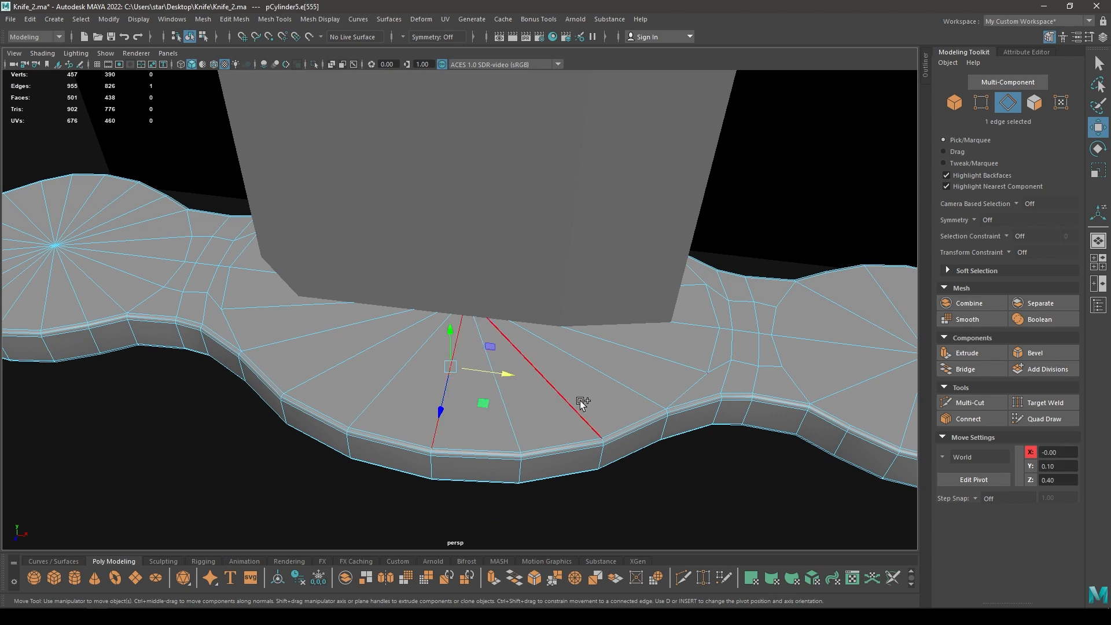
{"action": "left_click", "coordinate": [579, 400], "text": "shift"}
{"action": "left_click", "coordinate": [661, 349], "text": "shift"}
{"action": "left_click_drag", "start_coordinate": [662, 348], "coordinate": [430, 393], "text": "alt"}
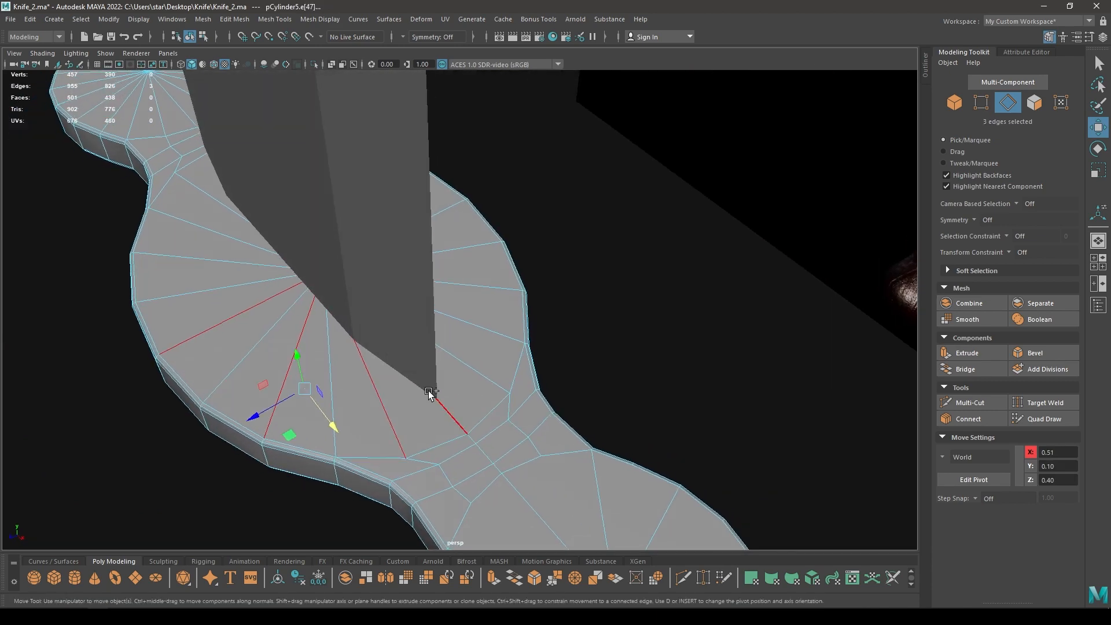
{"action": "left_click", "coordinate": [457, 367], "text": "shift"}
{"action": "left_click", "coordinate": [480, 294], "text": "shift"}
{"action": "left_click", "coordinate": [452, 223], "text": "shift"}
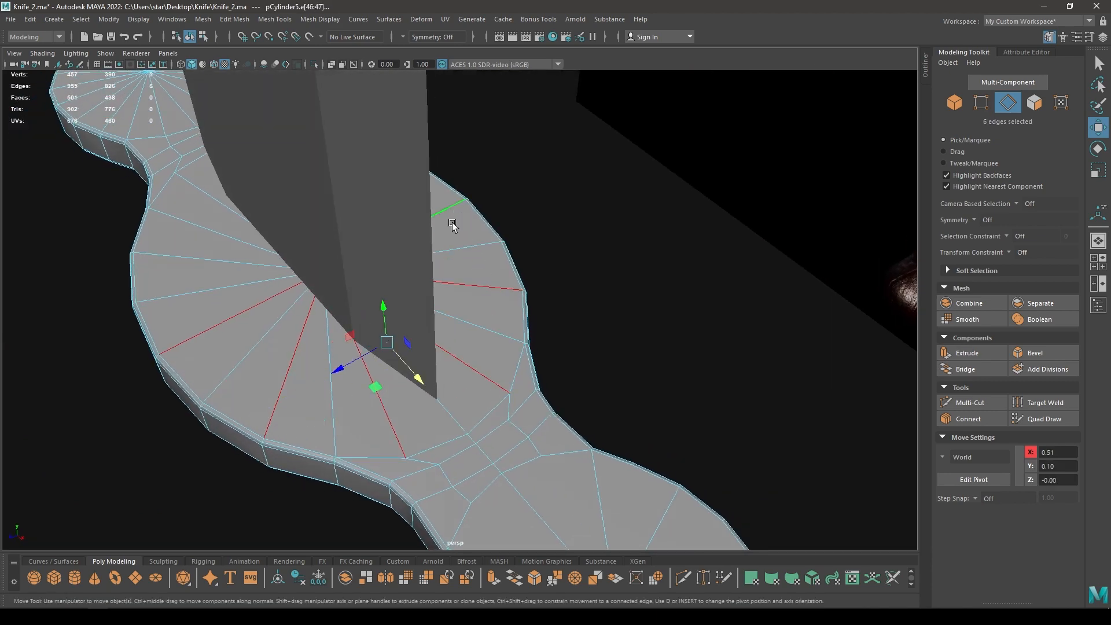
{"action": "left_click_drag", "start_coordinate": [279, 325], "coordinate": [445, 335], "text": "alt"}
{"action": "left_click", "coordinate": [595, 300], "text": "shift"}
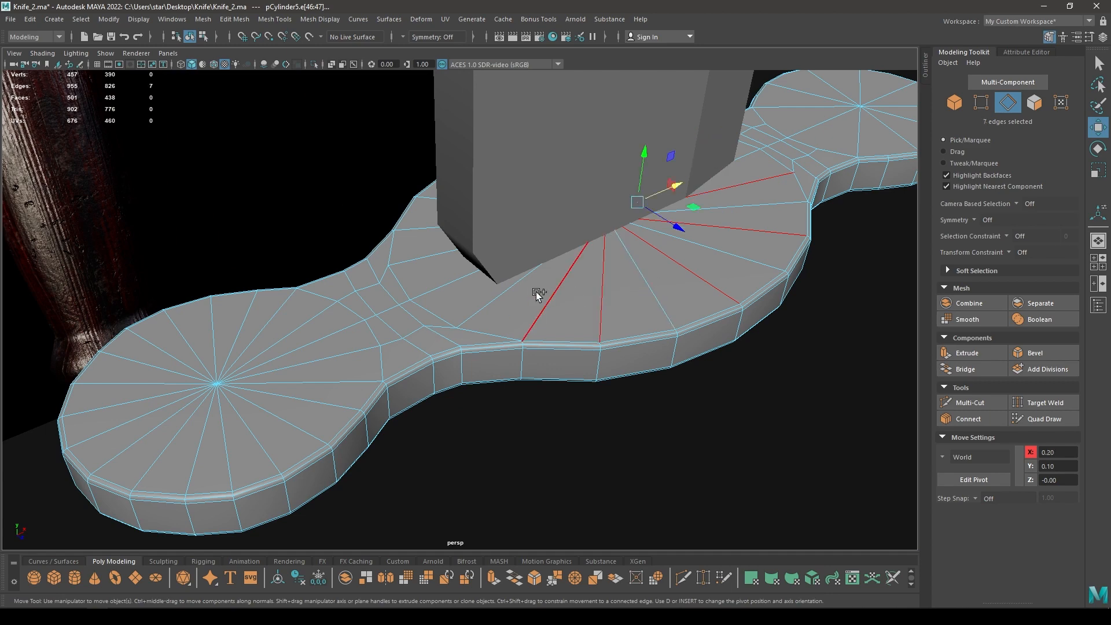
{"action": "left_click", "coordinate": [487, 286], "text": "shift"}
{"action": "left_click", "coordinate": [440, 257], "text": "shift"}
{"action": "left_click_drag", "start_coordinate": [440, 258], "coordinate": [525, 306], "text": "alt"}
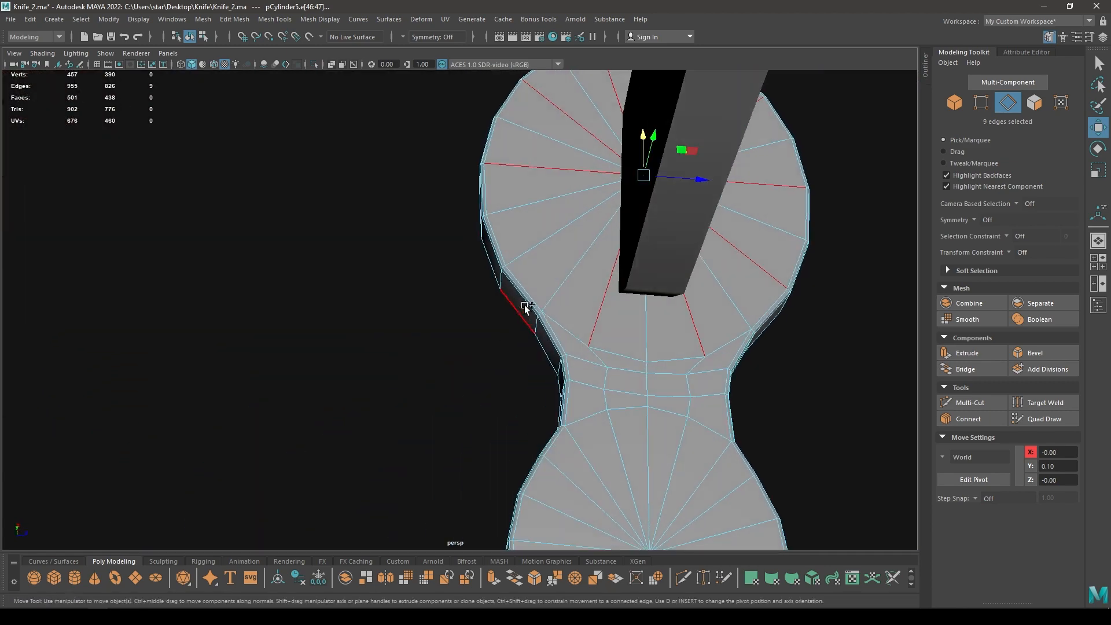
- Delete the selected alternate spoke edges from the cap of the guard's first rounded end
{"action": "key", "text": "Delete"}
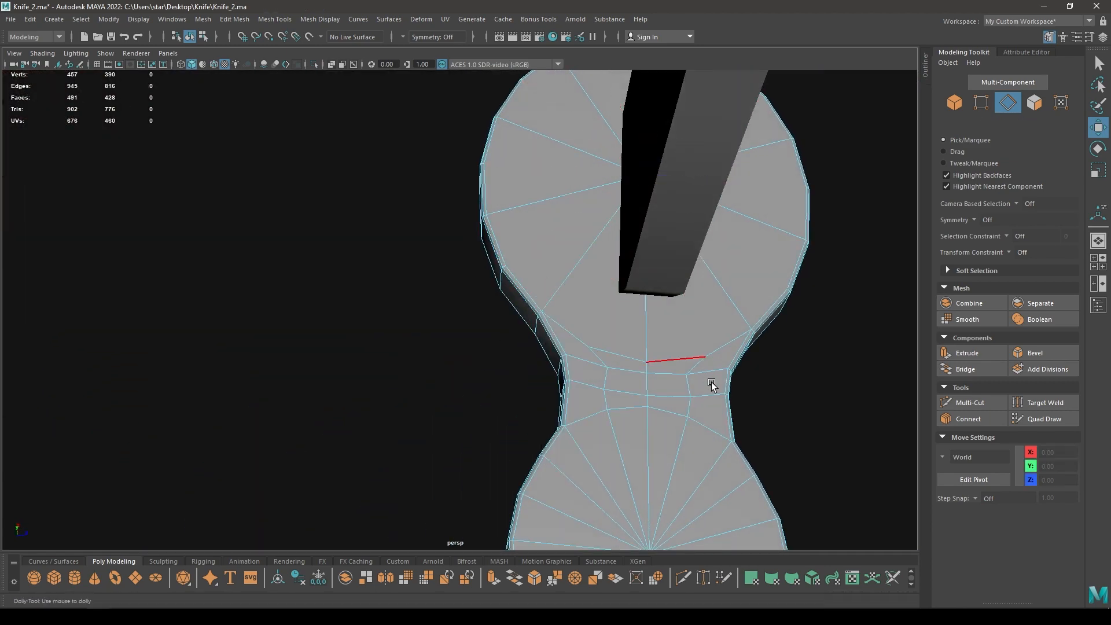
{"action": "left_click_drag", "start_coordinate": [712, 382], "coordinate": [544, 343], "text": "alt"}
{"action": "left_click_drag", "start_coordinate": [515, 302], "coordinate": [543, 262], "text": "alt"}
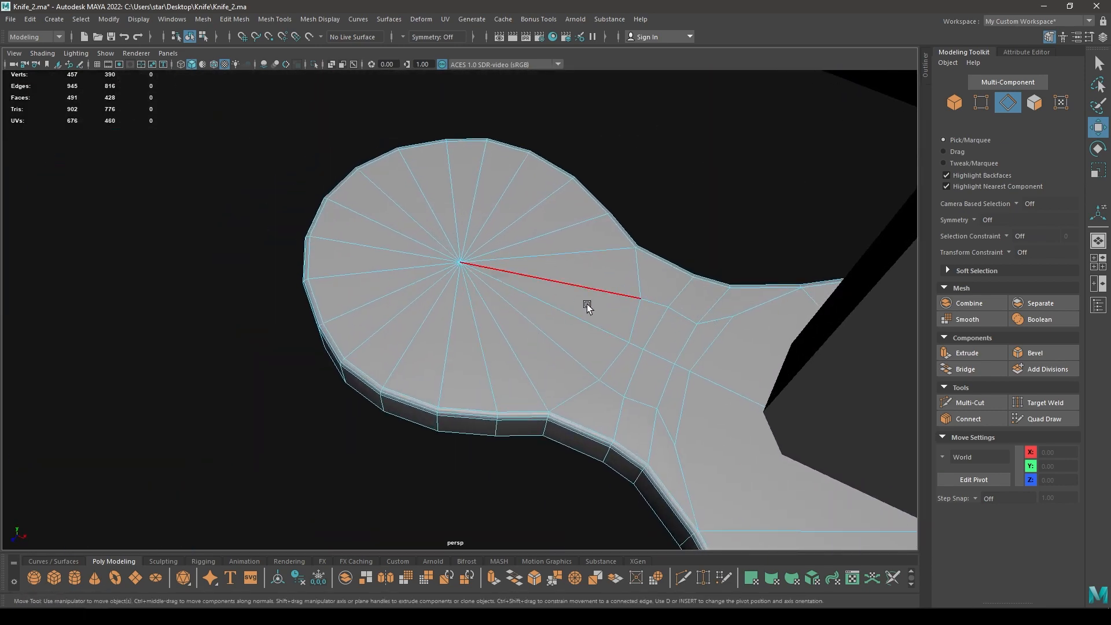
{"action": "left_click", "coordinate": [591, 265]}
{"action": "left_click", "coordinate": [552, 206], "text": "shift"}
{"action": "left_click", "coordinate": [486, 186], "text": "shift"}
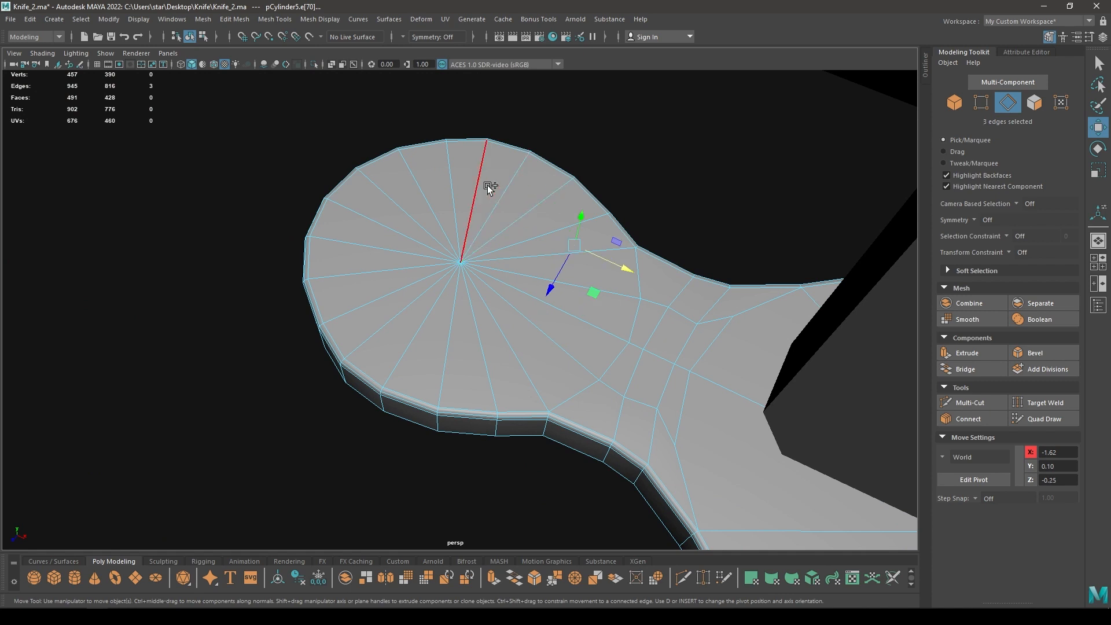
{"action": "left_click", "coordinate": [454, 193], "text": "shift"}
{"action": "left_click", "coordinate": [413, 200], "text": "shift"}
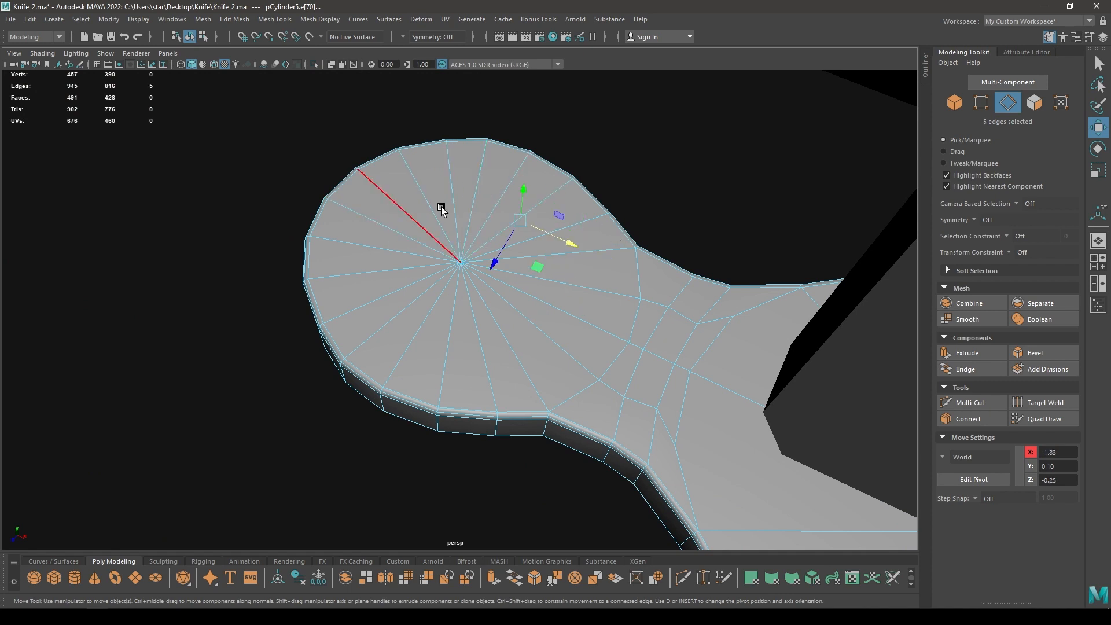
- Select every other spoke edge on the cap of the guard's opposite rounded end and delete them
{"action": "left_click", "coordinate": [458, 200]}
{"action": "left_click", "coordinate": [512, 194], "text": "shift"}
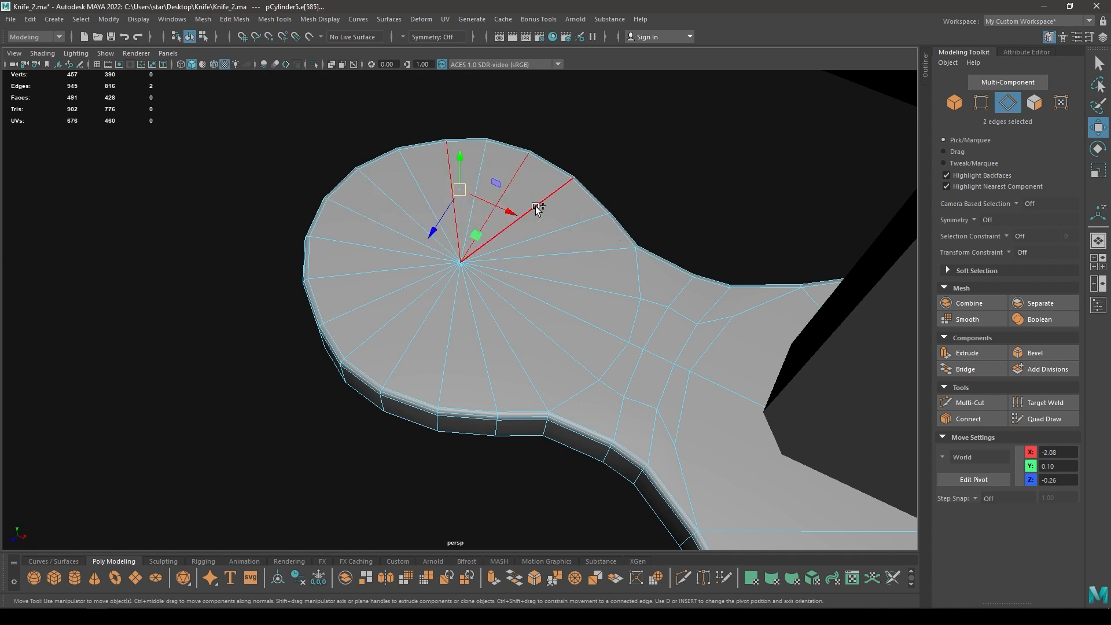
{"action": "left_click", "coordinate": [555, 229], "text": "shift"}
{"action": "left_click", "coordinate": [578, 283], "text": "shift"}
{"action": "left_click", "coordinate": [564, 341], "text": "shift"}
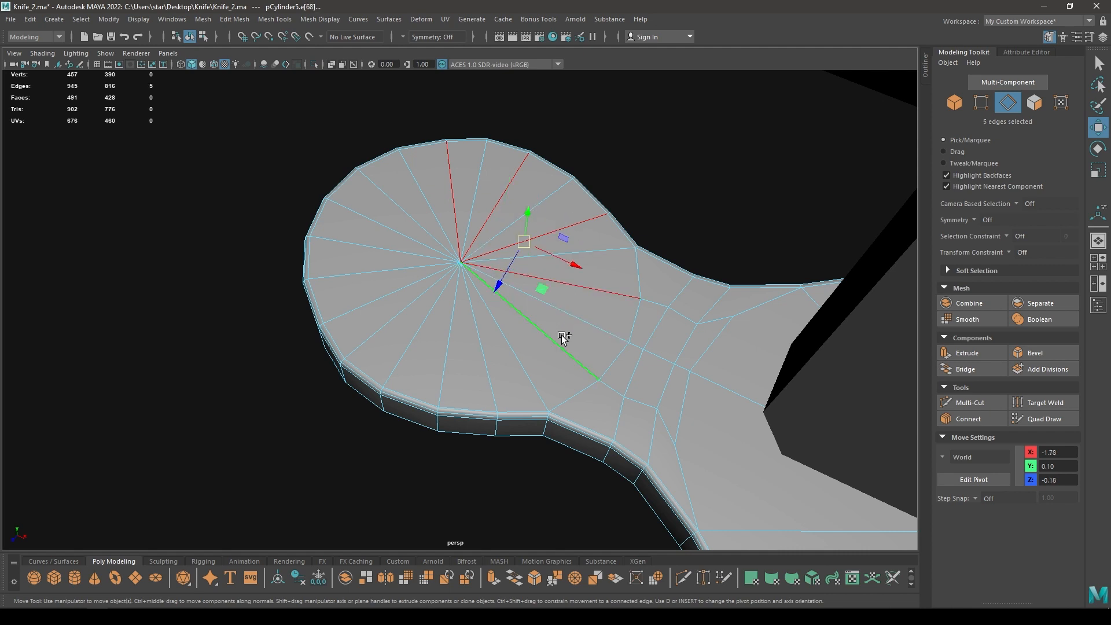
{"action": "left_click", "coordinate": [480, 365], "text": "shift"}
{"action": "left_click", "coordinate": [402, 349], "text": "shift"}
{"action": "left_click", "coordinate": [376, 310], "text": "shift"}
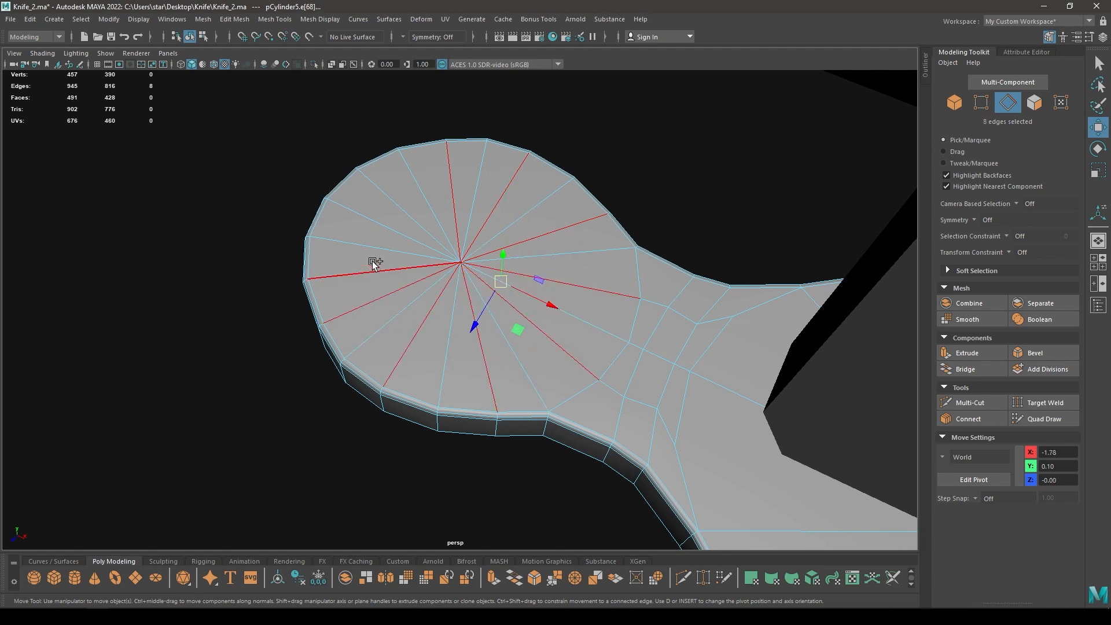
{"action": "left_click", "coordinate": [373, 260], "text": "shift"}
{"action": "left_click", "coordinate": [401, 207], "text": "shift"}
{"action": "right_click_drag", "start_coordinate": [478, 193], "coordinate": [421, 209], "text": "shift"}
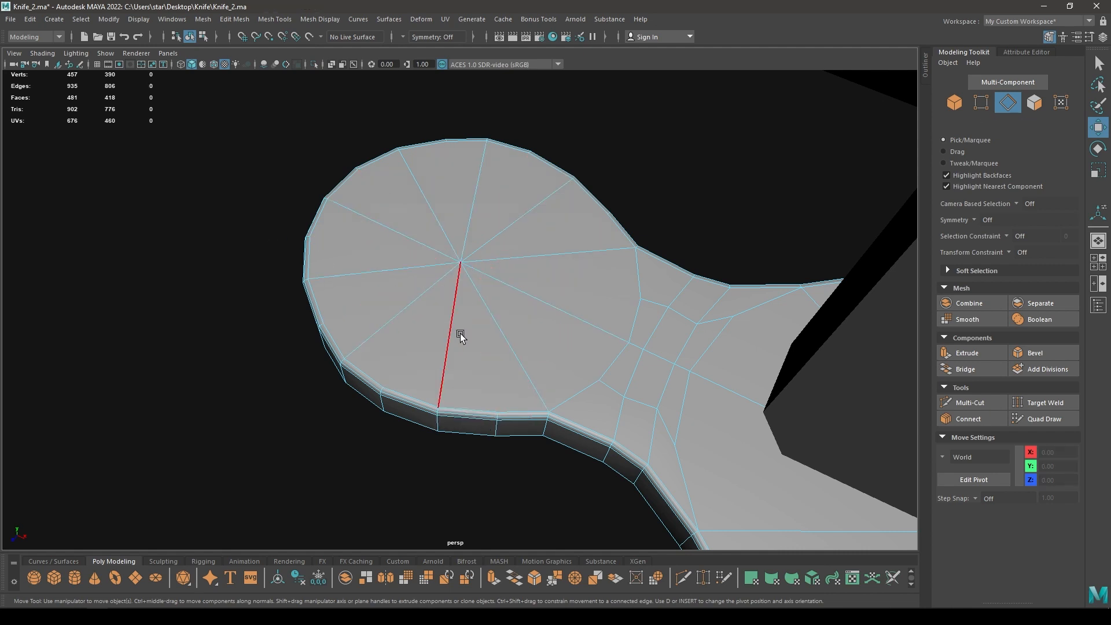
- Leave edge editing on the guard and return to object mode
{"action": "scroll", "coordinate": [439, 286], "scroll_direction": "down", "scroll_amount": 2}
{"action": "left_click_drag", "start_coordinate": [440, 287], "coordinate": [454, 286], "text": "alt"}
{"action": "scroll", "coordinate": [578, 341], "scroll_direction": "down", "scroll_amount": 3}
{"action": "left_click_drag", "start_coordinate": [568, 301], "coordinate": [336, 313], "text": "alt"}
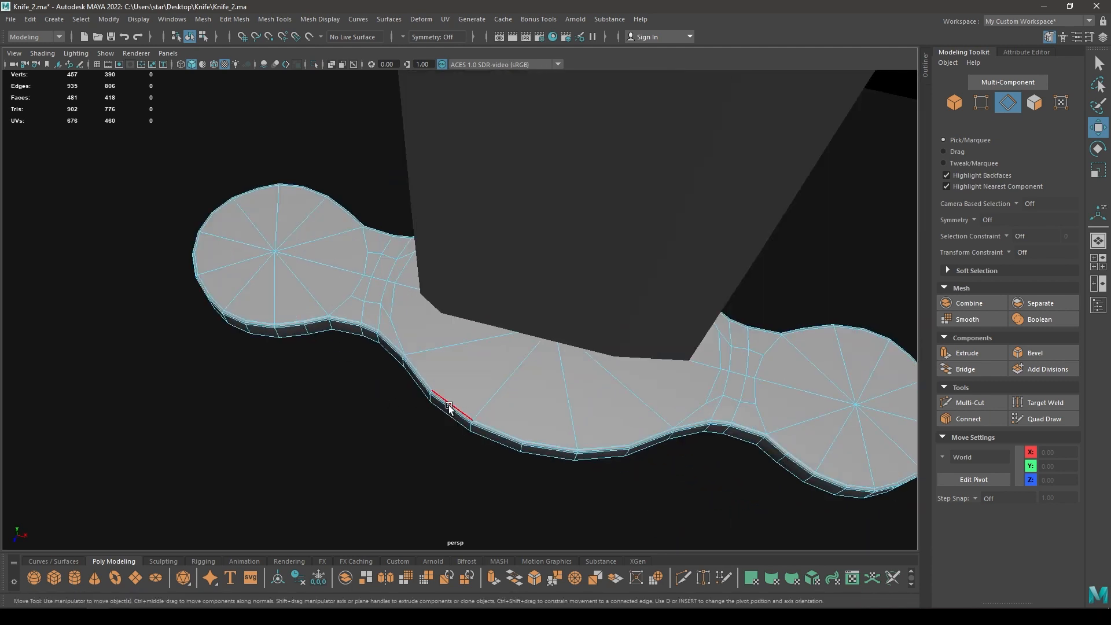
{"action": "scroll", "coordinate": [449, 407], "scroll_direction": "down", "scroll_amount": 3}
{"action": "right_click_drag", "start_coordinate": [426, 263], "coordinate": [470, 249]}
{"action": "left_click_drag", "start_coordinate": [469, 249], "coordinate": [482, 297], "text": "alt"}
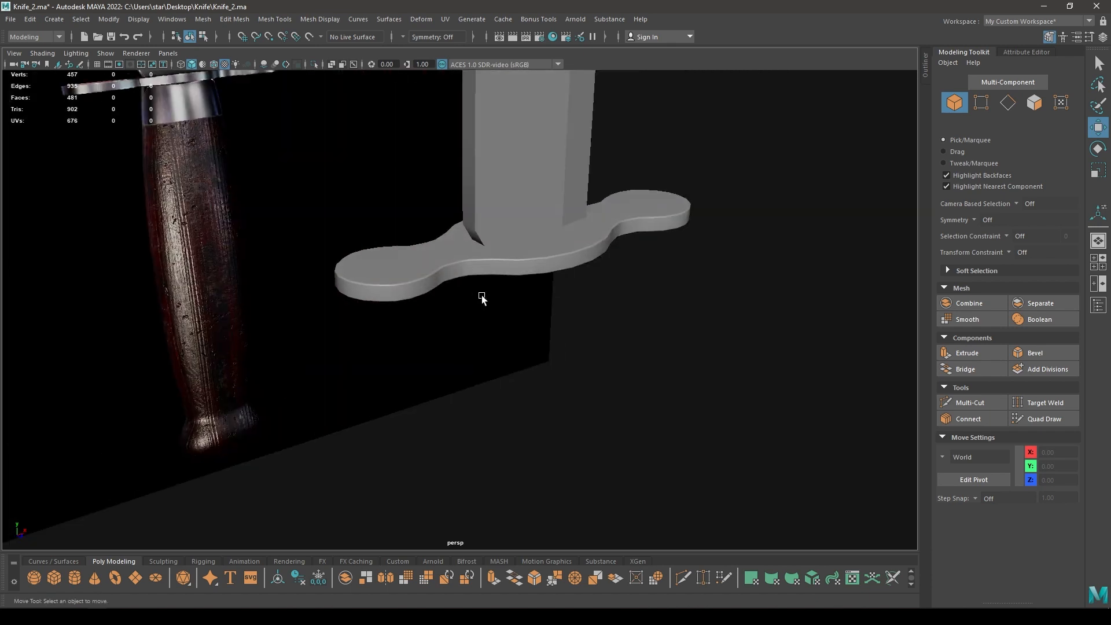
- Switch to the front view and move the blade and guard together to about X -0.54, aligned with the reference knife
{"action": "left_click_drag", "start_coordinate": [550, 307], "coordinate": [369, 199], "text": "alt"}
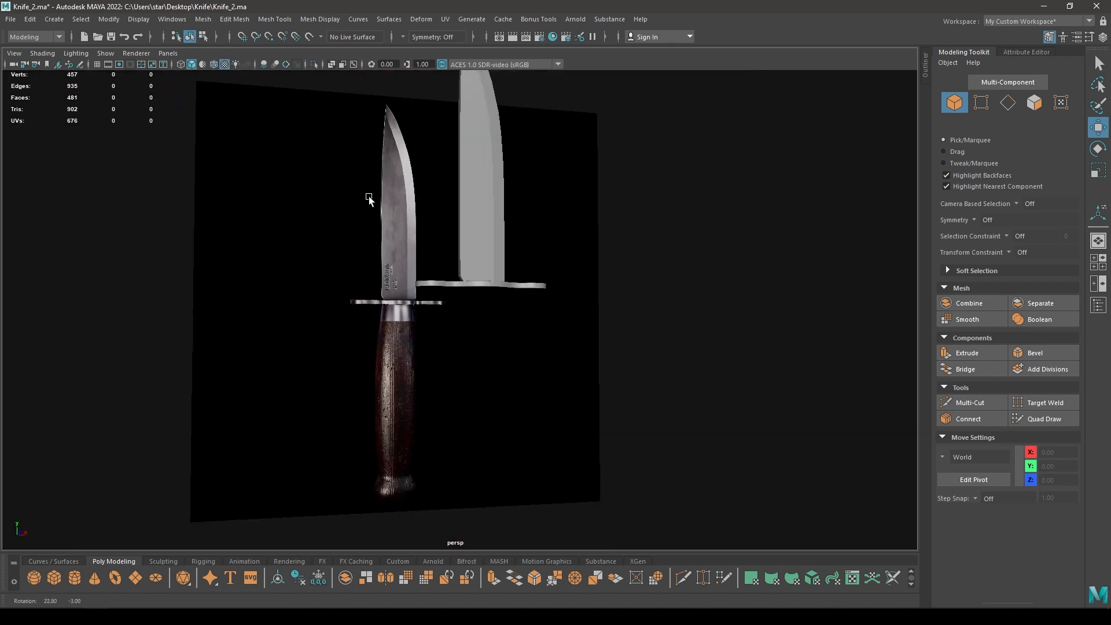
{"action": "middle_click_drag", "start_coordinate": [369, 200], "coordinate": [364, 142], "text": "alt"}
{"action": "right_click_drag", "start_coordinate": [364, 142], "coordinate": [458, 386], "text": "alt"}
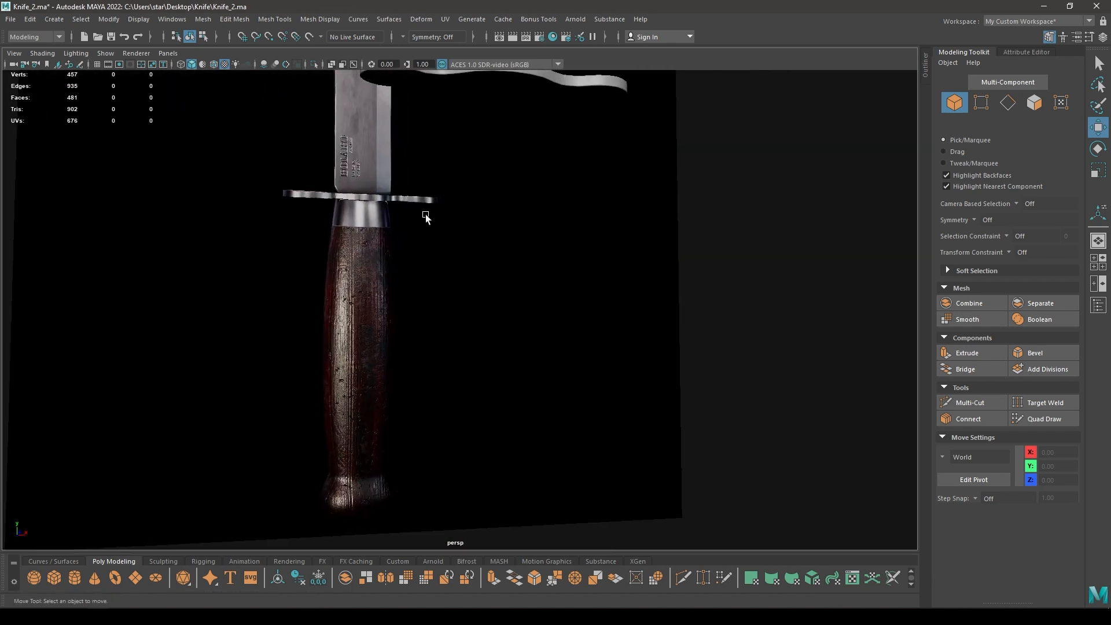
{"action": "left_click_drag", "start_coordinate": [555, 295], "coordinate": [468, 264], "text": "alt"}
{"action": "key", "text": "space"}
{"action": "middle_click_drag", "start_coordinate": [467, 264], "coordinate": [488, 222], "text": "alt"}
{"action": "right_click", "coordinate": [492, 312], "text": "shift"}
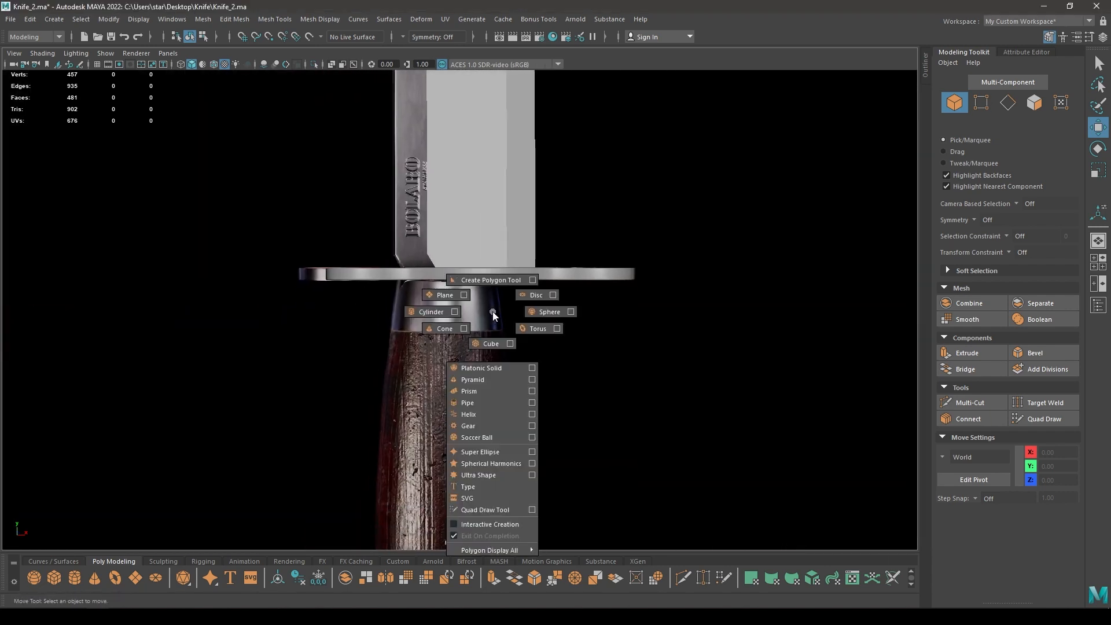
{"action": "left_click_drag", "start_coordinate": [596, 174], "coordinate": [296, 392]}
{"action": "left_click_drag", "start_coordinate": [542, 282], "coordinate": [508, 289]}
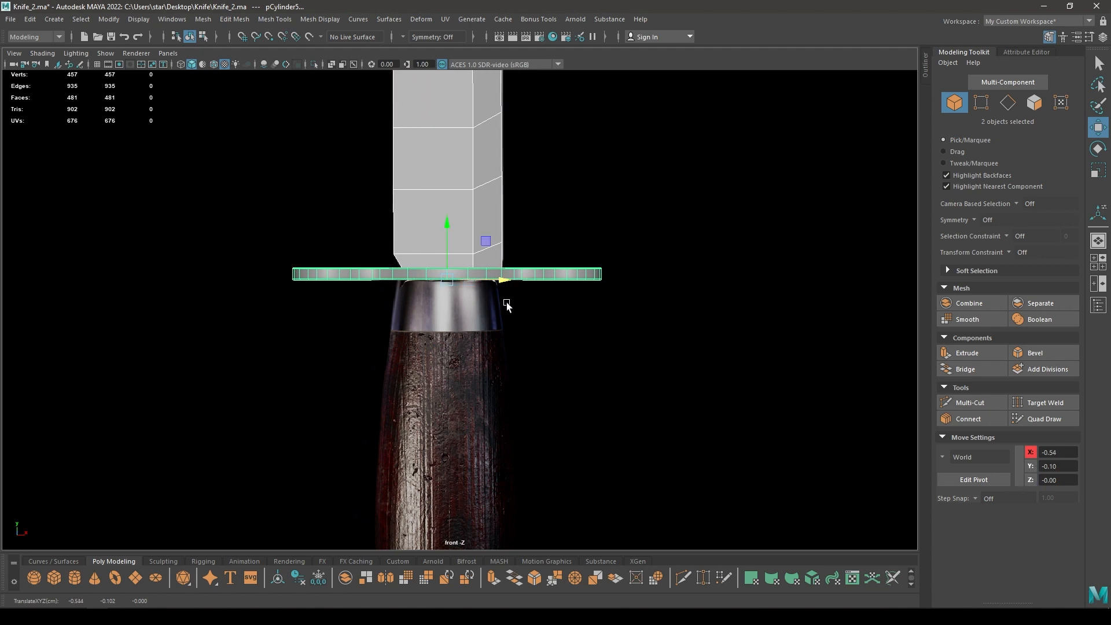
- Create a polygon cylinder and place it directly beneath the guard, at about X -0.44, Y -1.09
{"action": "right_click_drag", "start_coordinate": [370, 324], "coordinate": [423, 336], "text": "alt"}
{"action": "middle_click_drag", "start_coordinate": [437, 328], "coordinate": [477, 320], "text": "alt"}
{"action": "left_click", "coordinate": [478, 324]}
{"action": "right_click_drag", "start_coordinate": [499, 324], "coordinate": [438, 324], "text": "shift"}
{"action": "left_click_drag", "start_coordinate": [596, 241], "coordinate": [546, 242]}
{"action": "left_click_drag", "start_coordinate": [499, 181], "coordinate": [499, 301]}
{"action": "left_click_drag", "start_coordinate": [546, 364], "coordinate": [539, 365]}
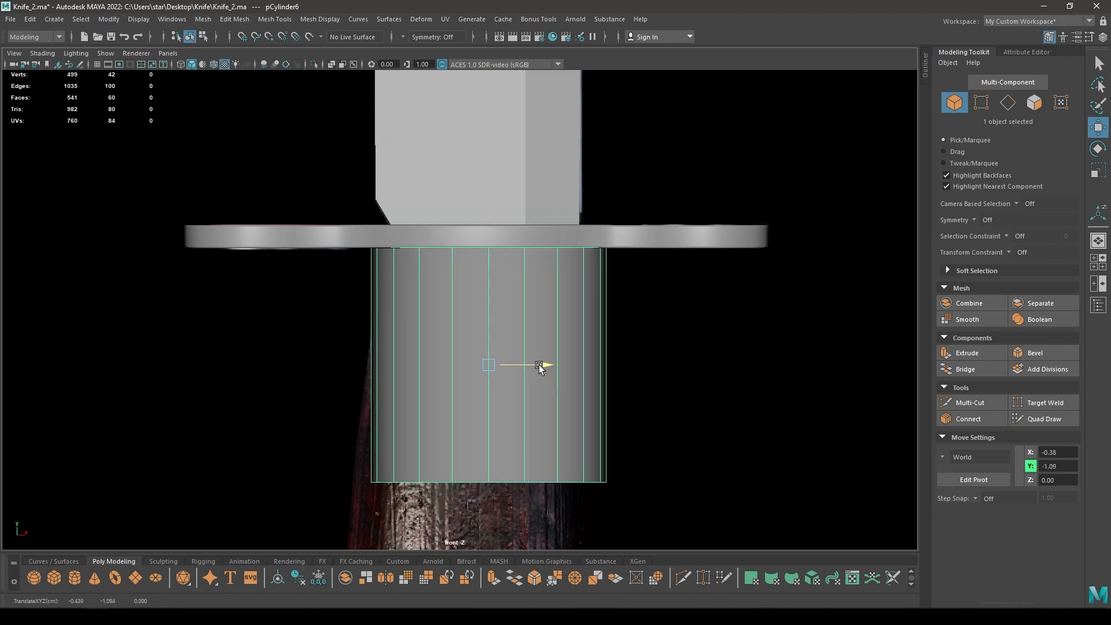
- Display the models in wireframe, reduce the cylinder's radius to 0.77 and shift it sideways over the reference's metal collar
{"action": "key", "text": "t"}
{"action": "scroll", "coordinate": [611, 291], "scroll_direction": "up", "scroll_amount": 2}
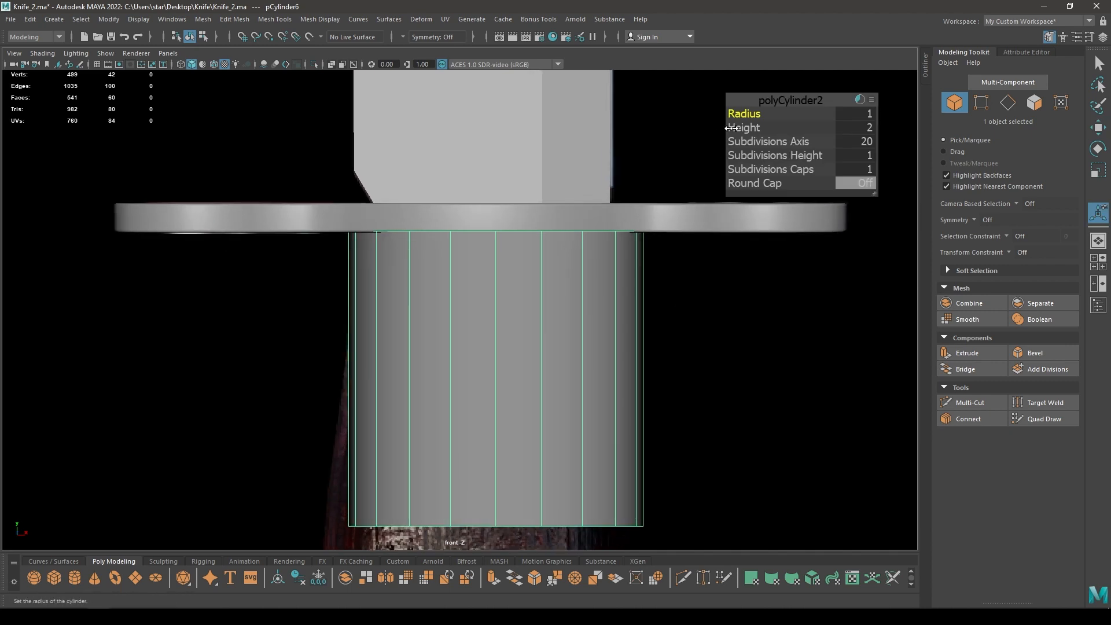
{"action": "key", "text": "4"}
{"action": "left_click_drag", "start_coordinate": [744, 114], "coordinate": [730, 116]}
{"action": "key", "text": "w"}
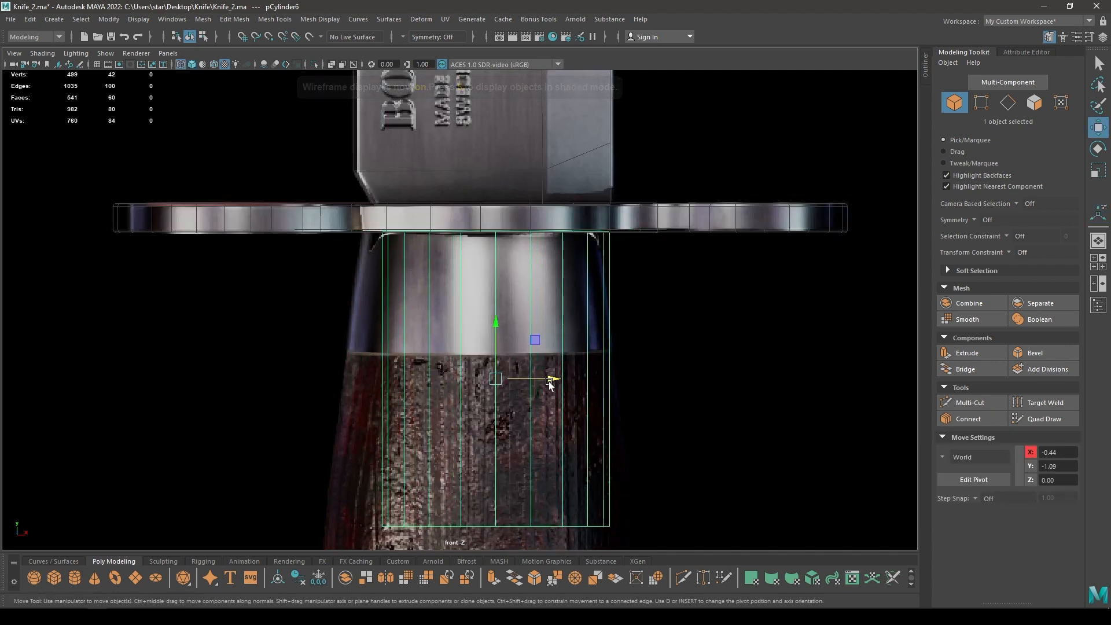
{"action": "left_click_drag", "start_coordinate": [550, 380], "coordinate": [530, 378]}
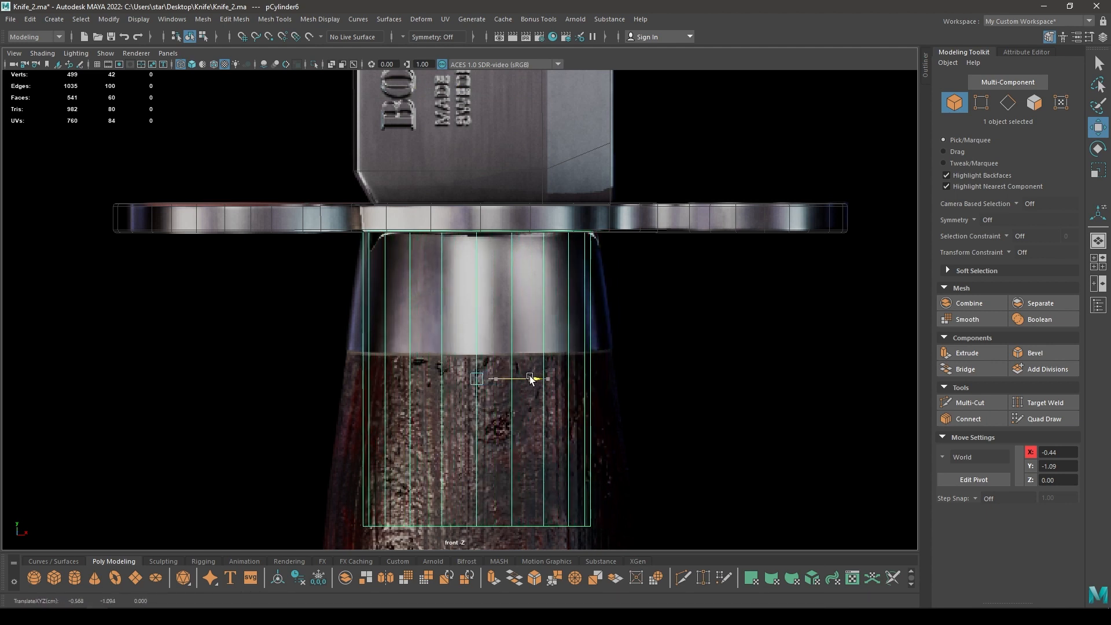
- Set the cylinder's radius to 0.81 and recentre it on the metal collar at X -0.55
{"action": "key", "text": "r"}
{"action": "key", "text": "t"}
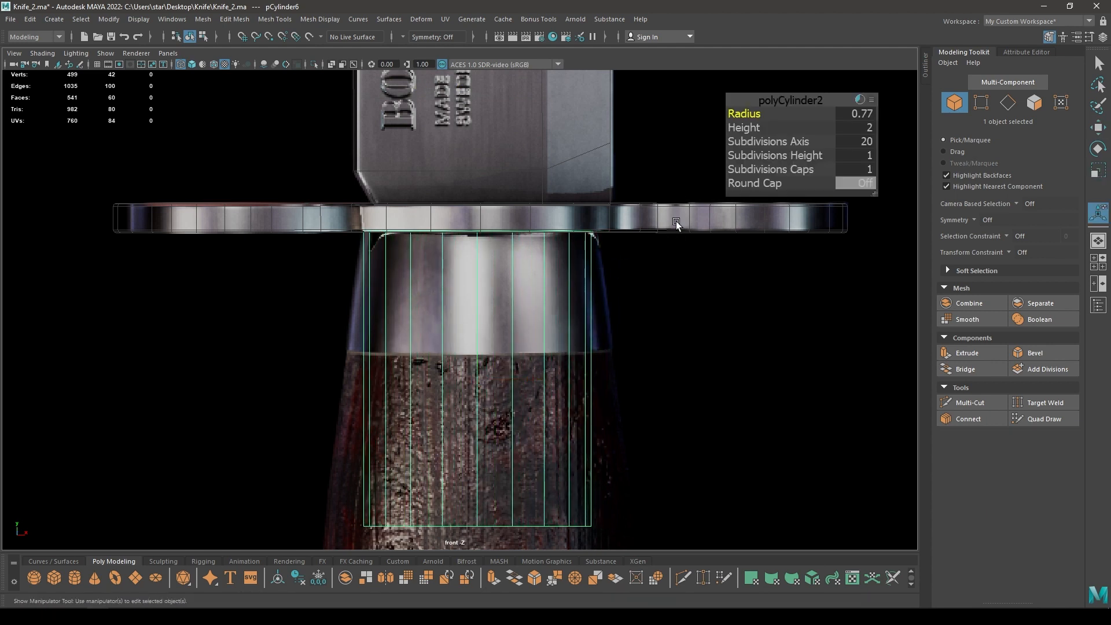
{"action": "left_click_drag", "start_coordinate": [739, 114], "coordinate": [743, 113]}
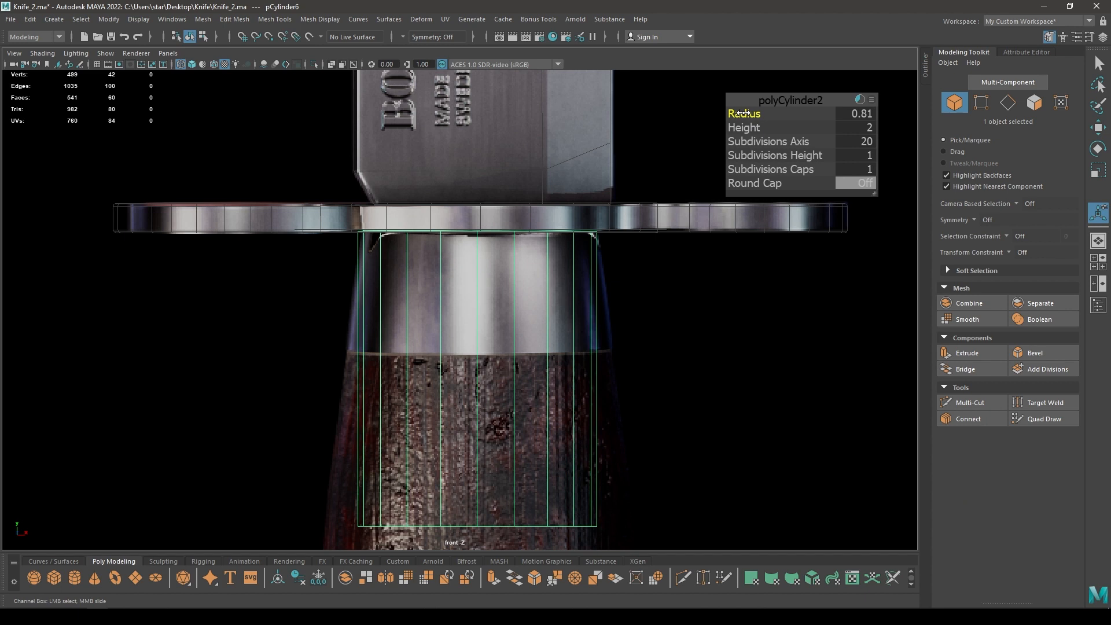
{"action": "key", "text": "w"}
{"action": "left_click_drag", "start_coordinate": [538, 379], "coordinate": [545, 381]}
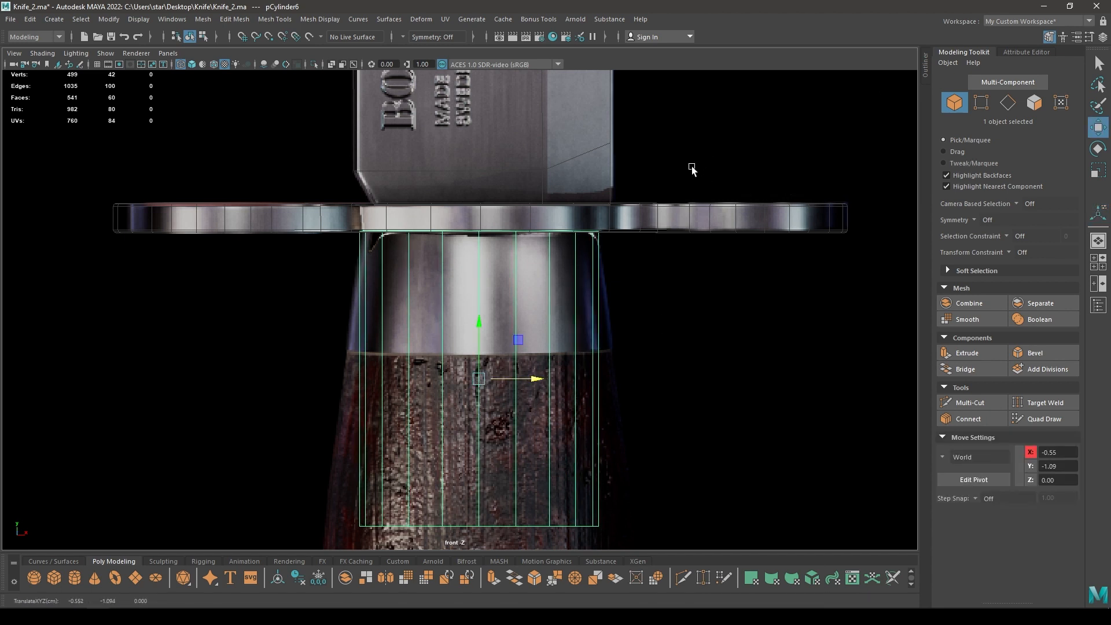
- Fit the cylinder to the metal collar with height 0.84 at Y -0.52, and give it 4 height subdivisions
{"action": "key", "text": "t"}
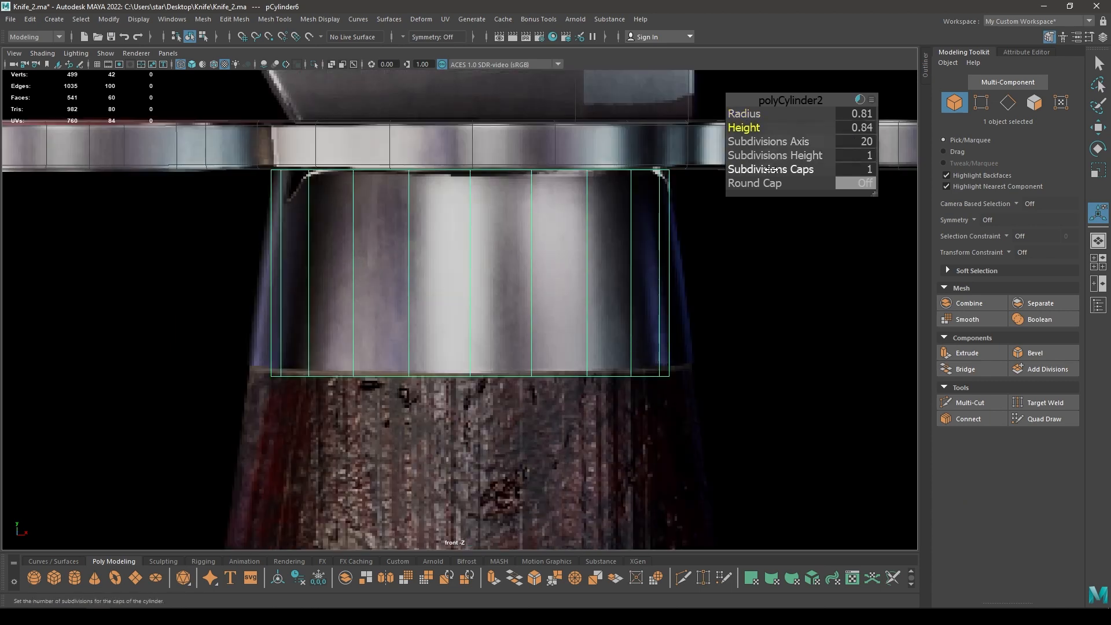
{"action": "left_click", "coordinate": [753, 155]}
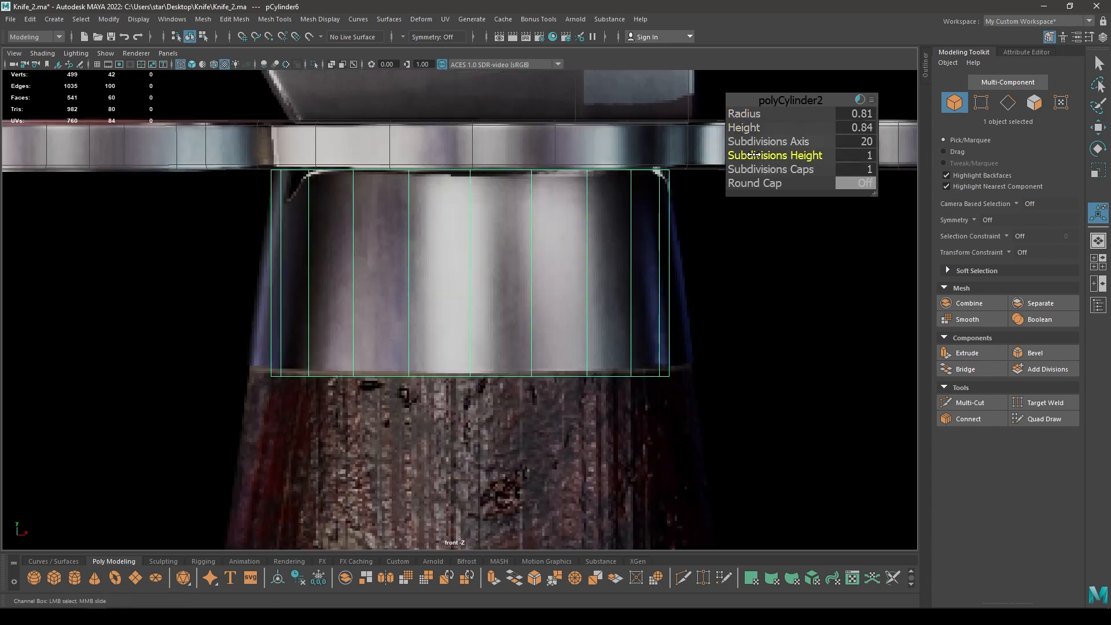
{"action": "left_click_drag", "start_coordinate": [754, 154], "coordinate": [899, 155]}
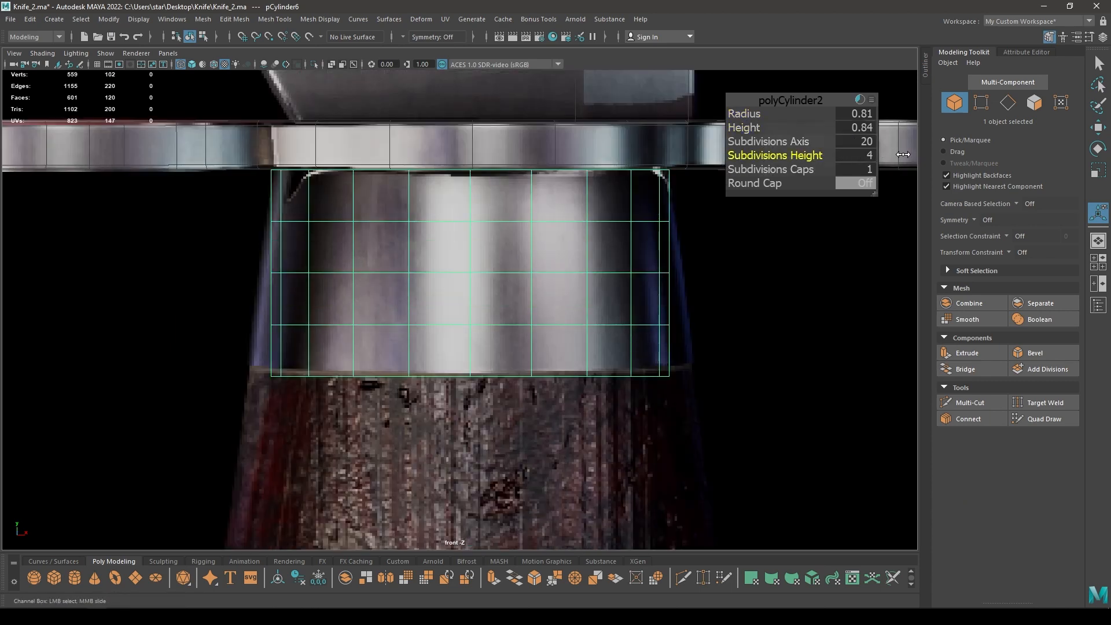
{"action": "key", "text": "w"}
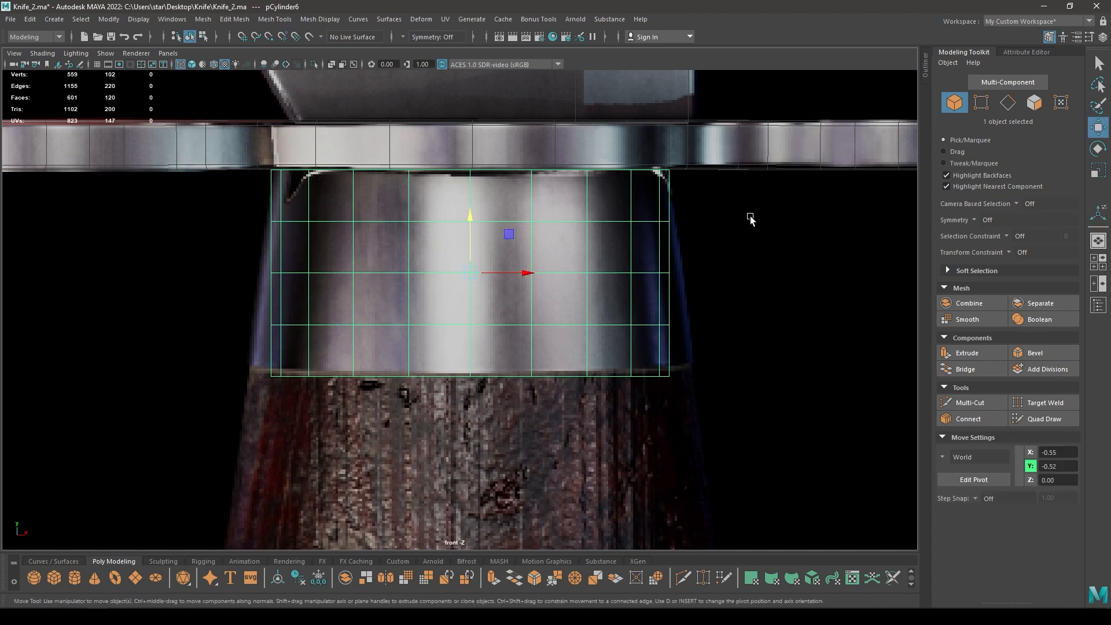
- Add a lattice deformer to the collar cylinder
{"action": "right_click_drag", "start_coordinate": [621, 267], "coordinate": [600, 305], "text": "alt"}
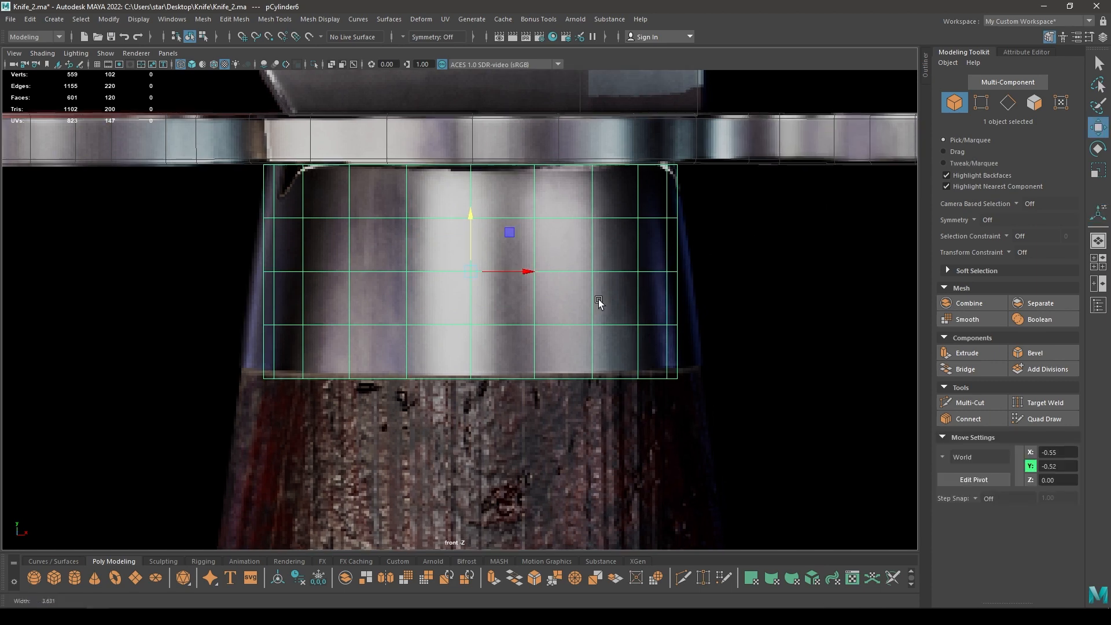
{"action": "middle_click_drag", "start_coordinate": [558, 274], "coordinate": [538, 289], "text": "alt"}
{"action": "right_click_drag", "start_coordinate": [558, 240], "coordinate": [565, 282], "text": "alt"}
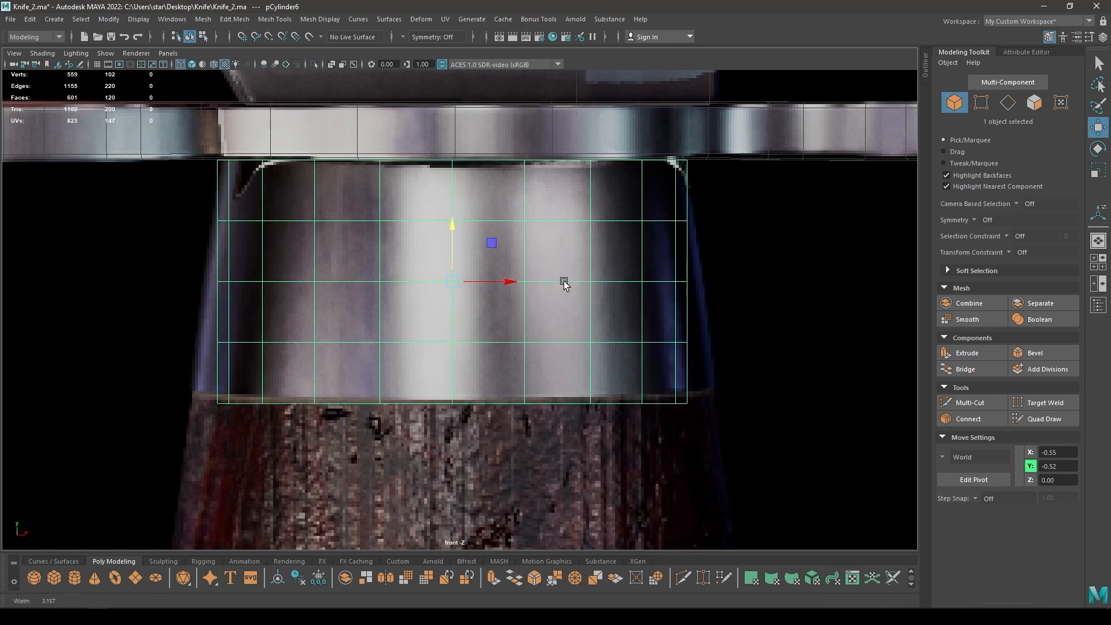
{"action": "scroll", "coordinate": [452, 276], "scroll_direction": "up", "scroll_amount": 2}
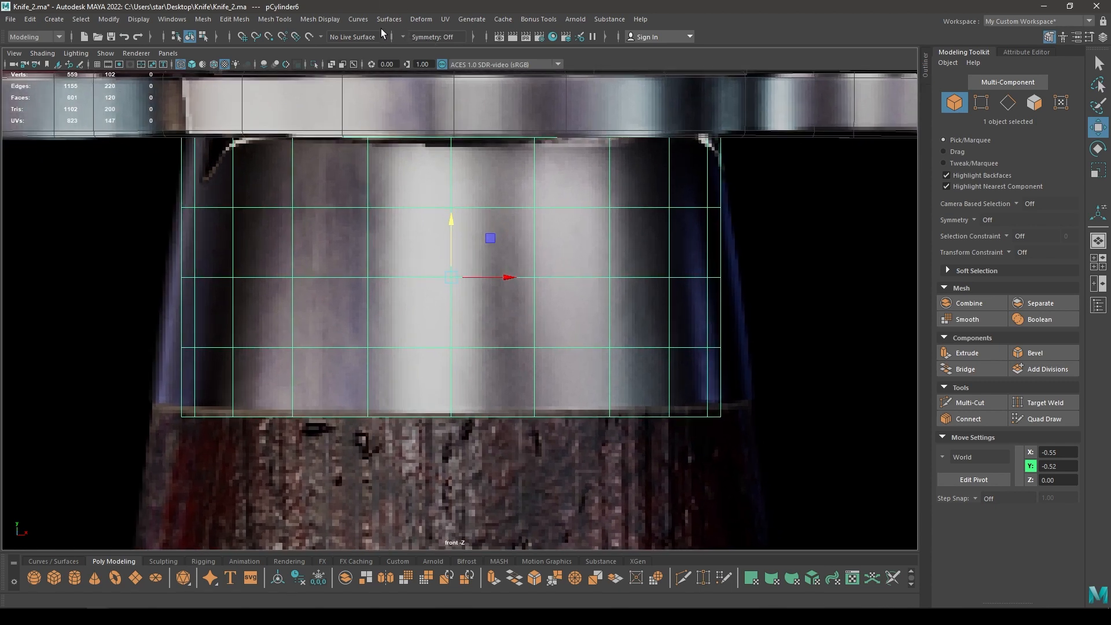
{"action": "left_click", "coordinate": [421, 19]}
{"action": "left_click", "coordinate": [475, 103]}
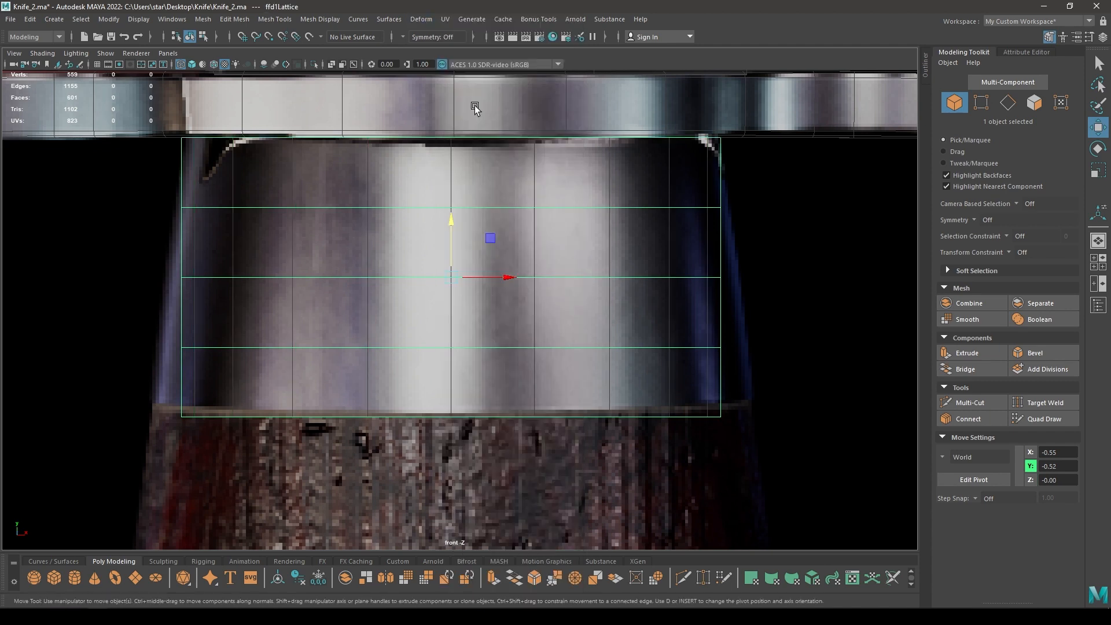
- Reduce the lattice's T Divisions to 2
{"action": "left_click", "coordinate": [1006, 52]}
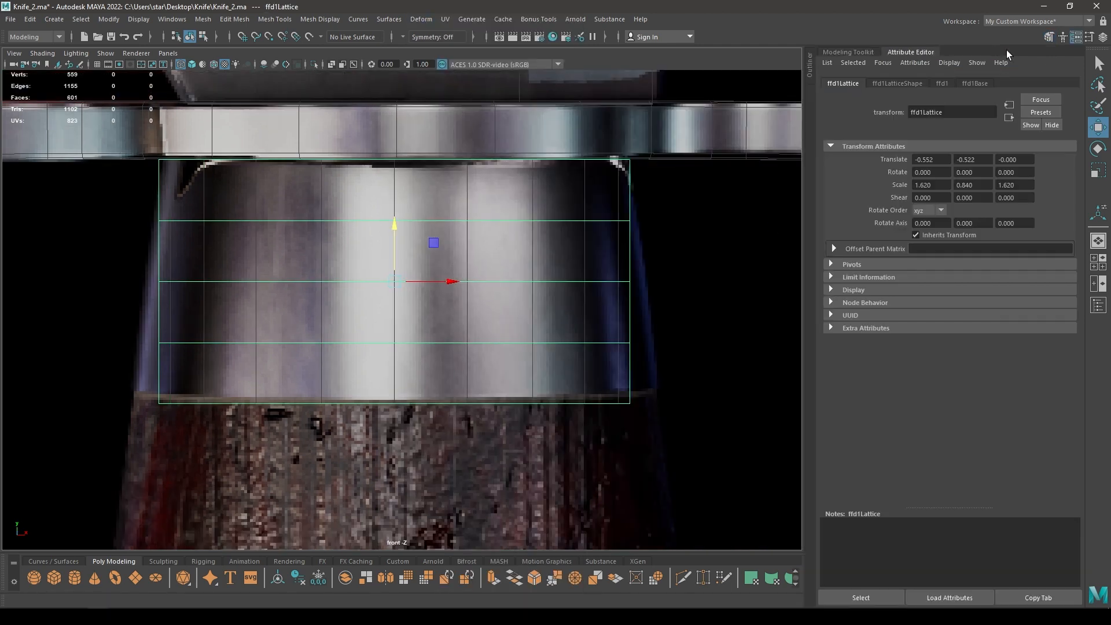
{"action": "left_click", "coordinate": [898, 83]}
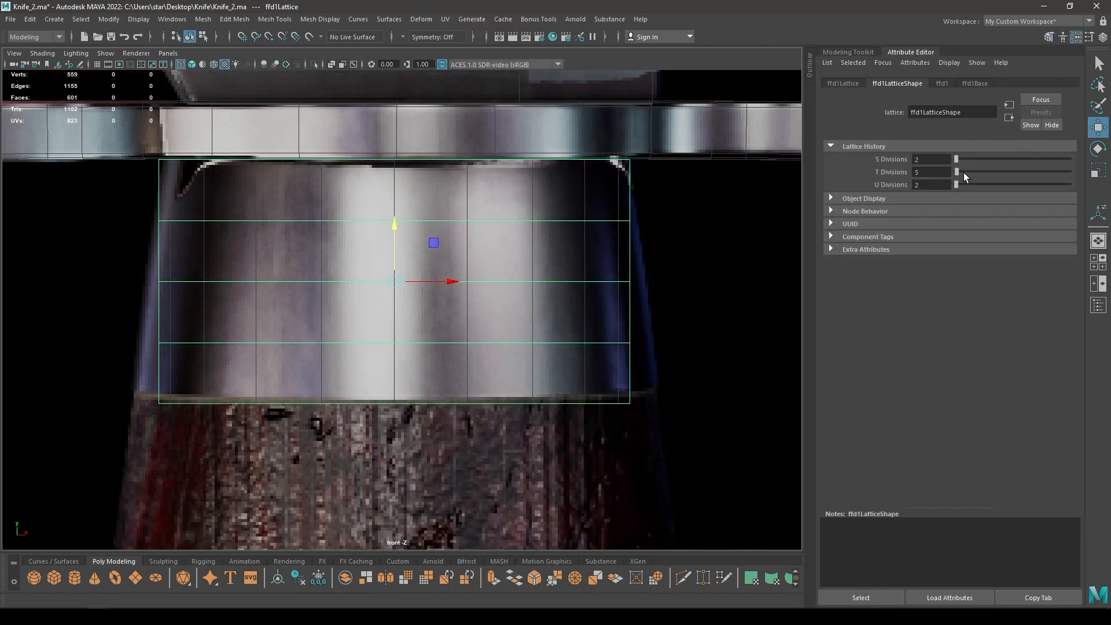
{"action": "left_click_drag", "start_coordinate": [955, 171], "coordinate": [949, 173]}
- Select the lattice's bottom points and scale them outward to match the taper of the reference's metal collar
{"action": "right_click_drag", "start_coordinate": [700, 233], "coordinate": [677, 198]}
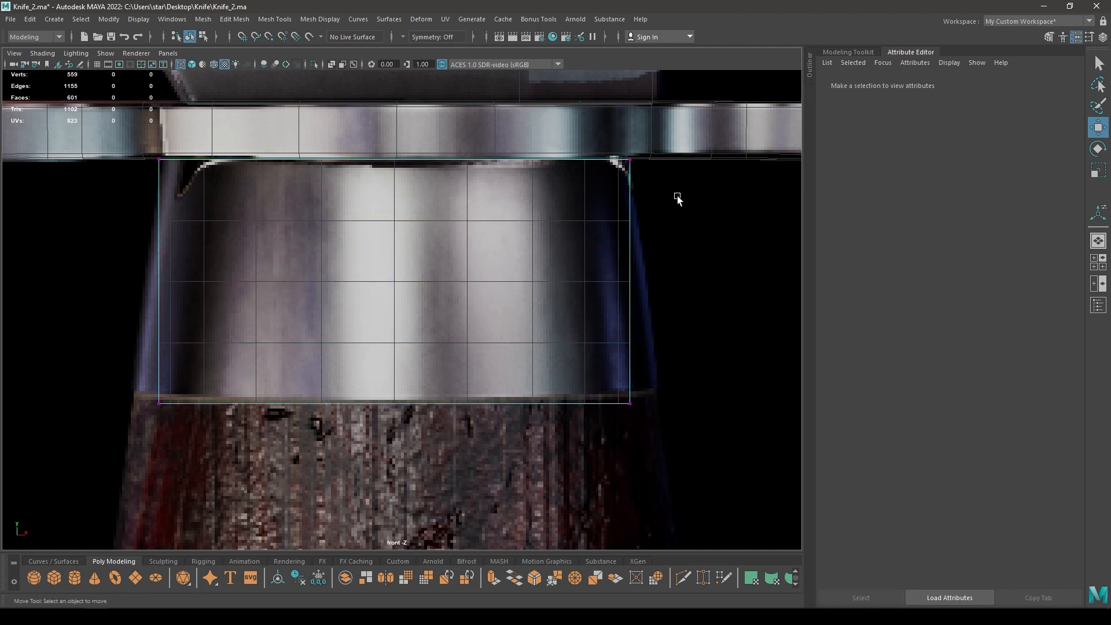
{"action": "left_click_drag", "start_coordinate": [714, 285], "coordinate": [1, 485]}
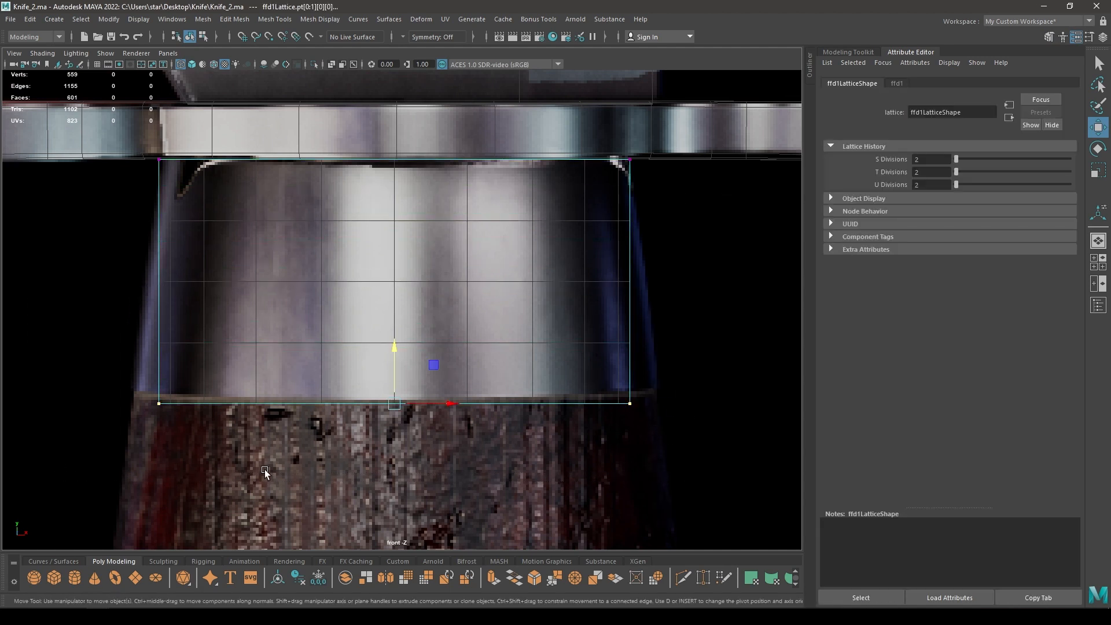
{"action": "key", "text": "r"}
{"action": "left_click_drag", "start_coordinate": [400, 410], "coordinate": [437, 409]}
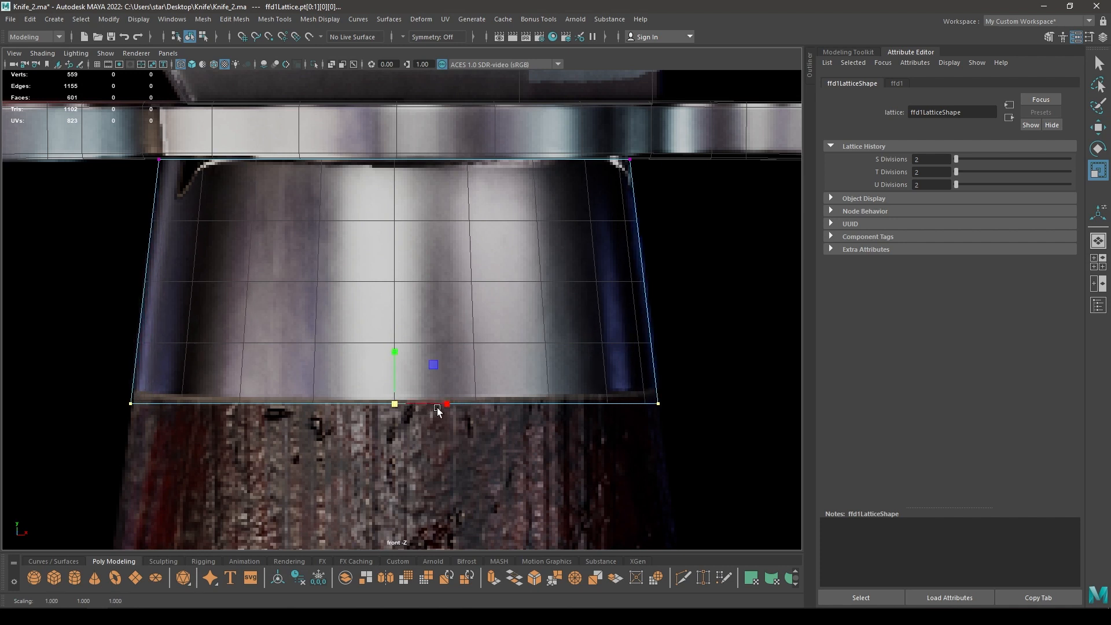
{"action": "key", "text": "w"}
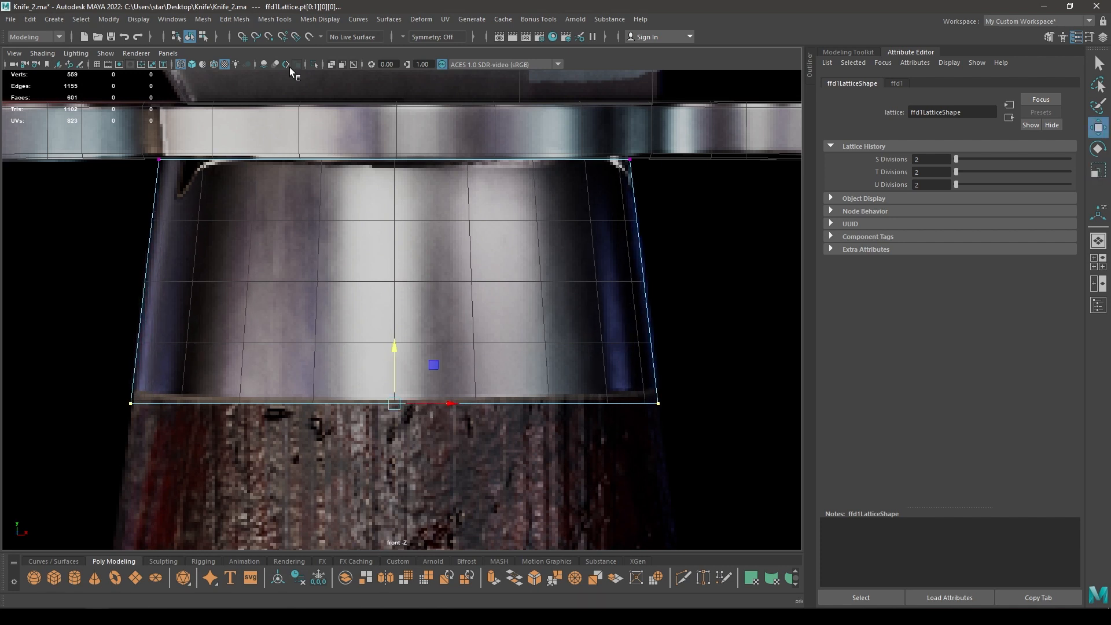
- Delete the collar cylinder's construction history to bake in the lattice taper, and display the models shaded
{"action": "left_click", "coordinate": [329, 265]}
{"action": "left_click", "coordinate": [389, 301]}
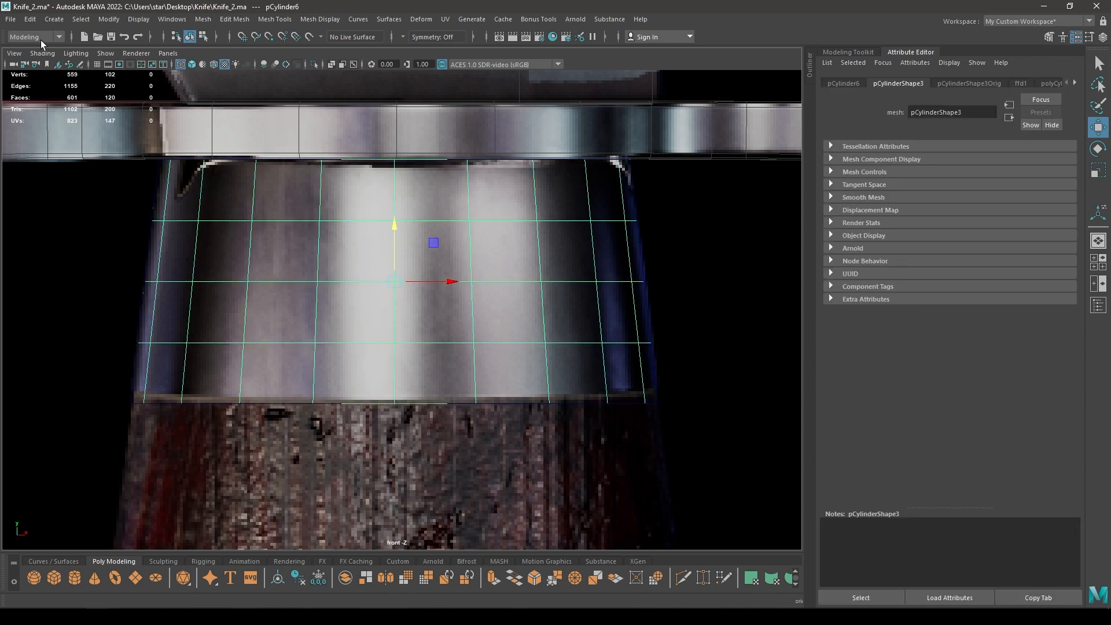
{"action": "left_click", "coordinate": [30, 19]}
{"action": "left_click", "coordinate": [212, 160]}
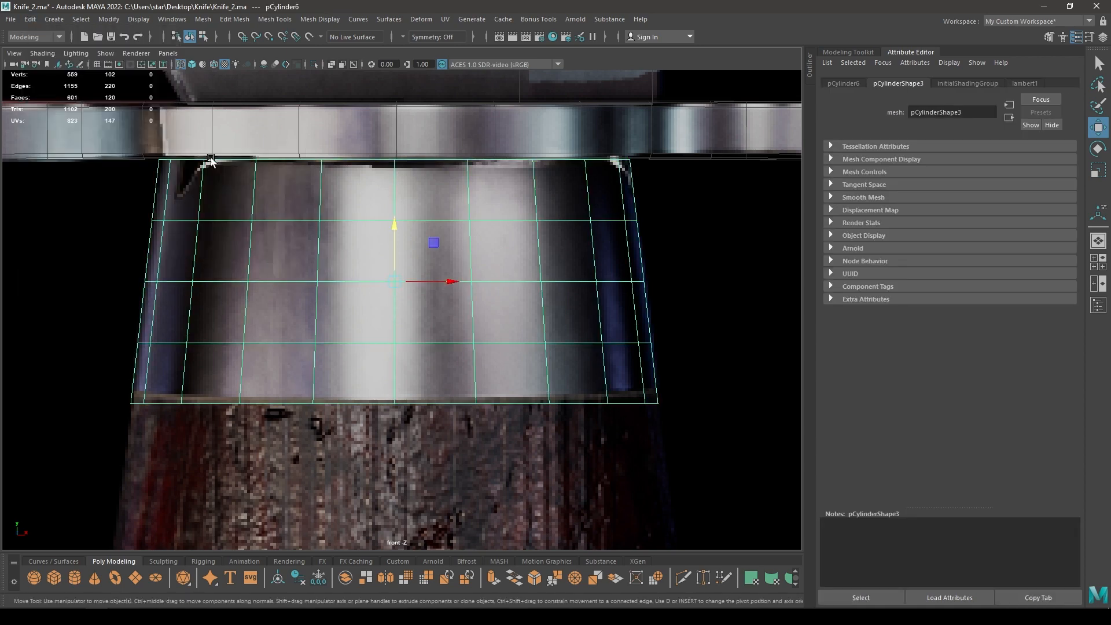
{"action": "key", "text": "space"}
{"action": "left_click_drag", "start_coordinate": [287, 224], "coordinate": [282, 212]}
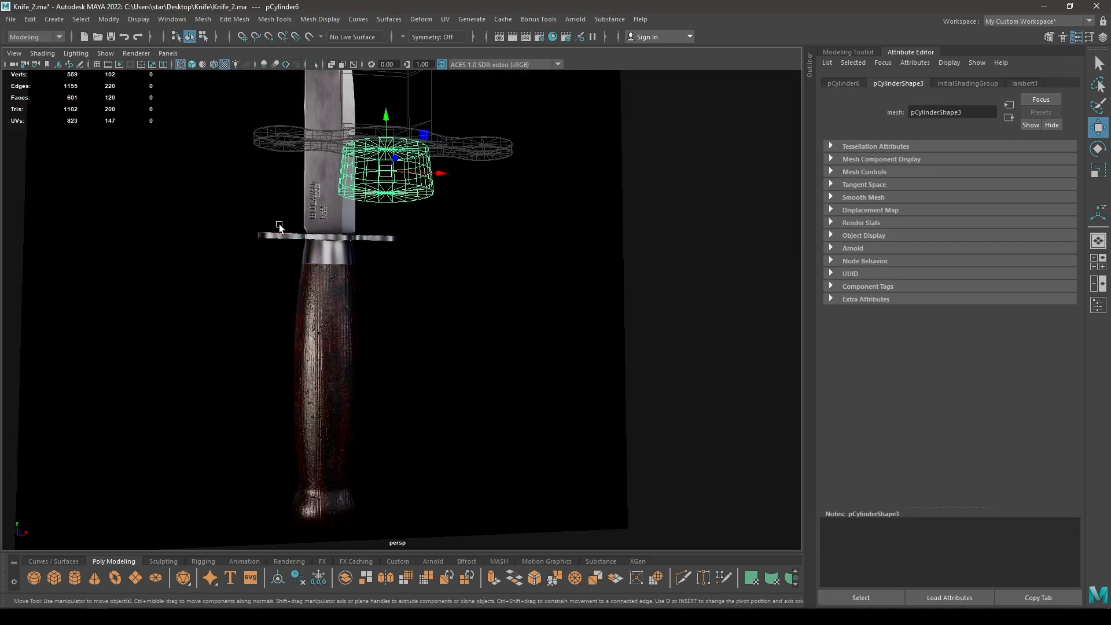
{"action": "key", "text": "f"}
{"action": "key", "text": "6"}
{"action": "mouse_move", "coordinate": [384, 250]}
{"action": "left_mouse_down", "text": "alt"}
{"action": "mouse_move", "coordinate": [402, 280]}
{"action": "mouse_move", "coordinate": [357, 272]}
{"action": "mouse_move", "coordinate": [365, 347]}
{"action": "left_mouse_up", "text": "alt"}
{"action": "key", "text": "space"}
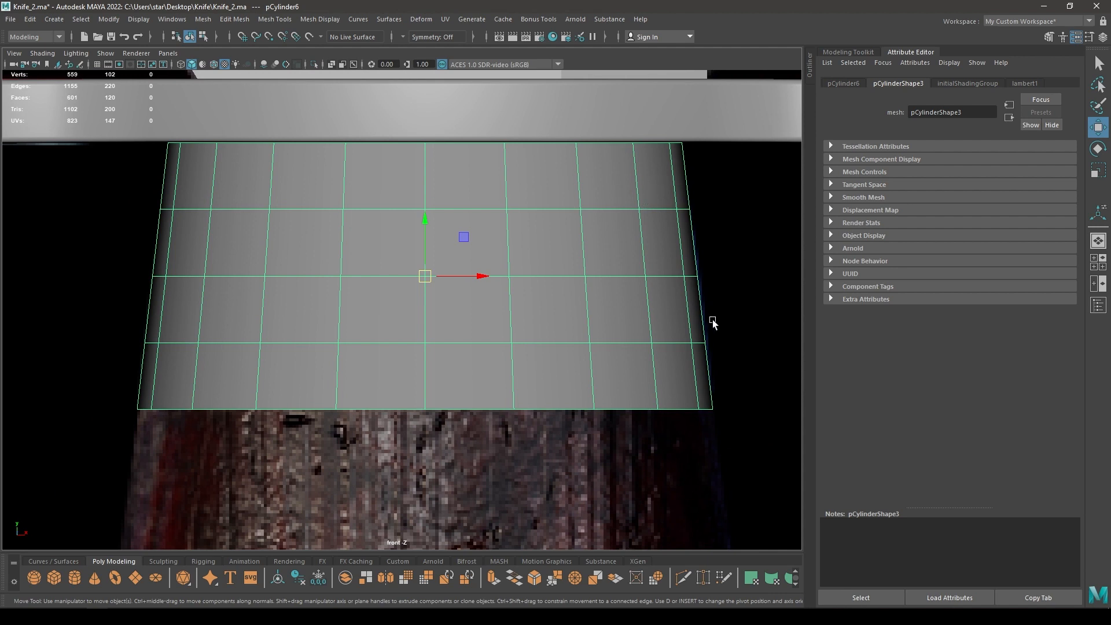
- Scale all of the collar's vertex rings below its upper edge slightly outward in the front view
{"action": "right_click_drag", "start_coordinate": [673, 207], "coordinate": [613, 205]}
{"action": "left_click_drag", "start_coordinate": [102, 180], "coordinate": [764, 362]}
{"action": "key", "text": "r"}
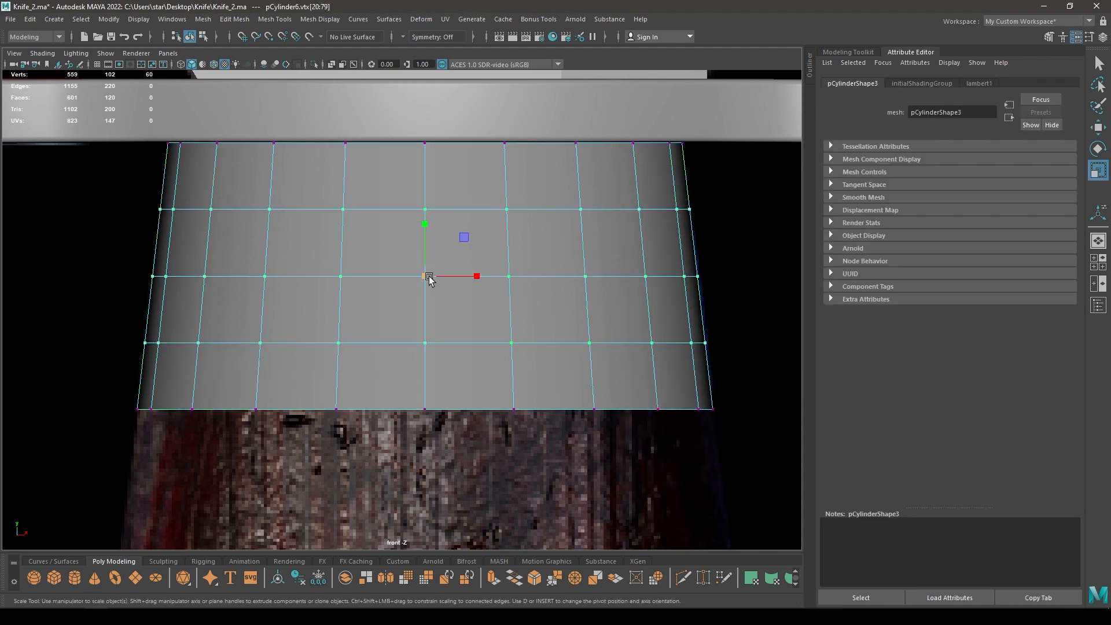
{"action": "left_click_drag", "start_coordinate": [428, 276], "coordinate": [431, 279]}
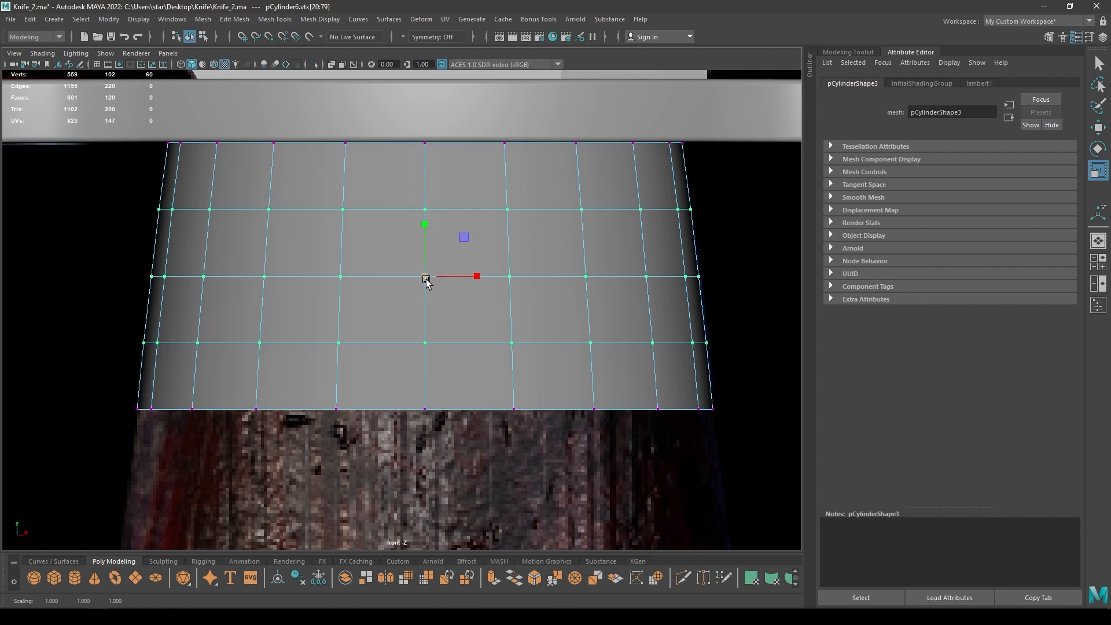
{"action": "key", "text": "ctrl+z"}
{"action": "left_click_drag", "start_coordinate": [147, 200], "coordinate": [680, 495]}
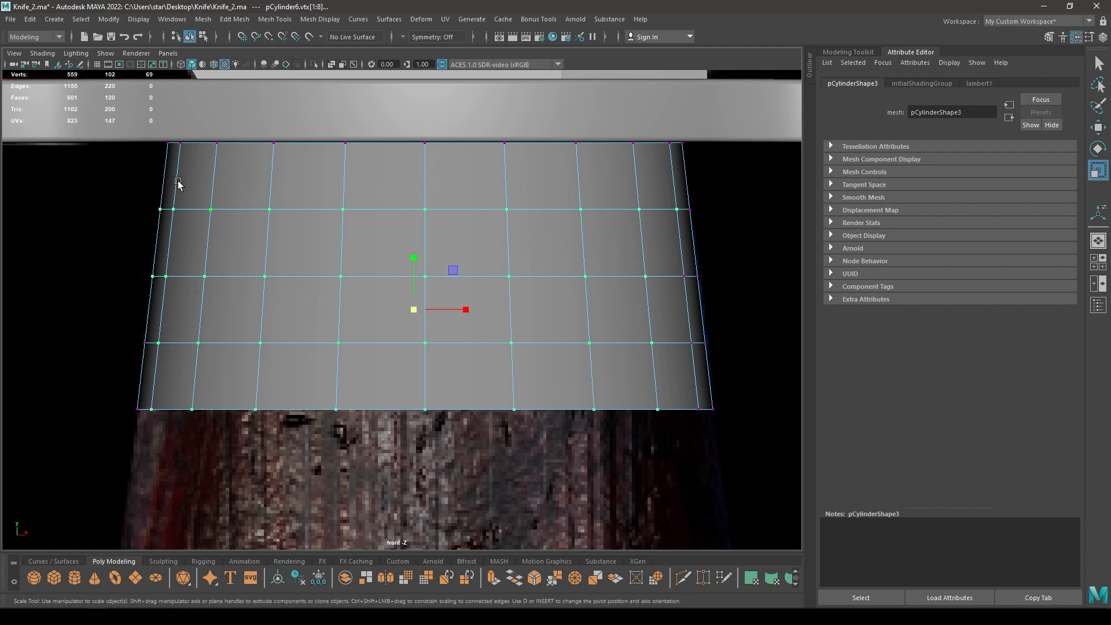
{"action": "left_click_drag", "start_coordinate": [92, 174], "coordinate": [804, 463]}
{"action": "left_click_drag", "start_coordinate": [424, 311], "coordinate": [429, 313]}
- Scale the collar's inner vertex rings outward to give its side profile a smooth rounded bulge
{"action": "left_click_drag", "start_coordinate": [89, 241], "coordinate": [761, 390]}
{"action": "left_click_drag", "start_coordinate": [420, 309], "coordinate": [427, 307]}
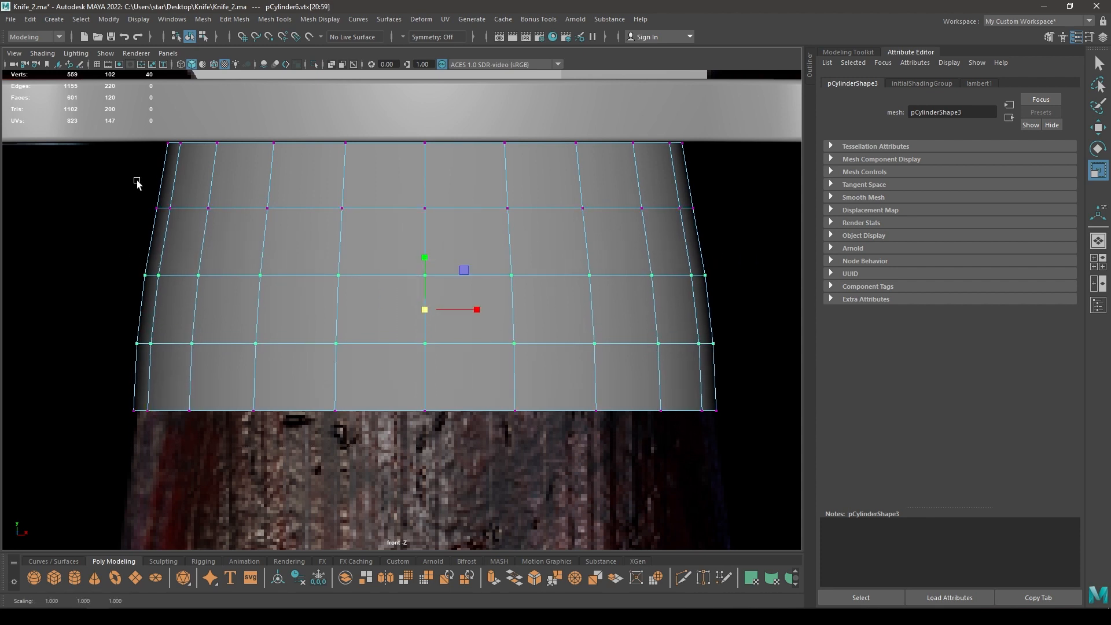
{"action": "left_click_drag", "start_coordinate": [136, 179], "coordinate": [748, 244]}
{"action": "left_click_drag", "start_coordinate": [424, 209], "coordinate": [427, 210]}
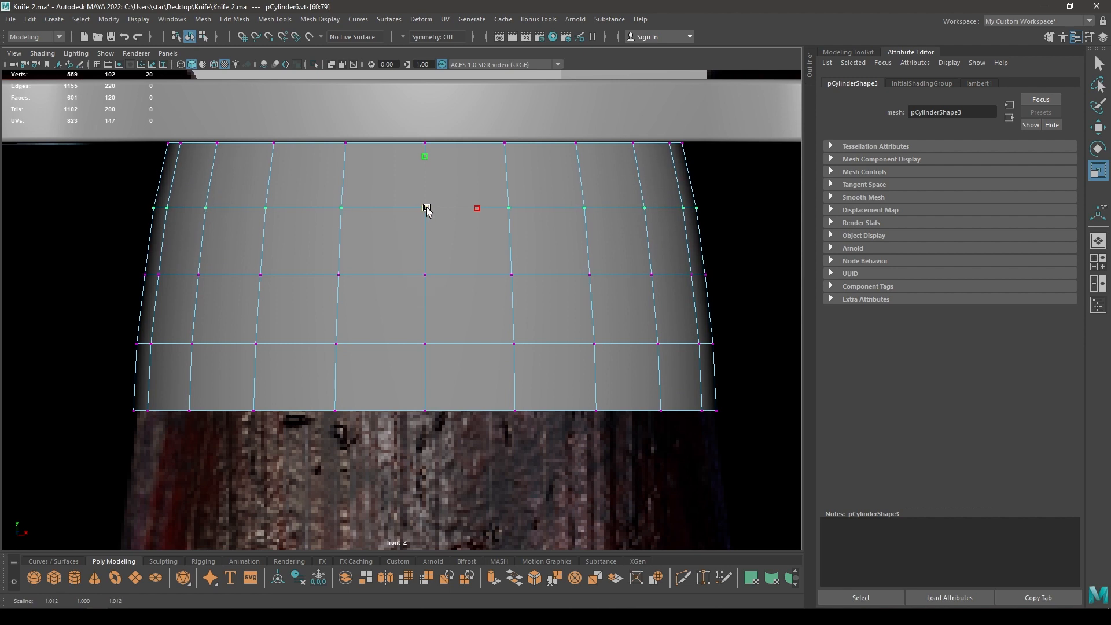
{"action": "left_click_drag", "start_coordinate": [85, 248], "coordinate": [724, 308]}
{"action": "left_click_drag", "start_coordinate": [414, 274], "coordinate": [428, 323]}
- Return to object mode and examine the collar's rounded shape beneath the guard in shaded perspective
{"action": "key", "text": "w"}
{"action": "key", "text": "space"}
{"action": "key", "text": "space"}
{"action": "key", "text": "6"}
{"action": "right_click_drag", "start_coordinate": [514, 369], "coordinate": [601, 327]}
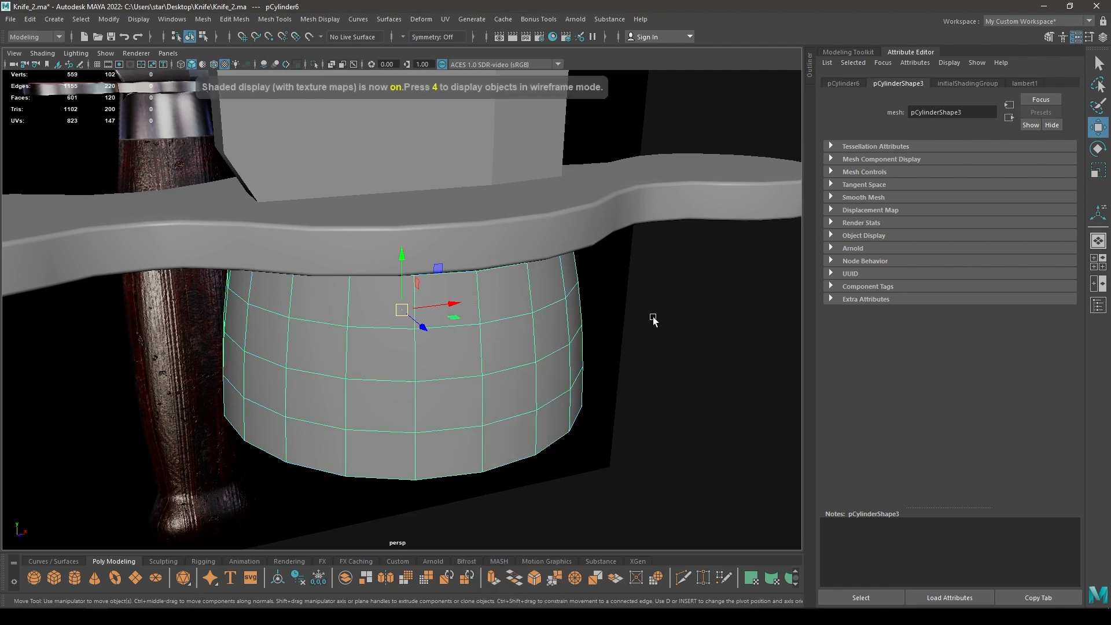
{"action": "left_click", "coordinate": [653, 317]}
{"action": "left_click_drag", "start_coordinate": [638, 440], "coordinate": [624, 335], "text": "alt"}
{"action": "right_click_drag", "start_coordinate": [625, 335], "coordinate": [426, 258], "text": "alt"}
{"action": "left_click_drag", "start_coordinate": [426, 258], "coordinate": [434, 367], "text": "alt"}
{"action": "left_click", "coordinate": [399, 310]}
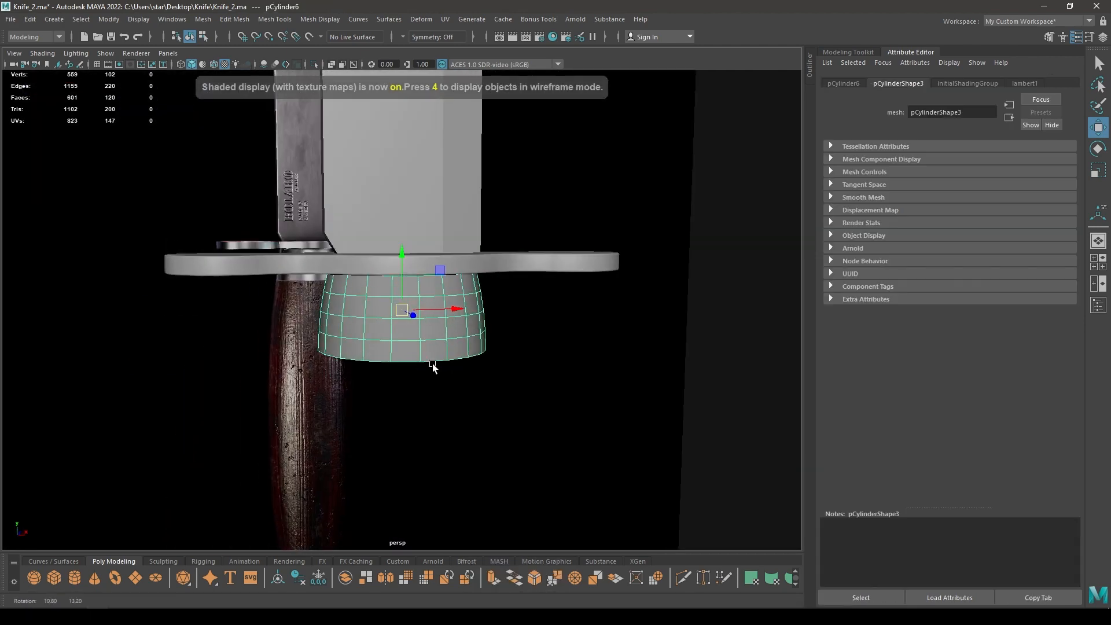
- Hide every object except the collar
{"action": "key", "text": "space"}
{"action": "key", "text": "space"}
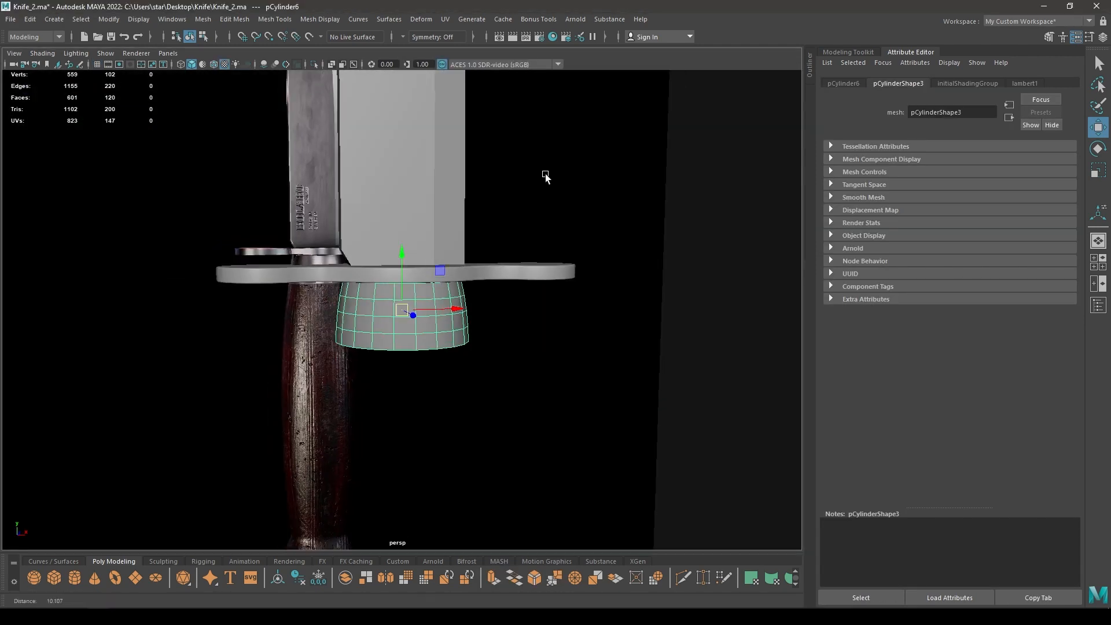
{"action": "key", "text": "alt+h"}
{"action": "left_click_drag", "start_coordinate": [511, 232], "coordinate": [501, 266], "text": "alt"}
{"action": "right_click_drag", "start_coordinate": [501, 266], "coordinate": [547, 455], "text": "alt"}
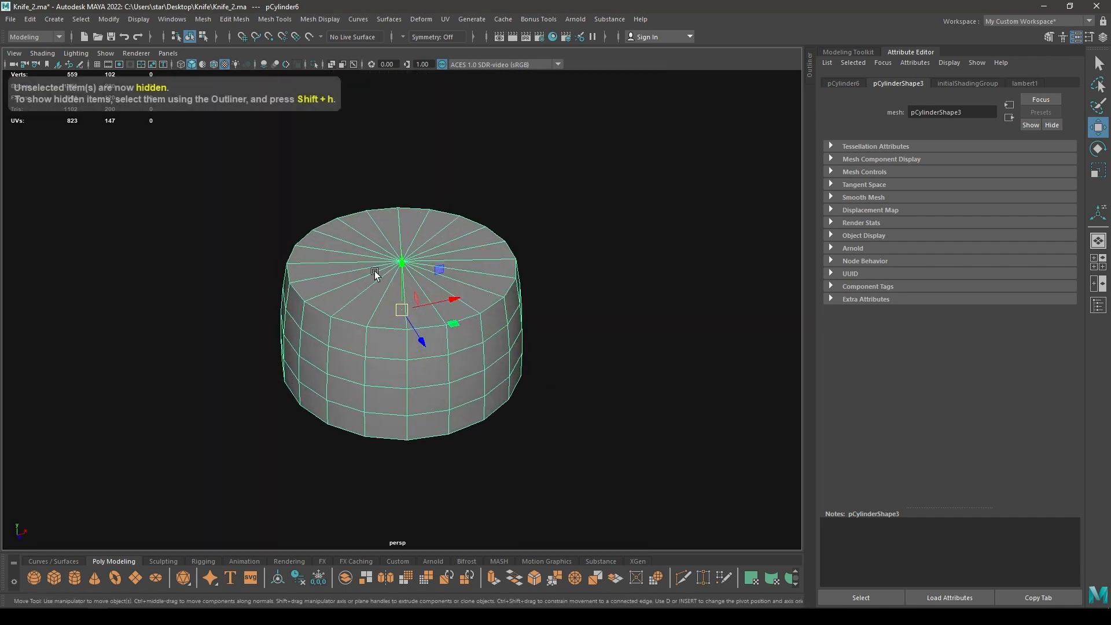
- Delete the triangular cap faces on the collar's upper end
{"action": "left_click_drag", "start_coordinate": [435, 271], "coordinate": [437, 331], "text": "alt"}
{"action": "right_click_drag", "start_coordinate": [437, 330], "coordinate": [463, 382], "text": "alt"}
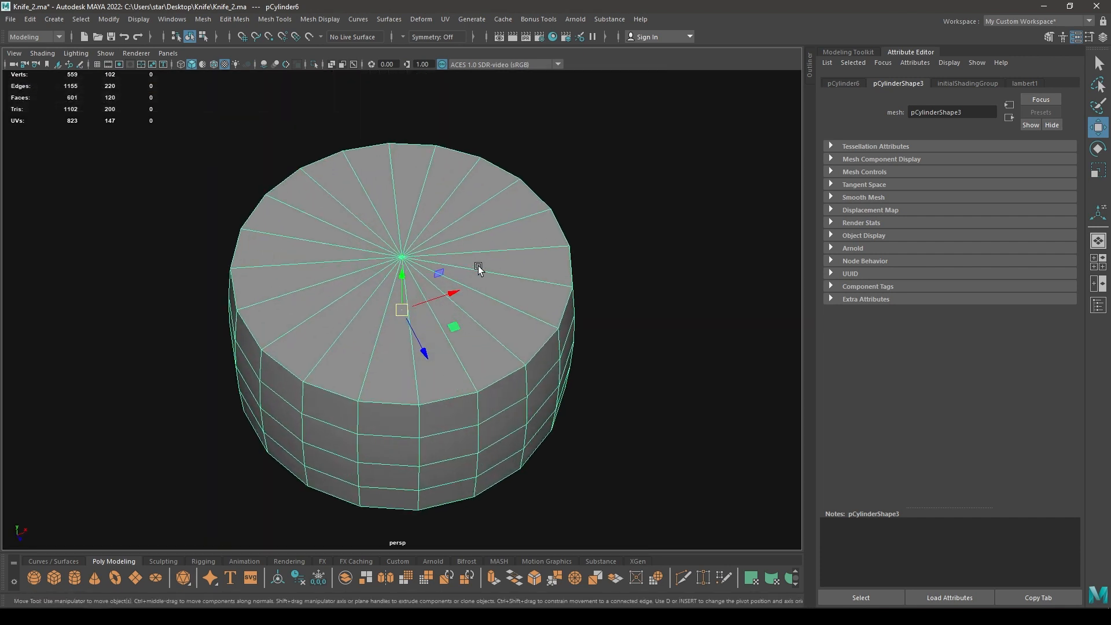
{"action": "right_click_drag", "start_coordinate": [622, 236], "coordinate": [624, 276]}
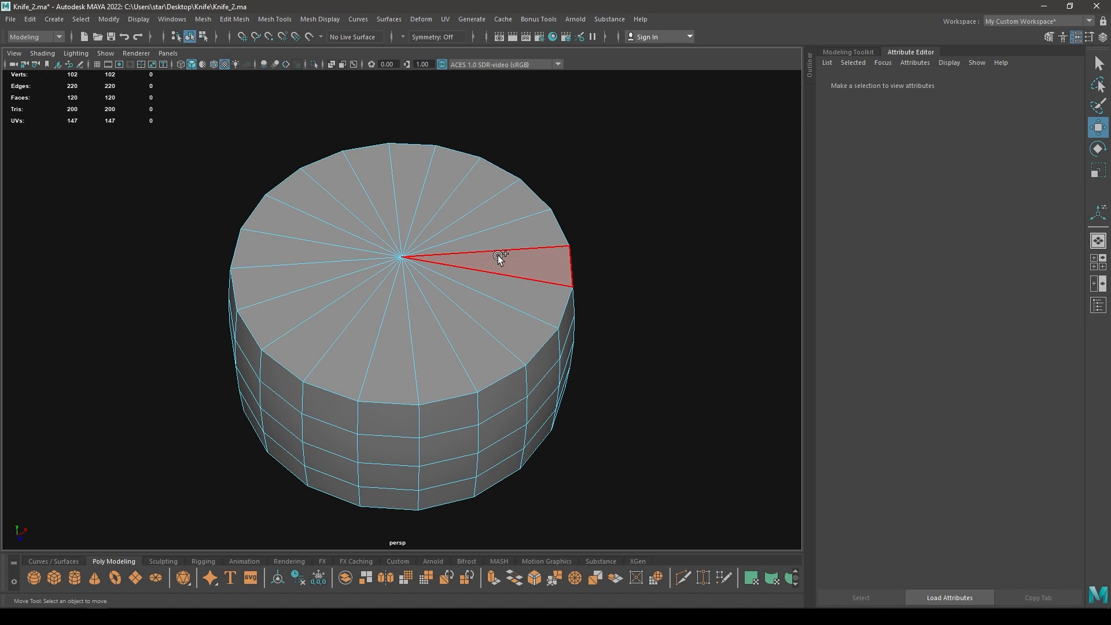
{"action": "mouse_move", "coordinate": [497, 255]}
{"action": "left_mouse_down"}
{"action": "mouse_move", "coordinate": [457, 193]}
{"action": "mouse_move", "coordinate": [466, 267]}
{"action": "mouse_move", "coordinate": [503, 317]}
{"action": "mouse_move", "coordinate": [493, 228]}
{"action": "mouse_move", "coordinate": [467, 307]}
{"action": "left_mouse_up"}
{"action": "key", "text": "Delete"}
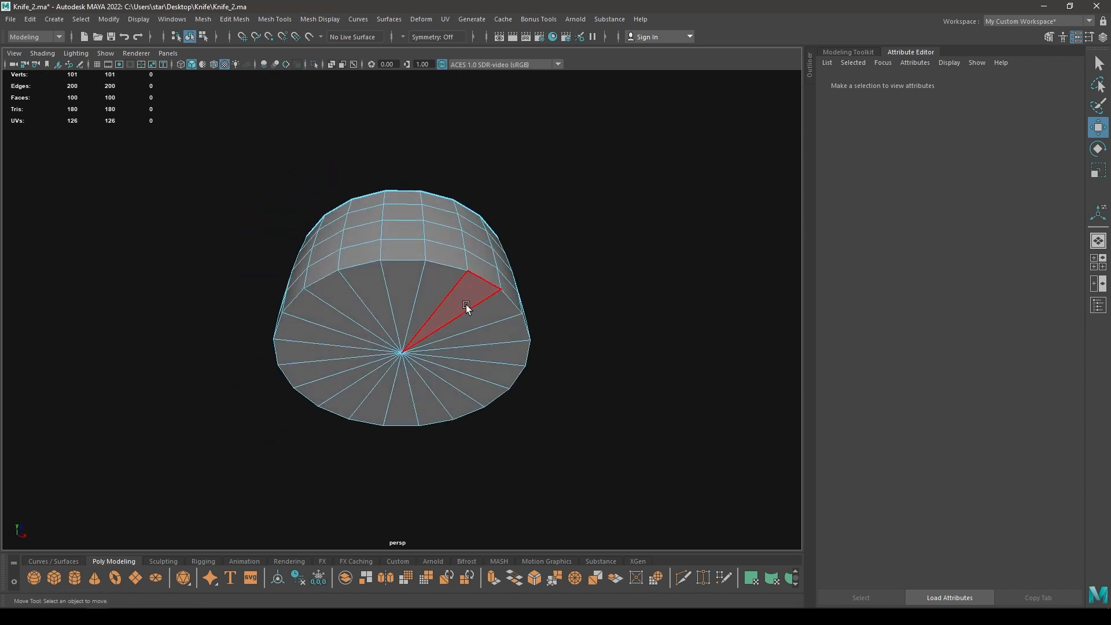
- Select the collar's lower cap faces and extrude them with an offset of 0.03
{"action": "mouse_move", "coordinate": [396, 307]}
{"action": "left_mouse_down"}
{"action": "mouse_move", "coordinate": [476, 359]}
{"action": "mouse_move", "coordinate": [455, 333]}
{"action": "left_mouse_up"}
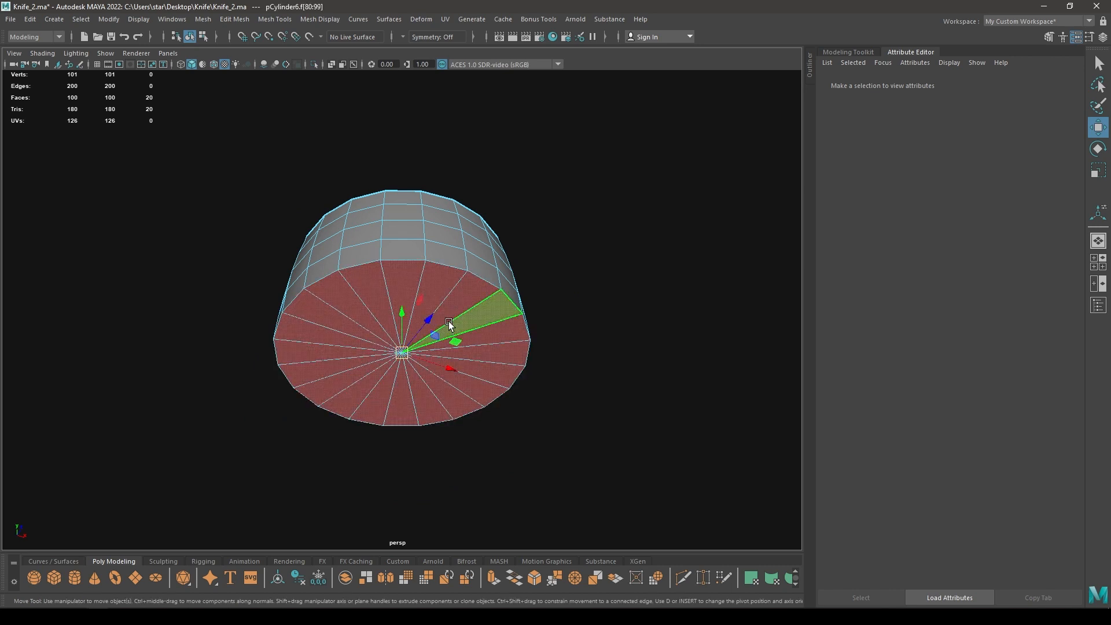
{"action": "right_click_drag", "start_coordinate": [449, 321], "coordinate": [519, 477], "text": "alt"}
{"action": "key", "text": "ctrl+e"}
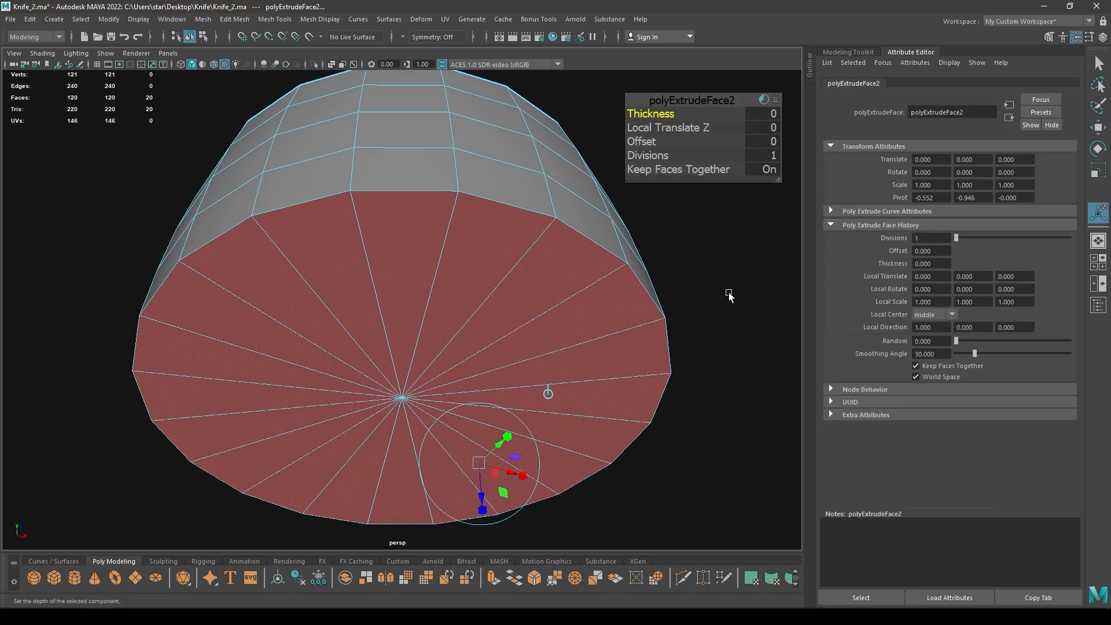
{"action": "left_click_drag", "start_coordinate": [639, 142], "coordinate": [643, 141]}
- Show the hidden objects again and extrude the collar's inset lower cap faces with a thickness of -0.03
{"action": "key", "text": "4"}
{"action": "key", "text": "ctrl+1"}
{"action": "right_click_drag", "start_coordinate": [488, 262], "coordinate": [459, 271], "text": "alt"}
{"action": "left_click_drag", "start_coordinate": [458, 270], "coordinate": [439, 279], "text": "alt"}
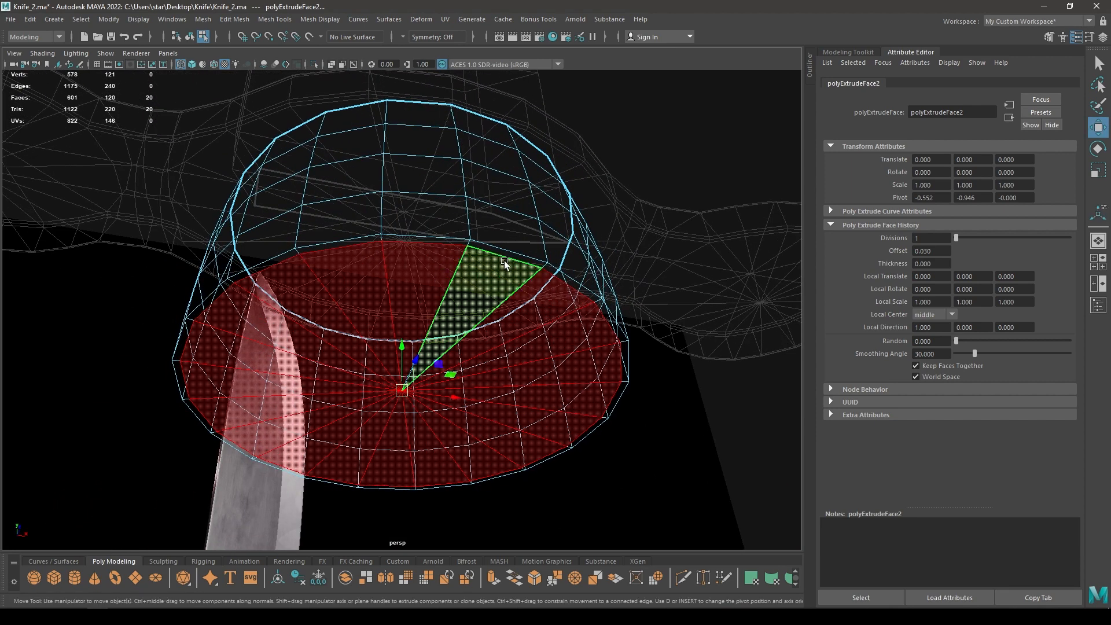
{"action": "key", "text": "ctrl+e"}
{"action": "left_click_drag", "start_coordinate": [651, 113], "coordinate": [649, 113]}
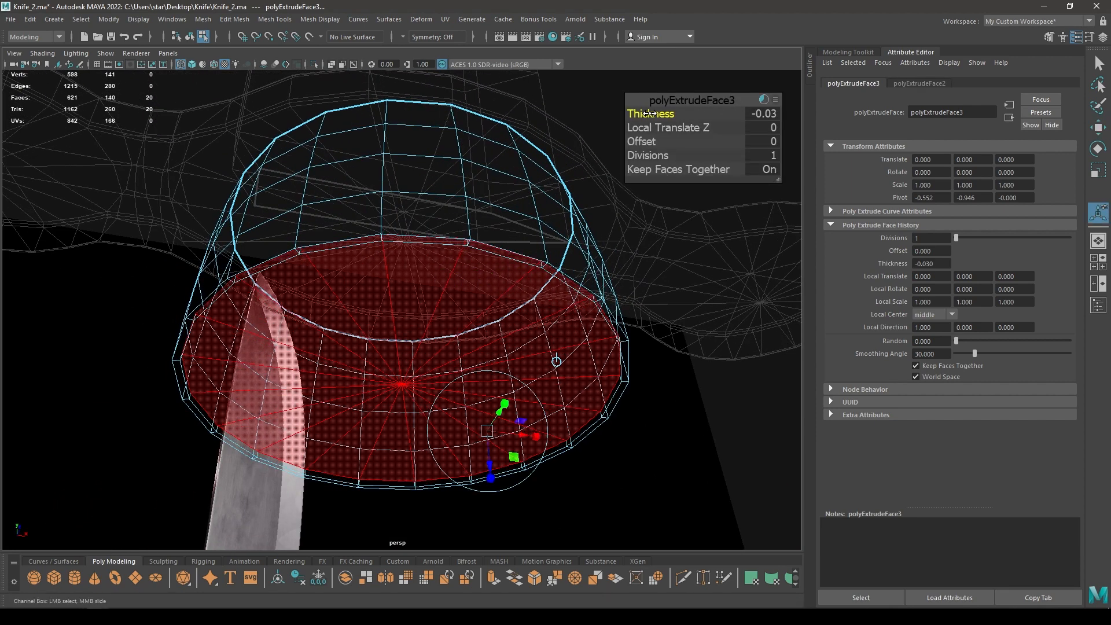
{"action": "key", "text": "6"}
{"action": "left_click_drag", "start_coordinate": [488, 238], "coordinate": [487, 225], "text": "alt"}
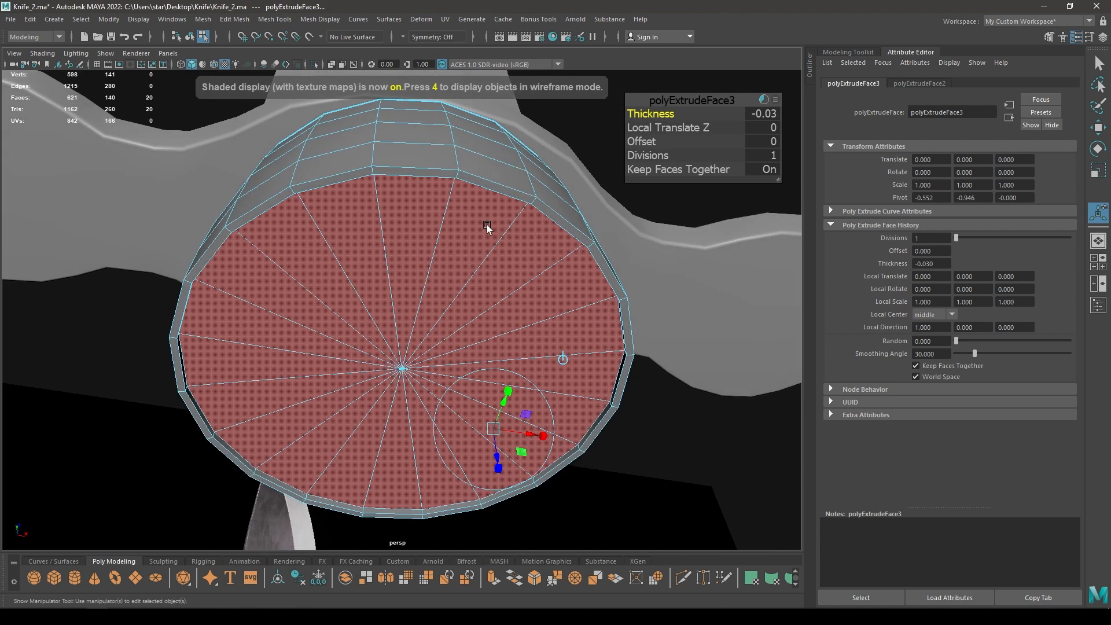
- Extract the recessed lower cap faces from the collar as a separate disc and select it in object mode
{"action": "key", "text": "w"}
{"action": "right_click_drag", "start_coordinate": [429, 276], "coordinate": [404, 474], "text": "shift"}
{"action": "key", "text": "w"}
{"action": "scroll", "coordinate": [398, 358], "scroll_direction": "down", "scroll_amount": 3}
{"action": "left_click_drag", "start_coordinate": [397, 358], "coordinate": [399, 370], "text": "alt"}
{"action": "right_click_drag", "start_coordinate": [408, 341], "coordinate": [418, 370]}
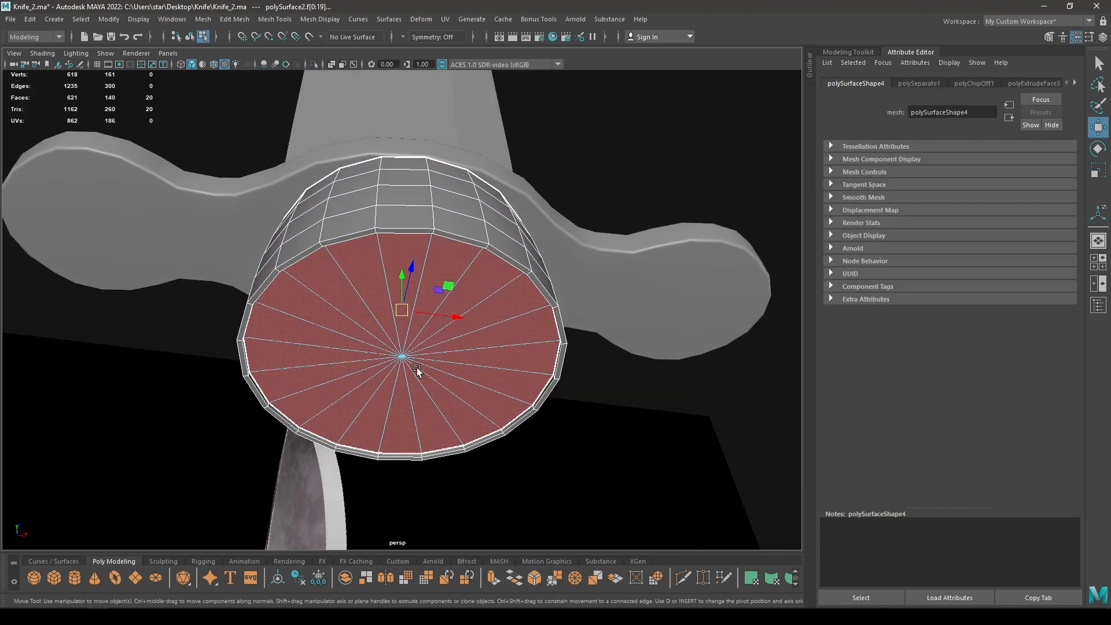
{"action": "right_click_drag", "start_coordinate": [446, 304], "coordinate": [520, 268]}
{"action": "left_click", "coordinate": [488, 346]}
- Extrude the disc downward along the reference handle with a thickness of 8.92
{"action": "left_click_drag", "start_coordinate": [486, 349], "coordinate": [461, 399], "text": "alt"}
{"action": "key", "text": "space"}
{"action": "scroll", "coordinate": [415, 285], "scroll_direction": "up", "scroll_amount": 5}
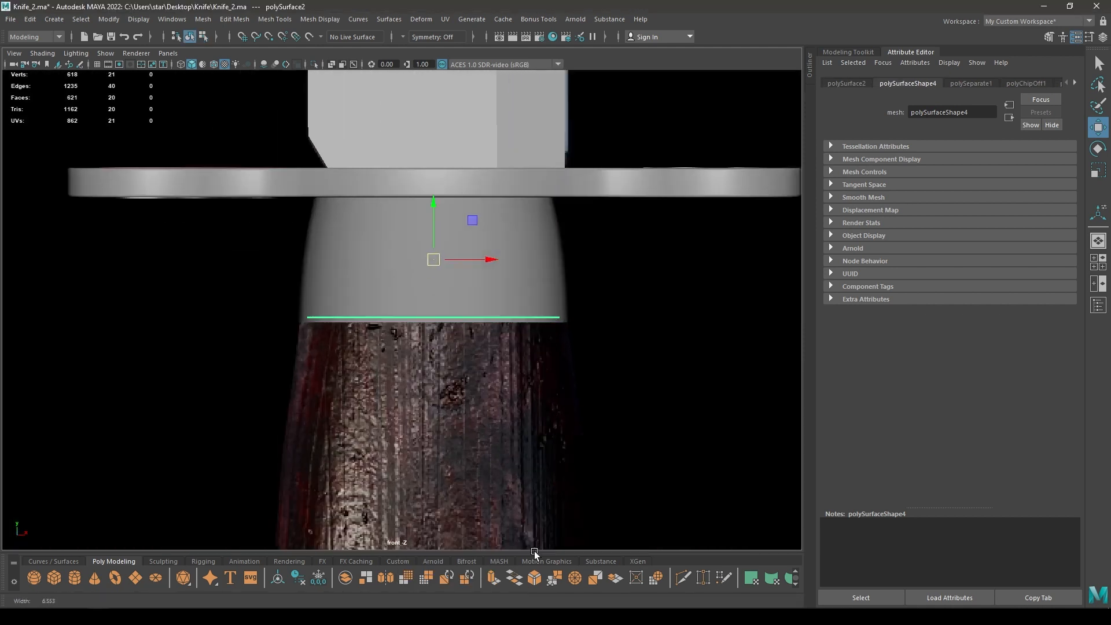
{"action": "scroll", "coordinate": [403, 312], "scroll_direction": "down", "scroll_amount": 6}
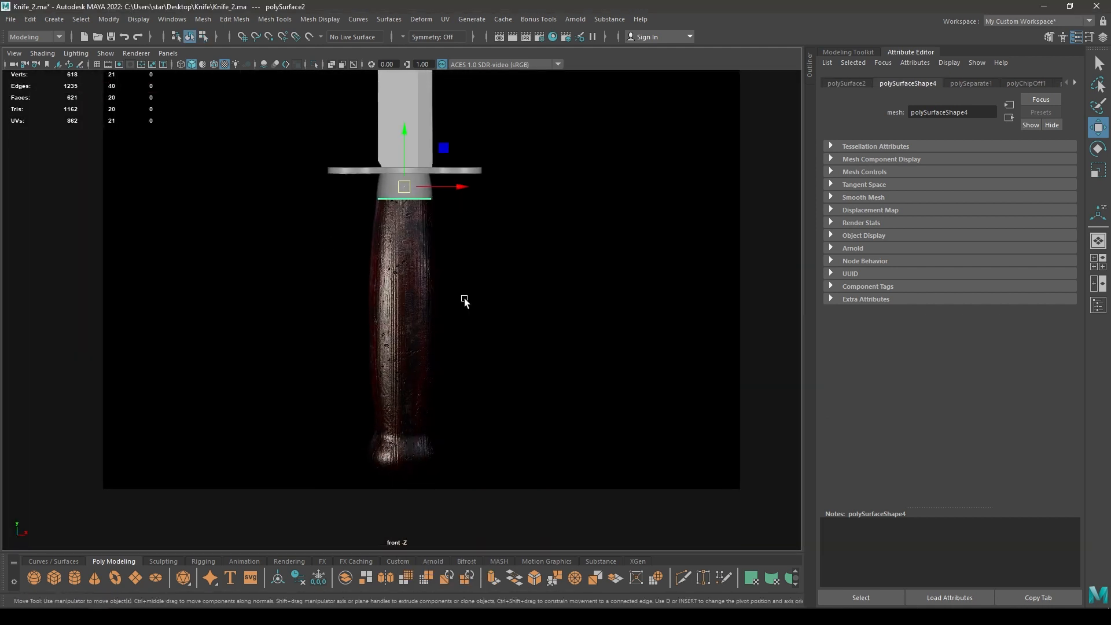
{"action": "key", "text": "ctrl+e"}
{"action": "left_click_drag", "start_coordinate": [634, 113], "coordinate": [1106, 137]}
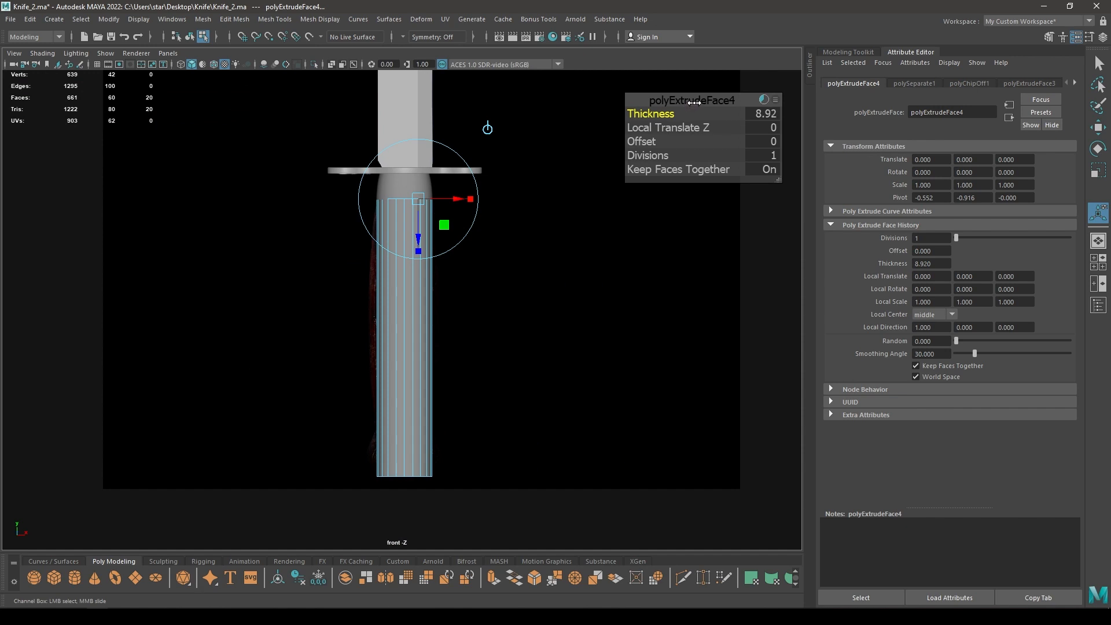
- Set the handle extrusion's divisions to 10
{"action": "scroll", "coordinate": [580, 260], "scroll_direction": "up", "scroll_amount": 2}
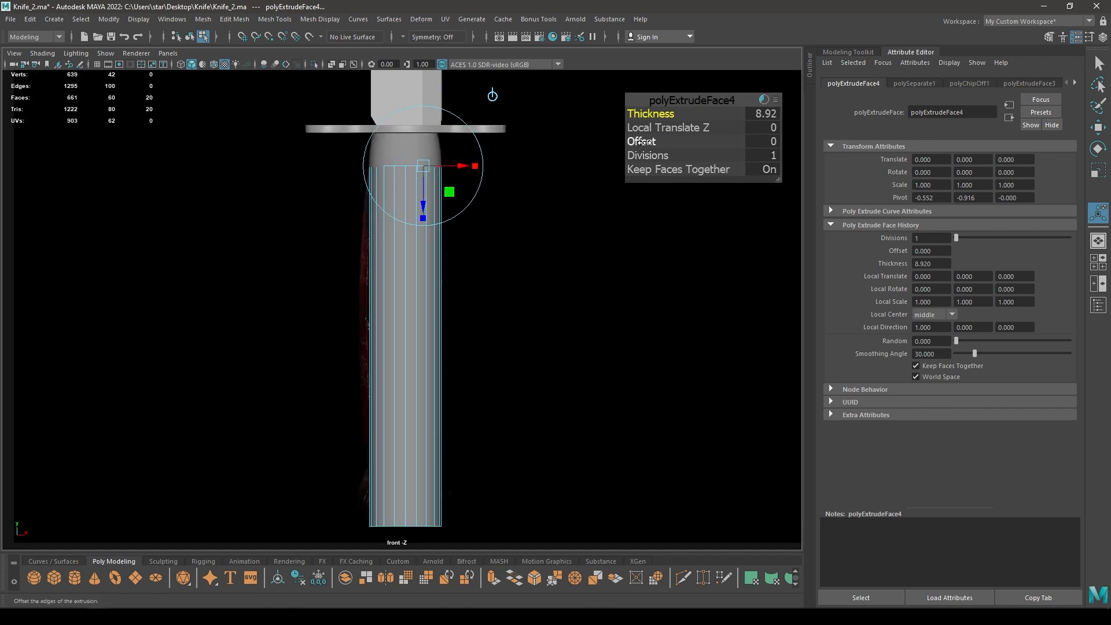
{"action": "left_click", "coordinate": [638, 155]}
{"action": "left_click_drag", "start_coordinate": [811, 160], "coordinate": [1107, 174]}
{"action": "left_click_drag", "start_coordinate": [668, 158], "coordinate": [719, 157]}
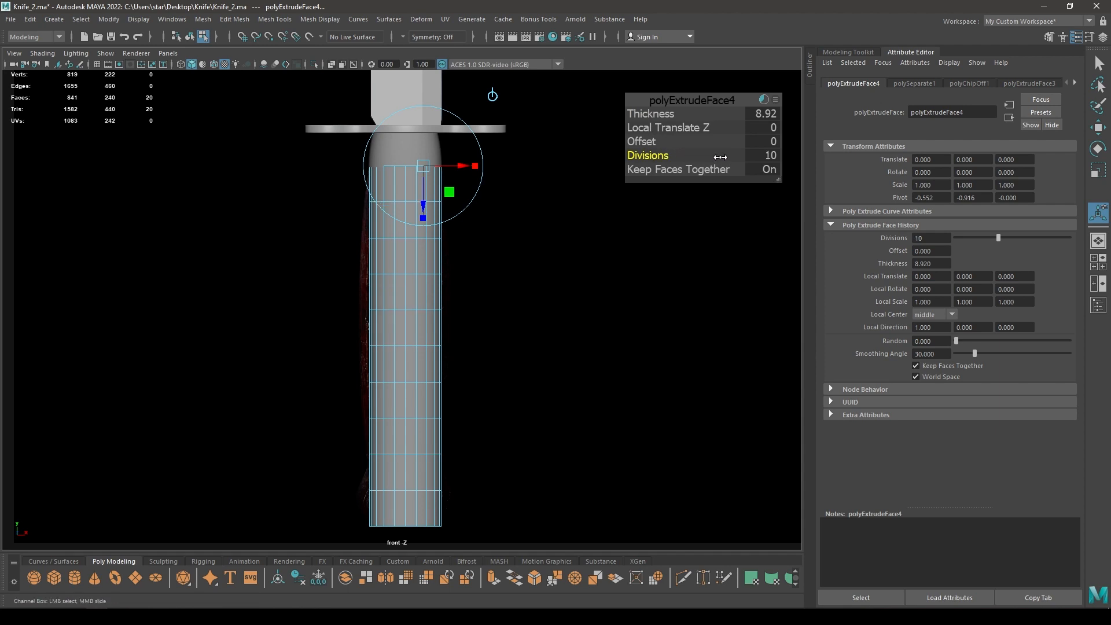
{"action": "key", "text": "w"}
- Scale the handle's first vertex ring below the collar outward to match the reference silhouette in wireframe
{"action": "right_click_drag", "start_coordinate": [370, 222], "coordinate": [602, 521], "text": "alt"}
{"action": "middle_click_drag", "start_coordinate": [413, 232], "coordinate": [448, 397], "text": "alt"}
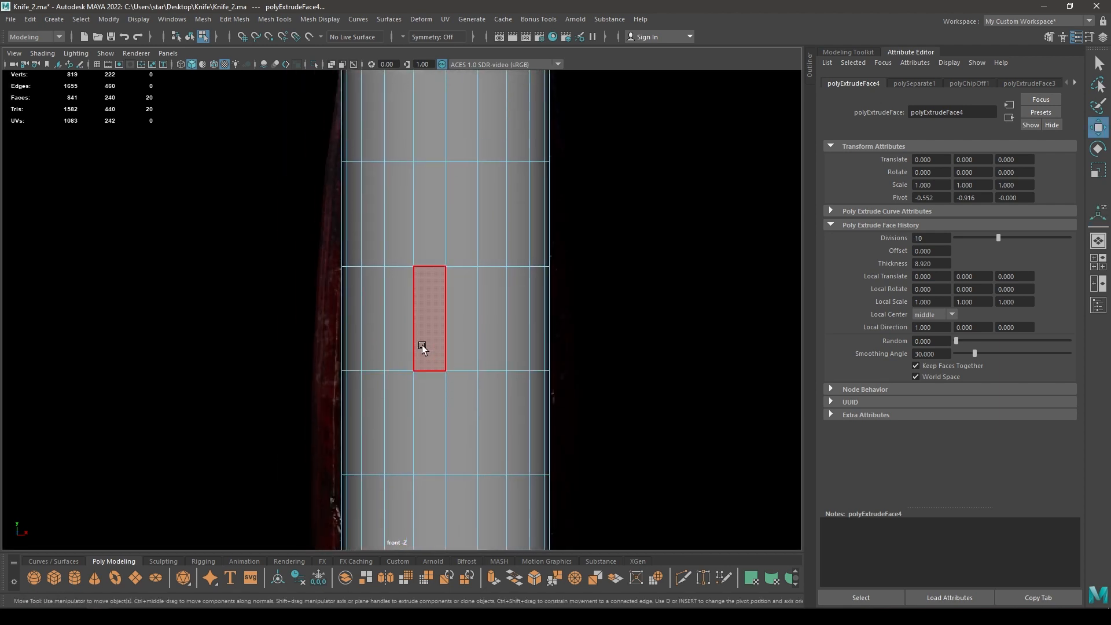
{"action": "key", "text": "4"}
{"action": "middle_click_drag", "start_coordinate": [495, 248], "coordinate": [432, 184], "text": "alt"}
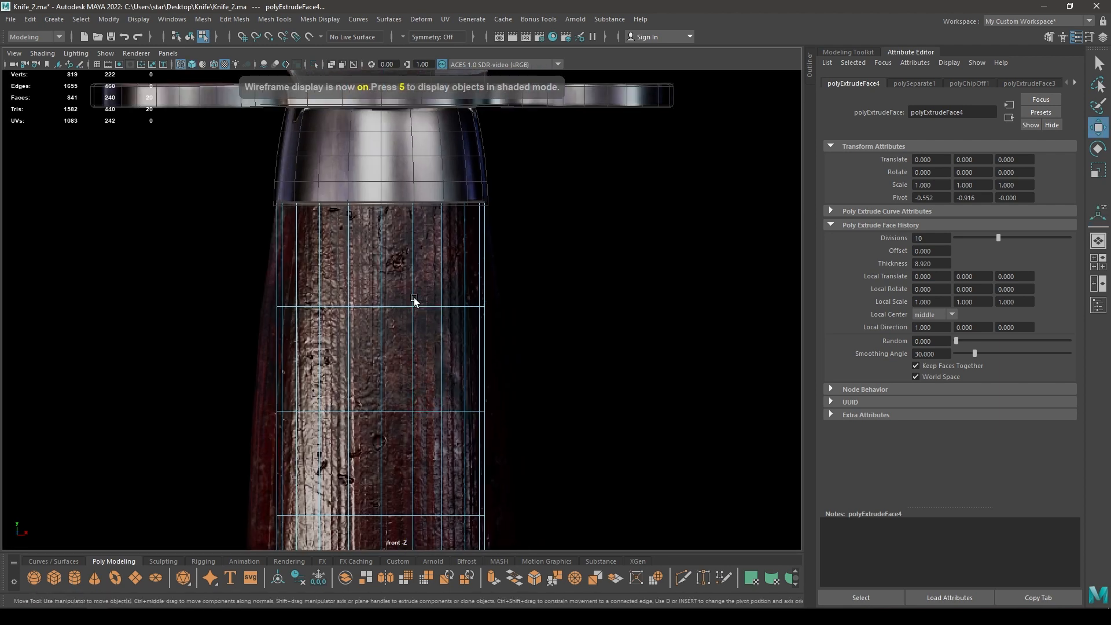
{"action": "right_click_drag", "start_coordinate": [372, 259], "coordinate": [310, 260]}
{"action": "left_click_drag", "start_coordinate": [242, 272], "coordinate": [664, 359]}
{"action": "key", "text": "r"}
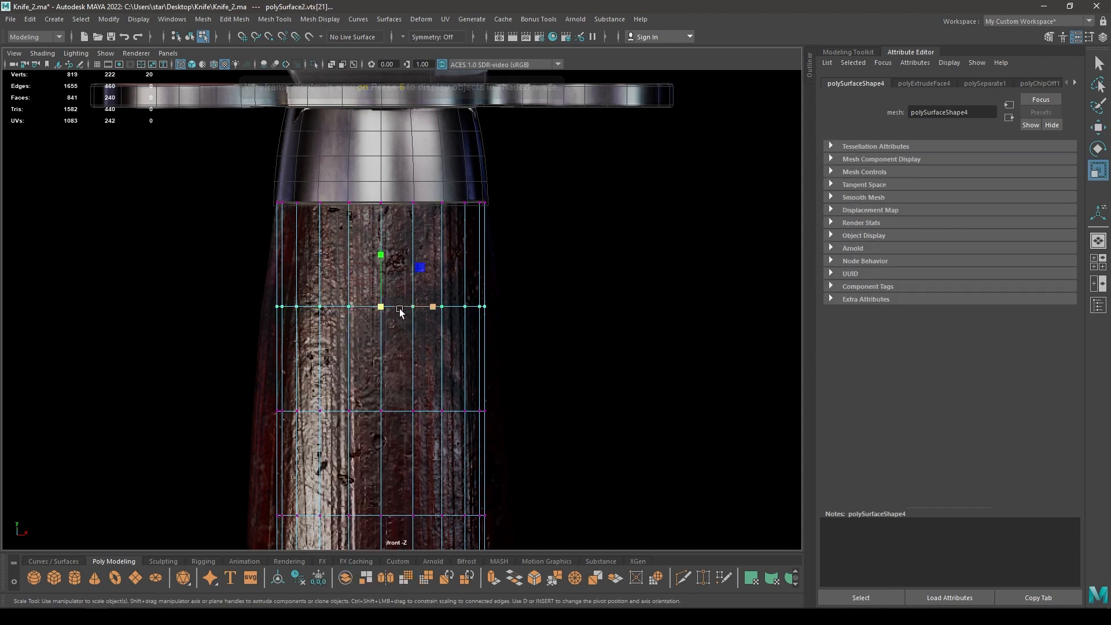
{"action": "left_click_drag", "start_coordinate": [381, 306], "coordinate": [405, 309]}
- Scale the handle's second and third vertex rings below the collar outward to follow the reference's widening grip
{"action": "middle_click_drag", "start_coordinate": [411, 369], "coordinate": [403, 279], "text": "alt"}
{"action": "left_click_drag", "start_coordinate": [211, 302], "coordinate": [580, 359]}
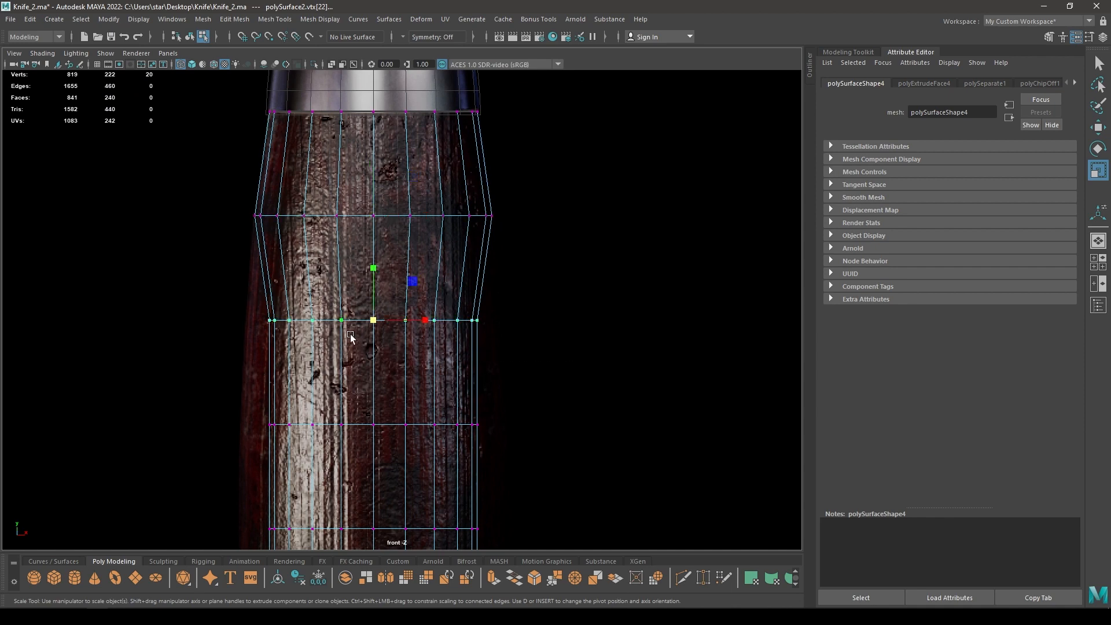
{"action": "left_click_drag", "start_coordinate": [378, 323], "coordinate": [409, 327]}
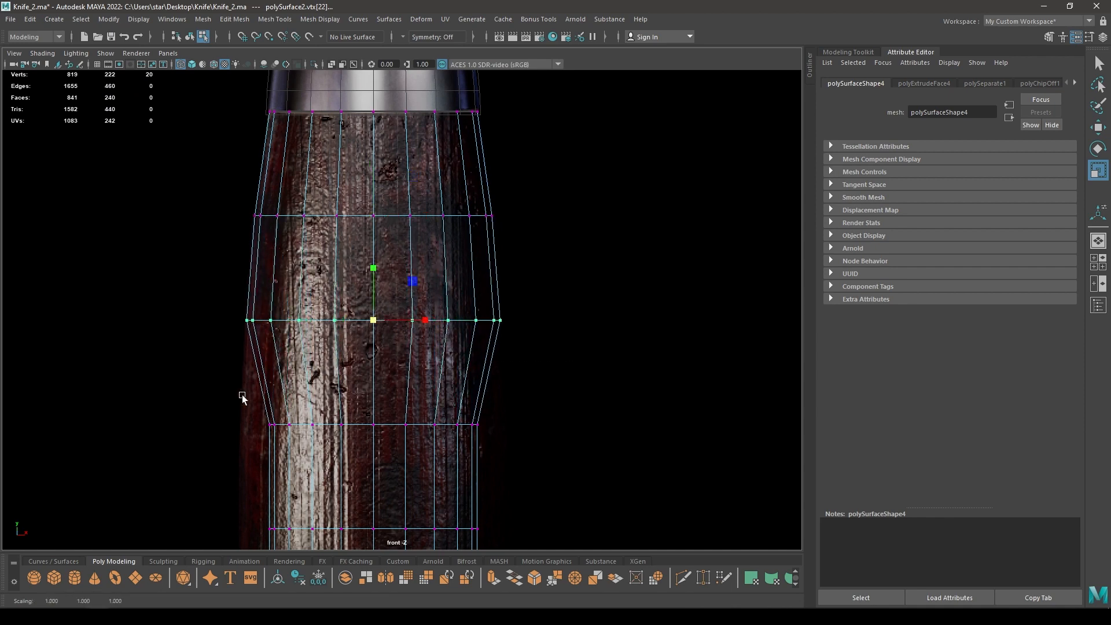
{"action": "left_click_drag", "start_coordinate": [241, 396], "coordinate": [544, 470]}
{"action": "left_click_drag", "start_coordinate": [392, 429], "coordinate": [416, 437]}
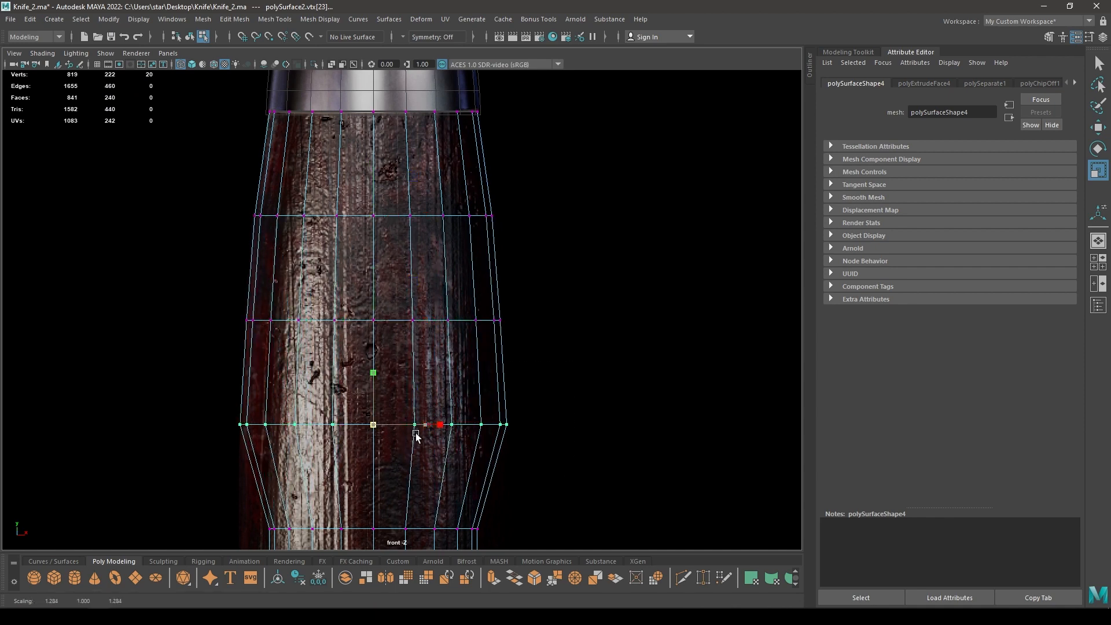
- Scale the handle's fourth and fifth vertex rings below the collar outward to match the reference grip's width
{"action": "middle_click_drag", "start_coordinate": [399, 459], "coordinate": [386, 212], "text": "alt"}
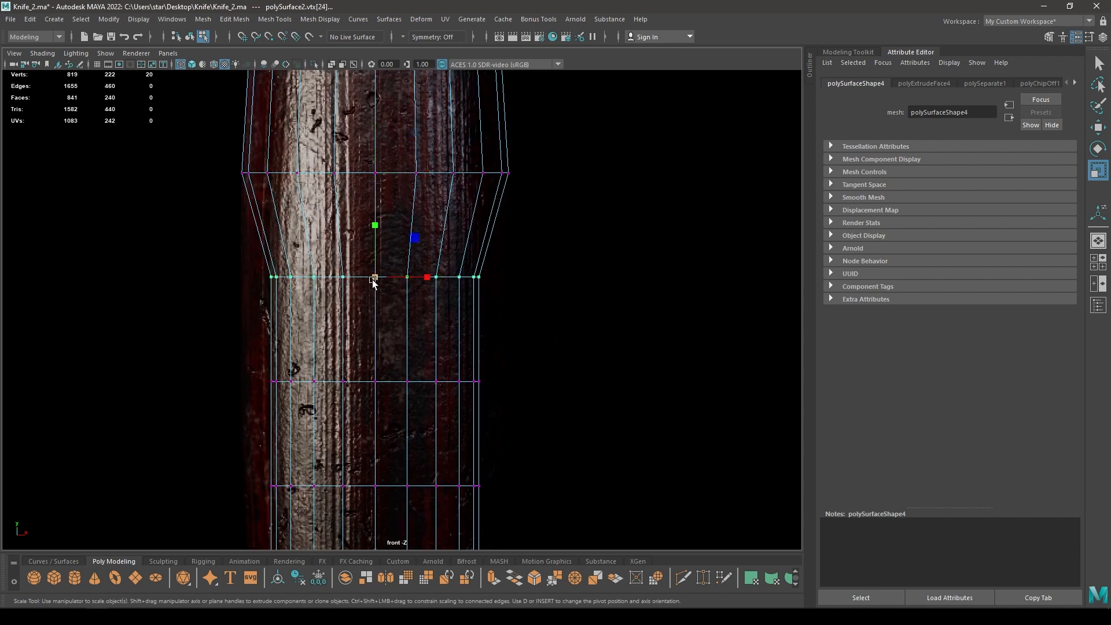
{"action": "left_click_drag", "start_coordinate": [373, 281], "coordinate": [422, 297]}
{"action": "left_click_drag", "start_coordinate": [221, 340], "coordinate": [505, 395]}
{"action": "left_click_drag", "start_coordinate": [375, 380], "coordinate": [423, 401]}
{"action": "middle_click_drag", "start_coordinate": [226, 433], "coordinate": [185, 238], "text": "alt"}
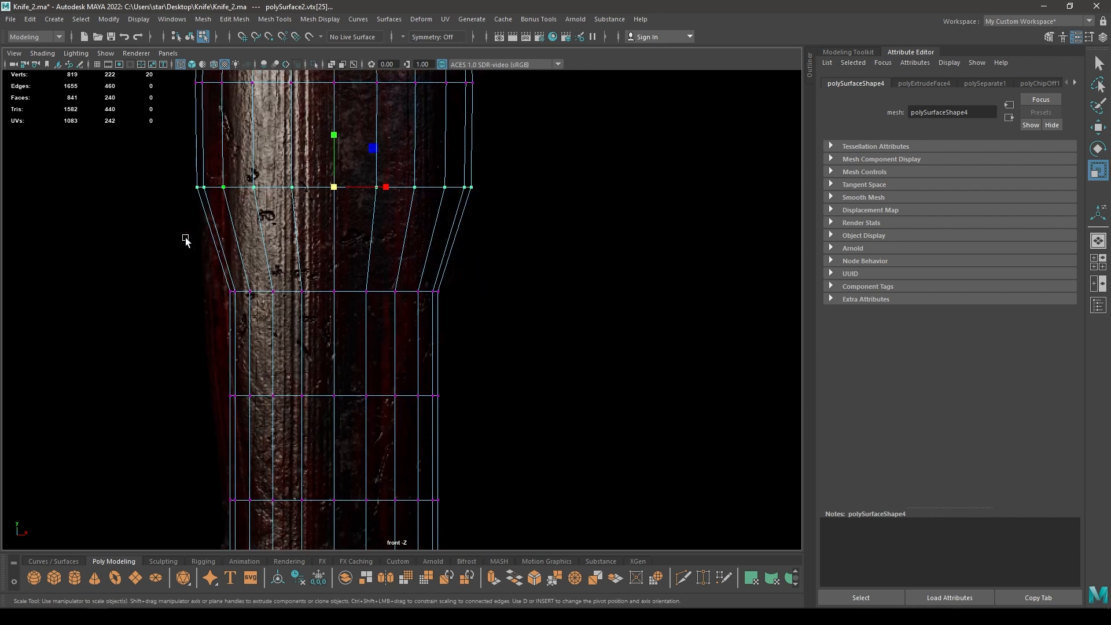
- Scale the handle's sixth and seventh vertex rings below the collar outward to follow the reference's narrowing grip
{"action": "mouse_move", "coordinate": [341, 295]}
{"action": "left_mouse_down"}
{"action": "mouse_move", "coordinate": [376, 303]}
{"action": "mouse_move", "coordinate": [337, 293]}
{"action": "left_mouse_up"}
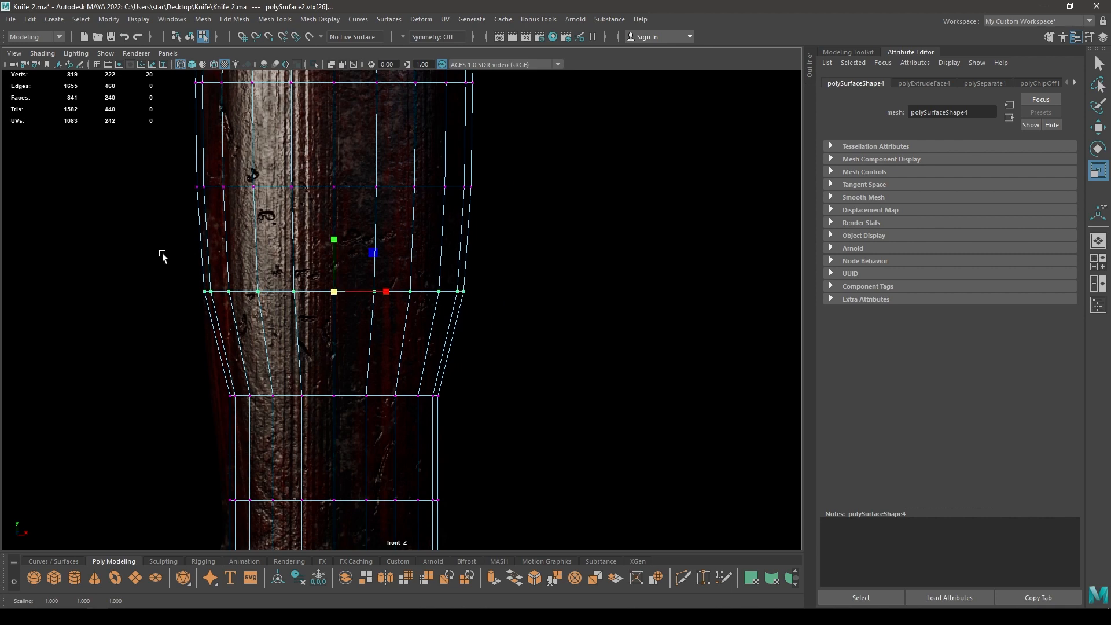
{"action": "right_click_drag", "start_coordinate": [288, 335], "coordinate": [248, 312], "text": "alt"}
{"action": "middle_click_drag", "start_coordinate": [328, 303], "coordinate": [342, 287], "text": "alt"}
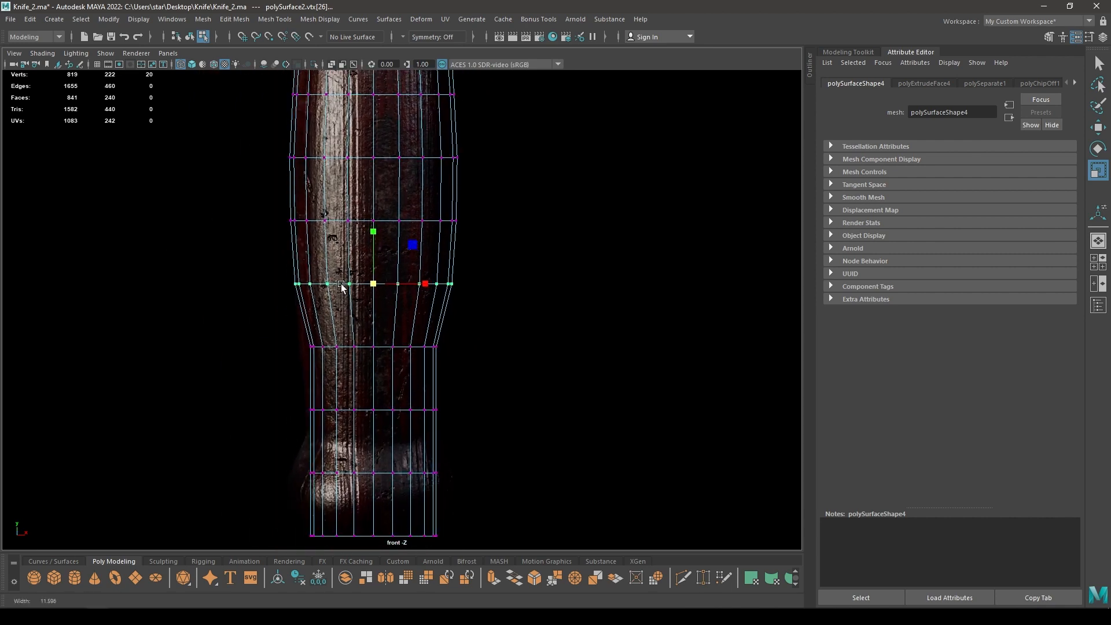
{"action": "right_click_drag", "start_coordinate": [342, 288], "coordinate": [347, 289], "text": "alt"}
{"action": "right_click_drag", "start_coordinate": [337, 243], "coordinate": [352, 367], "text": "alt"}
{"action": "middle_click_drag", "start_coordinate": [351, 368], "coordinate": [387, 335], "text": "alt"}
{"action": "left_click_drag", "start_coordinate": [247, 296], "coordinate": [512, 338]}
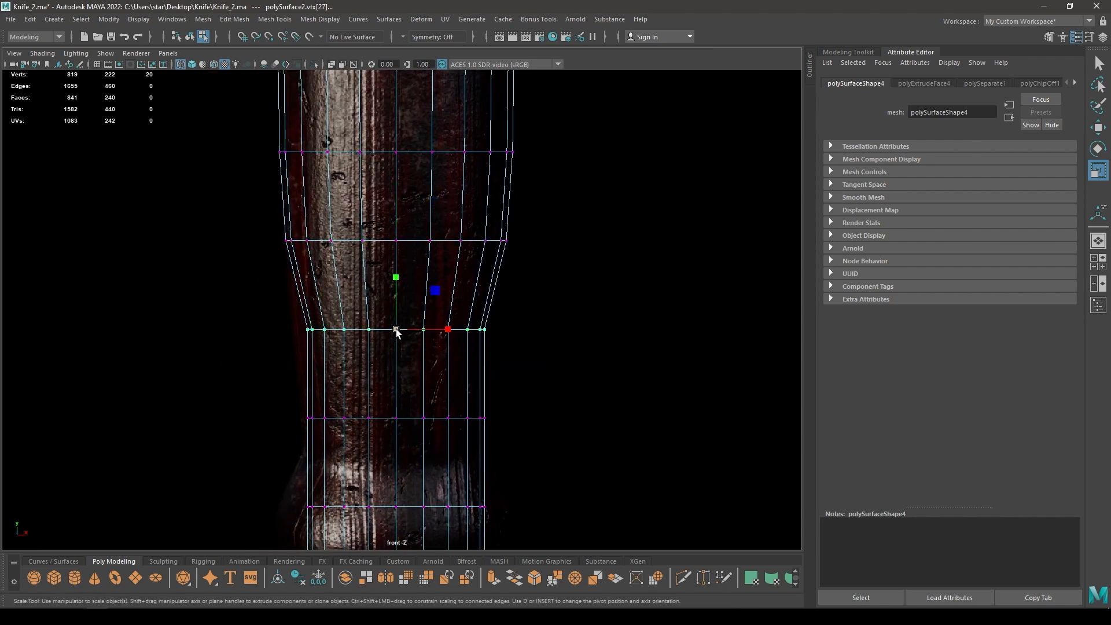
{"action": "left_click_drag", "start_coordinate": [395, 328], "coordinate": [414, 336]}
- Scale the eighth vertex ring to the reference silhouette and refine the width of the rings just above it
{"action": "middle_click_drag", "start_coordinate": [414, 337], "coordinate": [414, 272], "text": "alt"}
{"action": "left_click_drag", "start_coordinate": [240, 126], "coordinate": [555, 206]}
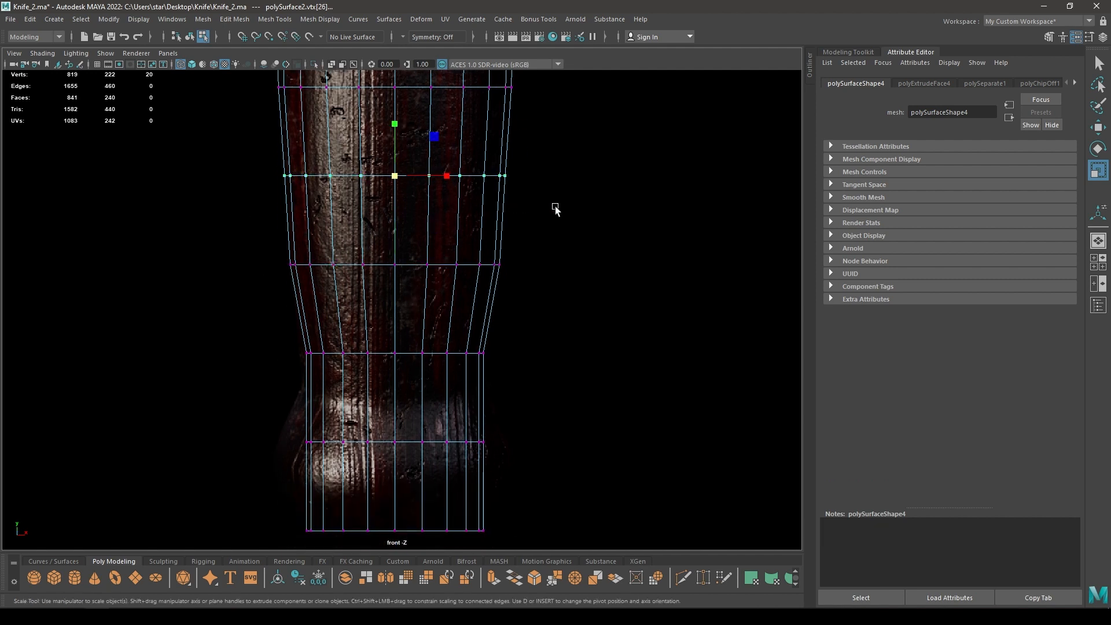
{"action": "left_click_drag", "start_coordinate": [272, 292], "coordinate": [480, 420]}
{"action": "left_click_drag", "start_coordinate": [390, 353], "coordinate": [393, 352]}
{"action": "middle_click_drag", "start_coordinate": [394, 352], "coordinate": [396, 327], "text": "alt"}
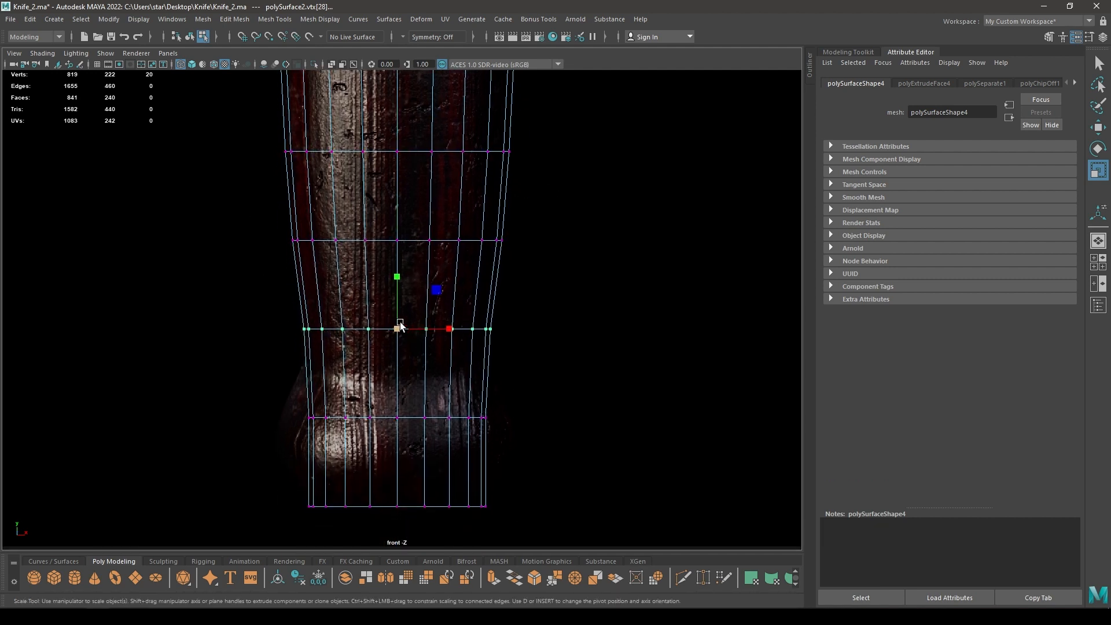
{"action": "left_click_drag", "start_coordinate": [268, 211], "coordinate": [475, 272]}
{"action": "left_click_drag", "start_coordinate": [400, 242], "coordinate": [397, 242]}
- Move the ninth vertex ring up to the reference's narrow neck and raise the handle's end ring slightly
{"action": "left_click_drag", "start_coordinate": [258, 350], "coordinate": [556, 461]}
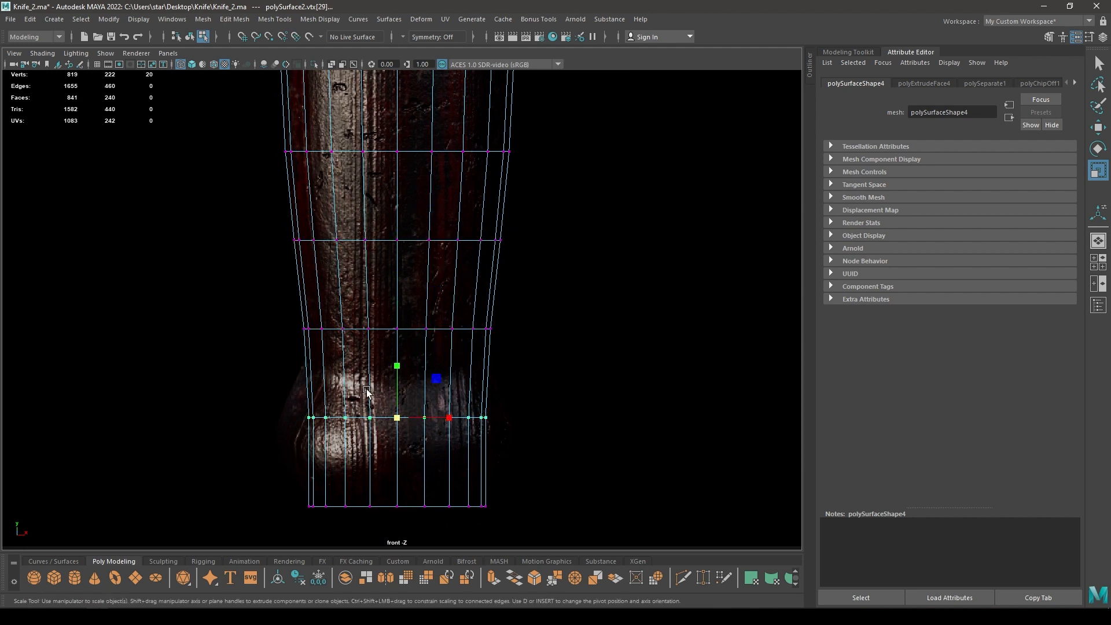
{"action": "key", "text": "w"}
{"action": "left_click_drag", "start_coordinate": [397, 365], "coordinate": [399, 313]}
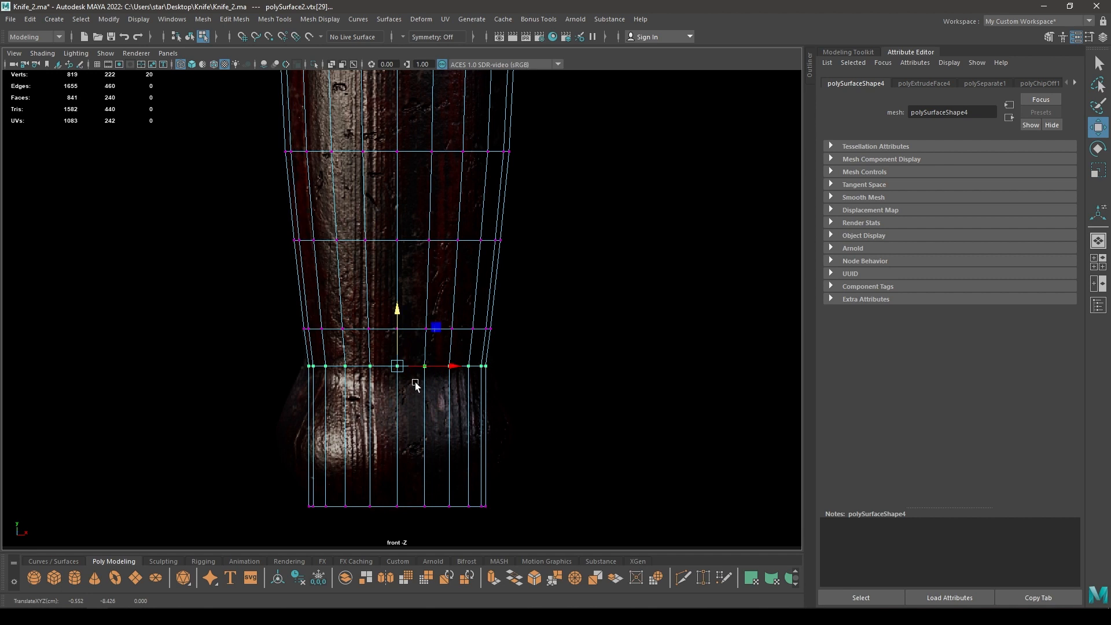
{"action": "left_click_drag", "start_coordinate": [264, 440], "coordinate": [517, 552]}
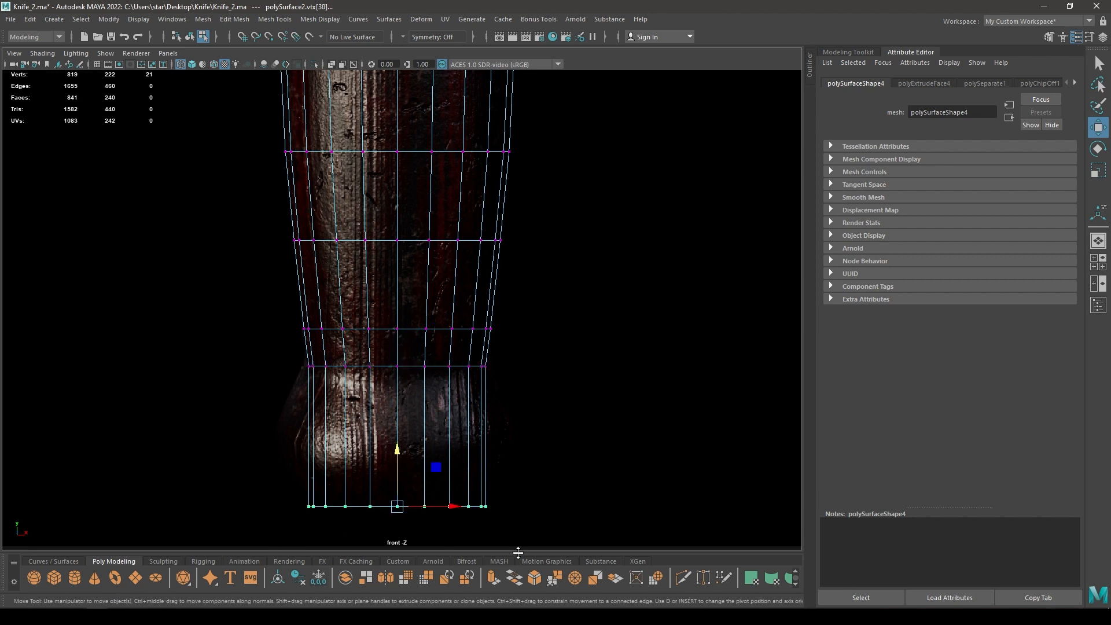
{"action": "mouse_move", "coordinate": [395, 450]}
{"action": "left_mouse_down"}
{"action": "mouse_move", "coordinate": [402, 411]}
{"action": "mouse_move", "coordinate": [402, 439]}
{"action": "left_mouse_up"}
{"action": "middle_click_drag", "start_coordinate": [404, 410], "coordinate": [432, 364], "text": "alt"}
{"action": "scroll", "coordinate": [422, 379], "scroll_direction": "up", "scroll_amount": 2}
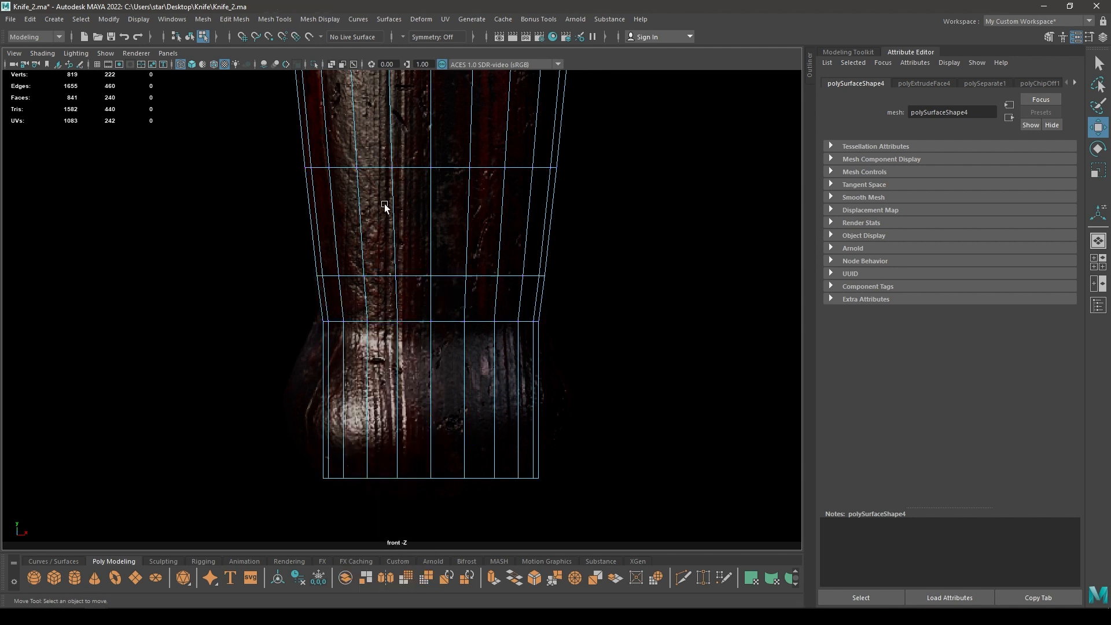
- Scale the vertex ring at the neck above the pommel inward to match the reference
{"action": "scroll", "coordinate": [290, 272], "scroll_direction": "down", "scroll_amount": 1}
{"action": "left_click_drag", "start_coordinate": [285, 267], "coordinate": [642, 354]}
{"action": "key", "text": "r"}
{"action": "left_click_drag", "start_coordinate": [412, 295], "coordinate": [404, 298]}
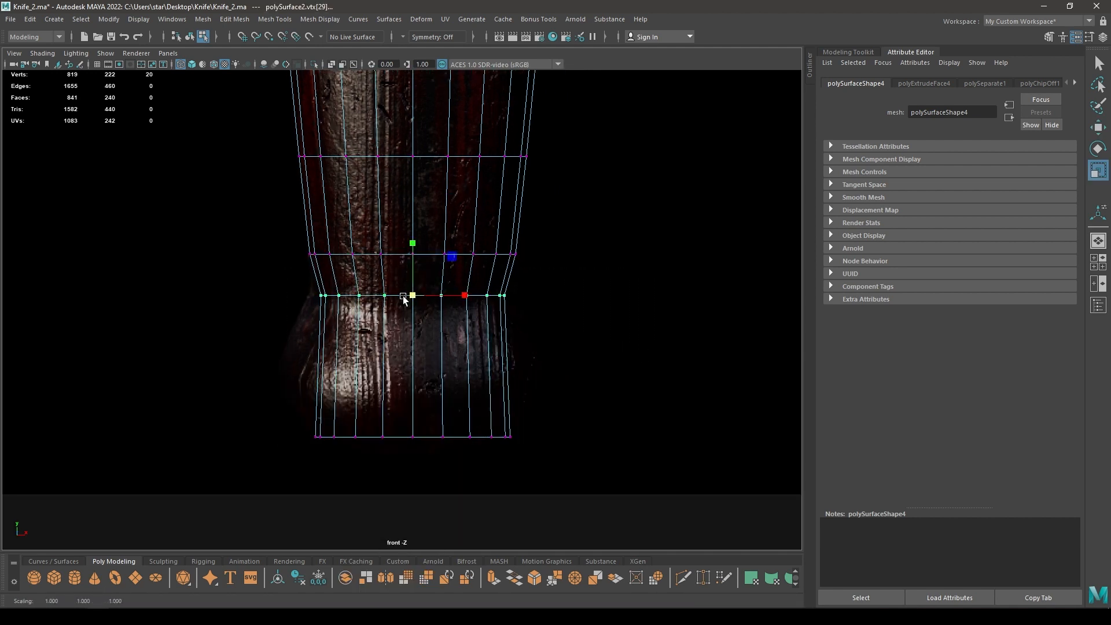
- Bevel the neck's edge ring with a fraction of 0.4 and 2 segments
{"action": "right_click_drag", "start_coordinate": [403, 299], "coordinate": [446, 298]}
{"action": "key", "text": "w"}
{"action": "left_click_drag", "start_coordinate": [643, 130], "coordinate": [627, 112]}
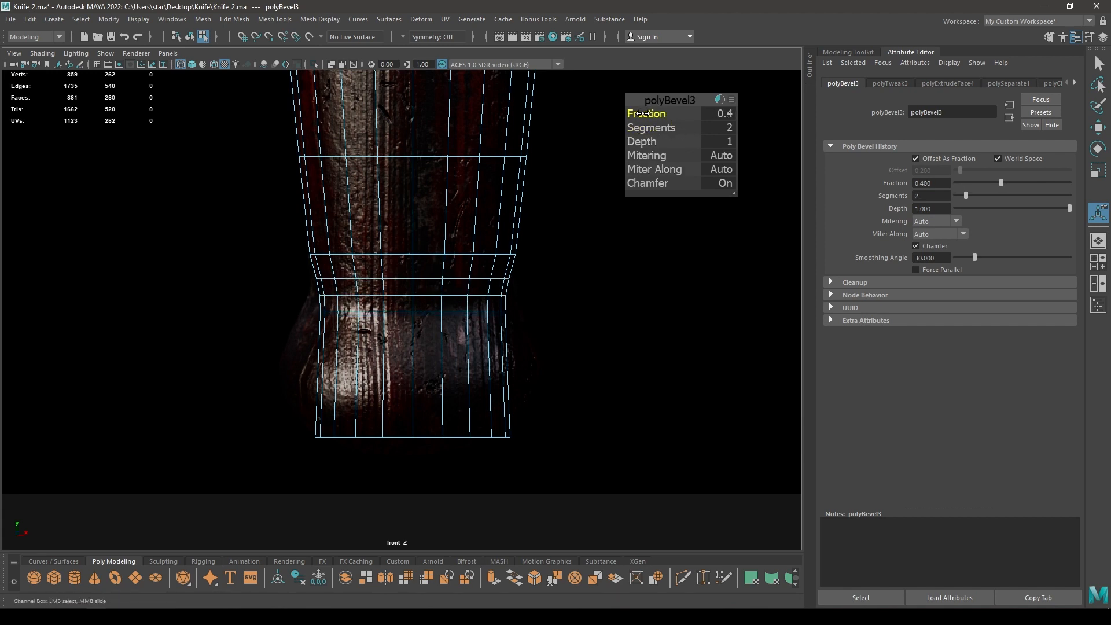
{"action": "key", "text": "w"}
- Scale the two vertex rings just above the neck slightly inward to smooth the transition into it
{"action": "right_click_drag", "start_coordinate": [362, 295], "coordinate": [431, 440], "text": "alt"}
{"action": "right_click_drag", "start_coordinate": [365, 253], "coordinate": [312, 253]}
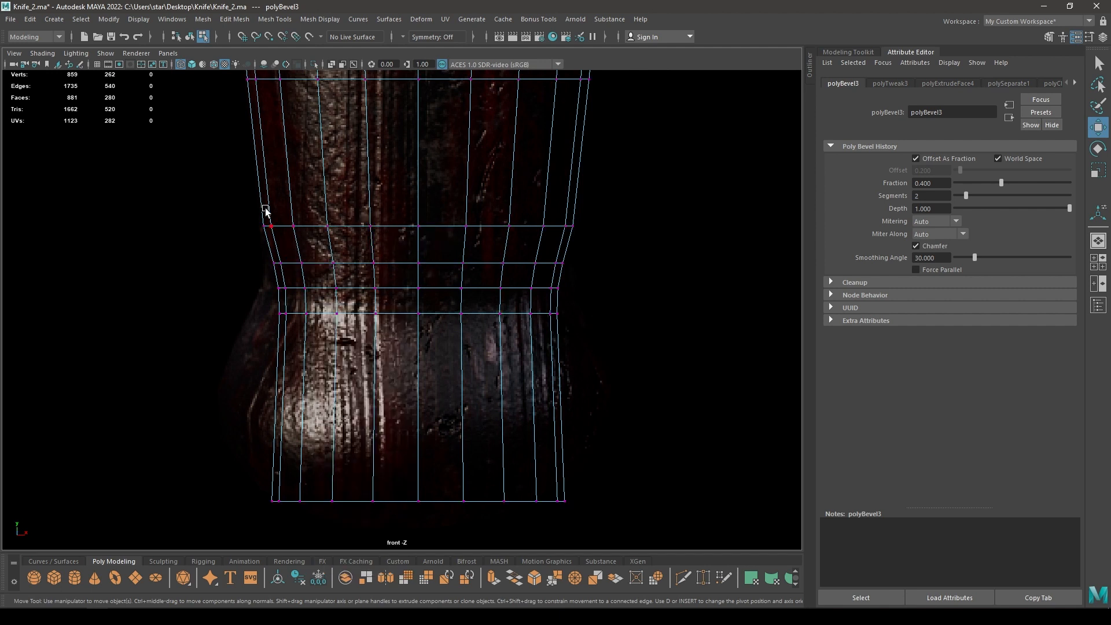
{"action": "left_click_drag", "start_coordinate": [236, 191], "coordinate": [694, 263]}
{"action": "key", "text": "r"}
{"action": "left_click_drag", "start_coordinate": [420, 230], "coordinate": [414, 231]}
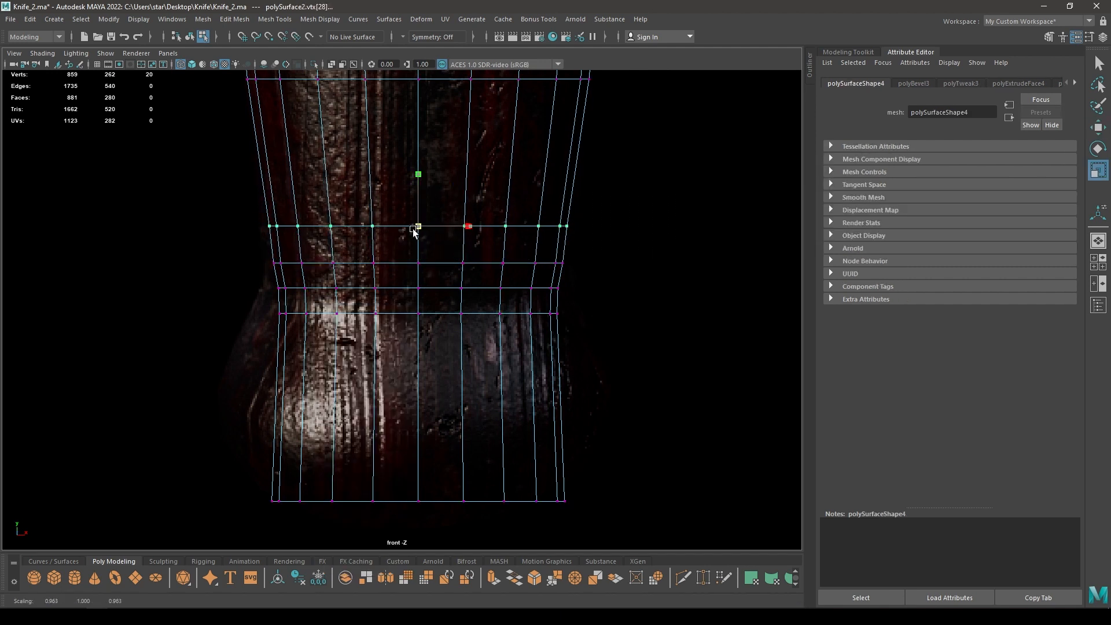
{"action": "left_click_drag", "start_coordinate": [249, 246], "coordinate": [660, 276]}
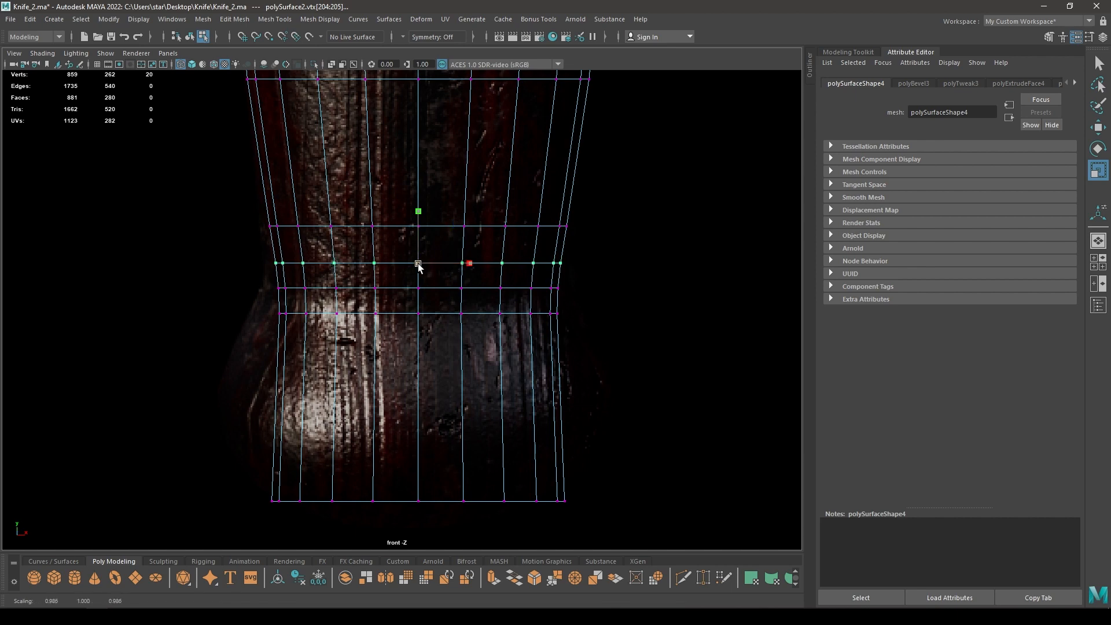
- Connect the vertical edges of the pommel section below the neck with 4 segments
{"action": "key", "text": "w"}
{"action": "left_click_drag", "start_coordinate": [148, 446], "coordinate": [581, 551]}
{"action": "middle_click_drag", "start_coordinate": [568, 461], "coordinate": [542, 347], "text": "alt"}
{"action": "right_click_drag", "start_coordinate": [406, 326], "coordinate": [407, 262]}
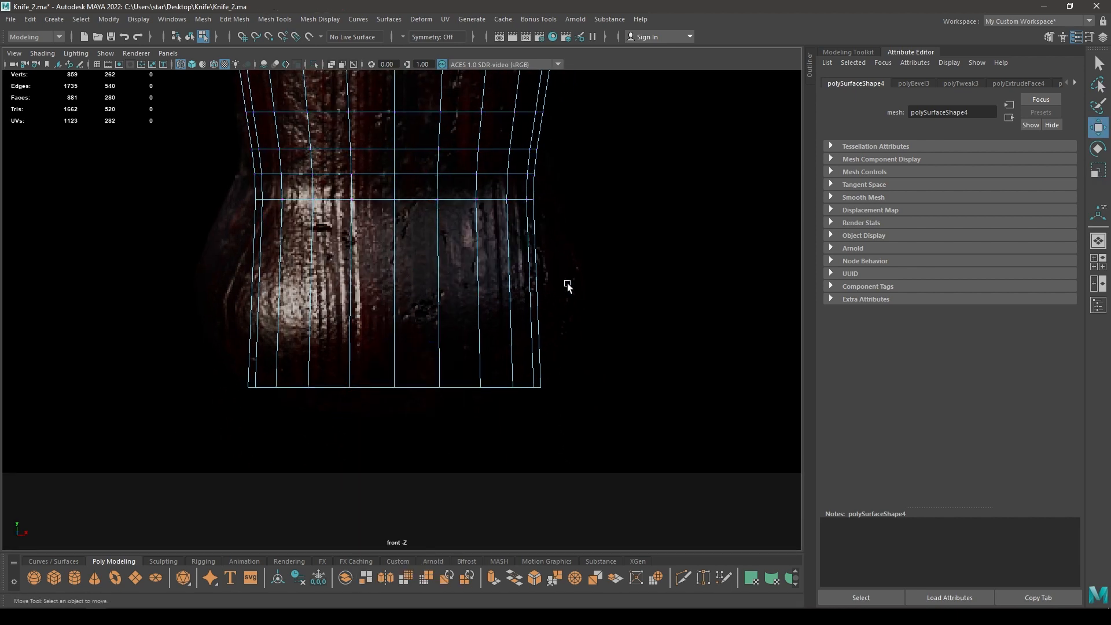
{"action": "left_click_drag", "start_coordinate": [567, 285], "coordinate": [5, 338]}
{"action": "right_click", "coordinate": [362, 317], "text": "shift"}
{"action": "left_click", "coordinate": [355, 520]}
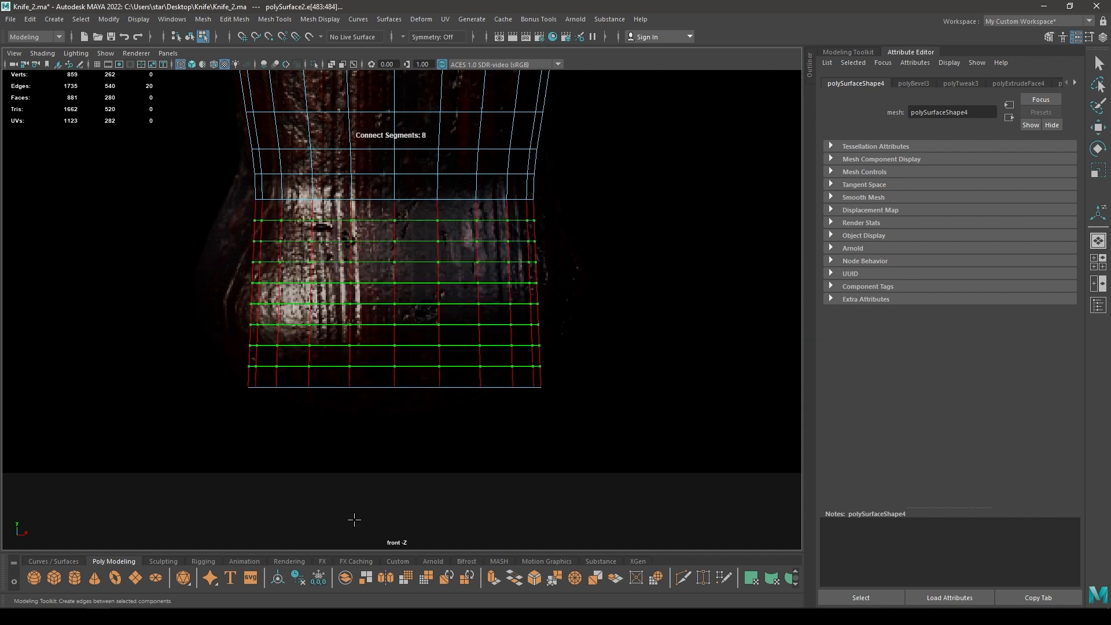
{"action": "left_click", "coordinate": [1098, 212]}
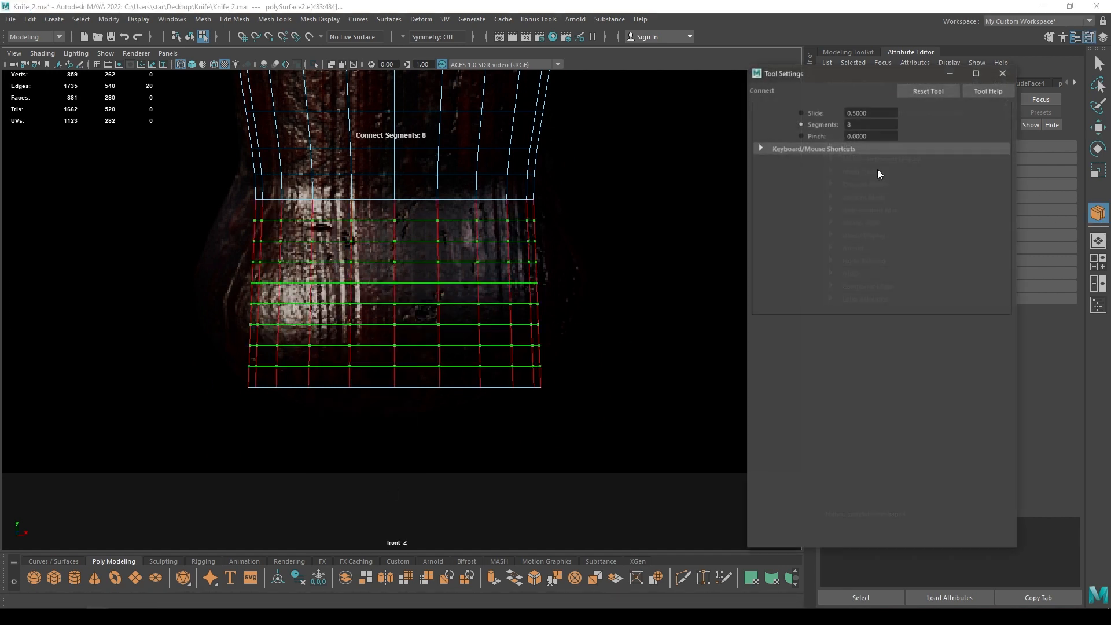
{"action": "left_click", "coordinate": [858, 124]}
{"action": "type", "text": "4"}
{"action": "key", "text": "Return"}
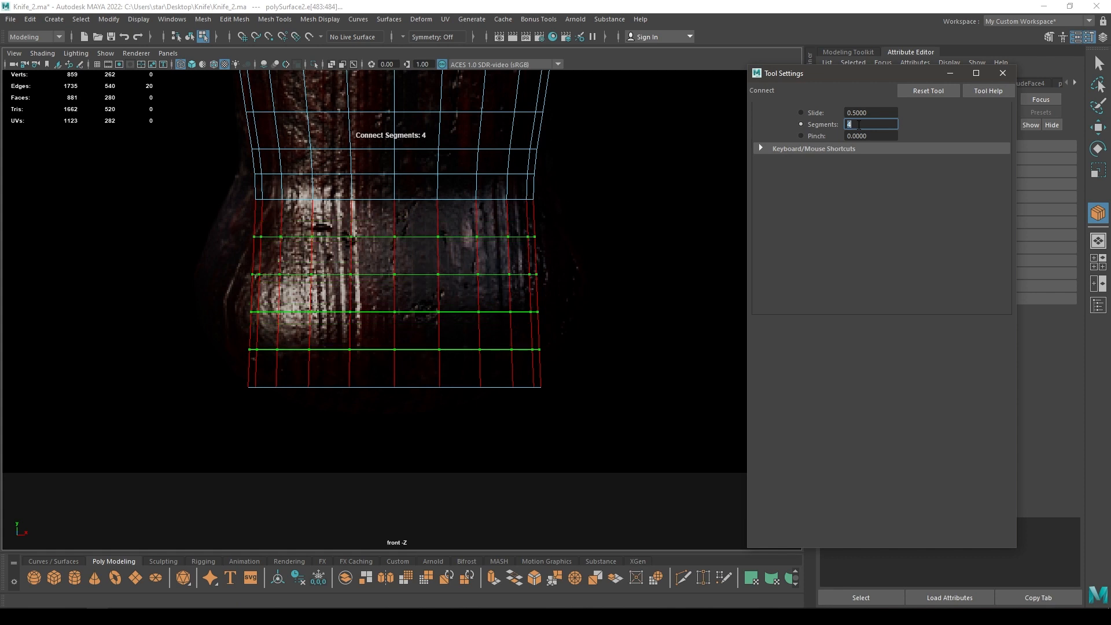
{"action": "left_click", "coordinate": [1000, 68]}
{"action": "key", "text": "w"}
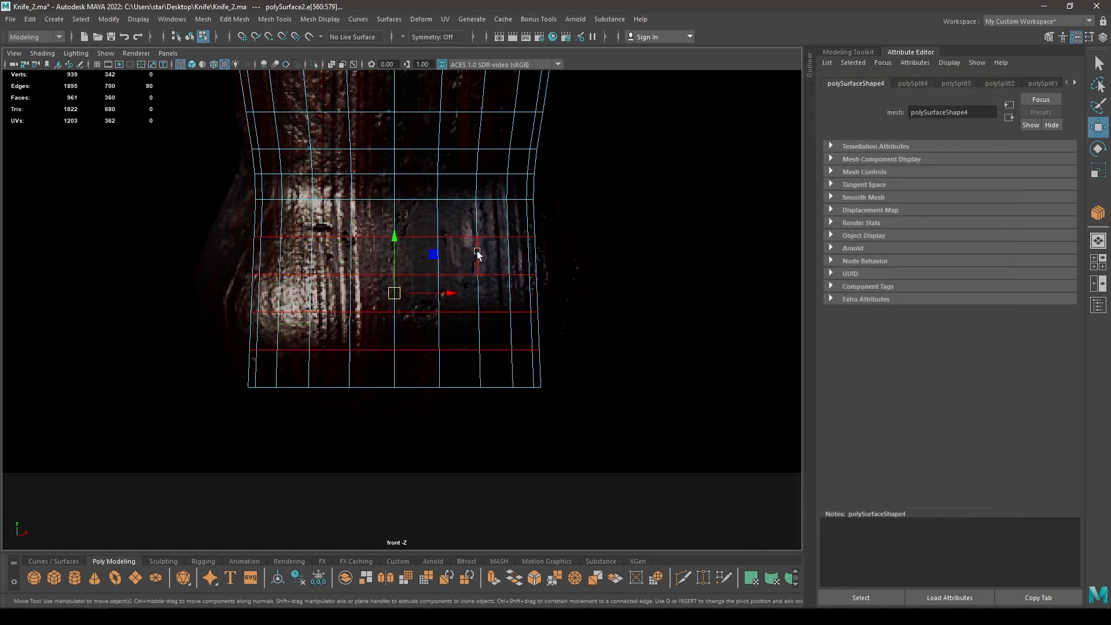
- Scale the four new pommel rings outward, with the middle two widened further, to form the reference's rounded bulge
{"action": "right_click_drag", "start_coordinate": [478, 253], "coordinate": [340, 233]}
{"action": "left_click_drag", "start_coordinate": [187, 200], "coordinate": [670, 372]}
{"action": "key", "text": "r"}
{"action": "left_click_drag", "start_coordinate": [412, 295], "coordinate": [414, 300]}
{"action": "left_click_drag", "start_coordinate": [216, 255], "coordinate": [635, 323]}
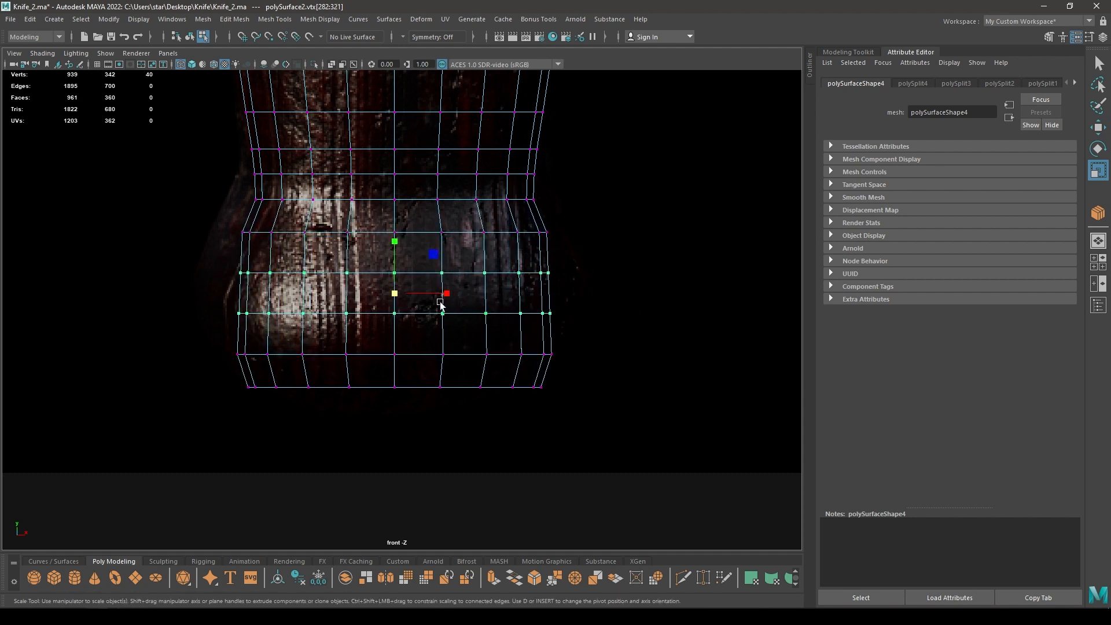
{"action": "left_click_drag", "start_coordinate": [396, 294], "coordinate": [409, 302]}
{"action": "key", "text": "w"}
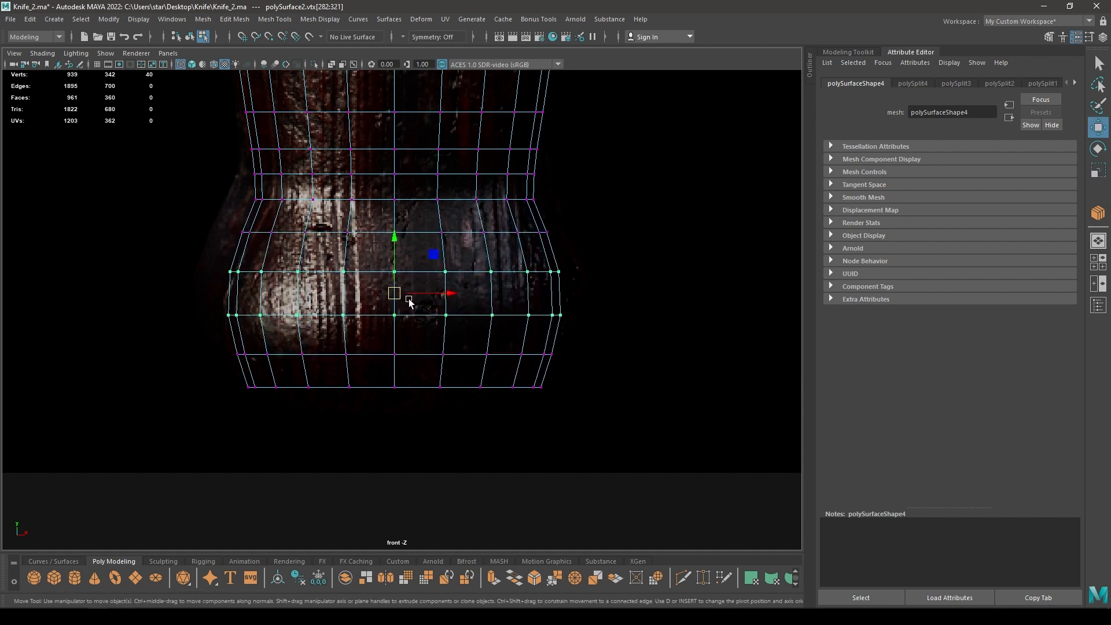
- Scale the handle's bottom vertex ring inward to taper the end of the pommel
{"action": "left_click_drag", "start_coordinate": [199, 376], "coordinate": [633, 448]}
{"action": "key", "text": "r"}
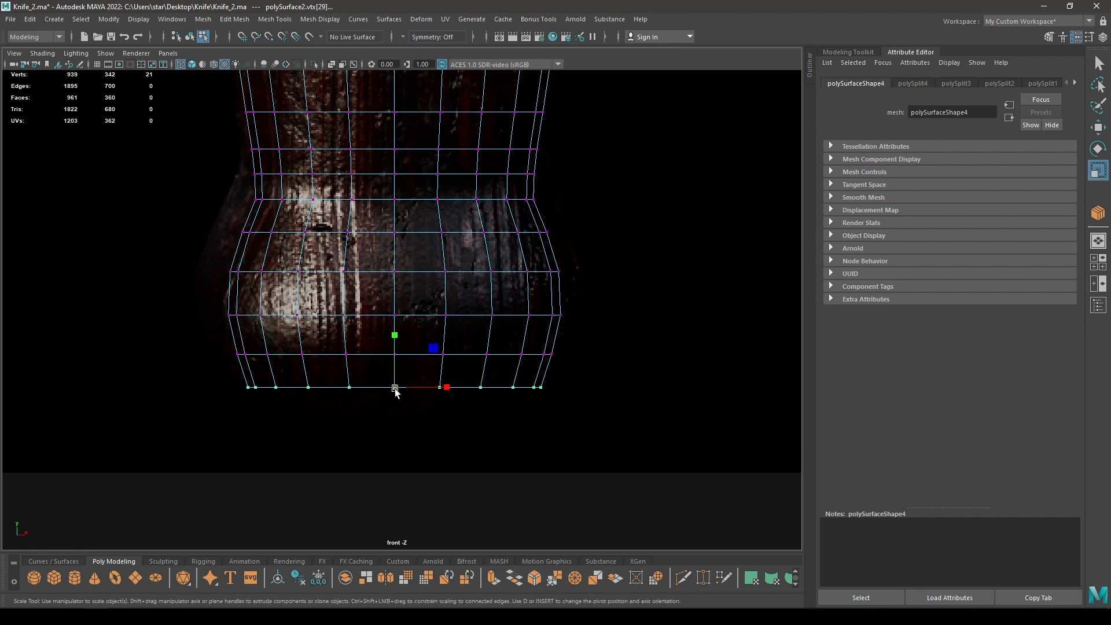
{"action": "mouse_move", "coordinate": [394, 386]}
{"action": "left_mouse_down"}
{"action": "mouse_move", "coordinate": [358, 403]}
{"action": "mouse_move", "coordinate": [377, 393]}
{"action": "left_mouse_up"}
{"action": "key", "text": "w"}
- Bevel the edge loop around the pommel's flat end cap in the shaded perspective view
{"action": "key", "text": "space"}
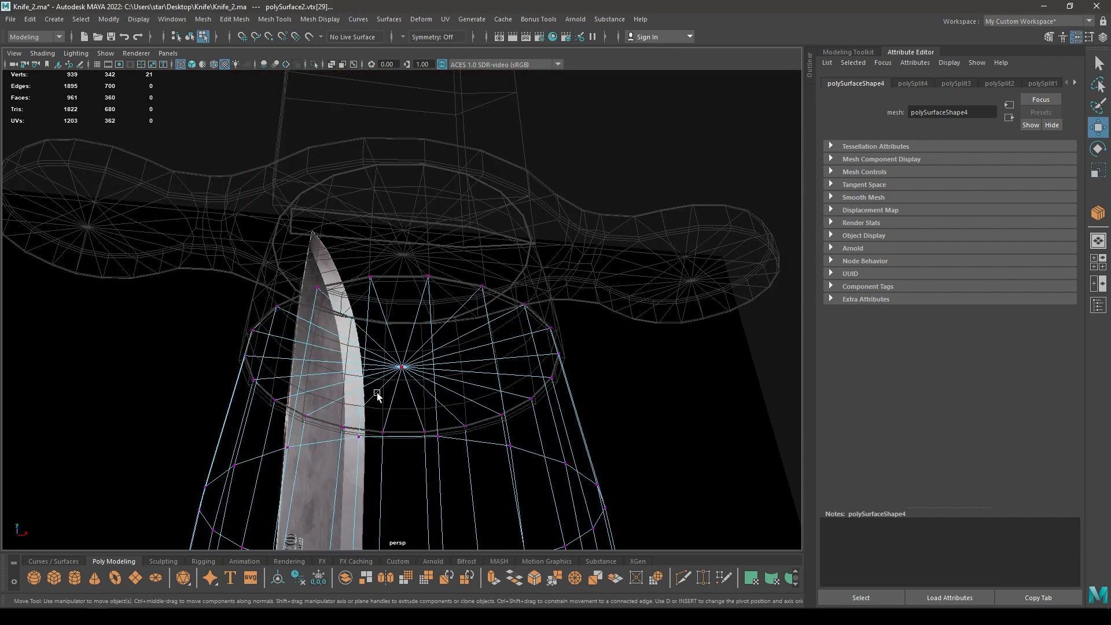
{"action": "key", "text": "f"}
{"action": "key", "text": "6"}
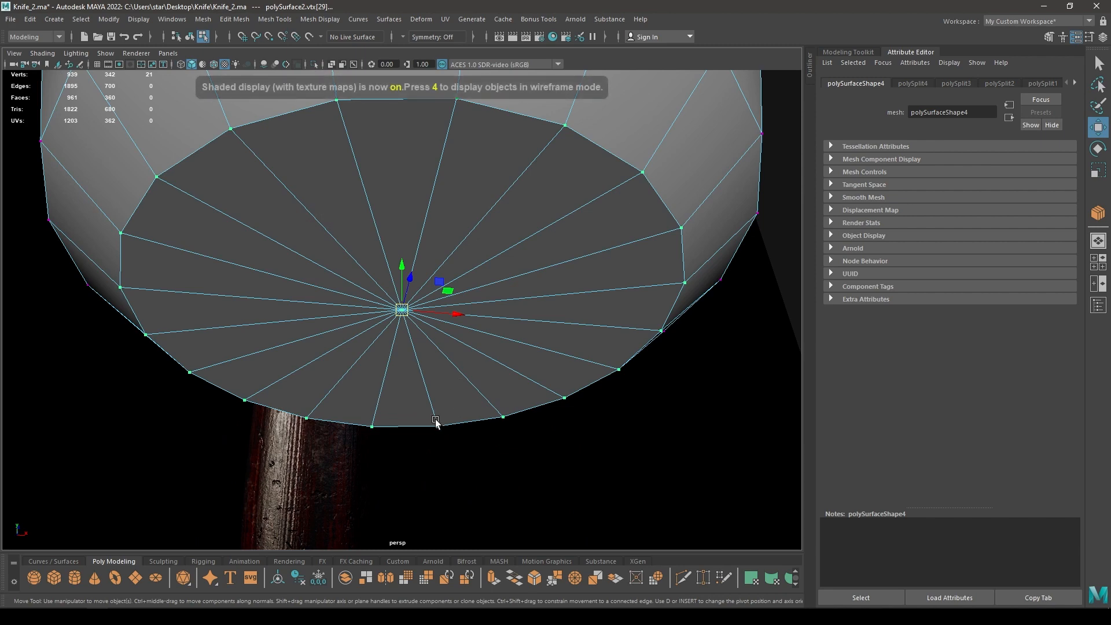
{"action": "left_click_drag", "start_coordinate": [433, 418], "coordinate": [443, 399], "text": "alt"}
{"action": "scroll", "coordinate": [445, 399], "scroll_direction": "down", "scroll_amount": 4}
{"action": "left_click_drag", "start_coordinate": [431, 269], "coordinate": [406, 279], "text": "alt"}
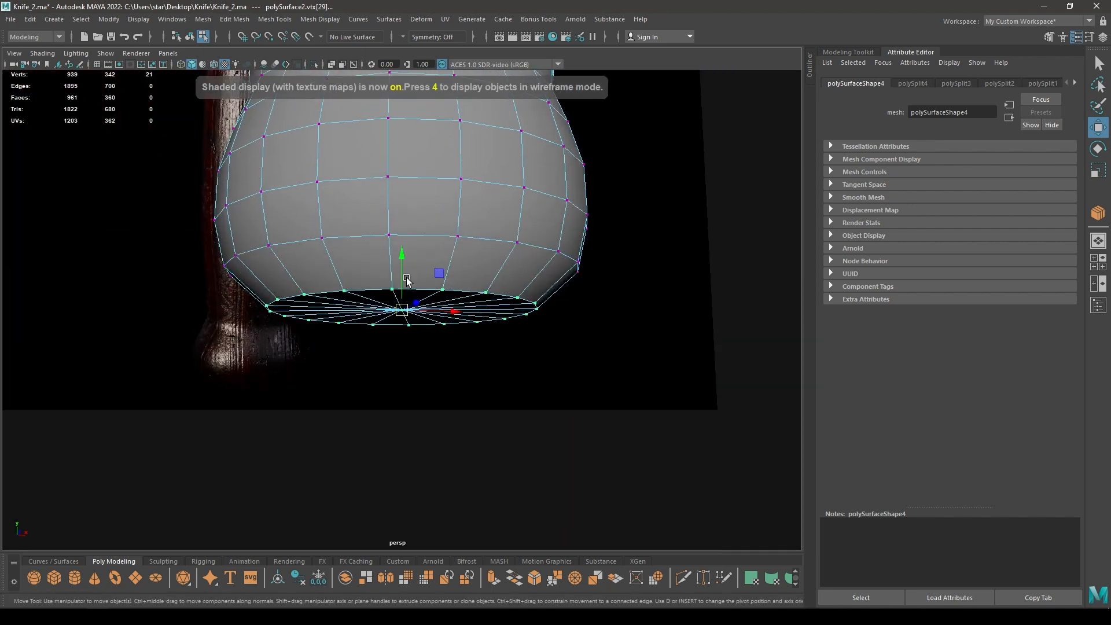
{"action": "right_click_drag", "start_coordinate": [407, 278], "coordinate": [404, 236]}
{"action": "left_click_drag", "start_coordinate": [404, 234], "coordinate": [402, 203], "text": "alt"}
{"action": "double_click", "coordinate": [402, 211]}
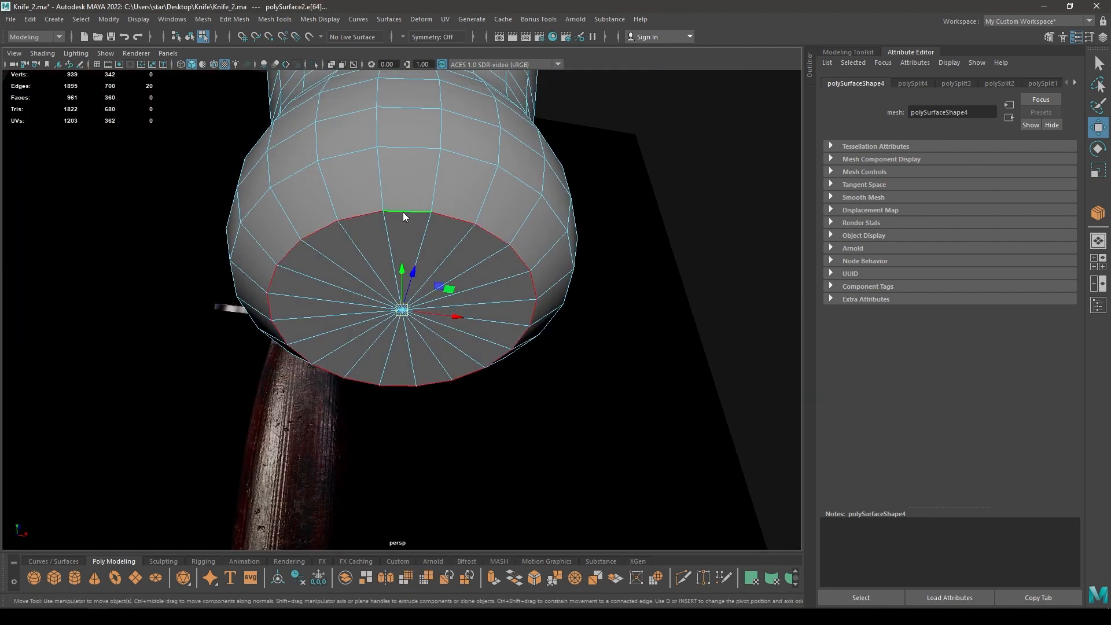
{"action": "key", "text": "ctrl+b"}
{"action": "left_click_drag", "start_coordinate": [515, 281], "coordinate": [434, 310], "text": "alt"}
{"action": "scroll", "coordinate": [434, 272], "scroll_direction": "down", "scroll_amount": 3}
{"action": "key", "text": "space"}
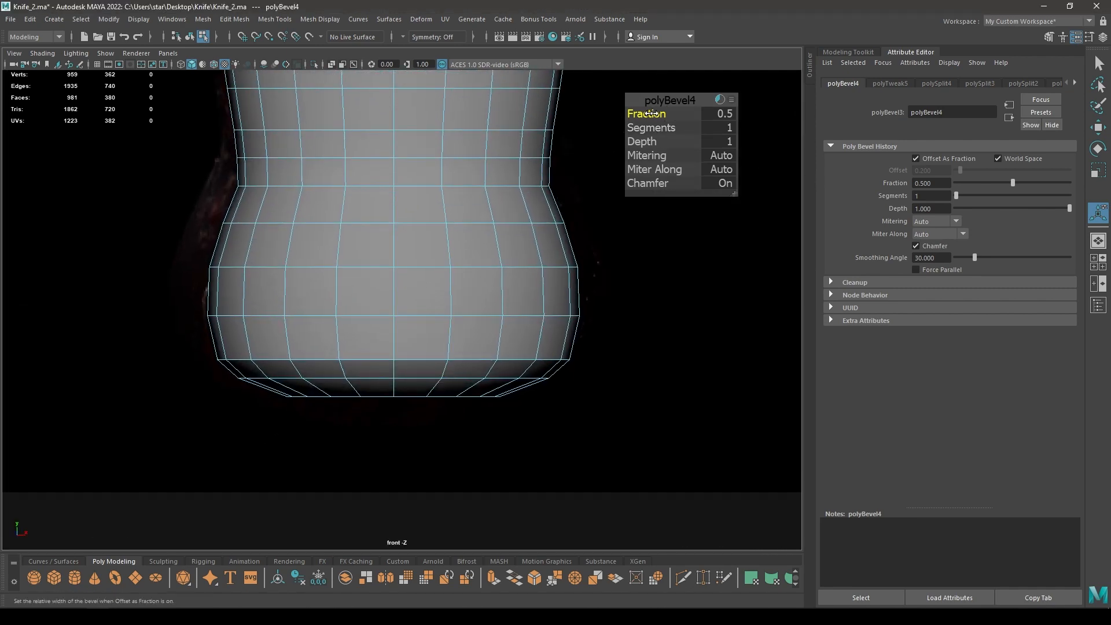
- Try fractions of 0.46 and 0.4 on the end cap's bevel, finishing with 0.5
{"action": "left_click_drag", "start_coordinate": [651, 113], "coordinate": [601, 206]}
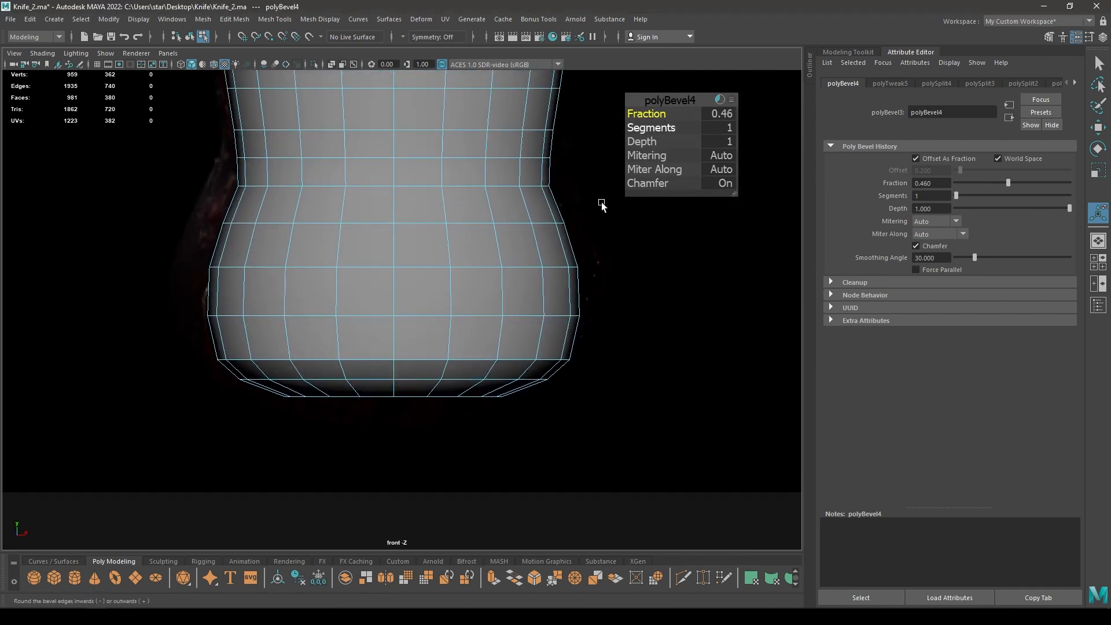
{"action": "key", "text": "space"}
{"action": "left_click_drag", "start_coordinate": [551, 273], "coordinate": [544, 246]}
{"action": "scroll", "coordinate": [558, 320], "scroll_direction": "up", "scroll_amount": 2}
{"action": "left_click_drag", "start_coordinate": [557, 320], "coordinate": [579, 243], "text": "alt"}
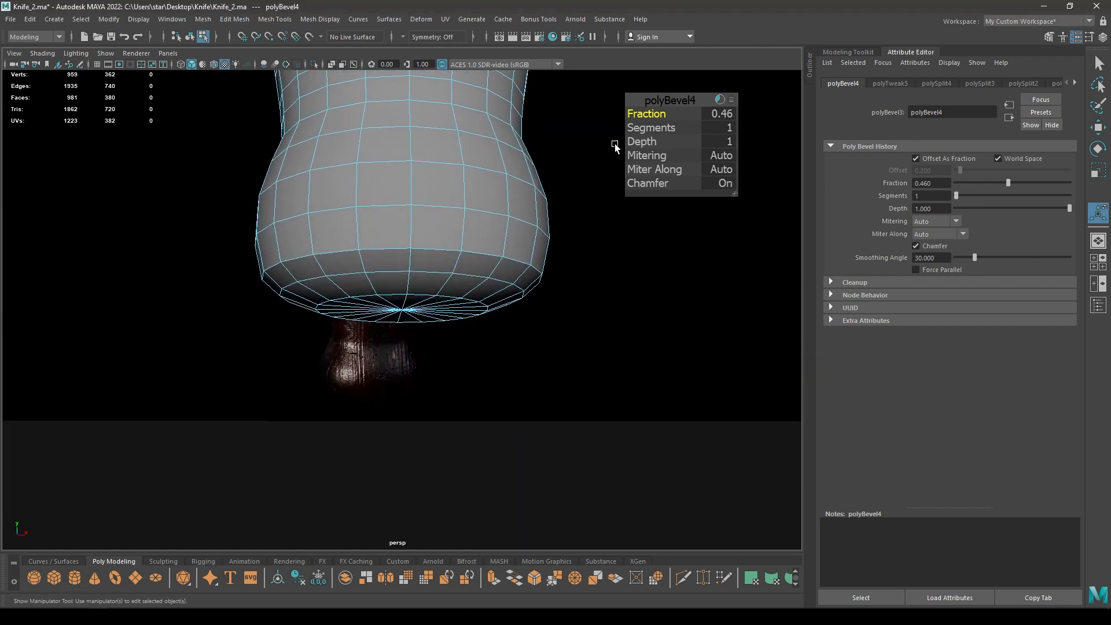
{"action": "left_click", "coordinate": [717, 114]}
{"action": "type", "text": "0.4"}
{"action": "key", "text": "Return"}
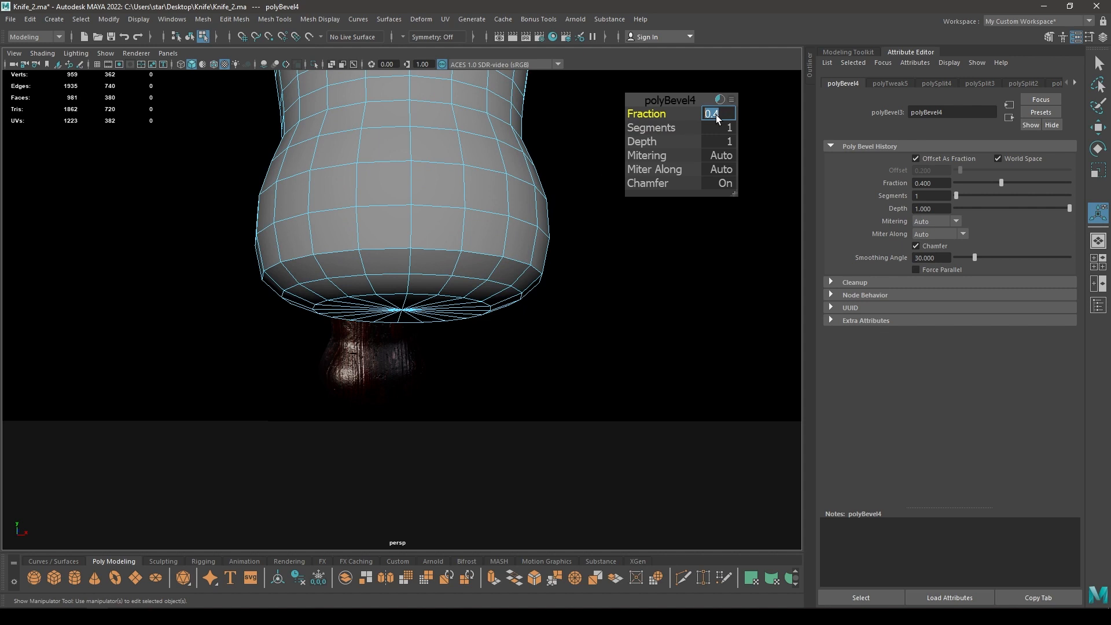
{"action": "type", "text": "0.5"}
{"action": "key", "text": "Return"}
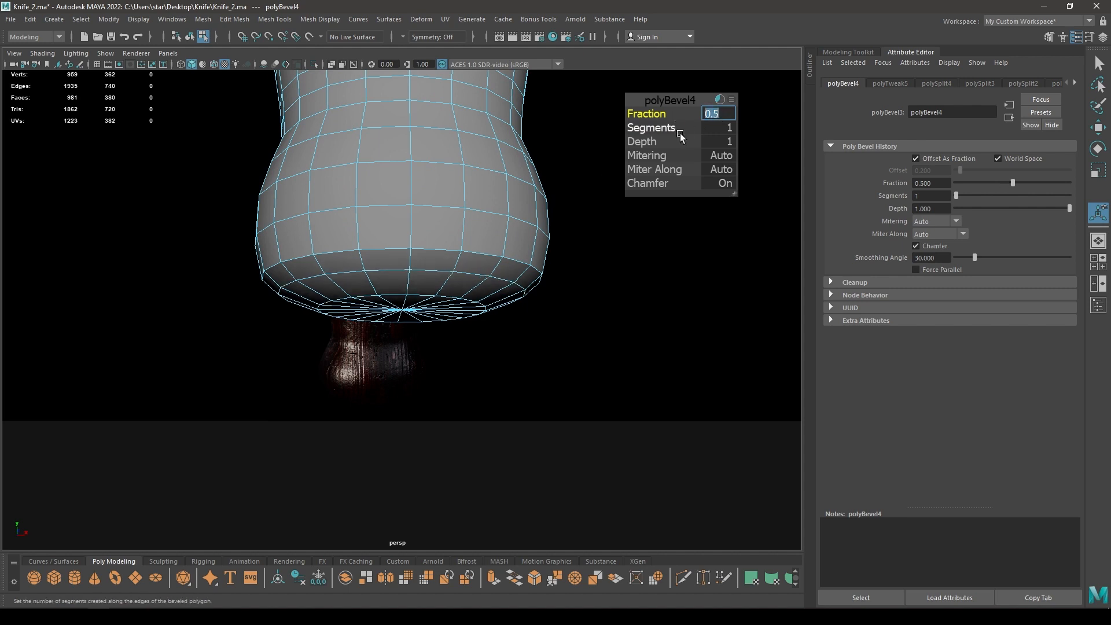
- Set the end cap's bevel to 2 segments and a fraction of 0.6
{"action": "left_click_drag", "start_coordinate": [663, 128], "coordinate": [701, 127]}
{"action": "left_click_drag", "start_coordinate": [509, 248], "coordinate": [524, 216], "text": "alt"}
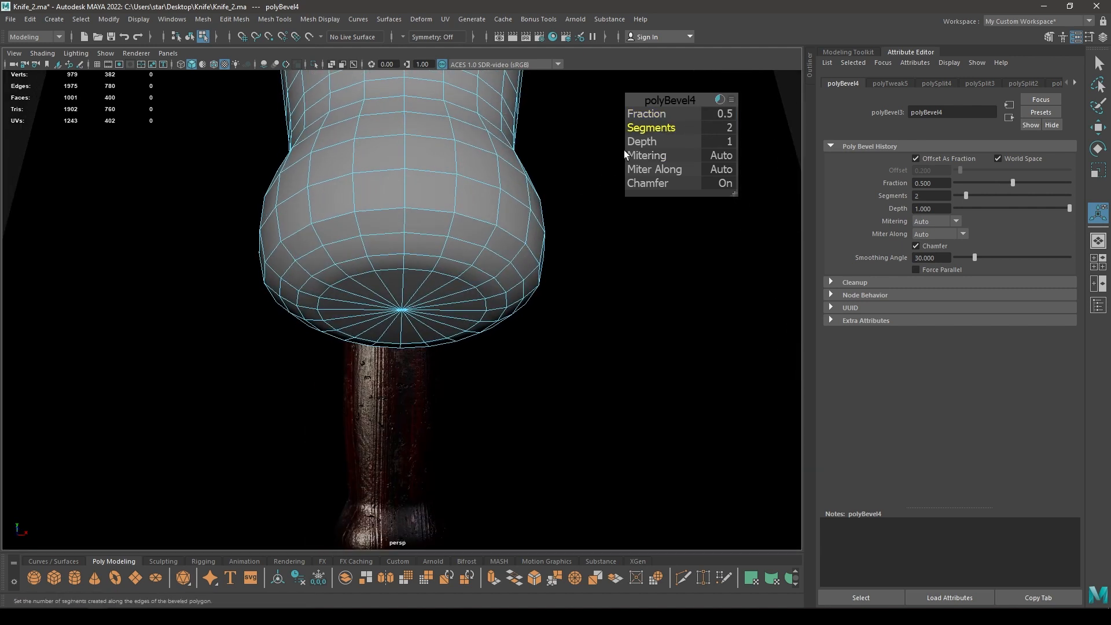
{"action": "left_click_drag", "start_coordinate": [640, 108], "coordinate": [646, 112]}
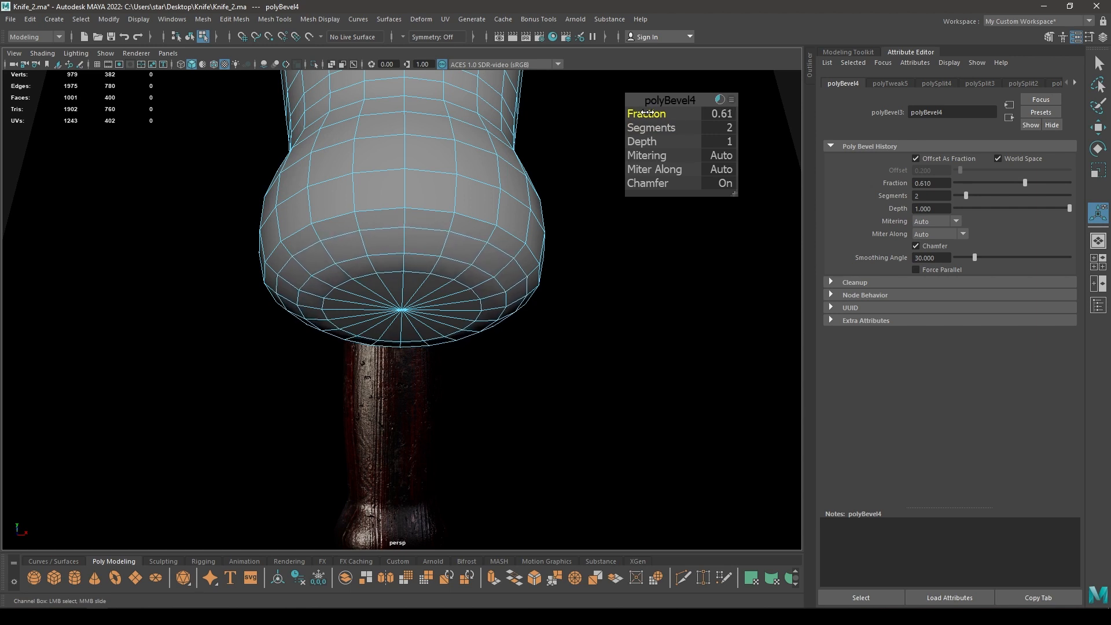
{"action": "left_click", "coordinate": [713, 113]}
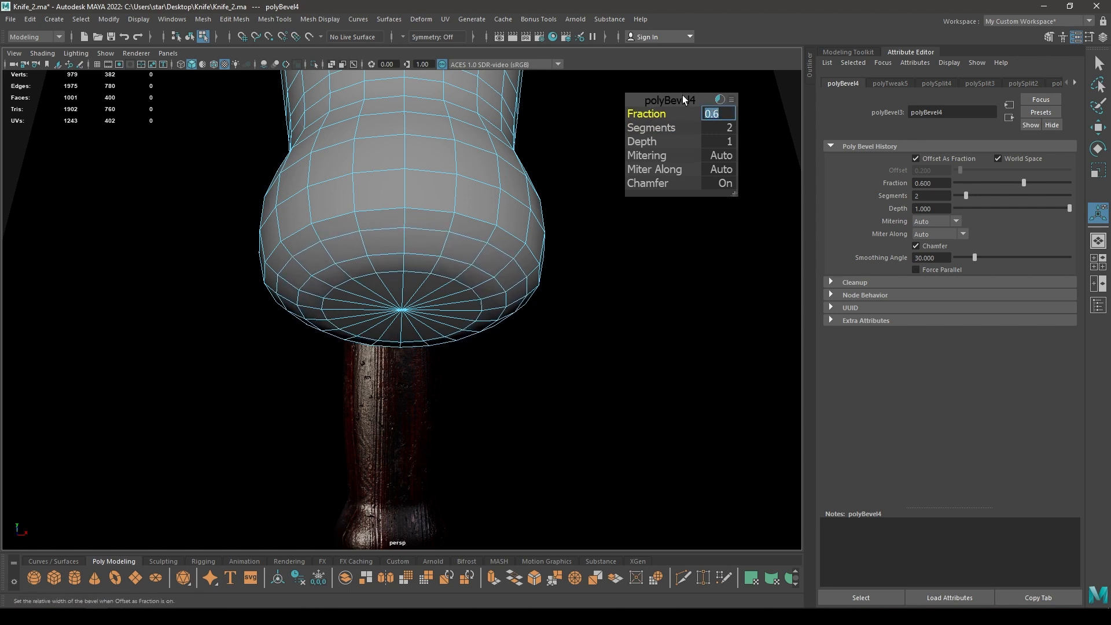
{"action": "key", "text": "w"}
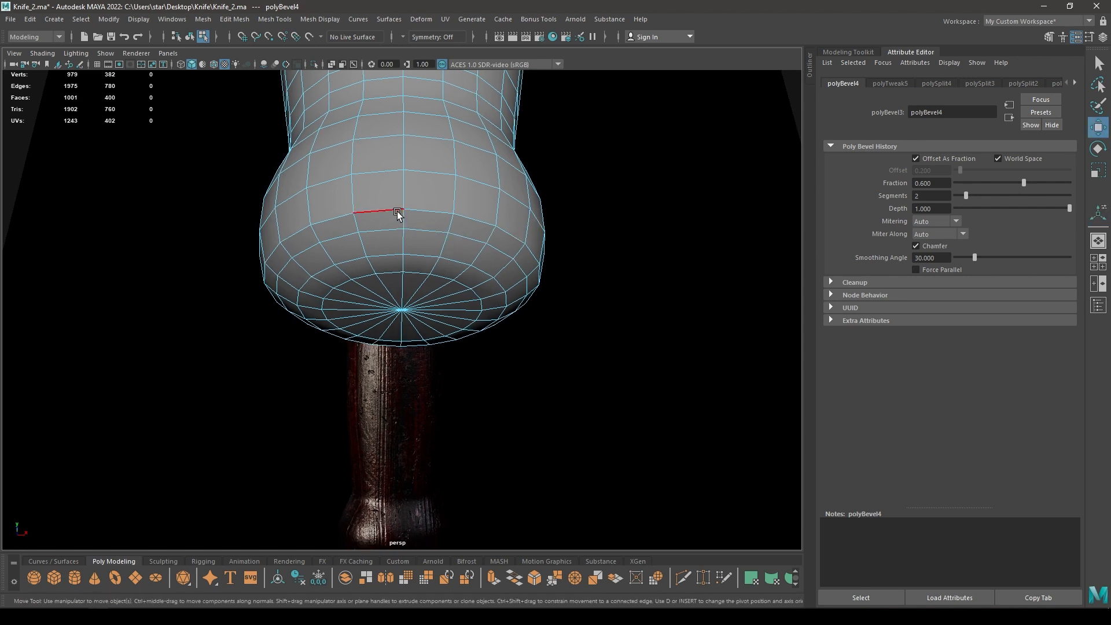
- Raise the edge loop just above the pommel's lower bevel, scale it slightly inward, and return to object mode
{"action": "double_click", "coordinate": [398, 212]}
{"action": "key", "text": "space"}
{"action": "left_click_drag", "start_coordinate": [398, 242], "coordinate": [397, 266]}
{"action": "scroll", "coordinate": [405, 301], "scroll_direction": "up", "scroll_amount": 2}
{"action": "key", "text": "r"}
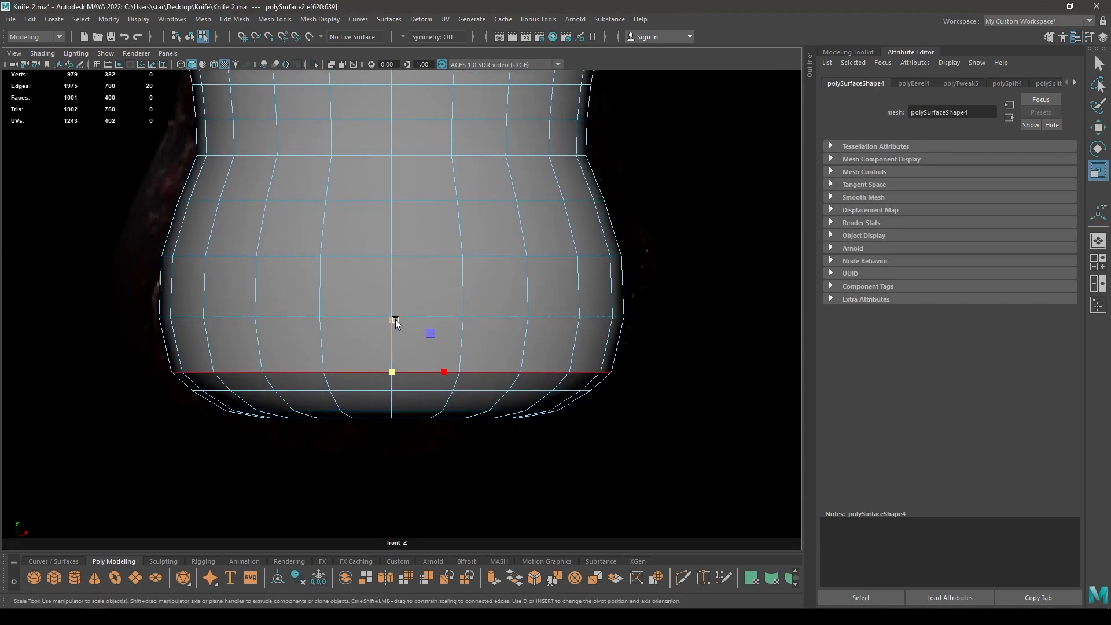
{"action": "left_click_drag", "start_coordinate": [395, 320], "coordinate": [390, 318]}
{"action": "left_click_drag", "start_coordinate": [386, 319], "coordinate": [390, 303]}
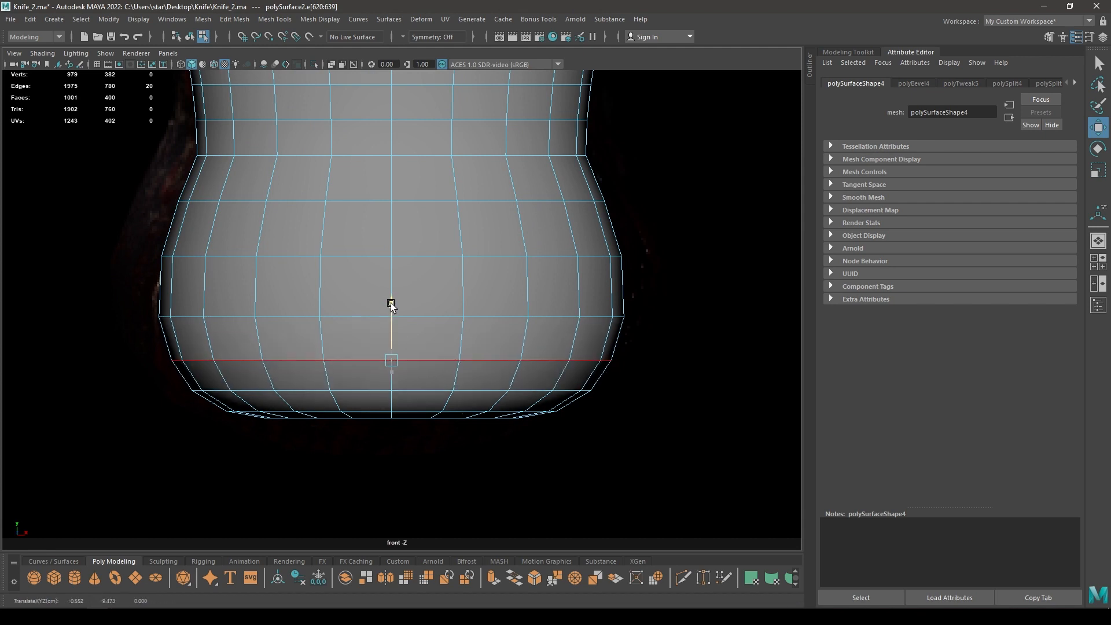
{"action": "key", "text": "r"}
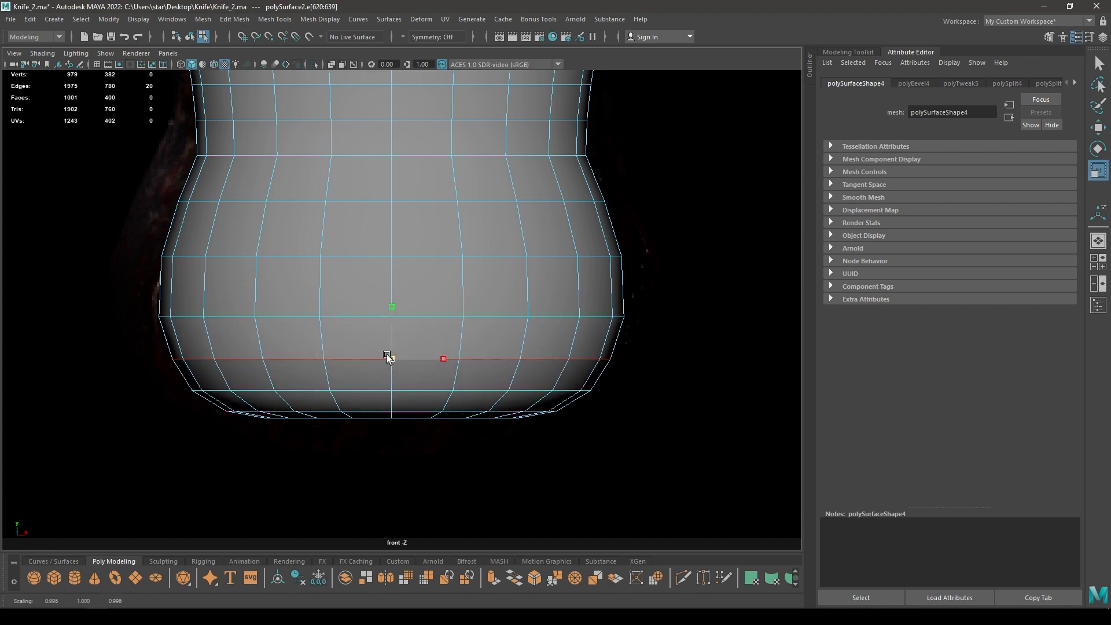
{"action": "key", "text": "space"}
{"action": "left_click_drag", "start_coordinate": [386, 354], "coordinate": [405, 302]}
{"action": "key", "text": "w"}
{"action": "left_click_drag", "start_coordinate": [446, 376], "coordinate": [402, 295], "text": "alt"}
{"action": "right_click_drag", "start_coordinate": [402, 295], "coordinate": [409, 180], "text": "alt"}
{"action": "left_click_drag", "start_coordinate": [409, 180], "coordinate": [384, 172], "text": "alt"}
{"action": "right_click_drag", "start_coordinate": [409, 228], "coordinate": [535, 196]}
{"action": "left_click", "coordinate": [520, 234]}
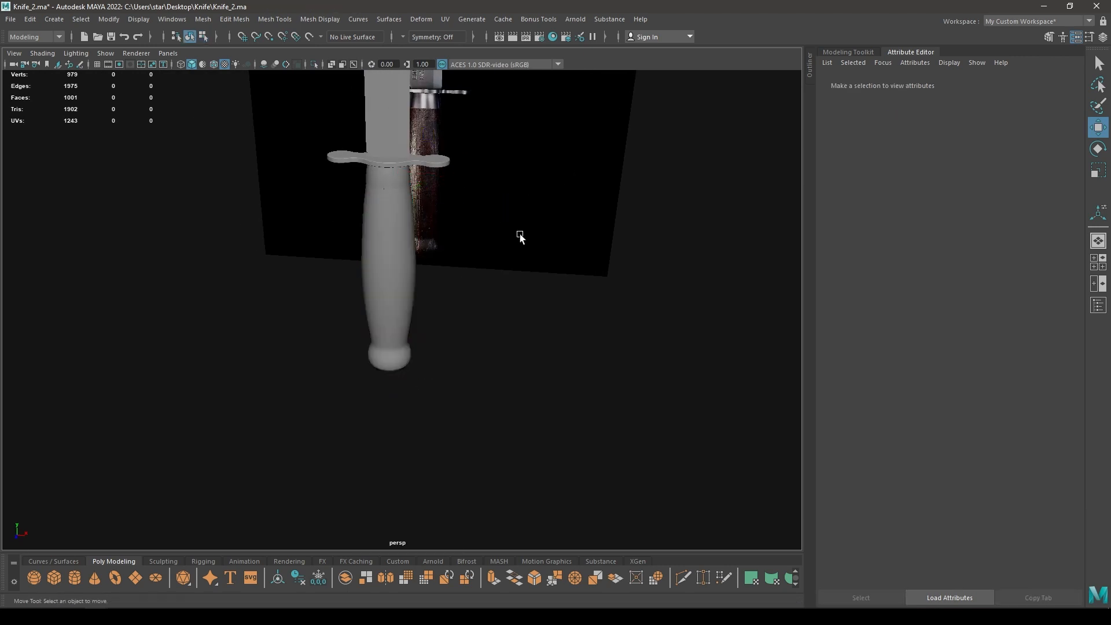
- Select the handle mesh and hide every unselected object to work on it alone
{"action": "right_click_drag", "start_coordinate": [520, 233], "coordinate": [453, 415], "text": "alt"}
{"action": "left_click", "coordinate": [432, 317]}
{"action": "left_click_drag", "start_coordinate": [452, 416], "coordinate": [441, 367], "text": "alt"}
{"action": "key", "text": "space"}
{"action": "right_click_drag", "start_coordinate": [441, 367], "coordinate": [422, 114], "text": "alt"}
{"action": "middle_click_drag", "start_coordinate": [422, 114], "coordinate": [440, 175], "text": "alt"}
{"action": "right_click_drag", "start_coordinate": [565, 225], "coordinate": [564, 225]}
{"action": "key", "text": "space"}
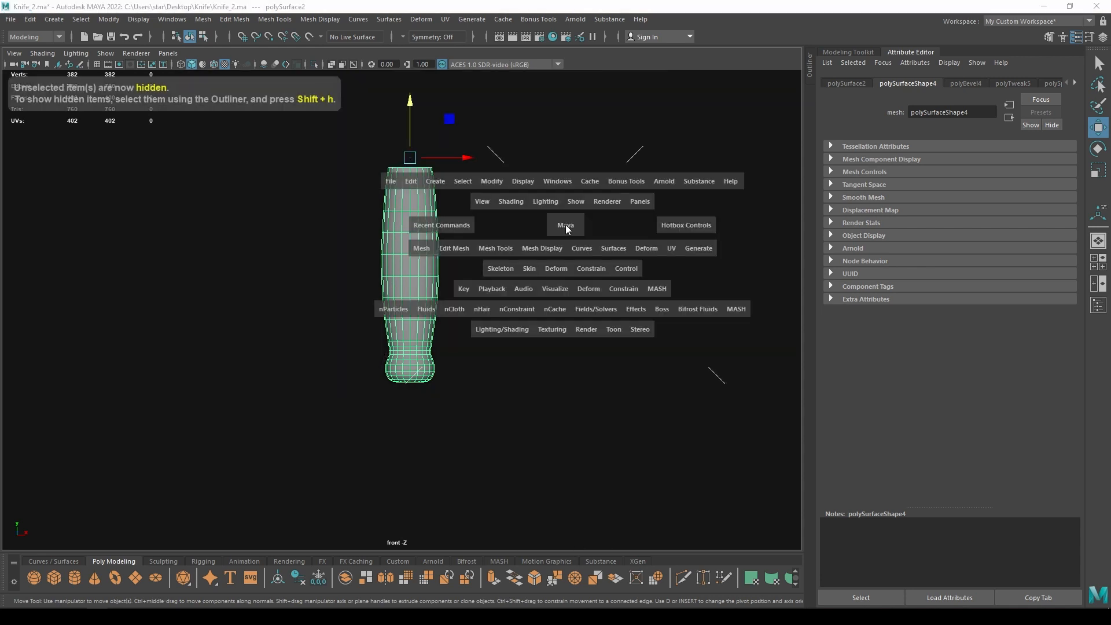
{"action": "left_click_drag", "start_coordinate": [565, 225], "coordinate": [565, 169]}
- Delete the cap faces closing the handle's upper end, leaving it open where it meets the collar
{"action": "left_click_drag", "start_coordinate": [507, 237], "coordinate": [496, 260], "text": "alt"}
{"action": "right_click_drag", "start_coordinate": [496, 260], "coordinate": [509, 295], "text": "alt"}
{"action": "right_click_drag", "start_coordinate": [538, 166], "coordinate": [538, 188]}
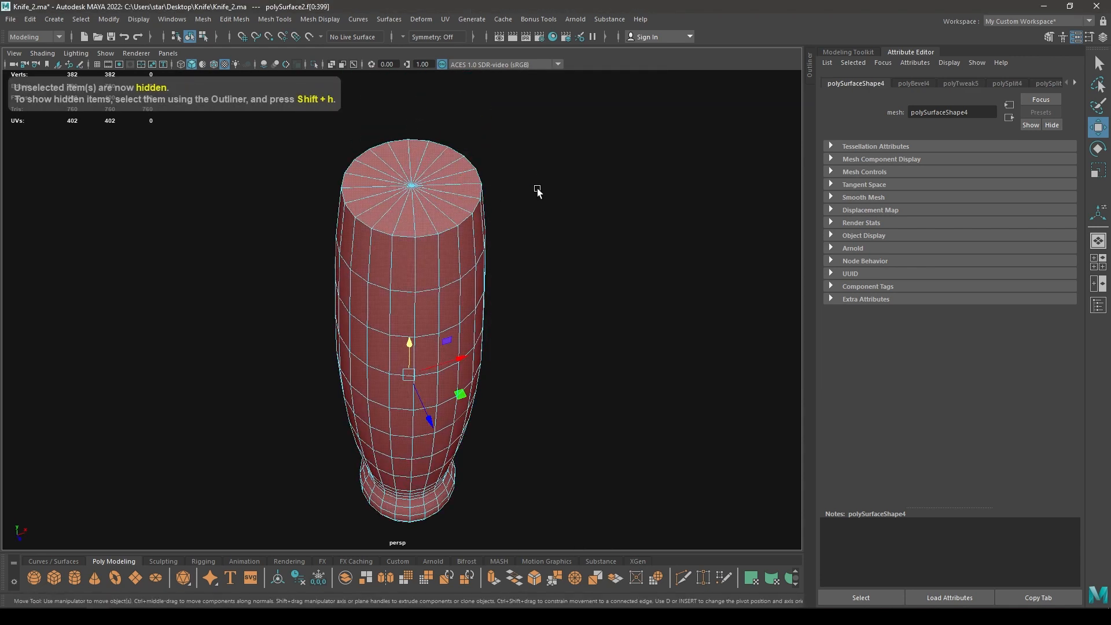
{"action": "left_click", "coordinate": [538, 189]}
{"action": "left_click_drag", "start_coordinate": [460, 189], "coordinate": [459, 182]}
{"action": "left_click", "coordinate": [552, 149]}
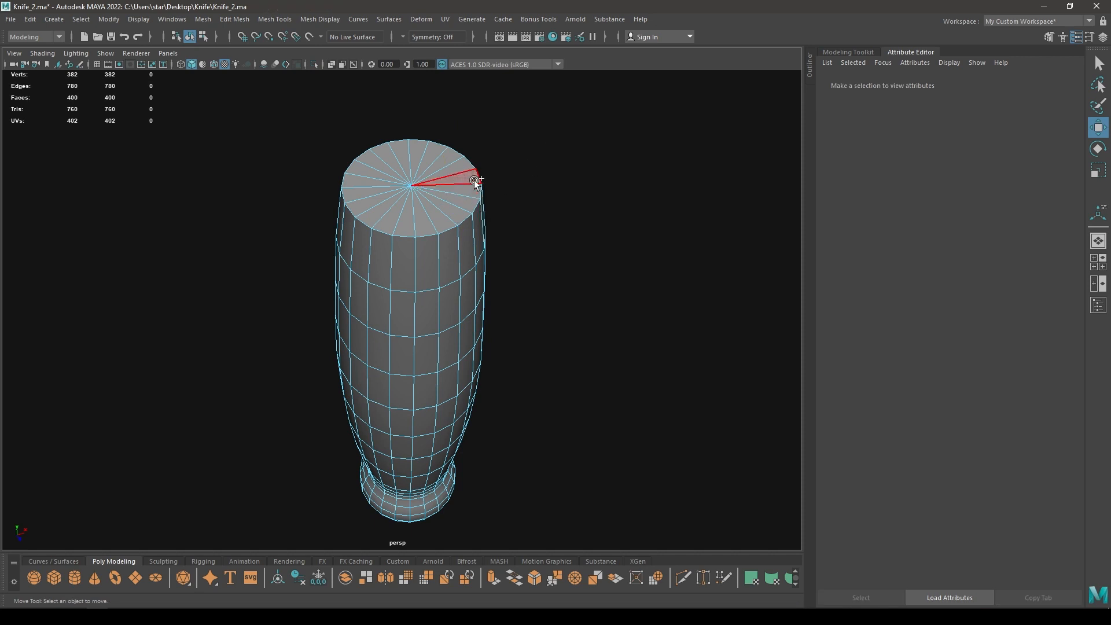
{"action": "left_click", "coordinate": [385, 174]}
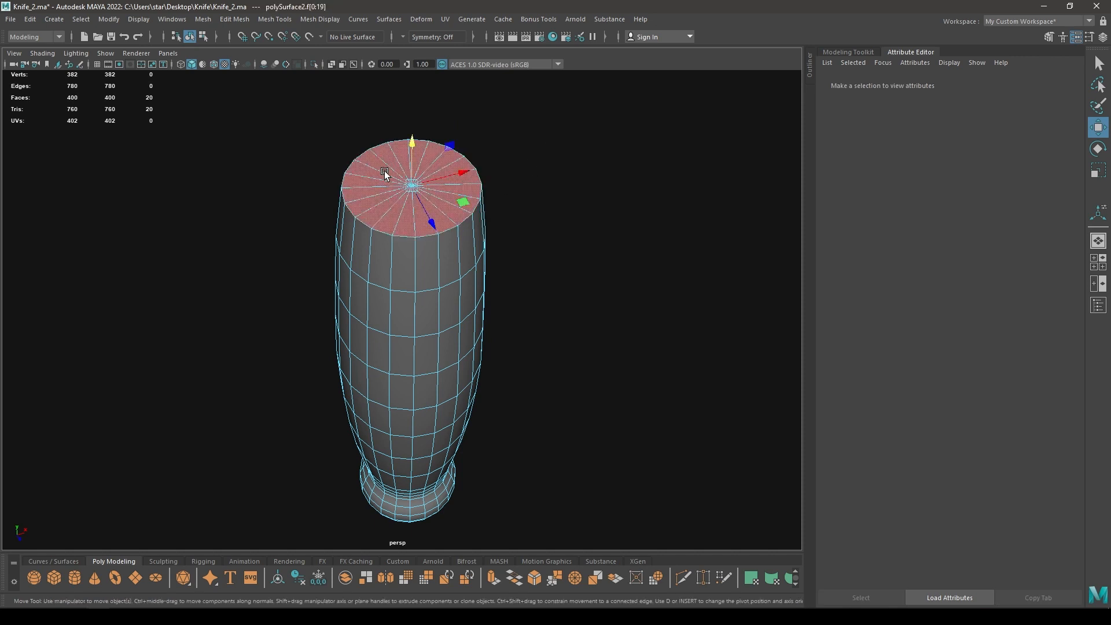
{"action": "key", "text": "Delete"}
{"action": "right_click_drag", "start_coordinate": [385, 172], "coordinate": [511, 153]}
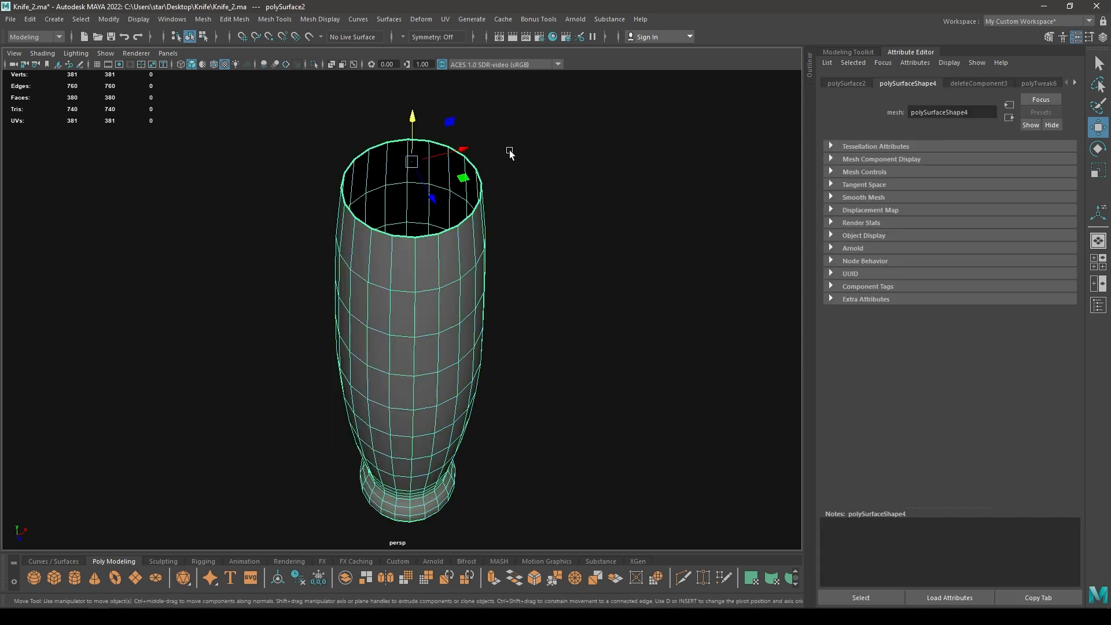
- Select all edges of the handle and apply Soften Edge
{"action": "left_click", "coordinate": [520, 237]}
{"action": "left_click_drag", "start_coordinate": [516, 330], "coordinate": [486, 272], "text": "alt"}
{"action": "right_click_drag", "start_coordinate": [486, 272], "coordinate": [518, 162], "text": "alt"}
{"action": "left_click", "coordinate": [382, 217]}
{"action": "left_click_drag", "start_coordinate": [554, 87], "coordinate": [228, 460]}
{"action": "scroll", "coordinate": [364, 312], "scroll_direction": "up", "scroll_amount": 3}
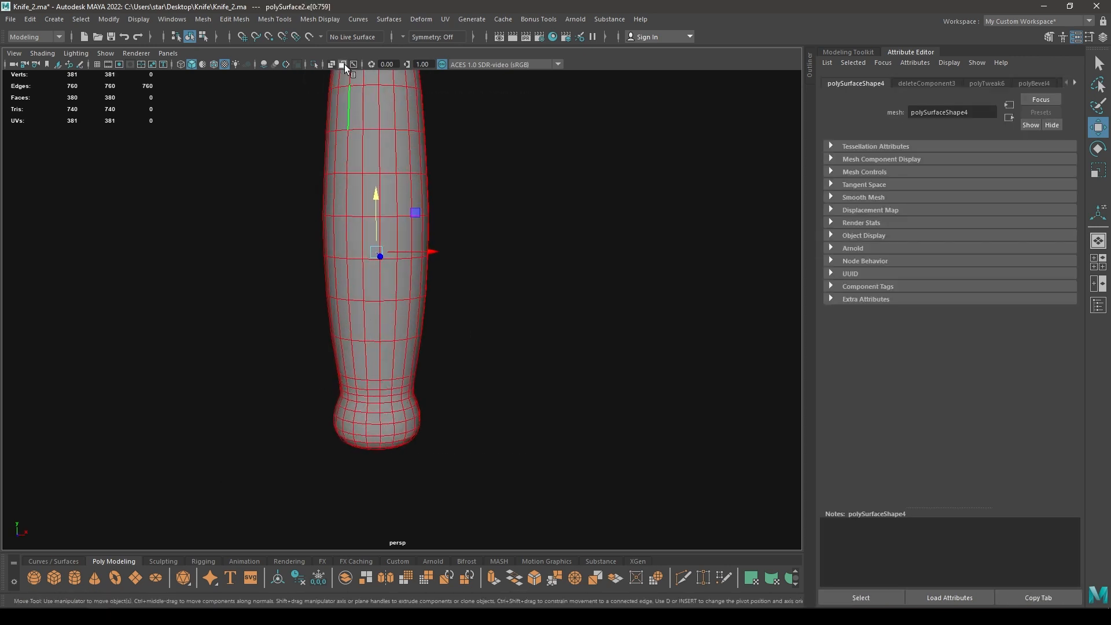
{"action": "left_click", "coordinate": [320, 19]}
{"action": "left_click", "coordinate": [349, 119]}
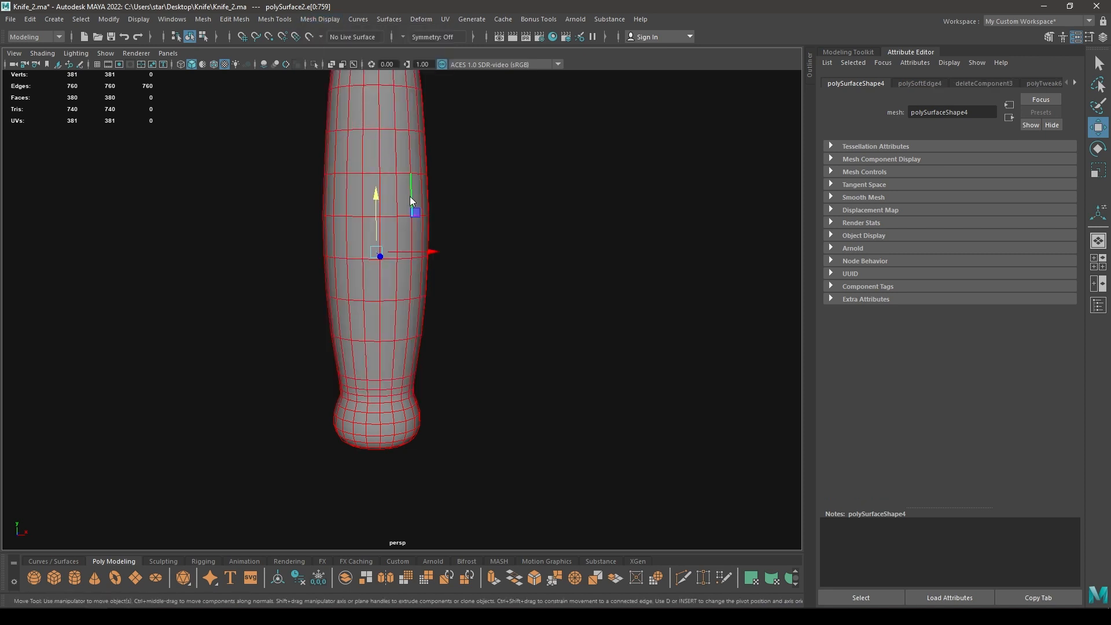
{"action": "left_click", "coordinate": [485, 172]}
- Bring the rest of the knife and the reference image back into display with the handle
{"action": "key", "text": "ctrl+1"}
{"action": "key", "text": "f"}
{"action": "left_click_drag", "start_coordinate": [462, 451], "coordinate": [455, 384], "text": "alt"}
{"action": "right_click_drag", "start_coordinate": [454, 384], "coordinate": [422, 353], "text": "alt"}
{"action": "left_click_drag", "start_coordinate": [422, 353], "coordinate": [350, 423], "text": "alt"}
{"action": "left_click", "coordinate": [349, 422]}
{"action": "key", "text": "f"}
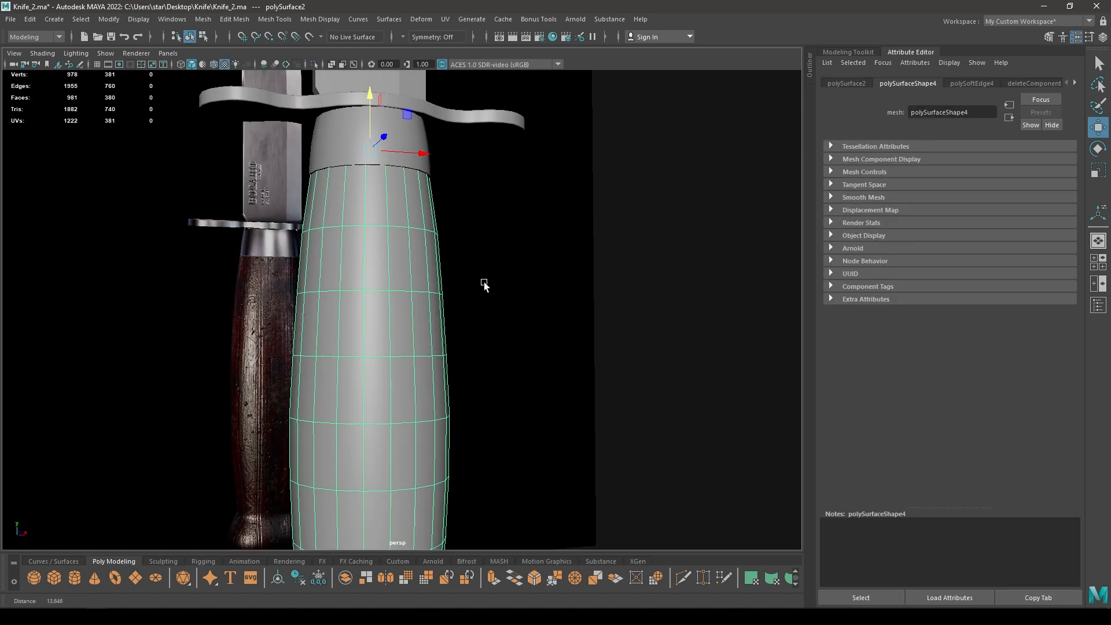
- Apply Edit Edge Flow to the edge loop around the middle of the handle
{"action": "left_click_drag", "start_coordinate": [483, 285], "coordinate": [459, 325], "text": "alt"}
{"action": "key", "text": "space"}
{"action": "left_click_drag", "start_coordinate": [407, 188], "coordinate": [408, 240]}
{"action": "scroll", "coordinate": [405, 169], "scroll_direction": "up", "scroll_amount": 4}
{"action": "middle_click_drag", "start_coordinate": [415, 193], "coordinate": [403, 233], "text": "alt"}
{"action": "right_click_drag", "start_coordinate": [411, 210], "coordinate": [410, 174]}
{"action": "middle_click_drag", "start_coordinate": [411, 175], "coordinate": [398, 190], "text": "alt"}
{"action": "double_click", "coordinate": [386, 272]}
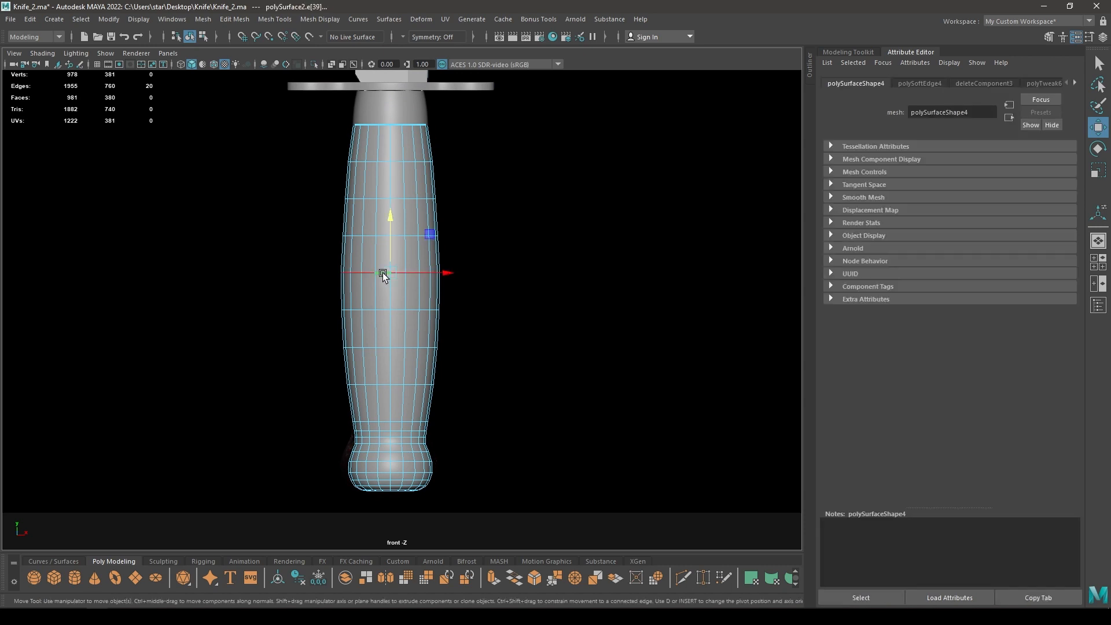
{"action": "right_click", "coordinate": [511, 220], "text": "shift"}
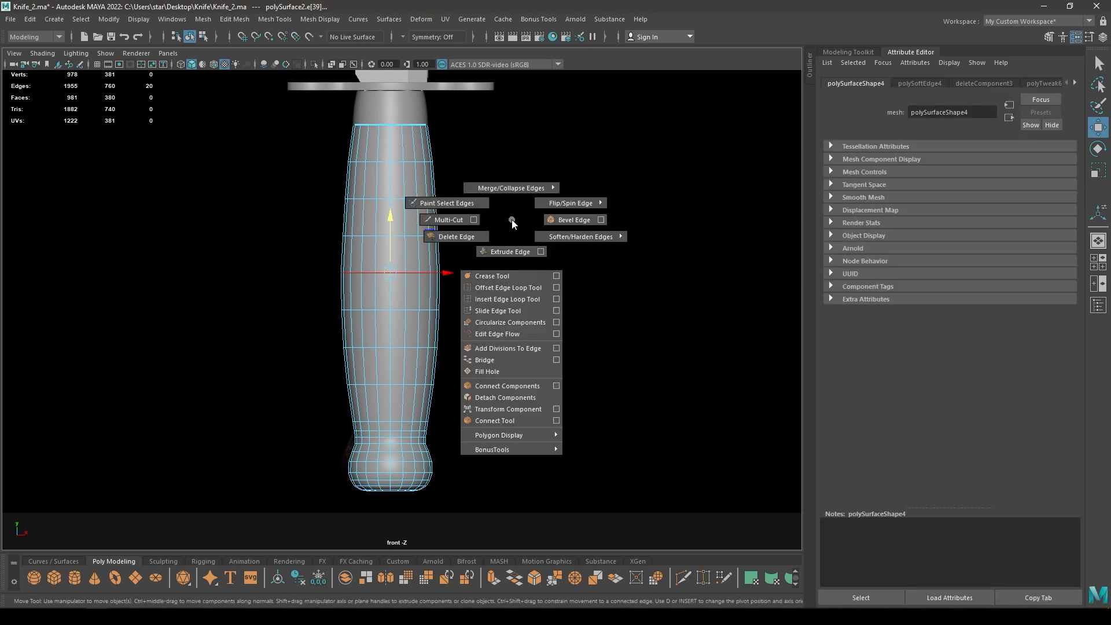
{"action": "left_click", "coordinate": [494, 334]}
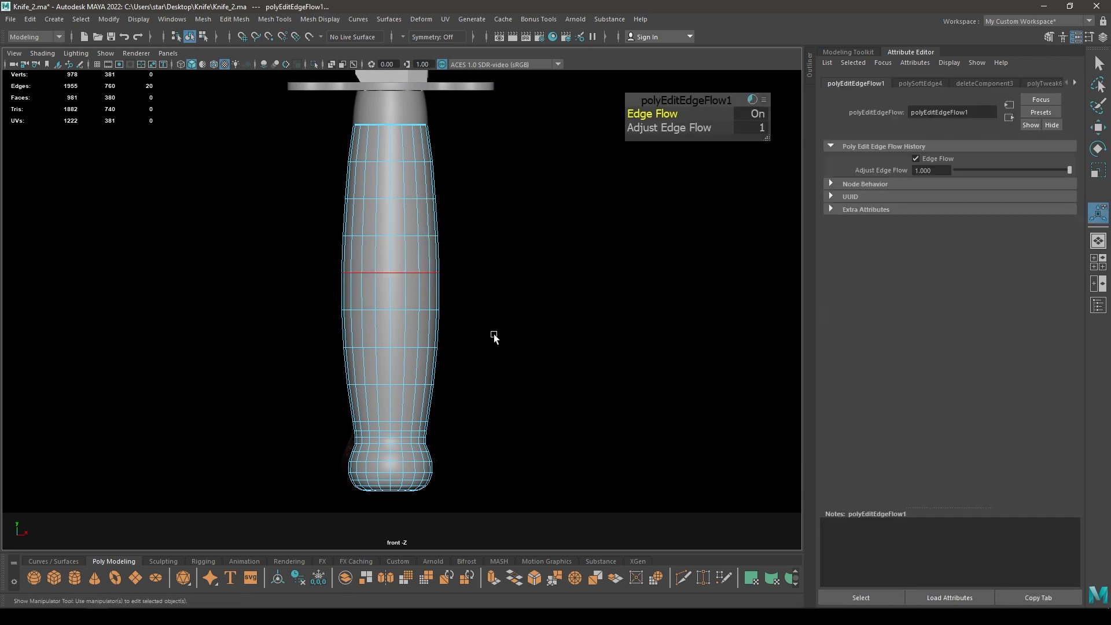
- Apply Edit Edge Flow one by one to the three edge loops between the handle's middle and the collar
{"action": "double_click", "coordinate": [383, 233]}
{"action": "key", "text": "g"}
{"action": "double_click", "coordinate": [383, 200]}
{"action": "key", "text": "g"}
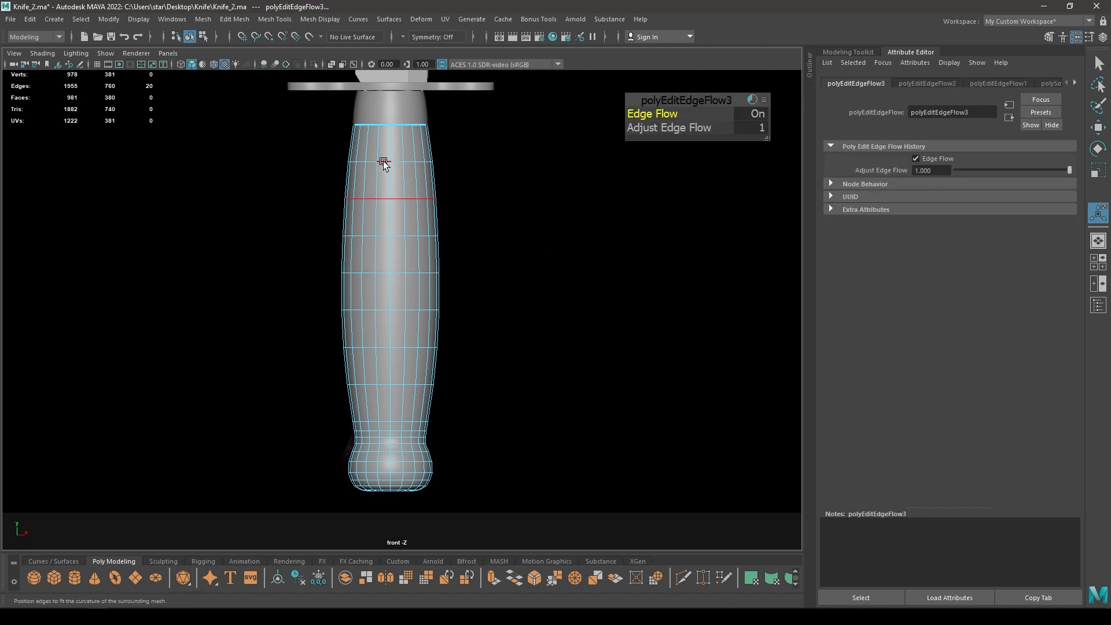
{"action": "double_click", "coordinate": [383, 162]}
{"action": "key", "text": "g"}
- Apply Edit Edge Flow one by one to the three edge loops below the handle's middle
{"action": "double_click", "coordinate": [381, 310]}
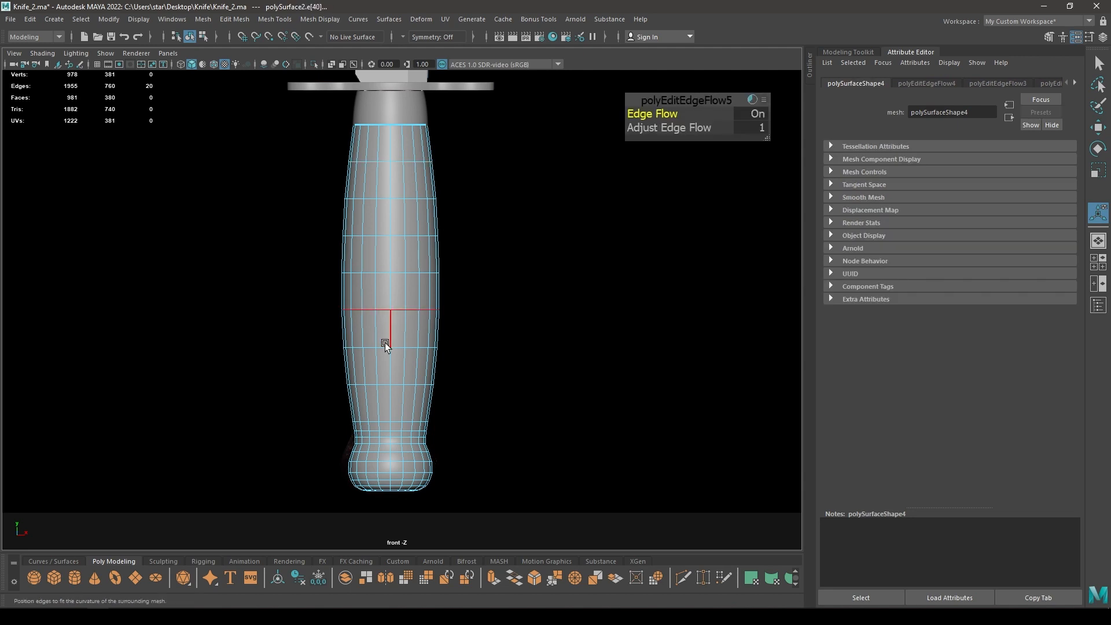
{"action": "key", "text": "g"}
{"action": "double_click", "coordinate": [384, 347]}
{"action": "key", "text": "g"}
{"action": "double_click", "coordinate": [386, 383]}
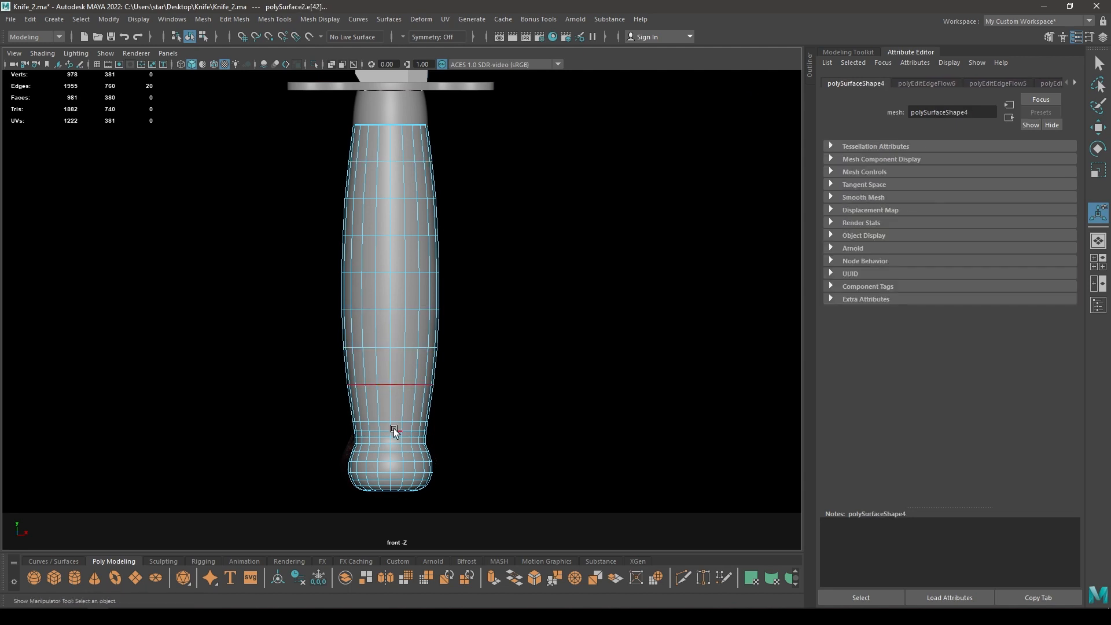
{"action": "key", "text": "g"}
- Apply Edit Edge Flow to the three closely spaced edge loops leading into the neck above the pommel
{"action": "double_click", "coordinate": [386, 417]}
{"action": "key", "text": "g"}
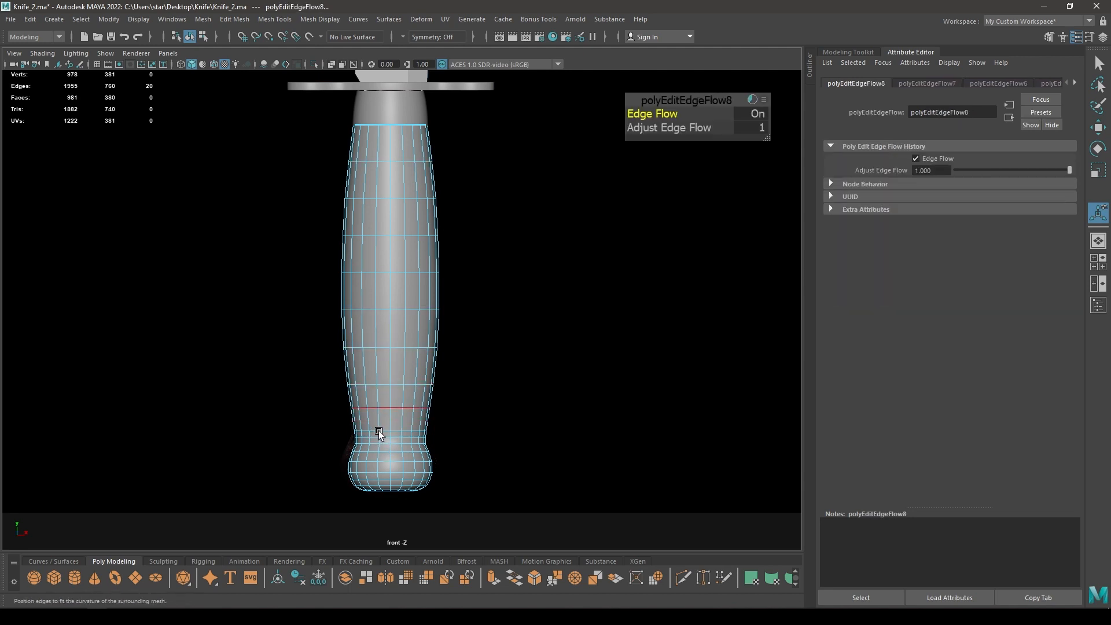
{"action": "double_click", "coordinate": [383, 422]}
{"action": "key", "text": "g"}
{"action": "double_click", "coordinate": [383, 434]}
{"action": "key", "text": "g"}
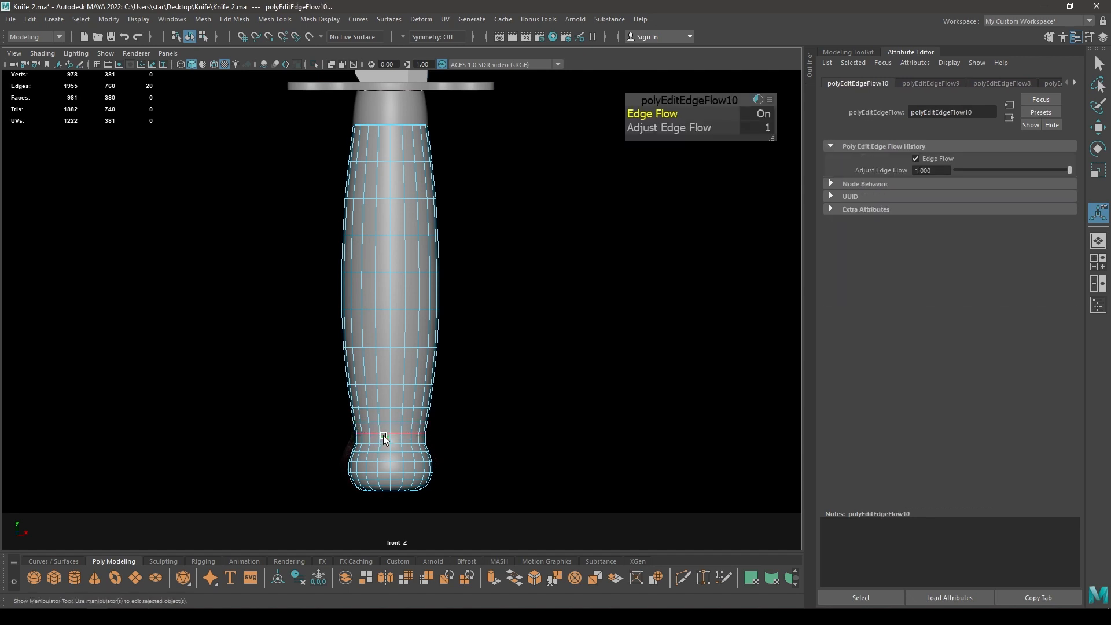
- Apply Edit Edge Flow to the four edge loops running from the neck over the pommel's bulge
{"action": "scroll", "coordinate": [401, 413], "scroll_direction": "up", "scroll_amount": 2}
{"action": "double_click", "coordinate": [379, 382]}
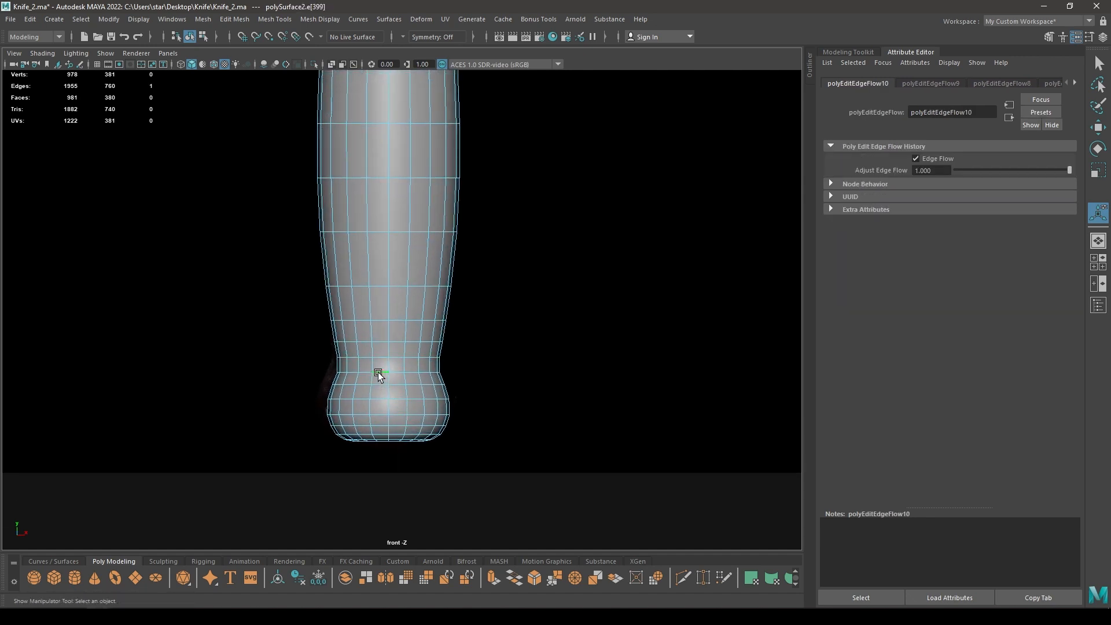
{"action": "key", "text": "g"}
{"action": "left_click", "coordinate": [378, 381]}
{"action": "double_click", "coordinate": [379, 382]}
{"action": "key", "text": "g"}
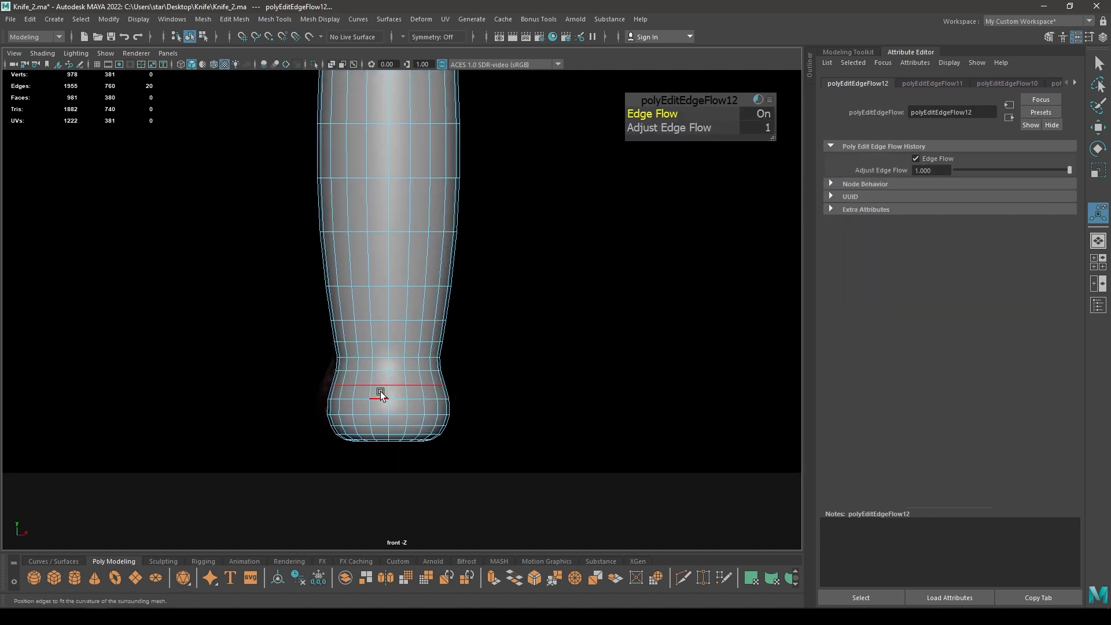
{"action": "double_click", "coordinate": [381, 399]}
{"action": "key", "text": "g"}
{"action": "double_click", "coordinate": [381, 414]}
{"action": "key", "text": "g"}
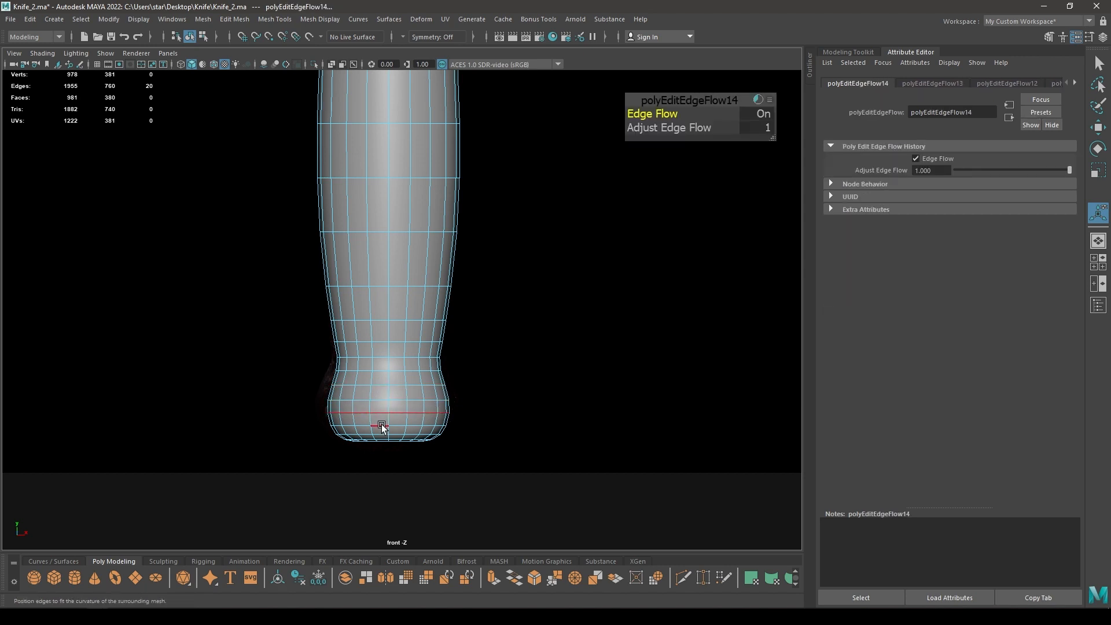
- Apply Edit Edge Flow to the remaining edge loops of the pommel's rounded lower bevel
{"action": "double_click", "coordinate": [383, 431]}
{"action": "key", "text": "g"}
{"action": "left_click", "coordinate": [383, 434]}
{"action": "double_click", "coordinate": [383, 435]}
{"action": "key", "text": "g"}
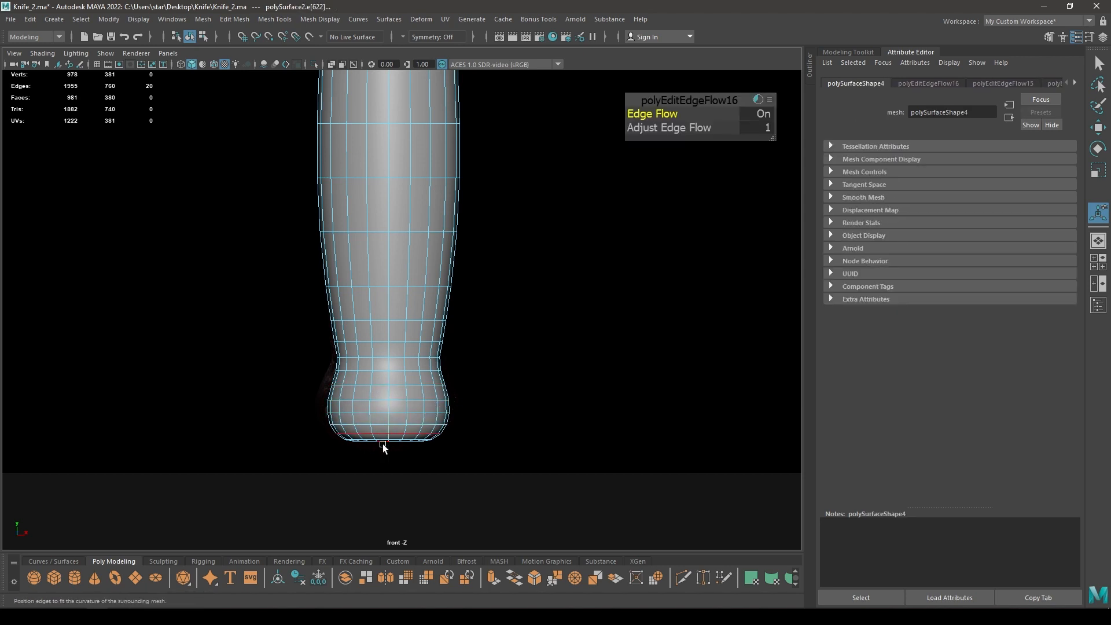
{"action": "key", "text": "g"}
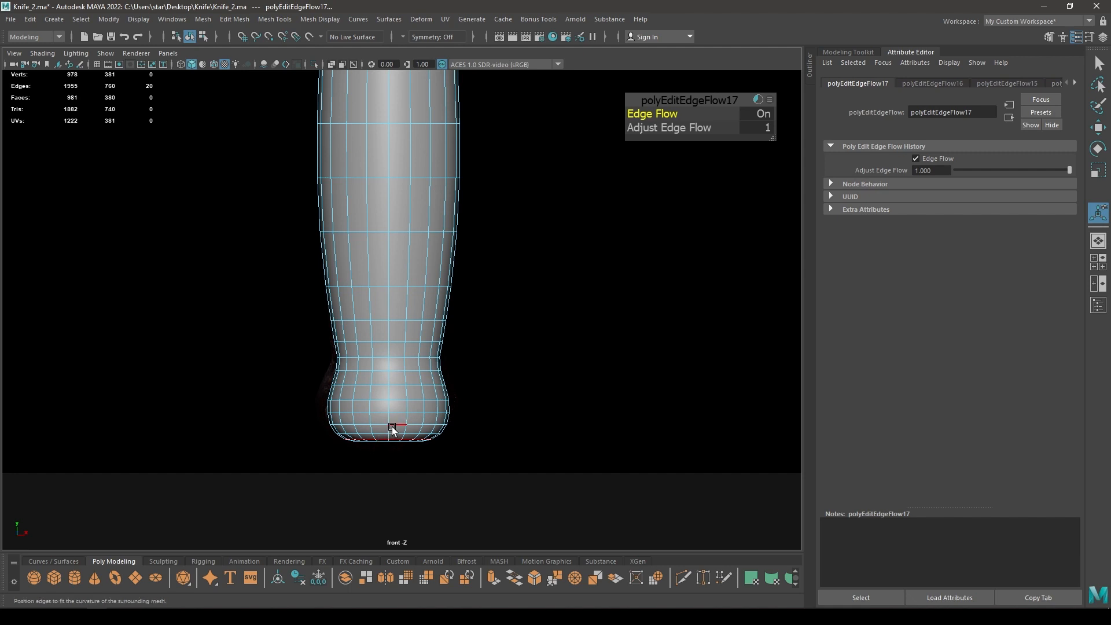
- Examine the edge rings on the pommel's flat end and the handle's overall shape
{"action": "key", "text": "space"}
{"action": "left_click_drag", "start_coordinate": [391, 427], "coordinate": [377, 305]}
{"action": "key", "text": "f"}
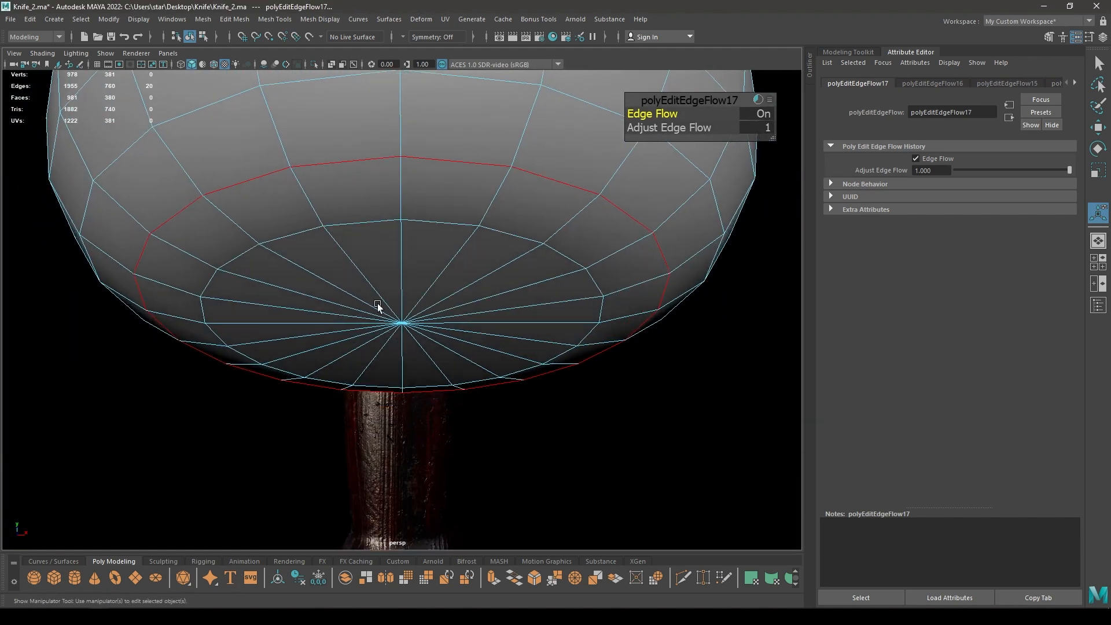
{"action": "double_click", "coordinate": [360, 229]}
{"action": "key", "text": "w"}
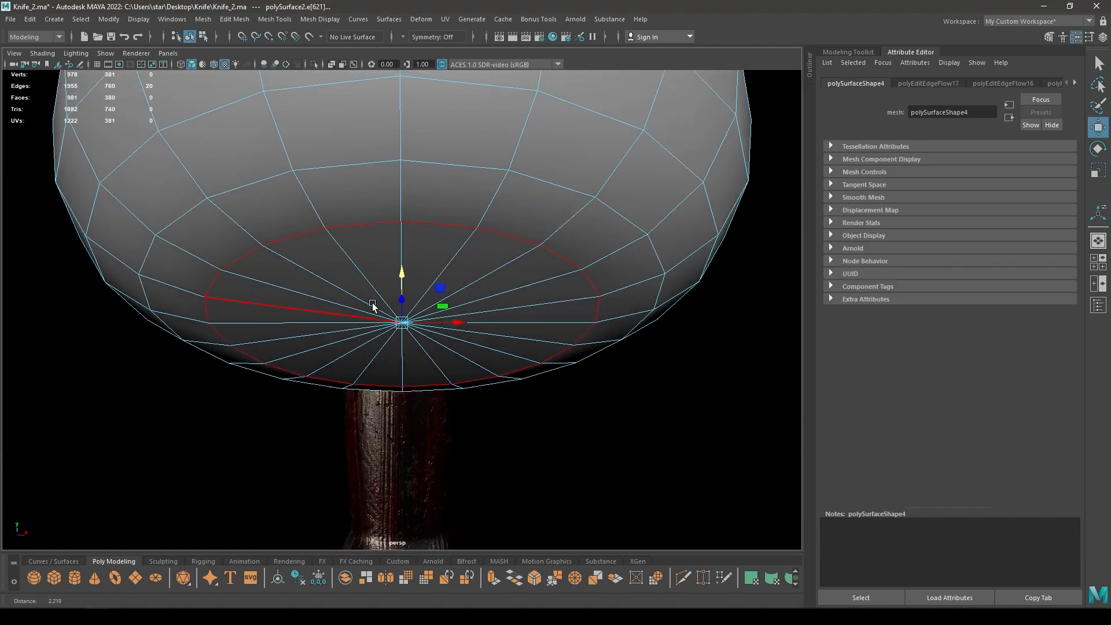
{"action": "right_click_drag", "start_coordinate": [372, 308], "coordinate": [347, 237], "text": "alt"}
{"action": "left_click_drag", "start_coordinate": [347, 237], "coordinate": [361, 300], "text": "alt"}
{"action": "right_click_drag", "start_coordinate": [361, 301], "coordinate": [342, 158], "text": "alt"}
{"action": "middle_click_drag", "start_coordinate": [342, 157], "coordinate": [341, 260], "text": "alt"}
{"action": "right_click_drag", "start_coordinate": [342, 260], "coordinate": [367, 42], "text": "alt"}
{"action": "middle_click_drag", "start_coordinate": [366, 42], "coordinate": [366, 70], "text": "alt"}
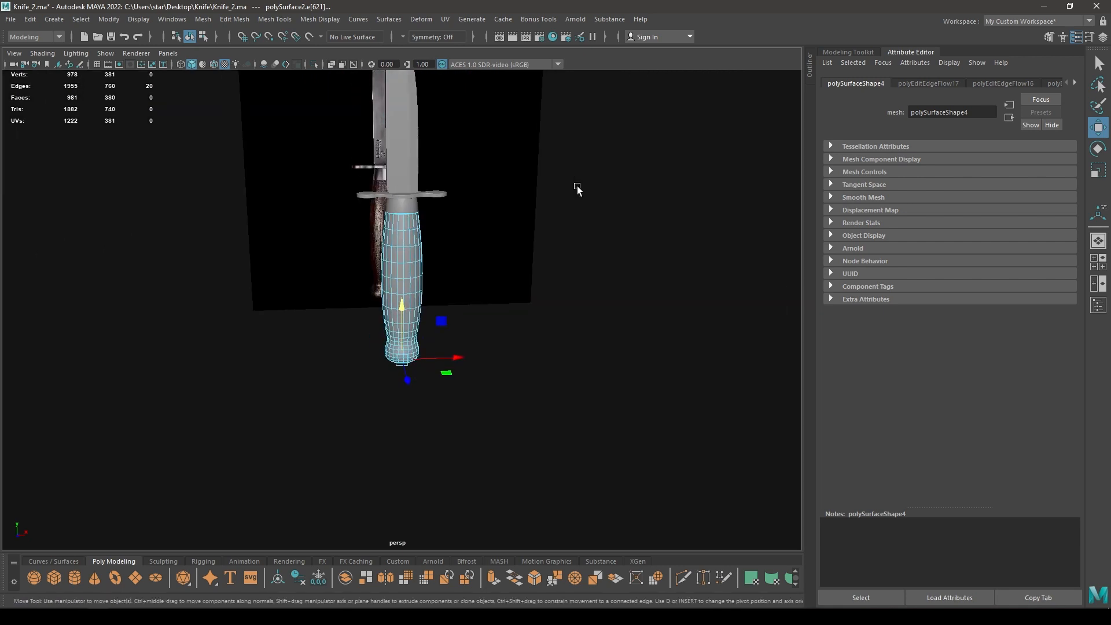
- Reapply Soften Edge to all handle edges following the edge flow adjustments
{"action": "left_click_drag", "start_coordinate": [563, 152], "coordinate": [248, 517]}
{"action": "key", "text": "f"}
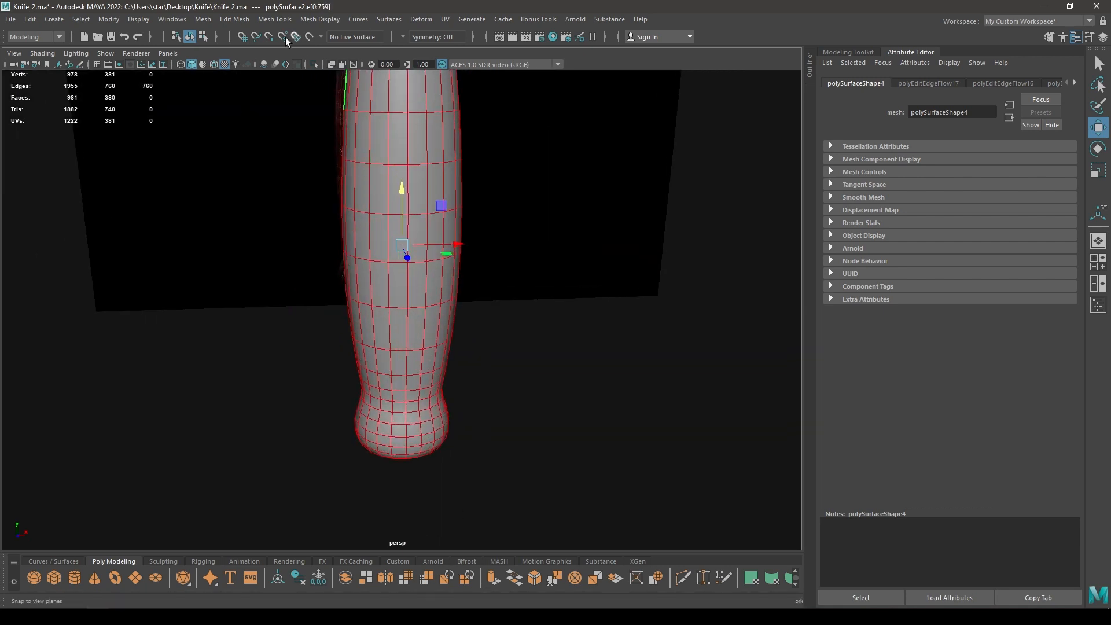
{"action": "left_click", "coordinate": [317, 18]}
{"action": "left_click", "coordinate": [347, 114]}
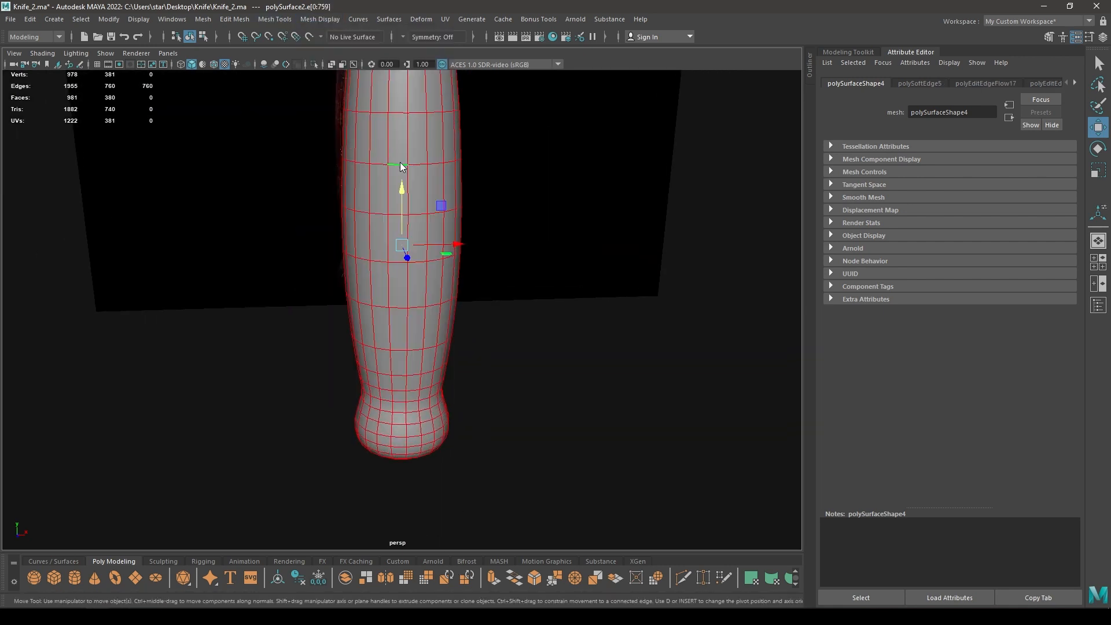
{"action": "left_click", "coordinate": [470, 143]}
- Isolate the collar beneath the guard by hiding all other objects
{"action": "right_click_drag", "start_coordinate": [470, 142], "coordinate": [481, 102], "text": "alt"}
{"action": "left_click_drag", "start_coordinate": [509, 399], "coordinate": [543, 315], "text": "alt"}
{"action": "right_click_drag", "start_coordinate": [543, 314], "coordinate": [451, 263], "text": "alt"}
{"action": "left_click_drag", "start_coordinate": [451, 263], "coordinate": [526, 263], "text": "alt"}
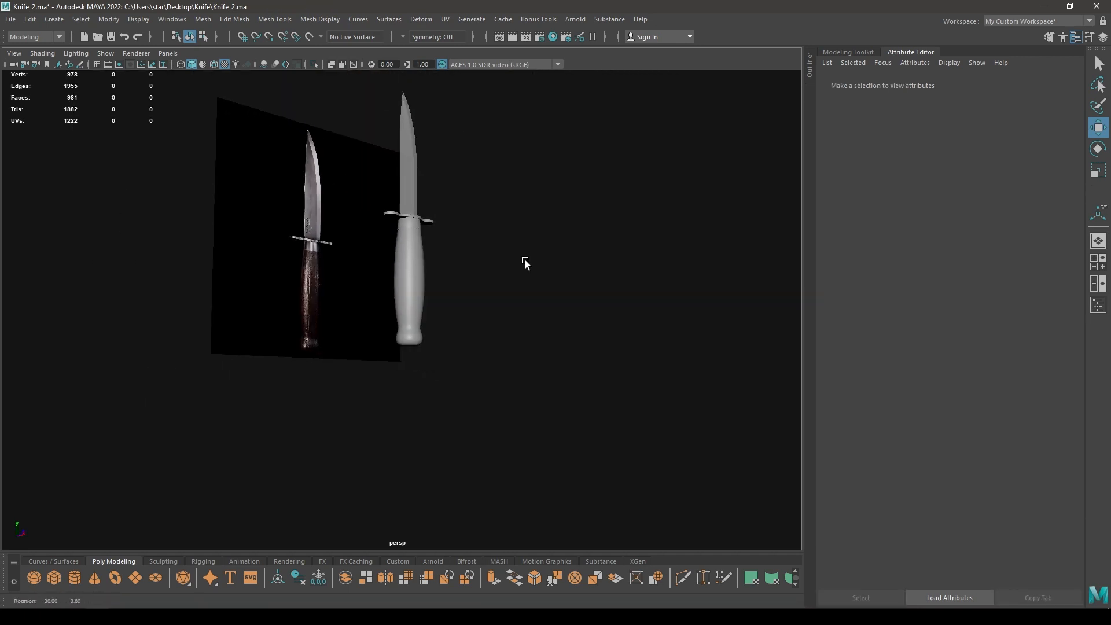
{"action": "right_click_drag", "start_coordinate": [526, 262], "coordinate": [526, 470], "text": "alt"}
{"action": "left_click_drag", "start_coordinate": [526, 470], "coordinate": [387, 272], "text": "alt"}
{"action": "right_click_drag", "start_coordinate": [387, 273], "coordinate": [483, 493], "text": "alt"}
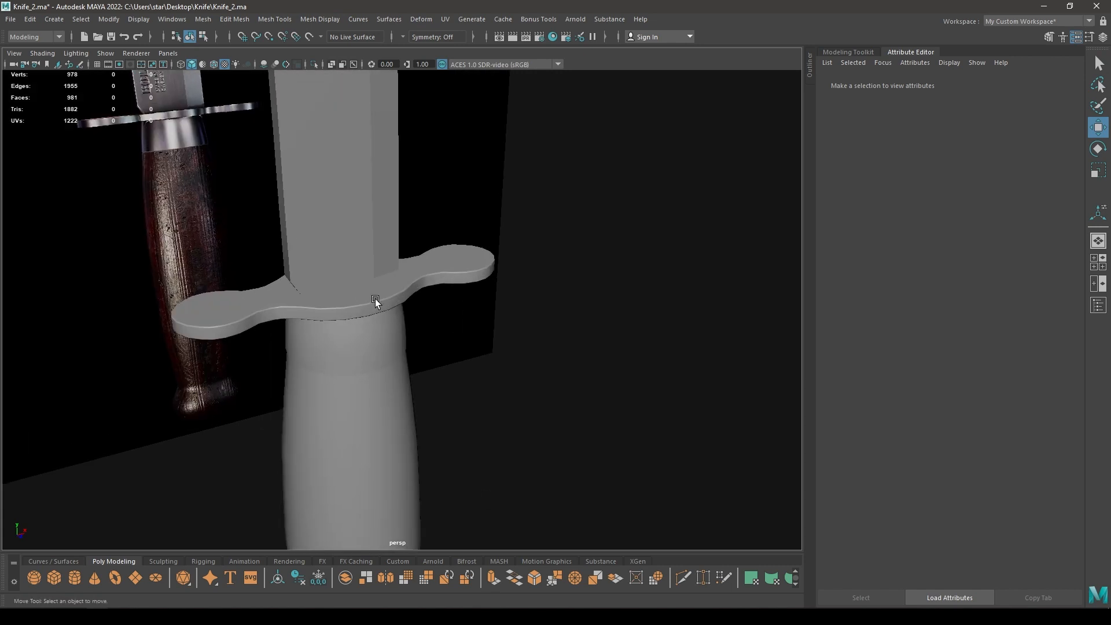
{"action": "left_click", "coordinate": [374, 298]}
{"action": "left_click", "coordinate": [365, 356]}
{"action": "left_click_drag", "start_coordinate": [365, 360], "coordinate": [380, 339], "text": "alt"}
{"action": "key", "text": "alt+h"}
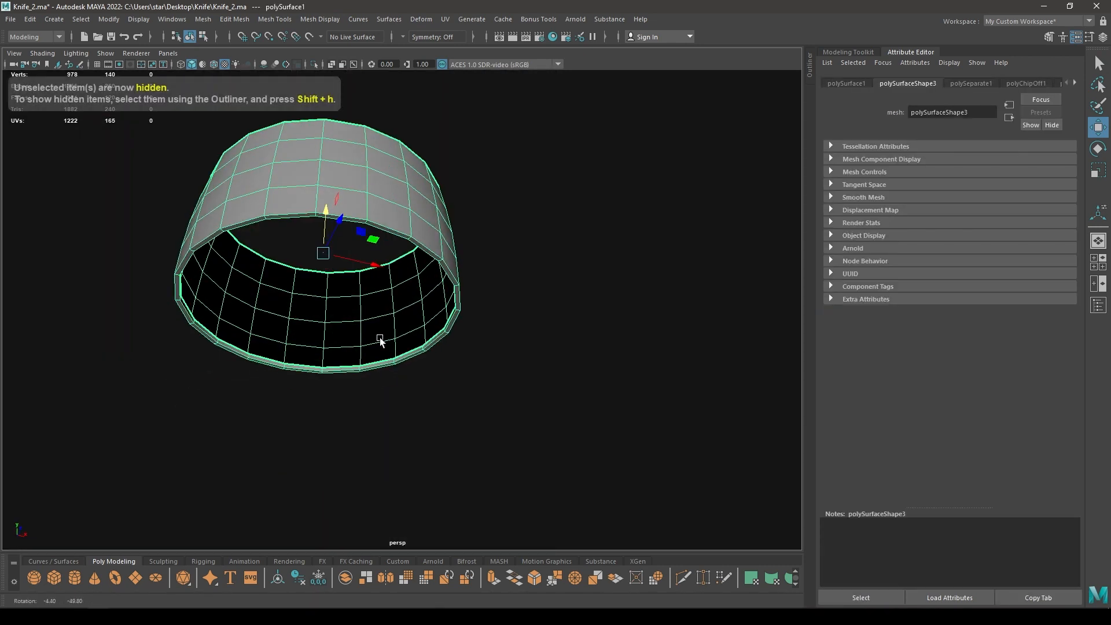
- Bevel the edge loop on the collar's lower rim with a fraction of 0.3 and 2 segments
{"action": "right_click_drag", "start_coordinate": [347, 229], "coordinate": [401, 186]}
{"action": "double_click", "coordinate": [341, 211]}
{"action": "left_click_drag", "start_coordinate": [401, 186], "coordinate": [422, 325], "text": "alt"}
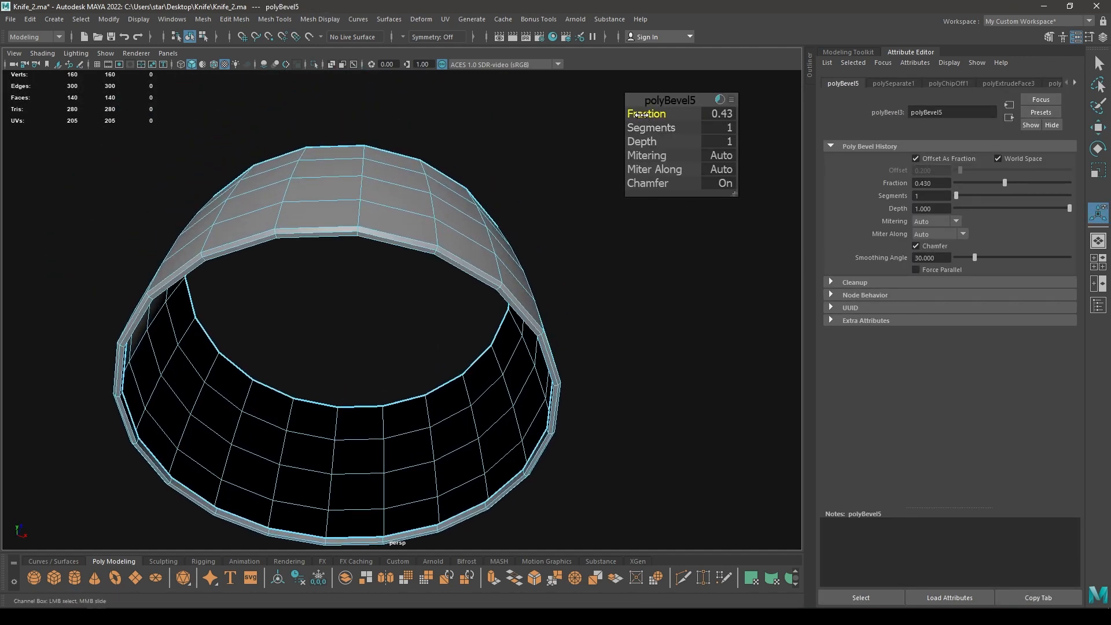
{"action": "left_click_drag", "start_coordinate": [249, 284], "coordinate": [225, 228], "text": "alt"}
{"action": "right_click_drag", "start_coordinate": [225, 228], "coordinate": [253, 322], "text": "alt"}
{"action": "middle_click_drag", "start_coordinate": [253, 323], "coordinate": [252, 278], "text": "alt"}
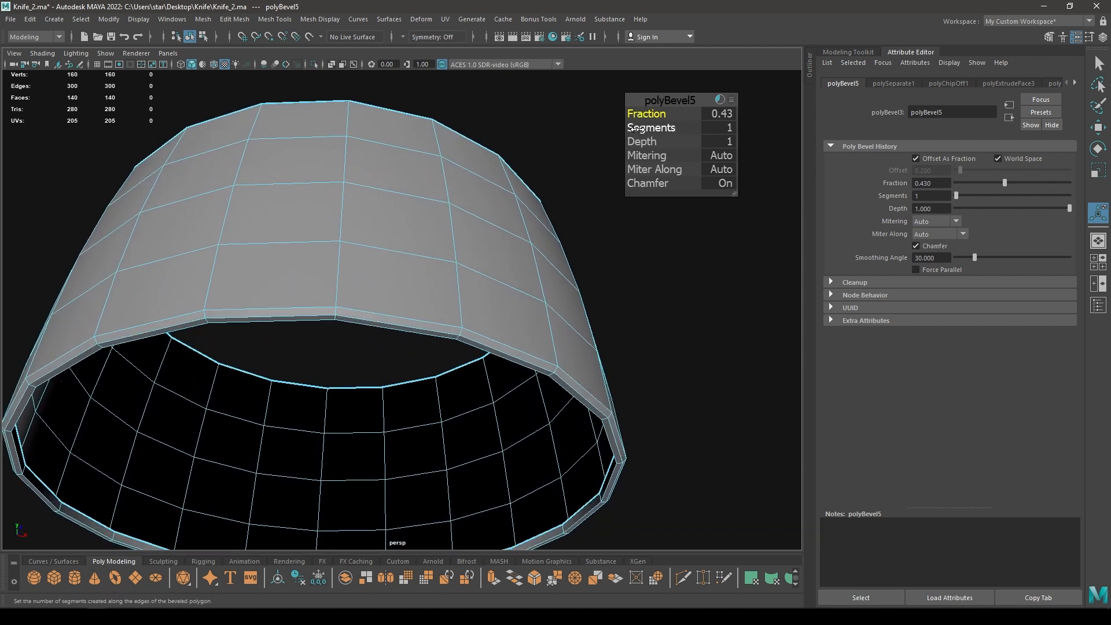
{"action": "left_click_drag", "start_coordinate": [634, 129], "coordinate": [674, 126]}
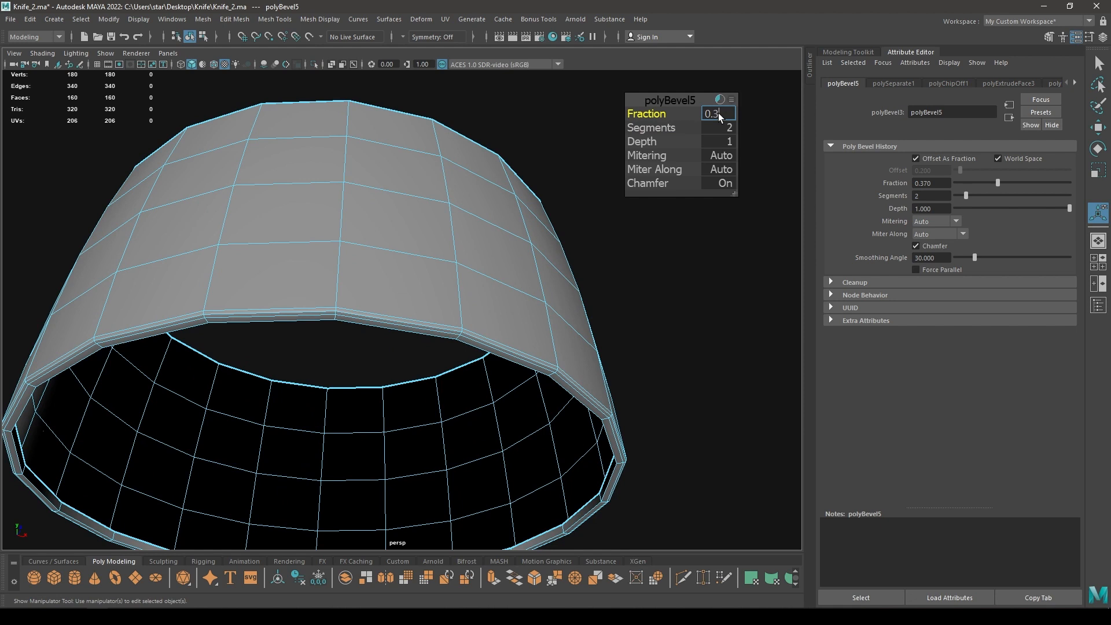
{"action": "key", "text": "Return"}
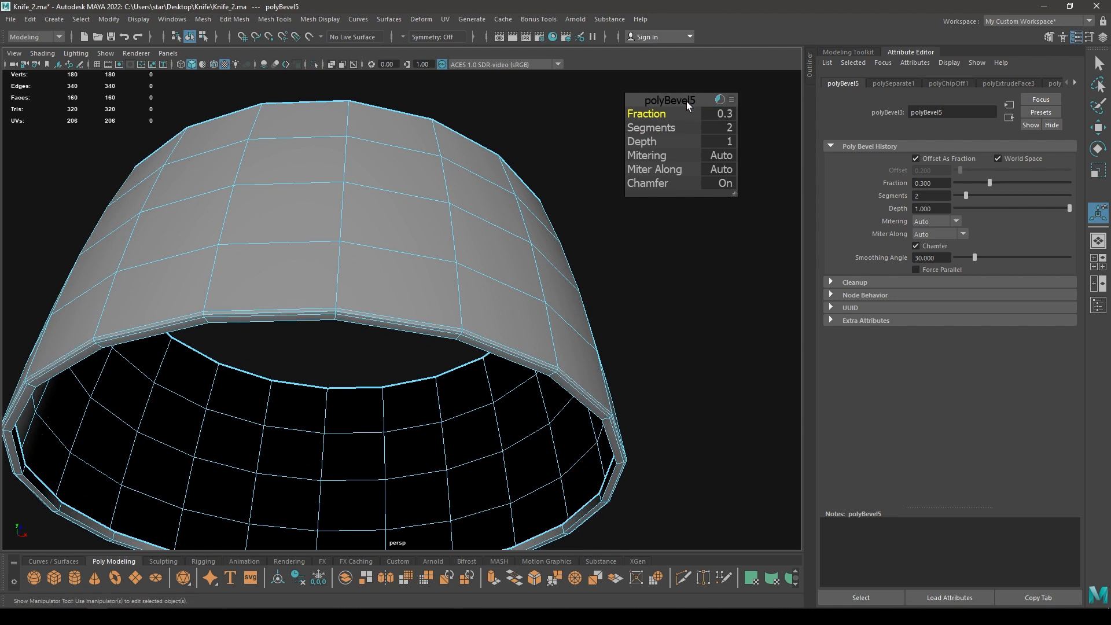
- Apply Soften Edge to all of the collar's edges and show the other knife parts again
{"action": "key", "text": "w"}
{"action": "right_click", "coordinate": [403, 253]}
{"action": "right_click_drag", "start_coordinate": [403, 253], "coordinate": [323, 272], "text": "alt"}
{"action": "left_click_drag", "start_coordinate": [612, 184], "coordinate": [272, 405]}
{"action": "left_click_drag", "start_coordinate": [278, 312], "coordinate": [295, 384], "text": "alt"}
{"action": "right_click_drag", "start_coordinate": [295, 400], "coordinate": [388, 524], "text": "alt"}
{"action": "left_click_drag", "start_coordinate": [370, 518], "coordinate": [360, 415], "text": "alt"}
{"action": "middle_click_drag", "start_coordinate": [360, 414], "coordinate": [378, 368], "text": "alt"}
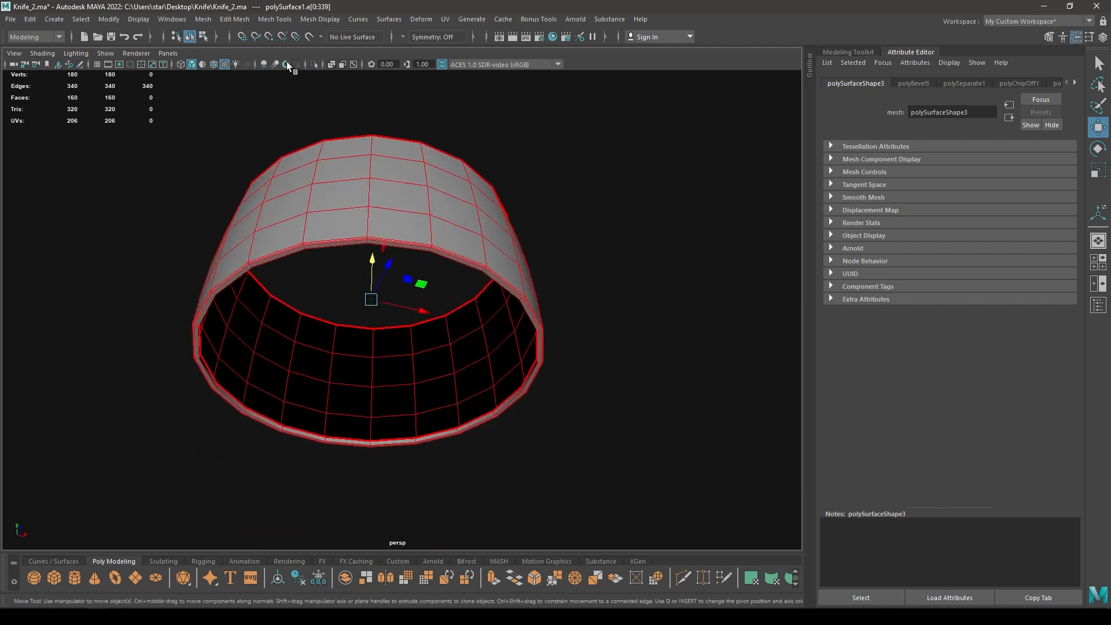
{"action": "left_click", "coordinate": [319, 20]}
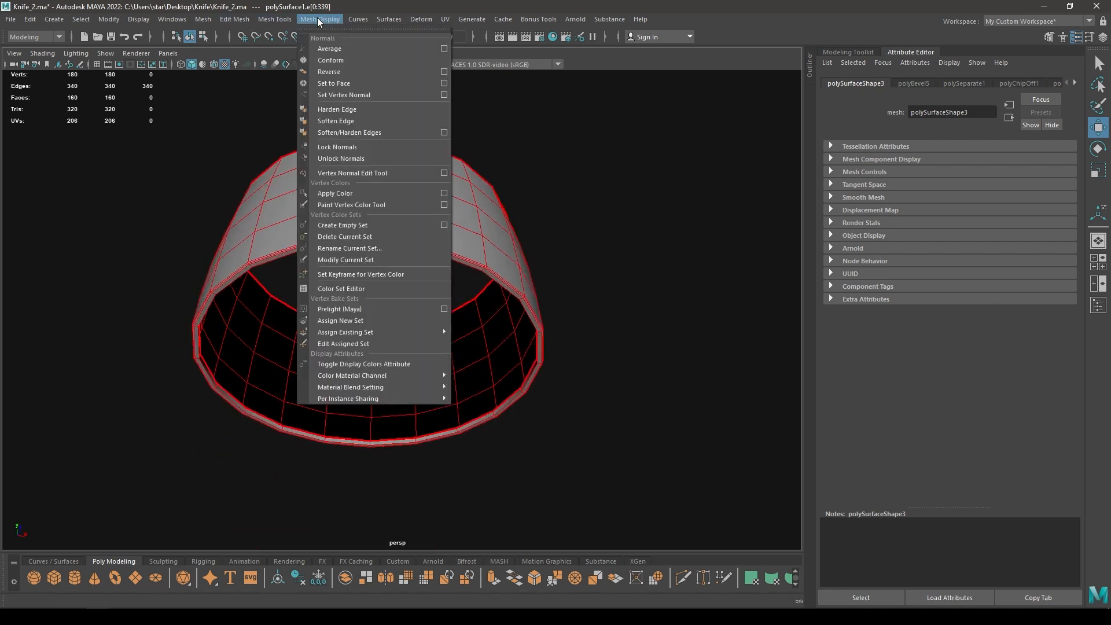
{"action": "left_click", "coordinate": [355, 120]}
{"action": "right_click_drag", "start_coordinate": [384, 169], "coordinate": [444, 156]}
{"action": "left_click", "coordinate": [484, 161]}
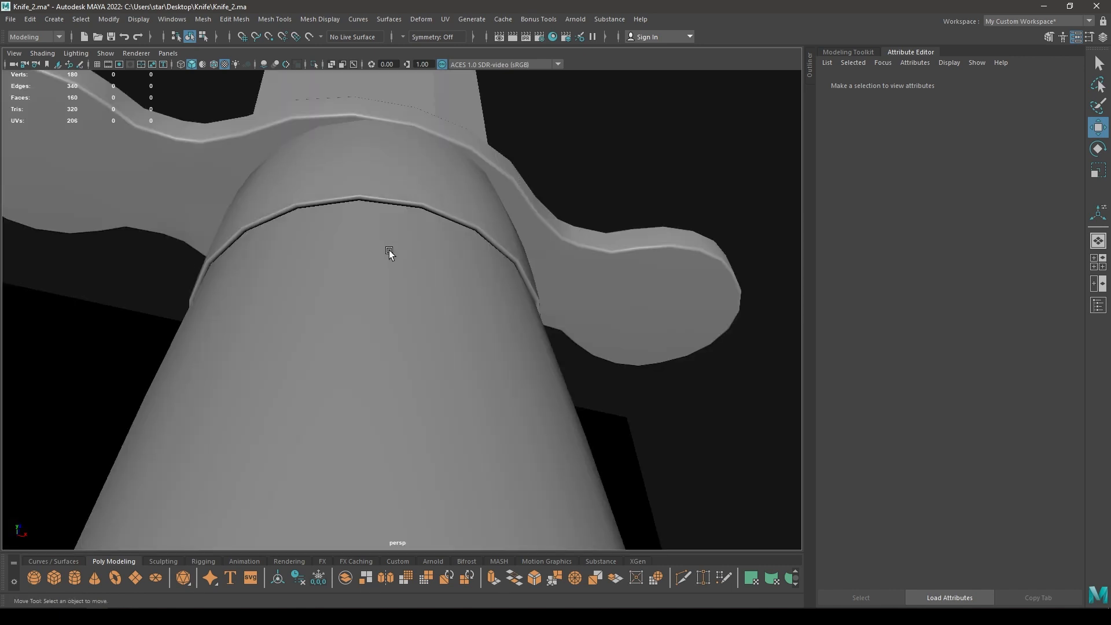
- Isolate the collar, apply Harden Edge to its upper and lower border edge loops, and bring the other parts back
{"action": "left_click_drag", "start_coordinate": [388, 250], "coordinate": [347, 273], "text": "alt"}
{"action": "left_click", "coordinate": [345, 229]}
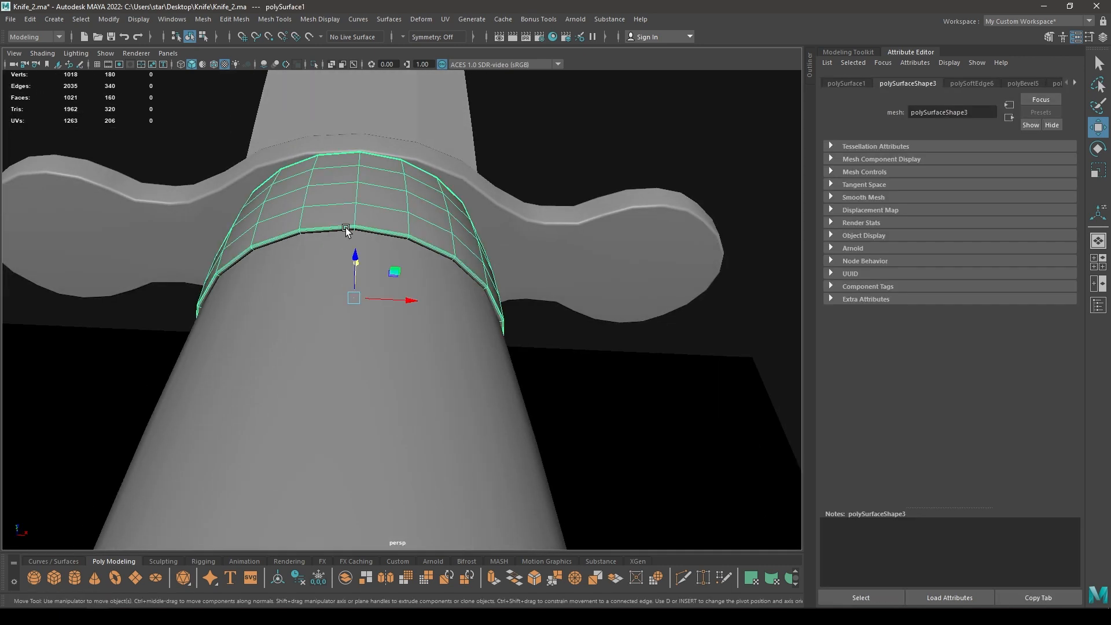
{"action": "key", "text": "alt+h"}
{"action": "right_click_drag", "start_coordinate": [367, 213], "coordinate": [370, 182]}
{"action": "left_click_drag", "start_coordinate": [372, 209], "coordinate": [344, 404], "text": "alt"}
{"action": "double_click", "coordinate": [339, 185]}
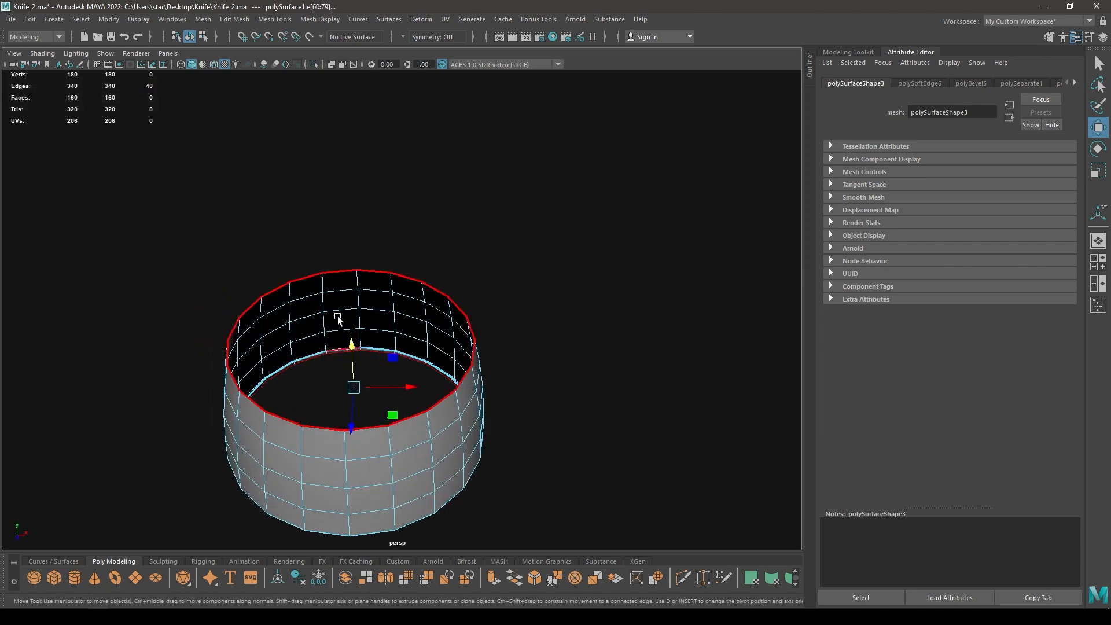
{"action": "left_click_drag", "start_coordinate": [338, 320], "coordinate": [268, 245], "text": "alt"}
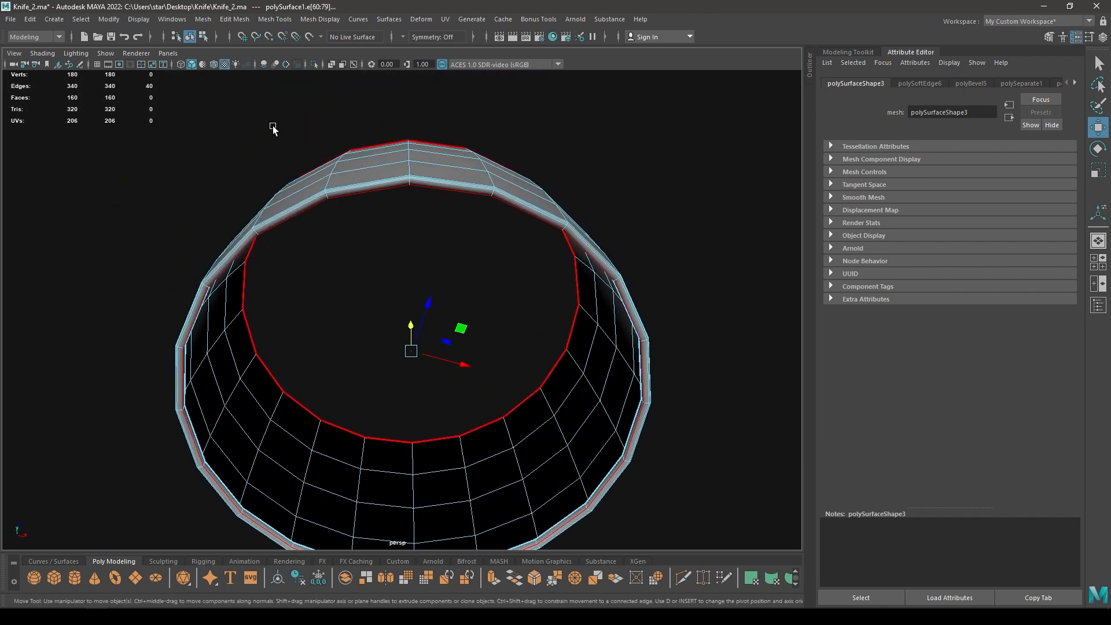
{"action": "left_click", "coordinate": [319, 19]}
{"action": "left_click", "coordinate": [337, 111]}
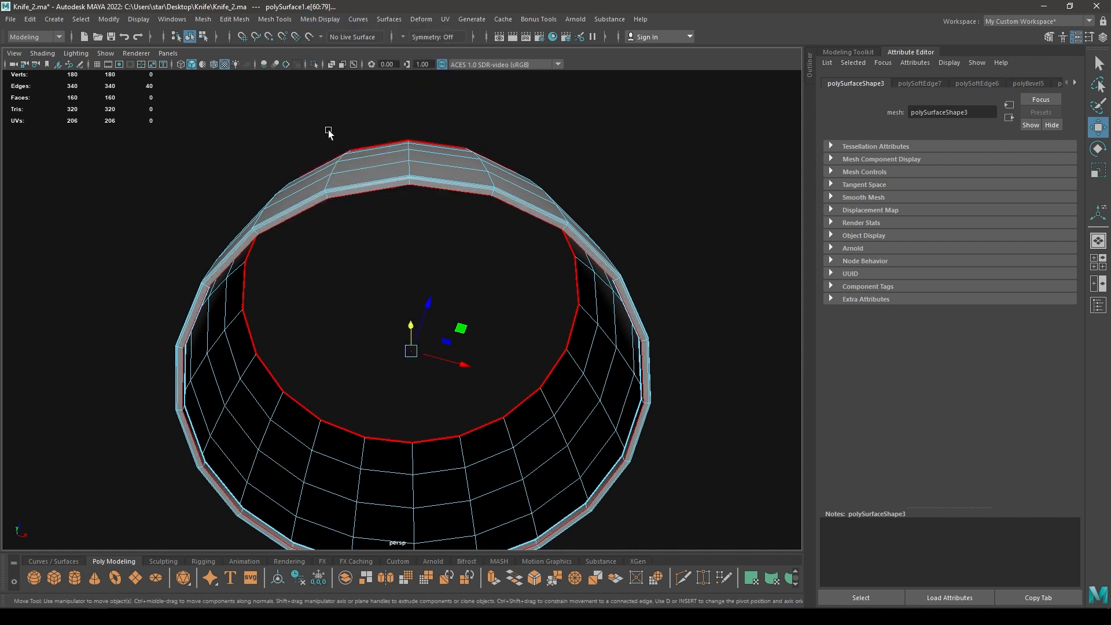
{"action": "right_click_drag", "start_coordinate": [266, 155], "coordinate": [325, 129]}
{"action": "key", "text": "ctrl+1"}
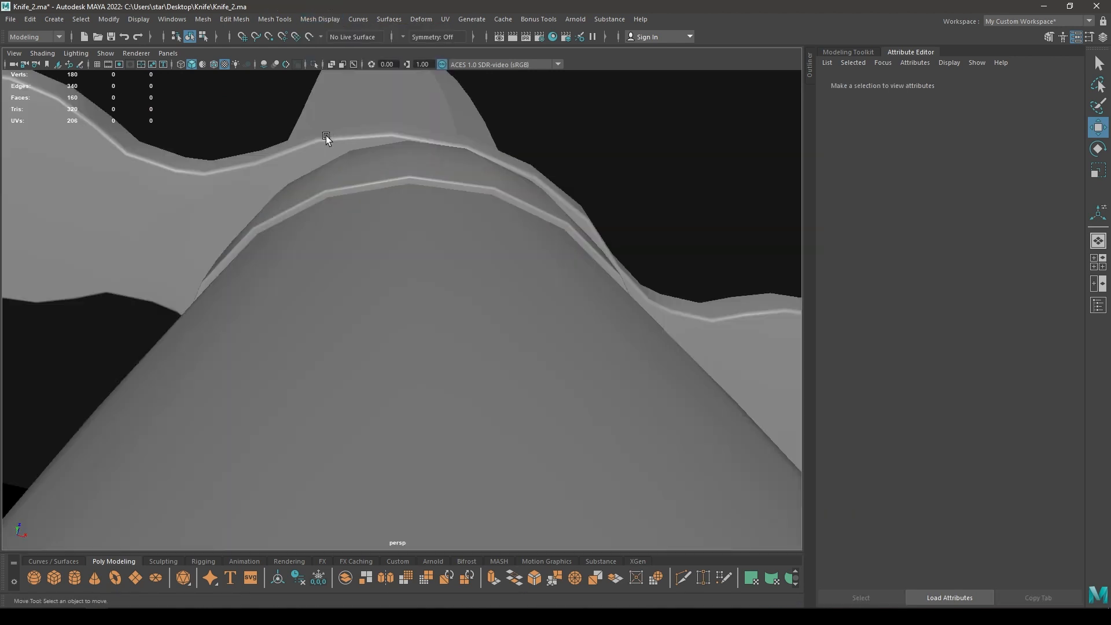
- Examine the whole knife model beside the reference image from several angles
{"action": "scroll", "coordinate": [278, 200], "scroll_direction": "down", "scroll_amount": 3}
{"action": "left_click_drag", "start_coordinate": [278, 199], "coordinate": [476, 408], "text": "alt"}
{"action": "scroll", "coordinate": [280, 198], "scroll_direction": "down", "scroll_amount": 5}
{"action": "scroll", "coordinate": [387, 223], "scroll_direction": "down", "scroll_amount": 6}
{"action": "scroll", "coordinate": [377, 228], "scroll_direction": "up", "scroll_amount": 5}
{"action": "scroll", "coordinate": [489, 405], "scroll_direction": "down", "scroll_amount": 3}
{"action": "left_click_drag", "start_coordinate": [486, 334], "coordinate": [528, 322], "text": "alt"}
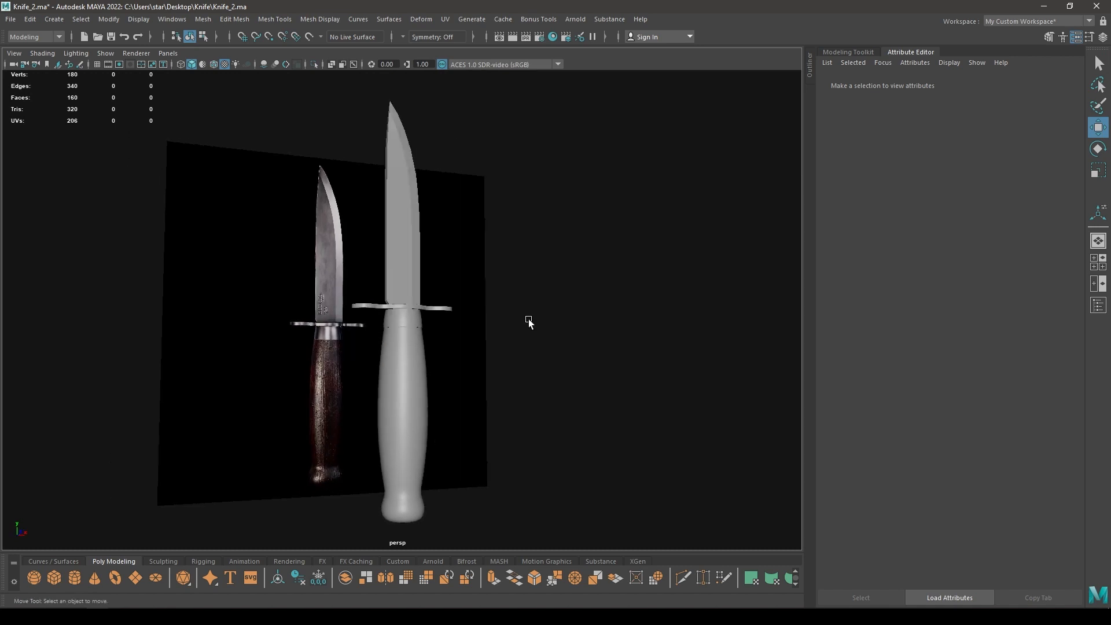
{"action": "left_click_drag", "start_coordinate": [504, 161], "coordinate": [340, 453]}
{"action": "left_click_drag", "start_coordinate": [746, 248], "coordinate": [656, 246], "text": "alt"}
{"action": "left_click", "coordinate": [555, 330]}
{"action": "left_click_drag", "start_coordinate": [555, 331], "coordinate": [582, 420], "text": "alt"}
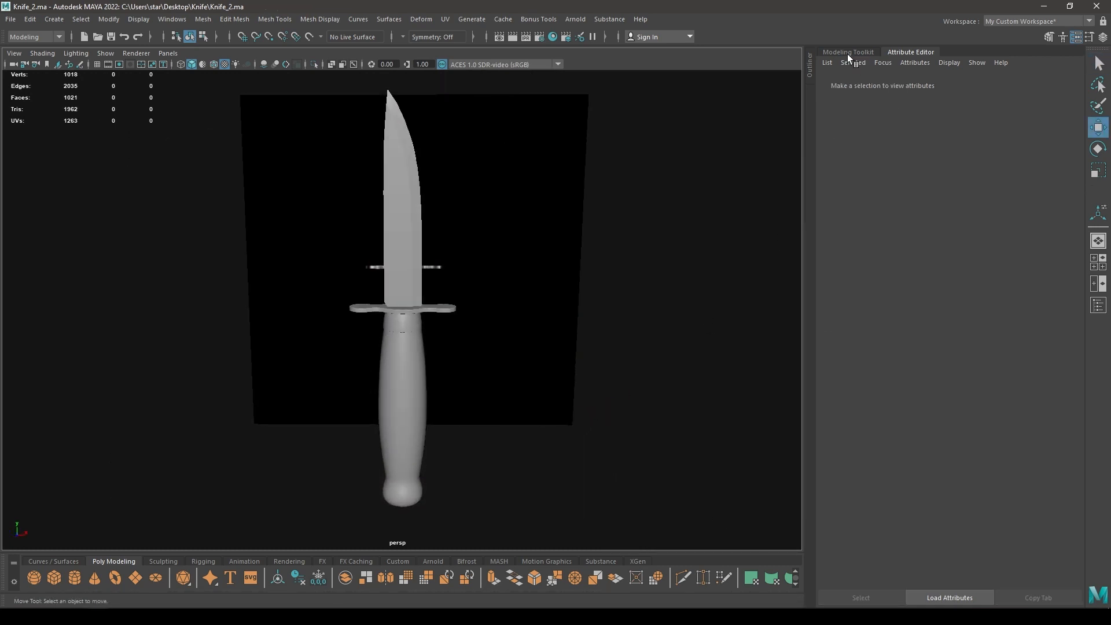
- Switch to the UV Editing workspace and hide the Outliner to enlarge the 3D view of the knife
{"action": "left_click", "coordinate": [847, 53]}
{"action": "scroll", "coordinate": [652, 288], "scroll_direction": "down", "scroll_amount": 2}
{"action": "left_click_drag", "start_coordinate": [652, 288], "coordinate": [685, 275], "text": "alt"}
{"action": "left_click", "coordinate": [1066, 21]}
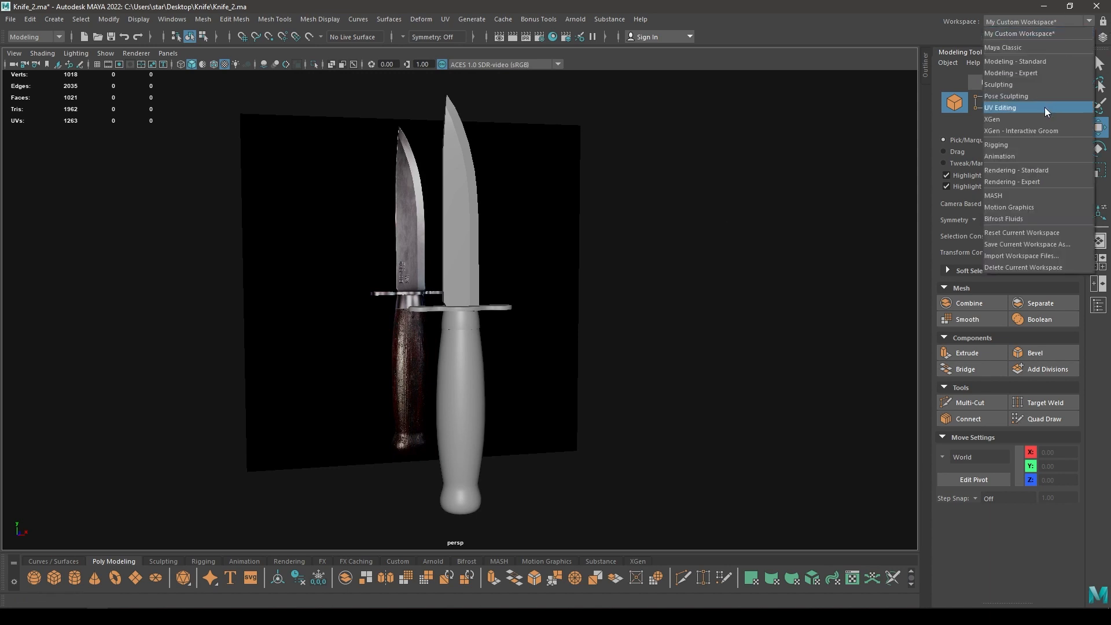
{"action": "left_click", "coordinate": [1036, 110]}
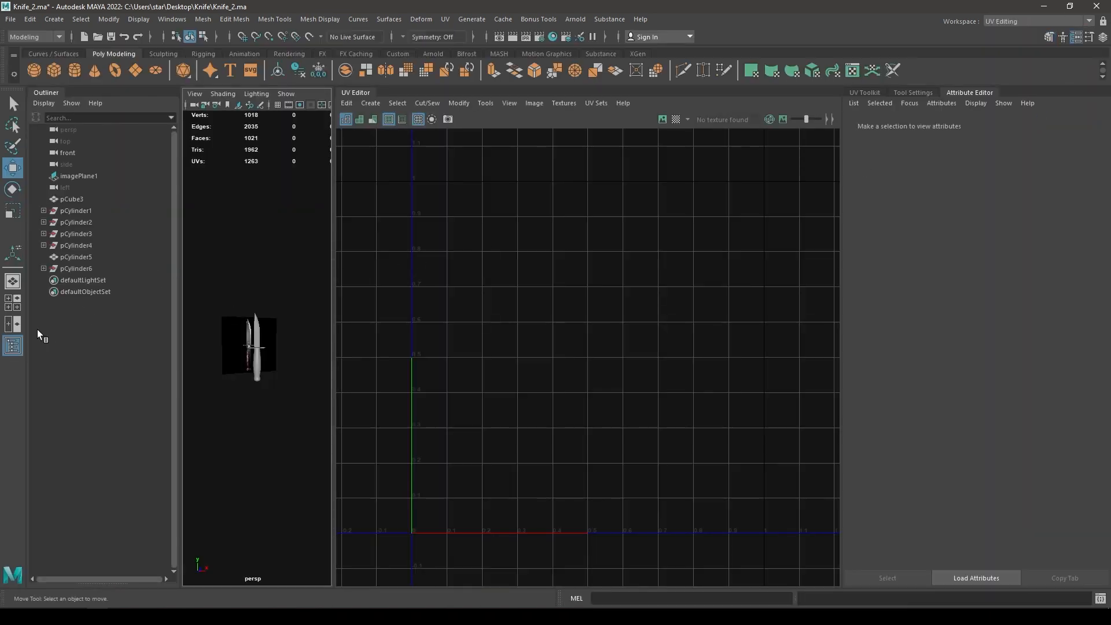
{"action": "left_click", "coordinate": [16, 343]}
{"action": "left_click_drag", "start_coordinate": [172, 343], "coordinate": [142, 307], "text": "alt"}
{"action": "right_click_drag", "start_coordinate": [141, 307], "coordinate": [174, 400], "text": "alt"}
{"action": "left_click_drag", "start_coordinate": [313, 278], "coordinate": [269, 272], "text": "alt"}
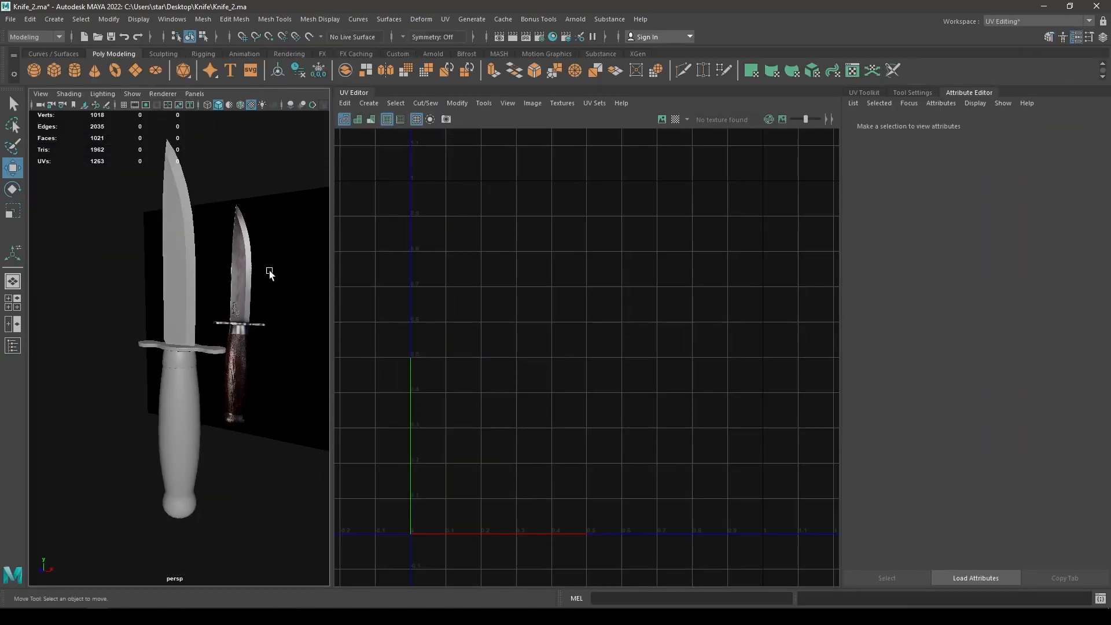
- Delete the construction history of the selected knife parts
{"action": "left_click", "coordinate": [177, 410]}
{"action": "left_click", "coordinate": [33, 20]}
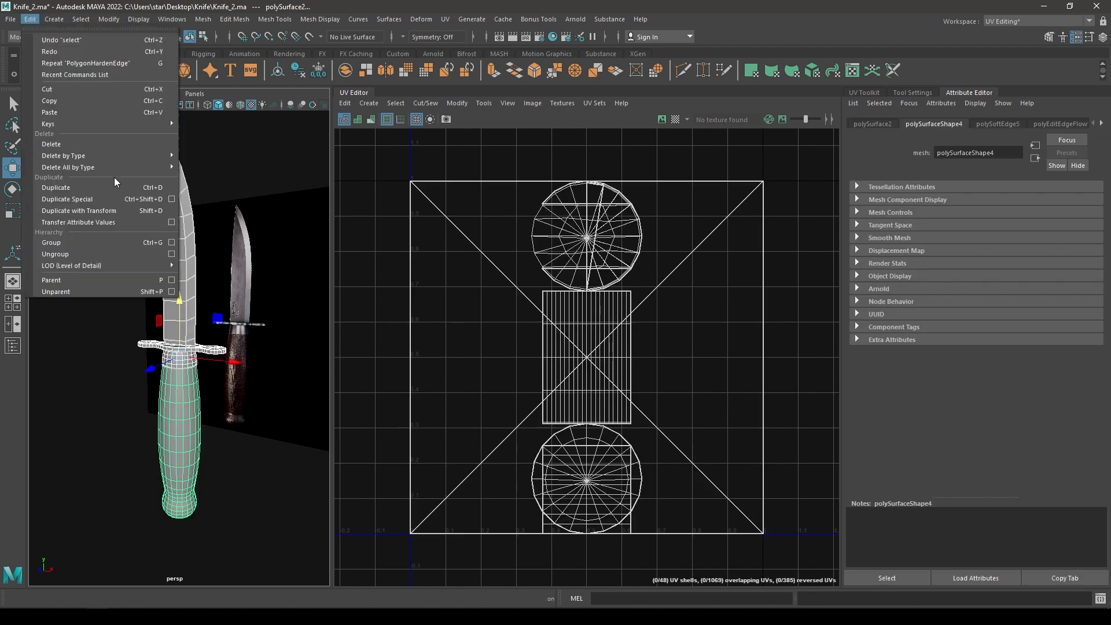
{"action": "left_click", "coordinate": [188, 155]}
- Isolate the blade and apply a planar UV projection to it
{"action": "left_click", "coordinate": [180, 230]}
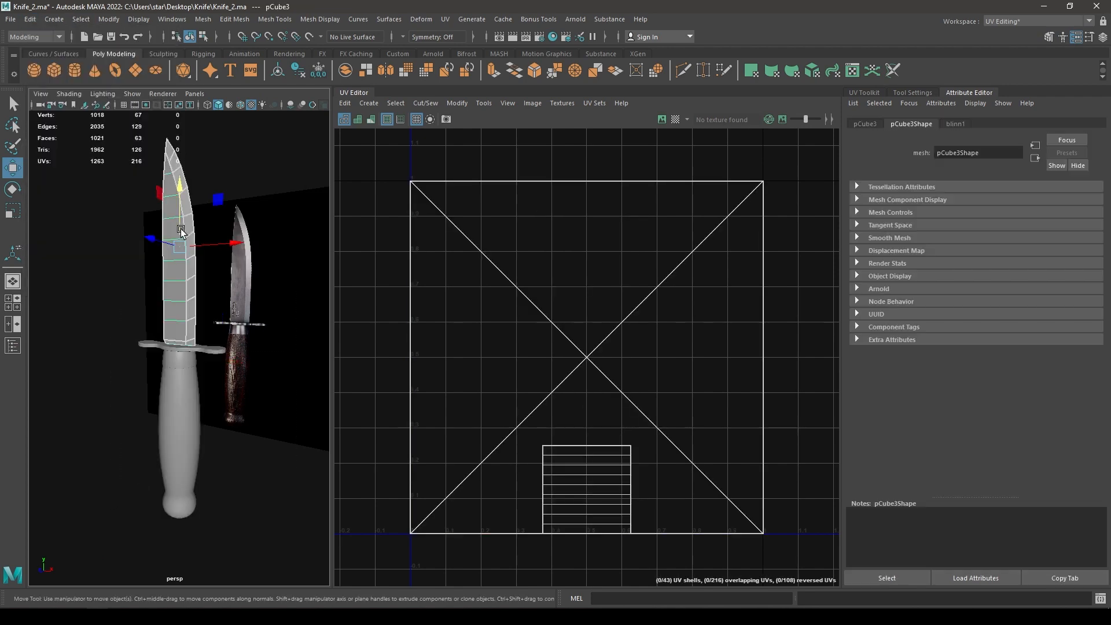
{"action": "key", "text": "alt+h"}
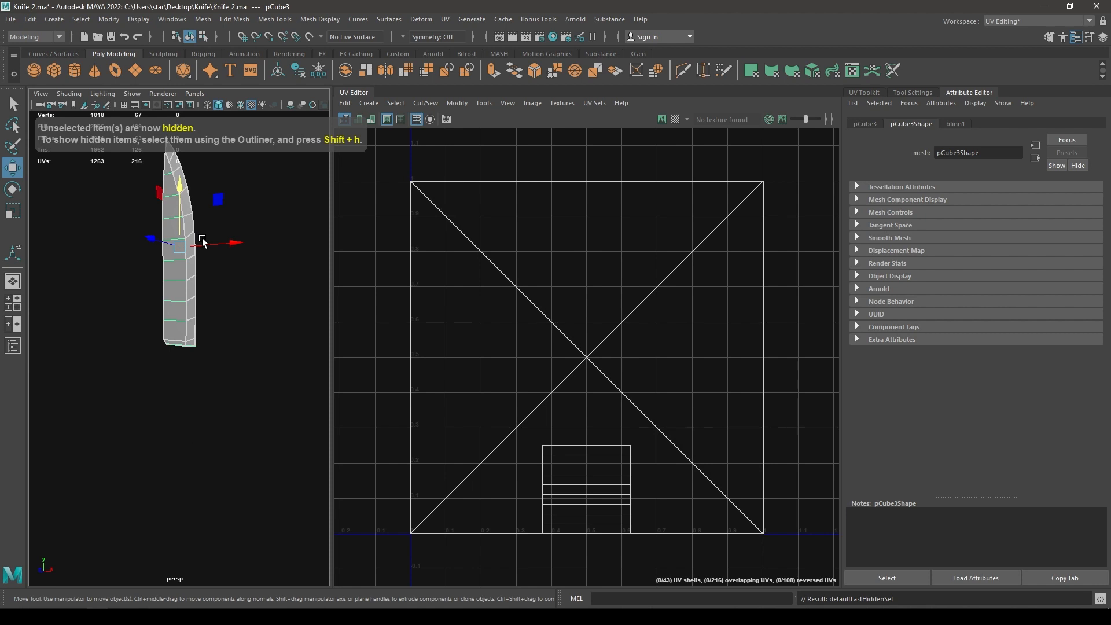
{"action": "key", "text": "f"}
{"action": "left_click_drag", "start_coordinate": [199, 248], "coordinate": [117, 263], "text": "alt"}
{"action": "scroll", "coordinate": [183, 286], "scroll_direction": "up", "scroll_amount": 3}
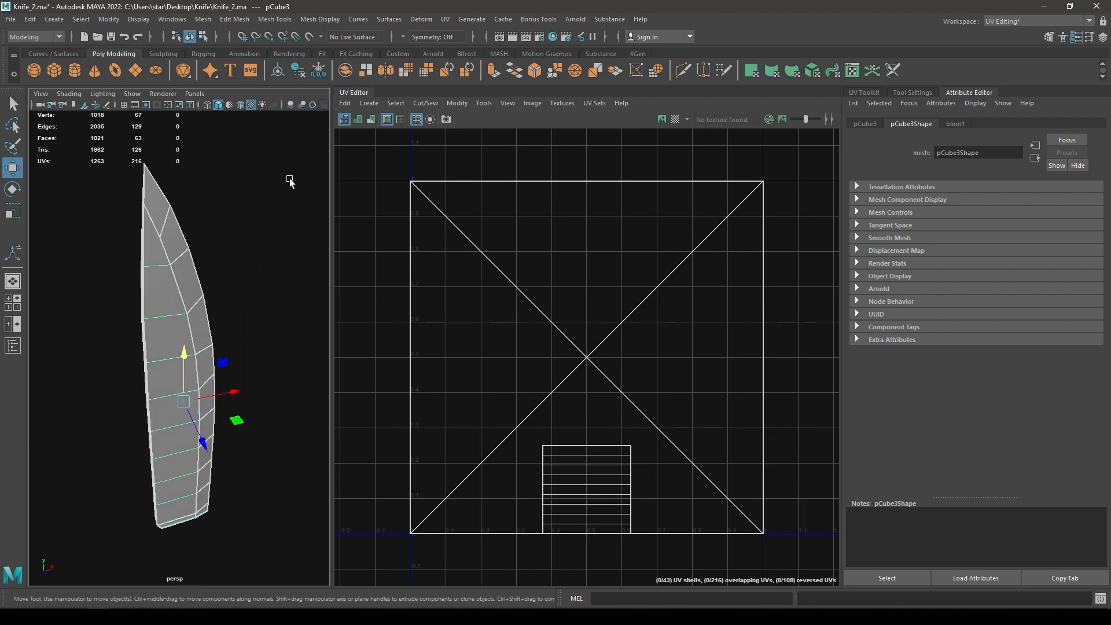
{"action": "left_click", "coordinate": [368, 103]}
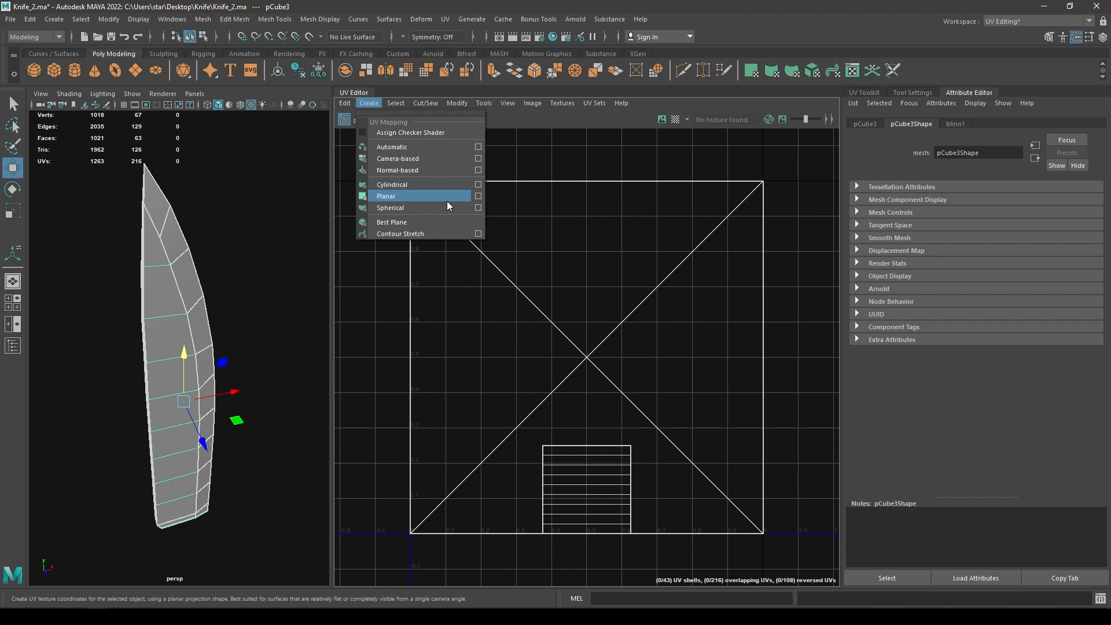
{"action": "left_click", "coordinate": [432, 153]}
- Cut UV seams along the blade's cutting edge and the edges bordering its spine
{"action": "right_click_drag", "start_coordinate": [196, 278], "coordinate": [196, 237]}
{"action": "left_click_drag", "start_coordinate": [231, 280], "coordinate": [131, 282], "text": "alt"}
{"action": "right_click_drag", "start_coordinate": [132, 282], "coordinate": [184, 322], "text": "alt"}
{"action": "middle_click_drag", "start_coordinate": [184, 322], "coordinate": [228, 406], "text": "alt"}
{"action": "right_click_drag", "start_coordinate": [227, 406], "coordinate": [203, 358], "text": "alt"}
{"action": "left_click_drag", "start_coordinate": [203, 358], "coordinate": [286, 422], "text": "alt"}
{"action": "left_click", "coordinate": [160, 332]}
{"action": "double_click", "coordinate": [161, 327]}
{"action": "double_click", "coordinate": [155, 346], "text": "shift"}
{"action": "right_click_drag", "start_coordinate": [285, 422], "coordinate": [208, 434], "text": "alt"}
{"action": "middle_click_drag", "start_coordinate": [507, 339], "coordinate": [616, 336], "text": "alt"}
{"action": "scroll", "coordinate": [643, 339], "scroll_direction": "up", "scroll_amount": 1}
{"action": "scroll", "coordinate": [650, 355], "scroll_direction": "down", "scroll_amount": 1}
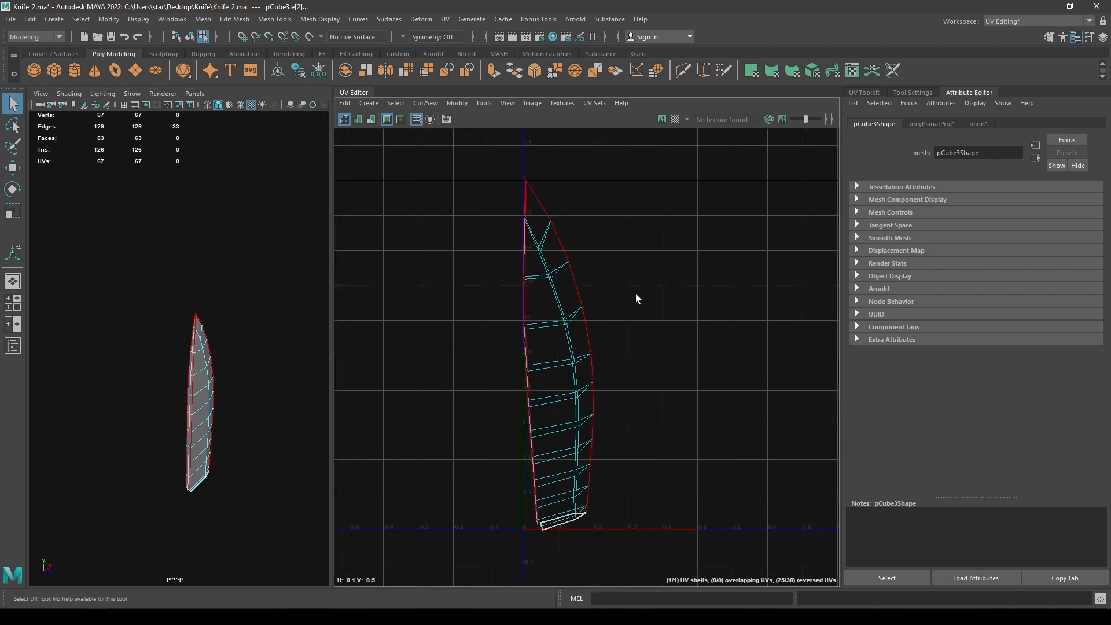
{"action": "right_click_drag", "start_coordinate": [682, 231], "coordinate": [637, 217], "text": "shift"}
- Unfold all of the blade's UV shells and lay them out side by side
{"action": "key", "text": "w"}
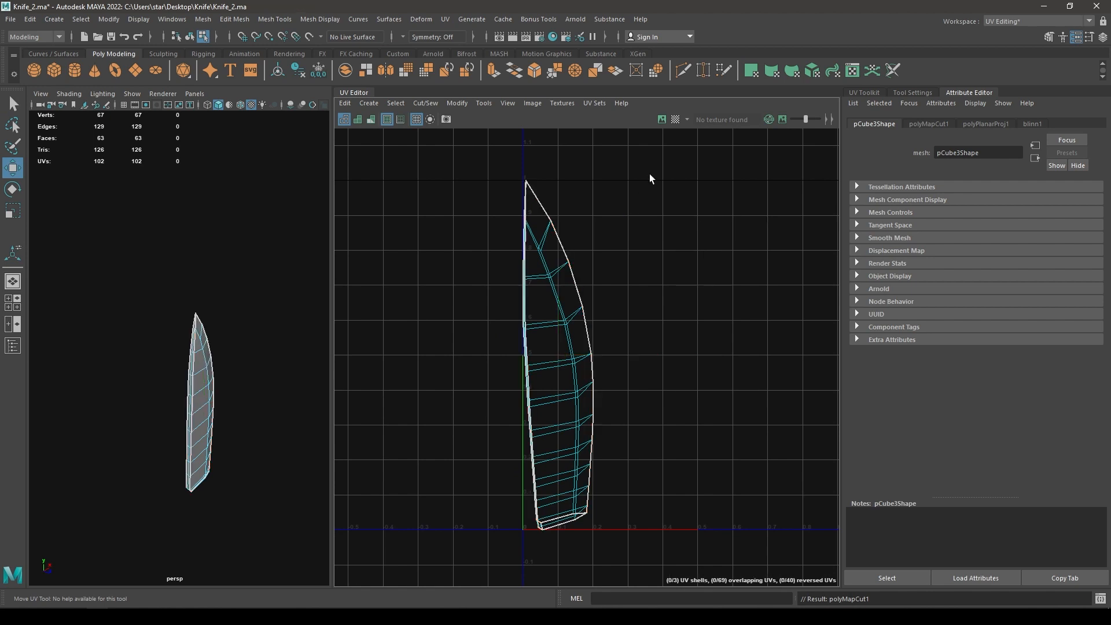
{"action": "right_click_drag", "start_coordinate": [570, 295], "coordinate": [515, 294], "text": "shift"}
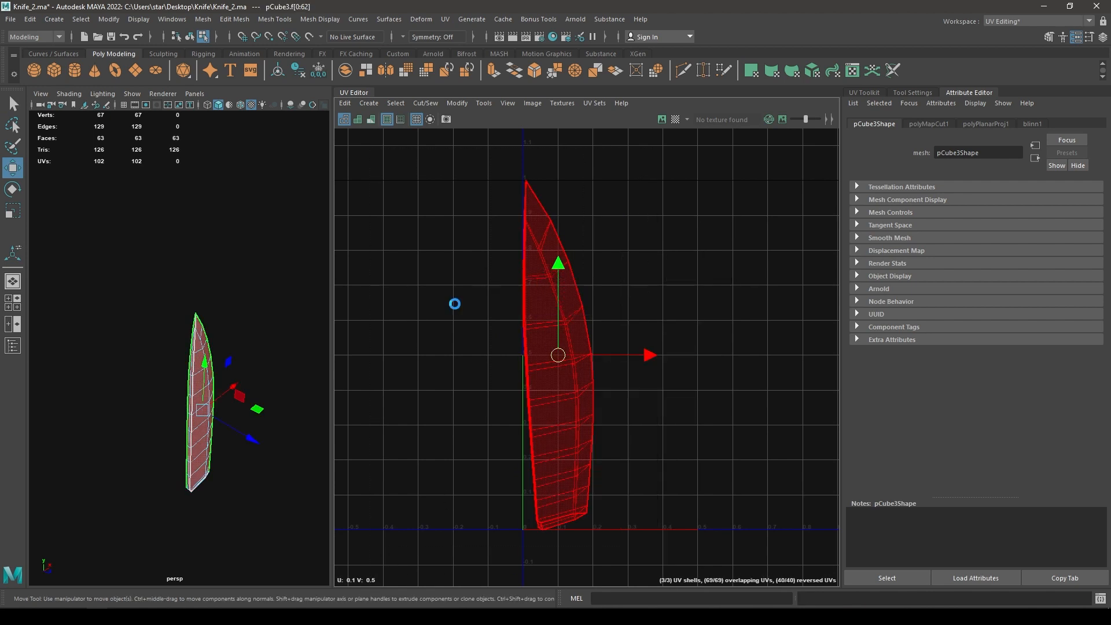
{"action": "key", "text": "f"}
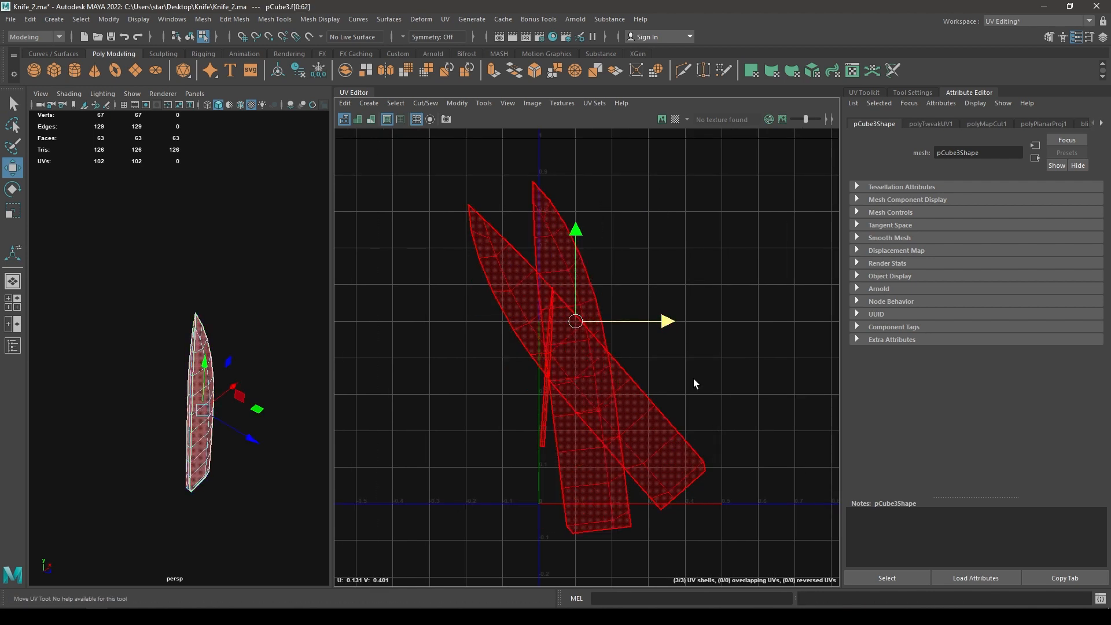
{"action": "middle_click_drag", "start_coordinate": [696, 382], "coordinate": [671, 386], "text": "alt"}
{"action": "left_click", "coordinate": [671, 386]}
{"action": "left_click", "coordinate": [518, 433]}
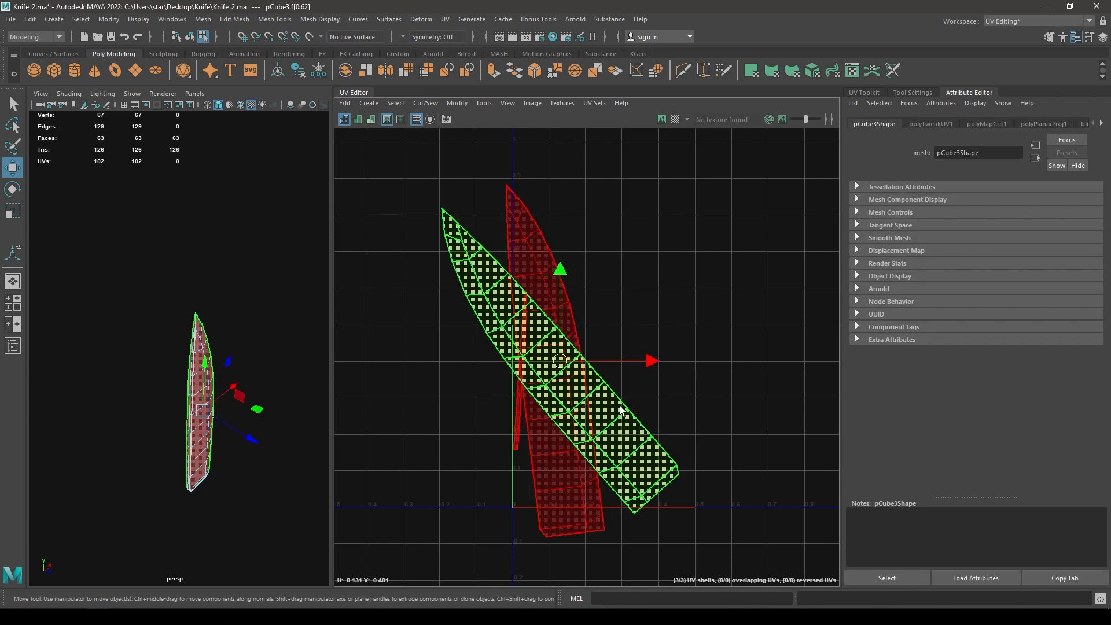
{"action": "right_click_drag", "start_coordinate": [646, 334], "coordinate": [491, 390], "text": "shift"}
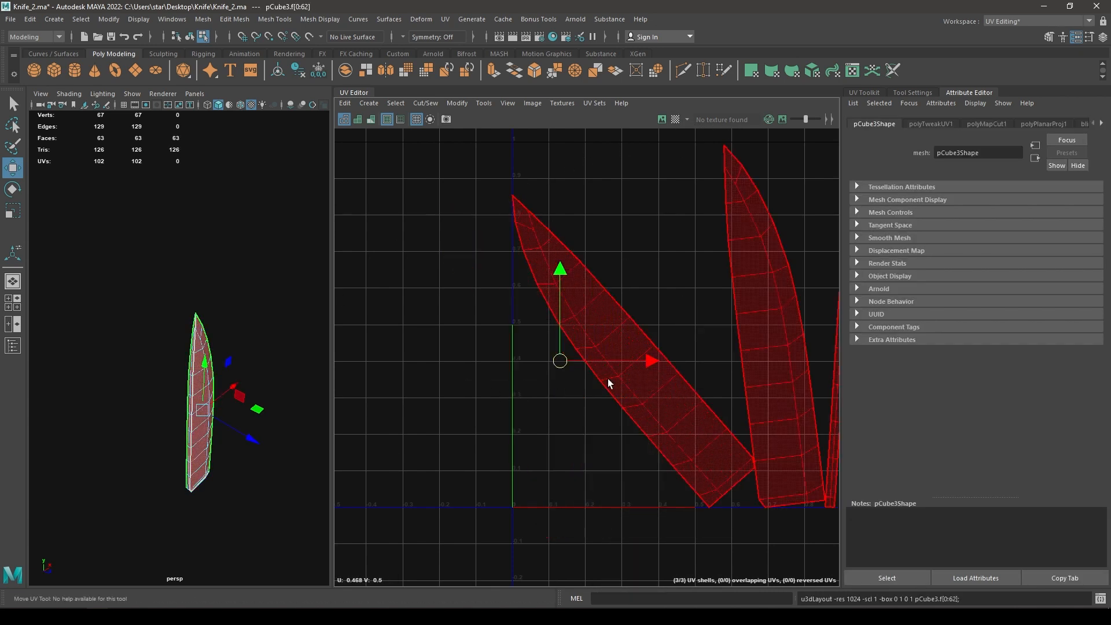
- Orient the diagonal blade-side UV shell and rotate it upright with the tip pointing up
{"action": "left_click", "coordinate": [657, 370]}
{"action": "right_click_drag", "start_coordinate": [658, 265], "coordinate": [644, 447], "text": "shift"}
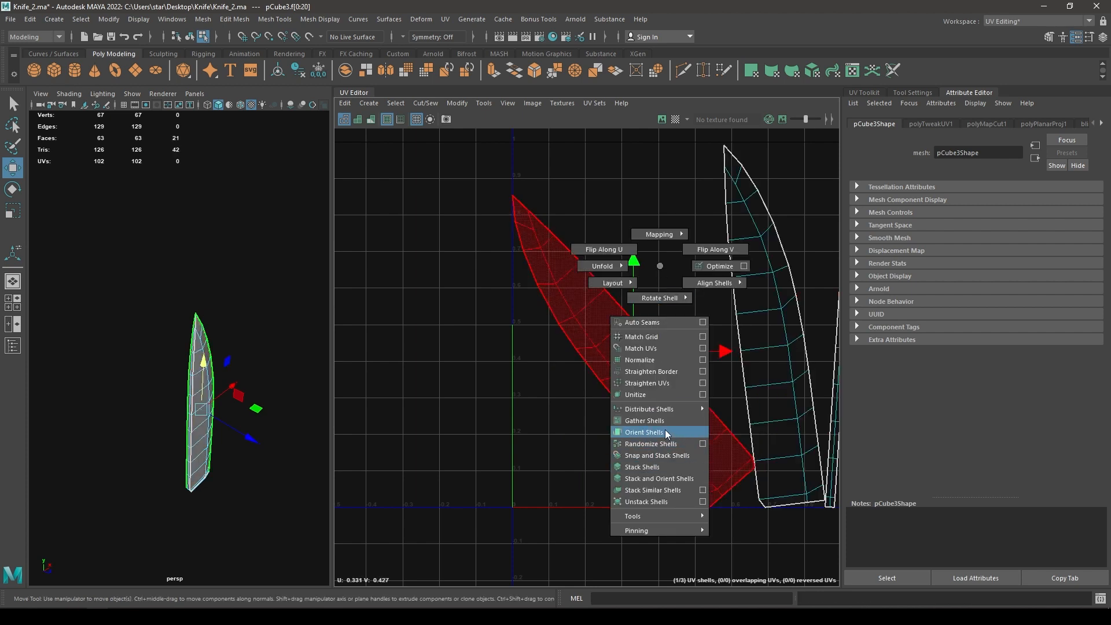
{"action": "right_click_drag", "start_coordinate": [650, 432], "coordinate": [650, 431], "text": "shift"}
{"action": "key", "text": "e"}
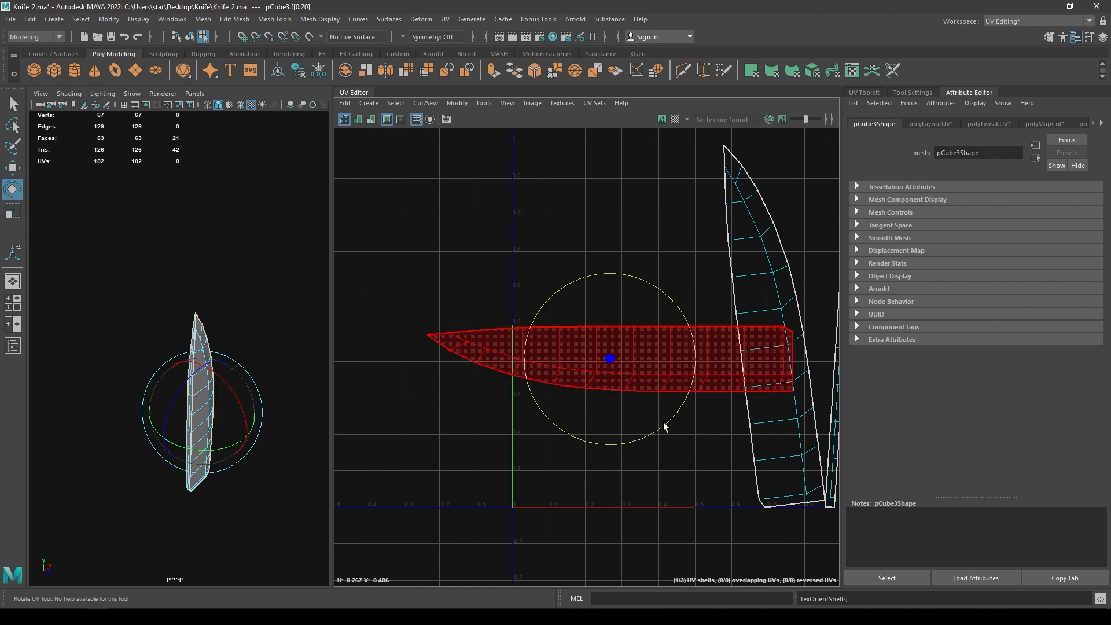
{"action": "left_click_drag", "start_coordinate": [663, 422], "coordinate": [529, 442]}
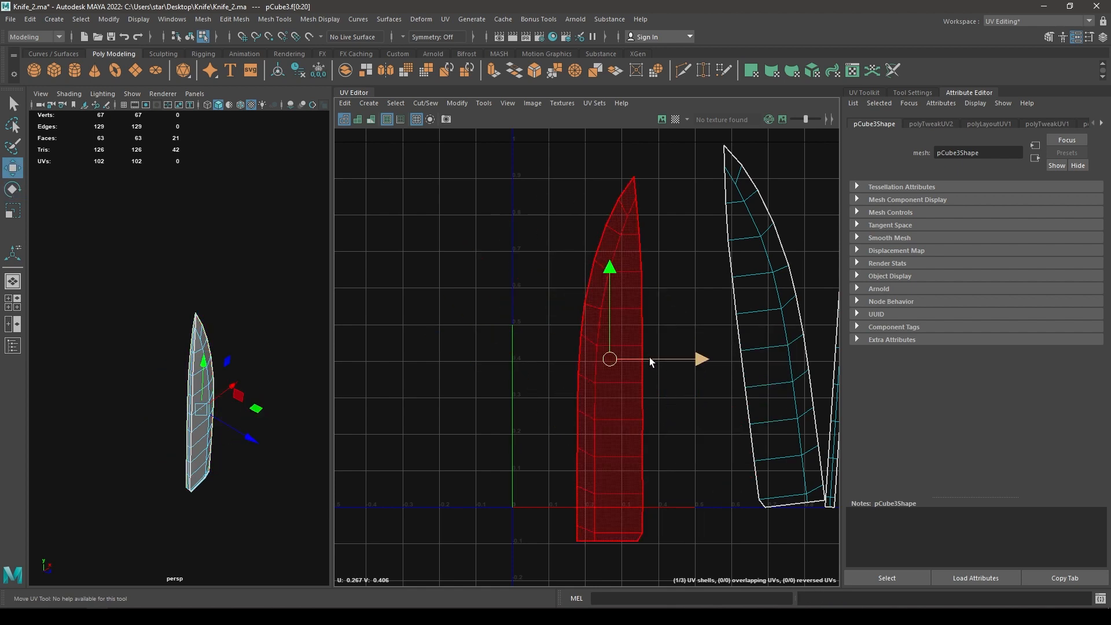
{"action": "right_click_drag", "start_coordinate": [649, 357], "coordinate": [650, 382], "text": "shift"}
{"action": "right_click_drag", "start_coordinate": [641, 514], "coordinate": [640, 513], "text": "shift"}
- Orient the second blade-side UV shell and rotate it upright with the tip pointing up
{"action": "left_click", "coordinate": [760, 415]}
{"action": "key", "text": "g"}
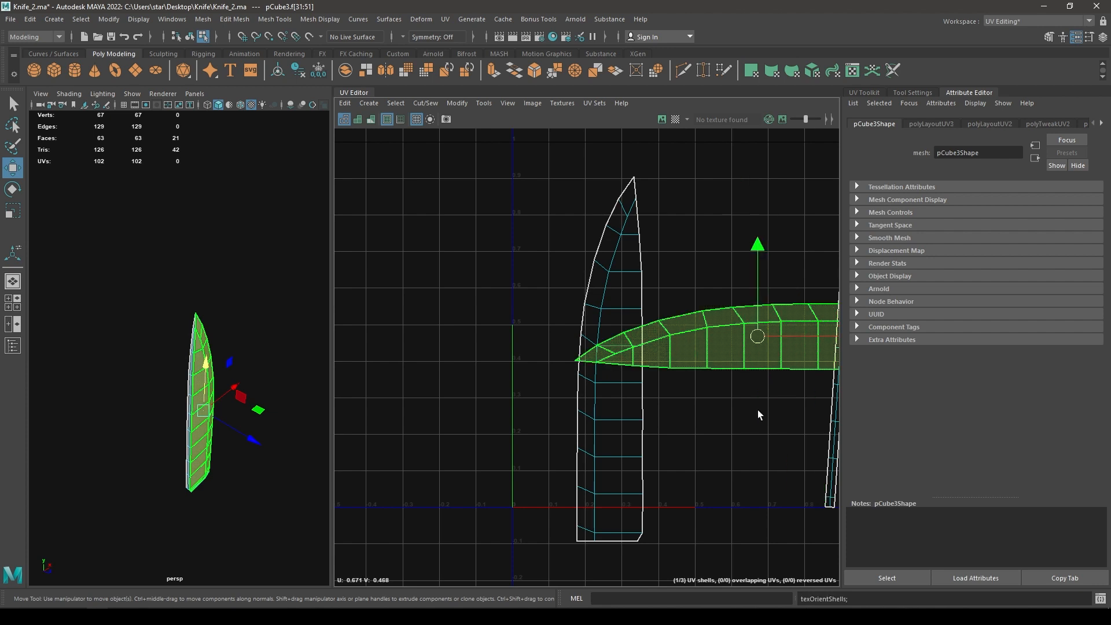
{"action": "key", "text": "e"}
{"action": "middle_click_drag", "start_coordinate": [770, 381], "coordinate": [653, 376], "text": "alt"}
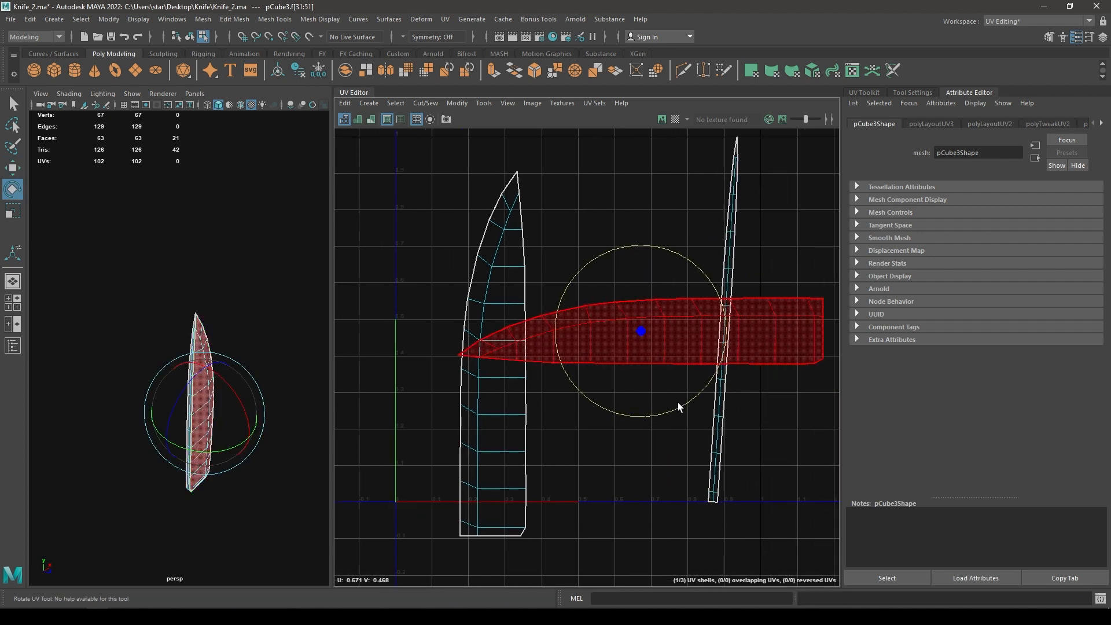
{"action": "left_click_drag", "start_coordinate": [679, 406], "coordinate": [505, 384]}
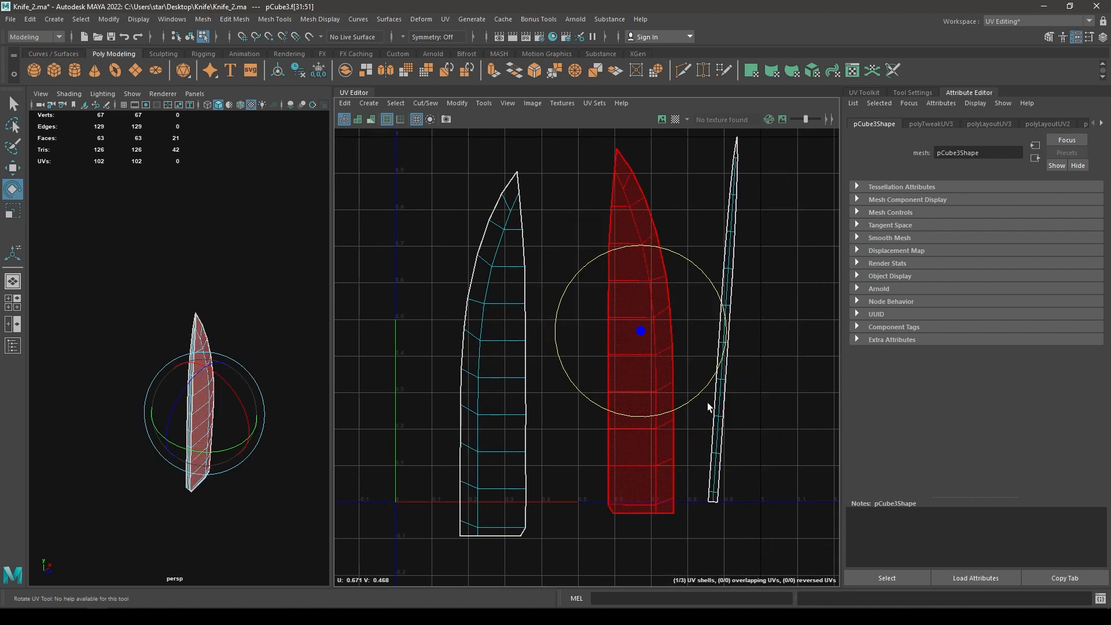
- Apply Orient Shells to the blade's narrow spine UV shell to straighten it vertically
{"action": "left_click", "coordinate": [715, 407]}
{"action": "key", "text": "g"}
{"action": "key", "text": "w"}
{"action": "scroll", "coordinate": [774, 443], "scroll_direction": "down", "scroll_amount": 2}
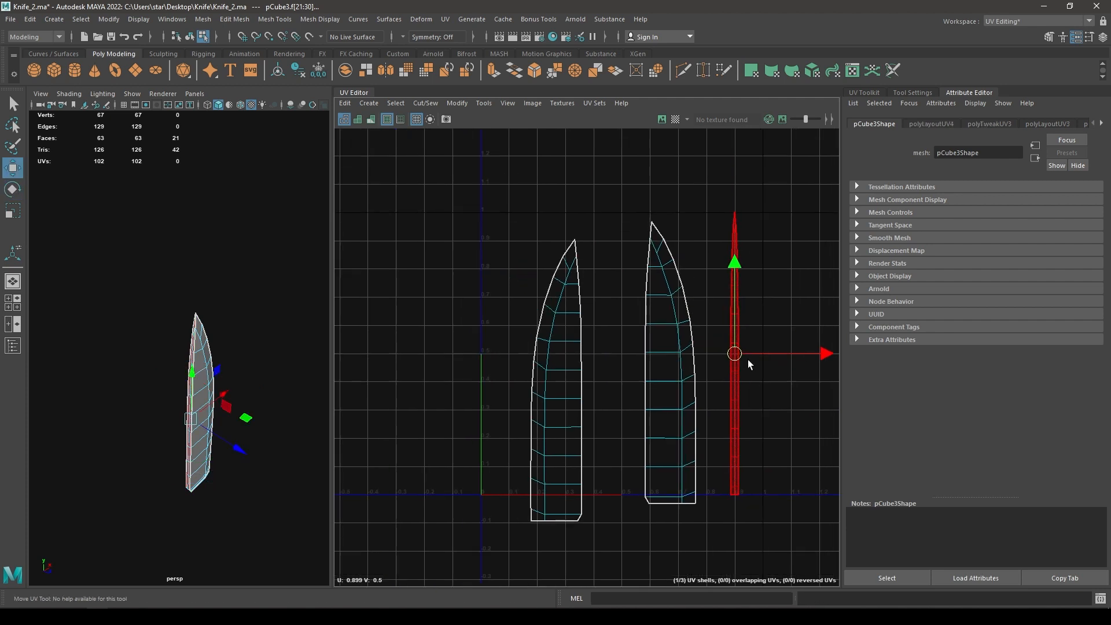
- Select all of the blade's UV shells and lay them out side by side within the 0–1 UV tile
{"action": "left_click_drag", "start_coordinate": [447, 455], "coordinate": [447, 455]}
{"action": "right_click_drag", "start_coordinate": [667, 342], "coordinate": [516, 404], "text": "shift"}
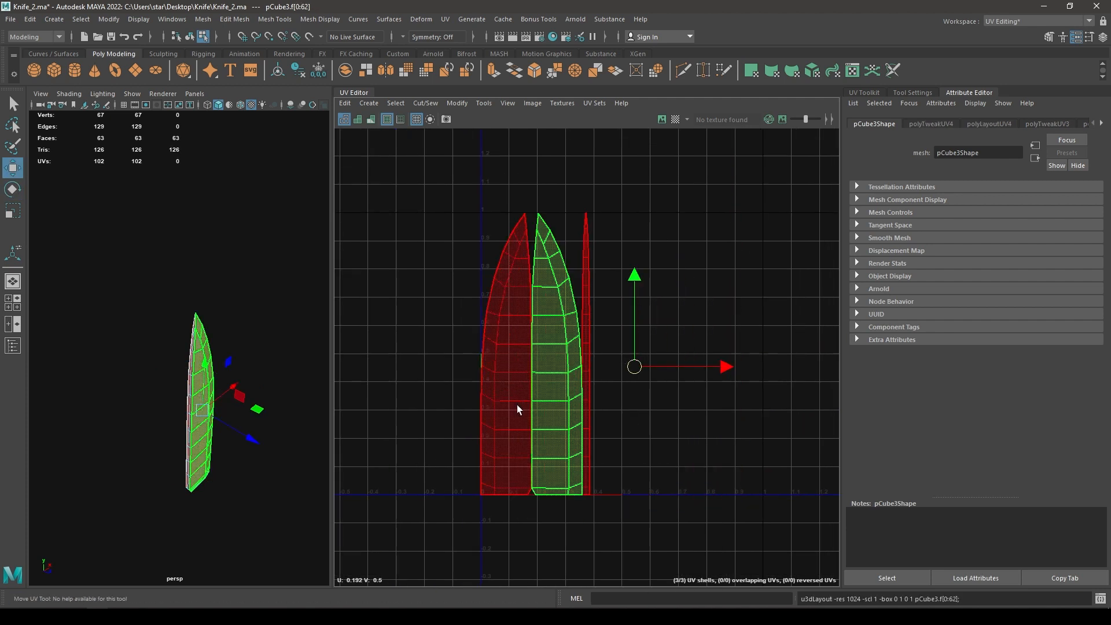
{"action": "right_click_drag", "start_coordinate": [632, 326], "coordinate": [699, 466], "text": "alt"}
{"action": "left_click", "coordinate": [613, 476]}
{"action": "scroll", "coordinate": [610, 393], "scroll_direction": "down", "scroll_amount": 1}
{"action": "middle_click_drag", "start_coordinate": [607, 379], "coordinate": [625, 374], "text": "alt"}
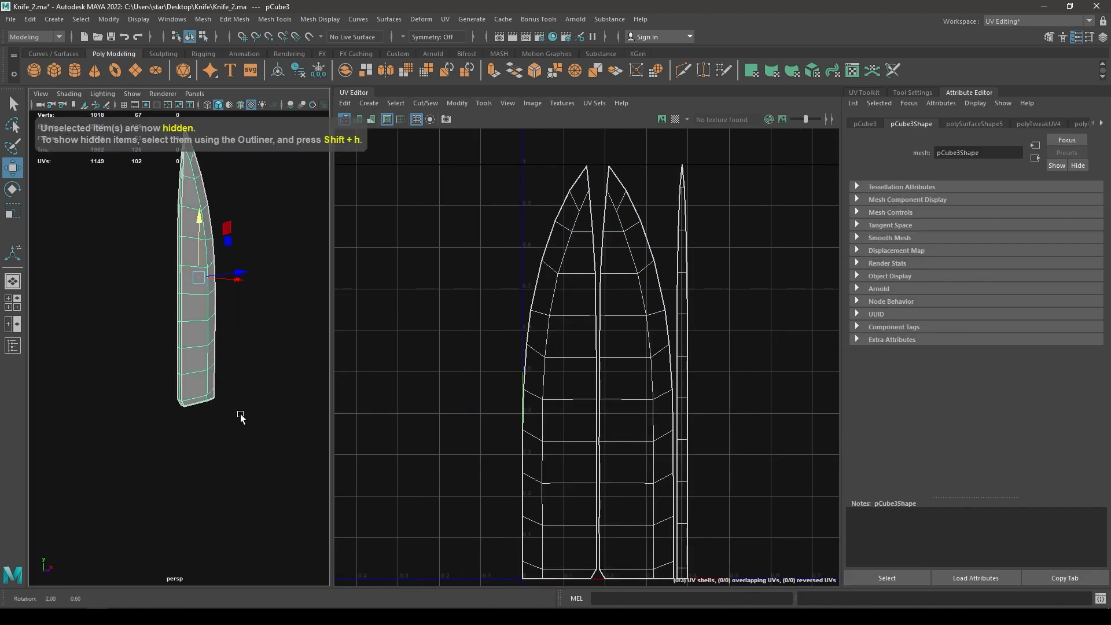
- Bring back the hidden knife parts, then isolate the crossguard by hiding everything else
{"action": "key", "text": "ctrl+z"}
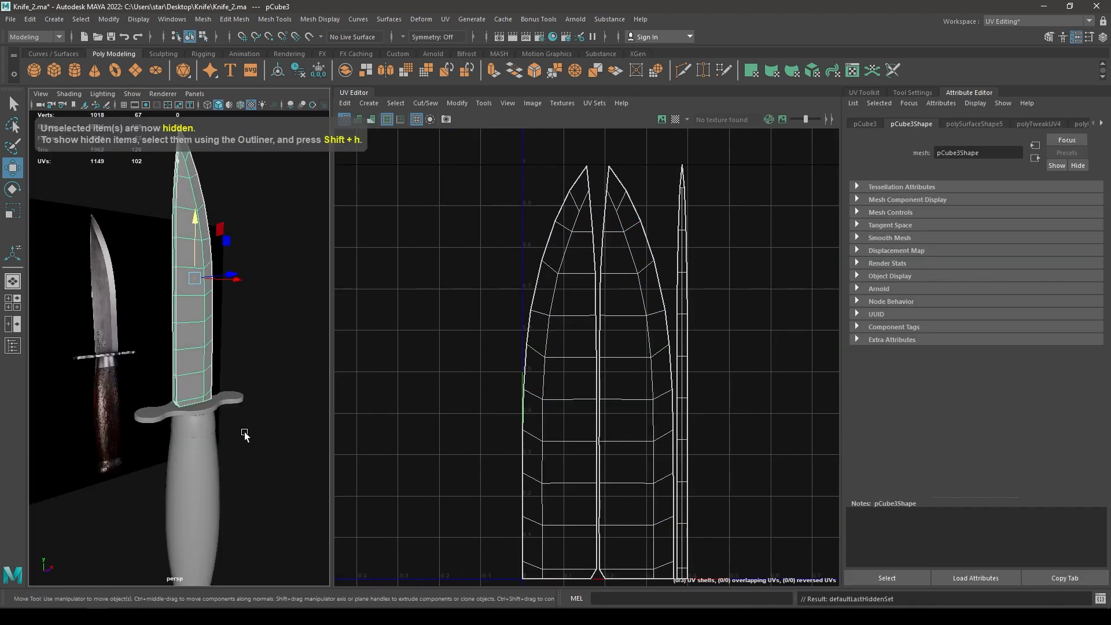
{"action": "left_click_drag", "start_coordinate": [242, 454], "coordinate": [199, 434], "text": "alt"}
{"action": "scroll", "coordinate": [217, 440], "scroll_direction": "down", "scroll_amount": 3}
{"action": "scroll", "coordinate": [199, 434], "scroll_direction": "up", "scroll_amount": 6}
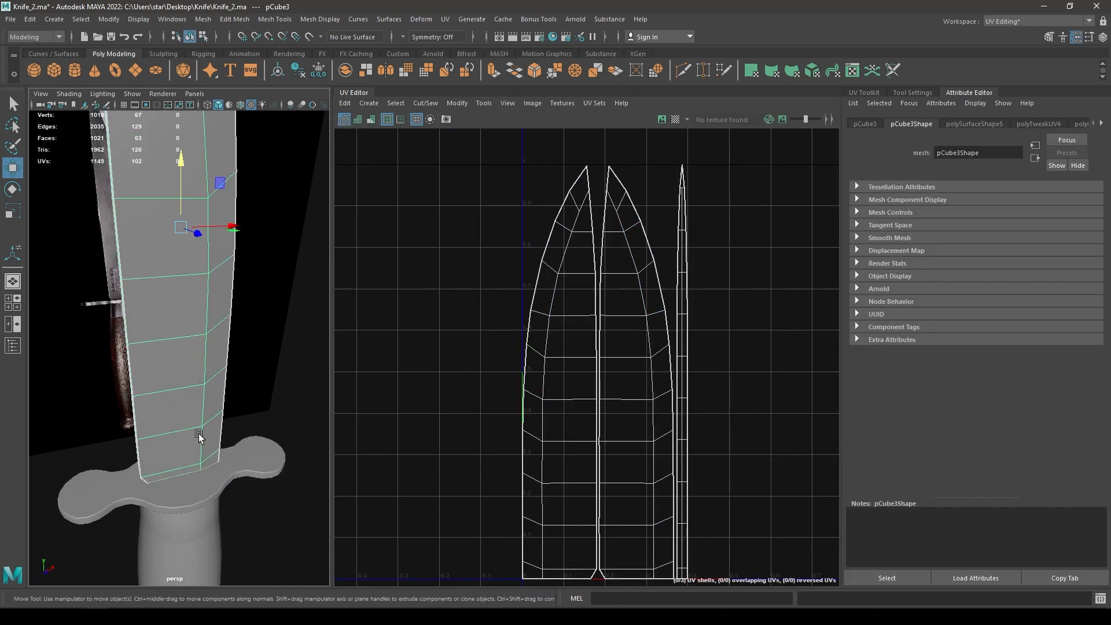
{"action": "left_click", "coordinate": [204, 485]}
{"action": "key", "text": "f"}
{"action": "key", "text": "alt+h"}
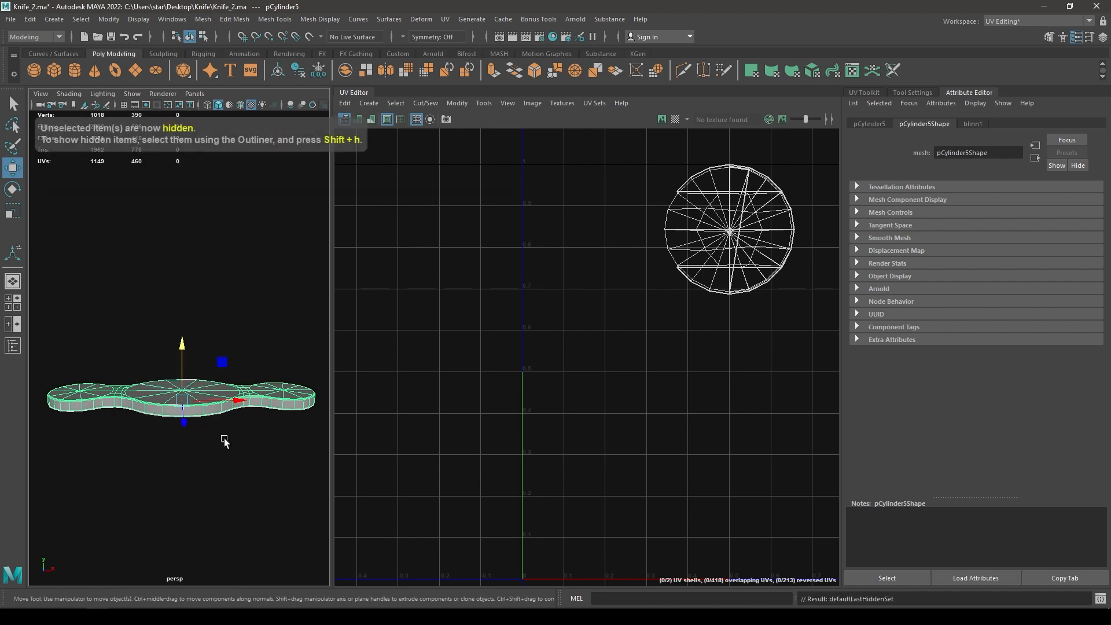
- Apply a Camera-based UV projection to the crossguard from a view angled down onto its upper face
{"action": "left_click_drag", "start_coordinate": [224, 440], "coordinate": [264, 430], "text": "alt"}
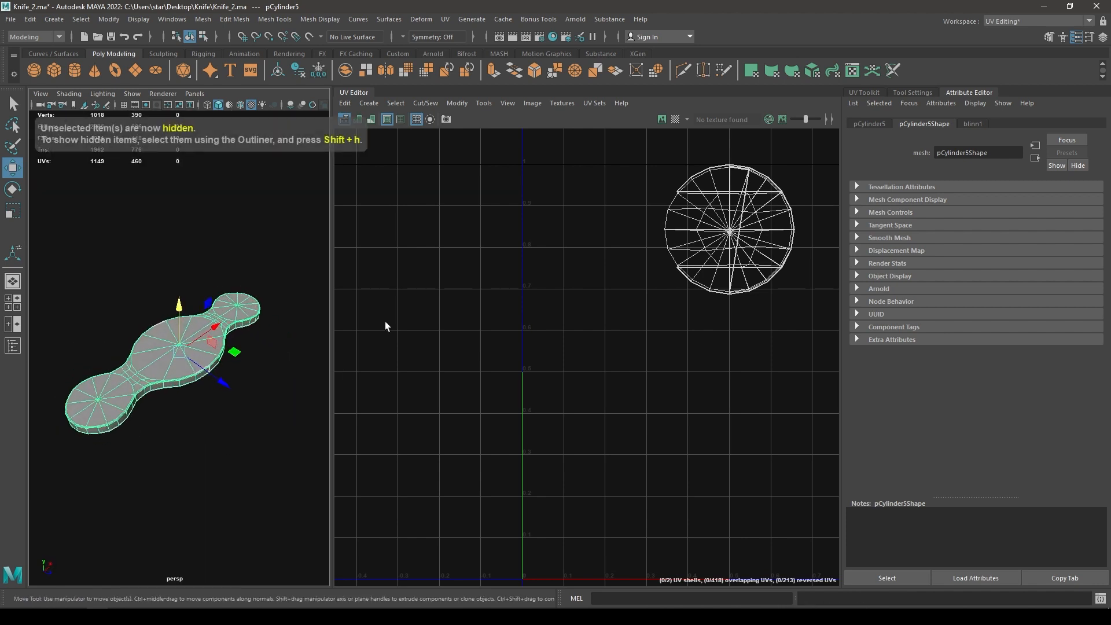
{"action": "left_click", "coordinate": [376, 101]}
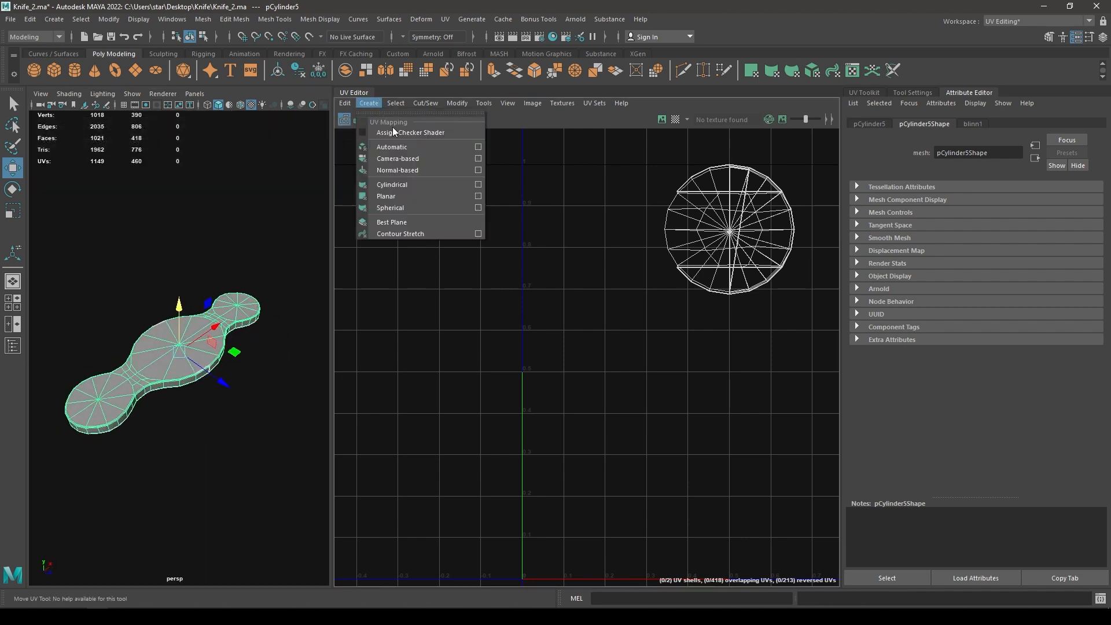
{"action": "left_click", "coordinate": [397, 161]}
- Select the edge loops running around the crossguard's upper and lower rims
{"action": "right_click_drag", "start_coordinate": [228, 323], "coordinate": [225, 264]}
{"action": "left_click_drag", "start_coordinate": [258, 359], "coordinate": [295, 360], "text": "alt"}
{"action": "right_click_drag", "start_coordinate": [295, 359], "coordinate": [220, 415], "text": "alt"}
{"action": "middle_click_drag", "start_coordinate": [173, 490], "coordinate": [207, 460], "text": "alt"}
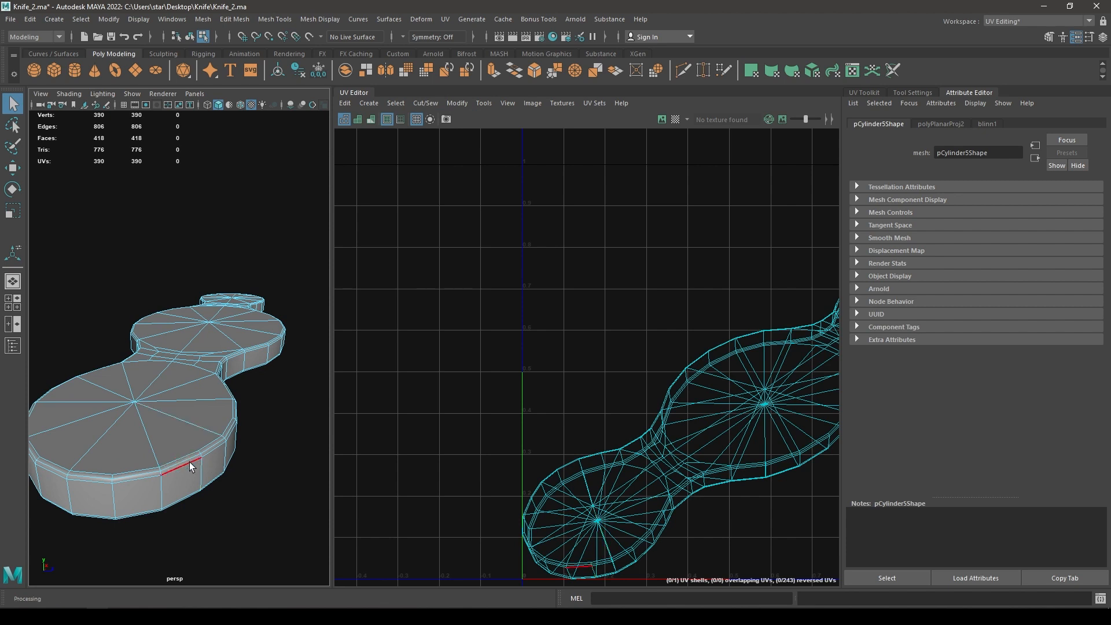
{"action": "left_click_drag", "start_coordinate": [187, 462], "coordinate": [128, 459], "text": "alt"}
{"action": "double_click", "coordinate": [213, 349], "text": "shift"}
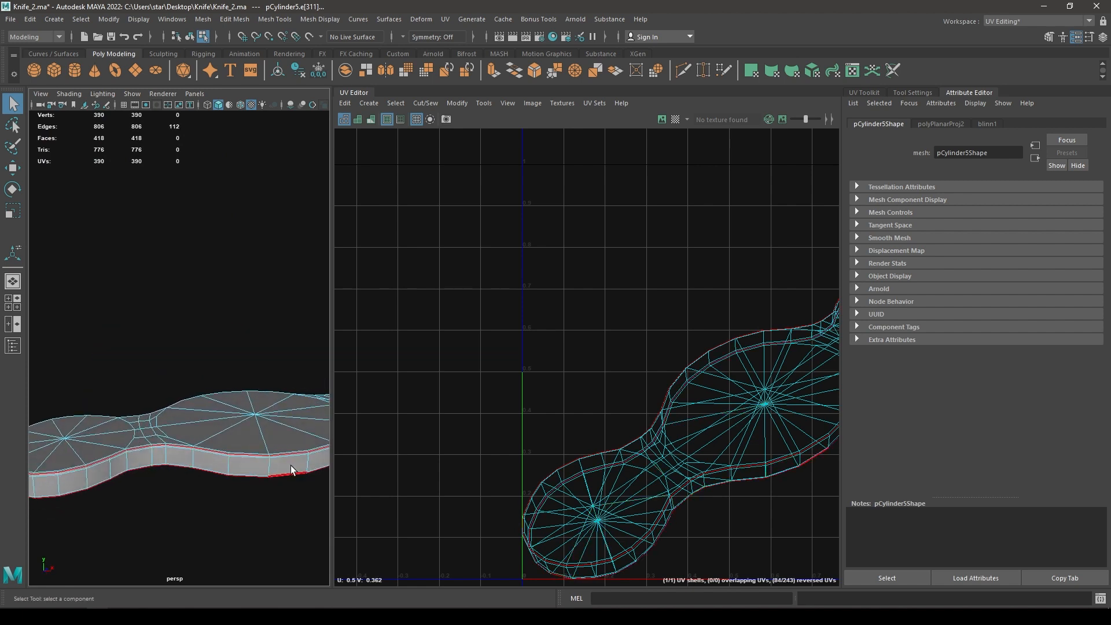
- Add the vertical edges across one spot of the crossguard's side wall to the selection and cut the UVs along all selected edges
{"action": "left_click_drag", "start_coordinate": [290, 466], "coordinate": [45, 487], "text": "alt"}
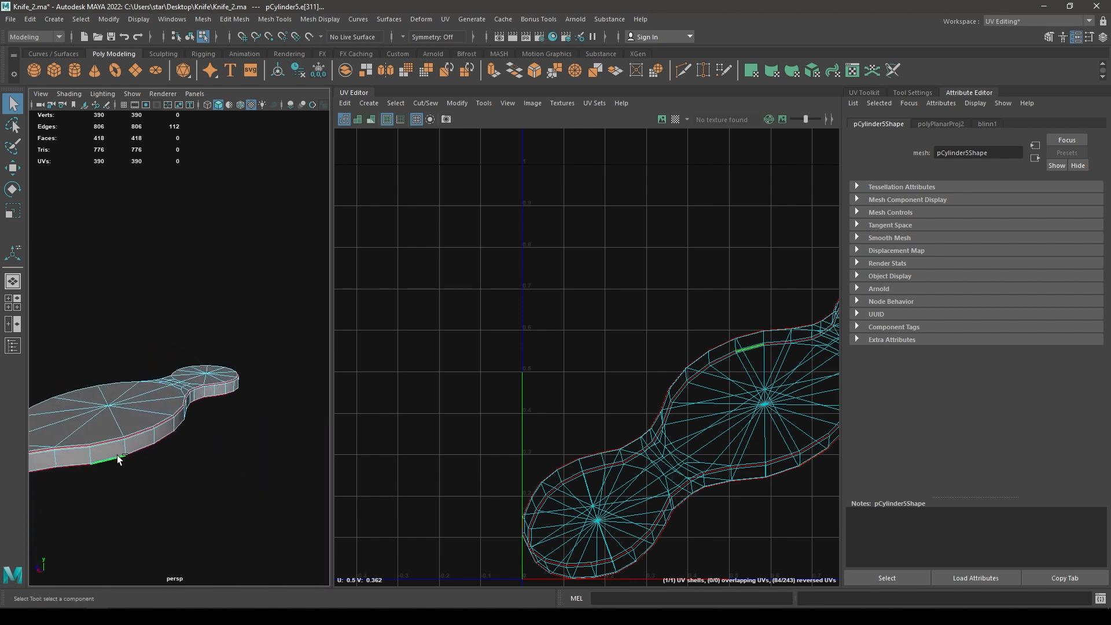
{"action": "scroll", "coordinate": [155, 507], "scroll_direction": "up", "scroll_amount": 6}
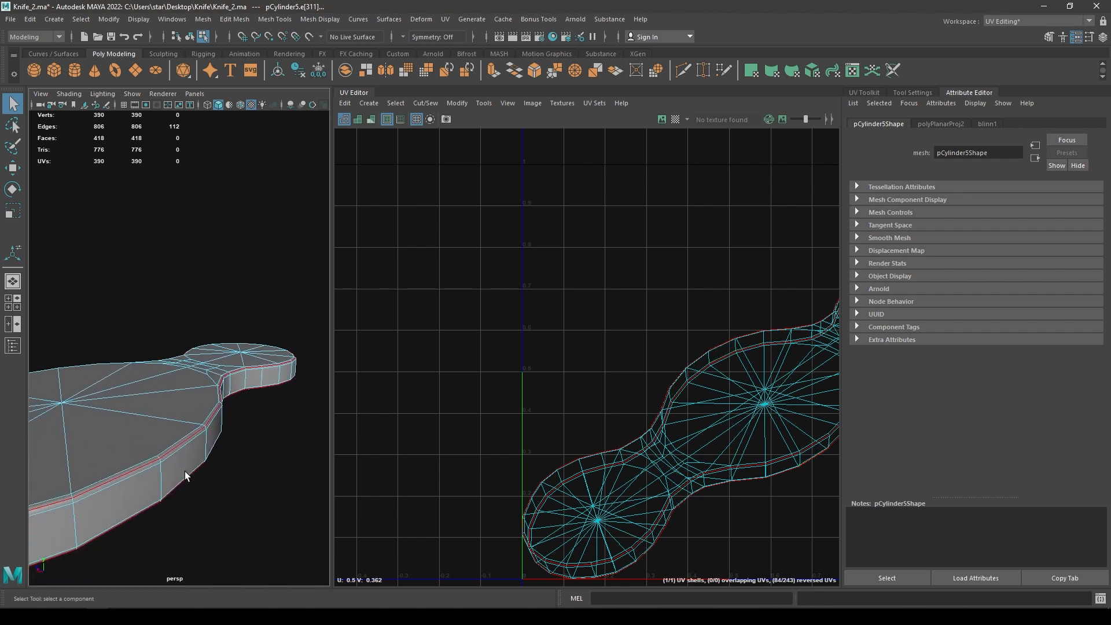
{"action": "left_click", "coordinate": [153, 502], "text": "shift"}
{"action": "left_click_drag", "start_coordinate": [152, 501], "coordinate": [277, 431], "text": "alt"}
{"action": "left_click", "coordinate": [129, 427], "text": "shift"}
{"action": "scroll", "coordinate": [713, 429], "scroll_direction": "down", "scroll_amount": 3}
{"action": "middle_click_drag", "start_coordinate": [716, 265], "coordinate": [608, 270], "text": "alt"}
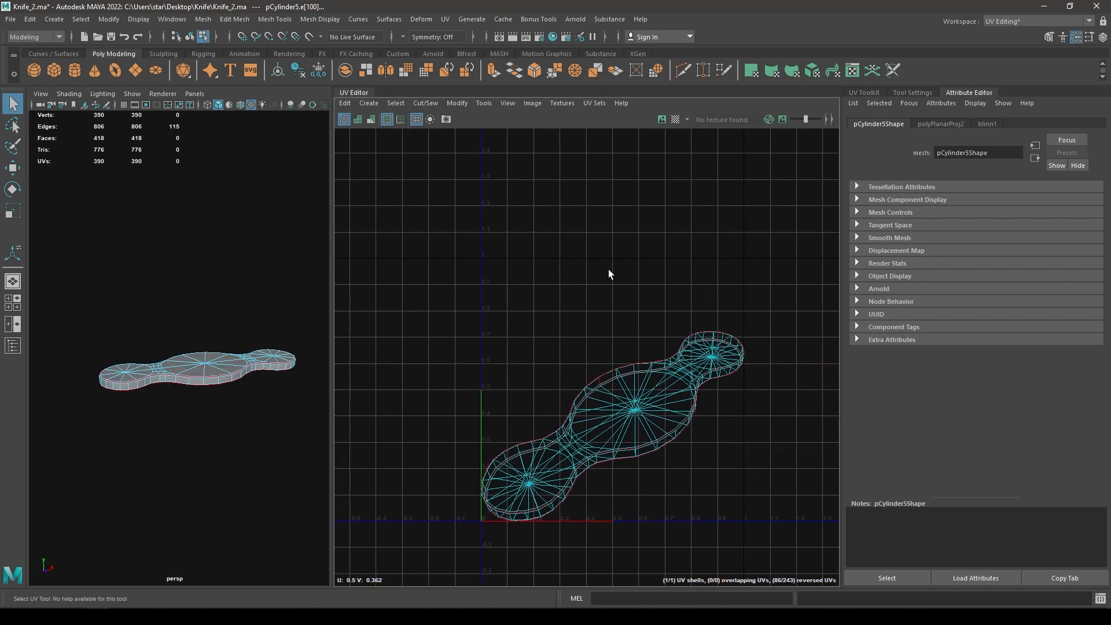
- Move the crossguard's two flat face UV shells away from the side-wall shell, then select the side-wall shell
{"action": "right_click_drag", "start_coordinate": [609, 269], "coordinate": [540, 225]}
{"action": "key", "text": "w"}
{"action": "left_click", "coordinate": [629, 389]}
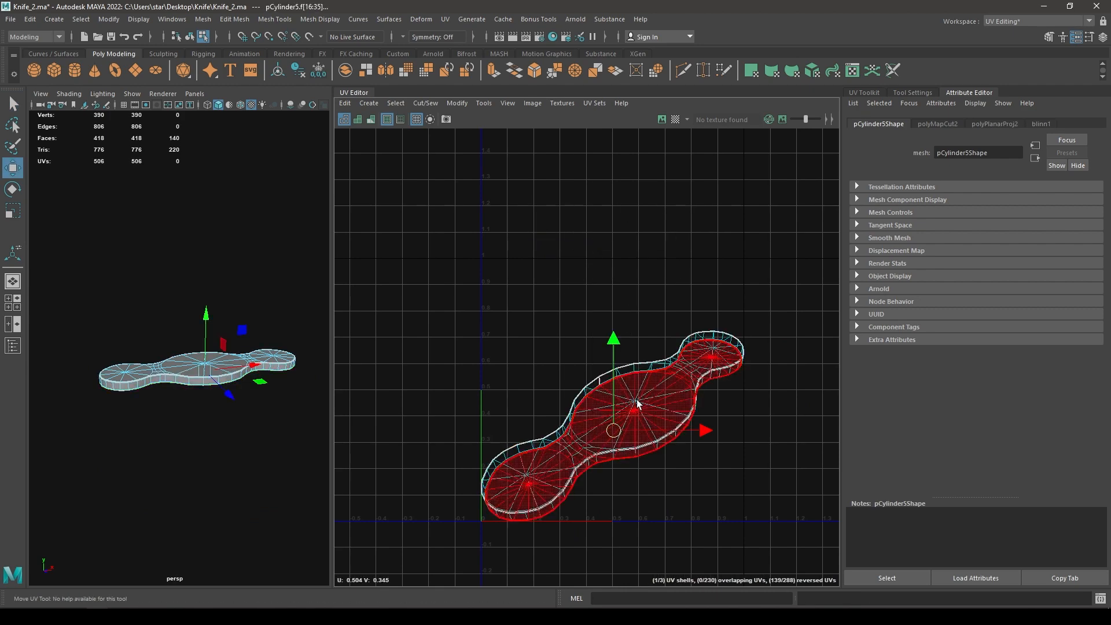
{"action": "left_click_drag", "start_coordinate": [609, 422], "coordinate": [553, 305]}
{"action": "left_click", "coordinate": [623, 405]}
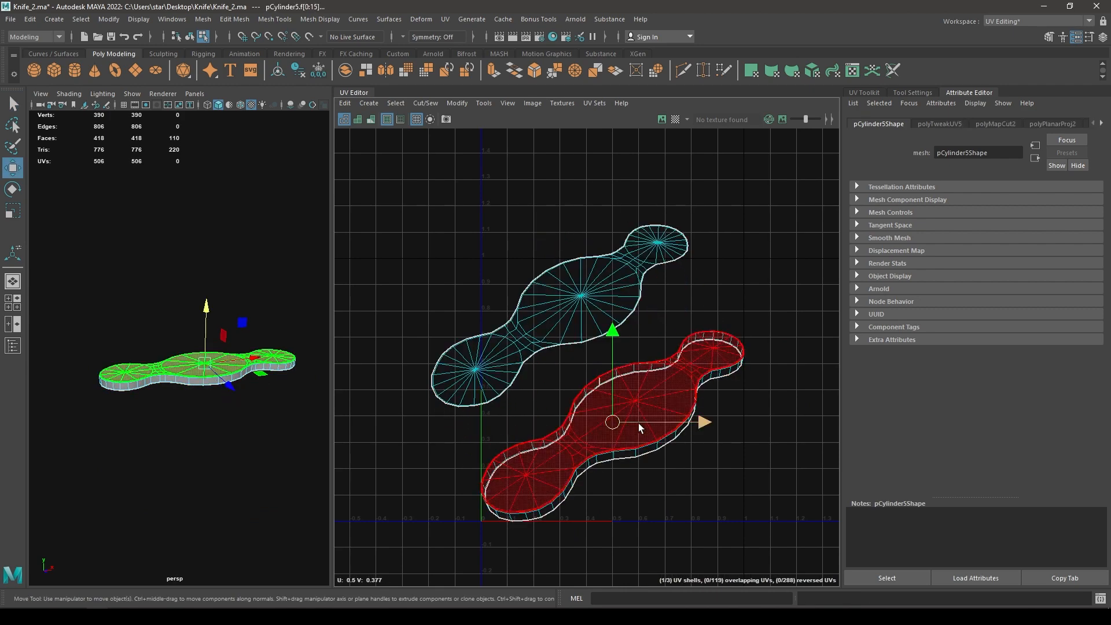
{"action": "left_click_drag", "start_coordinate": [637, 422], "coordinate": [497, 231]}
{"action": "left_click", "coordinate": [616, 383]}
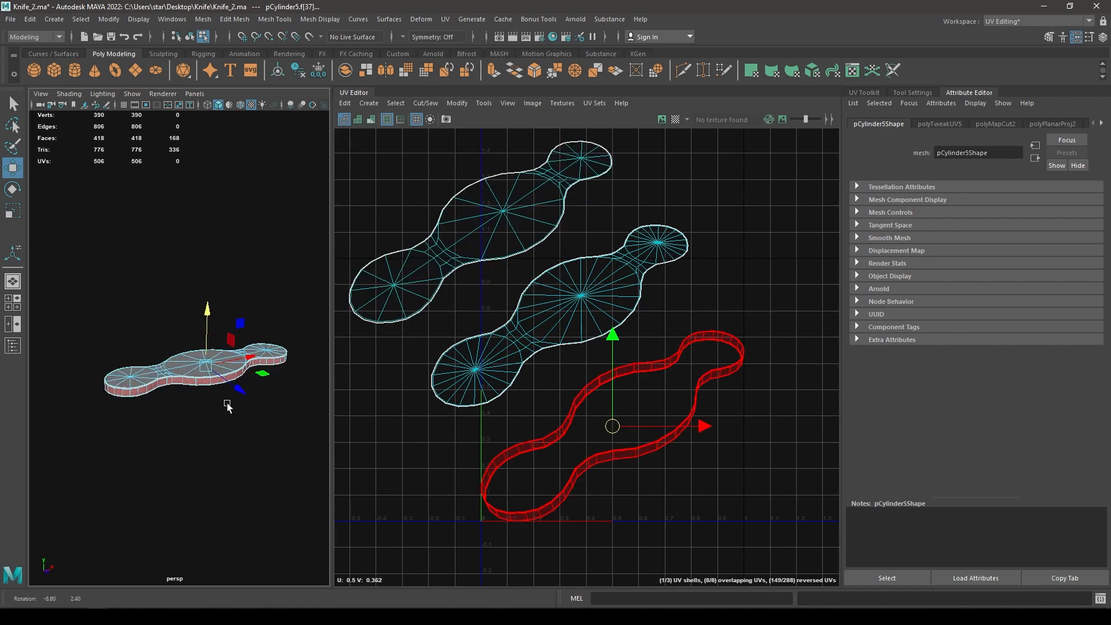
- Unfold the crossguard's ring-shaped side-wall UV shell into a straight strip
{"action": "scroll", "coordinate": [625, 457], "scroll_direction": "up", "scroll_amount": 3}
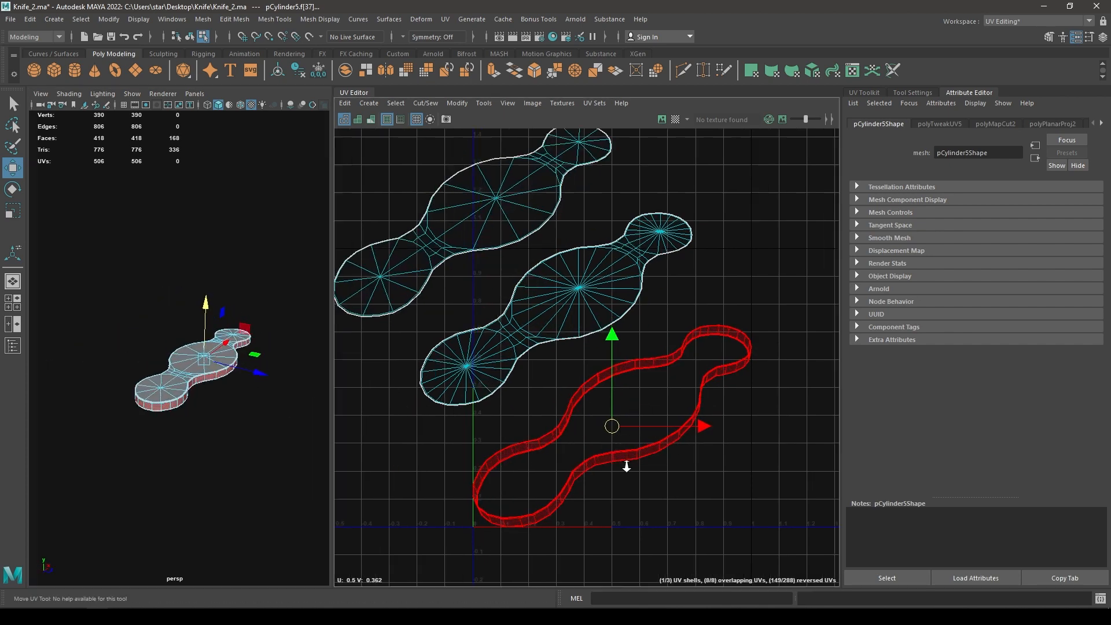
{"action": "scroll", "coordinate": [186, 370], "scroll_direction": "up", "scroll_amount": 5}
{"action": "scroll", "coordinate": [552, 362], "scroll_direction": "up", "scroll_amount": 1}
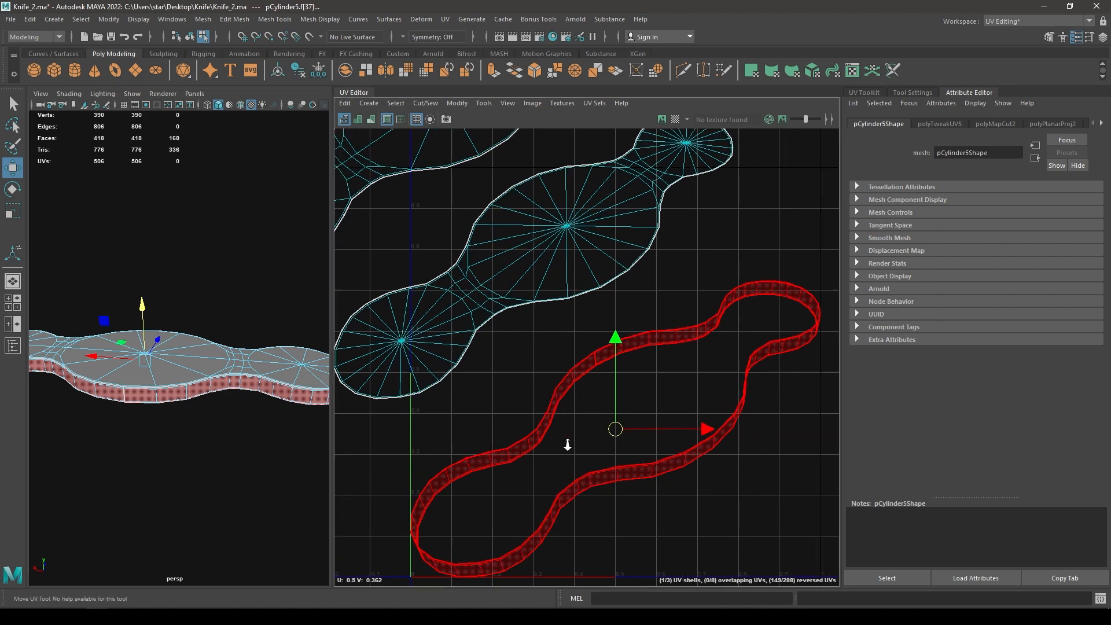
{"action": "right_click_drag", "start_coordinate": [665, 458], "coordinate": [641, 393], "text": "alt"}
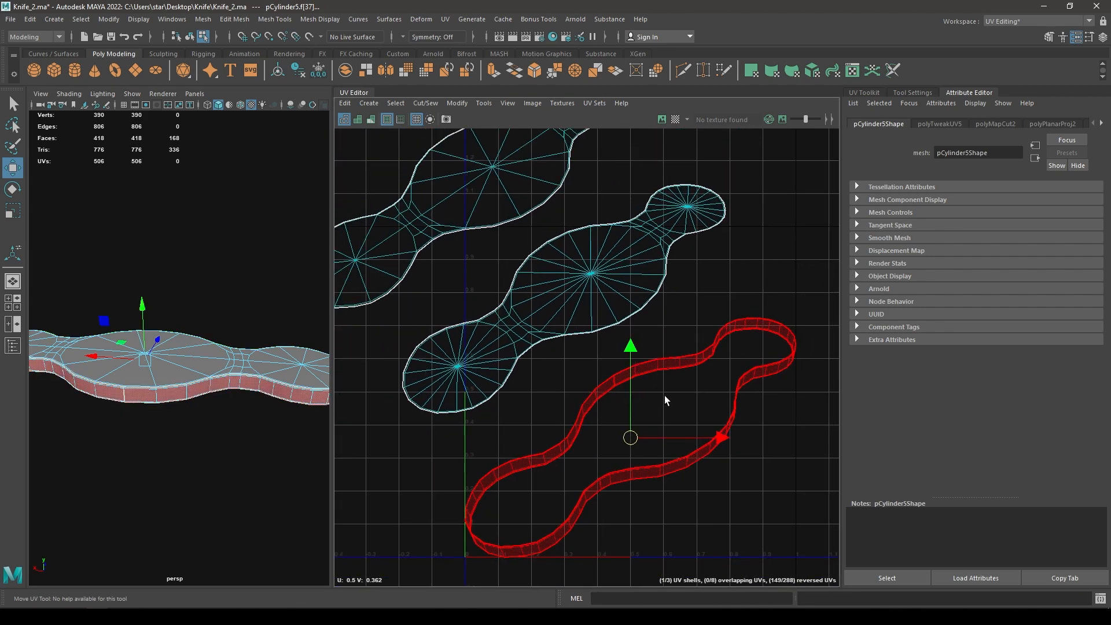
{"action": "left_click", "coordinate": [625, 428]}
{"action": "middle_click_drag", "start_coordinate": [627, 439], "coordinate": [605, 377], "text": "alt"}
{"action": "left_click", "coordinate": [577, 342]}
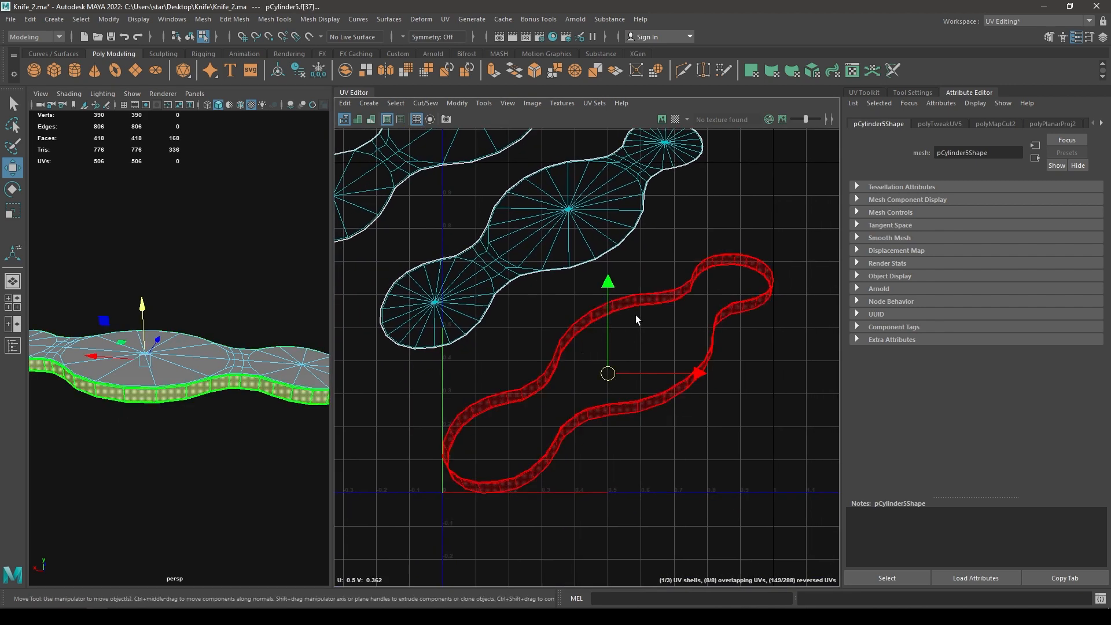
{"action": "right_click_drag", "start_coordinate": [682, 286], "coordinate": [465, 288], "text": "shift"}
{"action": "scroll", "coordinate": [717, 446], "scroll_direction": "down", "scroll_amount": 4}
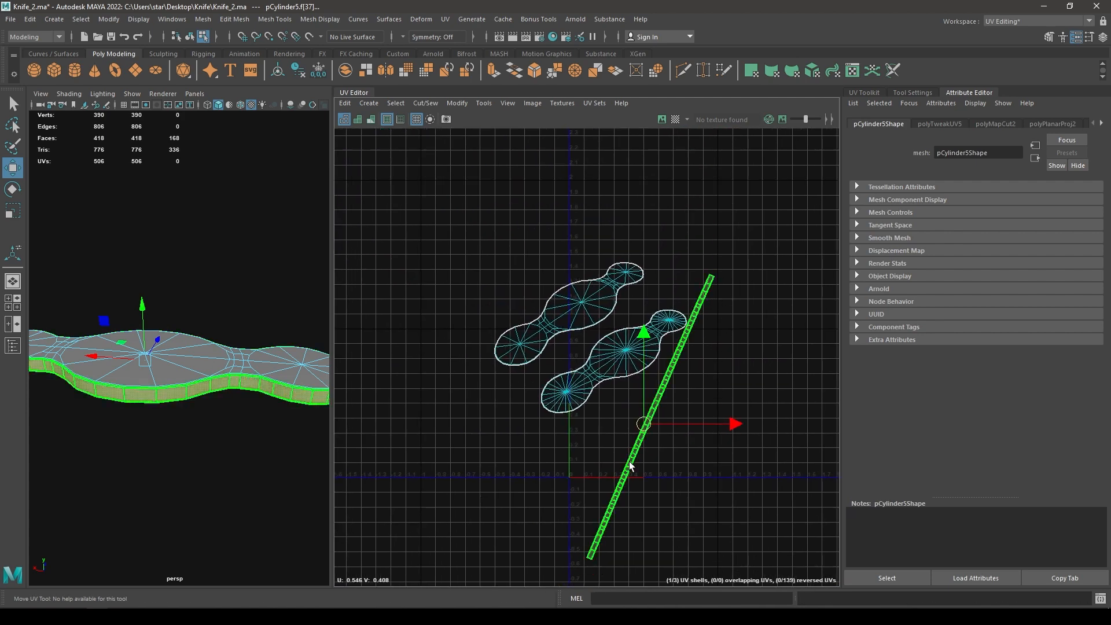
- Select all three crossguard UV shells and unfold them together
{"action": "key", "text": "e"}
{"action": "left_click_drag", "start_coordinate": [513, 199], "coordinate": [699, 312]}
{"action": "right_click_drag", "start_coordinate": [698, 312], "coordinate": [662, 310], "text": "shift"}
{"action": "key", "text": "f"}
{"action": "key", "text": "w"}
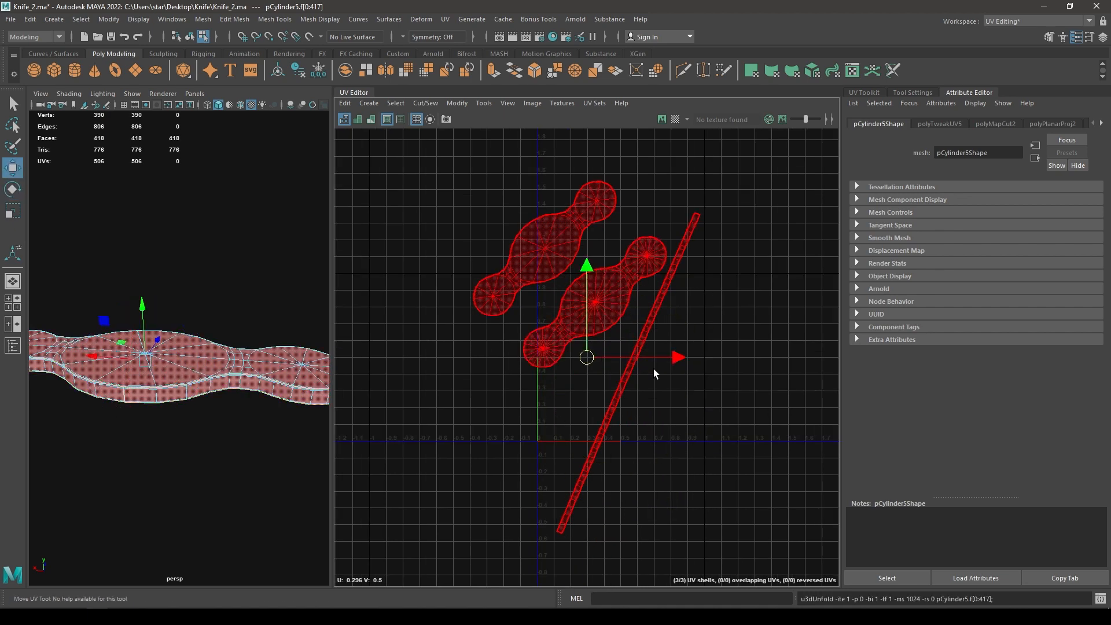
- Apply Orient Shells to the crossguard's first flat face UV shell and rotate it to lie roughly horizontal
{"action": "left_click", "coordinate": [506, 289]}
{"action": "right_click_drag", "start_coordinate": [573, 324], "coordinate": [585, 433], "text": "shift"}
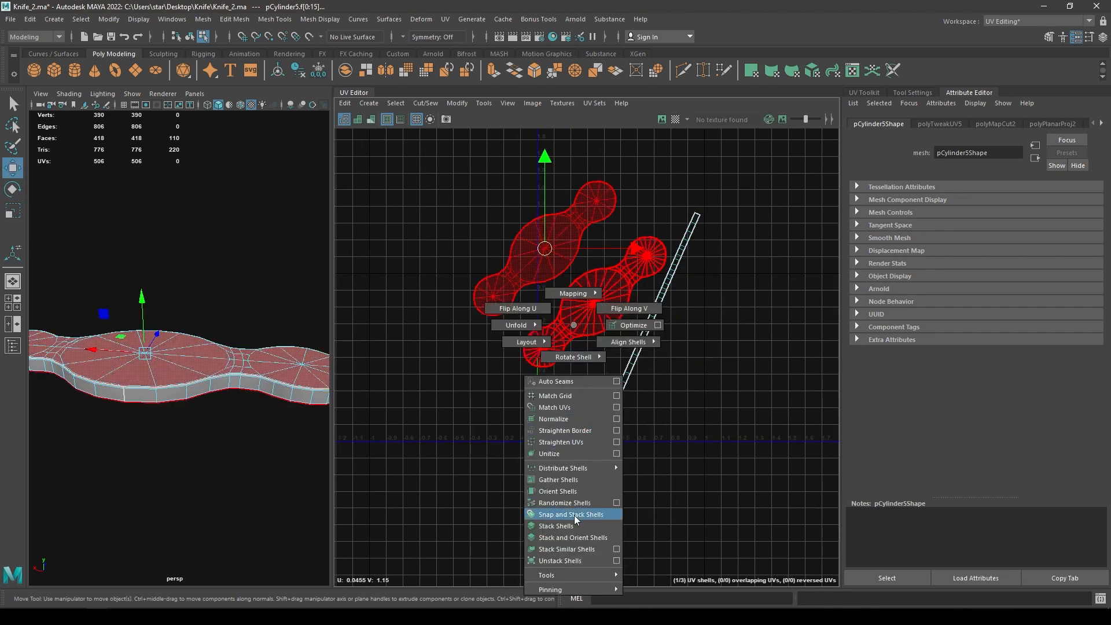
{"action": "right_click_drag", "start_coordinate": [571, 505], "coordinate": [570, 505], "text": "shift"}
{"action": "key", "text": "e"}
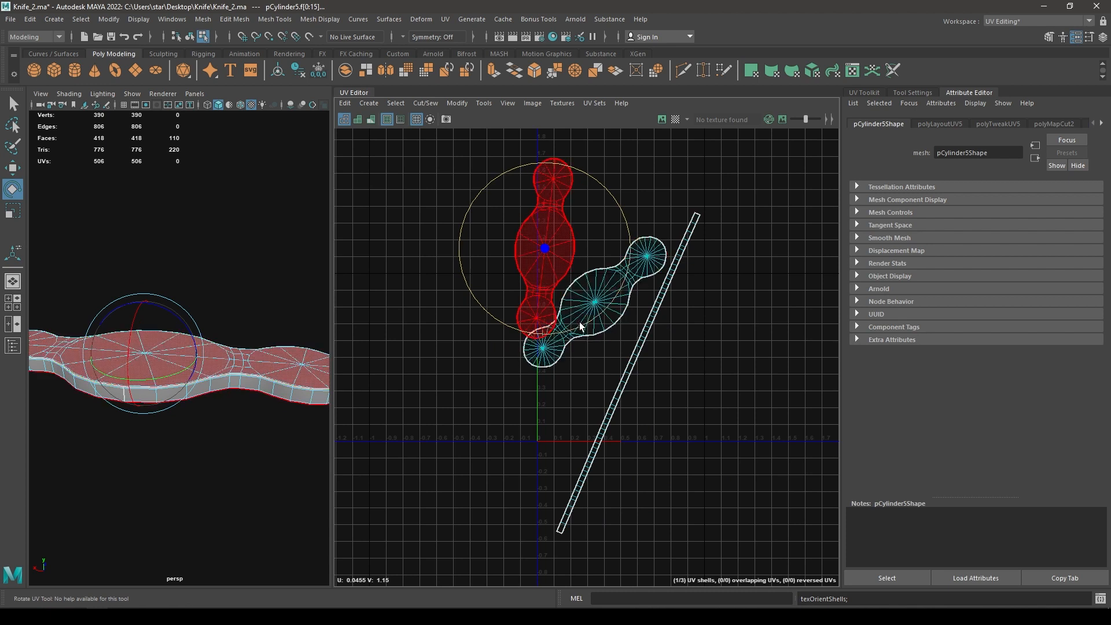
{"action": "left_click_drag", "start_coordinate": [583, 328], "coordinate": [532, 328]}
{"action": "left_click_drag", "start_coordinate": [456, 299], "coordinate": [456, 299]}
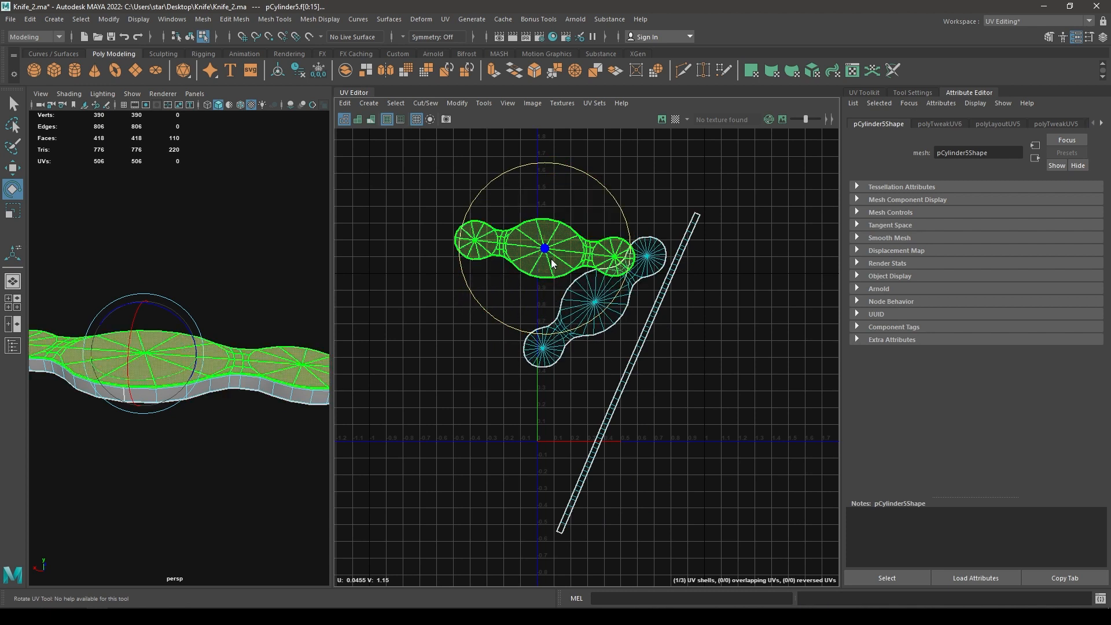
{"action": "right_click_drag", "start_coordinate": [549, 259], "coordinate": [556, 427], "text": "shift"}
- Orient the crossguard's second flat face UV shell and rotate it roughly horizontal beneath the first one
{"action": "left_click", "coordinate": [573, 346]}
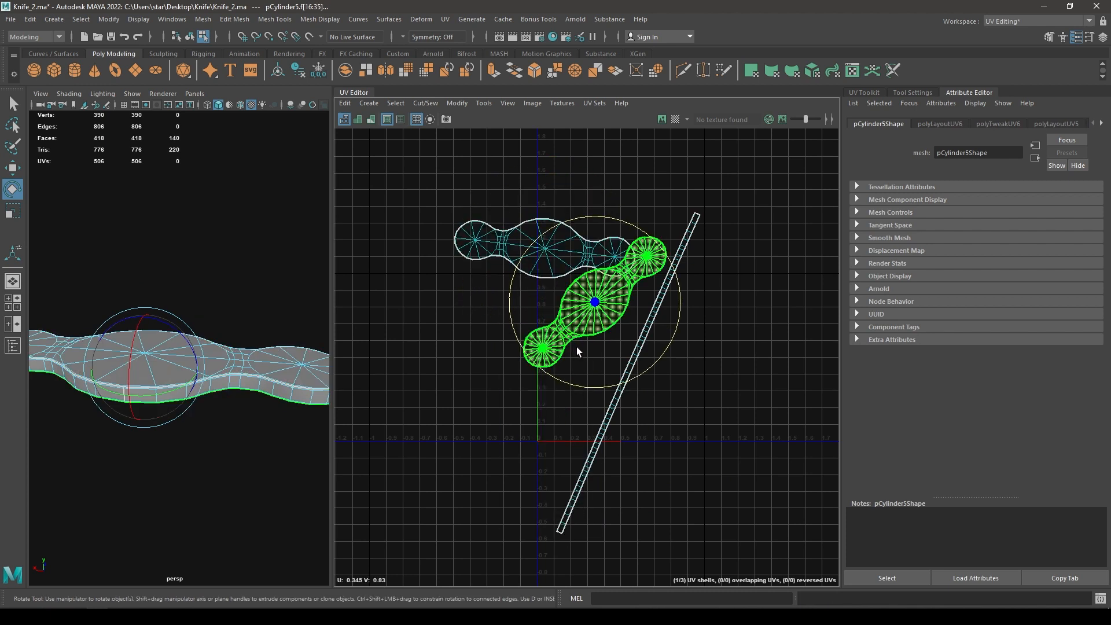
{"action": "key", "text": "g"}
{"action": "key", "text": "w"}
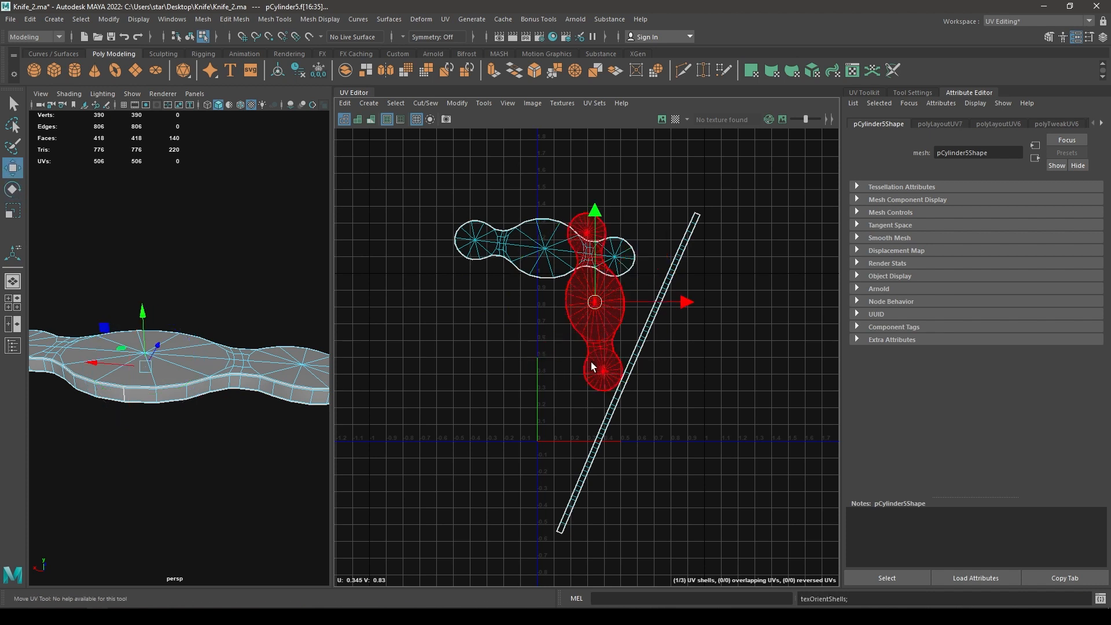
{"action": "key", "text": "e"}
{"action": "left_click_drag", "start_coordinate": [591, 393], "coordinate": [635, 376]}
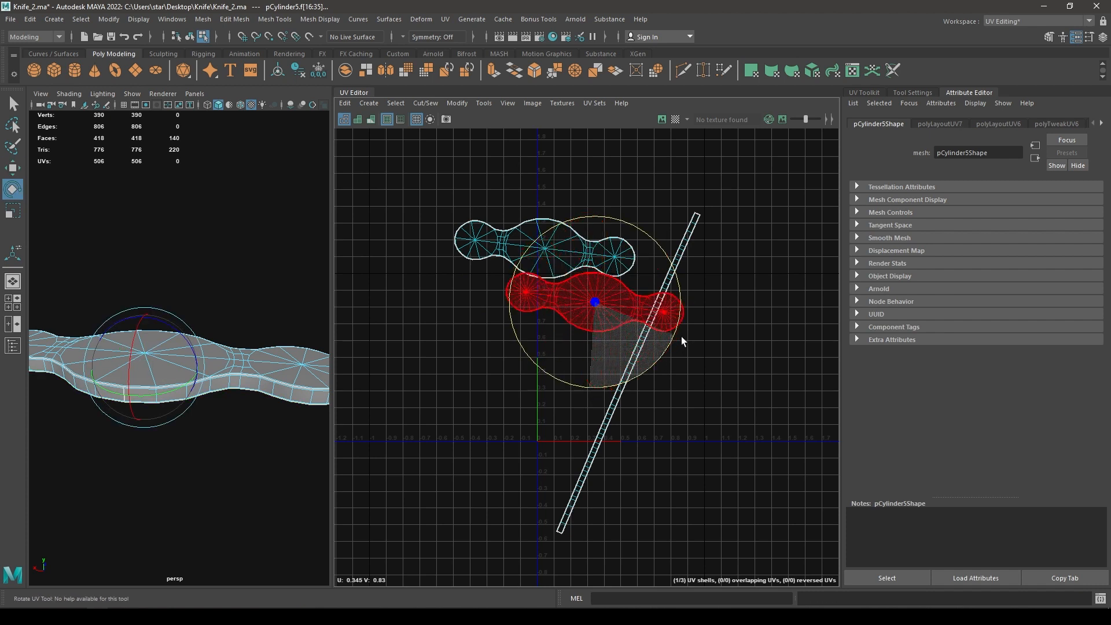
{"action": "left_click_drag", "start_coordinate": [681, 337], "coordinate": [681, 334]}
- Orient the crossguard's long side-wall UV strip and rotate it to lie horizontally
{"action": "left_click_drag", "start_coordinate": [643, 378], "coordinate": [577, 415]}
{"action": "key", "text": "g"}
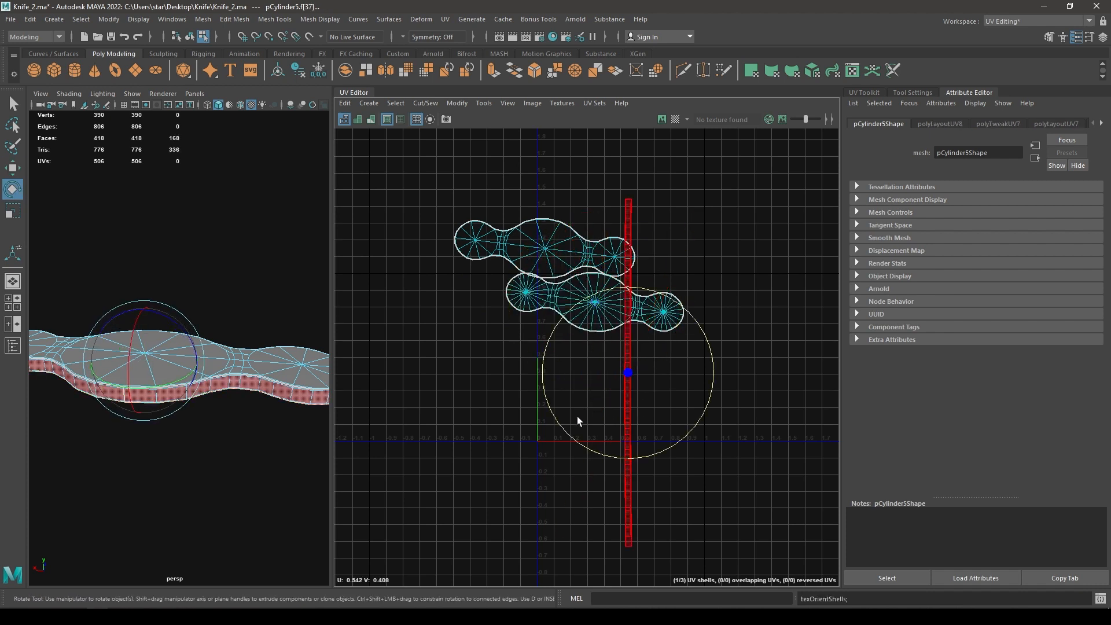
{"action": "left_click_drag", "start_coordinate": [617, 458], "coordinate": [699, 380]}
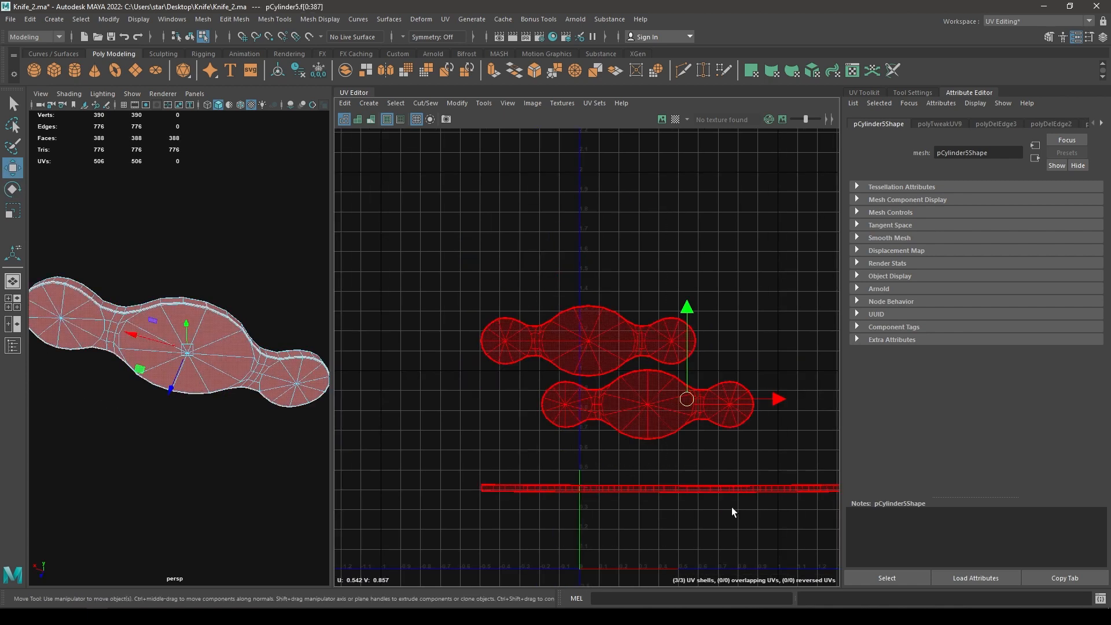
- Lay out all crossguard UV shells in the UV tile and check the mapping with the checker pattern
{"action": "right_click_drag", "start_coordinate": [769, 321], "coordinate": [599, 377], "text": "shift"}
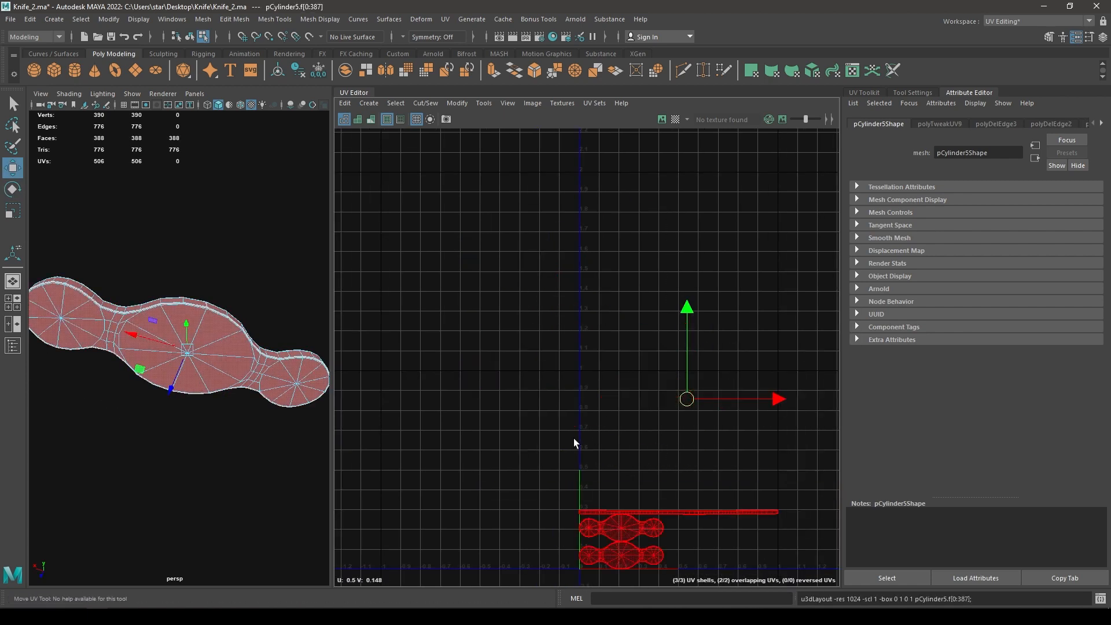
{"action": "key", "text": "f"}
{"action": "right_click_drag", "start_coordinate": [186, 347], "coordinate": [228, 279]}
{"action": "left_click_drag", "start_coordinate": [228, 279], "coordinate": [268, 363], "text": "alt"}
{"action": "left_click", "coordinate": [675, 119]}
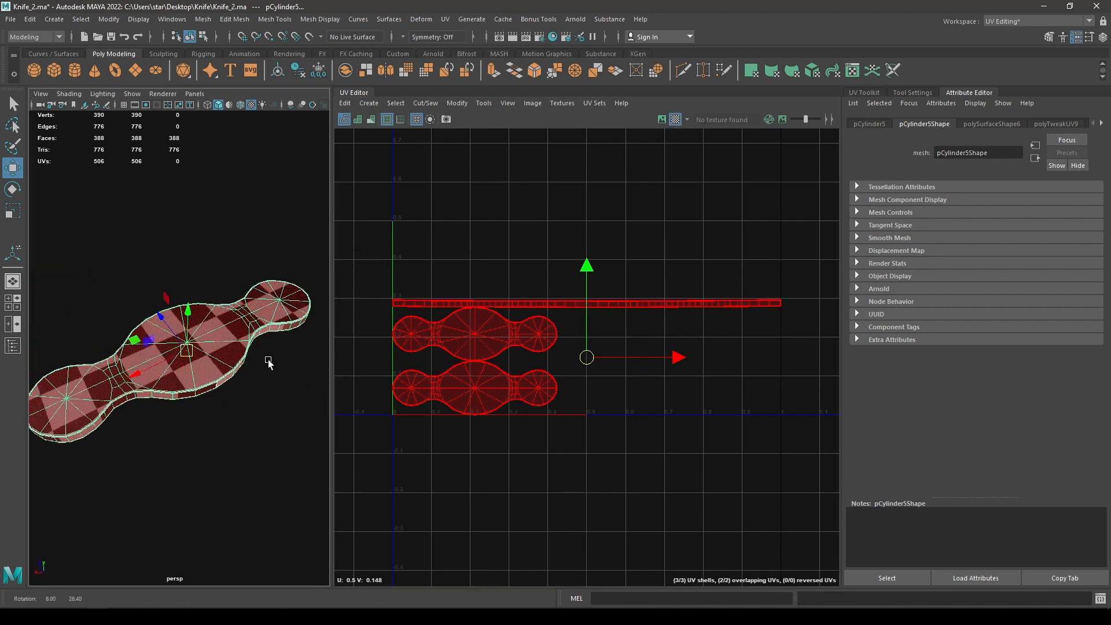
{"action": "left_click", "coordinate": [677, 119]}
- Return to object selection, show the whole knife again, and isolate the collar below the crossguard
{"action": "right_click_drag", "start_coordinate": [174, 286], "coordinate": [230, 267]}
{"action": "left_click", "coordinate": [251, 235]}
{"action": "scroll", "coordinate": [251, 234], "scroll_direction": "down", "scroll_amount": 2}
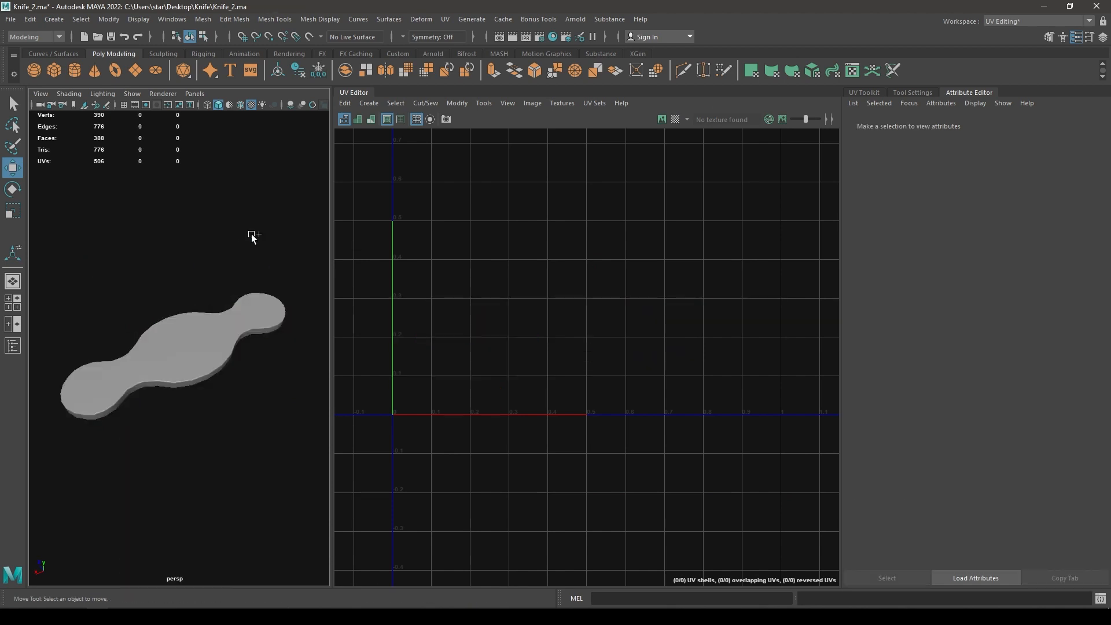
{"action": "left_click_drag", "start_coordinate": [252, 237], "coordinate": [237, 328], "text": "alt"}
{"action": "scroll", "coordinate": [234, 347], "scroll_direction": "up", "scroll_amount": 3}
{"action": "left_click", "coordinate": [222, 396]}
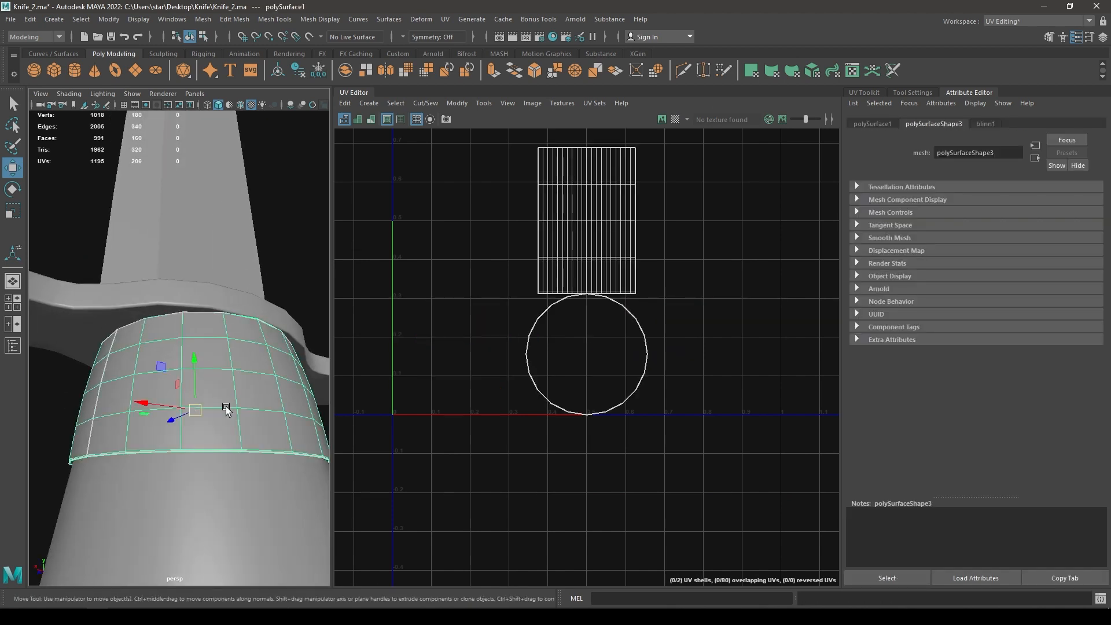
{"action": "key", "text": "alt+h"}
{"action": "key", "text": "f"}
- Apply a camera-based UV projection to the isolated collar
{"action": "left_click_drag", "start_coordinate": [226, 406], "coordinate": [191, 417], "text": "alt"}
{"action": "scroll", "coordinate": [205, 426], "scroll_direction": "up", "scroll_amount": 4}
{"action": "scroll", "coordinate": [206, 427], "scroll_direction": "down", "scroll_amount": 3}
{"action": "scroll", "coordinate": [635, 463], "scroll_direction": "down", "scroll_amount": 1}
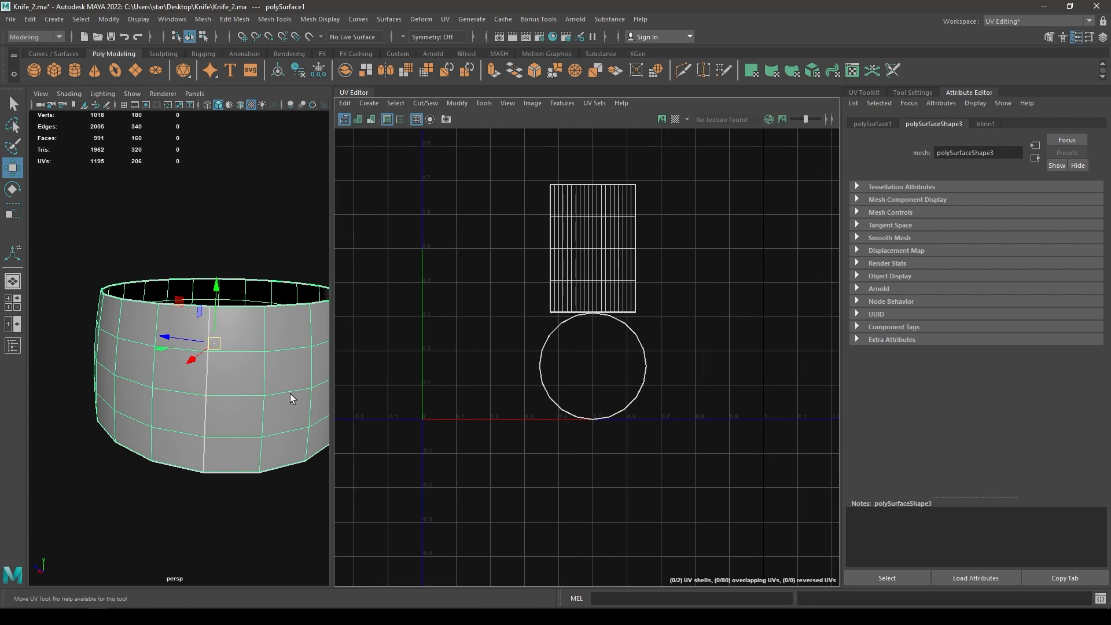
{"action": "left_click_drag", "start_coordinate": [290, 396], "coordinate": [243, 370], "text": "alt"}
{"action": "right_click", "coordinate": [237, 366]}
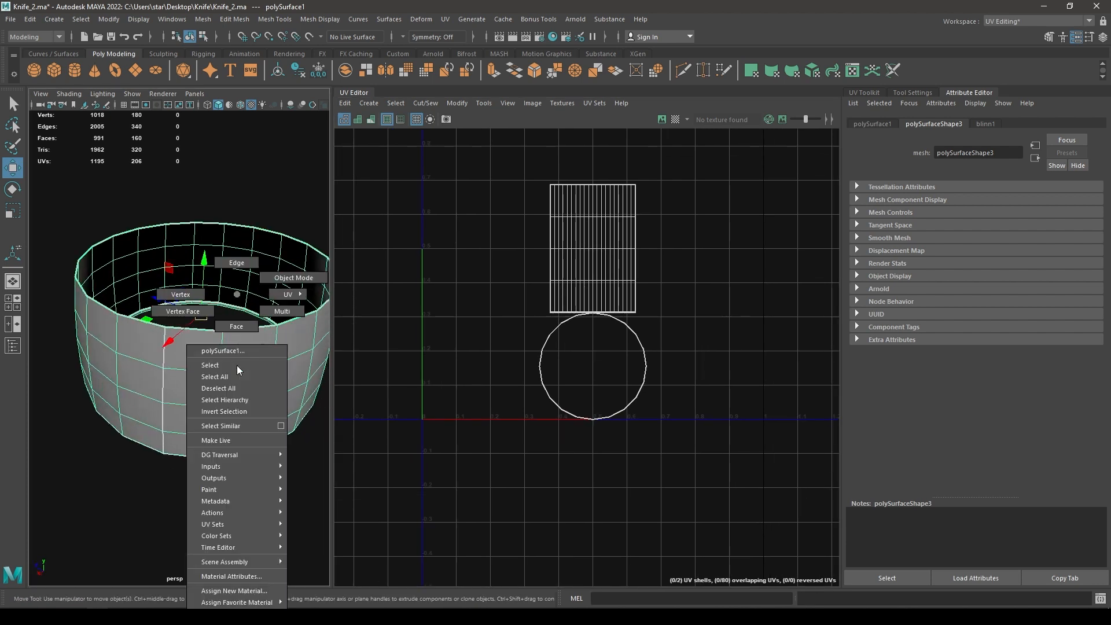
{"action": "left_click", "coordinate": [369, 103]}
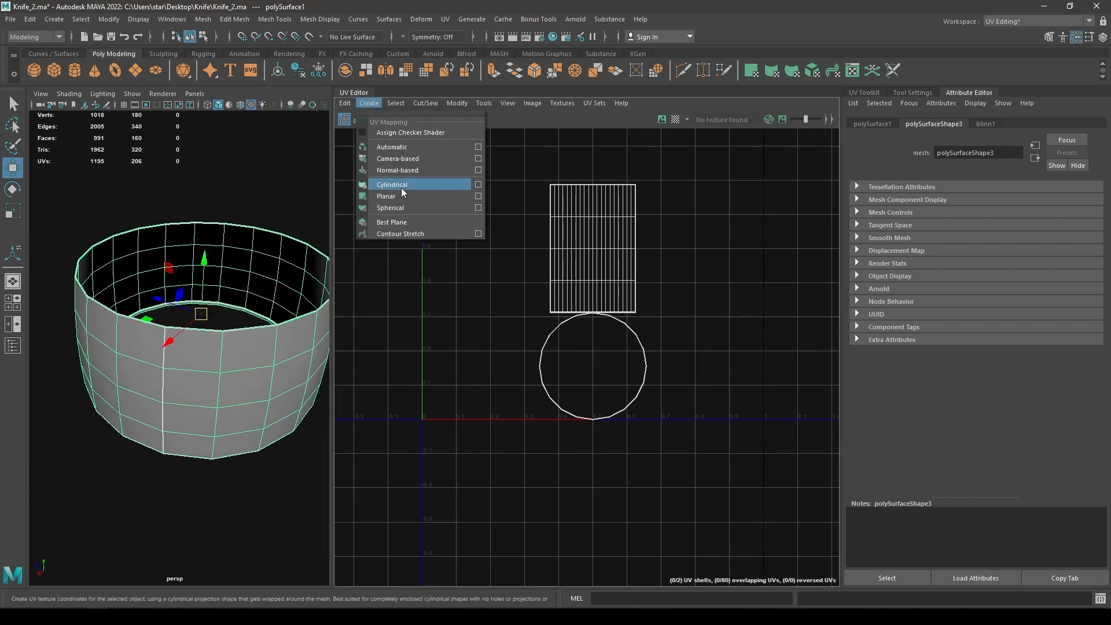
{"action": "left_click", "coordinate": [407, 158]}
- Select one vertical edge line down the collar's wall and cut its UVs along that seam
{"action": "right_click_drag", "start_coordinate": [216, 294], "coordinate": [216, 248]}
{"action": "left_click", "coordinate": [169, 345]}
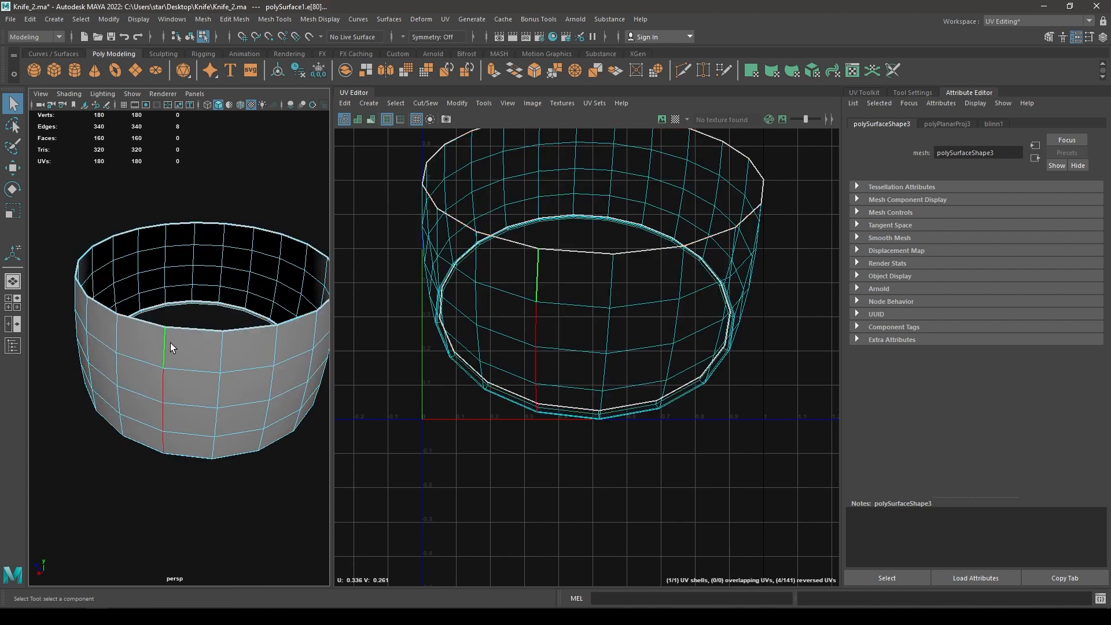
{"action": "left_click_drag", "start_coordinate": [233, 400], "coordinate": [102, 317], "text": "alt"}
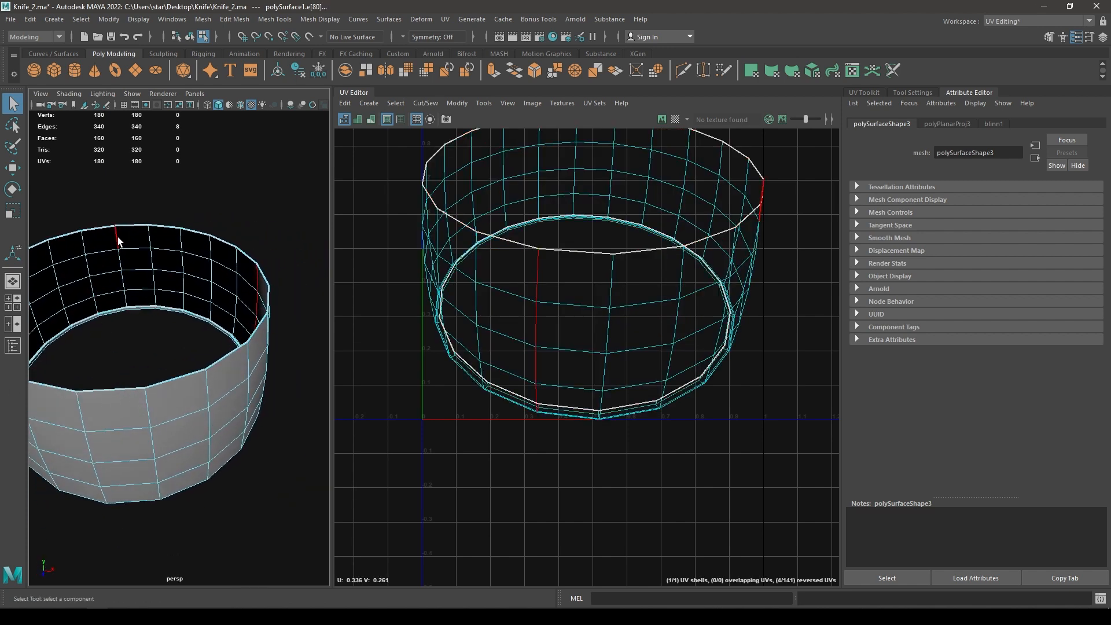
{"action": "mouse_move", "coordinate": [168, 324]}
{"action": "left_mouse_down", "text": "alt"}
{"action": "mouse_move", "coordinate": [201, 330]}
{"action": "mouse_move", "coordinate": [174, 329]}
{"action": "left_mouse_up", "text": "alt"}
{"action": "scroll", "coordinate": [186, 404], "scroll_direction": "down", "scroll_amount": 4}
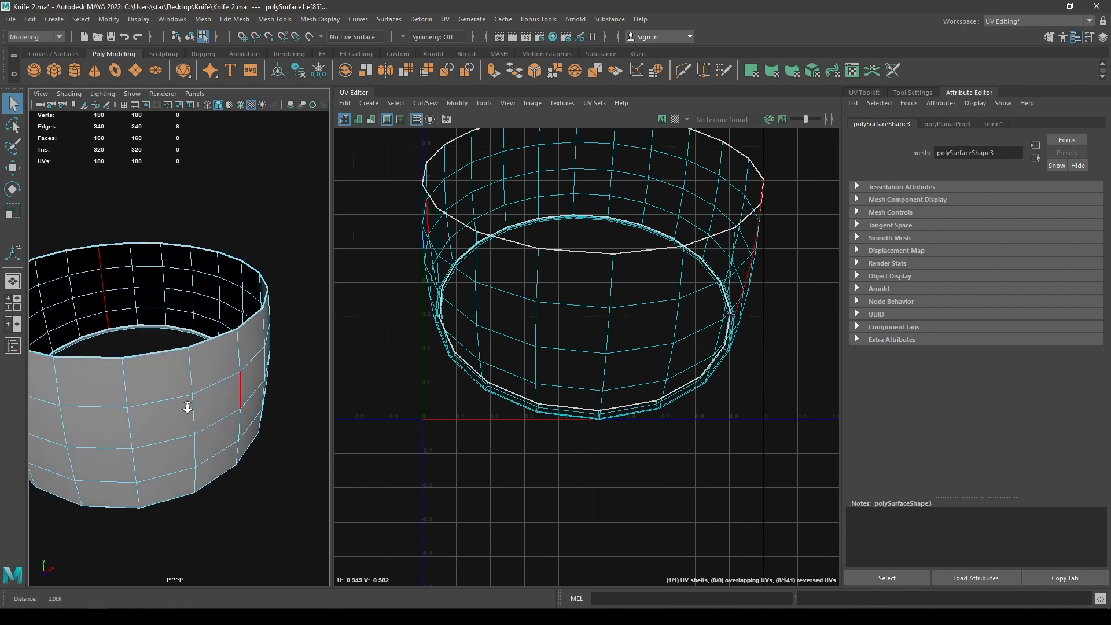
{"action": "right_click_drag", "start_coordinate": [573, 312], "coordinate": [575, 259]}
{"action": "right_click_drag", "start_coordinate": [646, 232], "coordinate": [557, 233], "text": "shift"}
- Select the collar's whole UV shell and unfold it into a flat strip
{"action": "key", "text": "w"}
{"action": "left_click", "coordinate": [691, 192]}
{"action": "right_click_drag", "start_coordinate": [690, 192], "coordinate": [533, 229], "text": "shift"}
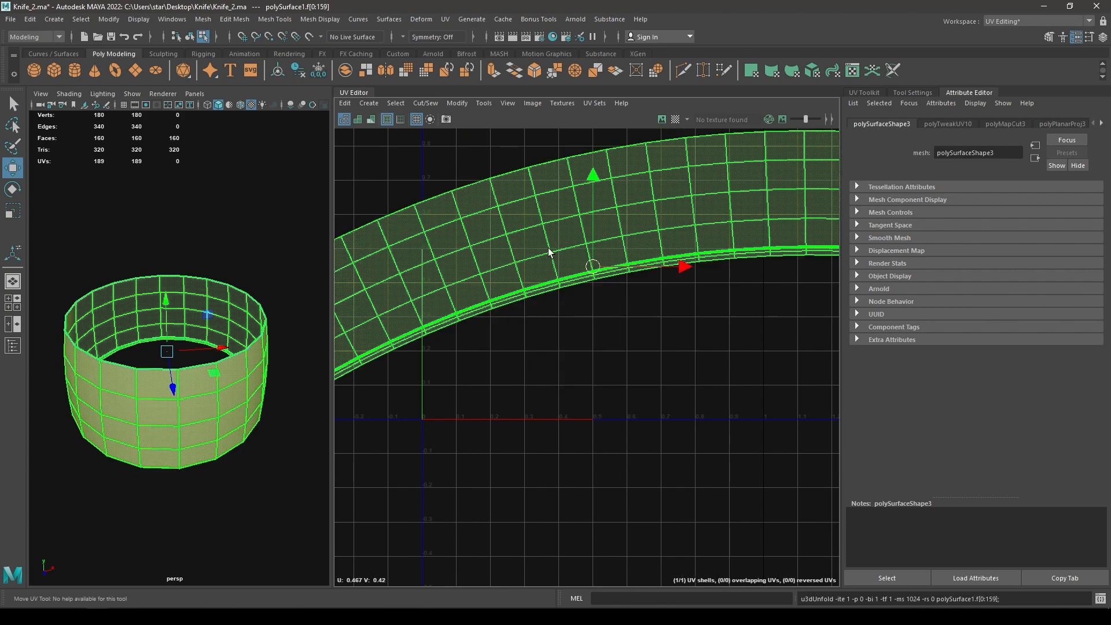
{"action": "key", "text": "f"}
- Lay out the unfolded collar UV strip inside the UV tile
{"action": "middle_click_drag", "start_coordinate": [589, 328], "coordinate": [608, 208], "text": "alt"}
{"action": "right_click_drag", "start_coordinate": [608, 208], "coordinate": [648, 324], "text": "alt"}
{"action": "left_click_drag", "start_coordinate": [87, 387], "coordinate": [134, 255], "text": "alt"}
{"action": "right_click_drag", "start_coordinate": [134, 255], "coordinate": [144, 269], "text": "alt"}
{"action": "middle_click_drag", "start_coordinate": [144, 269], "coordinate": [168, 341], "text": "alt"}
{"action": "left_click_drag", "start_coordinate": [165, 338], "coordinate": [163, 330], "text": "alt"}
{"action": "right_click_drag", "start_coordinate": [163, 330], "coordinate": [184, 340], "text": "alt"}
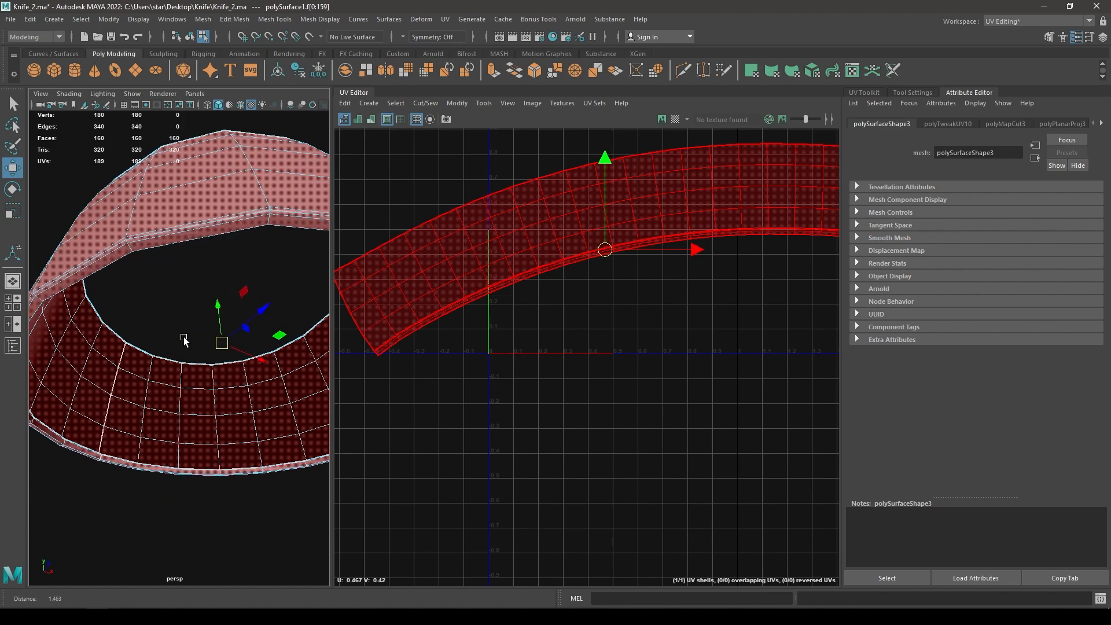
{"action": "right_click_drag", "start_coordinate": [625, 293], "coordinate": [544, 266], "text": "alt"}
{"action": "right_click_drag", "start_coordinate": [512, 231], "coordinate": [509, 266], "text": "shift"}
{"action": "left_click", "coordinate": [579, 306]}
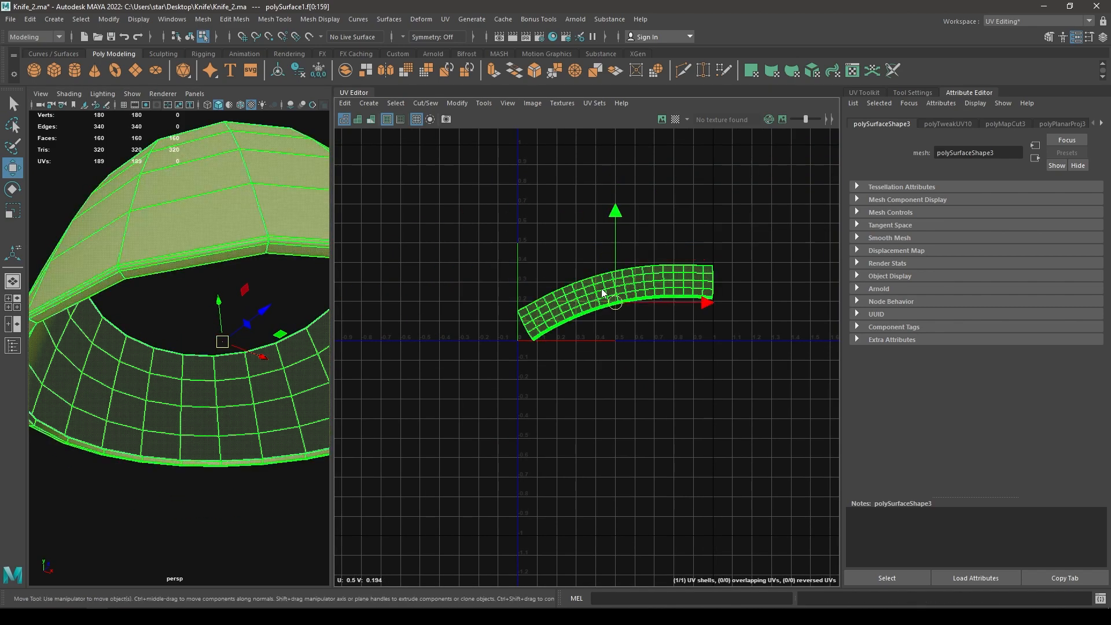
- Orient the collar UV strip using a crosswise edge near its middle, levelling the arc horizontally
{"action": "right_click_drag", "start_coordinate": [601, 294], "coordinate": [609, 279]}
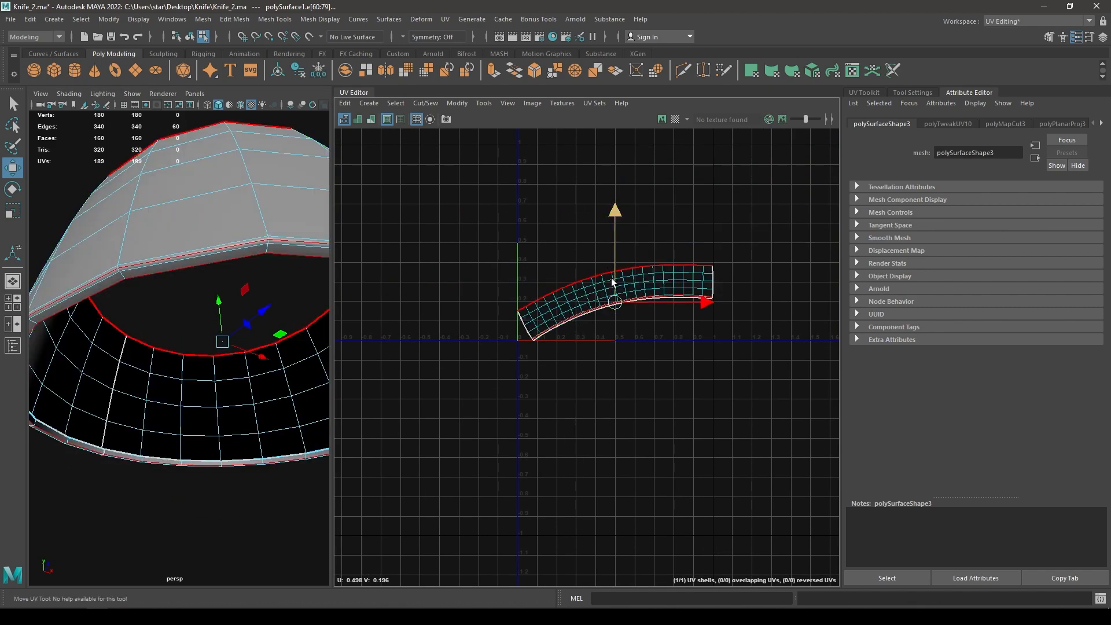
{"action": "left_click", "coordinate": [611, 275]}
{"action": "scroll", "coordinate": [612, 281], "scroll_direction": "up", "scroll_amount": 4}
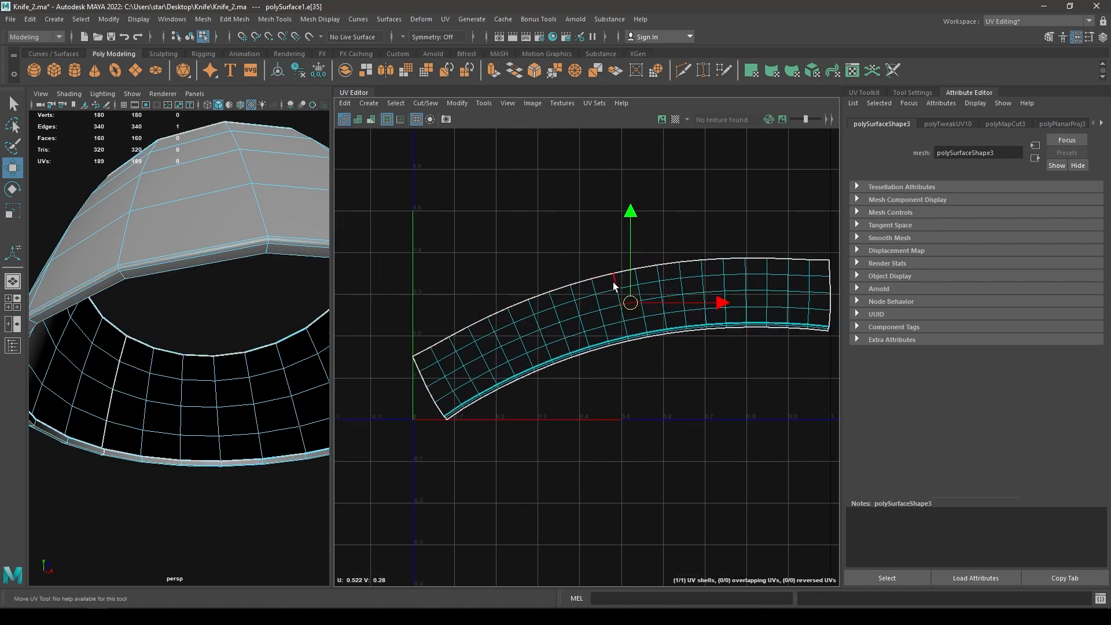
{"action": "right_click_drag", "start_coordinate": [645, 213], "coordinate": [555, 199], "text": "shift"}
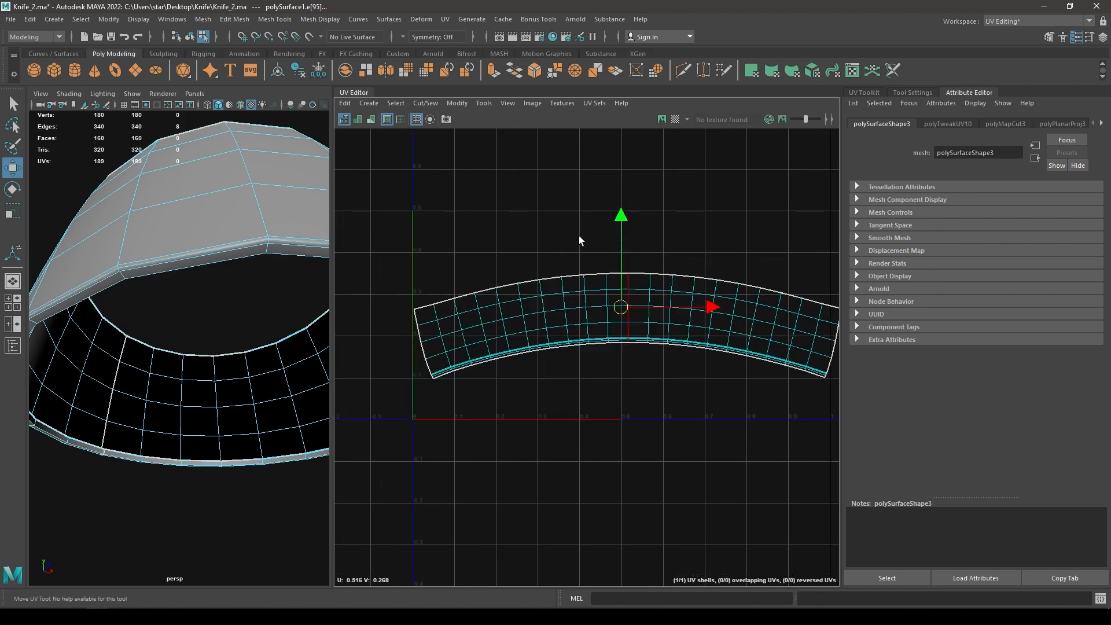
- Lay out the levelled collar UV shell in the UV tile and show the whole knife again
{"action": "right_click_drag", "start_coordinate": [586, 236], "coordinate": [481, 216]}
{"action": "left_click", "coordinate": [547, 297]}
{"action": "right_click_drag", "start_coordinate": [645, 274], "coordinate": [504, 278], "text": "shift"}
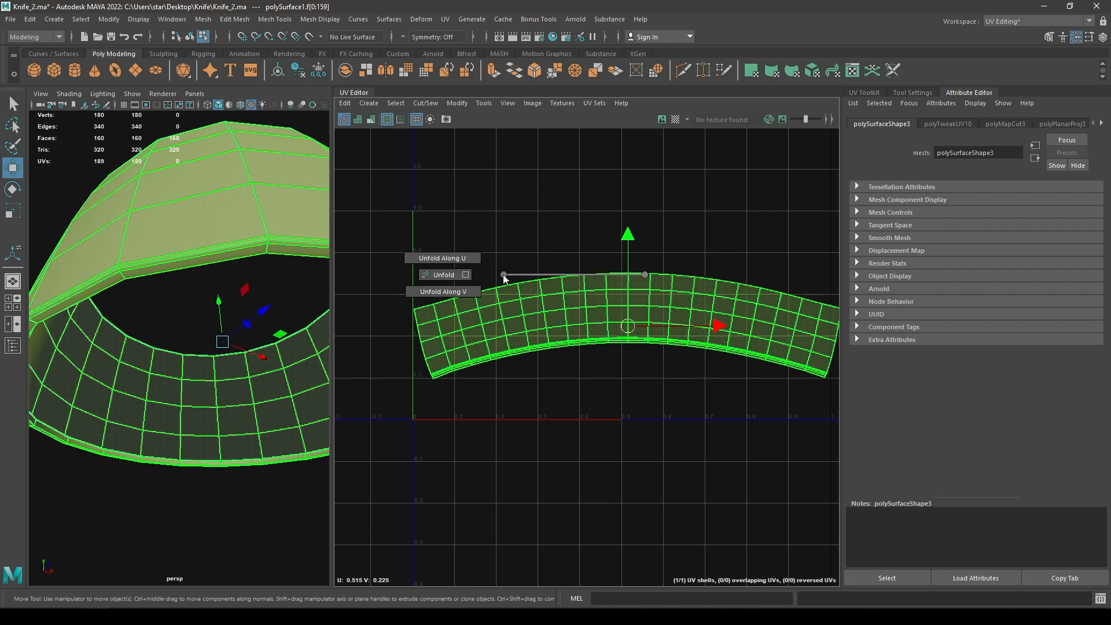
{"action": "right_click_drag", "start_coordinate": [645, 274], "coordinate": [495, 323], "text": "shift"}
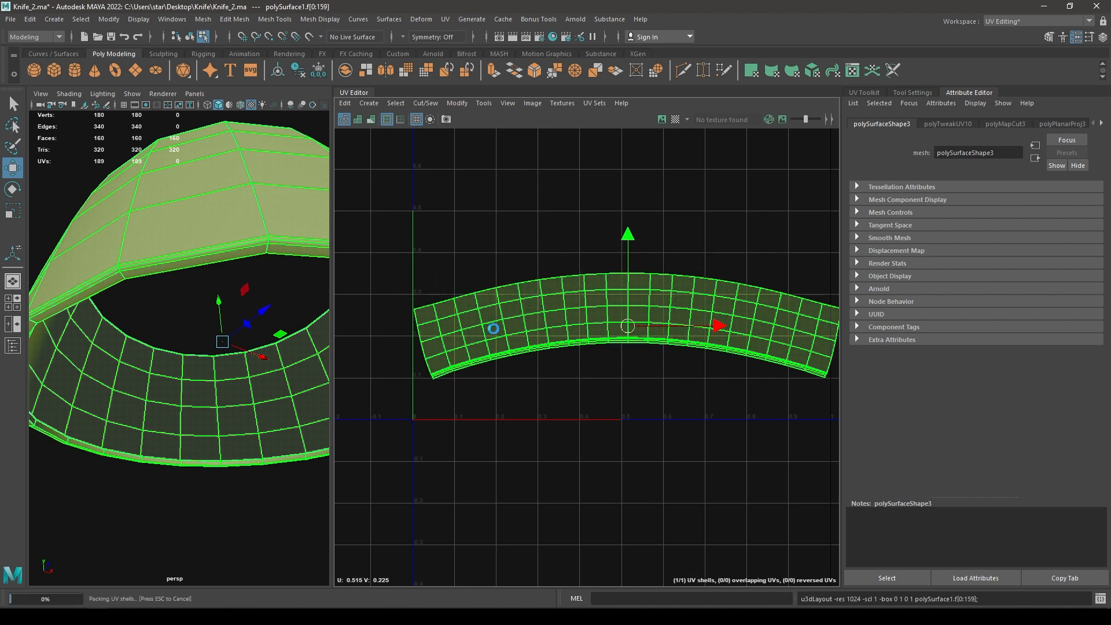
{"action": "right_click_drag", "start_coordinate": [189, 273], "coordinate": [257, 215]}
{"action": "key", "text": "ctrl+1"}
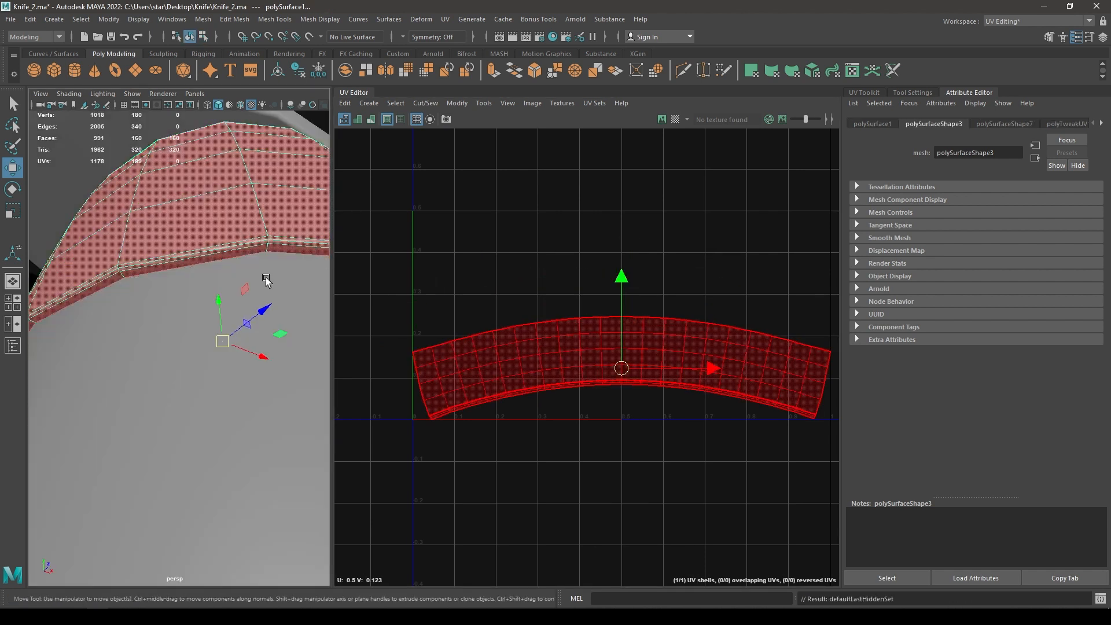
{"action": "right_click_drag", "start_coordinate": [254, 347], "coordinate": [161, 216], "text": "alt"}
{"action": "left_click_drag", "start_coordinate": [161, 216], "coordinate": [216, 376], "text": "alt"}
{"action": "scroll", "coordinate": [215, 376], "scroll_direction": "up", "scroll_amount": 4}
{"action": "left_click", "coordinate": [144, 333], "text": "shift"}
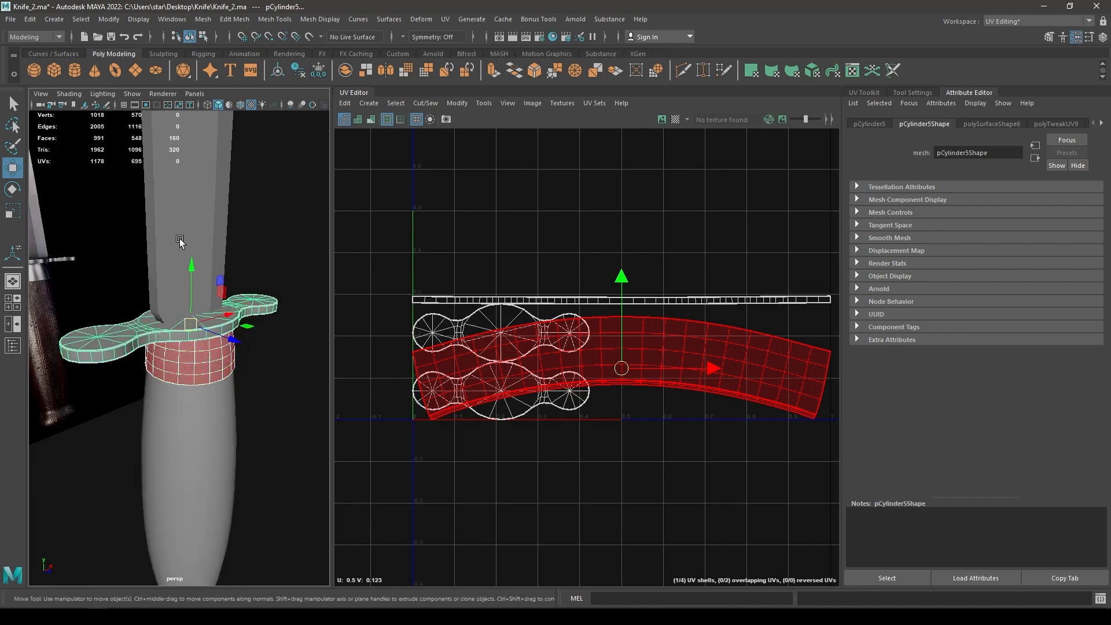
{"action": "left_click", "coordinate": [180, 239], "text": "shift"}
{"action": "scroll", "coordinate": [219, 303], "scroll_direction": "down", "scroll_amount": 3}
{"action": "mouse_move", "coordinate": [218, 302]}
{"action": "left_mouse_down", "text": "alt"}
{"action": "mouse_move", "coordinate": [235, 335]}
{"action": "mouse_move", "coordinate": [226, 323]}
{"action": "left_mouse_up", "text": "alt"}
{"action": "right_click", "coordinate": [263, 214], "text": "shift"}
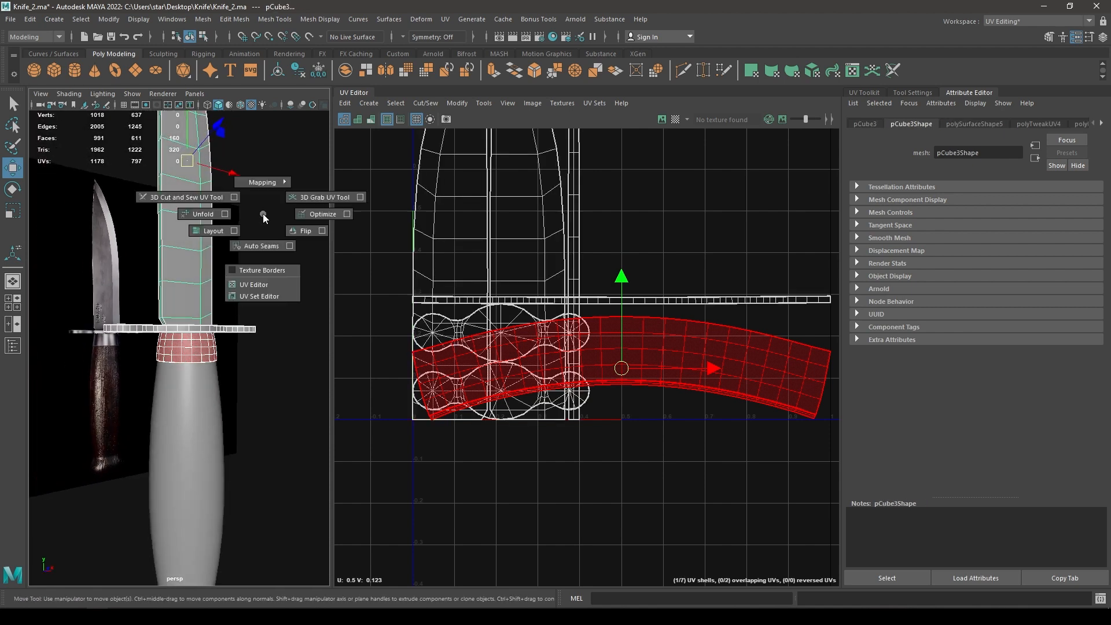
- Select the collar, crossguard and blade and combine them into one mesh
{"action": "left_click", "coordinate": [179, 339]}
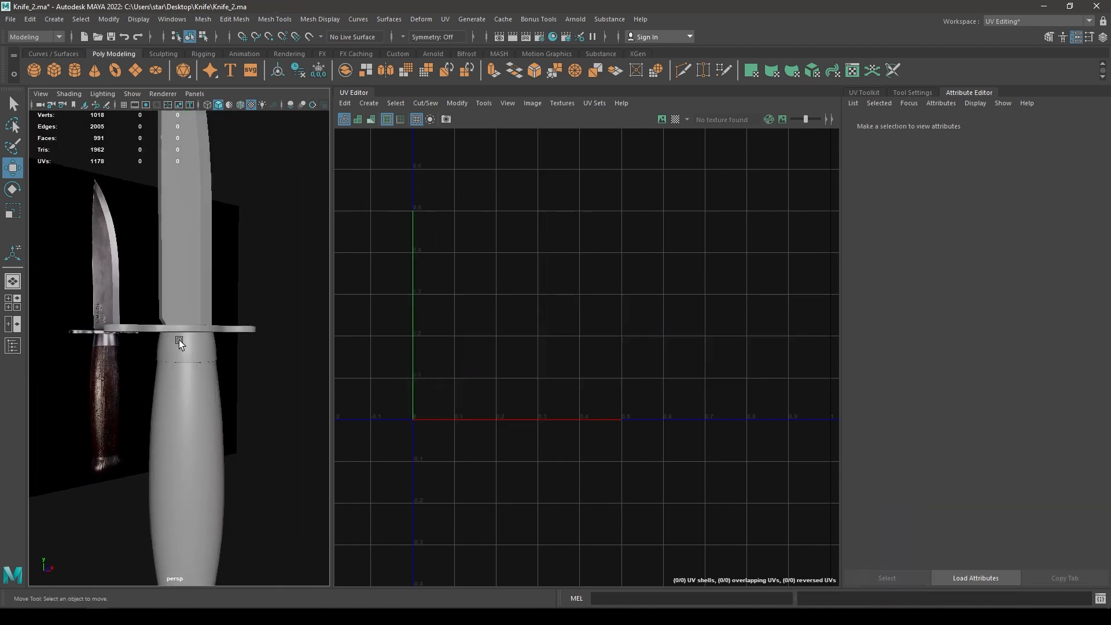
{"action": "left_click", "coordinate": [133, 327], "text": "shift"}
{"action": "left_click", "coordinate": [193, 240], "text": "shift"}
{"action": "right_click", "coordinate": [221, 221], "text": "shift"}
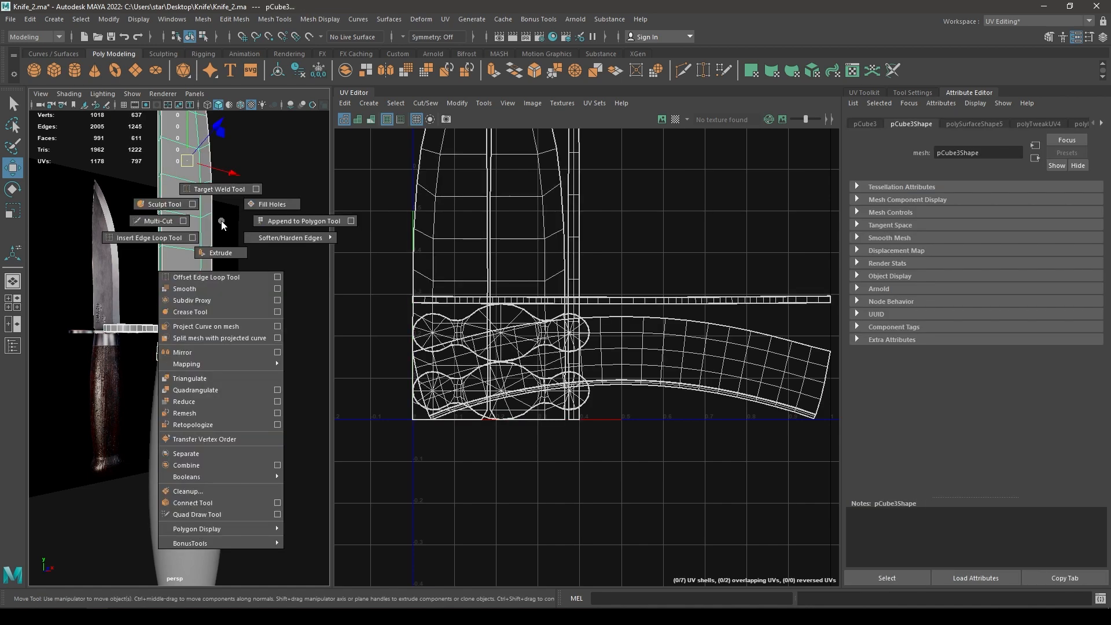
{"action": "left_click", "coordinate": [220, 461]}
- Select all UV shells of the combined mesh and lay them out without overlap in the UV tile
{"action": "right_click_drag", "start_coordinate": [523, 228], "coordinate": [481, 212]}
{"action": "right_click_drag", "start_coordinate": [492, 272], "coordinate": [439, 232], "text": "alt"}
{"action": "left_click_drag", "start_coordinate": [413, 251], "coordinate": [710, 371]}
{"action": "right_click_drag", "start_coordinate": [663, 231], "coordinate": [501, 294], "text": "shift"}
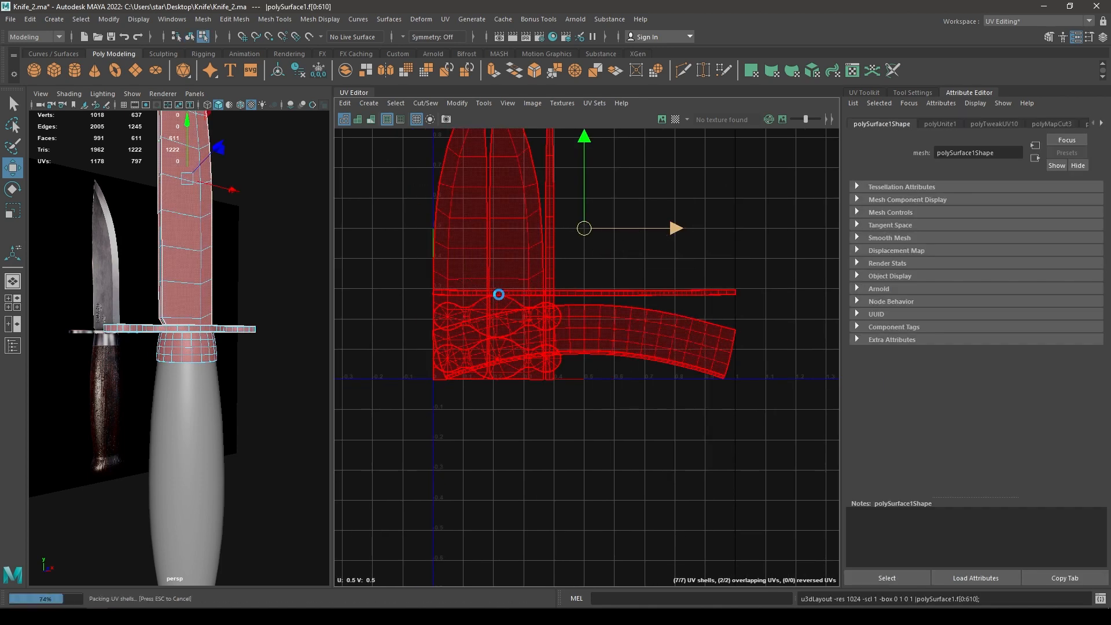
{"action": "right_click_drag", "start_coordinate": [595, 372], "coordinate": [589, 288], "text": "alt"}
{"action": "middle_click_drag", "start_coordinate": [588, 288], "coordinate": [612, 343], "text": "alt"}
- Assign a new Blinn material to the combined blade, crossguard and collar, with diffuse 1.000 and a red colour
{"action": "right_click_drag", "start_coordinate": [195, 233], "coordinate": [311, 196]}
{"action": "left_click", "coordinate": [191, 293]}
{"action": "mouse_move", "coordinate": [191, 294]}
{"action": "right_mouse_down"}
{"action": "mouse_move", "coordinate": [223, 602]}
{"action": "mouse_move", "coordinate": [307, 525]}
{"action": "mouse_move", "coordinate": [289, 518]}
{"action": "right_mouse_up"}
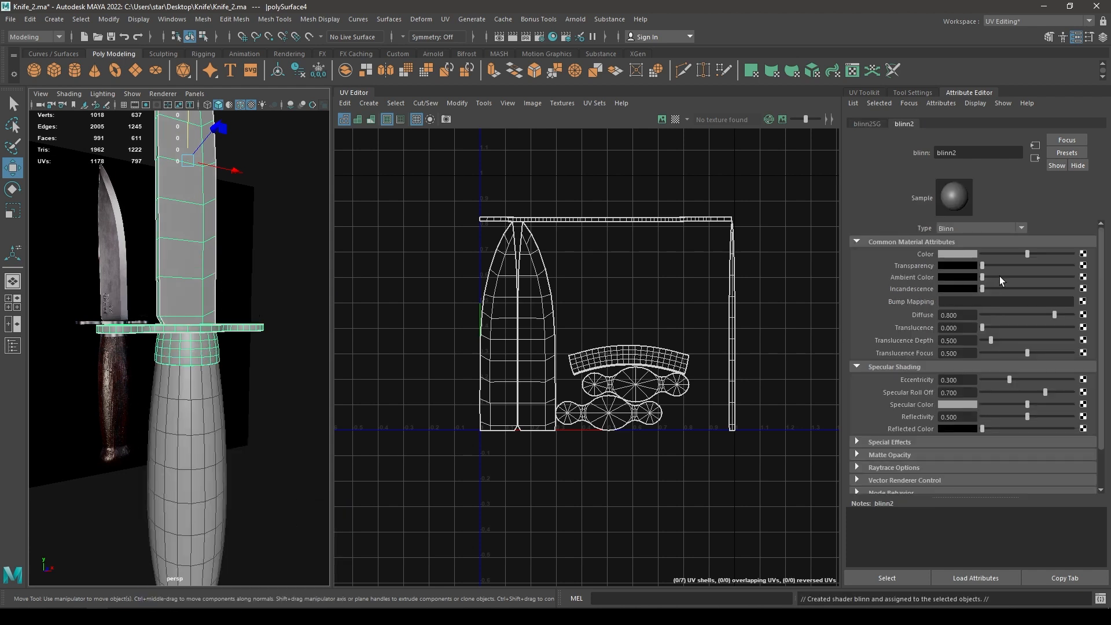
{"action": "left_click_drag", "start_coordinate": [1054, 316], "coordinate": [1073, 316]}
{"action": "left_click", "coordinate": [951, 255]}
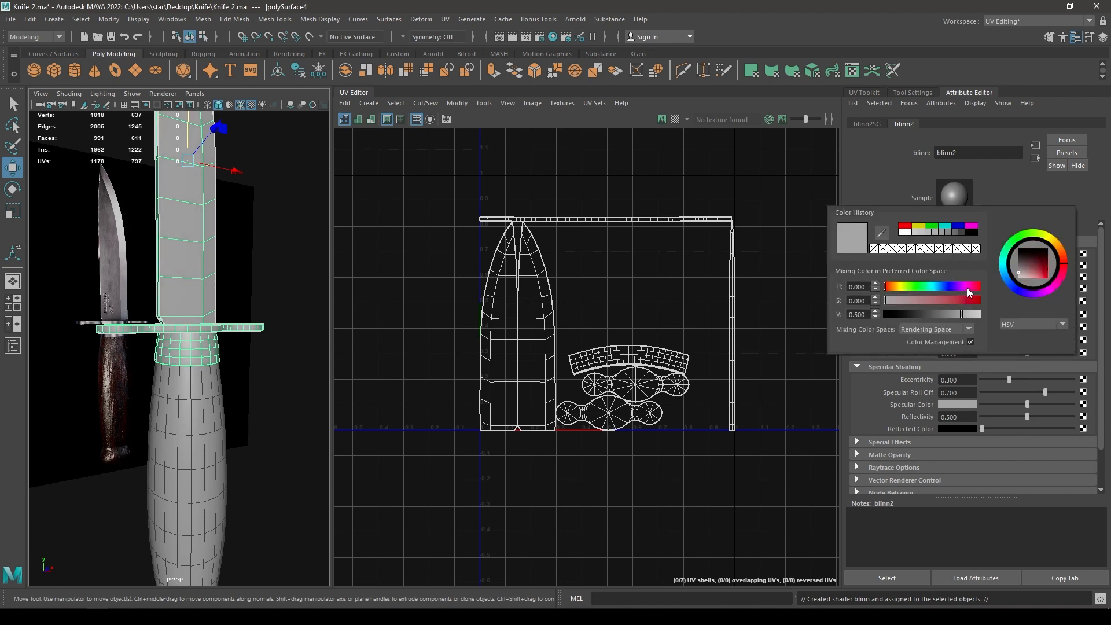
{"action": "left_click_drag", "start_coordinate": [1019, 270], "coordinate": [1058, 283]}
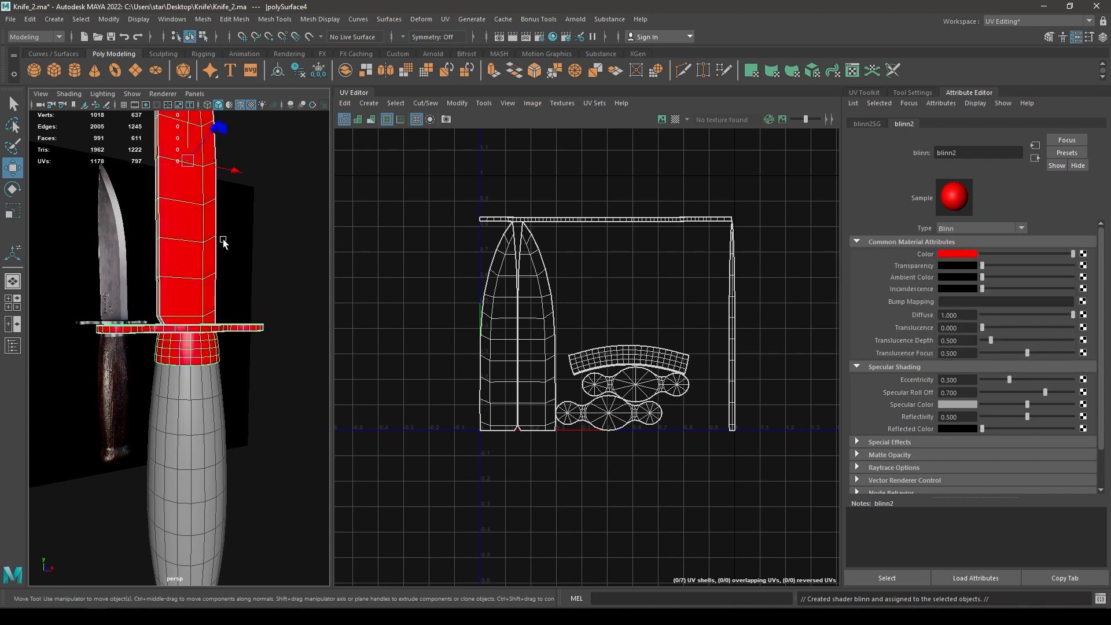
- Isolate the handle and apply a camera-based UV projection to it
{"action": "left_click", "coordinate": [238, 237]}
{"action": "left_click_drag", "start_coordinate": [257, 283], "coordinate": [252, 280], "text": "alt"}
{"action": "left_click", "coordinate": [213, 418]}
{"action": "left_click_drag", "start_coordinate": [213, 418], "coordinate": [220, 353], "text": "alt"}
{"action": "key", "text": "alt+h"}
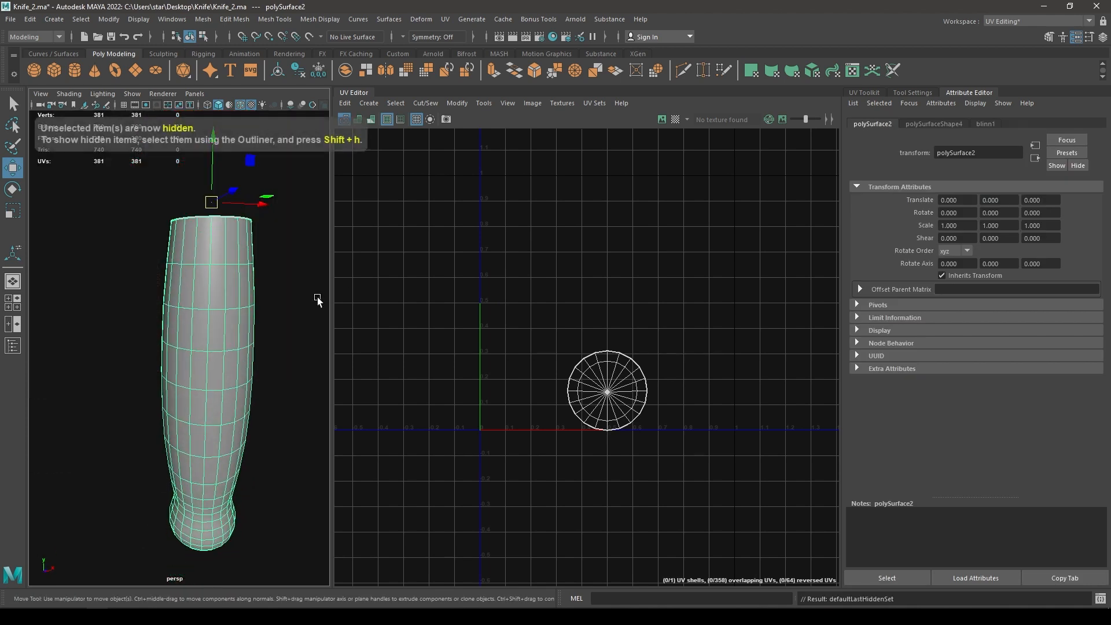
{"action": "left_click", "coordinate": [369, 103]}
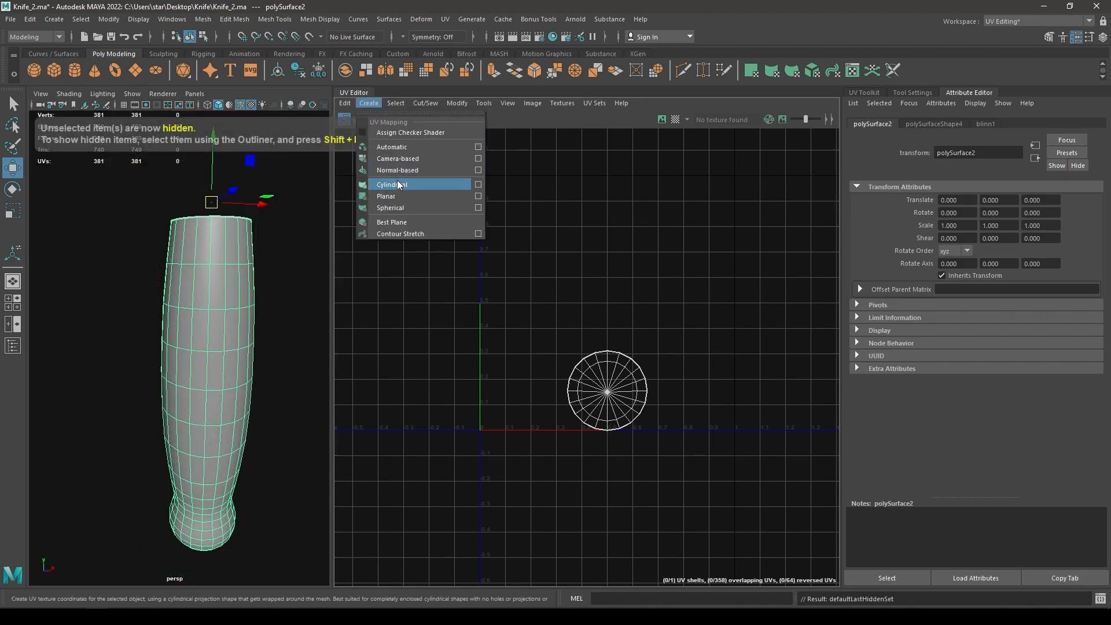
{"action": "left_click", "coordinate": [399, 159]}
- Cut the handle's UVs along one lengthwise edge line and a ring around the rounded butt end
{"action": "right_click_drag", "start_coordinate": [253, 293], "coordinate": [258, 223]}
{"action": "left_click_drag", "start_coordinate": [258, 226], "coordinate": [224, 327], "text": "alt"}
{"action": "double_click", "coordinate": [186, 377]}
{"action": "left_click", "coordinate": [222, 308], "text": "ctrl"}
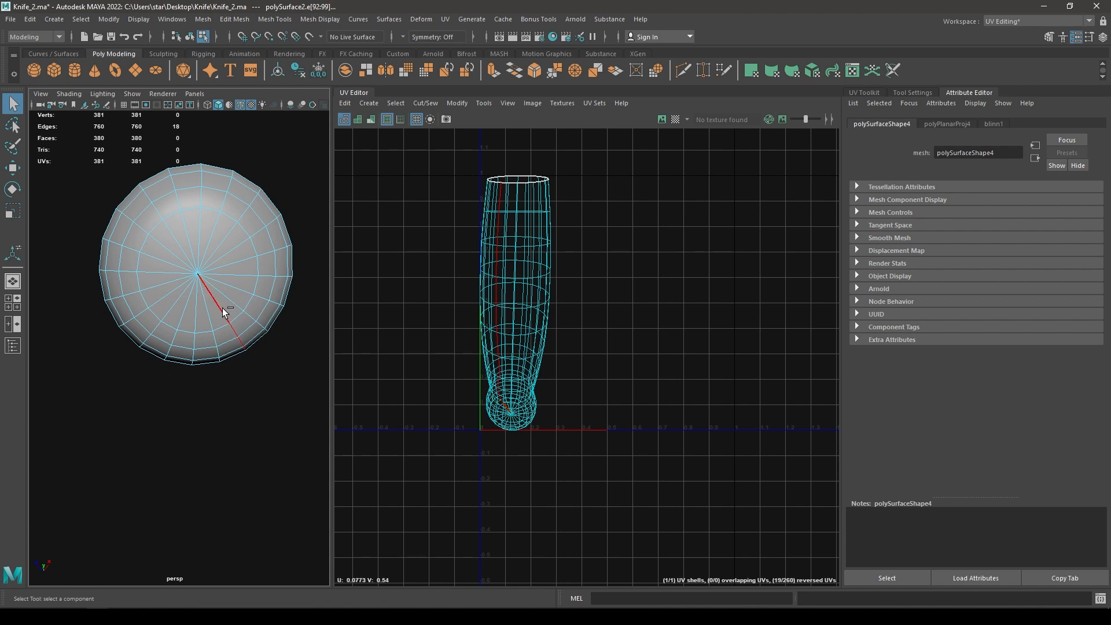
{"action": "left_click", "coordinate": [229, 328], "text": "ctrl"}
{"action": "left_click_drag", "start_coordinate": [229, 328], "coordinate": [242, 263], "text": "alt"}
{"action": "left_click_drag", "start_coordinate": [260, 243], "coordinate": [212, 476], "text": "alt"}
{"action": "right_click_drag", "start_coordinate": [407, 313], "coordinate": [432, 234]}
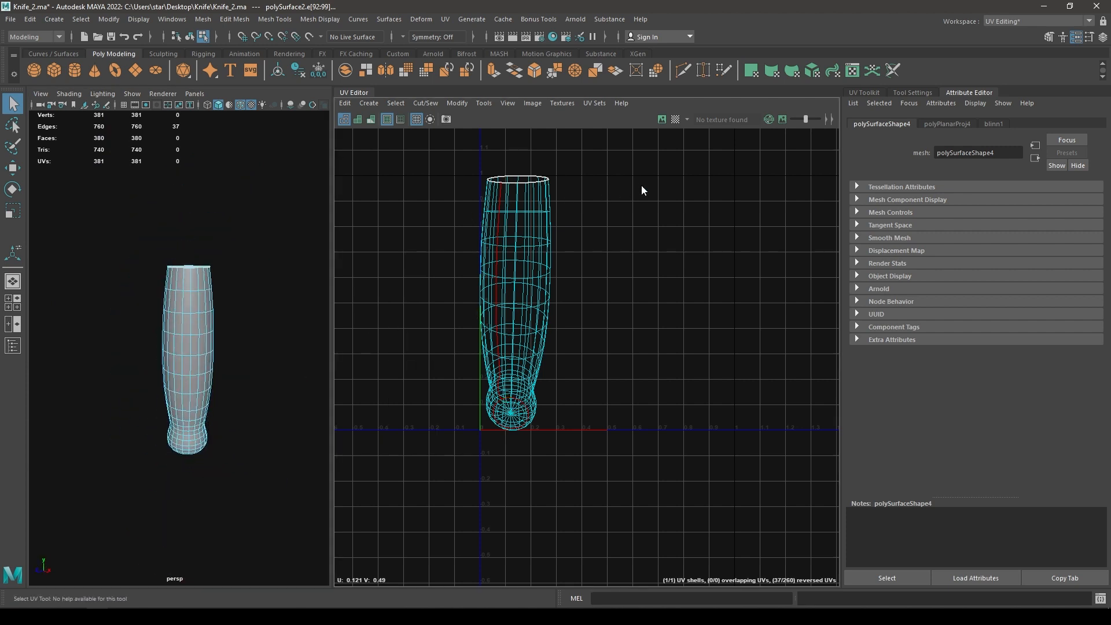
{"action": "right_click_drag", "start_coordinate": [642, 187], "coordinate": [587, 178], "text": "shift"}
- Select both handle UV shells and unfold them
{"action": "key", "text": "w"}
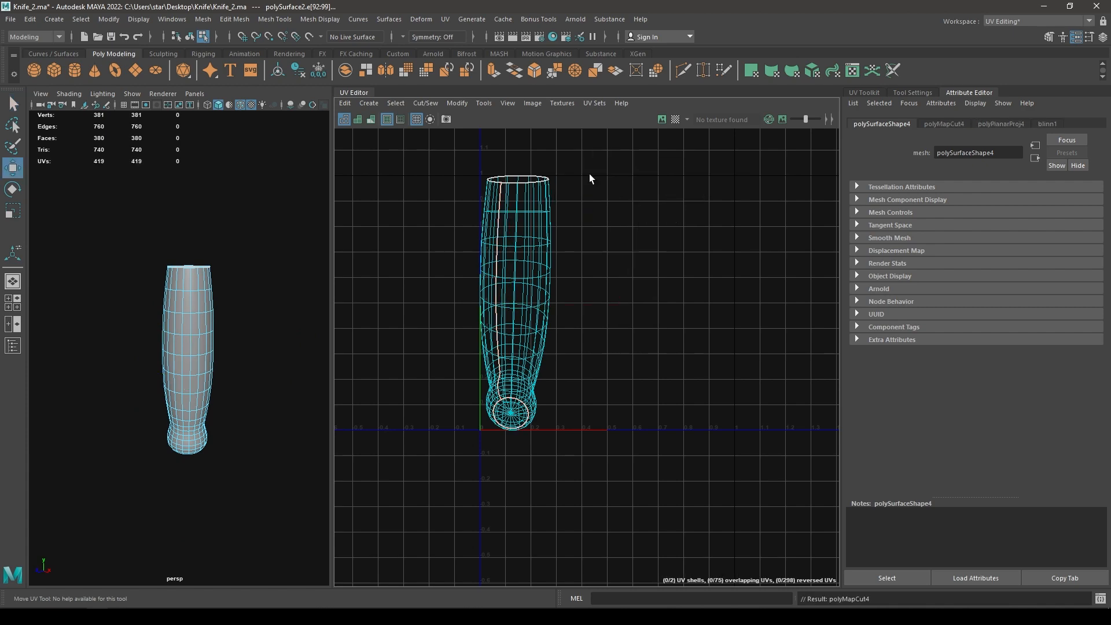
{"action": "left_click_drag", "start_coordinate": [590, 178], "coordinate": [379, 526]}
{"action": "right_click_drag", "start_coordinate": [687, 284], "coordinate": [540, 284], "text": "shift"}
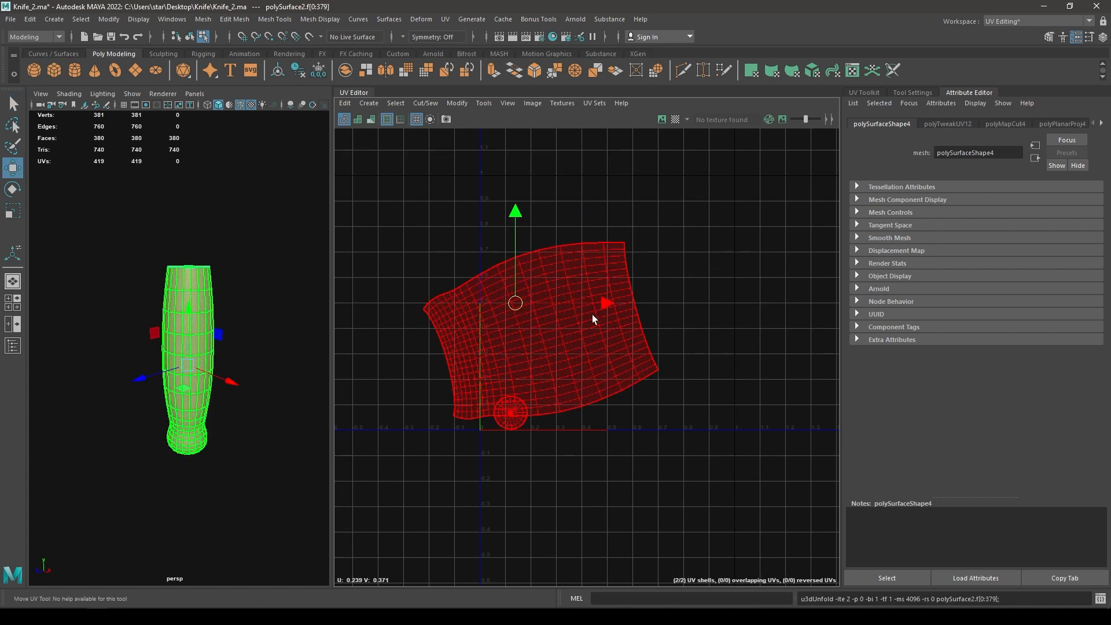
{"action": "key", "text": "f"}
- Orient the handle's large side-wall UV shell by an edge loop and rotate it upright
{"action": "right_click_drag", "start_coordinate": [634, 339], "coordinate": [633, 303]}
{"action": "double_click", "coordinate": [605, 348]}
{"action": "right_click_drag", "start_coordinate": [705, 301], "coordinate": [570, 269], "text": "shift"}
{"action": "left_click", "coordinate": [571, 269]}
{"action": "key", "text": "e"}
{"action": "right_click_drag", "start_coordinate": [583, 440], "coordinate": [633, 449]}
{"action": "left_click_drag", "start_coordinate": [620, 442], "coordinate": [645, 328]}
{"action": "key", "text": "w"}
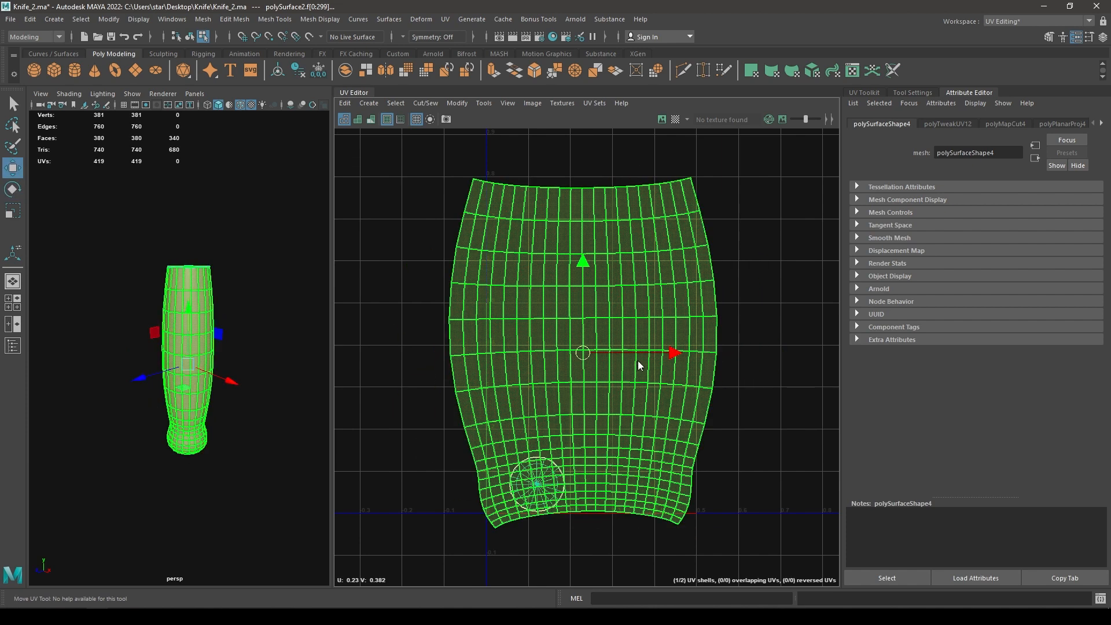
- Orient the handle's side-wall UV shell and lay out both handle shells in the UV tile
{"action": "right_click_drag", "start_coordinate": [639, 364], "coordinate": [628, 516], "text": "shift"}
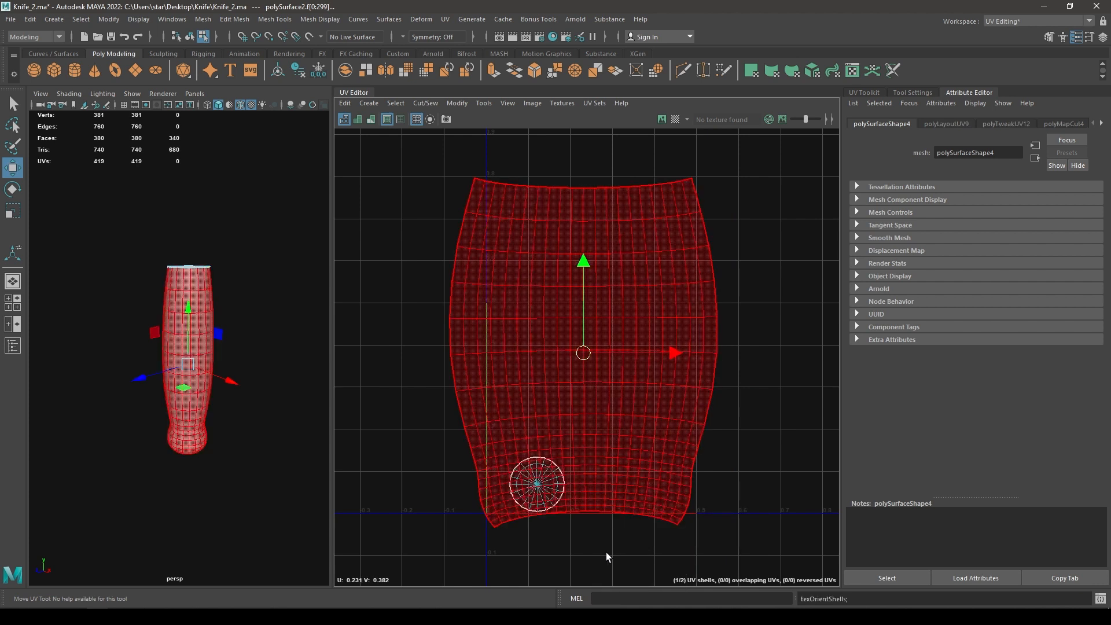
{"action": "left_click_drag", "start_coordinate": [606, 552], "coordinate": [521, 463]}
{"action": "right_click_drag", "start_coordinate": [649, 299], "coordinate": [492, 367], "text": "shift"}
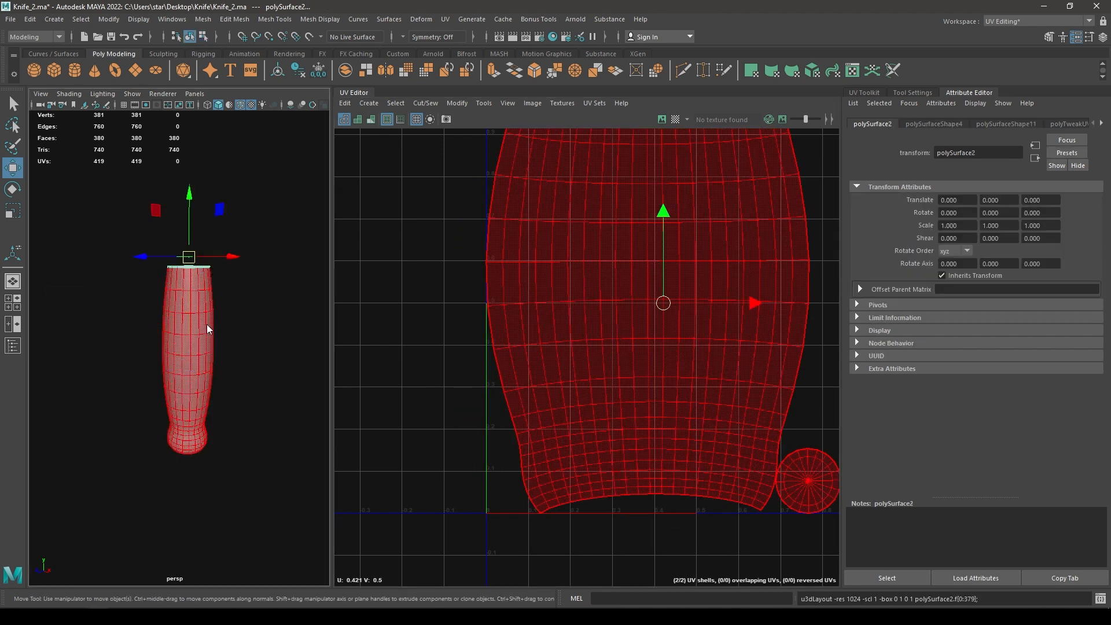
- Assign a new Blinn material to the handle, with diffuse 1.000 and a bright green colour (hue 114.18, saturation and value 1.000)
{"action": "right_click_drag", "start_coordinate": [206, 294], "coordinate": [279, 518]}
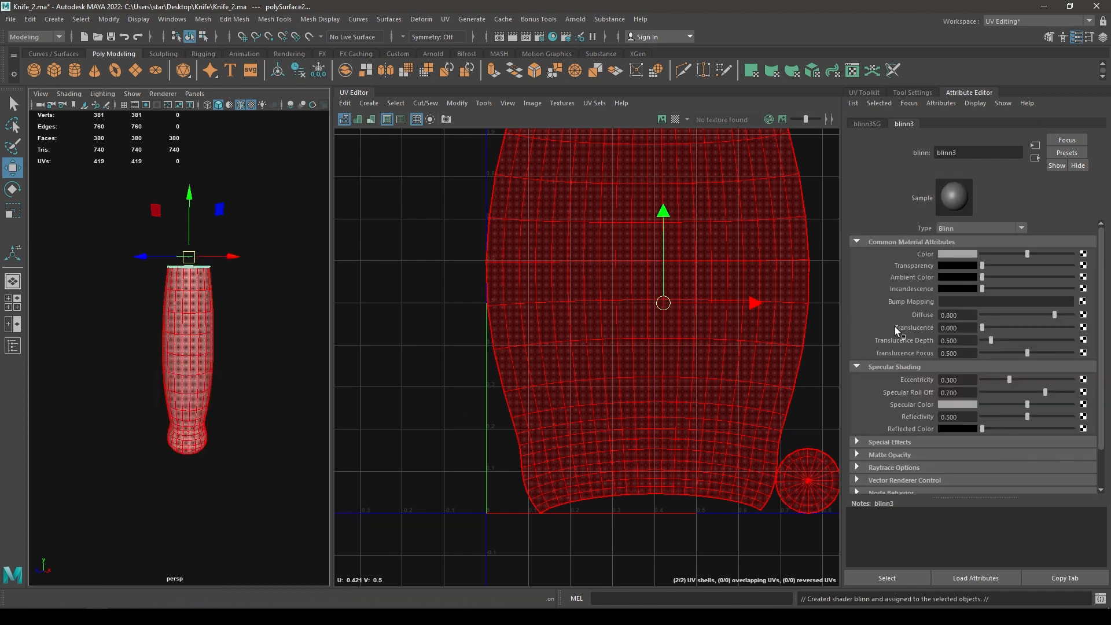
{"action": "left_click_drag", "start_coordinate": [1054, 314], "coordinate": [1077, 314]}
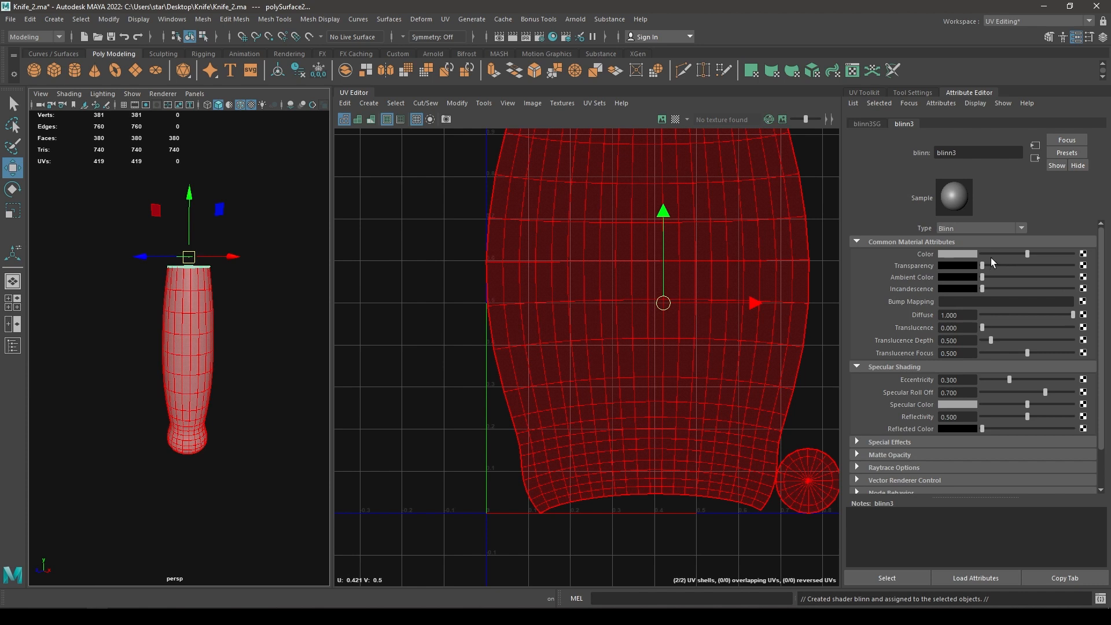
{"action": "left_click", "coordinate": [957, 254]}
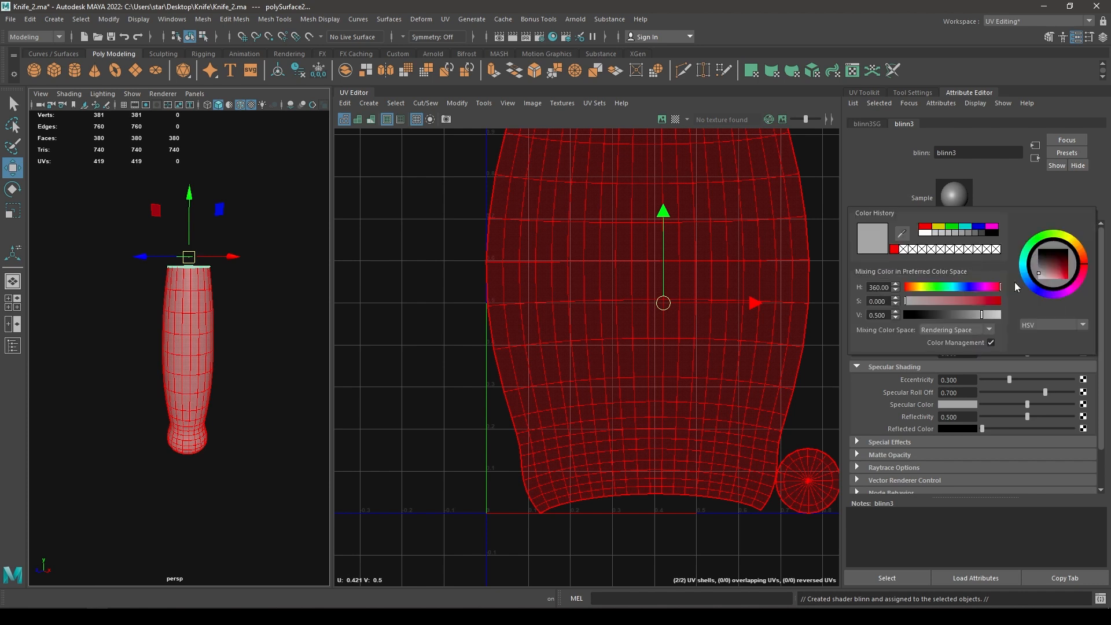
{"action": "left_click", "coordinate": [1040, 236]}
{"action": "left_click_drag", "start_coordinate": [1054, 265], "coordinate": [1084, 297]}
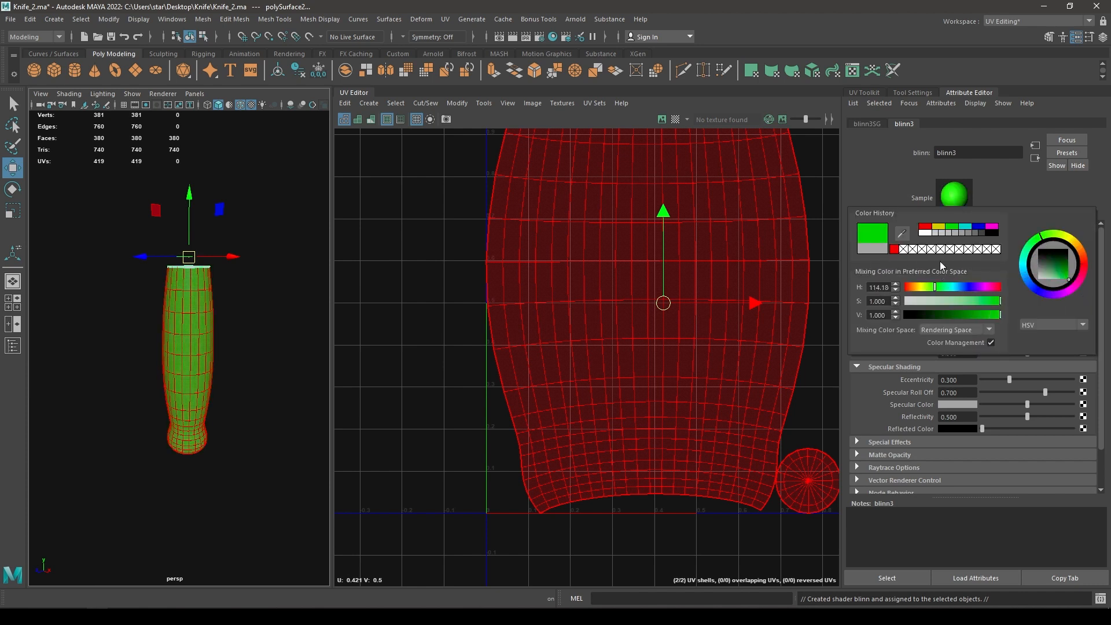
{"action": "left_click", "coordinate": [268, 216]}
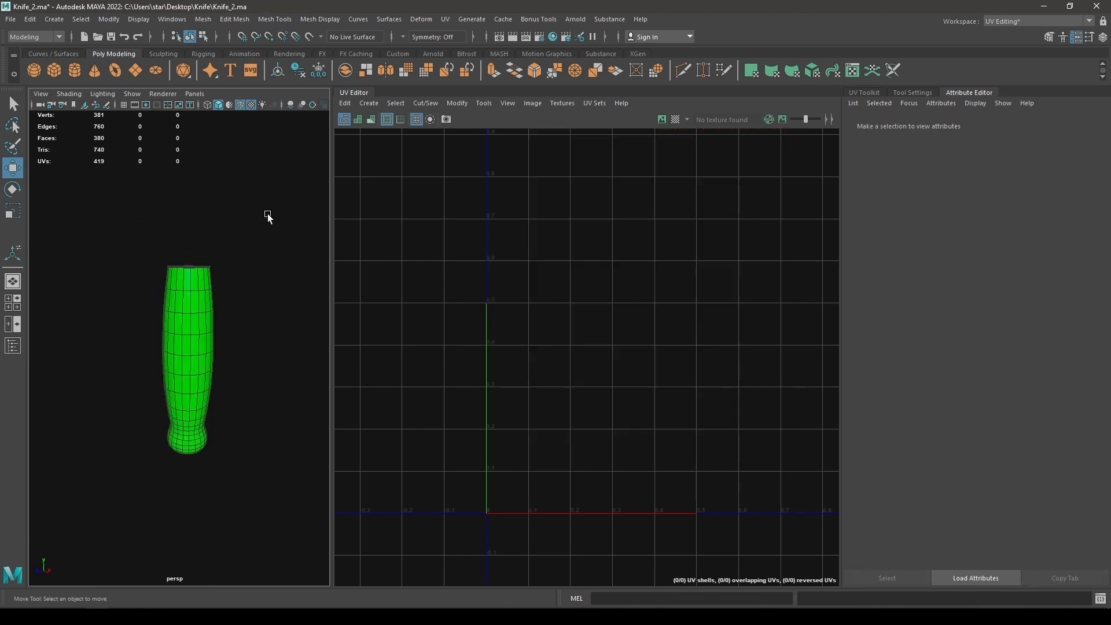
- Open the handle's green Blinn material attributes and rename the material as Wood
{"action": "left_click", "coordinate": [196, 340]}
{"action": "right_click", "coordinate": [200, 294]}
{"action": "left_click", "coordinate": [212, 573]}
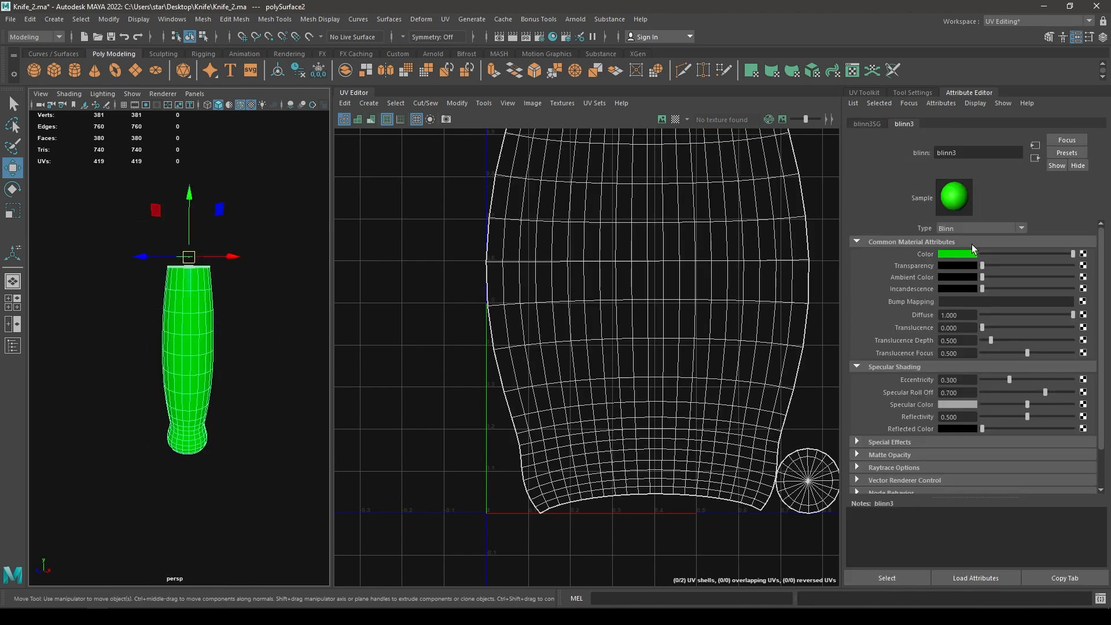
{"action": "double_click", "coordinate": [982, 153]}
{"action": "type", "text": "Wood"}
{"action": "key", "text": "Return"}
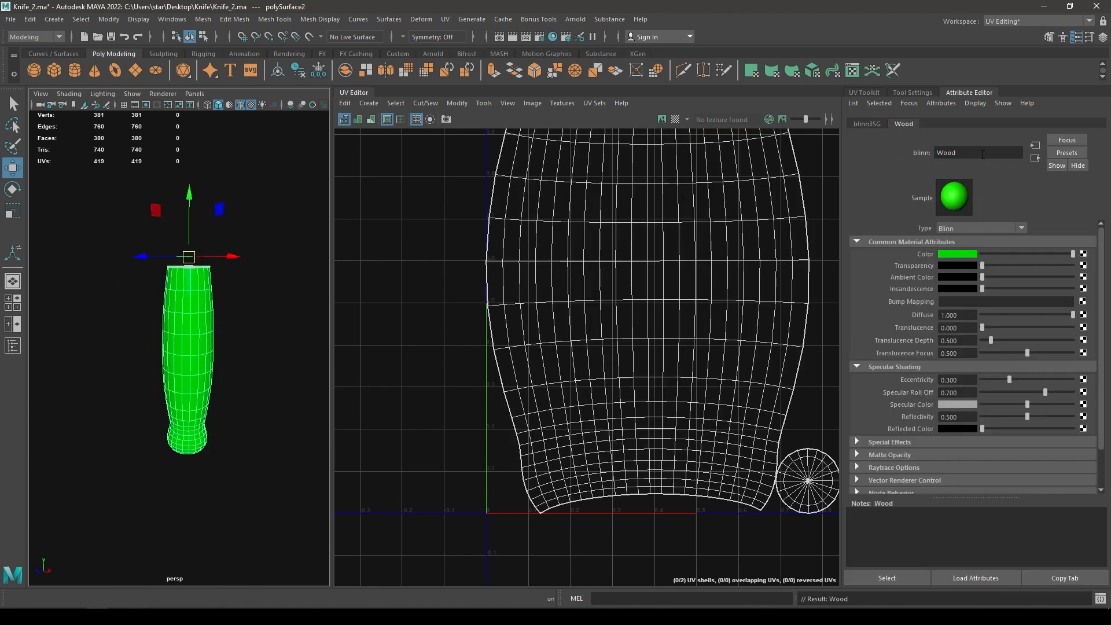
- Exit the handle's isolated view, rename the red material on the blade and guard as Metal, and clear the selection
{"action": "key", "text": "ctrl+1"}
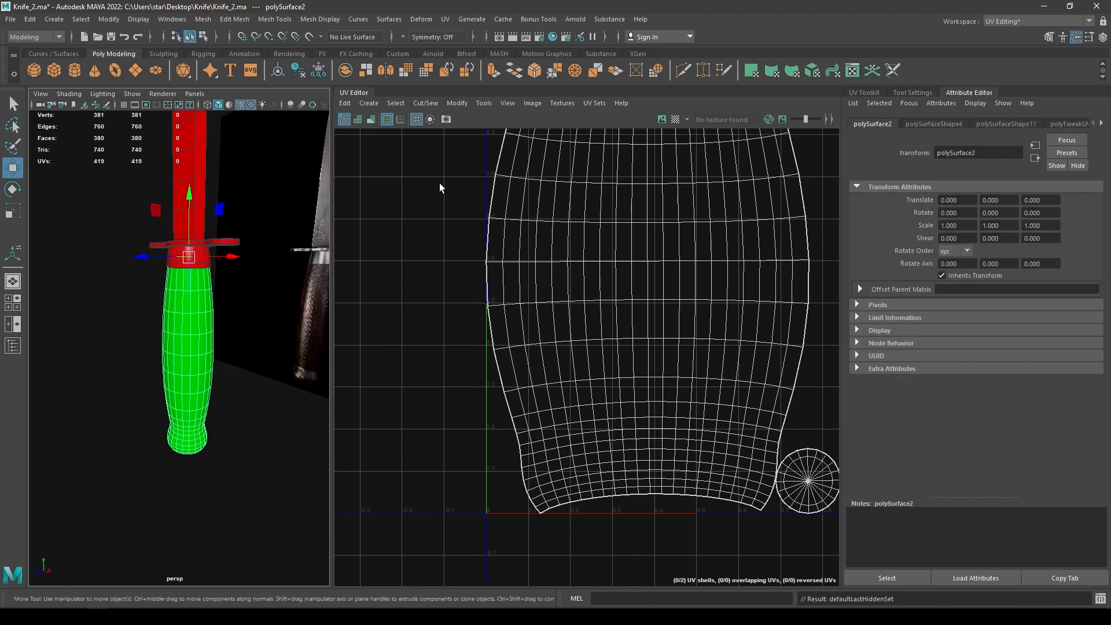
{"action": "left_click", "coordinate": [195, 167]}
{"action": "right_click_drag", "start_coordinate": [192, 165], "coordinate": [180, 450]}
{"action": "double_click", "coordinate": [958, 152]}
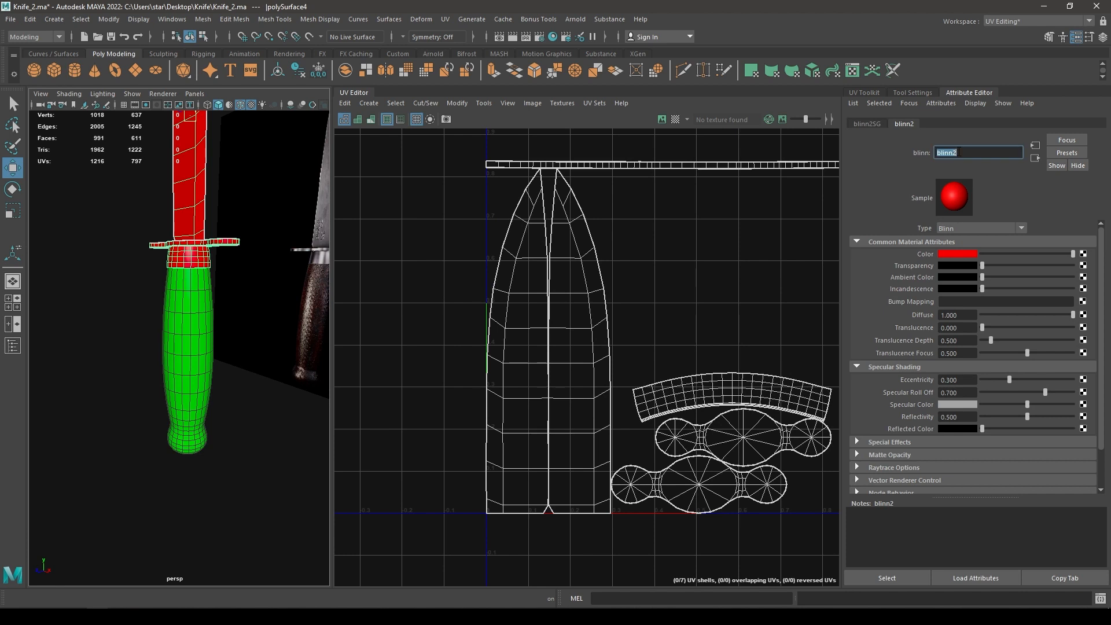
{"action": "type", "text": "Metal"}
{"action": "key", "text": "Return"}
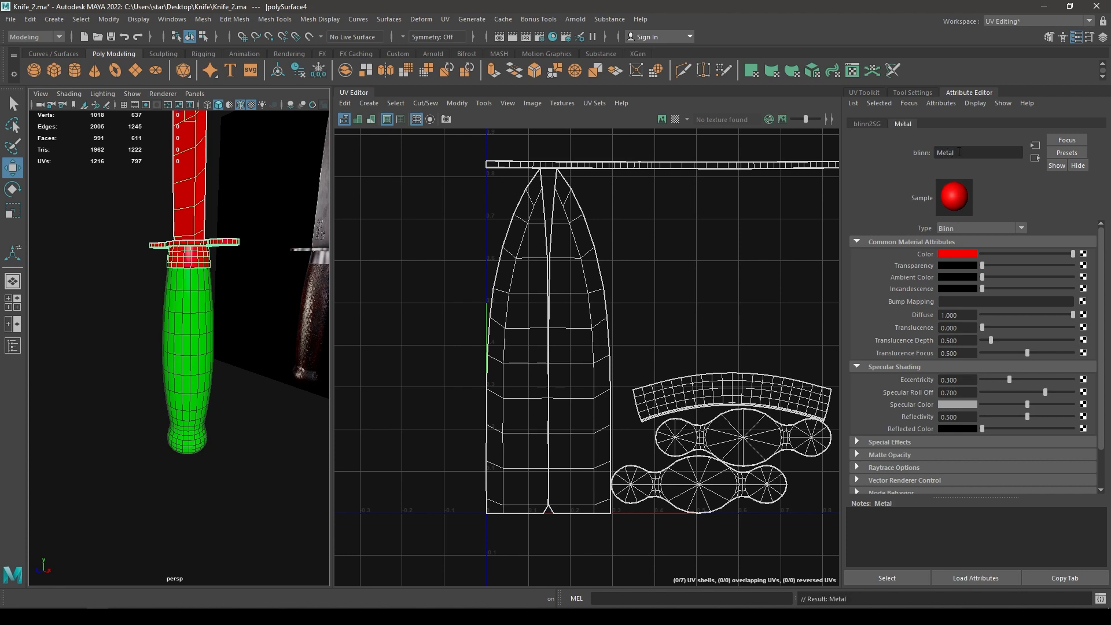
{"action": "key", "text": "f"}
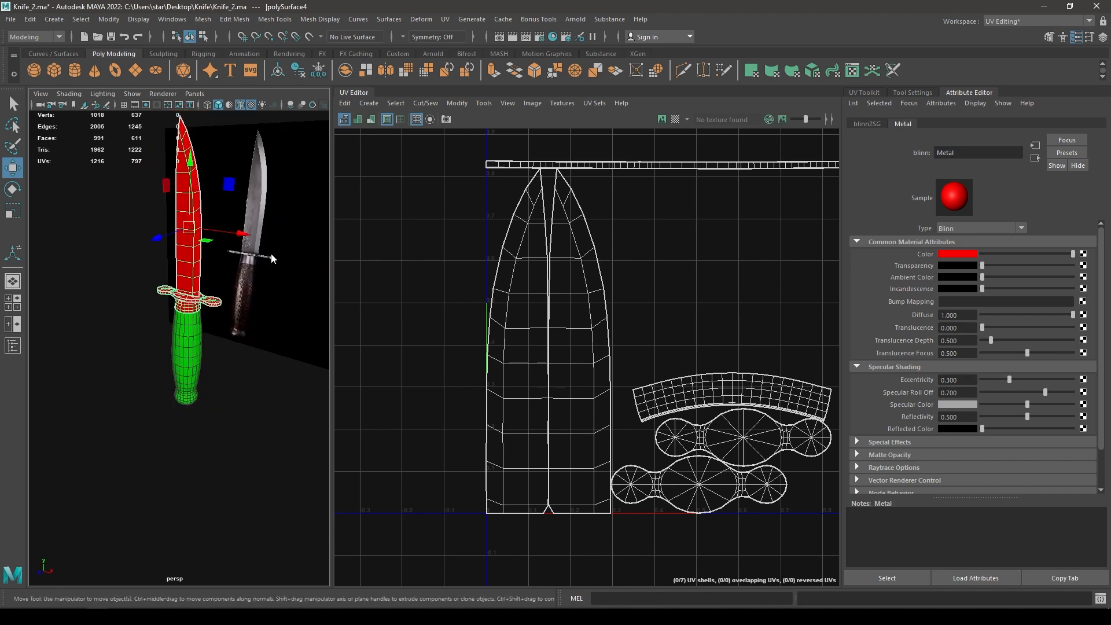
{"action": "left_click", "coordinate": [312, 221]}
{"action": "left_click", "coordinate": [245, 237]}
{"action": "left_click", "coordinate": [171, 422]}
{"action": "left_click_drag", "start_coordinate": [171, 421], "coordinate": [236, 339], "text": "alt"}
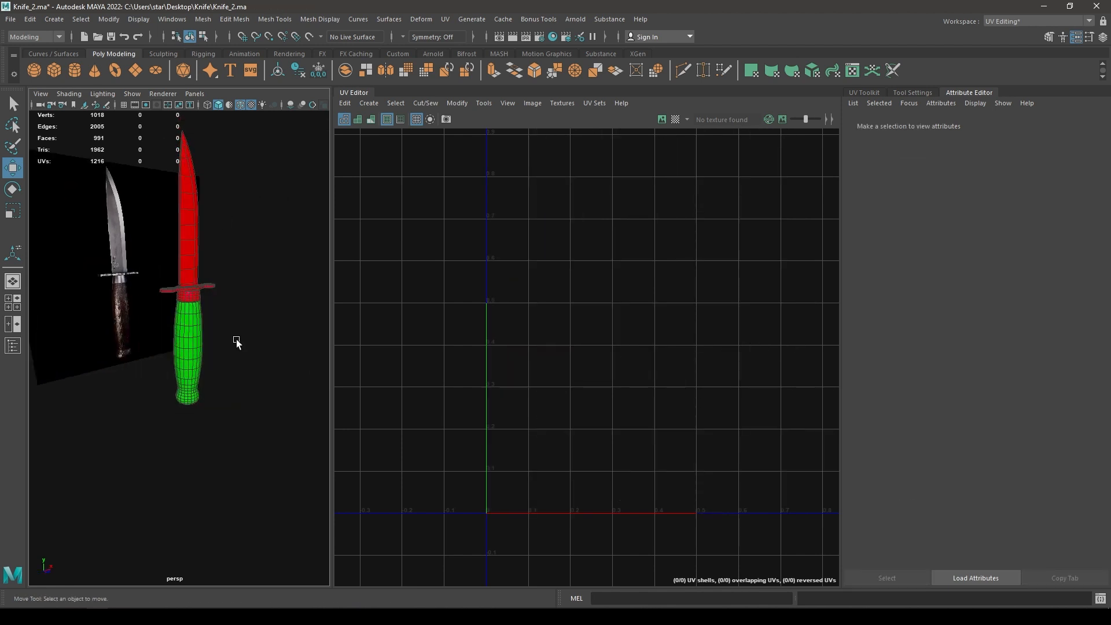
- Switch to My Custom Workspace and turn off the wireframe overlay on the shaded knife
{"action": "left_click", "coordinate": [1040, 23]}
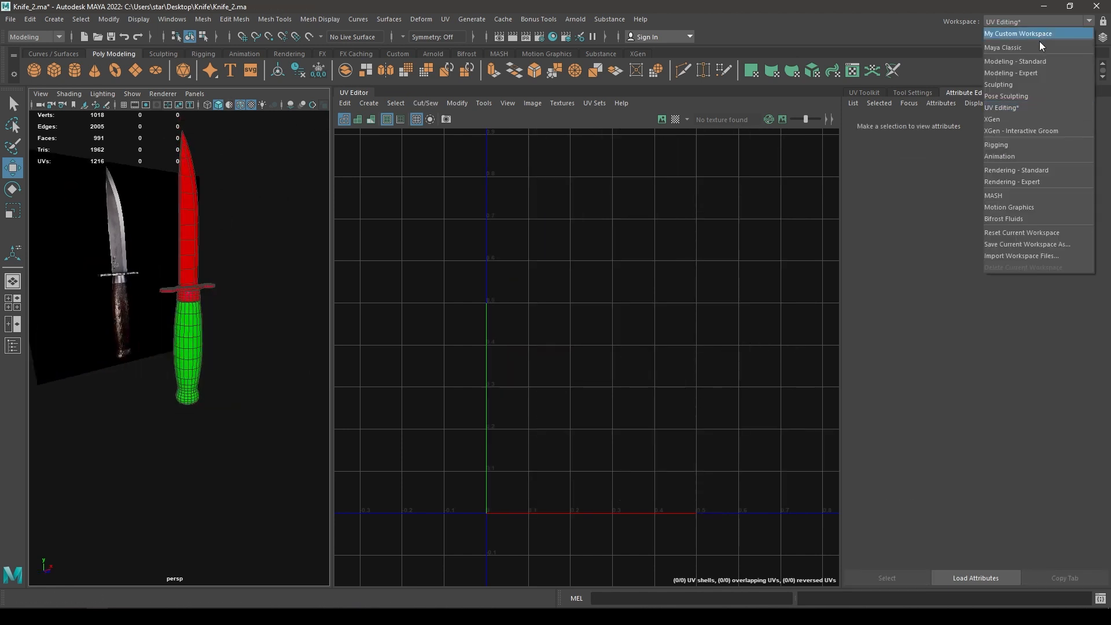
{"action": "left_click", "coordinate": [1037, 33]}
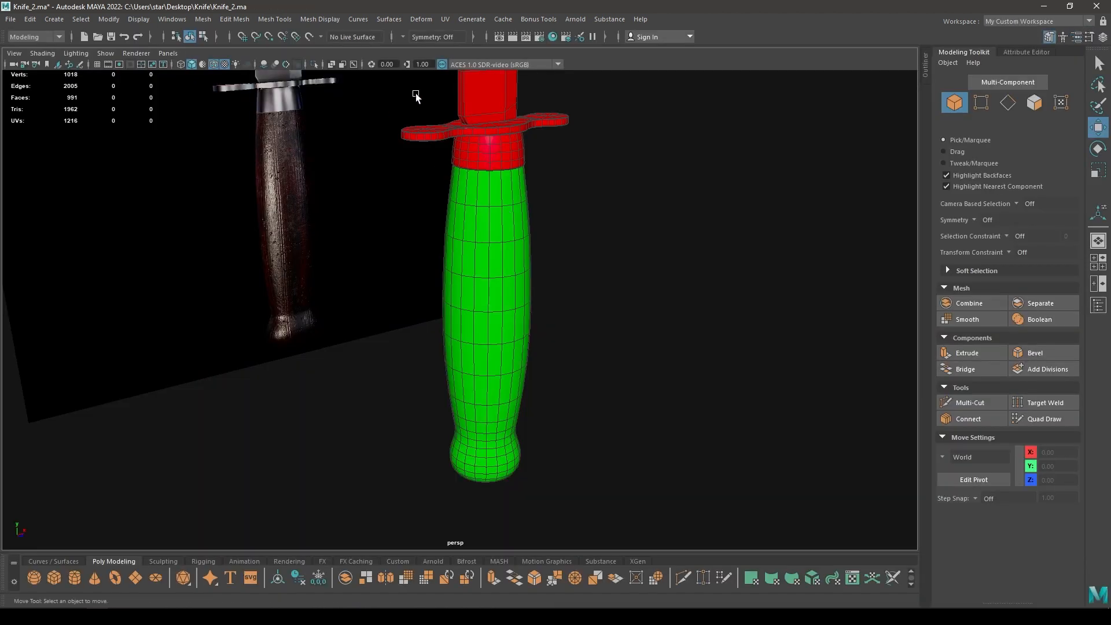
{"action": "scroll", "coordinate": [523, 267], "scroll_direction": "down", "scroll_amount": 2}
{"action": "scroll", "coordinate": [523, 267], "scroll_direction": "down", "scroll_amount": 2}
{"action": "left_click", "coordinate": [215, 65]}
{"action": "scroll", "coordinate": [486, 419], "scroll_direction": "down", "scroll_amount": 3}
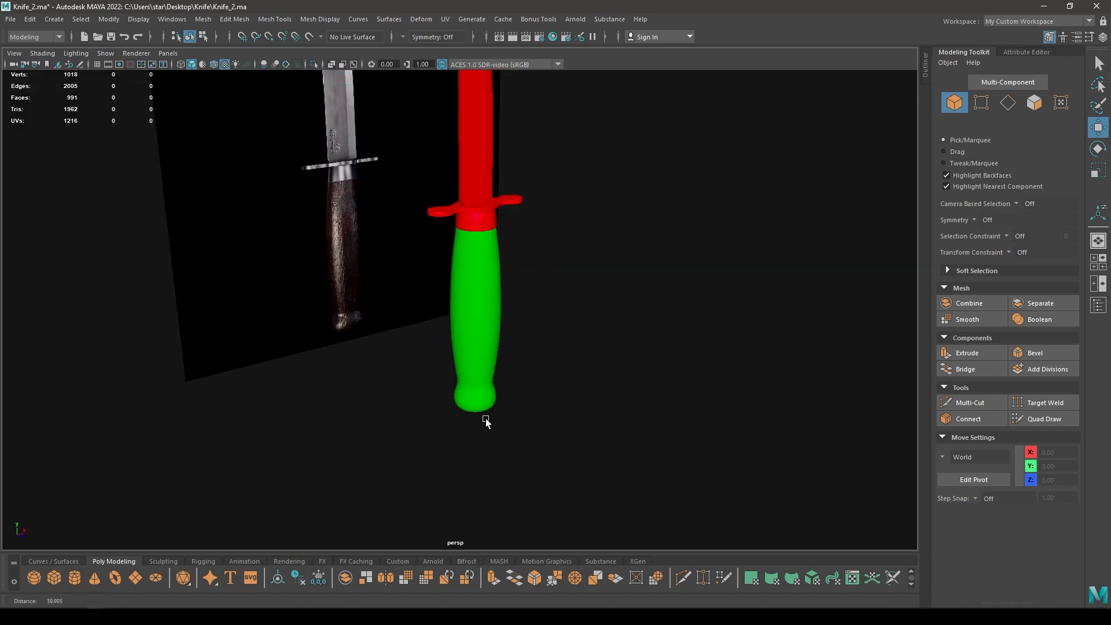
{"action": "mouse_move", "coordinate": [486, 419]}
{"action": "left_mouse_down", "text": "alt"}
{"action": "mouse_move", "coordinate": [444, 226]}
{"action": "mouse_move", "coordinate": [491, 442]}
{"action": "mouse_move", "coordinate": [307, 471]}
{"action": "mouse_move", "coordinate": [446, 473]}
{"action": "mouse_move", "coordinate": [660, 199]}
{"action": "mouse_move", "coordinate": [506, 405]}
{"action": "left_mouse_up", "text": "alt"}
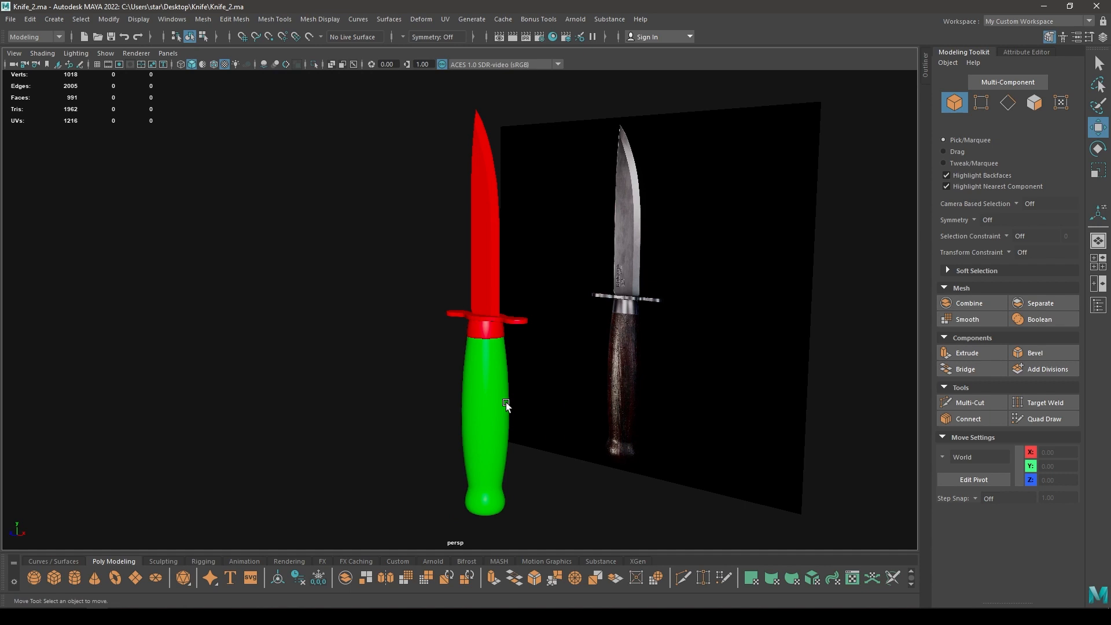